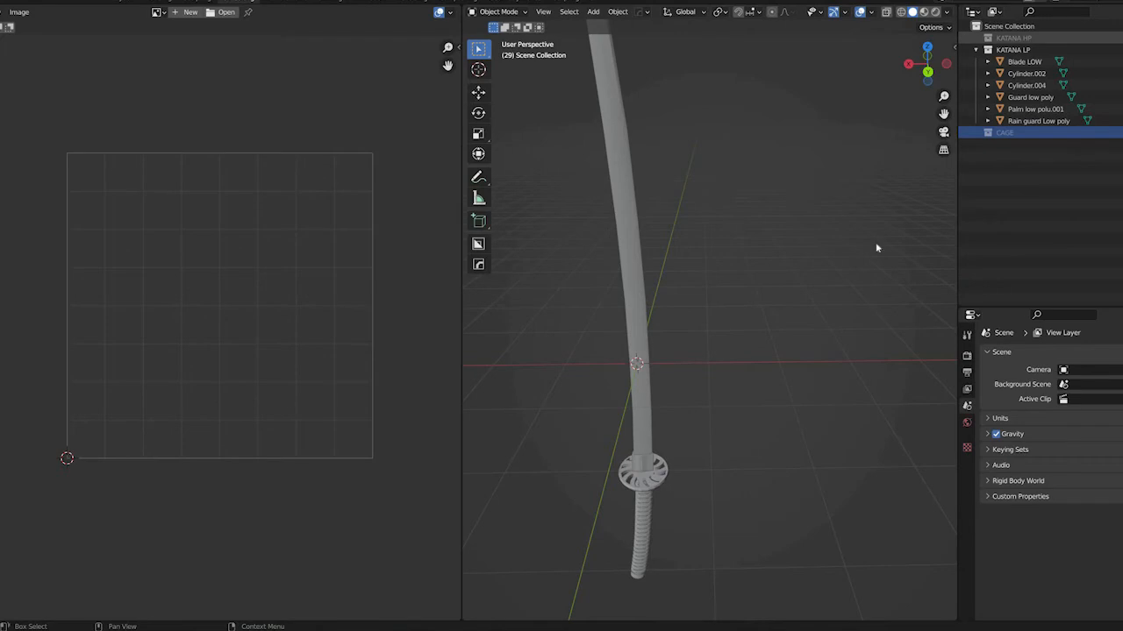
Show the KATANA HP collection and compare Blade LOW with the high-poly blade from its tip down to the guard
{"action": "middle_click_drag", "start_coordinate": [750, 234], "coordinate": [765, 177]}
{"action": "left_click", "coordinate": [734, 238]}
{"action": "middle_click_drag", "start_coordinate": [734, 239], "coordinate": [671, 365], "text": "shift"}
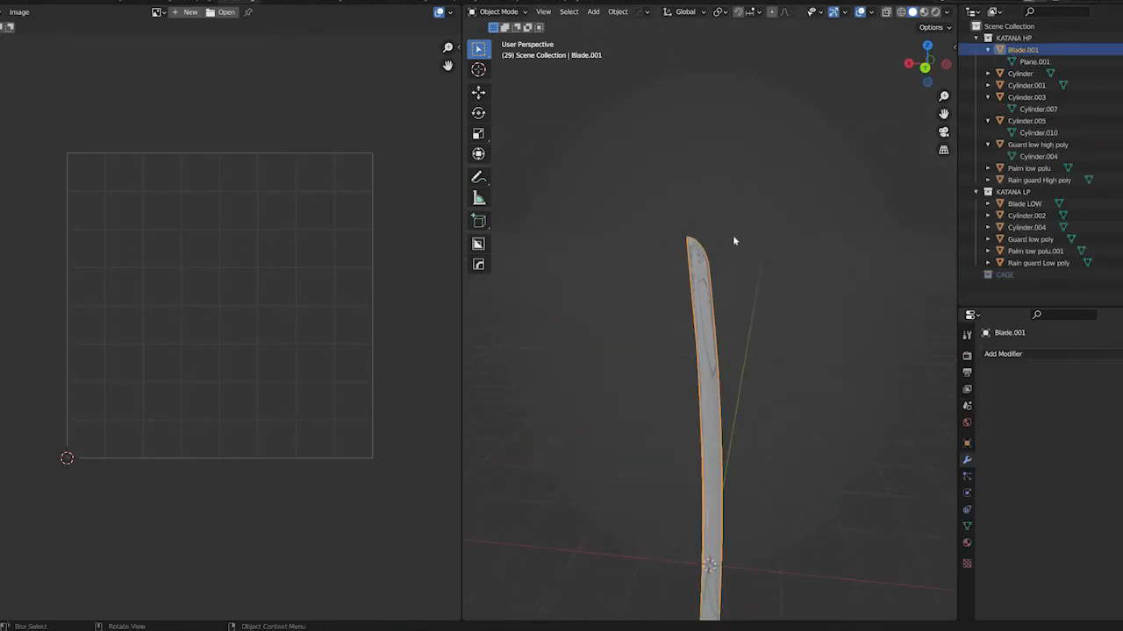
{"action": "scroll", "coordinate": [761, 372], "scroll_direction": "up", "scroll_amount": 8}
{"action": "middle_click_drag", "start_coordinate": [761, 372], "coordinate": [658, 260], "text": "shift"}
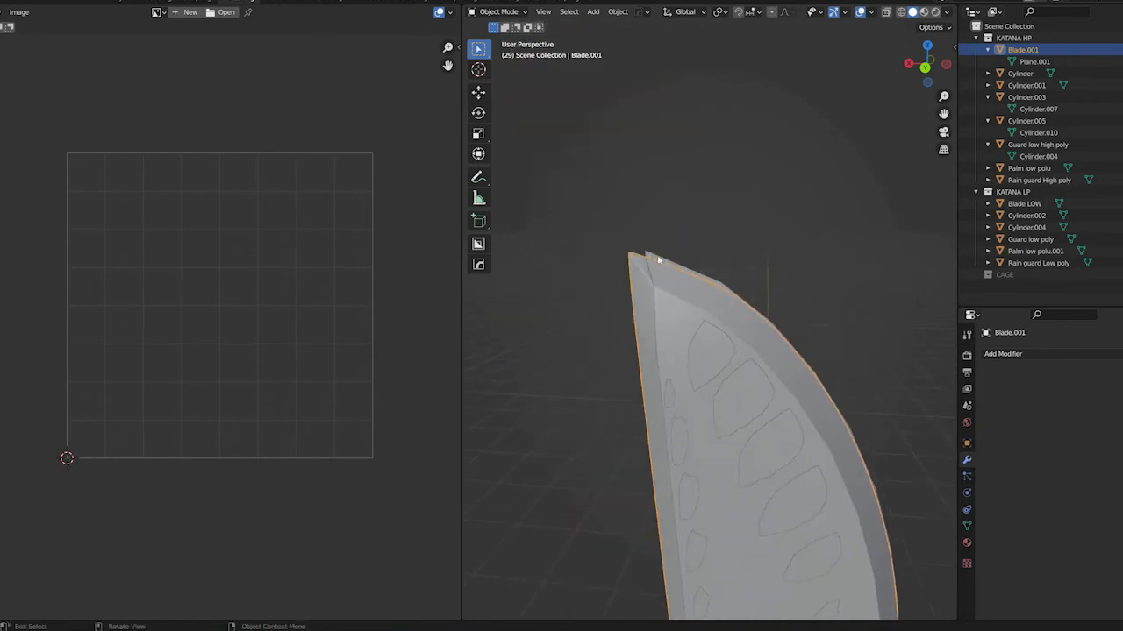
{"action": "left_click", "coordinate": [658, 260]}
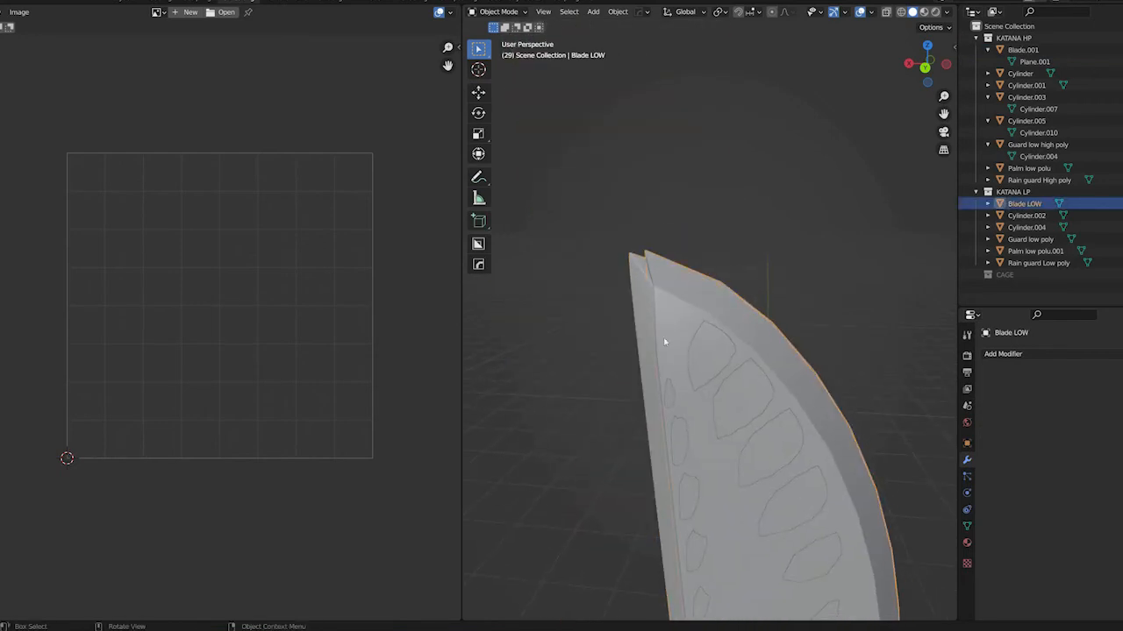
{"action": "scroll", "coordinate": [676, 164], "scroll_direction": "down", "scroll_amount": 11}
{"action": "middle_click_drag", "start_coordinate": [701, 394], "coordinate": [713, 79], "text": "shift"}
{"action": "middle_click_drag", "start_coordinate": [717, 542], "coordinate": [720, 409], "text": "shift"}
{"action": "scroll", "coordinate": [720, 409], "scroll_direction": "down", "scroll_amount": 4}
{"action": "scroll", "coordinate": [720, 409], "scroll_direction": "up", "scroll_amount": 12}
{"action": "middle_click_drag", "start_coordinate": [704, 478], "coordinate": [683, 330], "text": "shift"}
Select Guard low poly and rotate it about the Y axis in front orthographic view
{"action": "left_click", "coordinate": [682, 329]}
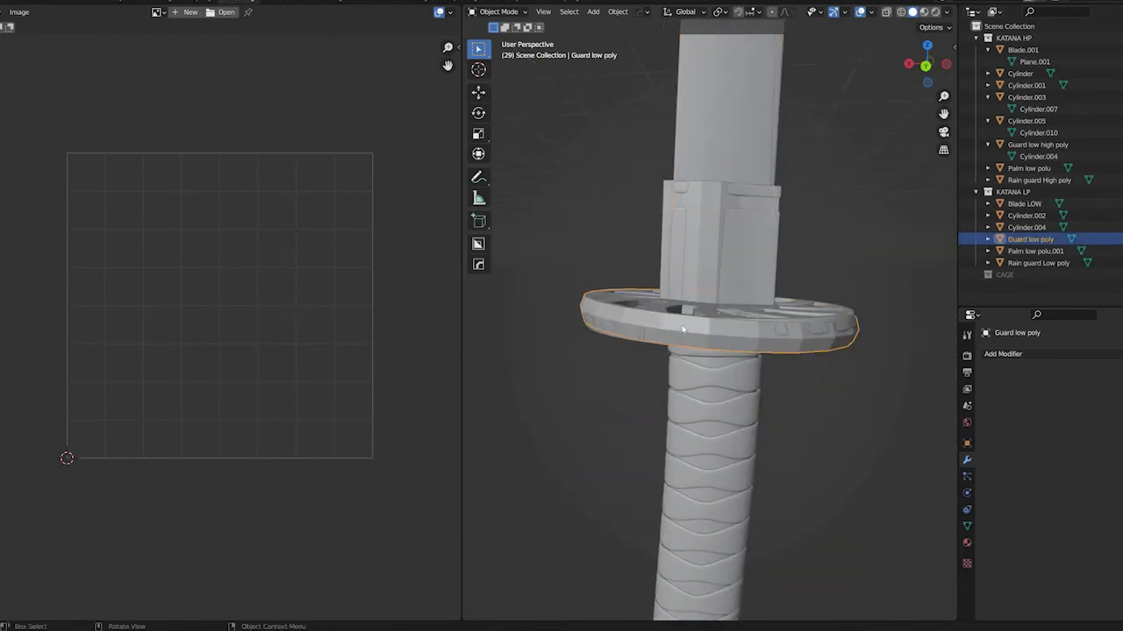
{"action": "scroll", "coordinate": [687, 323], "scroll_direction": "up", "scroll_amount": 3}
{"action": "scroll", "coordinate": [687, 323], "scroll_direction": "down", "scroll_amount": 6}
{"action": "key", "text": "KP_1"}
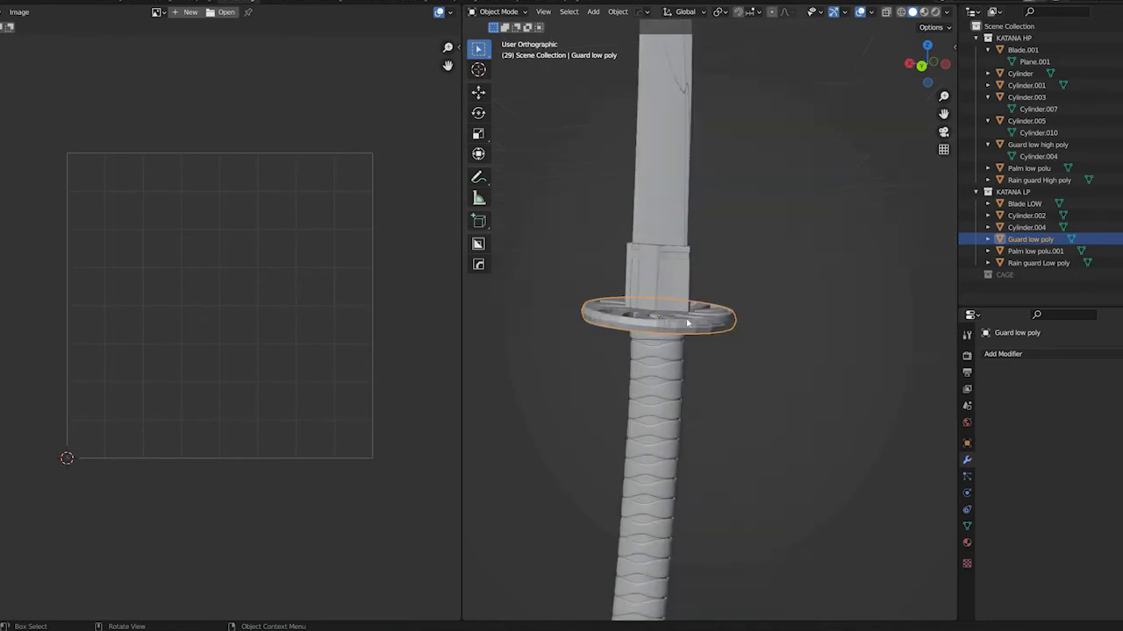
{"action": "key", "text": "KP_3"}
{"action": "middle_click_drag", "start_coordinate": [566, 347], "coordinate": [511, 361], "text": "shift"}
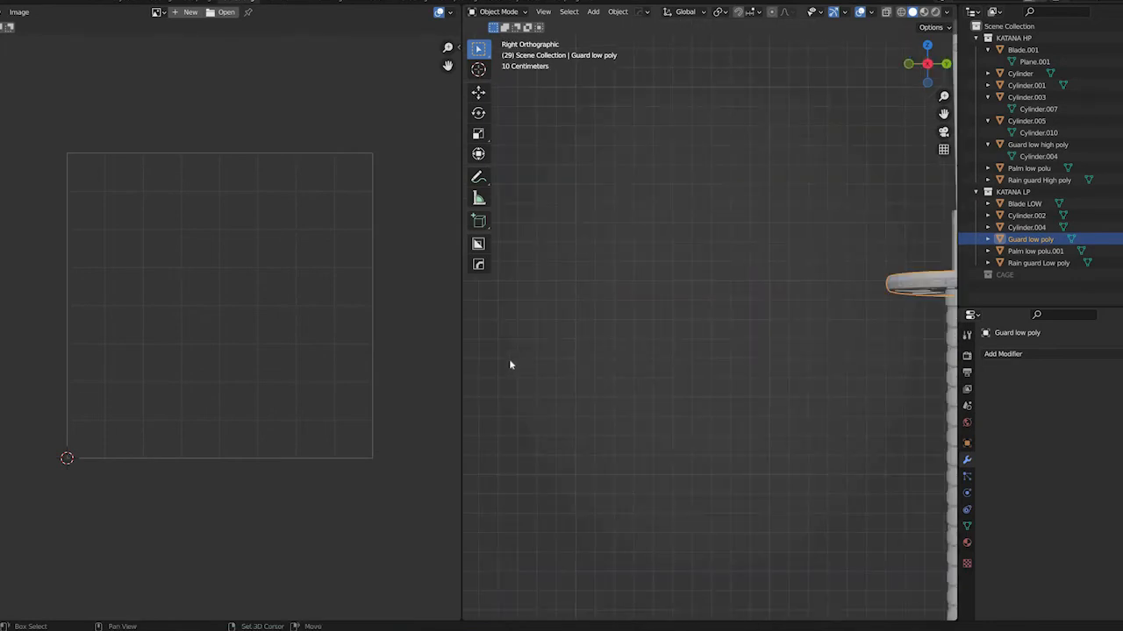
{"action": "key", "text": "KP_1"}
{"action": "scroll", "coordinate": [608, 356], "scroll_direction": "down", "scroll_amount": 3}
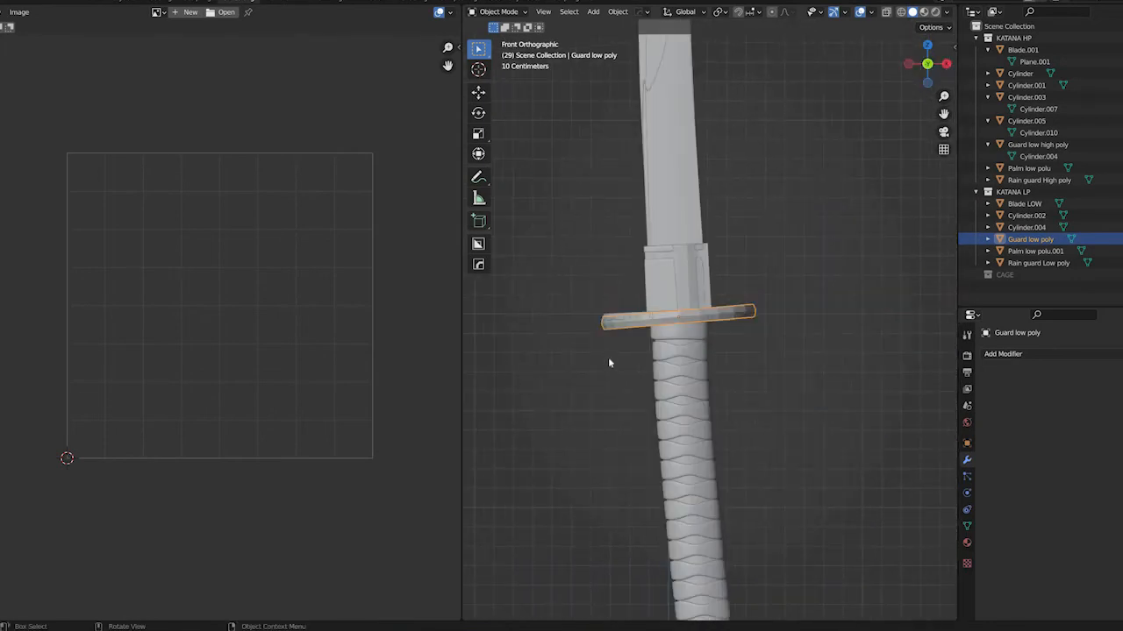
{"action": "scroll", "coordinate": [608, 357], "scroll_direction": "up", "scroll_amount": 5}
{"action": "key", "text": "r"}
{"action": "key", "text": "x"}
{"action": "key", "text": "y"}
{"action": "left_click", "coordinate": [842, 395]}
Display the model in wireframe and move the low-poly blade along X to match the high-poly blade's tip
{"action": "middle_click_drag", "start_coordinate": [724, 208], "coordinate": [873, 280], "text": "shift"}
{"action": "scroll", "coordinate": [747, 380], "scroll_direction": "up", "scroll_amount": 2}
{"action": "left_click", "coordinate": [770, 399]}
{"action": "key", "text": "shift+z"}
{"action": "scroll", "coordinate": [772, 401], "scroll_direction": "up", "scroll_amount": 4}
{"action": "middle_click_drag", "start_coordinate": [836, 404], "coordinate": [827, 394], "text": "shift"}
{"action": "key", "text": "g"}
{"action": "right_click", "coordinate": [820, 392]}
{"action": "key", "text": "g"}
{"action": "key", "text": "x"}
{"action": "left_click", "coordinate": [818, 389]}
Enable proportional editing in edit mode and move Blade LOW's tip vertex about 0.01 m along X
{"action": "scroll", "coordinate": [817, 390], "scroll_direction": "down", "scroll_amount": 6}
{"action": "middle_click_drag", "start_coordinate": [755, 53], "coordinate": [762, 213], "text": "shift"}
{"action": "scroll", "coordinate": [759, 210], "scroll_direction": "up", "scroll_amount": 6}
{"action": "middle_click_drag", "start_coordinate": [693, 31], "coordinate": [761, 351], "text": "shift"}
{"action": "scroll", "coordinate": [761, 351], "scroll_direction": "up", "scroll_amount": 3}
{"action": "left_click", "coordinate": [754, 384]}
{"action": "key", "text": "Tab"}
{"action": "key", "text": "alt+a"}
{"action": "left_click", "coordinate": [763, 381]}
{"action": "key", "text": "o"}
{"action": "key", "text": "g"}
{"action": "key", "text": "x"}
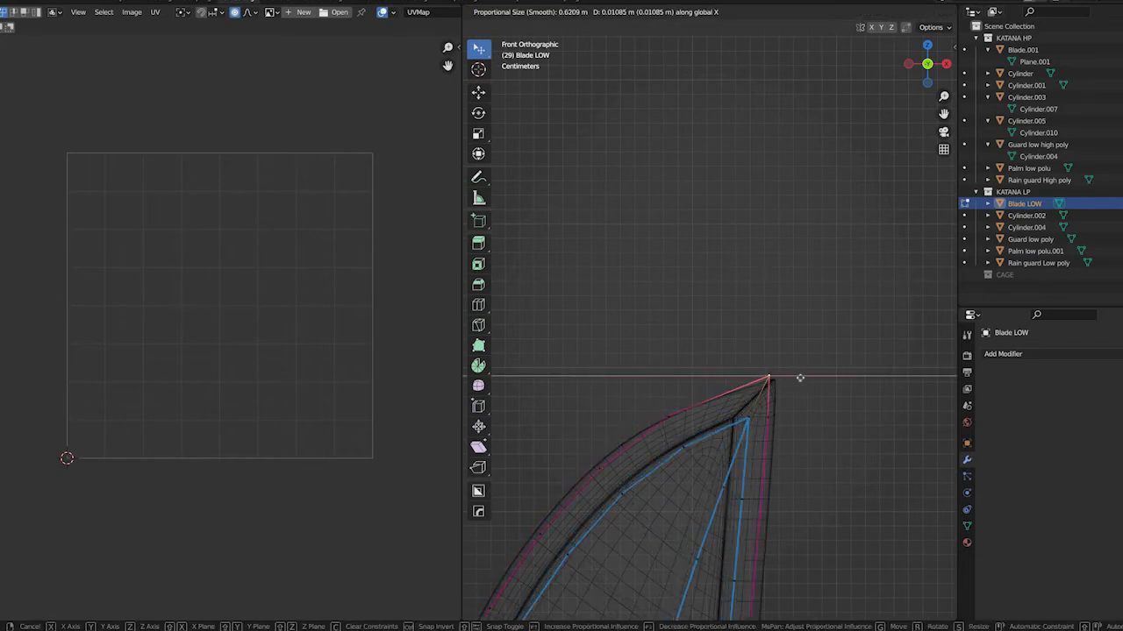
{"action": "left_click", "coordinate": [808, 378]}
Move a vertex on the curved edge below Blade LOW's tip outward to fit the high-poly outline
{"action": "scroll", "coordinate": [687, 324], "scroll_direction": "down", "scroll_amount": 3}
{"action": "middle_click_drag", "start_coordinate": [687, 491], "coordinate": [714, 317], "text": "shift"}
{"action": "scroll", "coordinate": [715, 316], "scroll_direction": "up", "scroll_amount": 2}
{"action": "left_click", "coordinate": [669, 220]}
{"action": "key", "text": "g"}
{"action": "left_click", "coordinate": [656, 209]}
{"action": "left_click", "coordinate": [846, 268]}
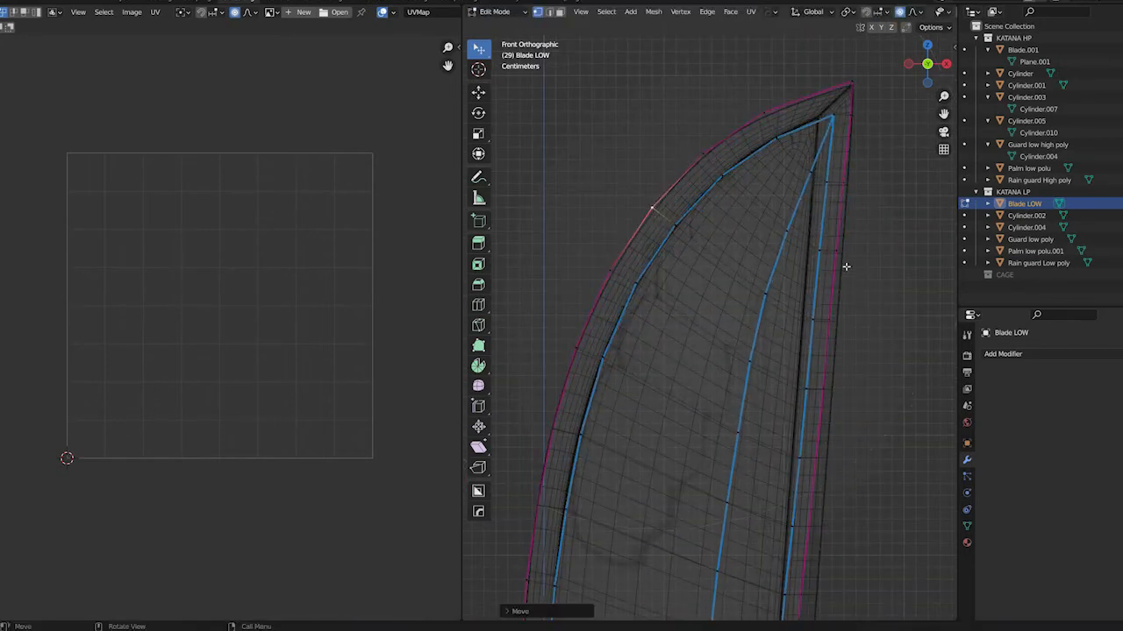
Move two vertices on Blade LOW's straight edge outward onto the high-poly outline using proportional editing
{"action": "middle_click_drag", "start_coordinate": [824, 506], "coordinate": [732, 237], "text": "shift"}
{"action": "left_click", "coordinate": [752, 321]}
{"action": "key", "text": "g"}
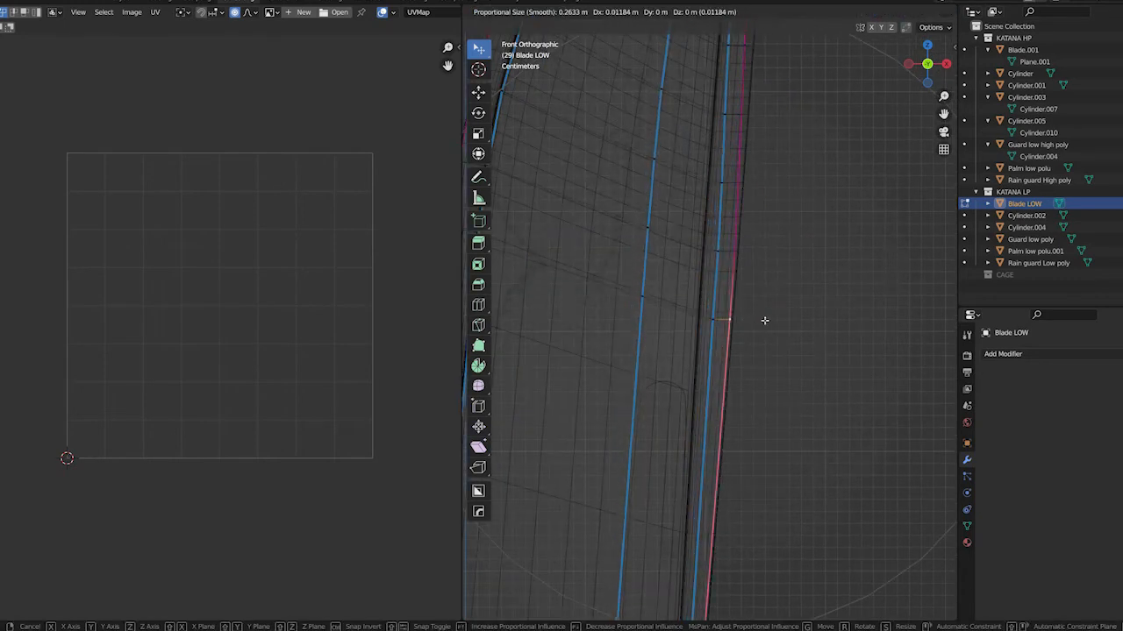
{"action": "left_click", "coordinate": [766, 321]}
{"action": "middle_click_drag", "start_coordinate": [715, 118], "coordinate": [692, 359], "text": "shift"}
{"action": "left_click", "coordinate": [704, 354]}
{"action": "key", "text": "g"}
{"action": "left_click", "coordinate": [709, 351]}
Fine-tune the neighbouring vertices higher up Blade LOW's straight edge against the high-poly outline
{"action": "left_click", "coordinate": [720, 219]}
{"action": "key", "text": "g"}
{"action": "left_click", "coordinate": [719, 258]}
{"action": "scroll", "coordinate": [722, 256], "scroll_direction": "up", "scroll_amount": 4}
{"action": "left_click", "coordinate": [724, 254]}
{"action": "key", "text": "g"}
{"action": "left_click", "coordinate": [725, 252]}
Examine how Blade LOW's outline fits the high-poly mesh along the blade down to the guard
{"action": "scroll", "coordinate": [741, 228], "scroll_direction": "down", "scroll_amount": 2}
{"action": "scroll", "coordinate": [755, 210], "scroll_direction": "down", "scroll_amount": 3}
{"action": "middle_click_drag", "start_coordinate": [743, 368], "coordinate": [727, 143], "text": "shift"}
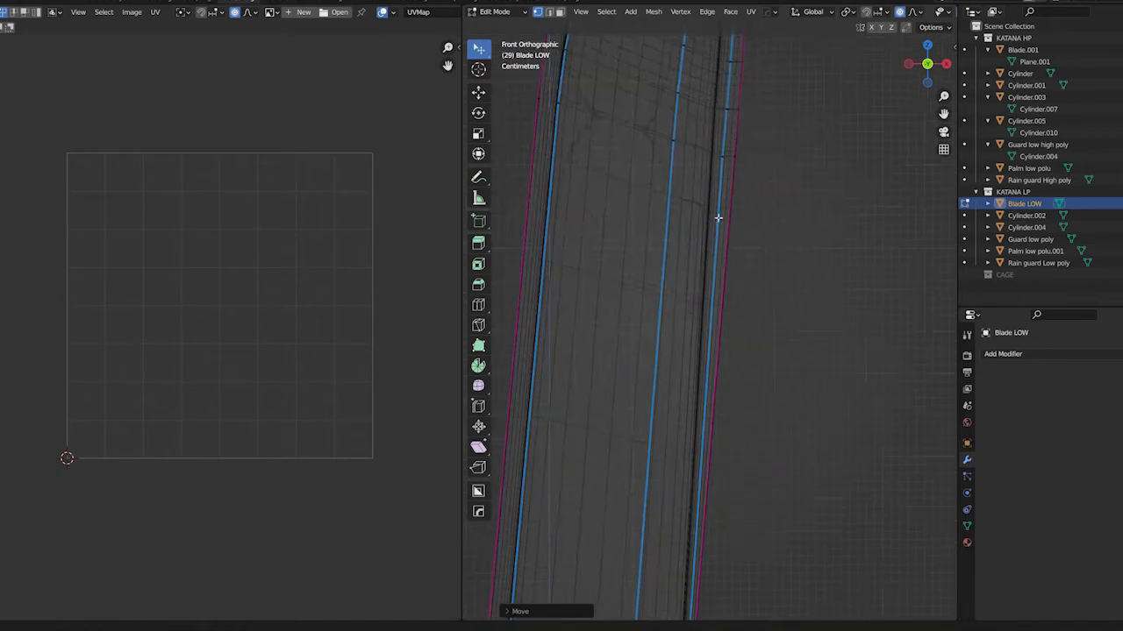
{"action": "scroll", "coordinate": [721, 263], "scroll_direction": "down", "scroll_amount": 5}
{"action": "key", "text": "Tab"}
{"action": "key", "text": "Tab"}
{"action": "middle_click_drag", "start_coordinate": [703, 592], "coordinate": [700, 422], "text": "shift"}
{"action": "scroll", "coordinate": [699, 421], "scroll_direction": "down", "scroll_amount": 5}
{"action": "middle_click_drag", "start_coordinate": [699, 615], "coordinate": [700, 271], "text": "shift"}
{"action": "scroll", "coordinate": [693, 202], "scroll_direction": "up", "scroll_amount": 6}
{"action": "middle_click_drag", "start_coordinate": [649, 549], "coordinate": [651, 119], "text": "shift"}
Hide the KATANA HP collection and open all KATANA LP objects together in edit mode
{"action": "middle_click_drag", "start_coordinate": [699, 235], "coordinate": [655, 301]}
{"action": "left_click", "coordinate": [1120, 38]}
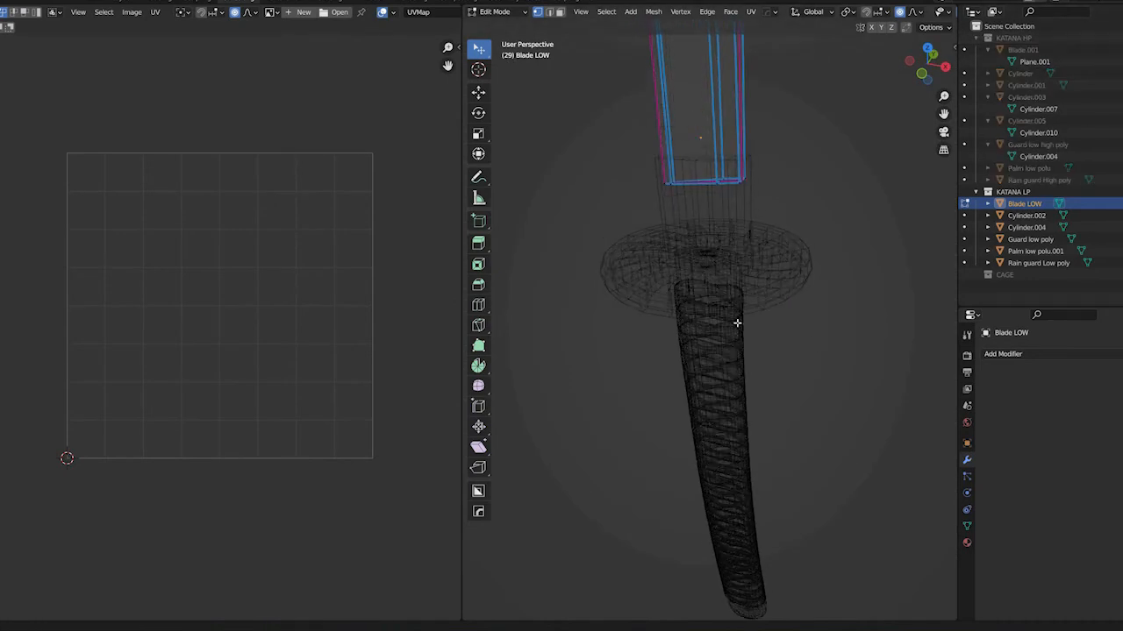
{"action": "scroll", "coordinate": [736, 323], "scroll_direction": "up", "scroll_amount": 4, "text": "shift"}
{"action": "key", "text": "Tab"}
{"action": "key", "text": "Tab"}
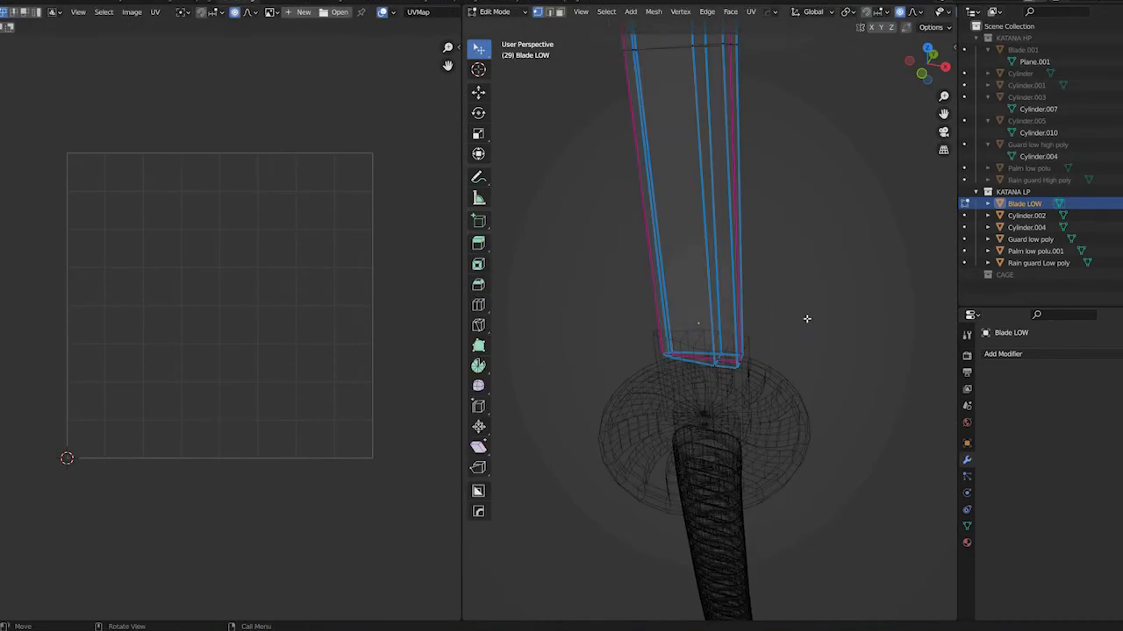
{"action": "key", "text": "a"}
{"action": "key", "text": "Tab"}
{"action": "key", "text": "a"}
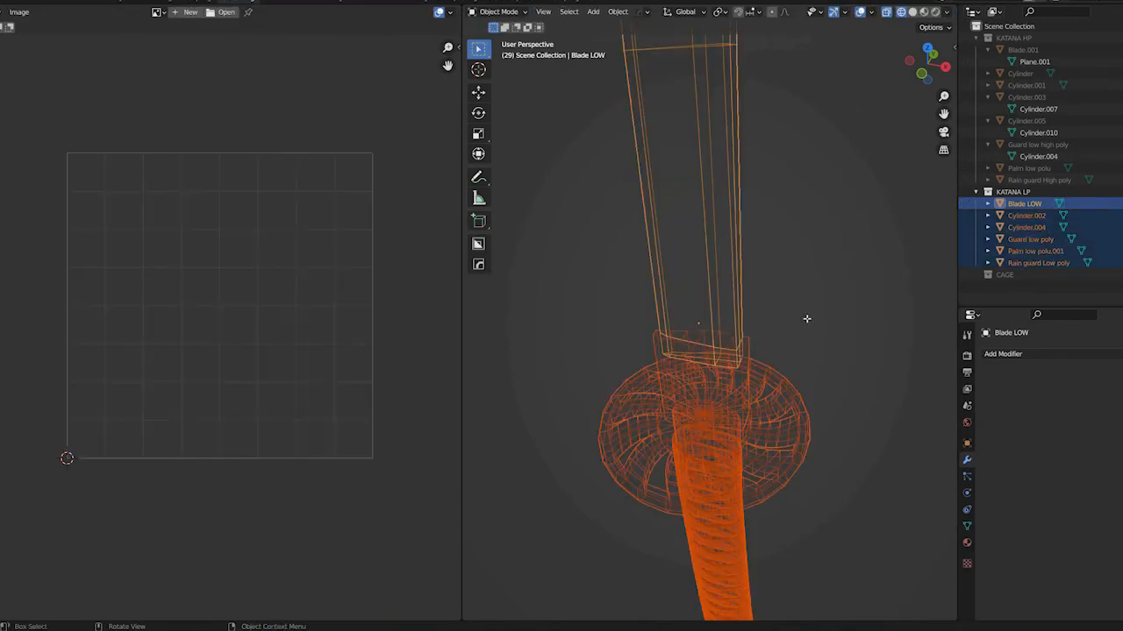
{"action": "key", "text": "Tab"}
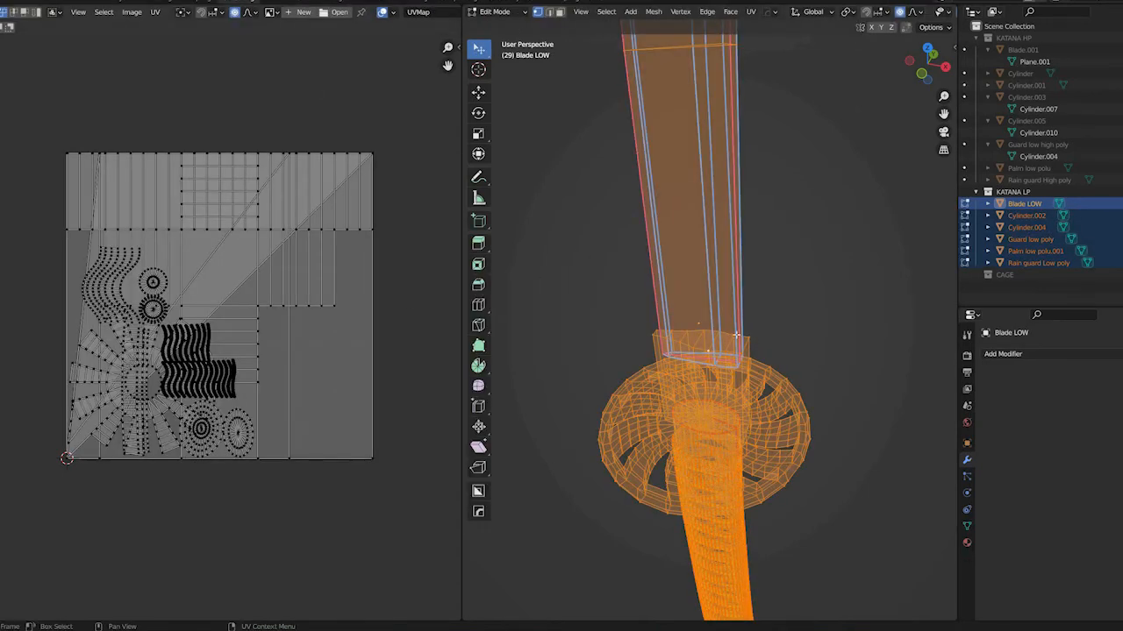
Select an edge loop at one of the guard's cutouts in edge selection mode and display the mesh in solid shading
{"action": "middle_click_drag", "start_coordinate": [815, 296], "coordinate": [695, 310]}
{"action": "middle_click_drag", "start_coordinate": [697, 394], "coordinate": [741, 260], "text": "shift"}
{"action": "scroll", "coordinate": [694, 391], "scroll_direction": "down", "scroll_amount": 2}
{"action": "scroll", "coordinate": [643, 445], "scroll_direction": "up", "scroll_amount": 6}
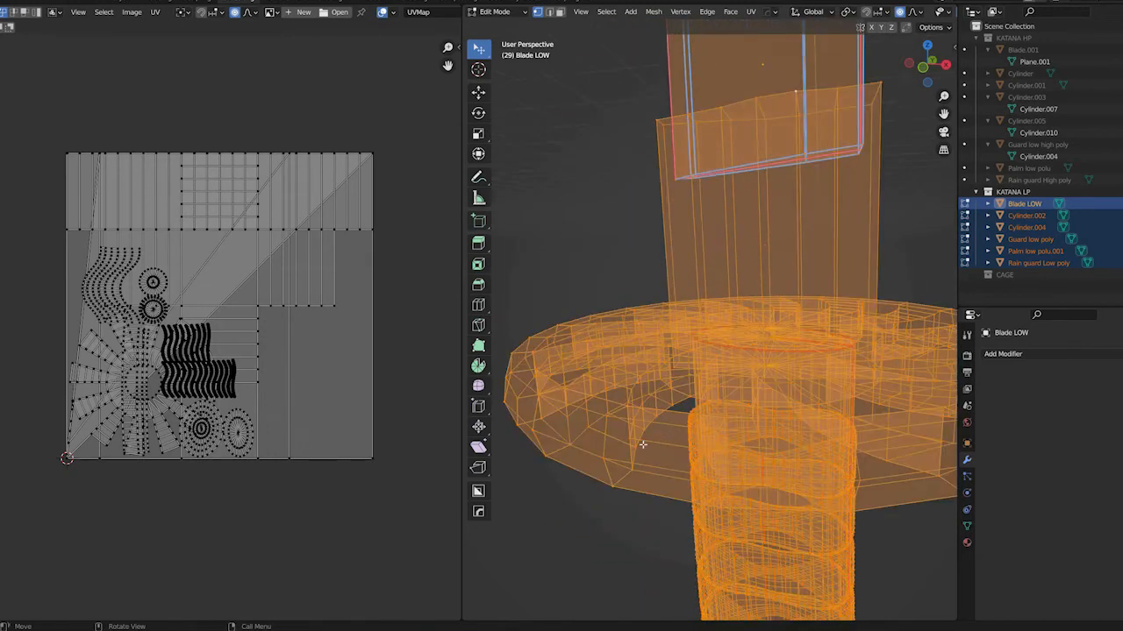
{"action": "scroll", "coordinate": [645, 439], "scroll_direction": "up", "scroll_amount": 4}
{"action": "left_click", "coordinate": [646, 420]}
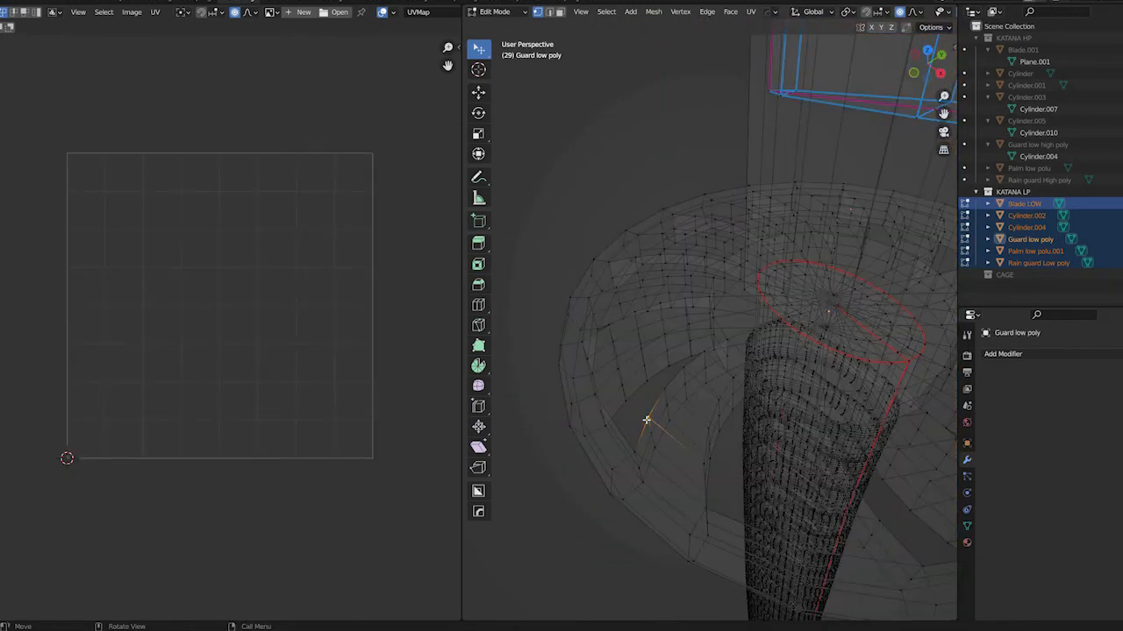
{"action": "key", "text": "2"}
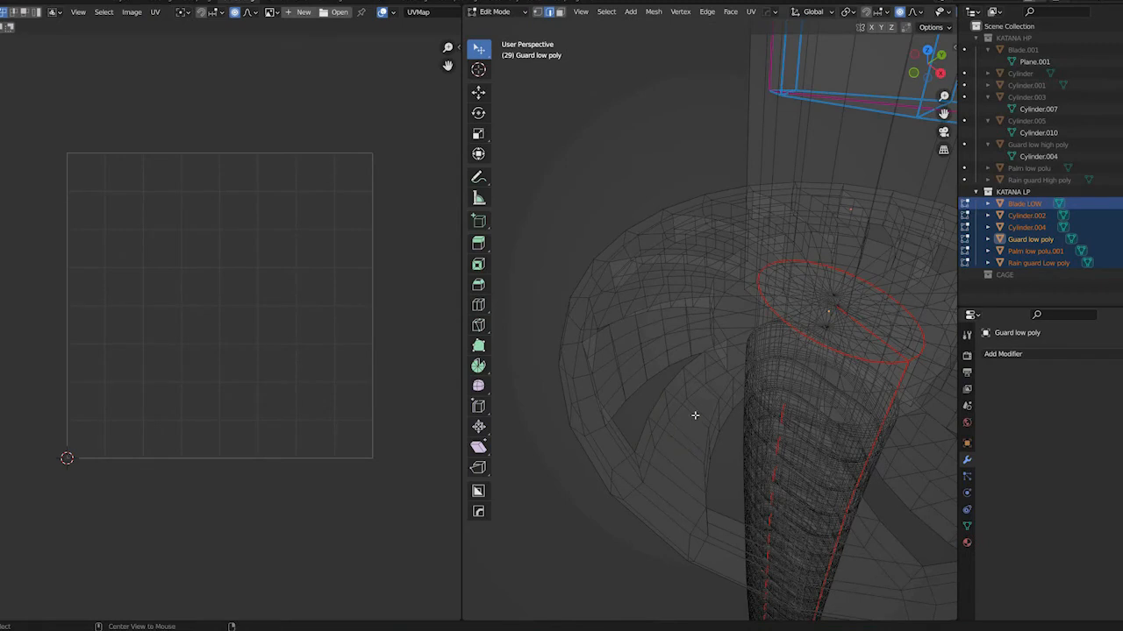
{"action": "middle_click_drag", "start_coordinate": [690, 305], "coordinate": [696, 306]}
{"action": "scroll", "coordinate": [696, 306], "scroll_direction": "down", "scroll_amount": 2}
{"action": "scroll", "coordinate": [696, 313], "scroll_direction": "up", "scroll_amount": 5}
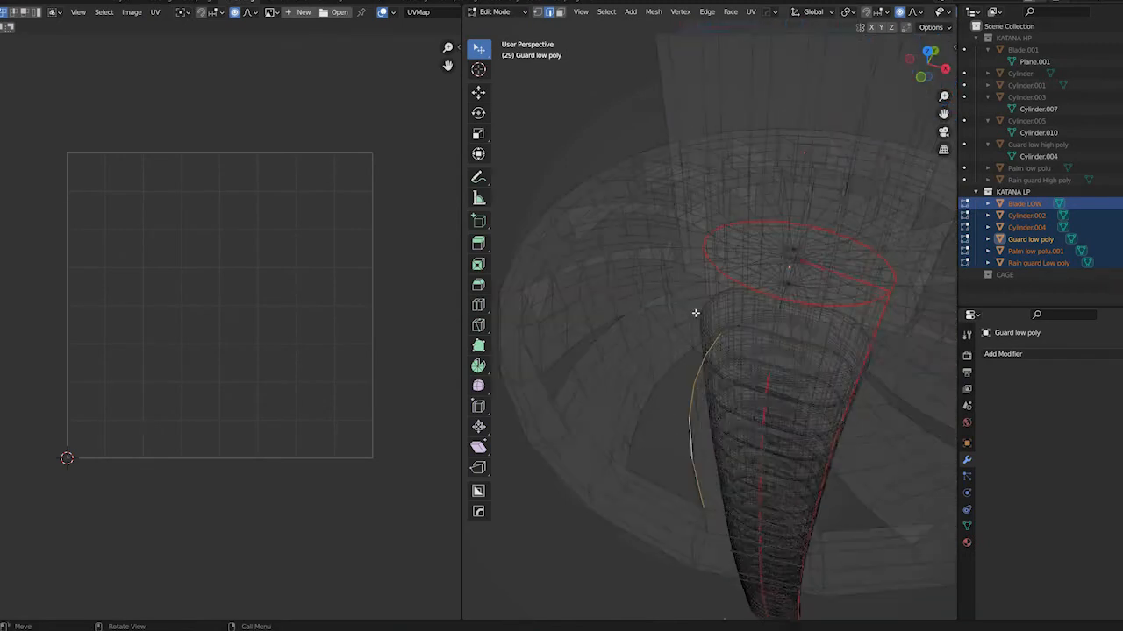
{"action": "key", "text": "alt+z"}
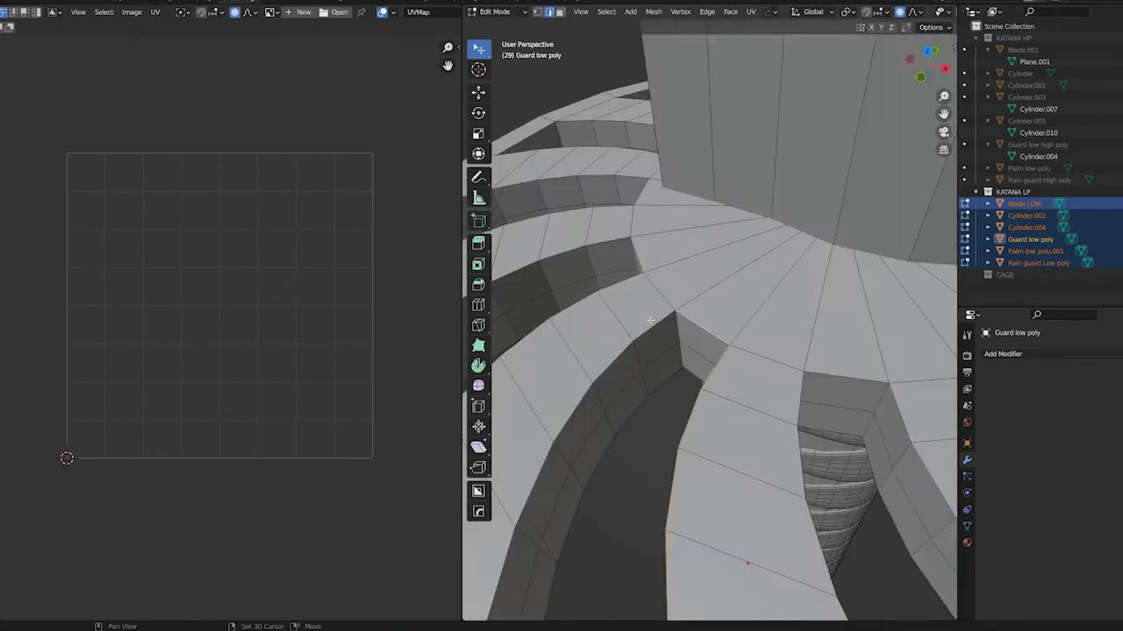
Select the edge loops bordering the first curved cutouts of the guard, leaving out the lower loop
{"action": "middle_click_drag", "start_coordinate": [677, 227], "coordinate": [604, 498]}
{"action": "middle_click_drag", "start_coordinate": [619, 386], "coordinate": [614, 334]}
{"action": "left_click", "coordinate": [592, 314], "text": "alt+shift"}
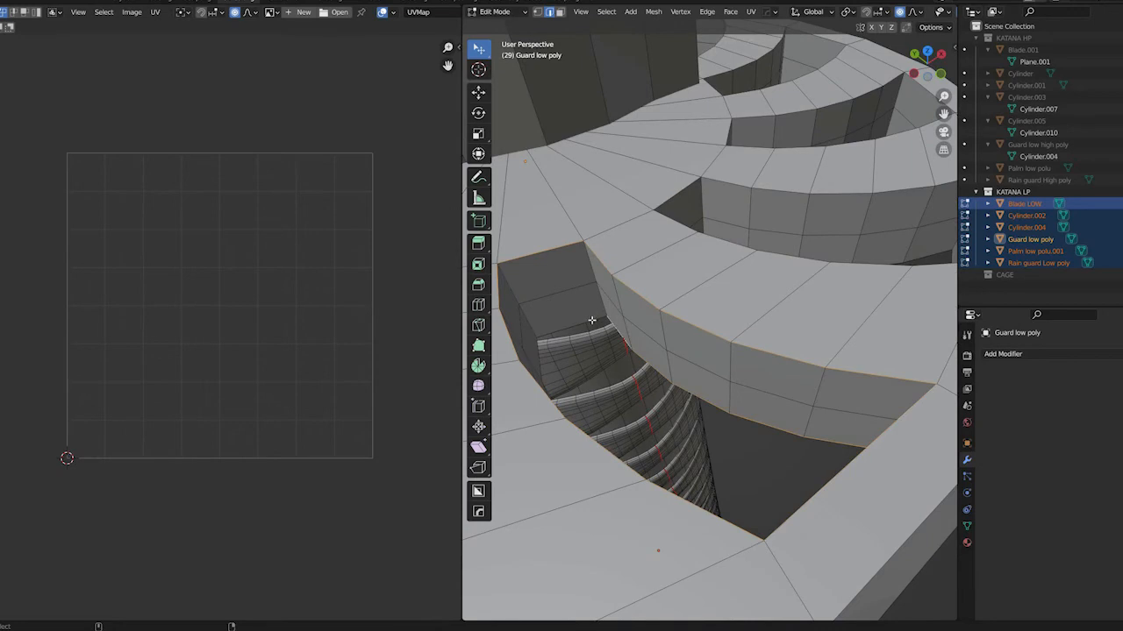
{"action": "middle_click_drag", "start_coordinate": [569, 276], "coordinate": [615, 272]}
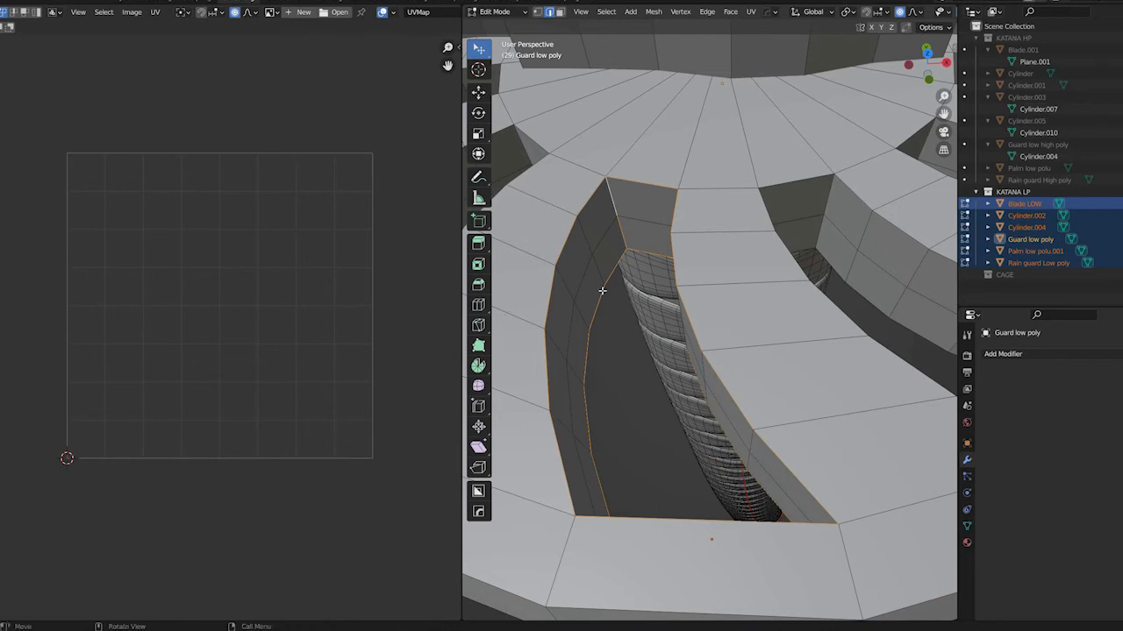
{"action": "middle_click_drag", "start_coordinate": [589, 294], "coordinate": [693, 268]}
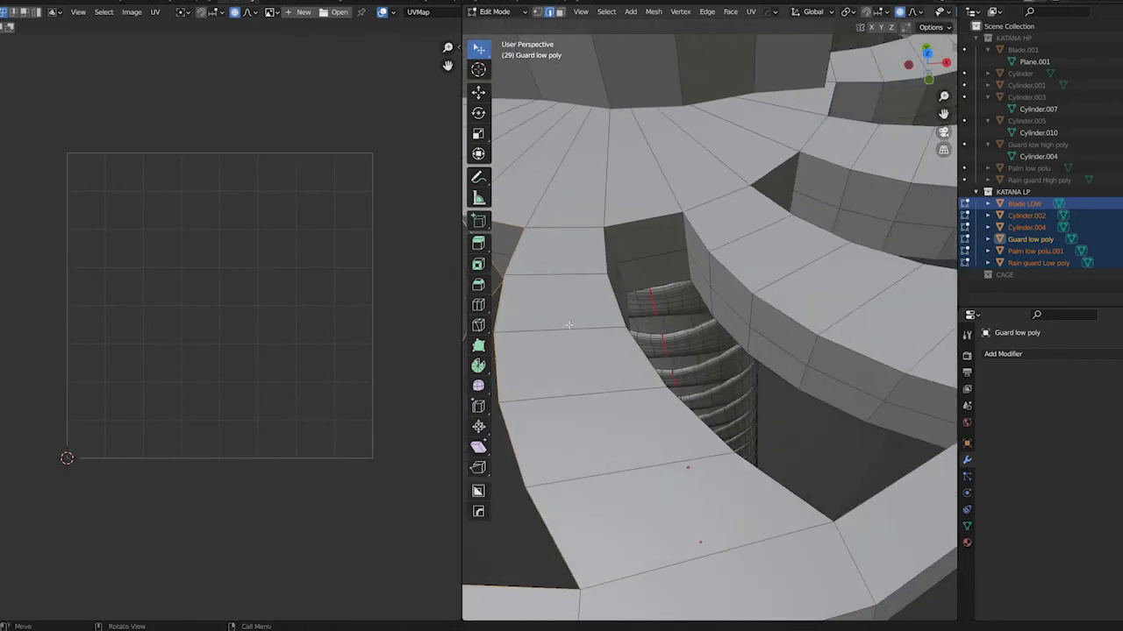
{"action": "scroll", "coordinate": [562, 321], "scroll_direction": "down", "scroll_amount": 4}
{"action": "middle_click_drag", "start_coordinate": [644, 323], "coordinate": [709, 316], "text": "shift"}
{"action": "scroll", "coordinate": [710, 315], "scroll_direction": "up", "scroll_amount": 4}
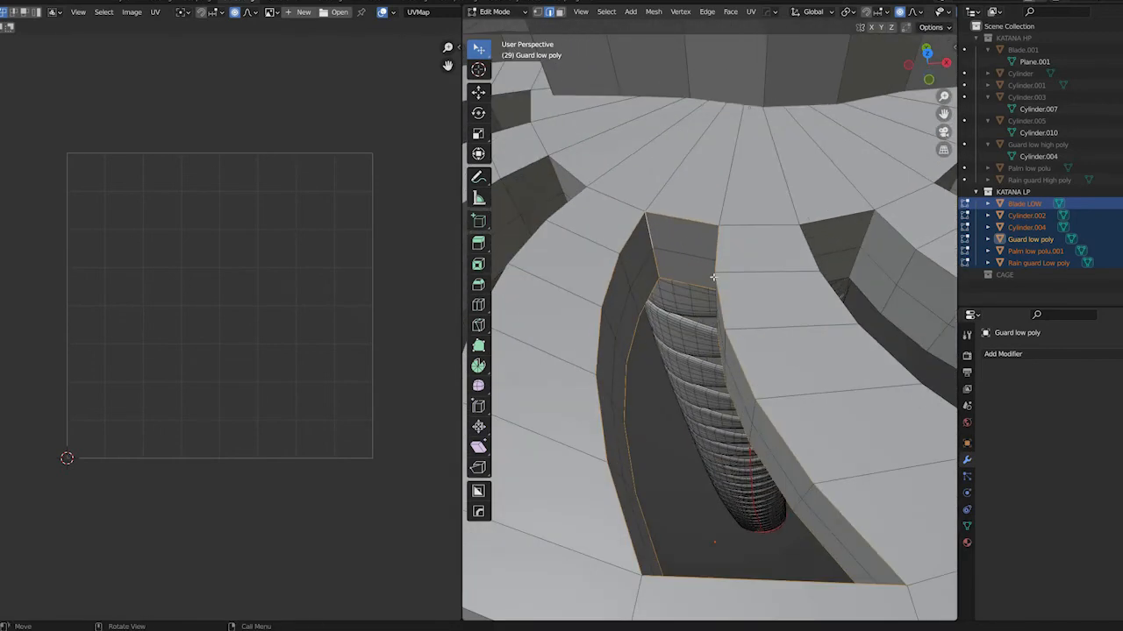
{"action": "left_click", "coordinate": [711, 250]}
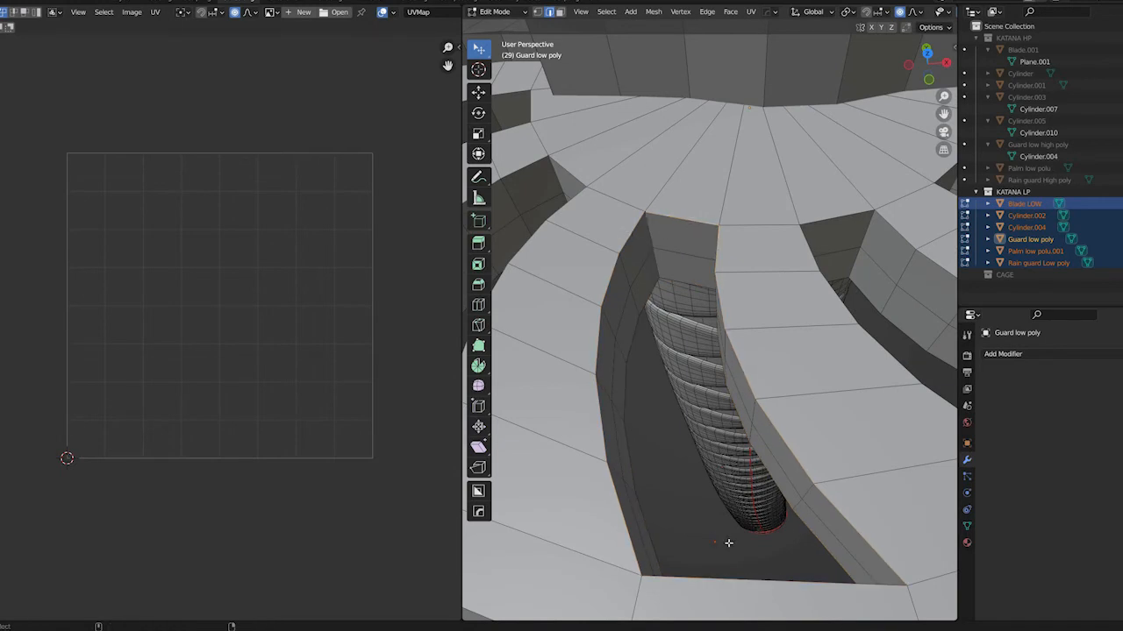
Extend the selection to the border edge loops of the adjacent guard cutouts
{"action": "middle_click_drag", "start_coordinate": [584, 389], "coordinate": [632, 229]}
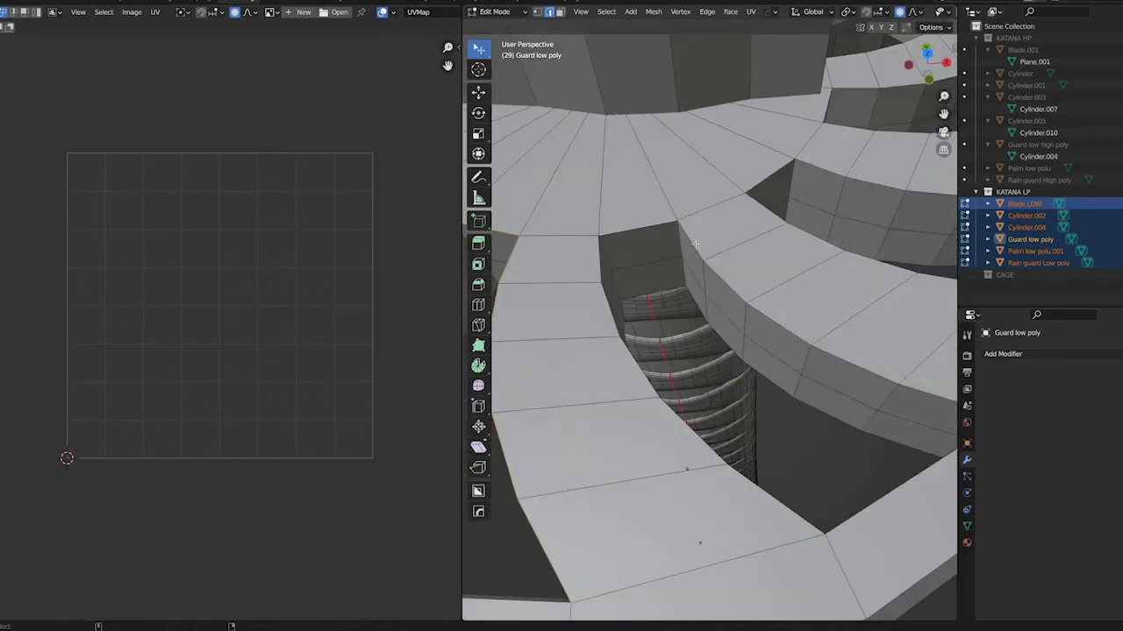
{"action": "middle_click_drag", "start_coordinate": [704, 243], "coordinate": [877, 373]}
{"action": "middle_click_drag", "start_coordinate": [913, 511], "coordinate": [788, 289]}
{"action": "middle_click_drag", "start_coordinate": [730, 396], "coordinate": [649, 191]}
{"action": "left_click", "coordinate": [672, 234], "text": "alt"}
{"action": "middle_click_drag", "start_coordinate": [507, 290], "coordinate": [798, 343]}
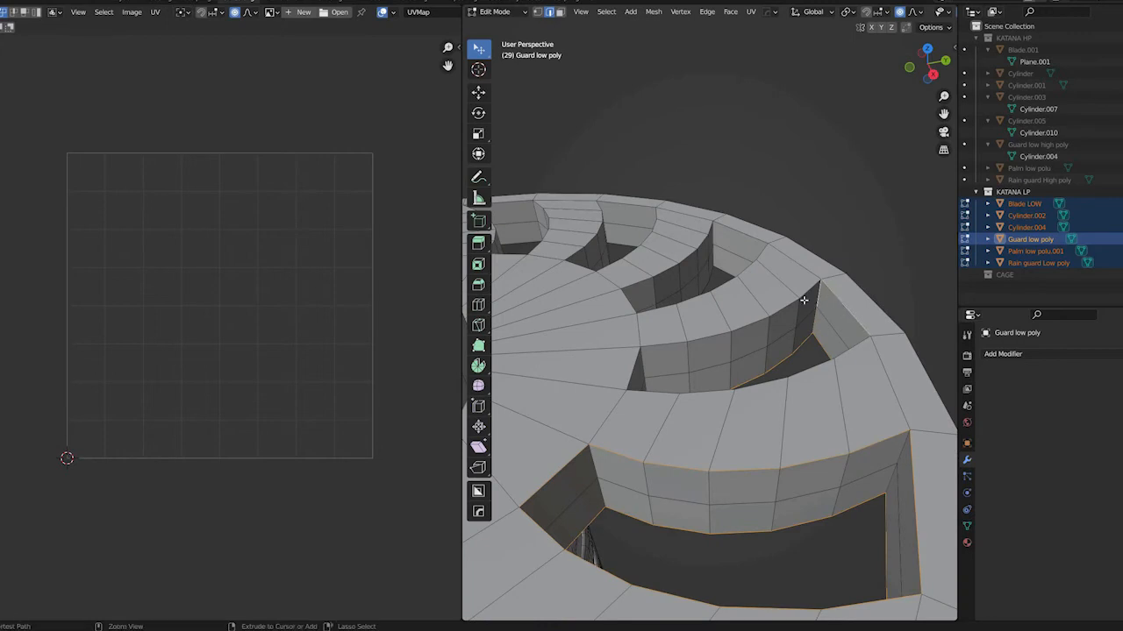
Add the border edge loops of the remaining cutouts around the guard to the selection
{"action": "middle_click_drag", "start_coordinate": [741, 238], "coordinate": [736, 255]}
{"action": "middle_click_drag", "start_coordinate": [777, 208], "coordinate": [707, 231]}
{"action": "middle_click_drag", "start_coordinate": [873, 292], "coordinate": [785, 317]}
{"action": "left_click", "coordinate": [621, 268], "text": "alt+shift"}
{"action": "middle_click_drag", "start_coordinate": [768, 424], "coordinate": [659, 256]}
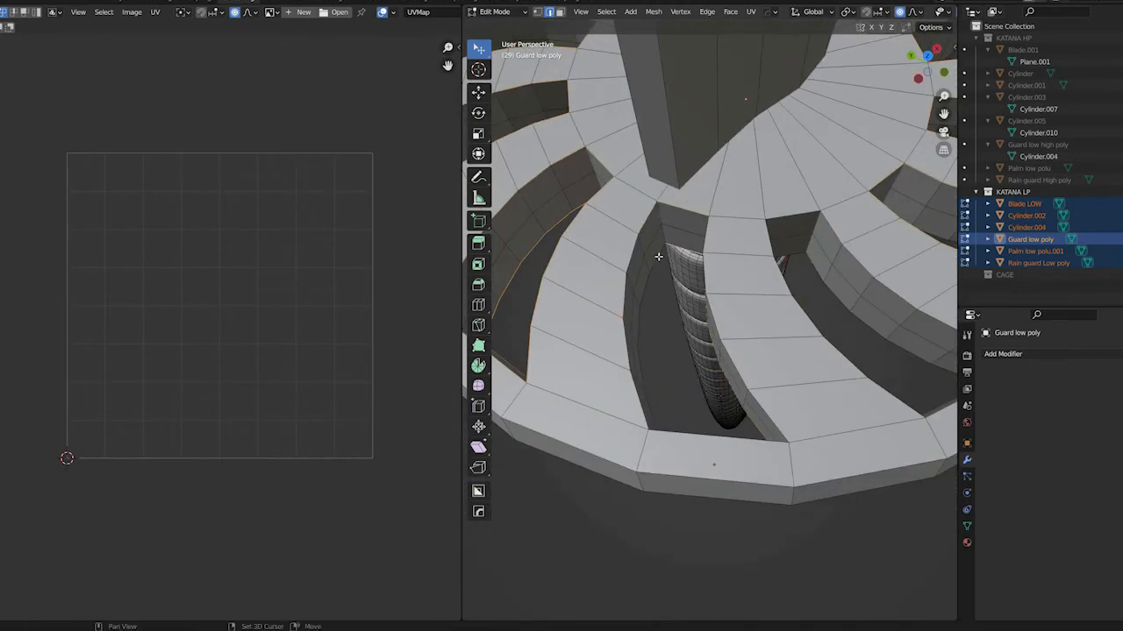
{"action": "mouse_move", "coordinate": [789, 405]}
{"action": "middle_mouse_down"}
{"action": "mouse_move", "coordinate": [529, 396]}
{"action": "mouse_move", "coordinate": [714, 459]}
{"action": "mouse_move", "coordinate": [799, 414]}
{"action": "middle_mouse_up"}
{"action": "middle_click_drag", "start_coordinate": [646, 376], "coordinate": [740, 381]}
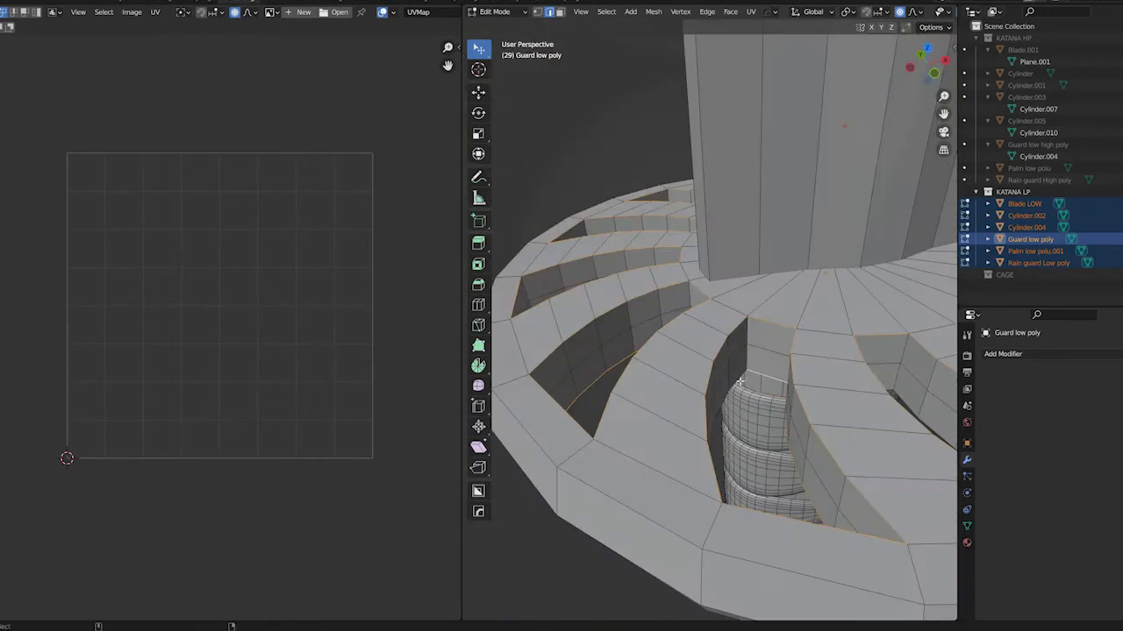
{"action": "middle_click_drag", "start_coordinate": [590, 421], "coordinate": [616, 404]}
Add the guard's outer rim loops and the cutout borders on its underside to the selection
{"action": "scroll", "coordinate": [617, 404], "scroll_direction": "down", "scroll_amount": 6}
{"action": "middle_click_drag", "start_coordinate": [761, 470], "coordinate": [782, 380]}
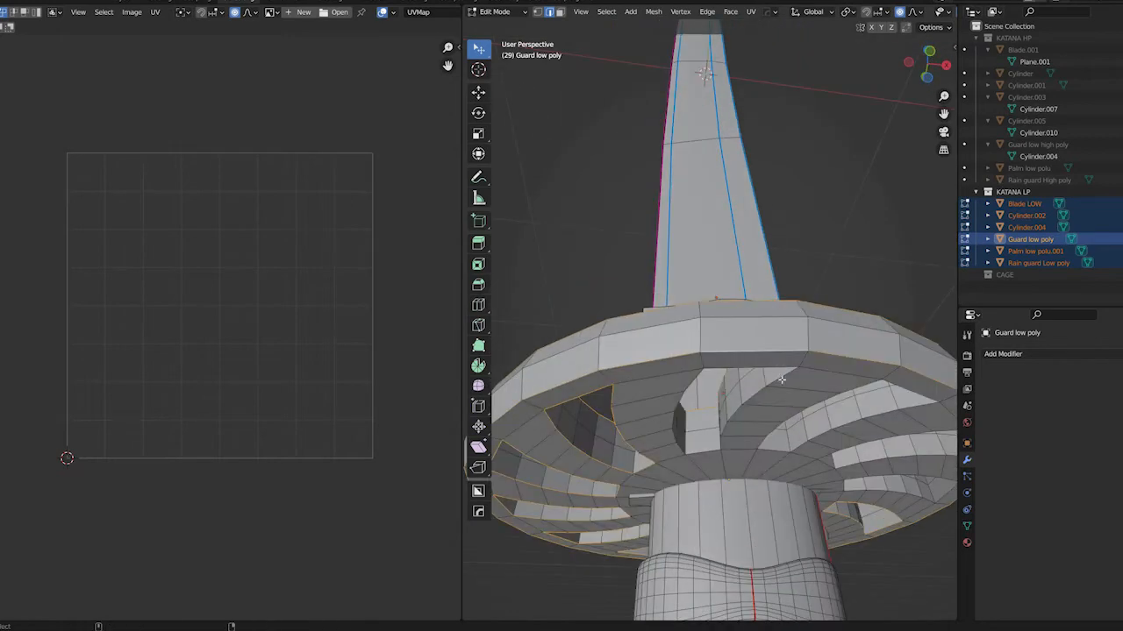
{"action": "middle_click_drag", "start_coordinate": [895, 386], "coordinate": [592, 330]}
{"action": "middle_click_drag", "start_coordinate": [580, 422], "coordinate": [772, 361]}
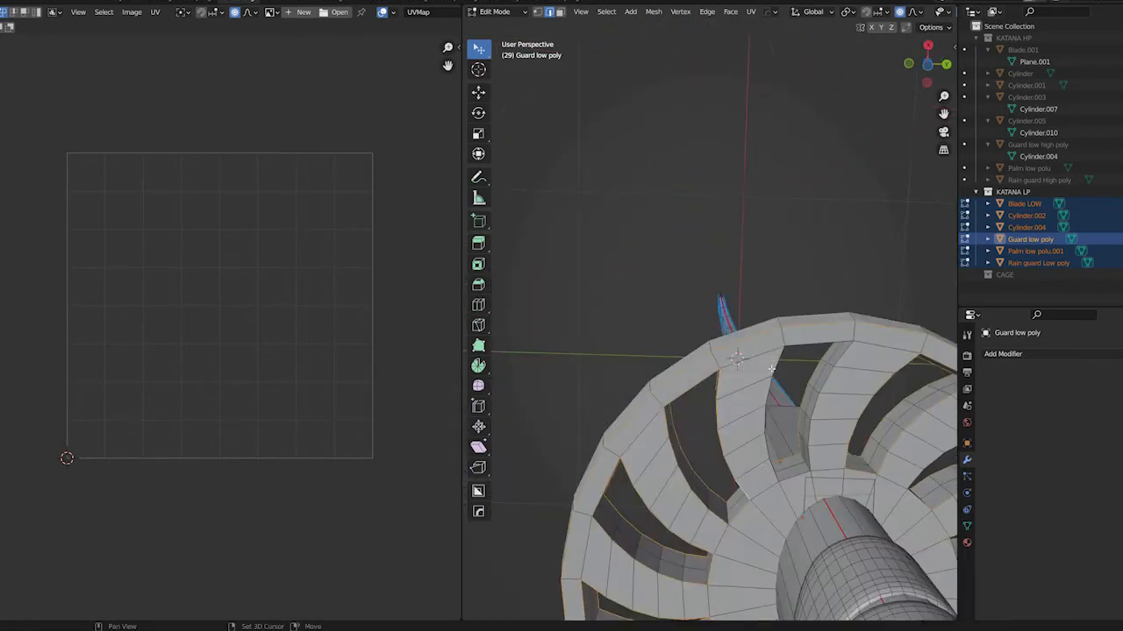
{"action": "middle_click_drag", "start_coordinate": [852, 467], "coordinate": [777, 388]}
Try a bevel on the selected guard edges and undo it
{"action": "key", "text": "ctrl+b"}
{"action": "left_click", "coordinate": [790, 361]}
{"action": "scroll", "coordinate": [772, 389], "scroll_direction": "up", "scroll_amount": 4}
{"action": "key", "text": "ctrl+z"}
Bevel the selected cutout and rim edges of the guard and check the shading in object mode
{"action": "key", "text": "ctrl+b"}
{"action": "left_click", "coordinate": [773, 389]}
{"action": "key", "text": "Tab"}
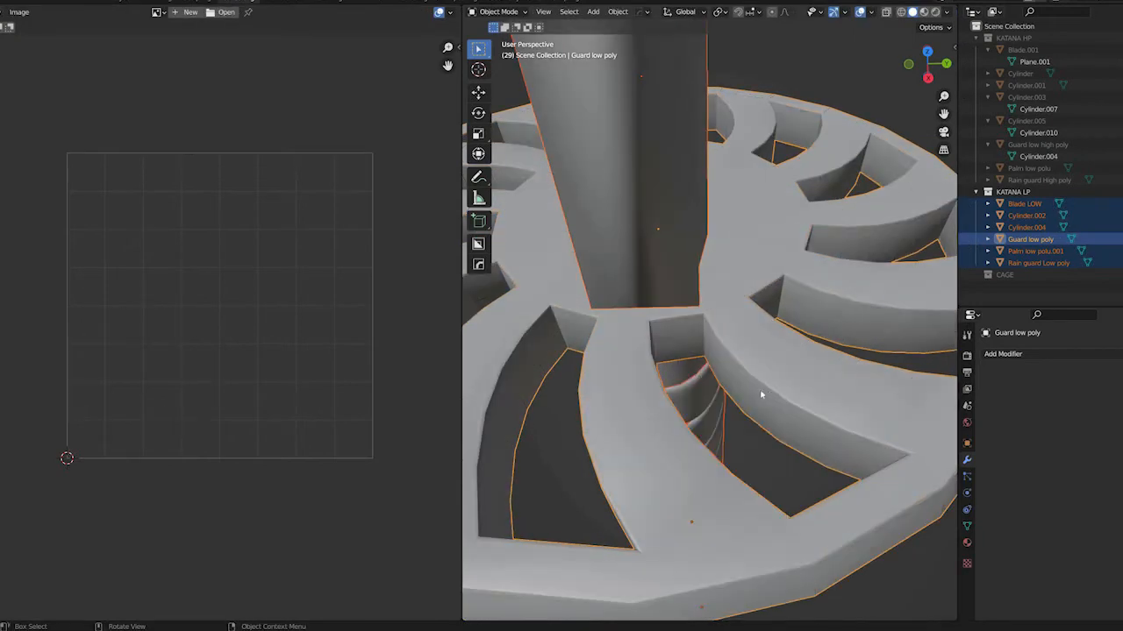
{"action": "scroll", "coordinate": [759, 393], "scroll_direction": "down", "scroll_amount": 5}
{"action": "key", "text": "Tab"}
{"action": "scroll", "coordinate": [754, 390], "scroll_direction": "up", "scroll_amount": 5}
{"action": "middle_click_drag", "start_coordinate": [754, 391], "coordinate": [749, 374]}
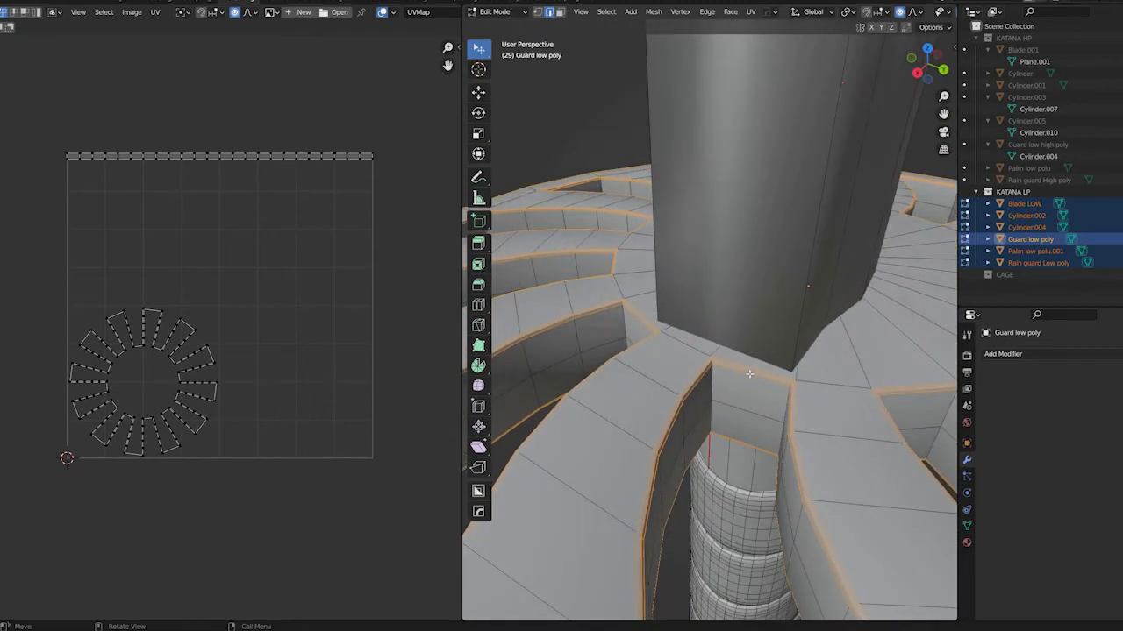
Mark the middle edge loops of the bevelled rims on top of the guard's cutouts as seams
{"action": "left_click", "coordinate": [724, 361]}
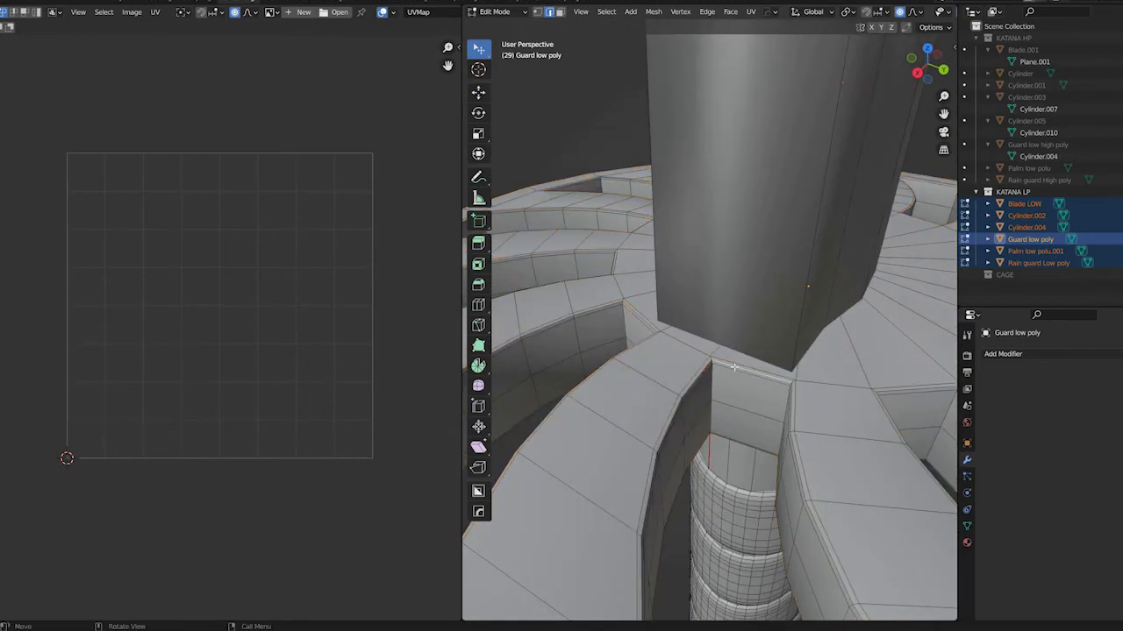
{"action": "left_click", "coordinate": [792, 422], "text": "alt+shift"}
{"action": "middle_click_drag", "start_coordinate": [664, 381], "coordinate": [725, 463]}
{"action": "scroll", "coordinate": [734, 448], "scroll_direction": "down", "scroll_amount": 3}
{"action": "middle_click_drag", "start_coordinate": [540, 377], "coordinate": [658, 323]}
{"action": "scroll", "coordinate": [732, 353], "scroll_direction": "up", "scroll_amount": 2}
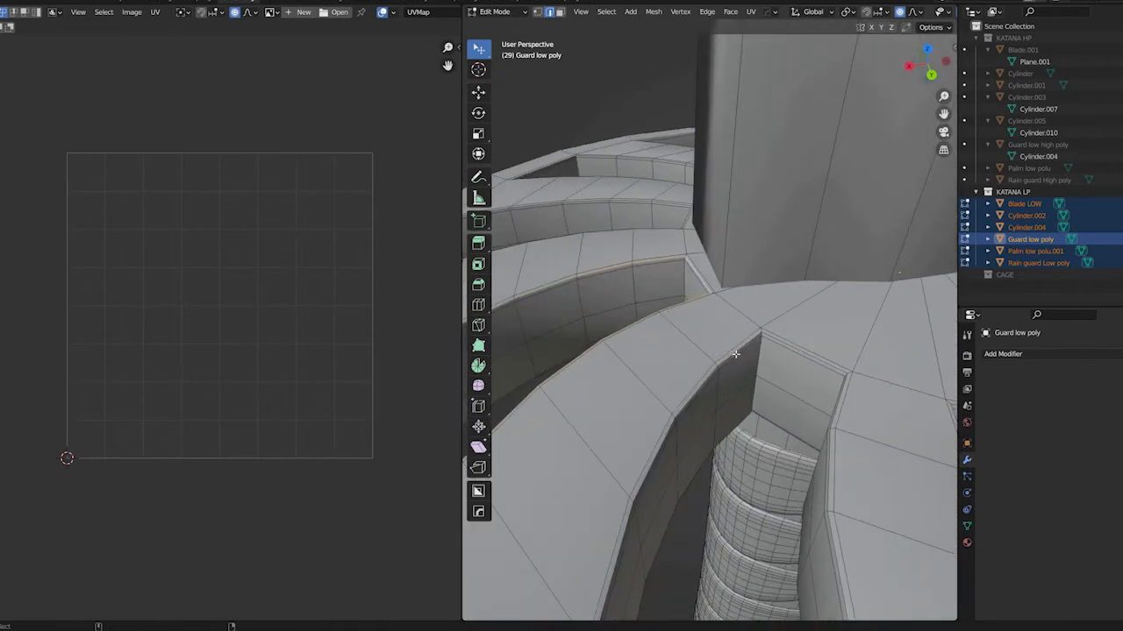
{"action": "middle_click_drag", "start_coordinate": [735, 354], "coordinate": [921, 436]}
{"action": "scroll", "coordinate": [711, 227], "scroll_direction": "down", "scroll_amount": 4}
{"action": "right_click", "coordinate": [774, 458]}
{"action": "left_click", "coordinate": [734, 486]}
Try a shortest-path edge selection on the inner walls of the cutout beside the blade and undo it
{"action": "left_click", "coordinate": [737, 438]}
{"action": "key", "text": "KP_Decimal"}
{"action": "scroll", "coordinate": [651, 233], "scroll_direction": "down", "scroll_amount": 6}
{"action": "middle_click_drag", "start_coordinate": [651, 233], "coordinate": [711, 243]}
{"action": "scroll", "coordinate": [712, 236], "scroll_direction": "up", "scroll_amount": 1}
{"action": "key", "text": "alt+a"}
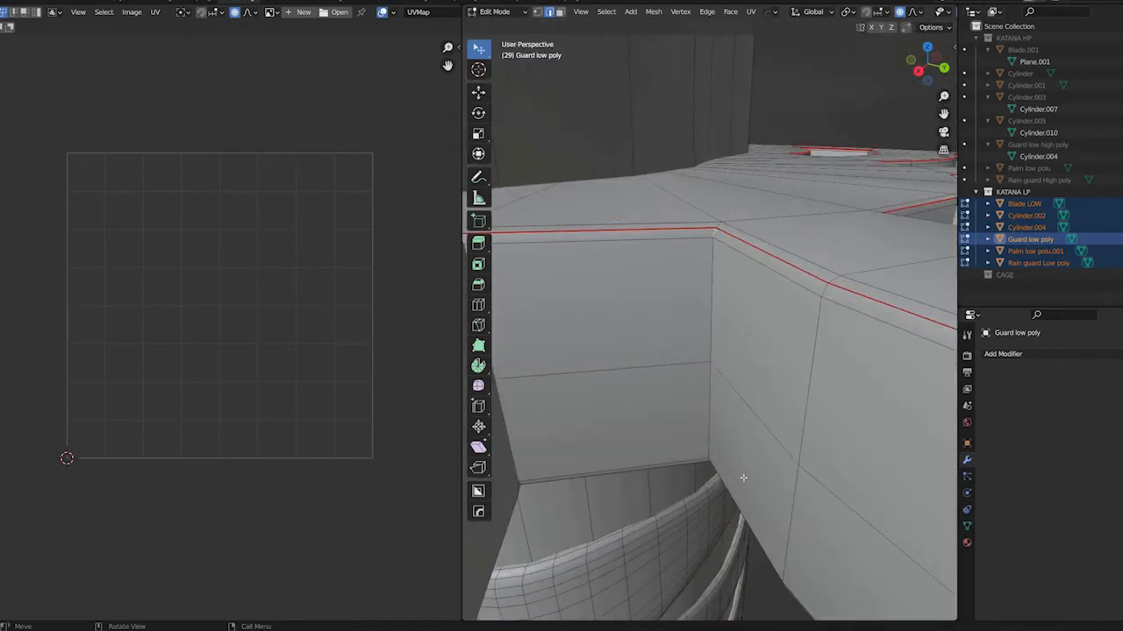
{"action": "middle_click_drag", "start_coordinate": [713, 387], "coordinate": [713, 333]}
{"action": "left_click", "coordinate": [745, 450], "text": "alt"}
{"action": "scroll", "coordinate": [748, 448], "scroll_direction": "up", "scroll_amount": 3}
{"action": "scroll", "coordinate": [748, 448], "scroll_direction": "down", "scroll_amount": 8}
{"action": "middle_click_drag", "start_coordinate": [747, 449], "coordinate": [735, 554]}
{"action": "left_click", "coordinate": [697, 280], "text": "ctrl"}
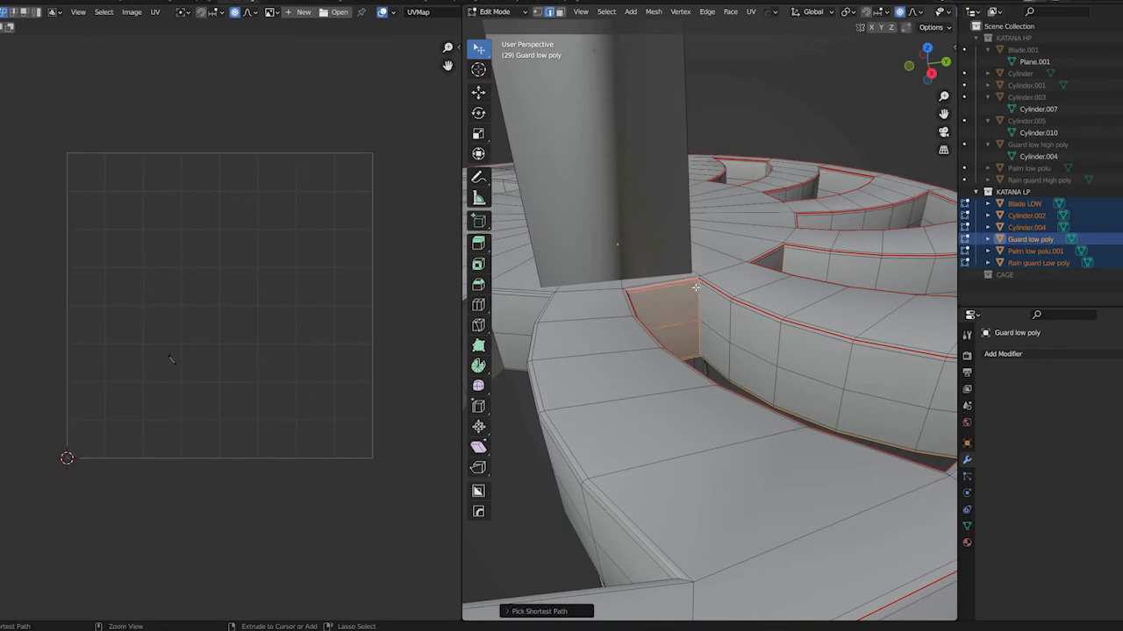
{"action": "key", "text": "ctrl+z"}
Mark seams on the rim edges of the cutout beside the blade, including its border on the guard's underside
{"action": "scroll", "coordinate": [693, 277], "scroll_direction": "up", "scroll_amount": 5}
{"action": "left_click", "coordinate": [666, 164], "text": "ctrl"}
{"action": "right_click", "coordinate": [665, 164]}
{"action": "left_click", "coordinate": [649, 245]}
{"action": "scroll", "coordinate": [702, 298], "scroll_direction": "down", "scroll_amount": 7}
{"action": "scroll", "coordinate": [724, 430], "scroll_direction": "up", "scroll_amount": 5}
{"action": "middle_click_drag", "start_coordinate": [746, 353], "coordinate": [705, 309]}
{"action": "left_click", "coordinate": [719, 309], "text": "alt"}
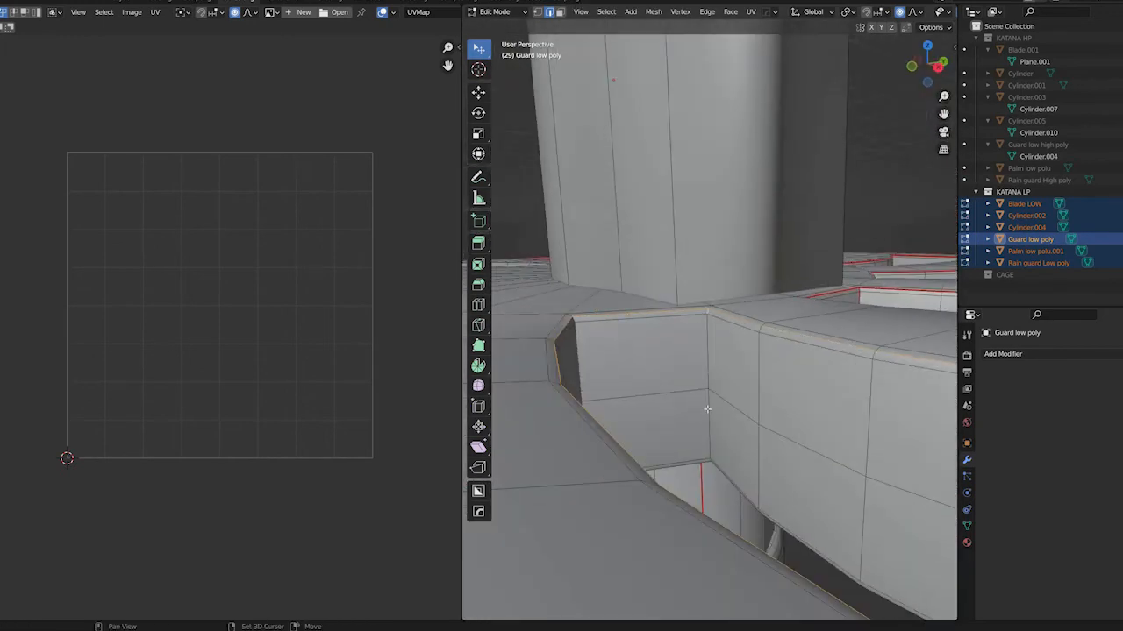
{"action": "middle_click_drag", "start_coordinate": [702, 388], "coordinate": [707, 508]}
{"action": "left_click", "coordinate": [724, 505], "text": "alt+shift"}
{"action": "right_click", "coordinate": [694, 489]}
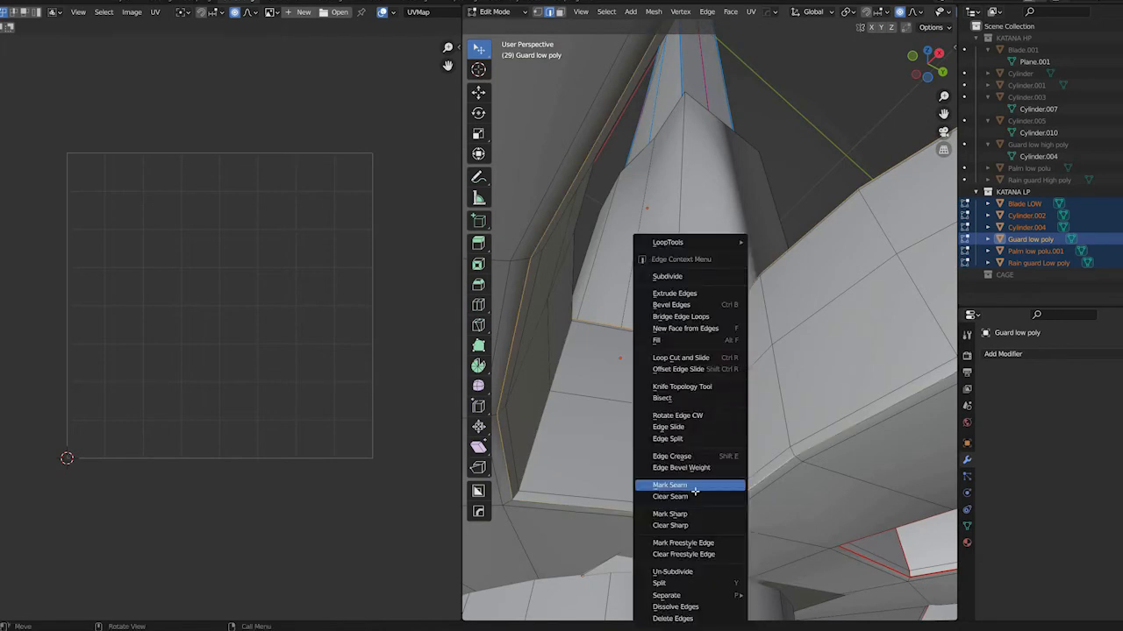
{"action": "left_click", "coordinate": [693, 489]}
Select the upper and lower border loops of the cutout next to the blade and mark them as seams
{"action": "scroll", "coordinate": [710, 465], "scroll_direction": "down", "scroll_amount": 6}
{"action": "scroll", "coordinate": [777, 409], "scroll_direction": "up", "scroll_amount": 6}
{"action": "middle_click_drag", "start_coordinate": [777, 413], "coordinate": [731, 366]}
{"action": "left_click", "coordinate": [766, 576], "text": "alt"}
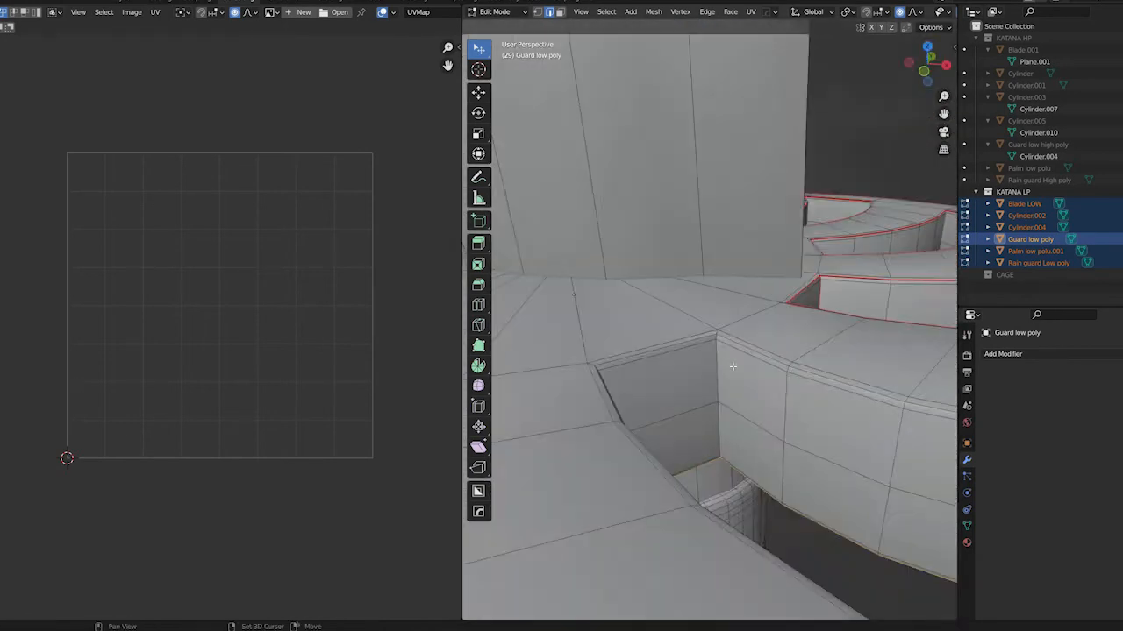
{"action": "scroll", "coordinate": [731, 365], "scroll_direction": "down", "scroll_amount": 3}
{"action": "scroll", "coordinate": [723, 359], "scroll_direction": "up", "scroll_amount": 4}
{"action": "scroll", "coordinate": [736, 357], "scroll_direction": "down", "scroll_amount": 2}
{"action": "right_click", "coordinate": [737, 359]}
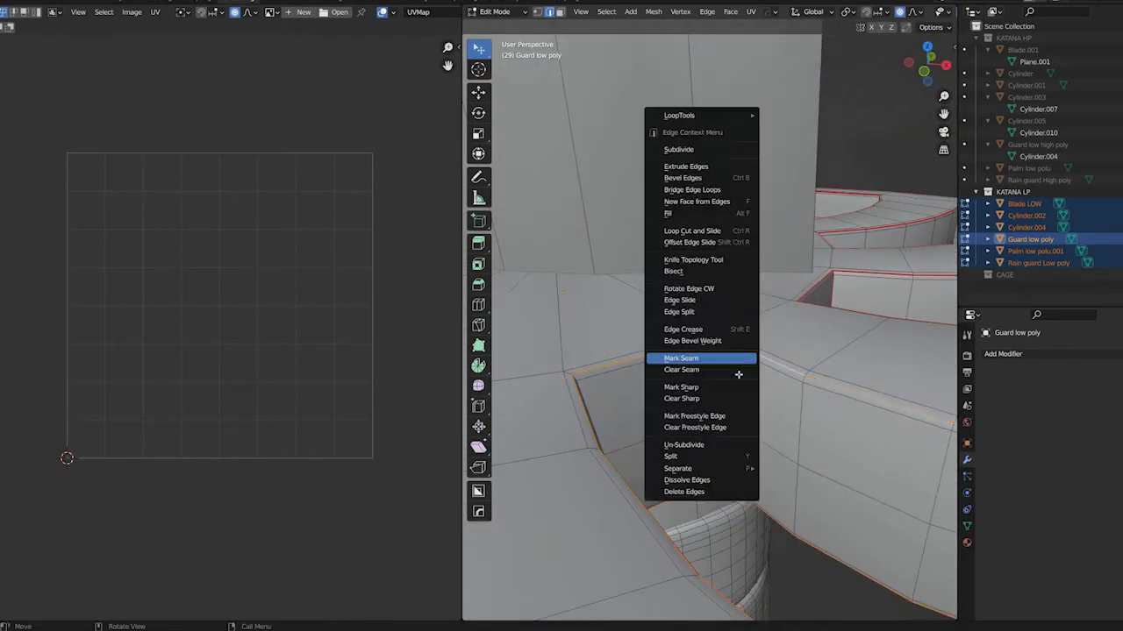
{"action": "left_click", "coordinate": [737, 361]}
Select the edge path down the cutout's inner wall corner and mark it as a seam
{"action": "scroll", "coordinate": [726, 374], "scroll_direction": "down", "scroll_amount": 4}
{"action": "scroll", "coordinate": [726, 377], "scroll_direction": "up", "scroll_amount": 5}
{"action": "middle_click_drag", "start_coordinate": [730, 381], "coordinate": [814, 540]}
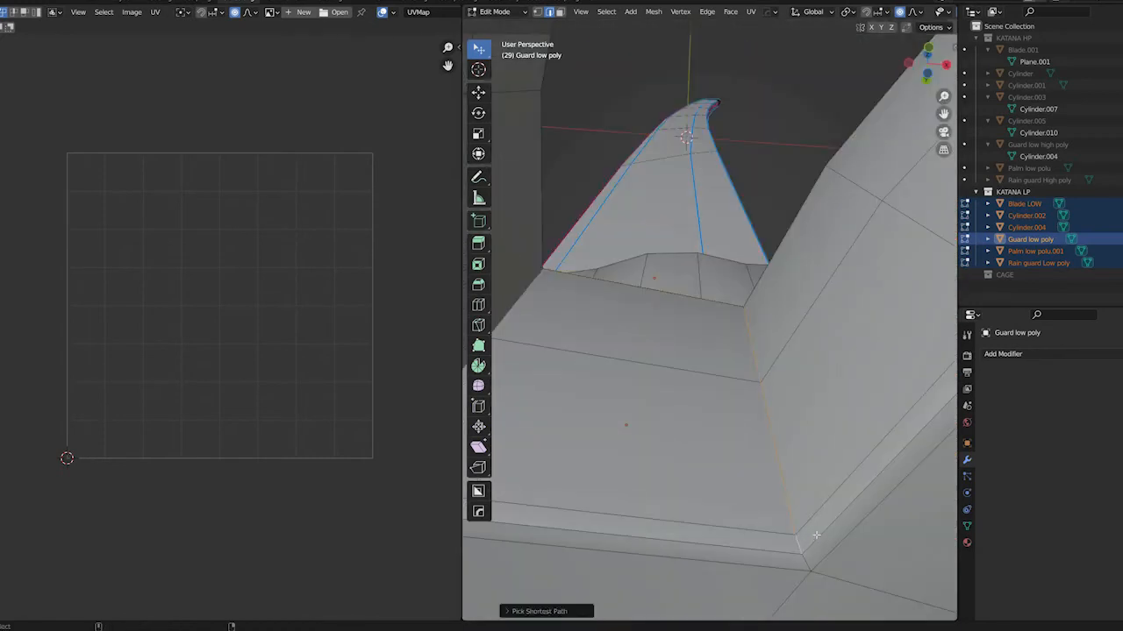
{"action": "left_click", "coordinate": [815, 538], "text": "alt+shift"}
{"action": "right_click", "coordinate": [811, 535]}
{"action": "left_click", "coordinate": [811, 535]}
Select the vertical wall corner edges of the other guard cutouts and mark them as seams
{"action": "scroll", "coordinate": [702, 478], "scroll_direction": "down", "scroll_amount": 5}
{"action": "middle_click_drag", "start_coordinate": [674, 464], "coordinate": [724, 444]}
{"action": "scroll", "coordinate": [807, 429], "scroll_direction": "up", "scroll_amount": 5}
{"action": "scroll", "coordinate": [764, 327], "scroll_direction": "down", "scroll_amount": 5}
{"action": "scroll", "coordinate": [827, 344], "scroll_direction": "up", "scroll_amount": 5}
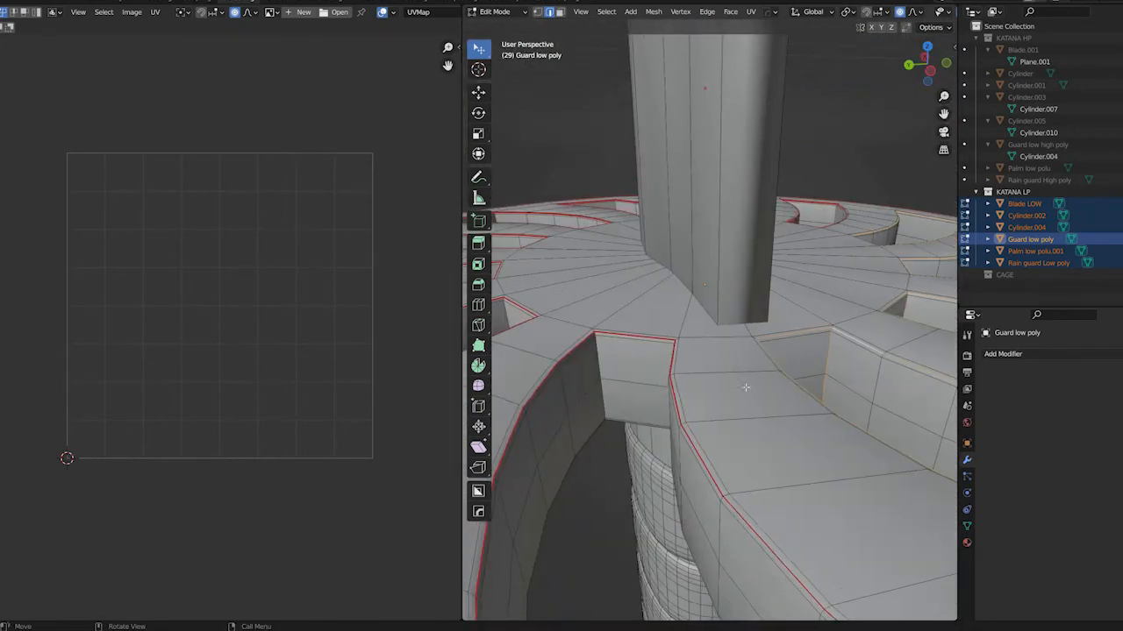
{"action": "scroll", "coordinate": [834, 453], "scroll_direction": "up", "scroll_amount": 6}
{"action": "middle_click_drag", "start_coordinate": [823, 471], "coordinate": [711, 385]}
{"action": "middle_click_drag", "start_coordinate": [717, 388], "coordinate": [673, 412]}
{"action": "left_click", "coordinate": [719, 348], "text": "ctrl"}
{"action": "left_click", "coordinate": [721, 352], "text": "shift"}
{"action": "scroll", "coordinate": [721, 352], "scroll_direction": "down", "scroll_amount": 4}
{"action": "scroll", "coordinate": [661, 319], "scroll_direction": "up", "scroll_amount": 4}
{"action": "left_click", "coordinate": [658, 318]}
{"action": "left_click", "coordinate": [759, 458], "text": "ctrl"}
{"action": "right_click", "coordinate": [761, 457]}
{"action": "left_click", "coordinate": [762, 458]}
Bevel the sharp cutout edge beside the handle on the guard's underside with two segments, about 0.0018 m wide
{"action": "middle_click_drag", "start_coordinate": [762, 458], "coordinate": [735, 269]}
{"action": "left_click", "coordinate": [735, 266], "text": "ctrl"}
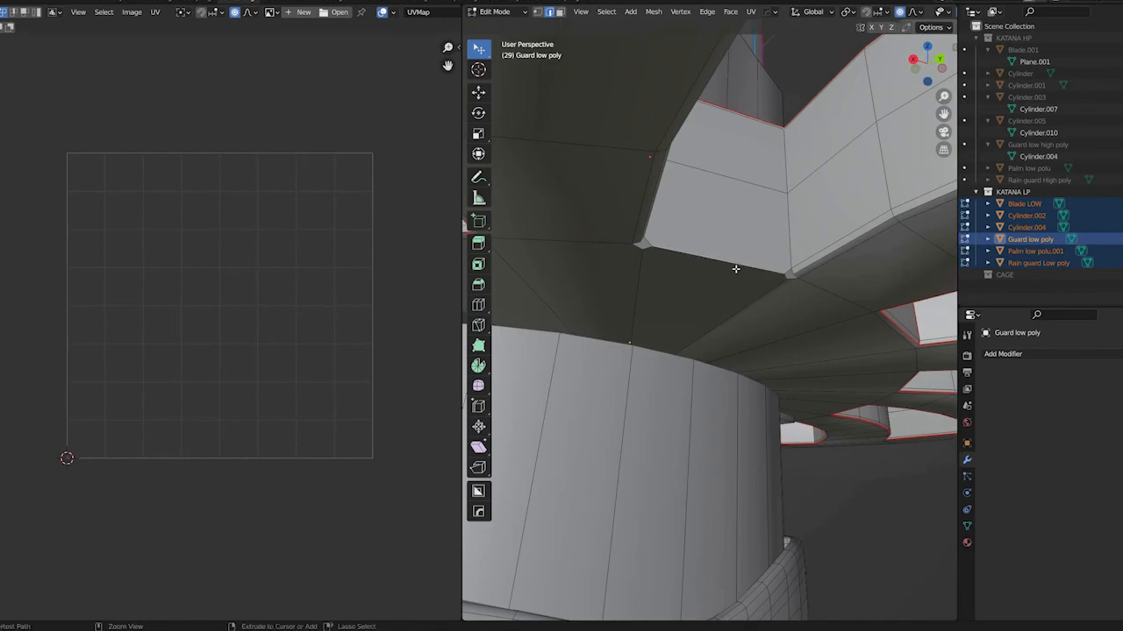
{"action": "key", "text": "ctrl+b"}
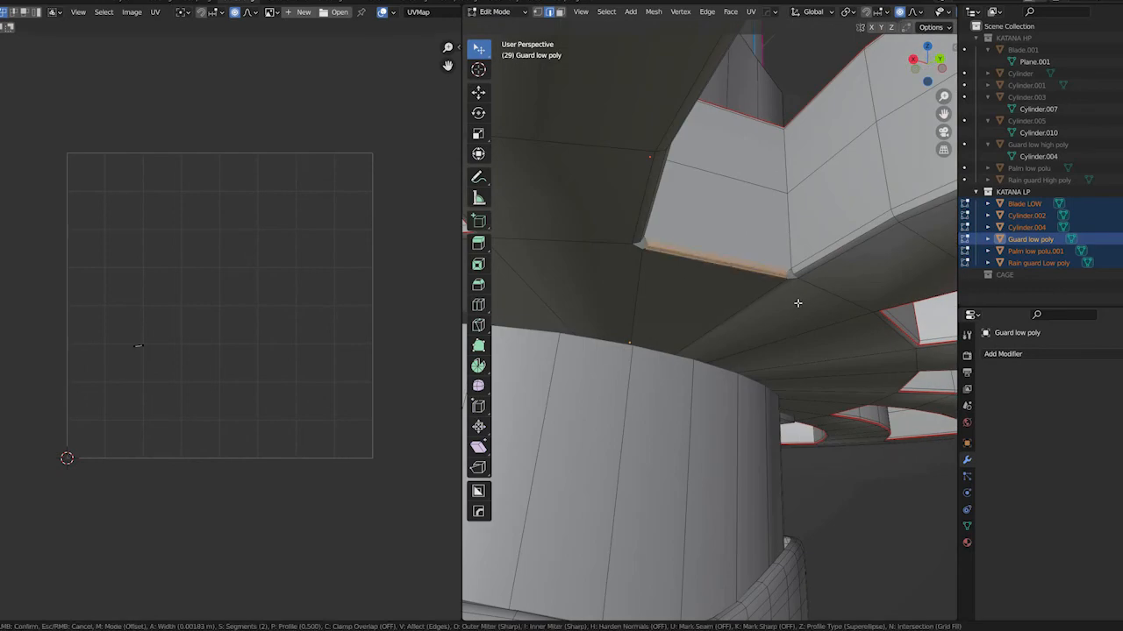
{"action": "left_click", "coordinate": [797, 302]}
Merge the stray vertices at the corners of the newly bevelled cutout edge
{"action": "key", "text": "KP_Decimal"}
{"action": "key", "text": "m"}
{"action": "left_click", "coordinate": [883, 416]}
{"action": "middle_click_drag", "start_coordinate": [882, 416], "coordinate": [627, 342]}
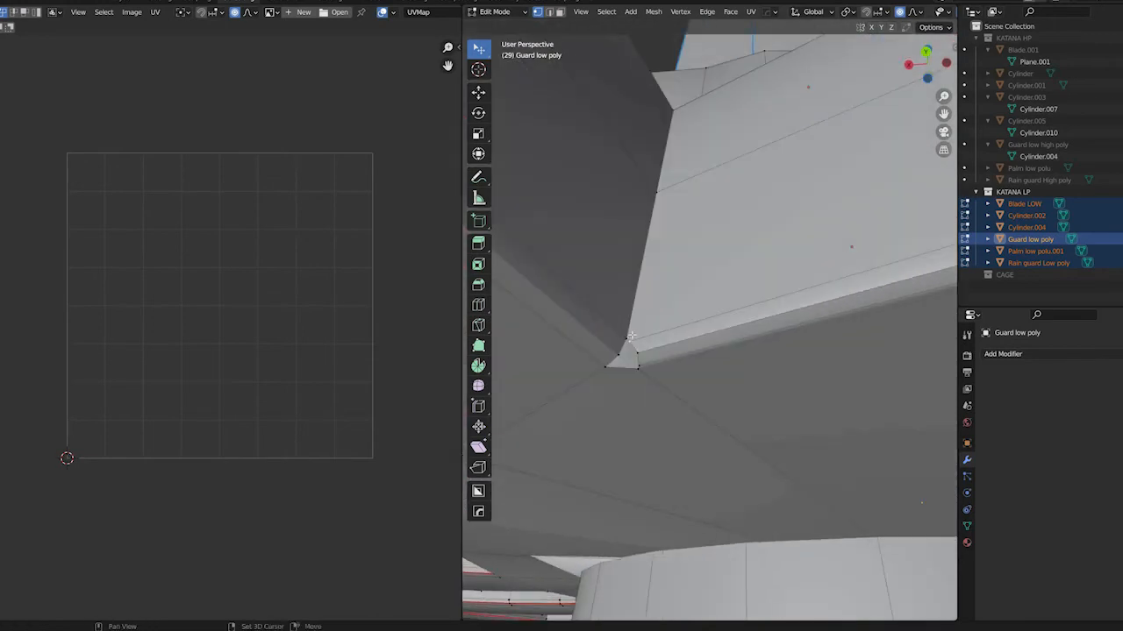
{"action": "key", "text": "m"}
{"action": "left_click", "coordinate": [672, 275]}
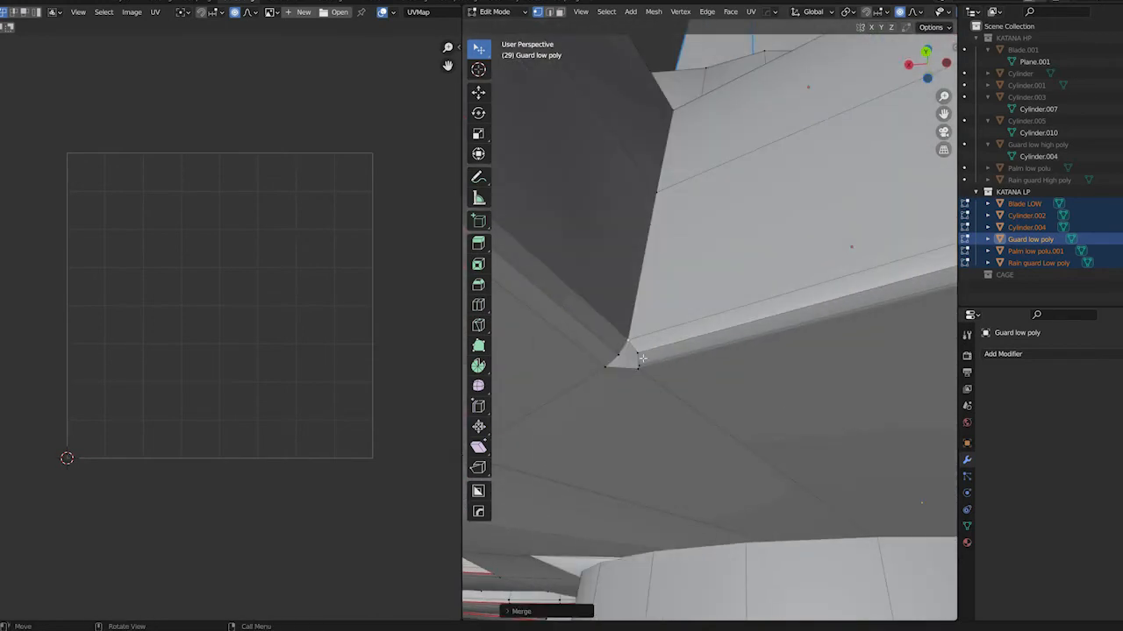
{"action": "middle_click_drag", "start_coordinate": [628, 360], "coordinate": [736, 317]}
{"action": "key", "text": "shift+r"}
{"action": "left_click", "coordinate": [760, 327]}
{"action": "left_click", "coordinate": [734, 326], "text": "shift"}
{"action": "key", "text": "shift+r"}
Select the guard's outer rim loop on the underside and mark it as a seam
{"action": "scroll", "coordinate": [740, 320], "scroll_direction": "down", "scroll_amount": 2}
{"action": "key", "text": "2"}
{"action": "key", "text": "space"}
{"action": "key", "text": "space"}
{"action": "middle_click_drag", "start_coordinate": [737, 311], "coordinate": [734, 447]}
{"action": "left_click", "coordinate": [744, 435], "text": "alt"}
{"action": "scroll", "coordinate": [746, 416], "scroll_direction": "down", "scroll_amount": 4}
{"action": "scroll", "coordinate": [710, 410], "scroll_direction": "up", "scroll_amount": 4}
{"action": "scroll", "coordinate": [721, 402], "scroll_direction": "down", "scroll_amount": 6}
{"action": "scroll", "coordinate": [734, 314], "scroll_direction": "up", "scroll_amount": 3}
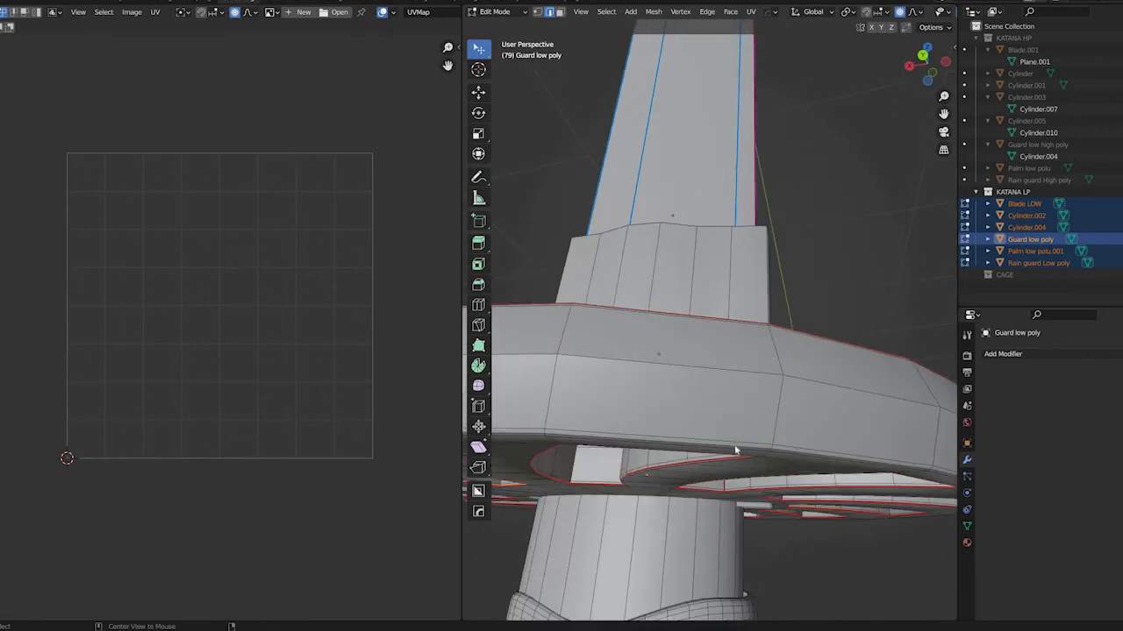
{"action": "right_click", "coordinate": [735, 446]}
{"action": "left_click", "coordinate": [735, 442]}
{"action": "scroll", "coordinate": [738, 428], "scroll_direction": "down", "scroll_amount": 3}
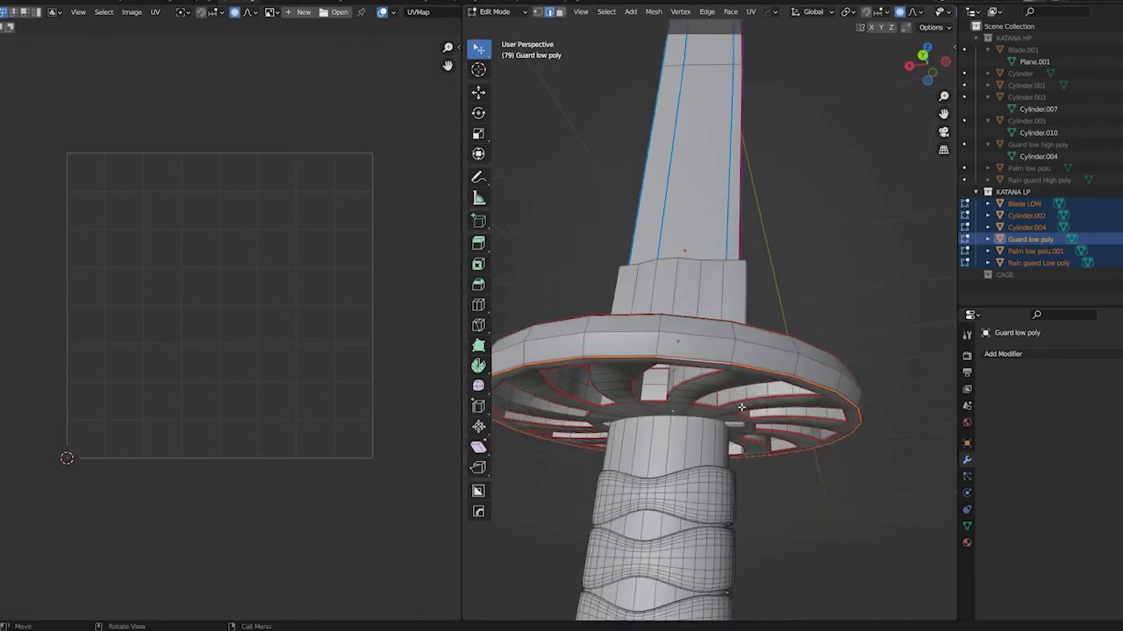
{"action": "middle_click_drag", "start_coordinate": [741, 439], "coordinate": [747, 417]}
Open only the guard for editing, select its whole mesh and unwrap it
{"action": "key", "text": "Tab"}
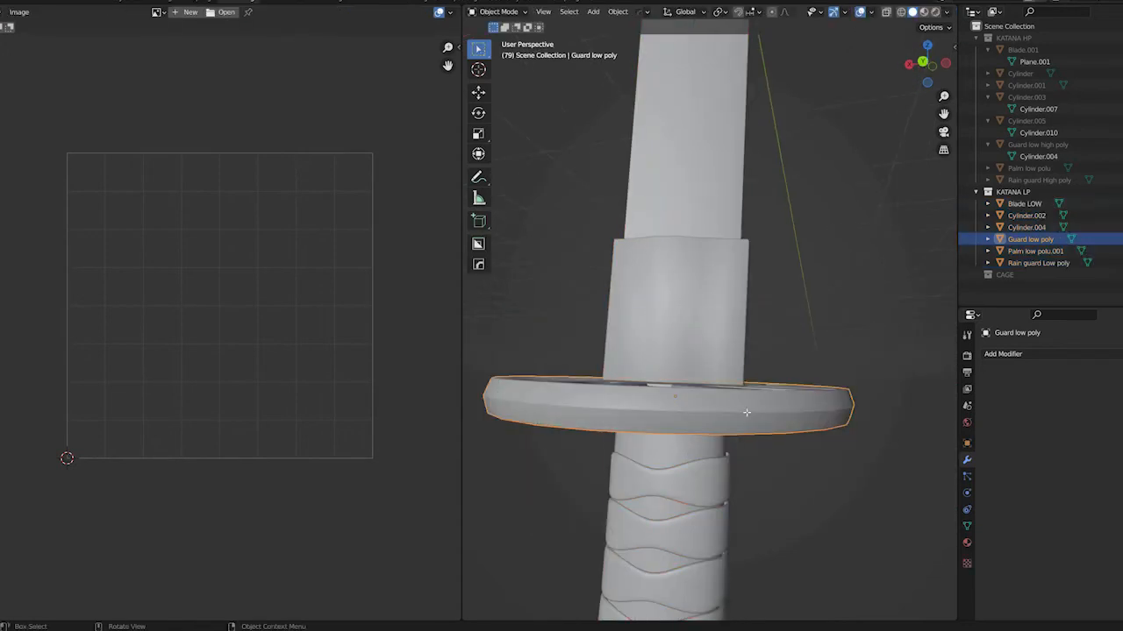
{"action": "left_click", "coordinate": [746, 412]}
{"action": "key", "text": "Tab"}
{"action": "key", "text": "a"}
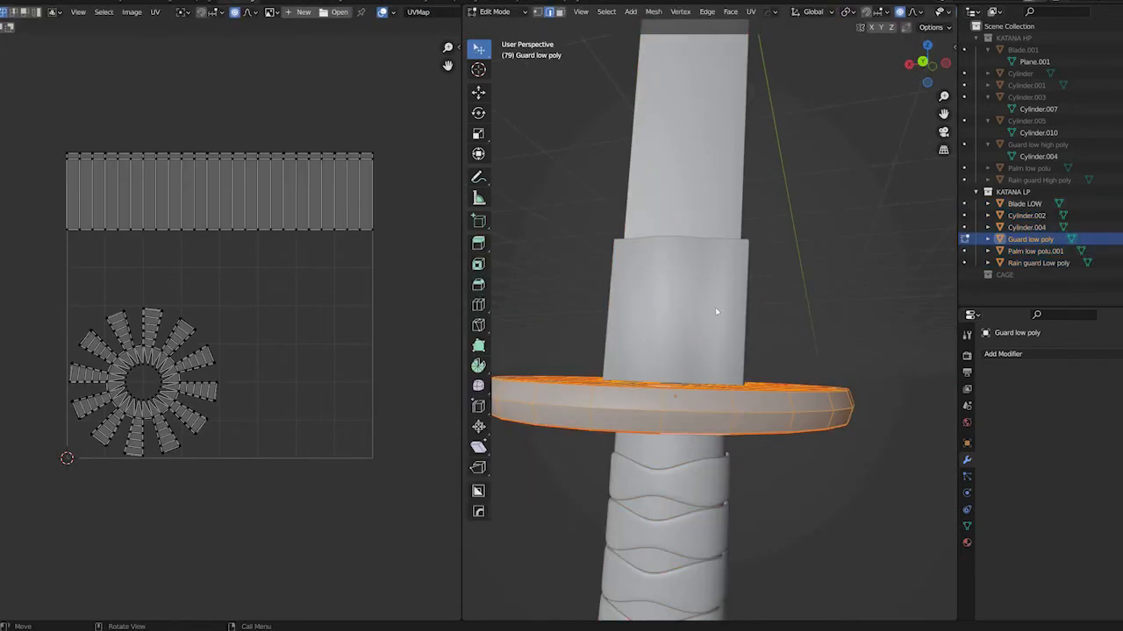
{"action": "key", "text": "u"}
{"action": "key", "text": "Return"}
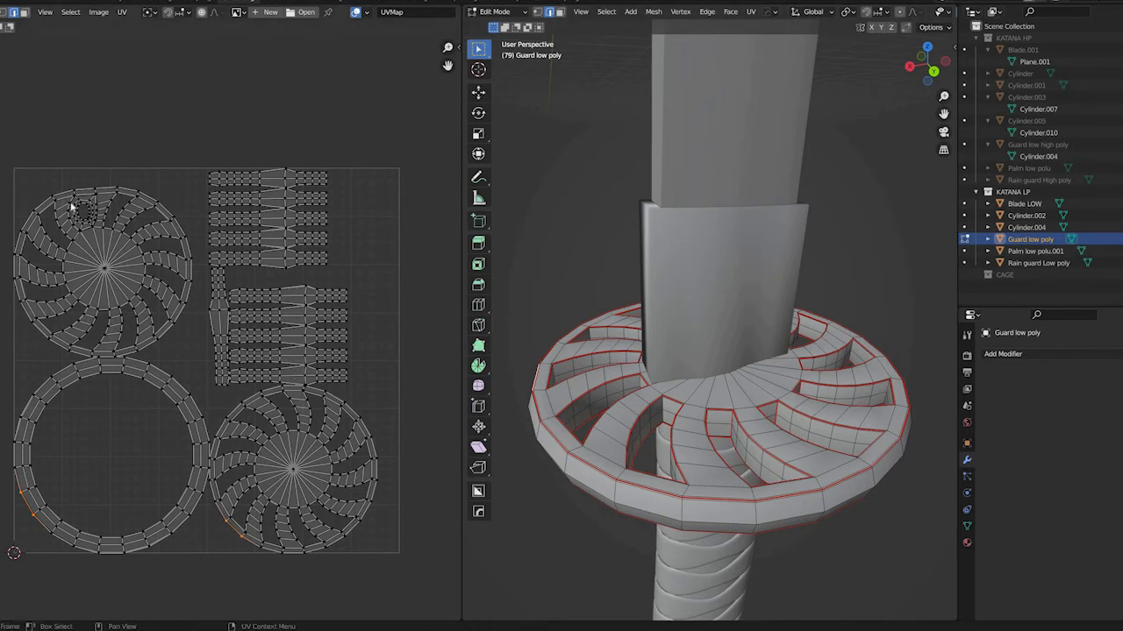
Examine the guard's upper UV island around the small nested hole and compare it with the cutouts on the model
{"action": "scroll", "coordinate": [71, 201], "scroll_direction": "up", "scroll_amount": 4}
{"action": "scroll", "coordinate": [72, 201], "scroll_direction": "down", "scroll_amount": 4}
{"action": "scroll", "coordinate": [72, 201], "scroll_direction": "up", "scroll_amount": 4}
{"action": "middle_click_drag", "start_coordinate": [44, 115], "coordinate": [350, 360]}
{"action": "scroll", "coordinate": [218, 281], "scroll_direction": "up", "scroll_amount": 6}
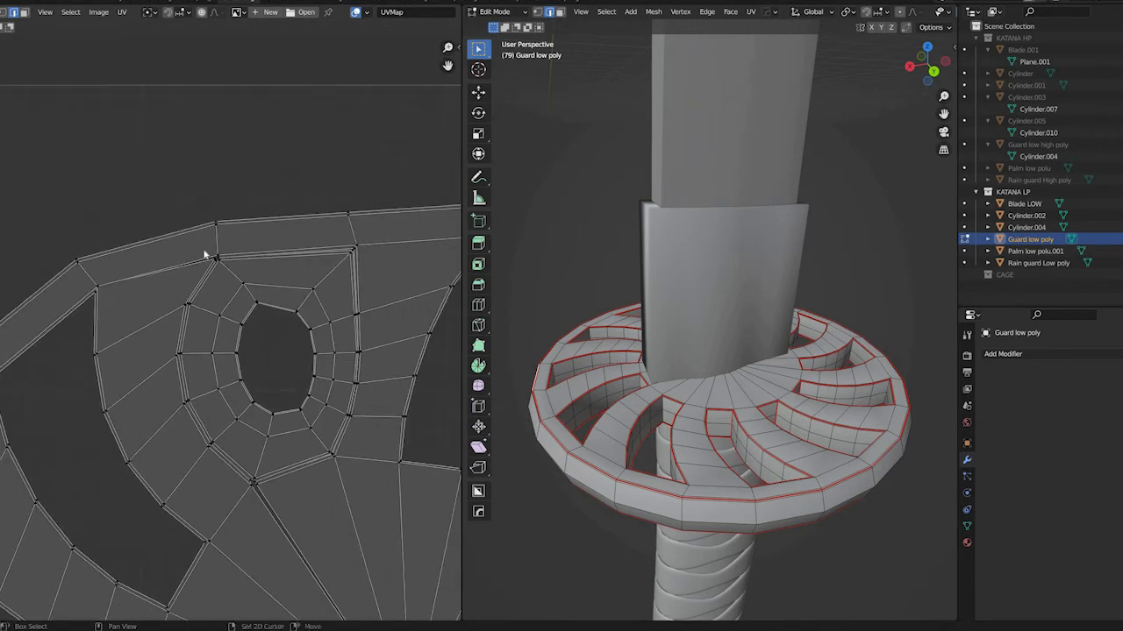
{"action": "scroll", "coordinate": [204, 254], "scroll_direction": "up", "scroll_amount": 2}
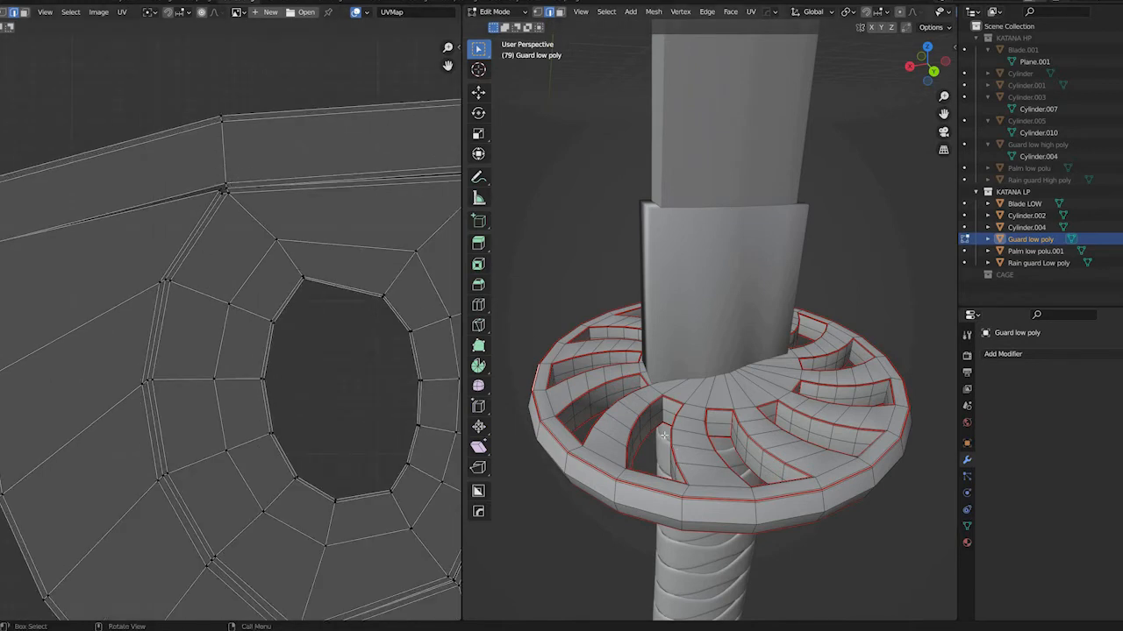
{"action": "middle_click_drag", "start_coordinate": [664, 435], "coordinate": [643, 429]}
{"action": "scroll", "coordinate": [357, 385], "scroll_direction": "up", "scroll_amount": 6}
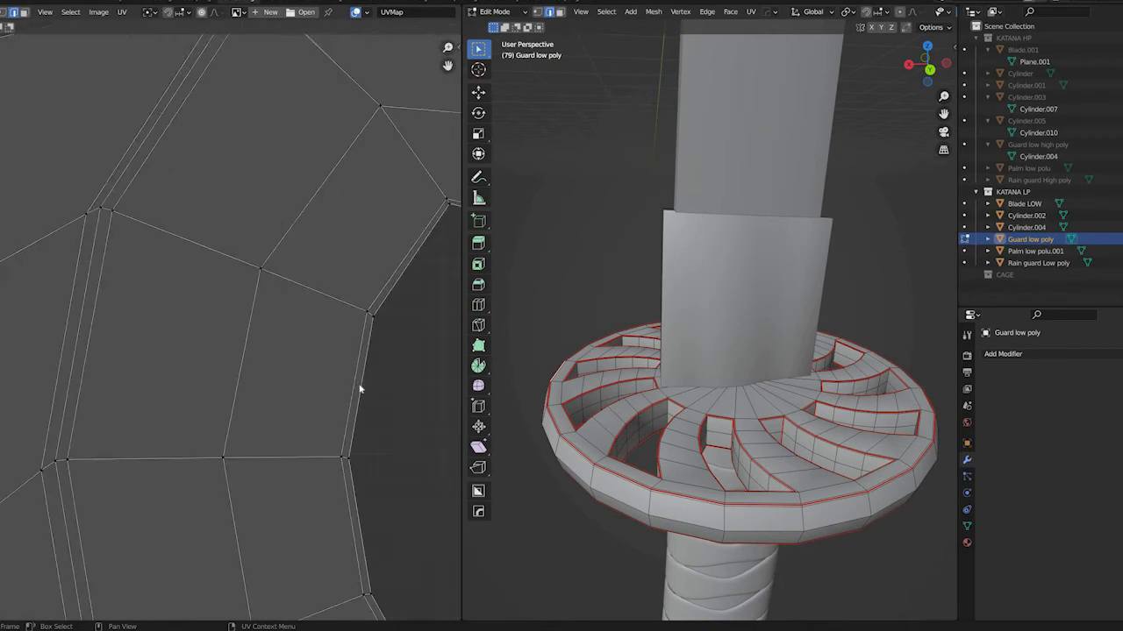
{"action": "scroll", "coordinate": [357, 385], "scroll_direction": "down", "scroll_amount": 14}
Select the whole guard mesh and unwrap it again, bringing the full UV layout into view
{"action": "key", "text": "a"}
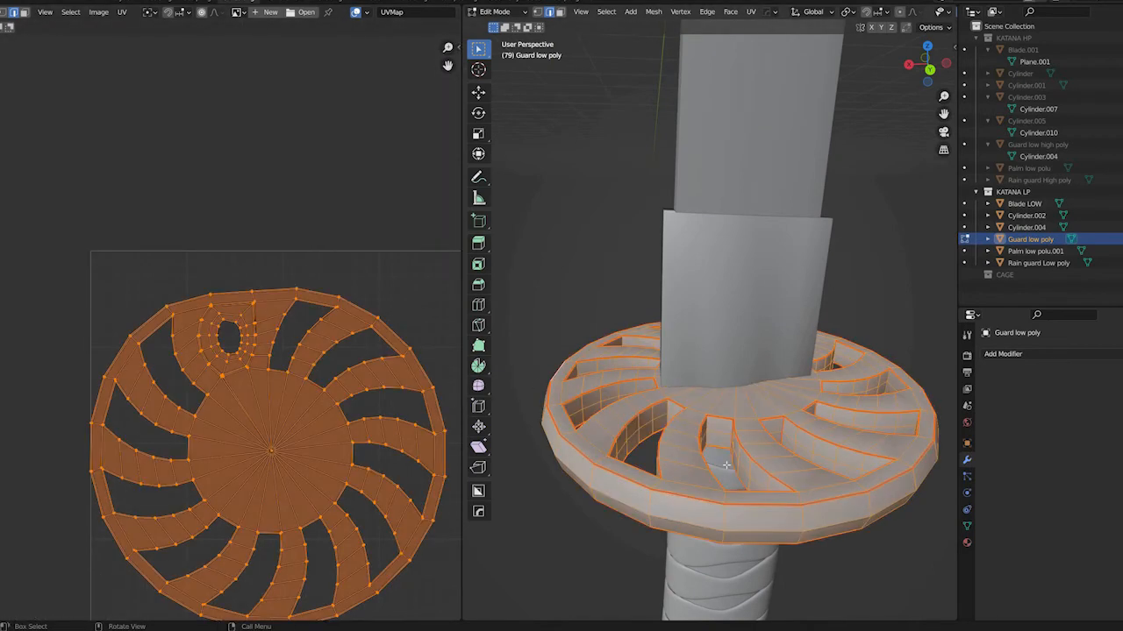
{"action": "key", "text": "u"}
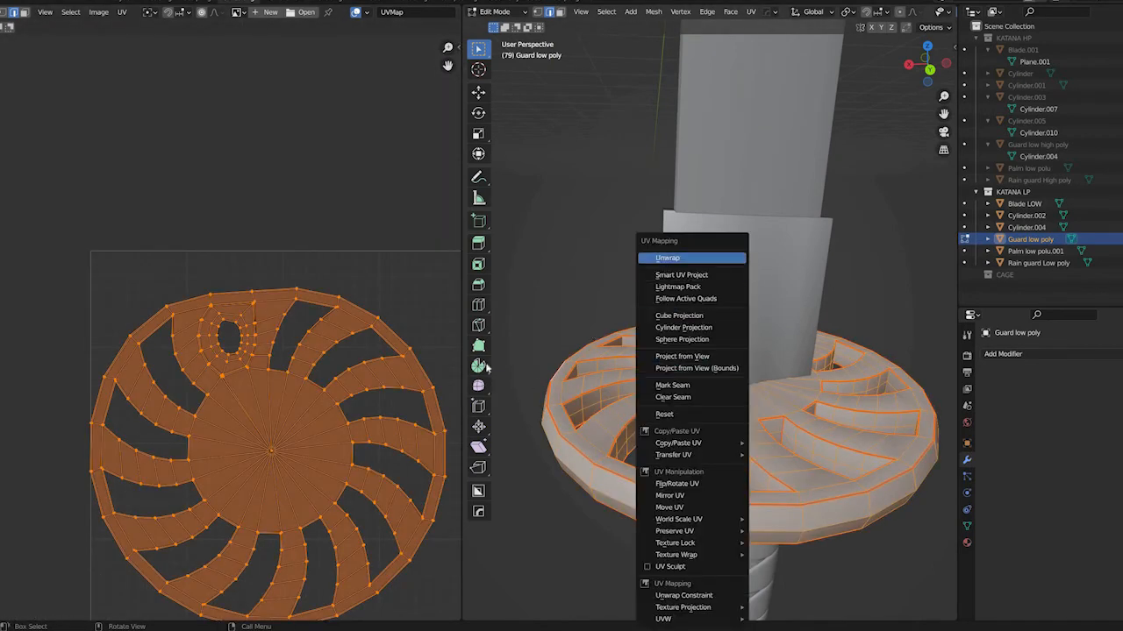
{"action": "left_click", "coordinate": [667, 260]}
{"action": "scroll", "coordinate": [348, 424], "scroll_direction": "down", "scroll_amount": 2}
{"action": "scroll", "coordinate": [254, 438], "scroll_direction": "down", "scroll_amount": 1}
{"action": "middle_click_drag", "start_coordinate": [239, 459], "coordinate": [259, 436]}
{"action": "middle_click_drag", "start_coordinate": [86, 265], "coordinate": [103, 282]}
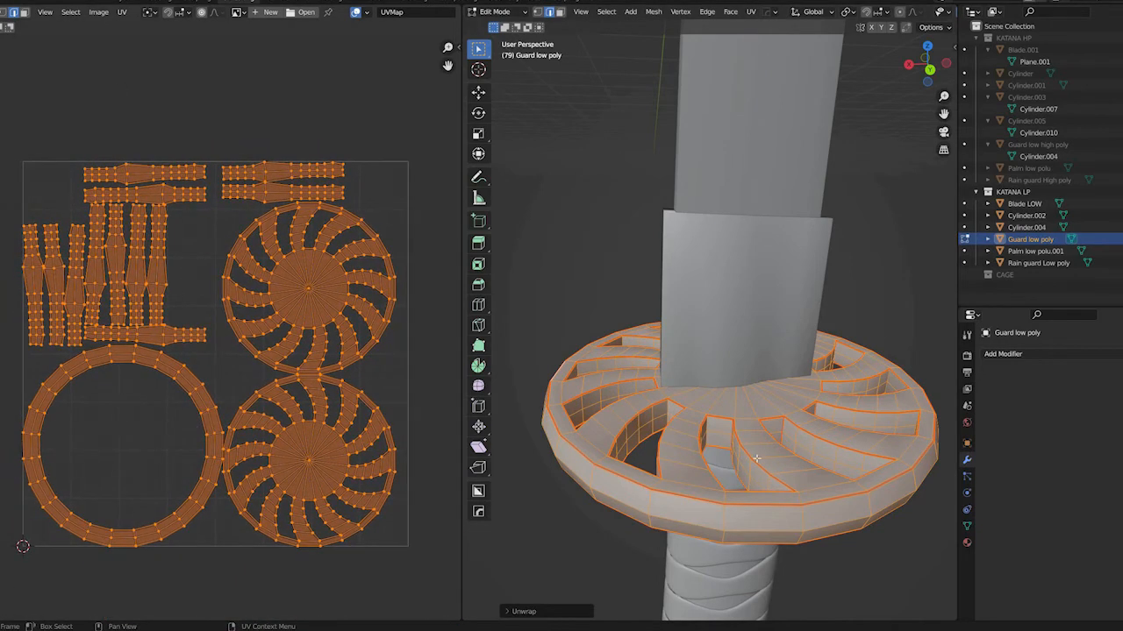
Finish editing the guard and open the rain guard low poly for editing
{"action": "key", "text": "Tab"}
{"action": "middle_click_drag", "start_coordinate": [739, 488], "coordinate": [709, 377]}
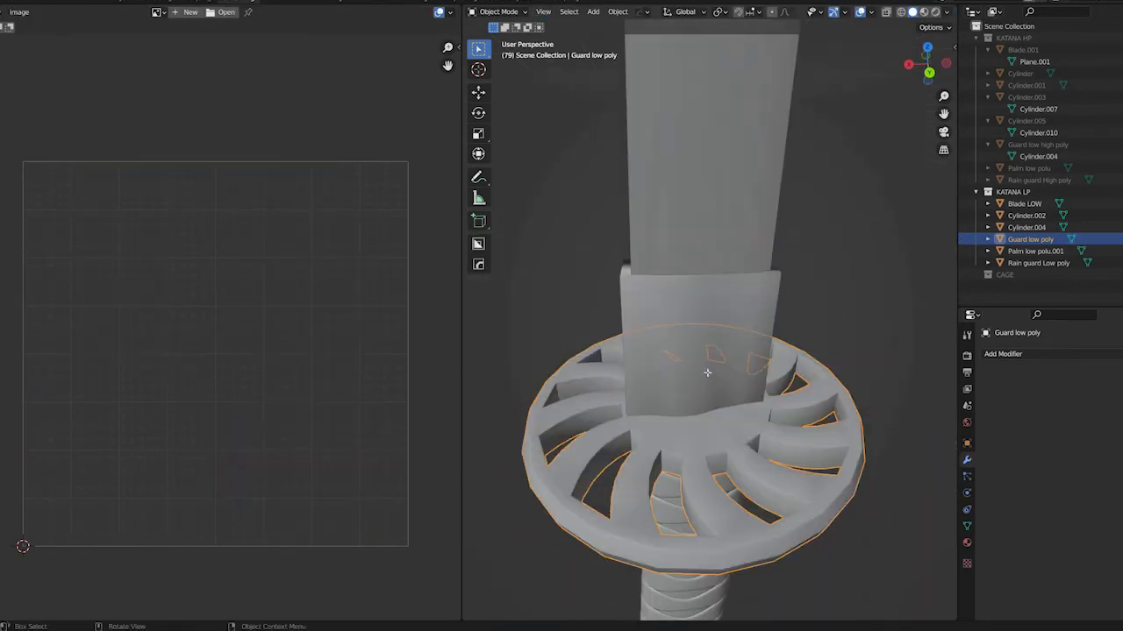
{"action": "left_click", "coordinate": [707, 373]}
{"action": "key", "text": "Tab"}
{"action": "middle_click_drag", "start_coordinate": [707, 322], "coordinate": [710, 385]}
Select the edge loop around the rain guard's upper rim
{"action": "scroll", "coordinate": [723, 313], "scroll_direction": "up", "scroll_amount": 3}
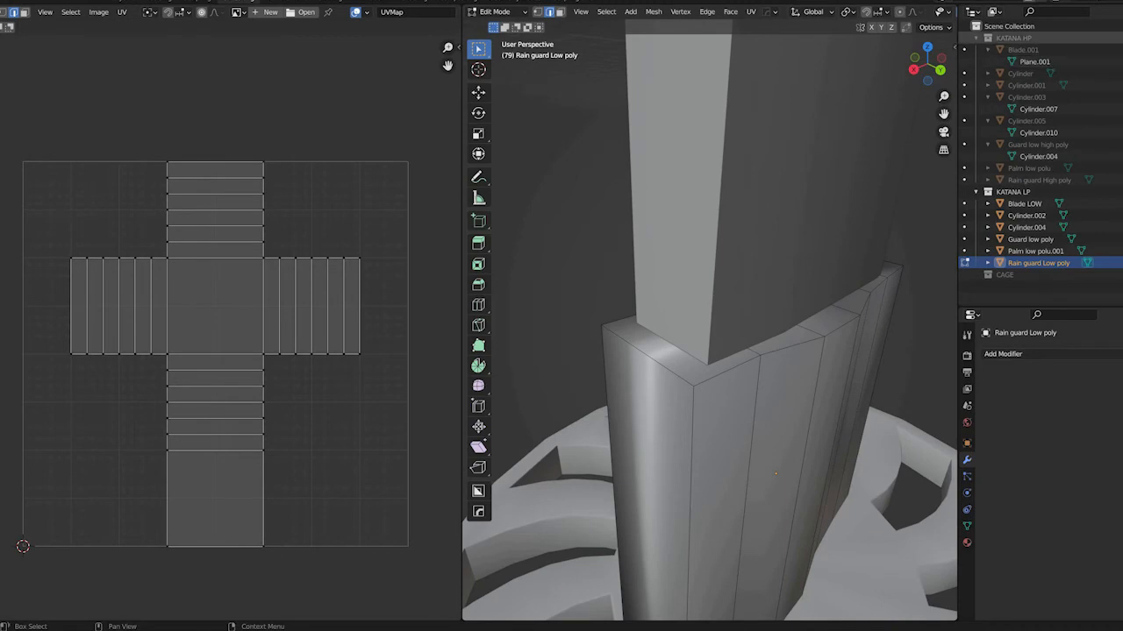
{"action": "left_click", "coordinate": [1122, 37]}
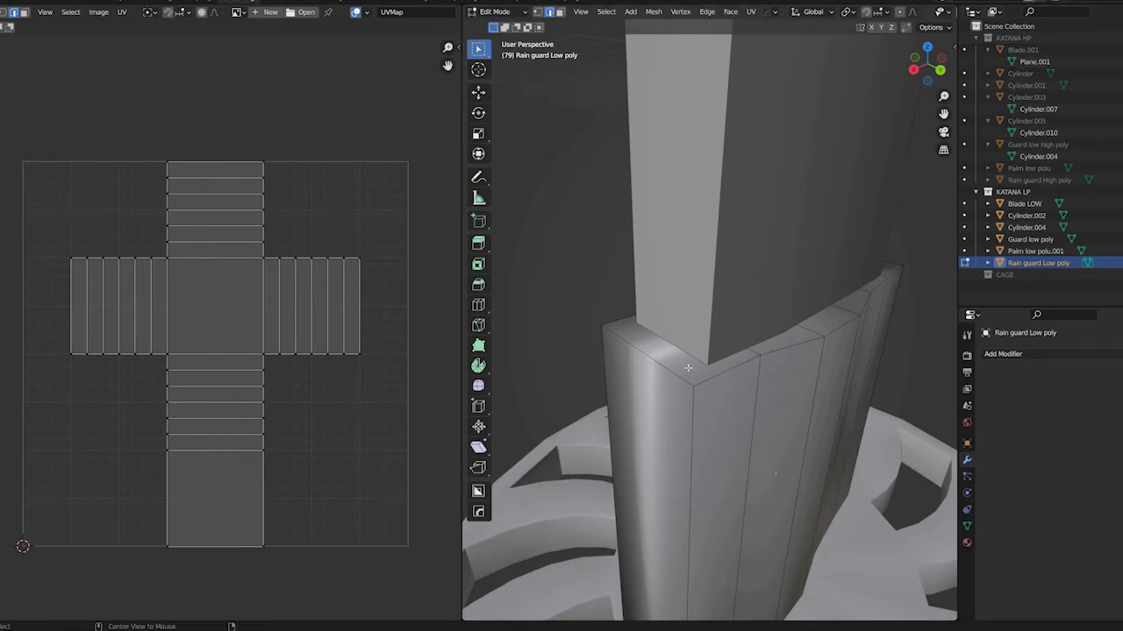
{"action": "middle_click_drag", "start_coordinate": [732, 383], "coordinate": [856, 364]}
{"action": "left_click", "coordinate": [727, 355], "text": "alt+shift"}
{"action": "middle_click_drag", "start_coordinate": [594, 353], "coordinate": [781, 341], "text": "shift"}
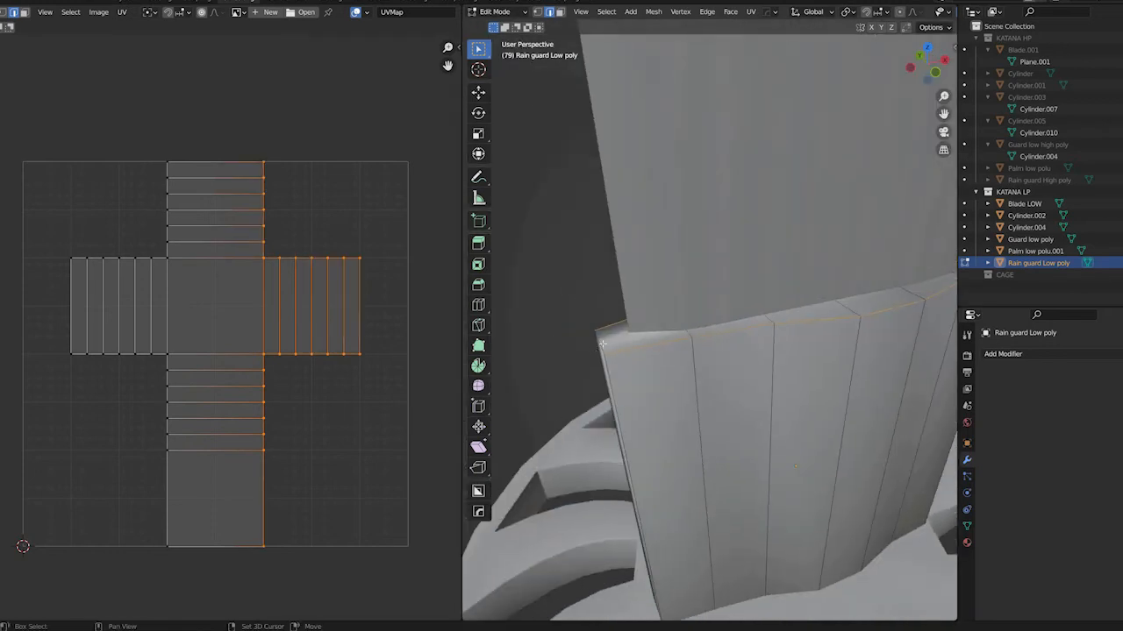
{"action": "scroll", "coordinate": [742, 426], "scroll_direction": "down", "scroll_amount": 4}
Add the rain guard's vertical corner edges to the selection
{"action": "middle_click_drag", "start_coordinate": [741, 426], "coordinate": [675, 432]}
{"action": "left_click", "coordinate": [808, 422], "text": "shift"}
{"action": "scroll", "coordinate": [808, 423], "scroll_direction": "up", "scroll_amount": 4}
{"action": "middle_click_drag", "start_coordinate": [808, 423], "coordinate": [550, 337]}
{"action": "middle_click_drag", "start_coordinate": [679, 354], "coordinate": [656, 412]}
{"action": "left_click", "coordinate": [812, 458], "text": "shift"}
{"action": "scroll", "coordinate": [774, 383], "scroll_direction": "down", "scroll_amount": 7}
{"action": "scroll", "coordinate": [656, 412], "scroll_direction": "up", "scroll_amount": 3}
Isolate the rain guard in local view and bevel its selected rim and corner edges with two segments
{"action": "key", "text": "Tab"}
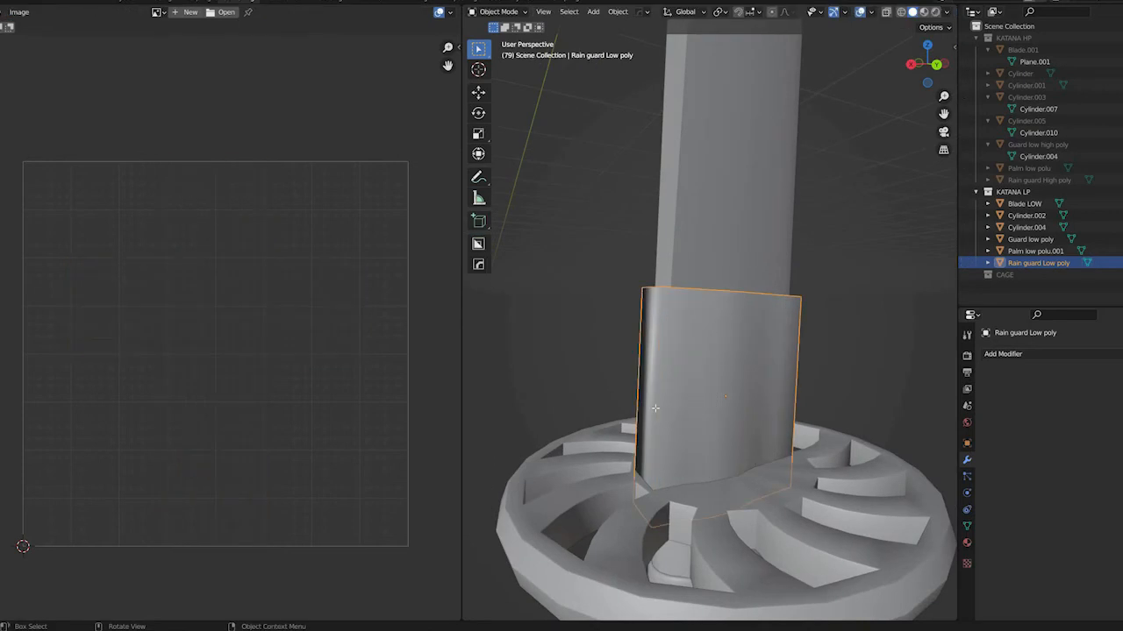
{"action": "key", "text": "KP_Divide"}
{"action": "key", "text": "Tab"}
{"action": "middle_click_drag", "start_coordinate": [655, 407], "coordinate": [672, 381]}
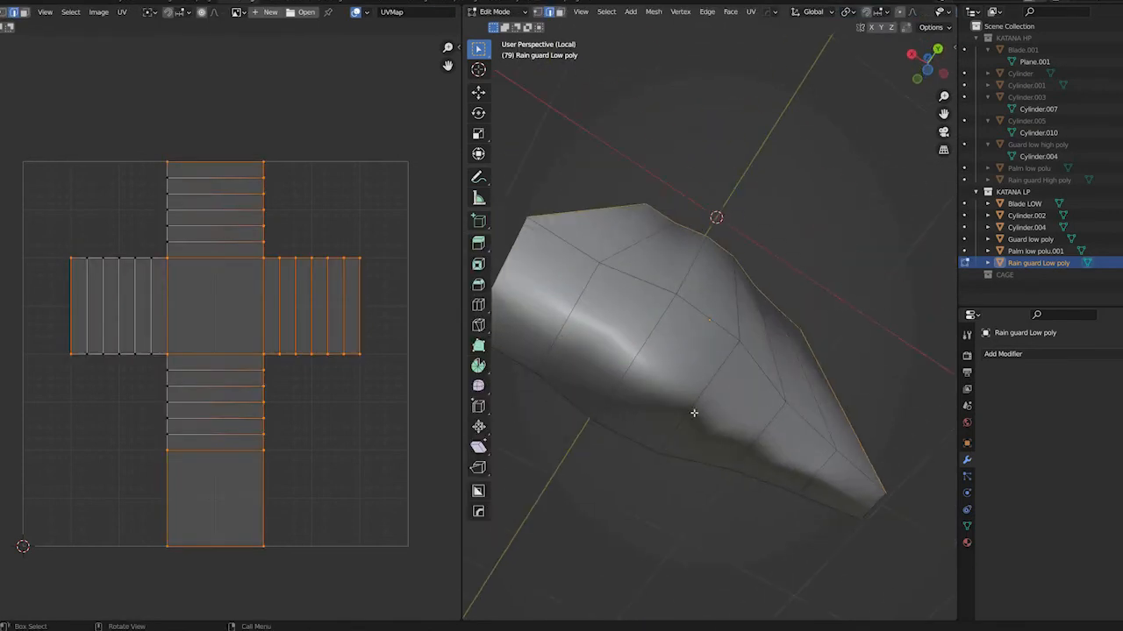
{"action": "middle_click_drag", "start_coordinate": [675, 421], "coordinate": [706, 382]}
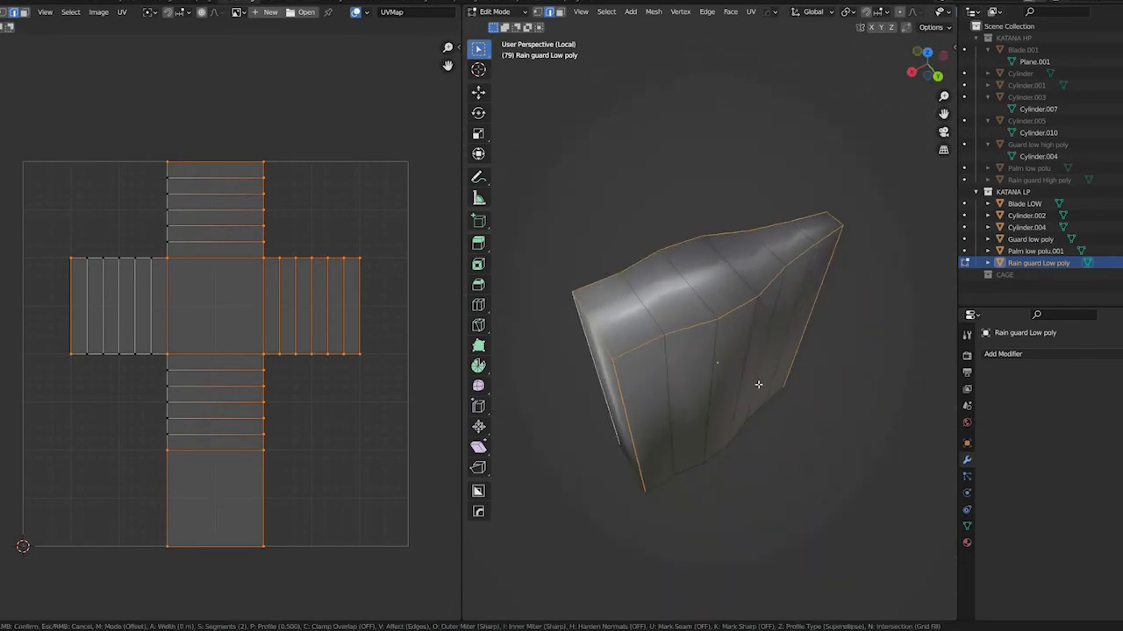
{"action": "key", "text": "ctrl+b"}
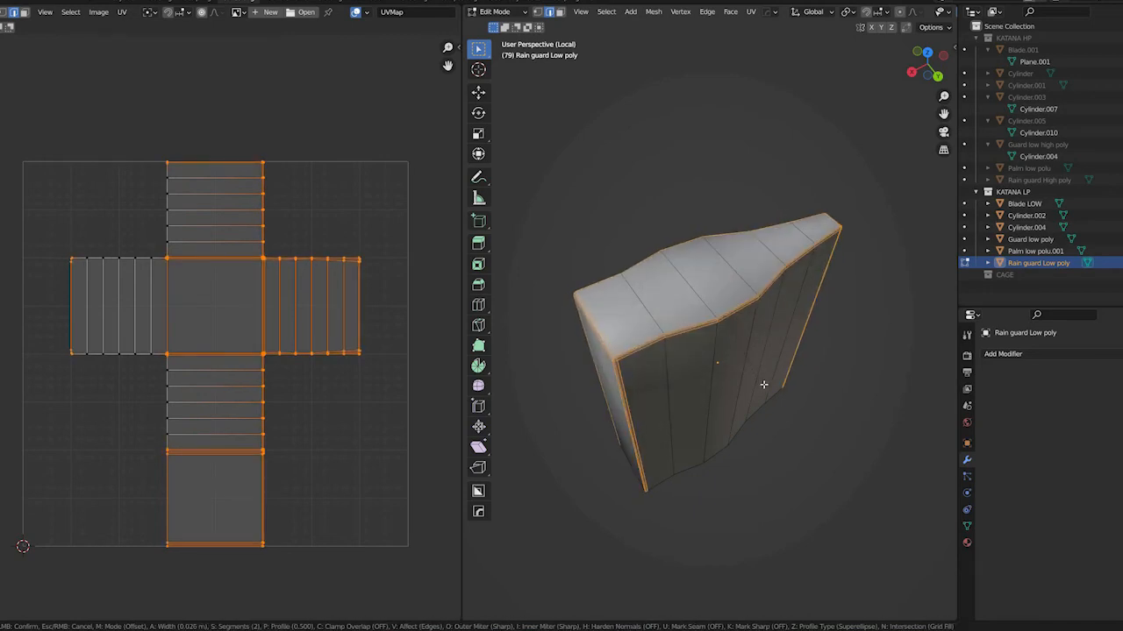
{"action": "left_click", "coordinate": [781, 346]}
Inspect the rain guard's bevelled edges, return to object mode and apply its object transform
{"action": "middle_click_drag", "start_coordinate": [650, 301], "coordinate": [685, 263]}
{"action": "scroll", "coordinate": [693, 285], "scroll_direction": "up", "scroll_amount": 4}
{"action": "middle_click_drag", "start_coordinate": [654, 303], "coordinate": [690, 296]}
{"action": "scroll", "coordinate": [691, 297], "scroll_direction": "up", "scroll_amount": 3}
{"action": "key", "text": "Tab"}
{"action": "key", "text": "ctrl+a"}
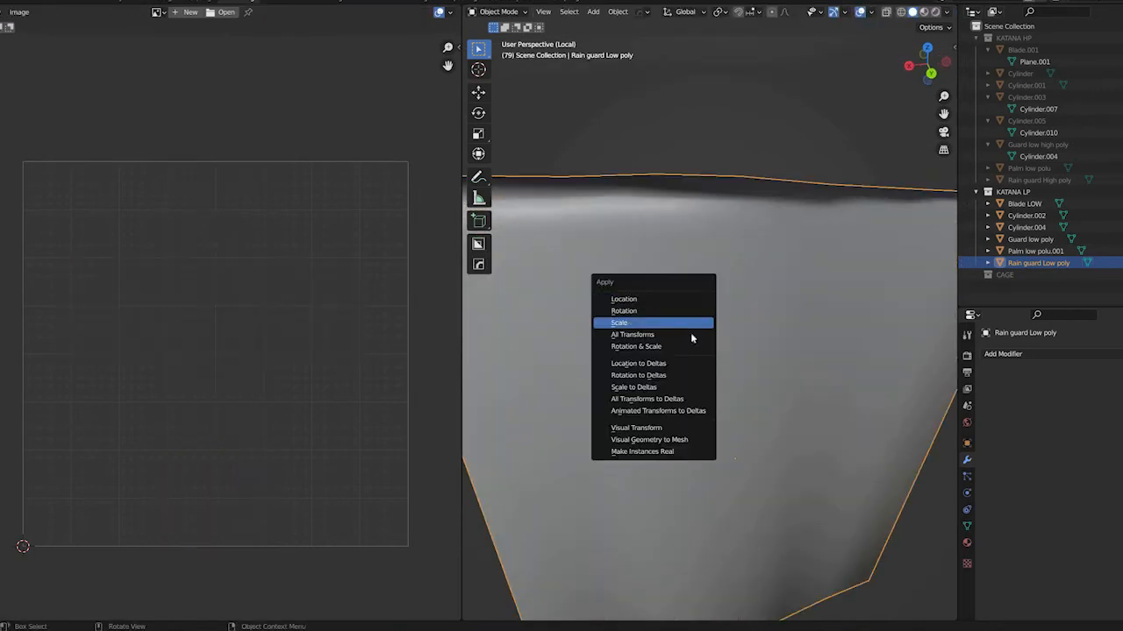
{"action": "left_click", "coordinate": [691, 335]}
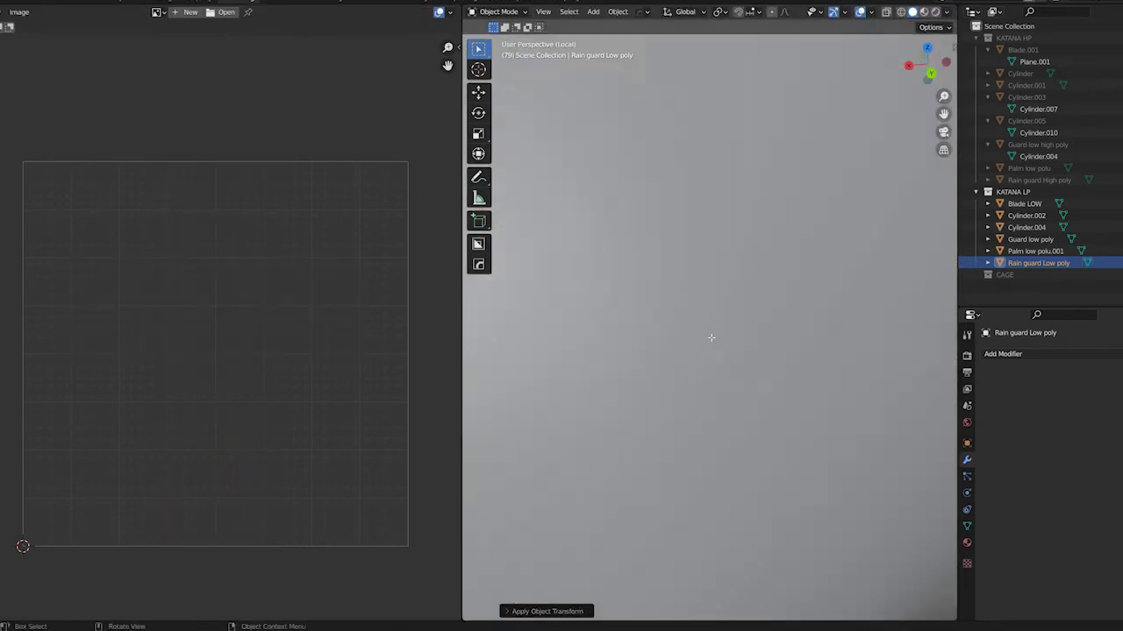
Bevel the rain guard's selected rim and corner edges again with two segments
{"action": "key", "text": "Tab"}
{"action": "middle_click_drag", "start_coordinate": [762, 322], "coordinate": [734, 319]}
{"action": "scroll", "coordinate": [734, 318], "scroll_direction": "down", "scroll_amount": 1}
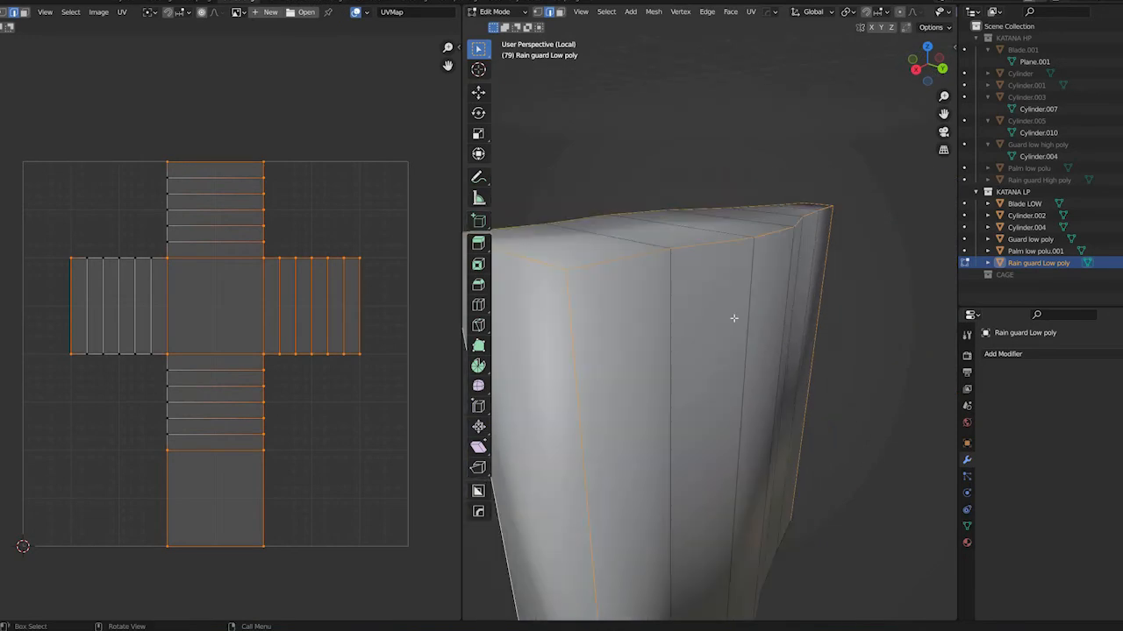
{"action": "key", "text": "ctrl+b"}
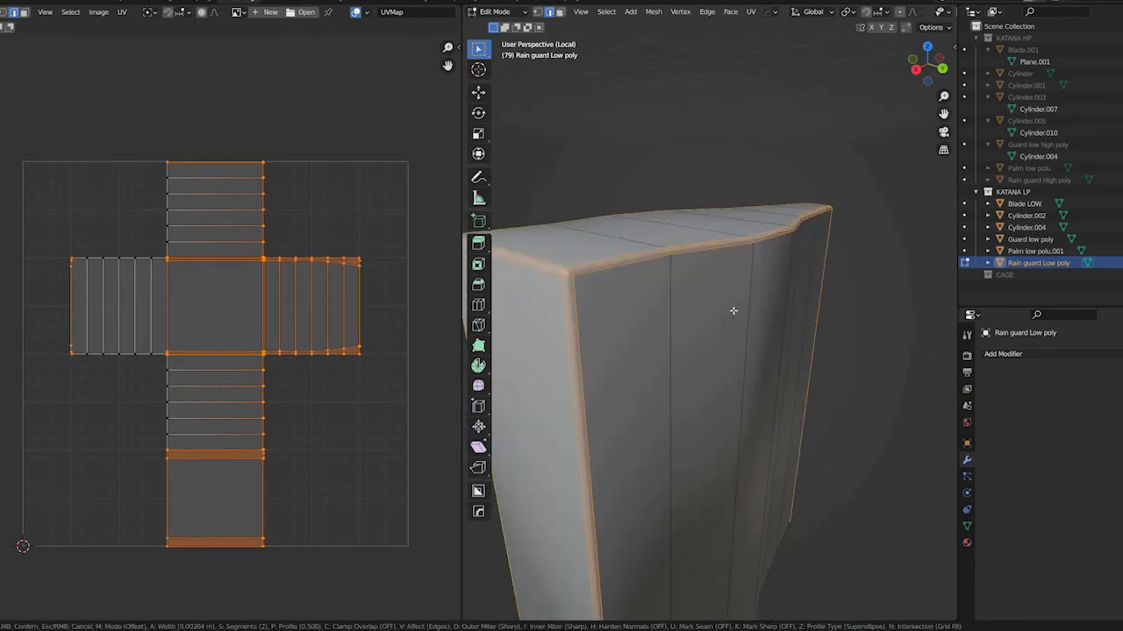
{"action": "left_click", "coordinate": [712, 402]}
Select all the faces on the rain guard's underside and delete them
{"action": "middle_click_drag", "start_coordinate": [720, 384], "coordinate": [628, 249]}
{"action": "key", "text": "3"}
{"action": "left_click", "coordinate": [609, 227]}
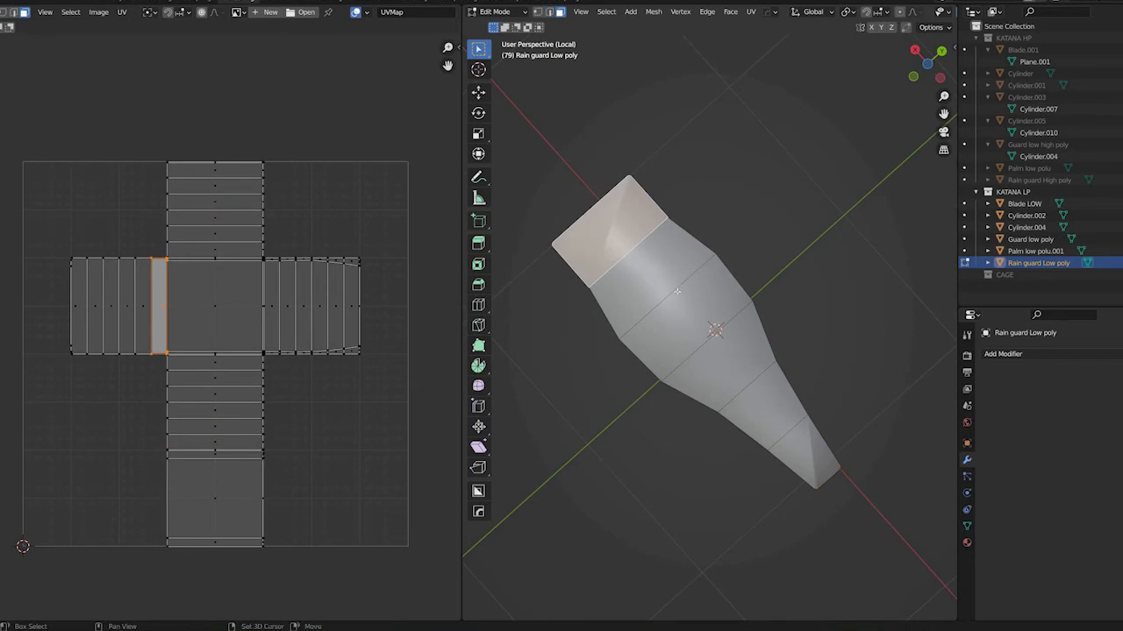
{"action": "left_click", "coordinate": [664, 276], "text": "shift"}
{"action": "left_click", "coordinate": [705, 313], "text": "shift"}
{"action": "left_click", "coordinate": [731, 342], "text": "shift"}
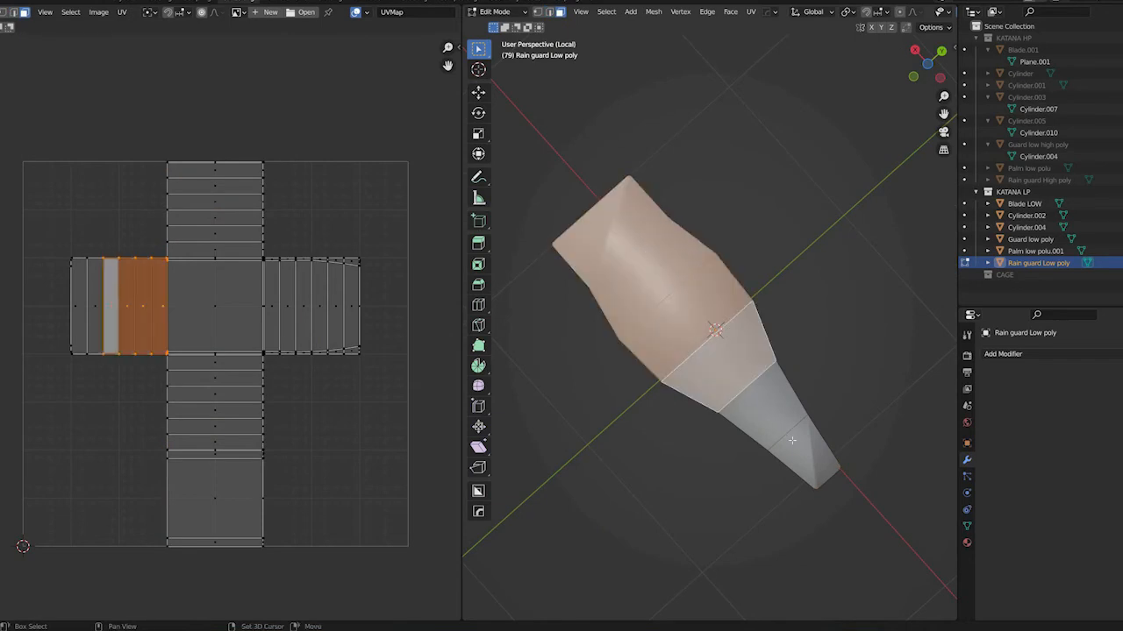
{"action": "left_click", "coordinate": [764, 399], "text": "shift"}
{"action": "left_click", "coordinate": [791, 439], "text": "shift"}
{"action": "key", "text": "x"}
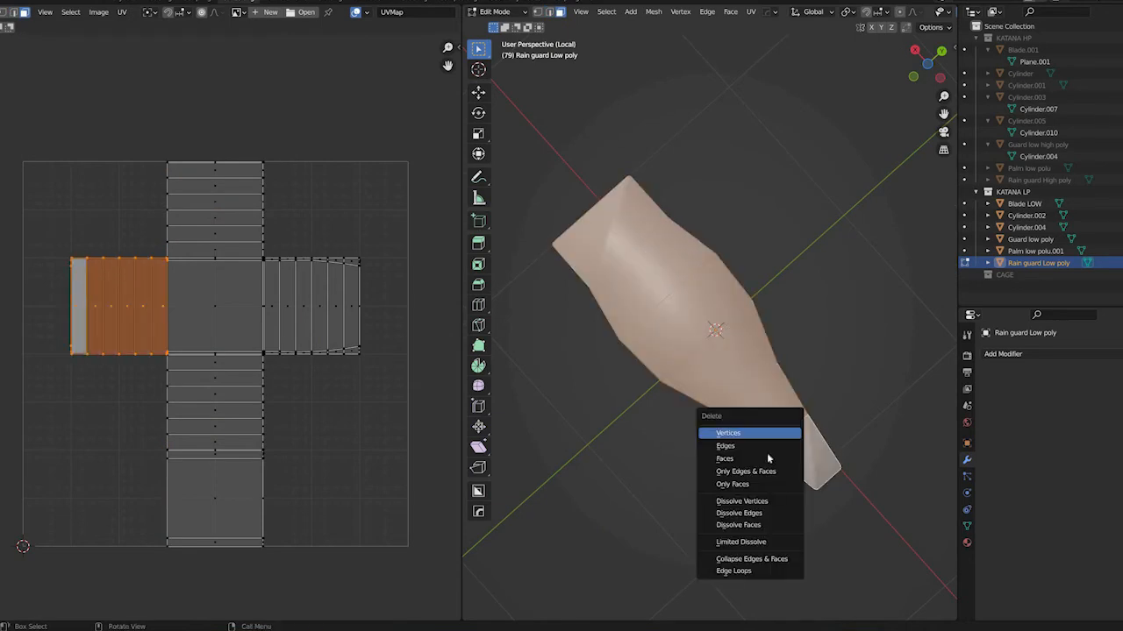
{"action": "left_click", "coordinate": [764, 457]}
Select the vertical edges along the rain guard's bevelled corners
{"action": "middle_click_drag", "start_coordinate": [756, 406], "coordinate": [687, 343]}
{"action": "scroll", "coordinate": [688, 344], "scroll_direction": "down", "scroll_amount": 3}
{"action": "scroll", "coordinate": [672, 350], "scroll_direction": "up", "scroll_amount": 8}
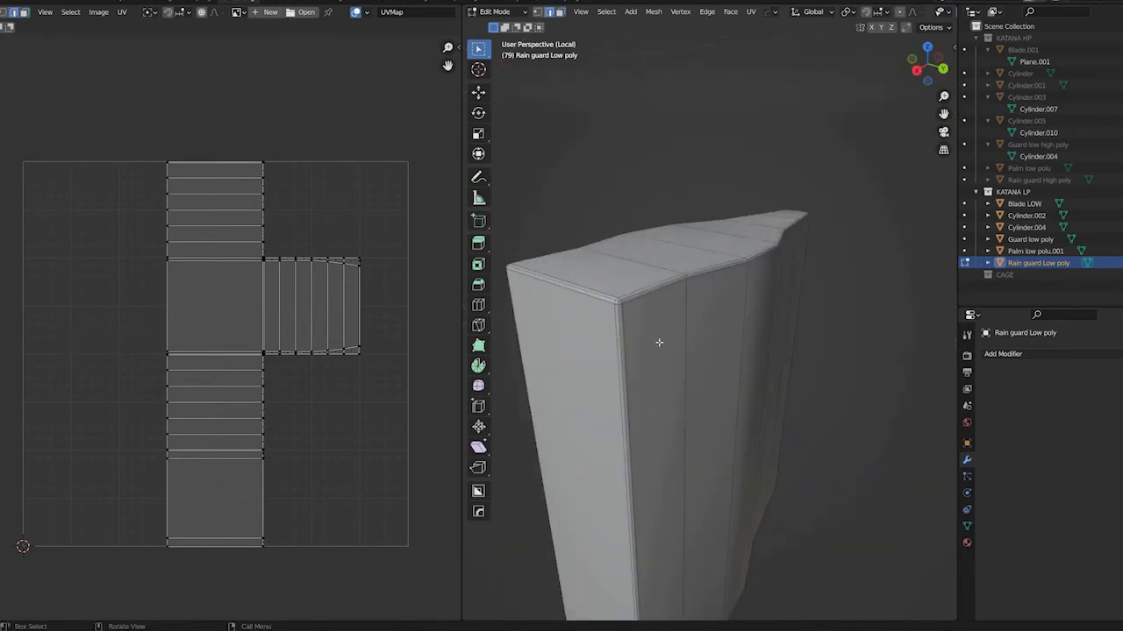
{"action": "middle_click_drag", "start_coordinate": [626, 298], "coordinate": [682, 327], "text": "shift"}
{"action": "scroll", "coordinate": [682, 327], "scroll_direction": "up", "scroll_amount": 6}
{"action": "middle_click_drag", "start_coordinate": [615, 378], "coordinate": [696, 346], "text": "shift"}
{"action": "left_click", "coordinate": [714, 310], "text": "shift"}
{"action": "middle_click_drag", "start_coordinate": [633, 330], "coordinate": [711, 348]}
{"action": "middle_click_drag", "start_coordinate": [605, 349], "coordinate": [701, 348]}
{"action": "left_click", "coordinate": [601, 314], "text": "shift"}
{"action": "middle_click_drag", "start_coordinate": [600, 313], "coordinate": [892, 274]}
{"action": "left_click", "coordinate": [893, 273], "text": "shift"}
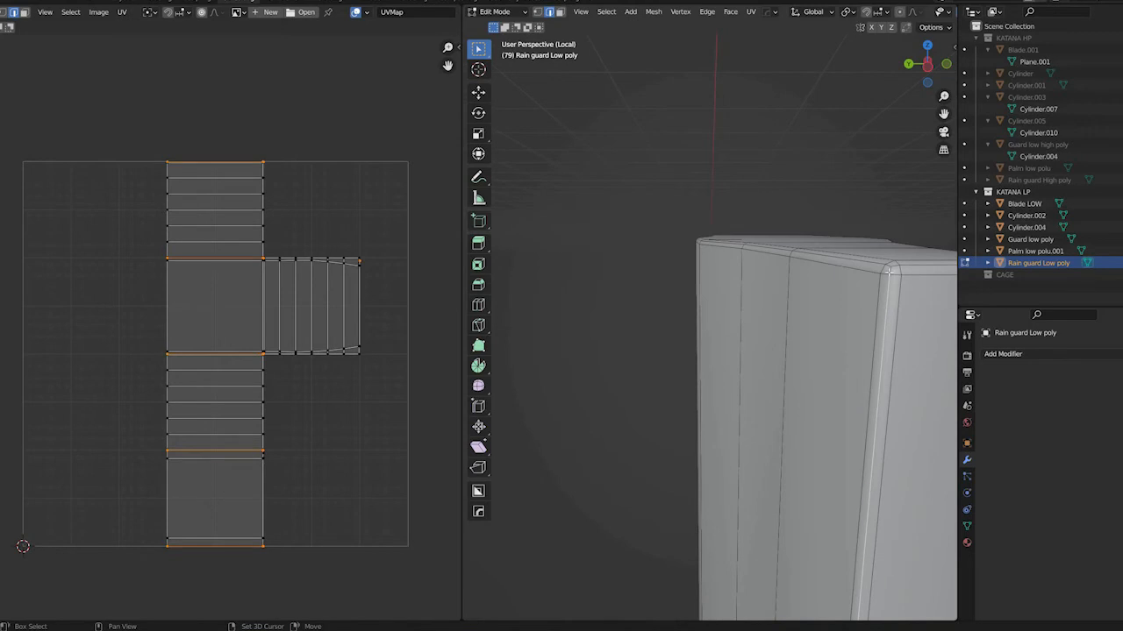
Mark the rain guard's selected vertical corner edges as seams
{"action": "key", "text": "u"}
{"action": "left_click", "coordinate": [849, 260]}
{"action": "middle_click_drag", "start_coordinate": [848, 317], "coordinate": [805, 424]}
{"action": "right_click", "coordinate": [805, 425]}
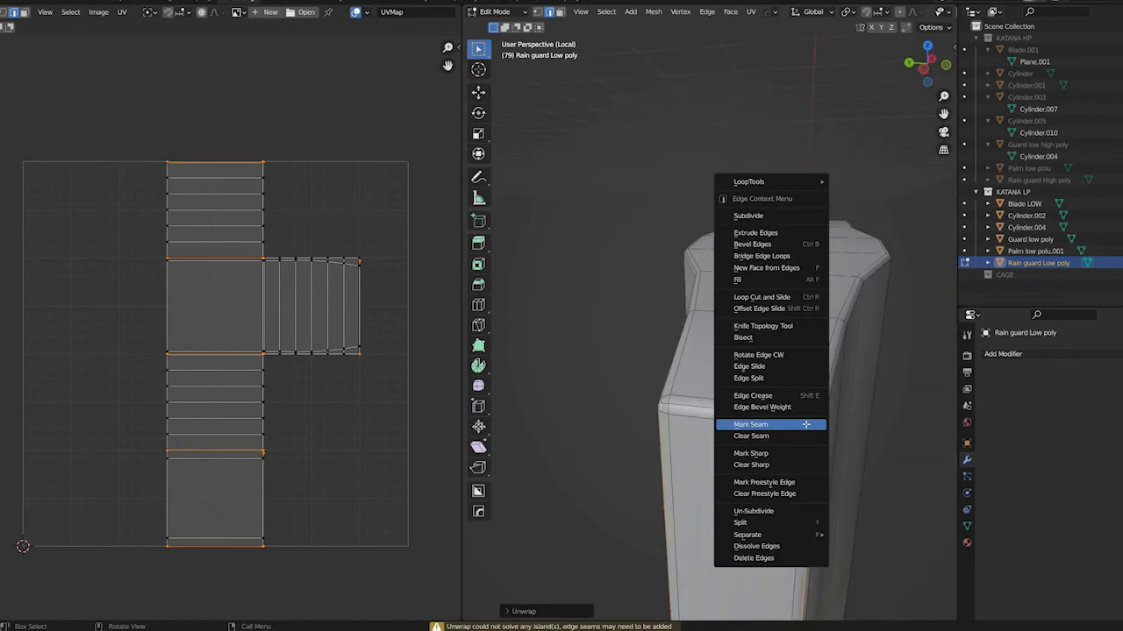
{"action": "left_click", "coordinate": [805, 424]}
{"action": "key", "text": "u"}
{"action": "key", "text": "Escape"}
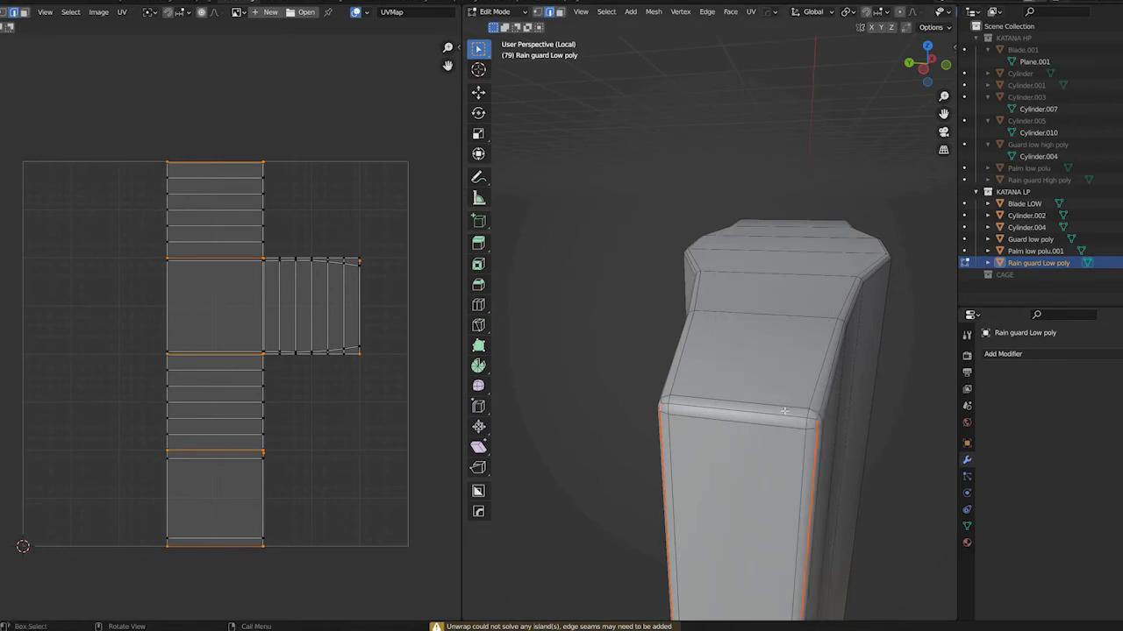
Select the rain guard's whole mesh and unwrap it along the marked seams
{"action": "key", "text": "a"}
{"action": "key", "text": "u"}
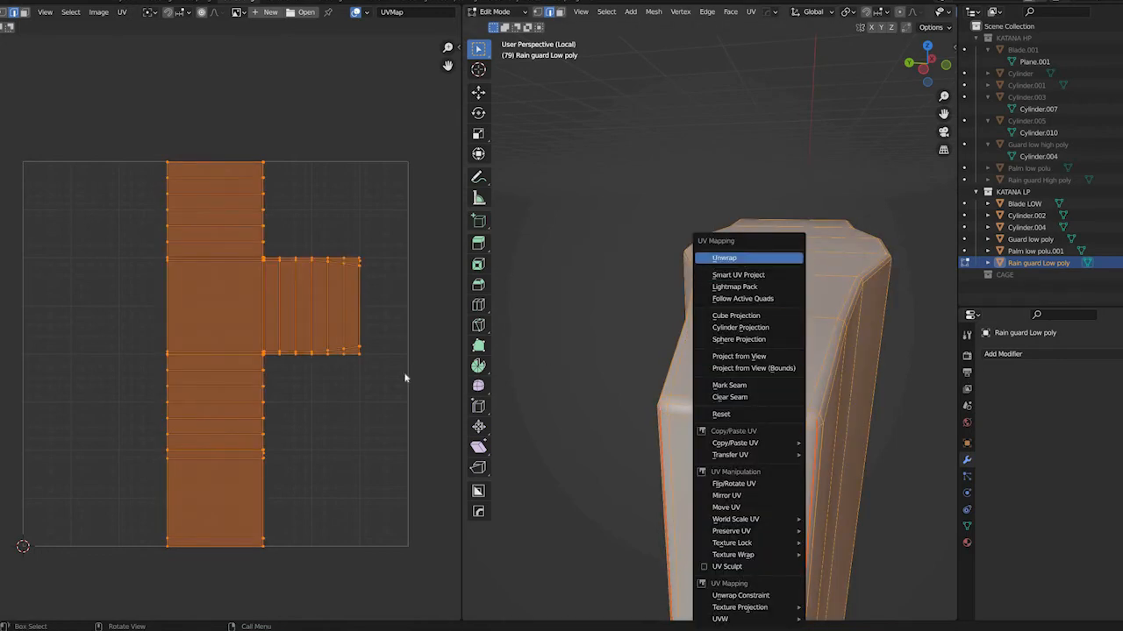
{"action": "left_click", "coordinate": [741, 255]}
{"action": "scroll", "coordinate": [233, 408], "scroll_direction": "up", "scroll_amount": 4}
{"action": "scroll", "coordinate": [246, 414], "scroll_direction": "down", "scroll_amount": 5}
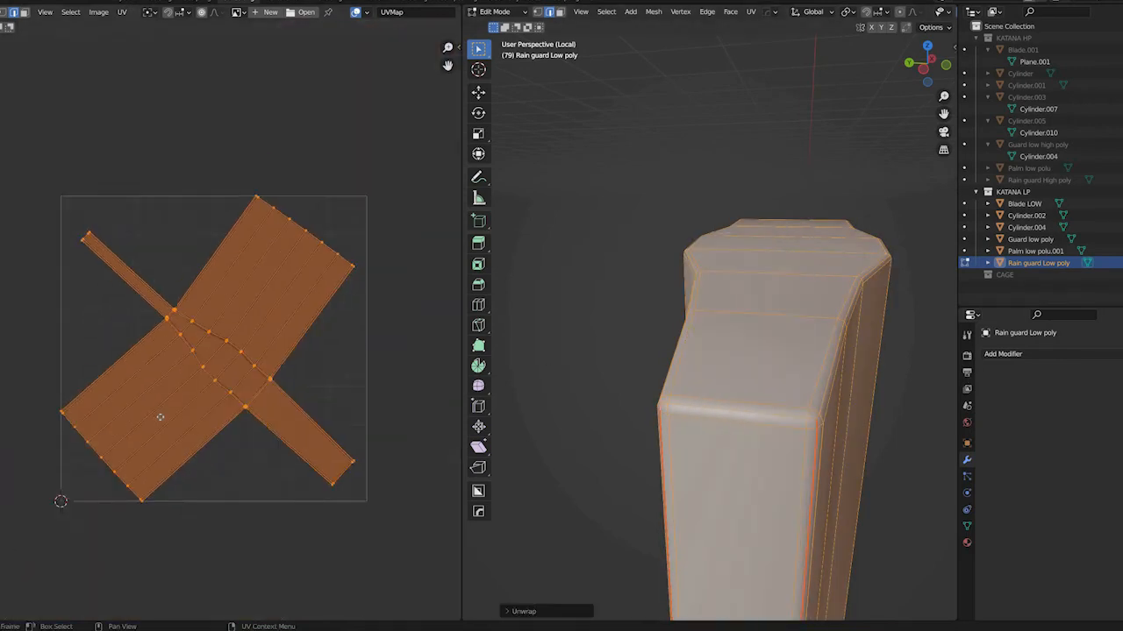
{"action": "middle_click_drag", "start_coordinate": [230, 397], "coordinate": [263, 410]}
{"action": "scroll", "coordinate": [261, 408], "scroll_direction": "down", "scroll_amount": 3}
{"action": "scroll", "coordinate": [217, 372], "scroll_direction": "up", "scroll_amount": 2}
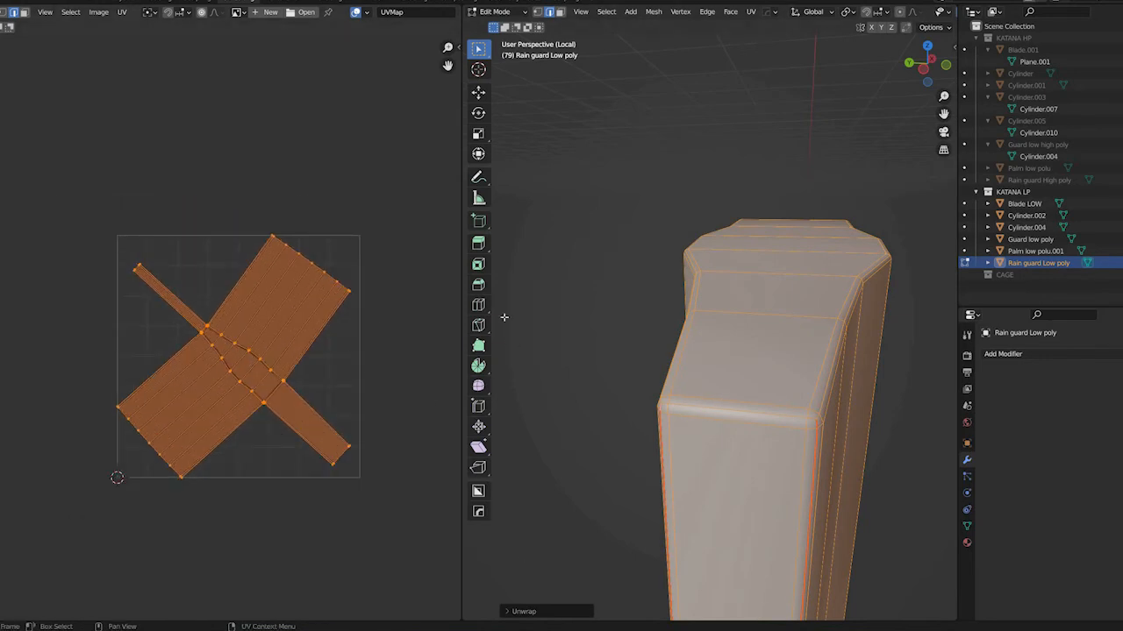
Return to object mode and leave the rain guard's local view
{"action": "key", "text": "Tab"}
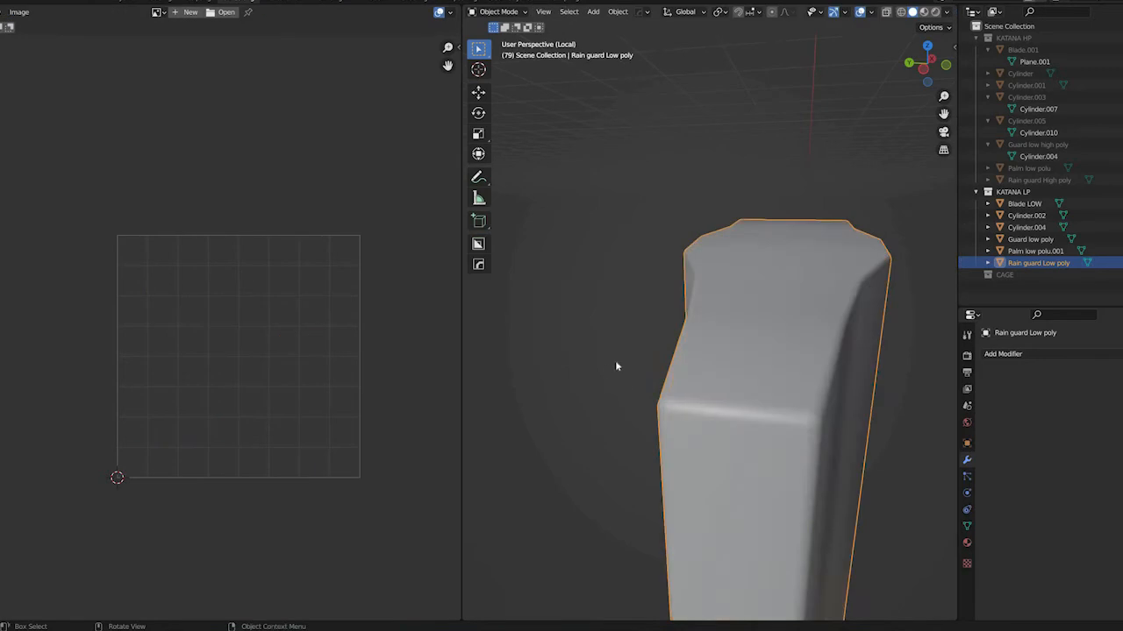
{"action": "scroll", "coordinate": [632, 360], "scroll_direction": "up", "scroll_amount": 6}
{"action": "scroll", "coordinate": [675, 345], "scroll_direction": "down", "scroll_amount": 5}
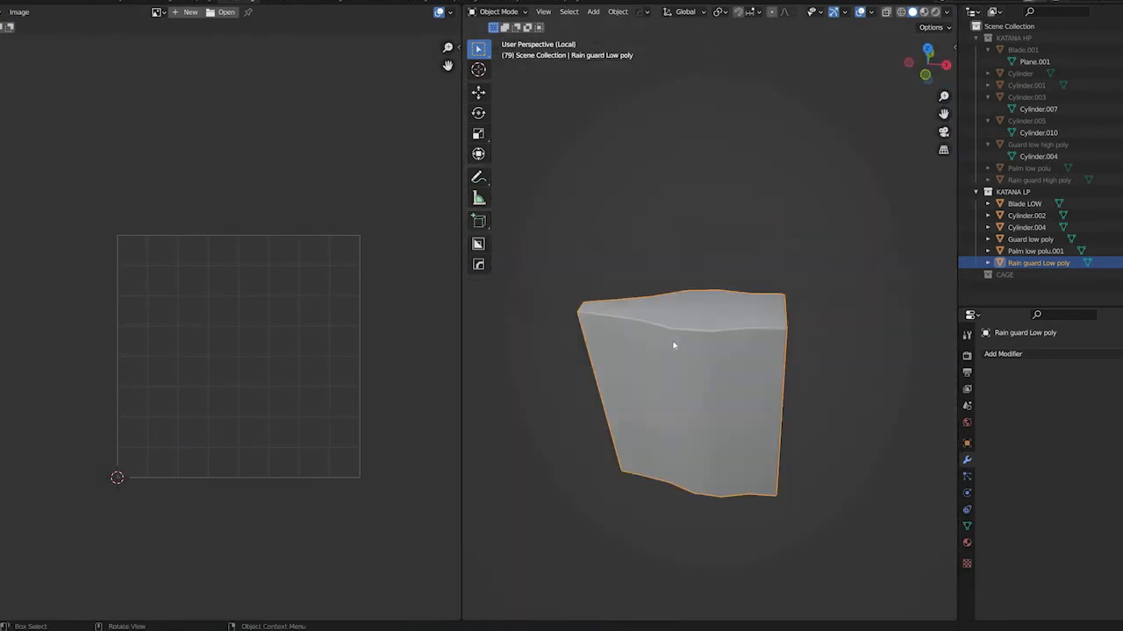
{"action": "key", "text": "KP_Divide"}
Select the low-poly blade and examine its seams and sharp edges in edit mode
{"action": "left_click", "coordinate": [728, 176]}
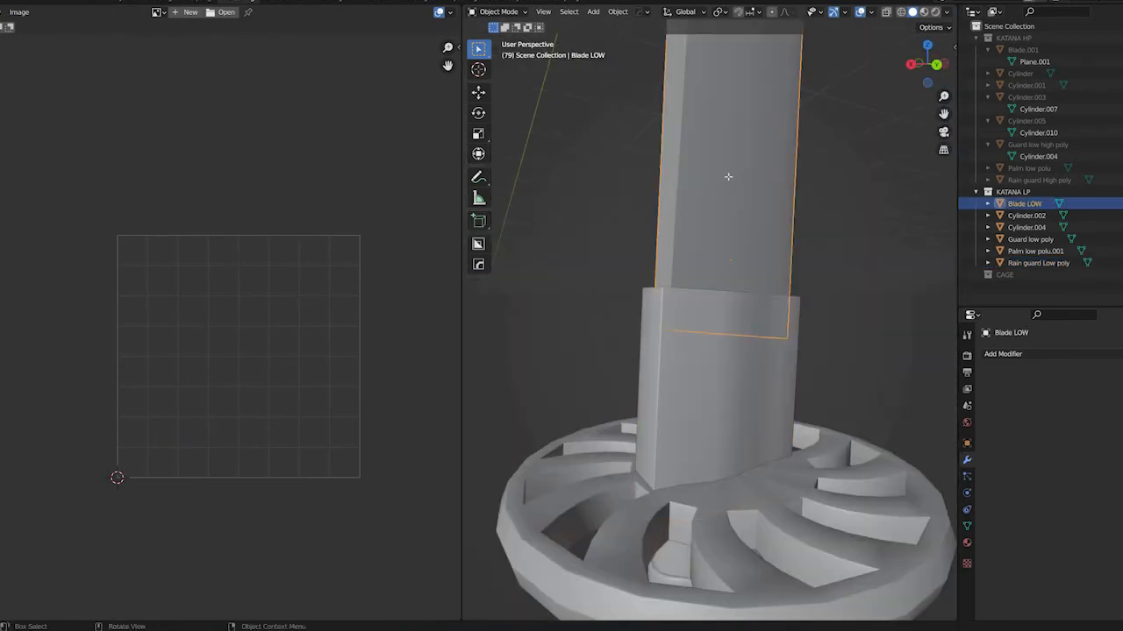
{"action": "key", "text": "Tab"}
{"action": "middle_click_drag", "start_coordinate": [764, 182], "coordinate": [742, 395]}
{"action": "scroll", "coordinate": [742, 395], "scroll_direction": "down", "scroll_amount": 2}
{"action": "scroll", "coordinate": [746, 308], "scroll_direction": "up", "scroll_amount": 6}
{"action": "scroll", "coordinate": [744, 326], "scroll_direction": "down", "scroll_amount": 10}
{"action": "scroll", "coordinate": [676, 170], "scroll_direction": "up", "scroll_amount": 5}
{"action": "scroll", "coordinate": [678, 272], "scroll_direction": "down", "scroll_amount": 6}
{"action": "middle_click_drag", "start_coordinate": [679, 272], "coordinate": [689, 307]}
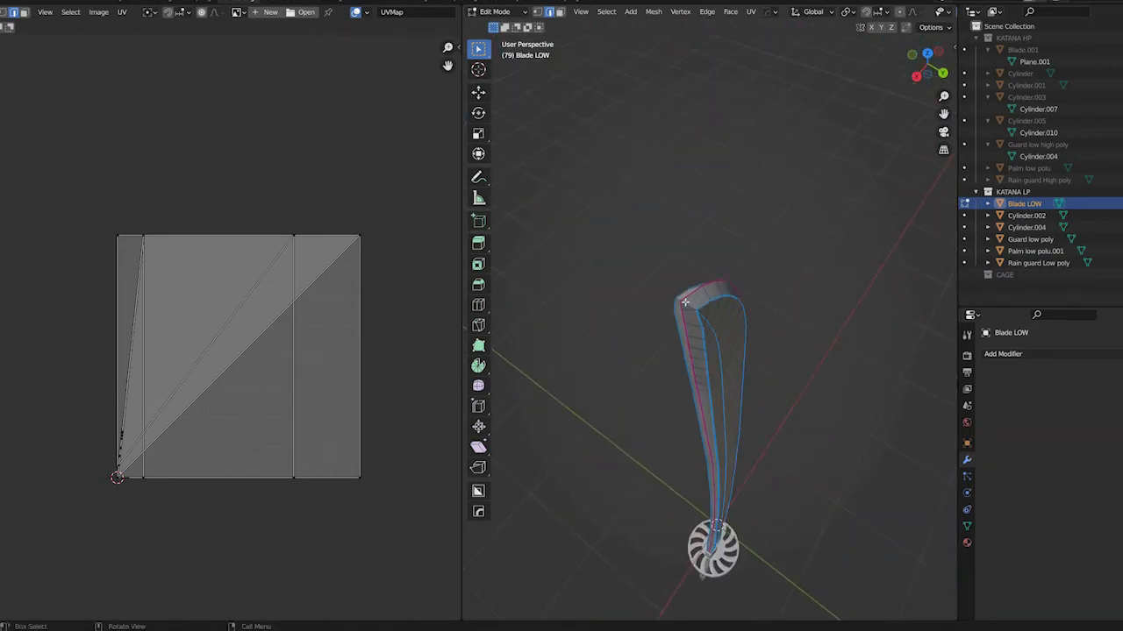
{"action": "scroll", "coordinate": [685, 303], "scroll_direction": "up", "scroll_amount": 5}
{"action": "scroll", "coordinate": [699, 306], "scroll_direction": "down", "scroll_amount": 7}
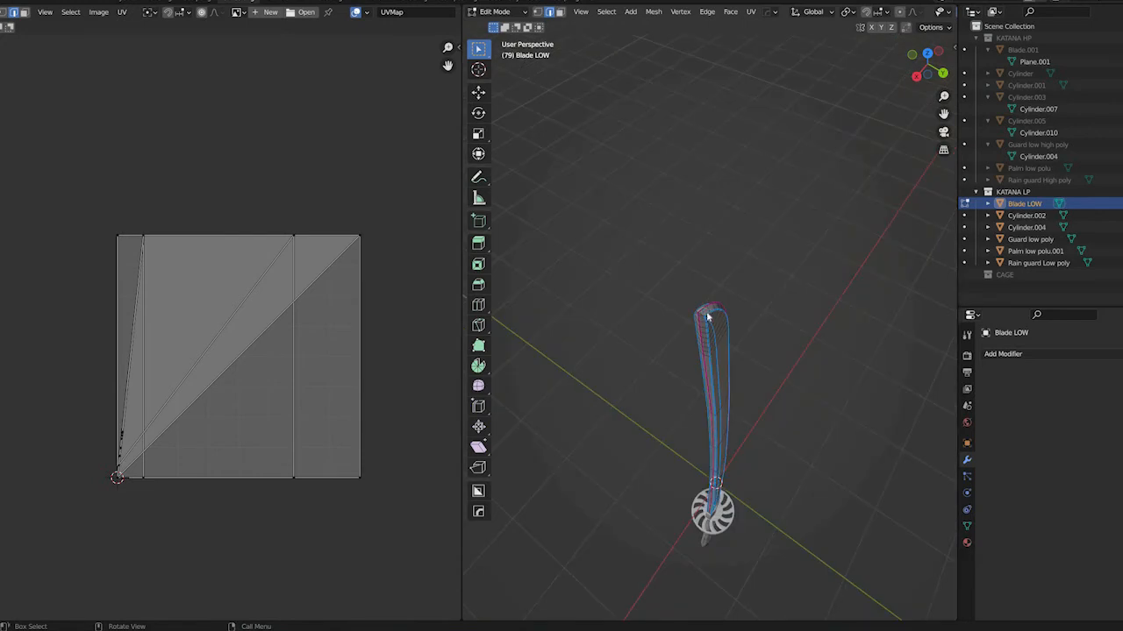
Return to object mode and isolate the low-poly blade in local view
{"action": "key", "text": "Tab"}
{"action": "key", "text": "KP_Divide"}
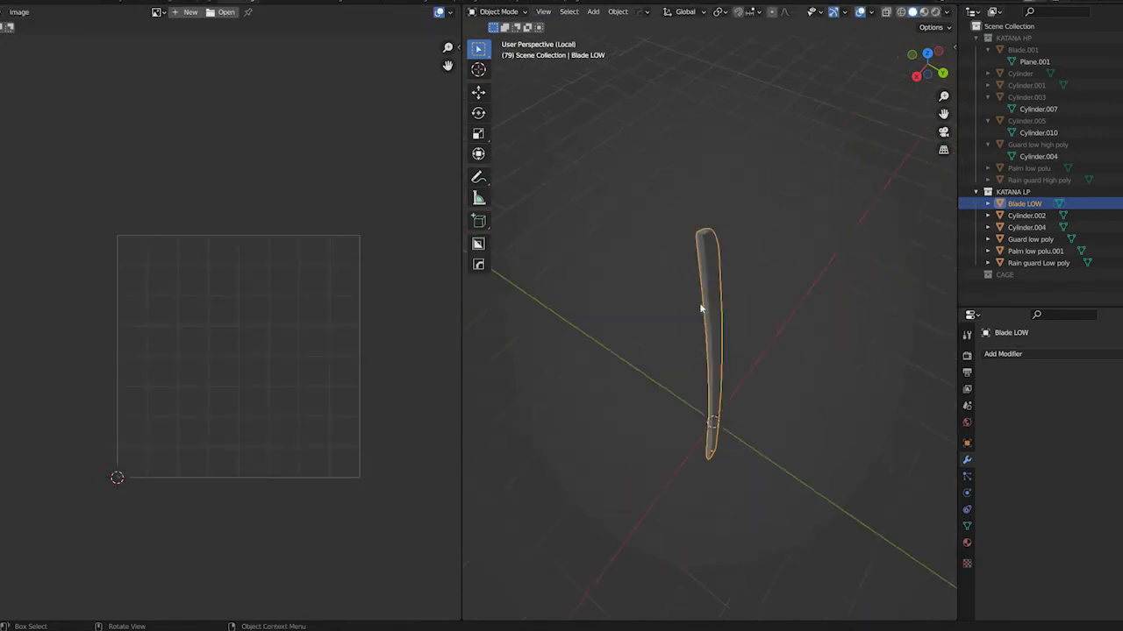
{"action": "middle_click_drag", "start_coordinate": [639, 476], "coordinate": [605, 321]}
{"action": "scroll", "coordinate": [719, 346], "scroll_direction": "up", "scroll_amount": 4}
Select an edge line on the blade in edit mode and mark it as a seam
{"action": "key", "text": "Tab"}
{"action": "left_click", "coordinate": [662, 359], "text": "ctrl"}
{"action": "key", "text": "ctrl+z"}
{"action": "left_click", "coordinate": [666, 370], "text": "ctrl"}
{"action": "right_click", "coordinate": [667, 370]}
{"action": "left_click", "coordinate": [667, 370]}
{"action": "left_click", "coordinate": [667, 370]}
Select another edge on the blade and mark it as a seam
{"action": "key", "text": "KP_Decimal"}
{"action": "scroll", "coordinate": [676, 325], "scroll_direction": "down", "scroll_amount": 6}
{"action": "left_click", "coordinate": [606, 321]}
{"action": "scroll", "coordinate": [605, 321], "scroll_direction": "down", "scroll_amount": 6}
{"action": "middle_click_drag", "start_coordinate": [746, 125], "coordinate": [707, 496], "text": "shift"}
{"action": "left_click", "coordinate": [705, 498], "text": "ctrl"}
{"action": "right_click", "coordinate": [705, 498]}
{"action": "left_click", "coordinate": [705, 497]}
Select the remaining seam edges of the blade and mark them to complete its seam layout
{"action": "middle_click_drag", "start_coordinate": [837, 354], "coordinate": [737, 438]}
{"action": "left_click", "coordinate": [776, 266]}
{"action": "middle_click_drag", "start_coordinate": [700, 531], "coordinate": [700, 579]}
{"action": "left_click", "coordinate": [675, 410], "text": "ctrl"}
{"action": "middle_click_drag", "start_coordinate": [674, 411], "coordinate": [761, 321]}
{"action": "scroll", "coordinate": [761, 321], "scroll_direction": "down", "scroll_amount": 6}
{"action": "scroll", "coordinate": [761, 321], "scroll_direction": "up", "scroll_amount": 8}
{"action": "right_click", "coordinate": [899, 505]}
{"action": "left_click", "coordinate": [868, 485]}
{"action": "middle_click_drag", "start_coordinate": [677, 402], "coordinate": [729, 343]}
{"action": "left_click", "coordinate": [729, 345]}
{"action": "key", "text": "3"}
{"action": "left_click", "coordinate": [741, 352]}
{"action": "left_click", "coordinate": [731, 363], "text": "shift"}
{"action": "left_click", "coordinate": [739, 390], "text": "shift"}
{"action": "left_click", "coordinate": [723, 386], "text": "shift"}
Select all of the blade's faces and return to object mode
{"action": "left_click", "coordinate": [792, 316]}
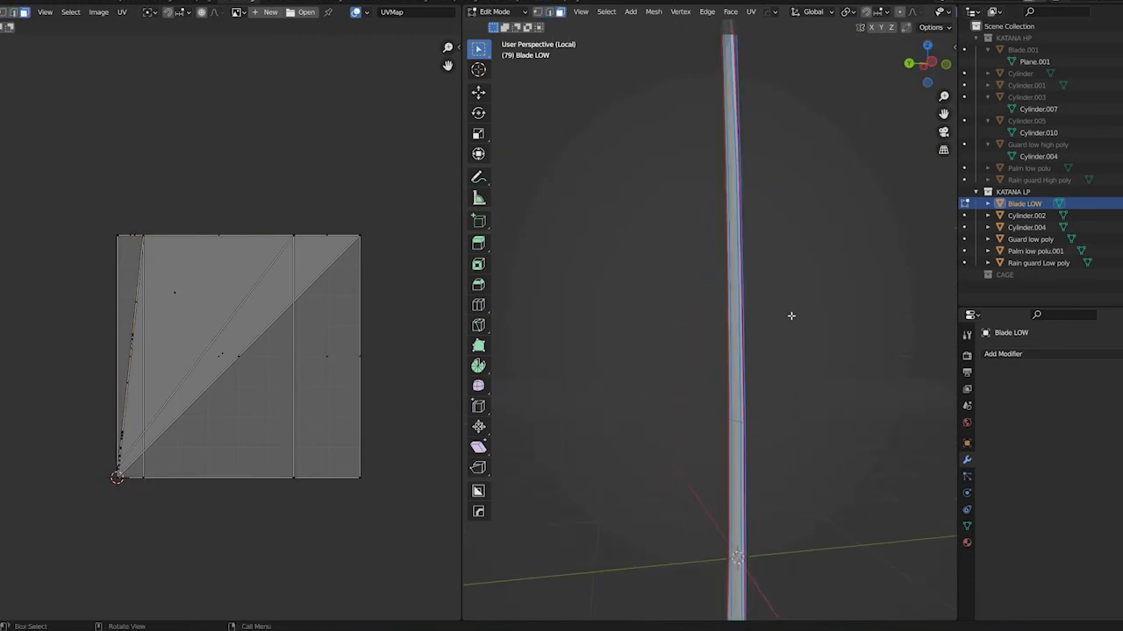
{"action": "key", "text": "a"}
{"action": "right_click", "coordinate": [792, 319]}
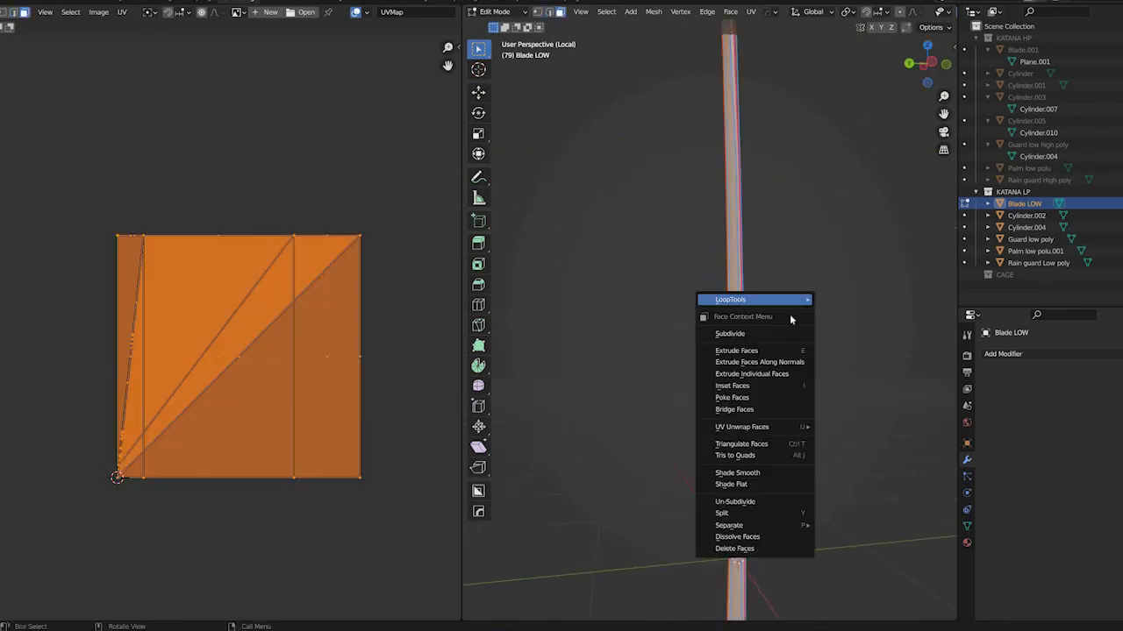
{"action": "left_click", "coordinate": [778, 333]}
{"action": "middle_click_drag", "start_coordinate": [858, 325], "coordinate": [827, 324]}
{"action": "scroll", "coordinate": [828, 325], "scroll_direction": "down", "scroll_amount": 1}
{"action": "right_click", "coordinate": [832, 325]}
{"action": "left_click", "coordinate": [864, 295]}
{"action": "key", "text": "Tab"}
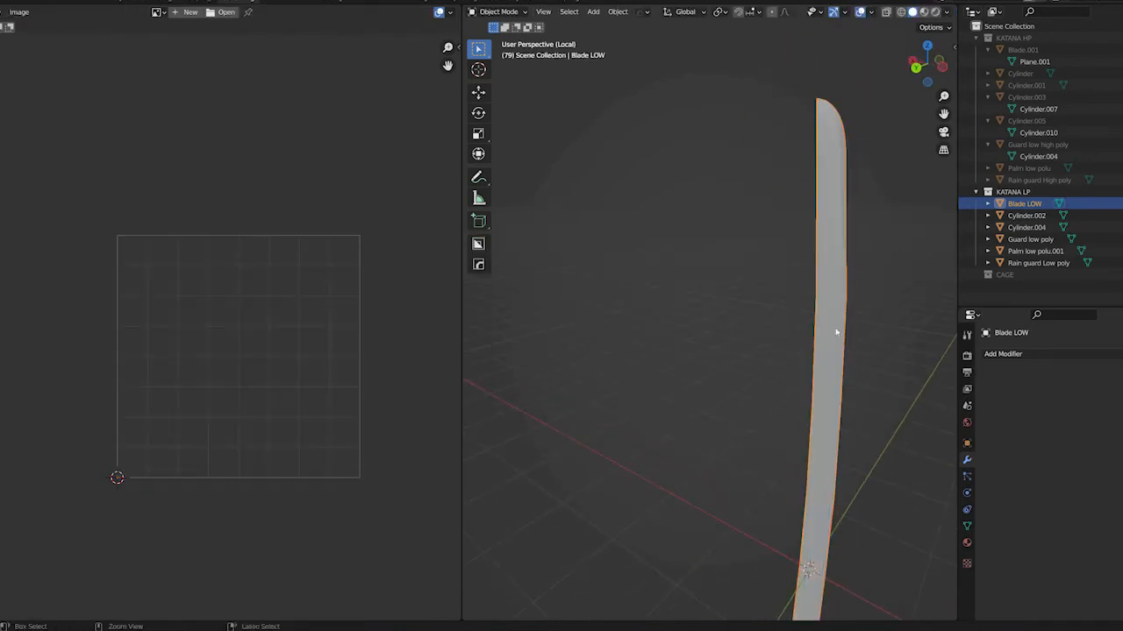
Apply the blade's object transform and unwrap its whole mesh in edit mode
{"action": "key", "text": "ctrl+a"}
{"action": "left_click", "coordinate": [819, 316]}
{"action": "key", "text": "Tab"}
{"action": "middle_click_drag", "start_coordinate": [705, 347], "coordinate": [751, 354]}
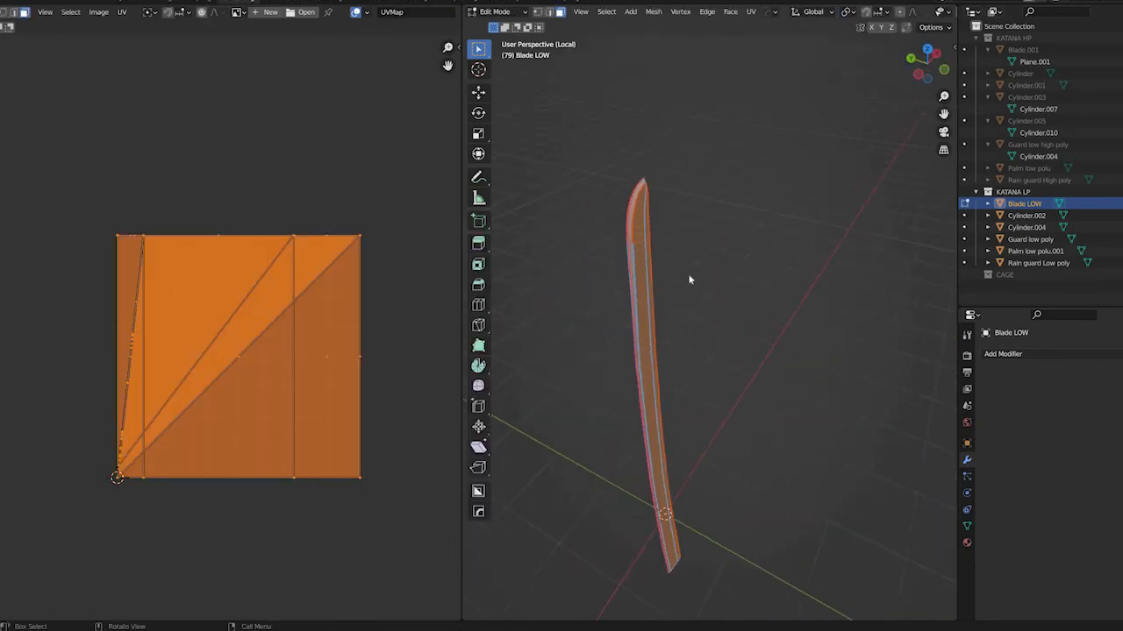
{"action": "key", "text": "u"}
{"action": "left_click", "coordinate": [701, 256]}
Examine the blade's unwrapped islands in the UV layout along their full length
{"action": "middle_click_drag", "start_coordinate": [174, 398], "coordinate": [252, 429]}
{"action": "scroll", "coordinate": [209, 434], "scroll_direction": "down", "scroll_amount": 4}
{"action": "scroll", "coordinate": [224, 351], "scroll_direction": "up", "scroll_amount": 8}
{"action": "scroll", "coordinate": [232, 337], "scroll_direction": "up", "scroll_amount": 2}
{"action": "middle_click_drag", "start_coordinate": [237, 482], "coordinate": [263, 217], "text": "shift"}
{"action": "middle_click_drag", "start_coordinate": [235, 515], "coordinate": [262, 549], "text": "shift"}
{"action": "middle_click_drag", "start_coordinate": [242, 52], "coordinate": [263, 361], "text": "shift"}
{"action": "middle_click_drag", "start_coordinate": [263, 574], "coordinate": [263, 360], "text": "shift"}
{"action": "scroll", "coordinate": [266, 362], "scroll_direction": "up", "scroll_amount": 4}
{"action": "scroll", "coordinate": [284, 355], "scroll_direction": "down", "scroll_amount": 11}
Return to object mode and leave the blade's local view, showing the handle with the other katana parts
{"action": "key", "text": "Tab"}
{"action": "middle_click_drag", "start_coordinate": [630, 368], "coordinate": [629, 364]}
{"action": "key", "text": "KP_Divide"}
{"action": "middle_click_drag", "start_coordinate": [747, 474], "coordinate": [656, 399]}
{"action": "middle_click_drag", "start_coordinate": [658, 559], "coordinate": [665, 434], "text": "shift"}
{"action": "scroll", "coordinate": [688, 509], "scroll_direction": "up", "scroll_amount": 5}
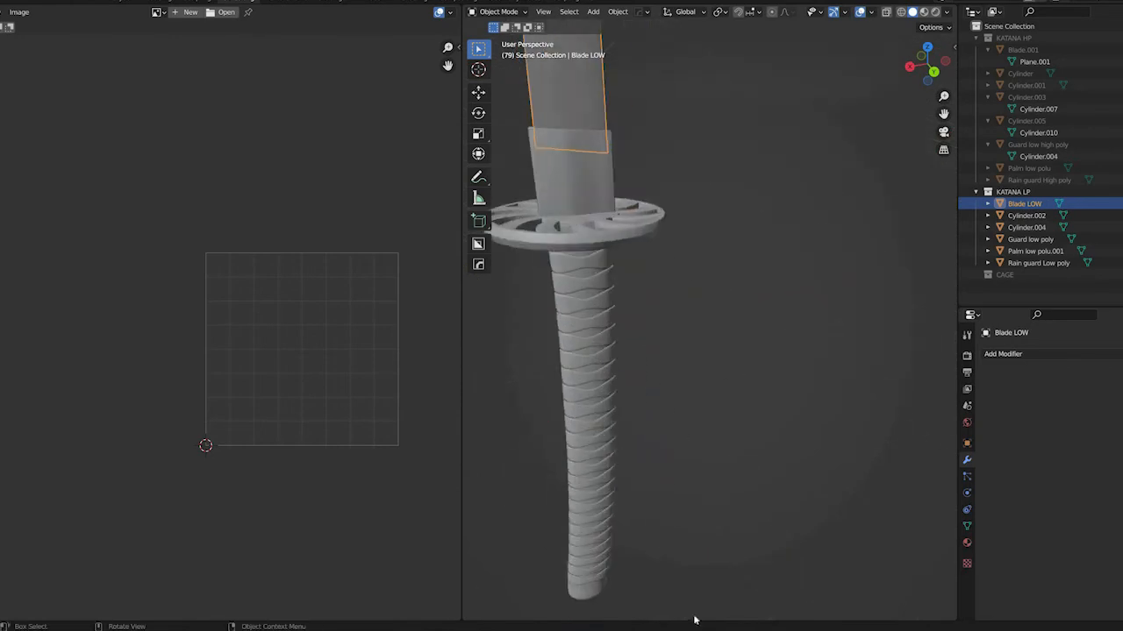
Add the handle core, wrap bands and pommel to the selection and edit them together with the blade
{"action": "middle_click_drag", "start_coordinate": [696, 571], "coordinate": [554, 364]}
{"action": "left_click_drag", "start_coordinate": [560, 396], "coordinate": [705, 593]}
{"action": "key", "text": "Tab"}
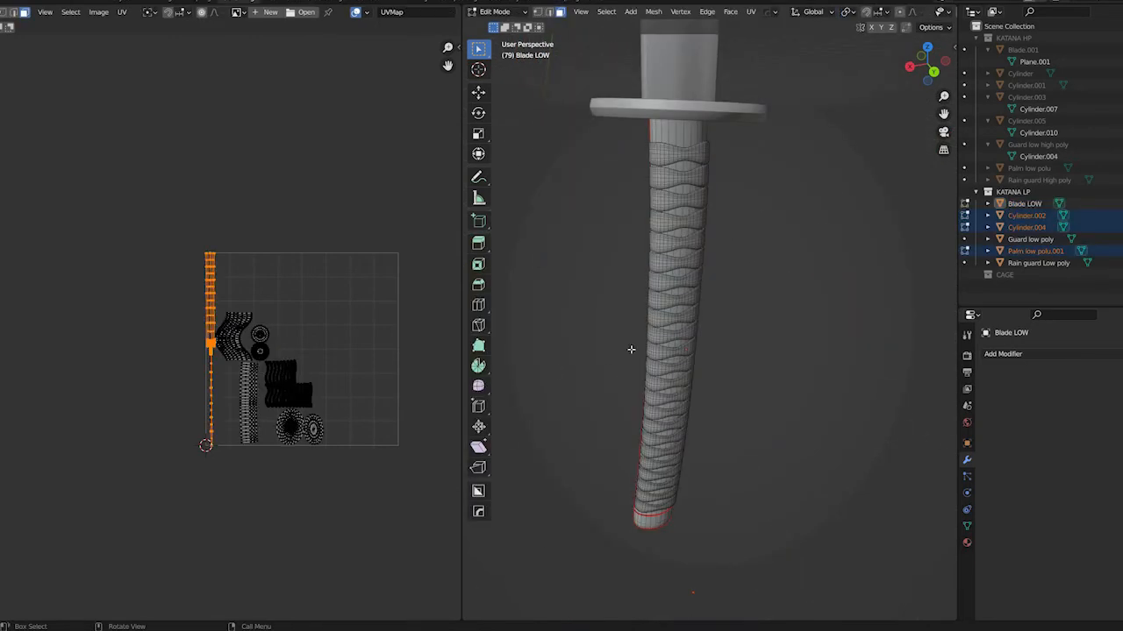
Select a face on the handle's topmost wrap band and frame it
{"action": "middle_click_drag", "start_coordinate": [622, 274], "coordinate": [683, 306]}
{"action": "scroll", "coordinate": [683, 306], "scroll_direction": "up", "scroll_amount": 5}
{"action": "middle_click_drag", "start_coordinate": [727, 351], "coordinate": [736, 361]}
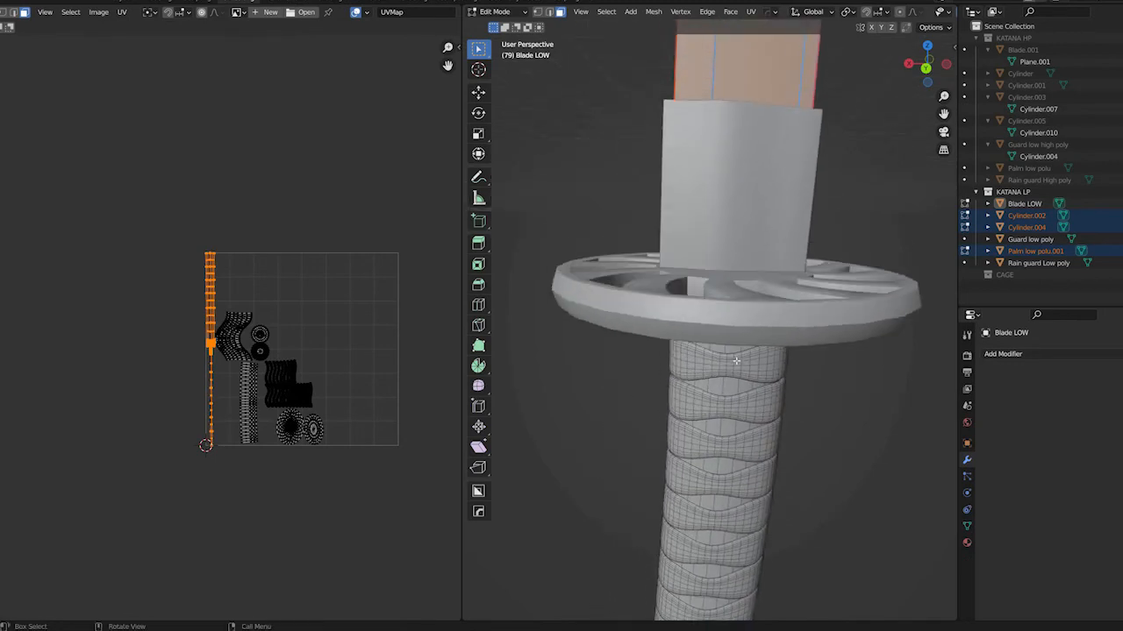
{"action": "left_click", "coordinate": [736, 360]}
{"action": "key", "text": "KP_Decimal"}
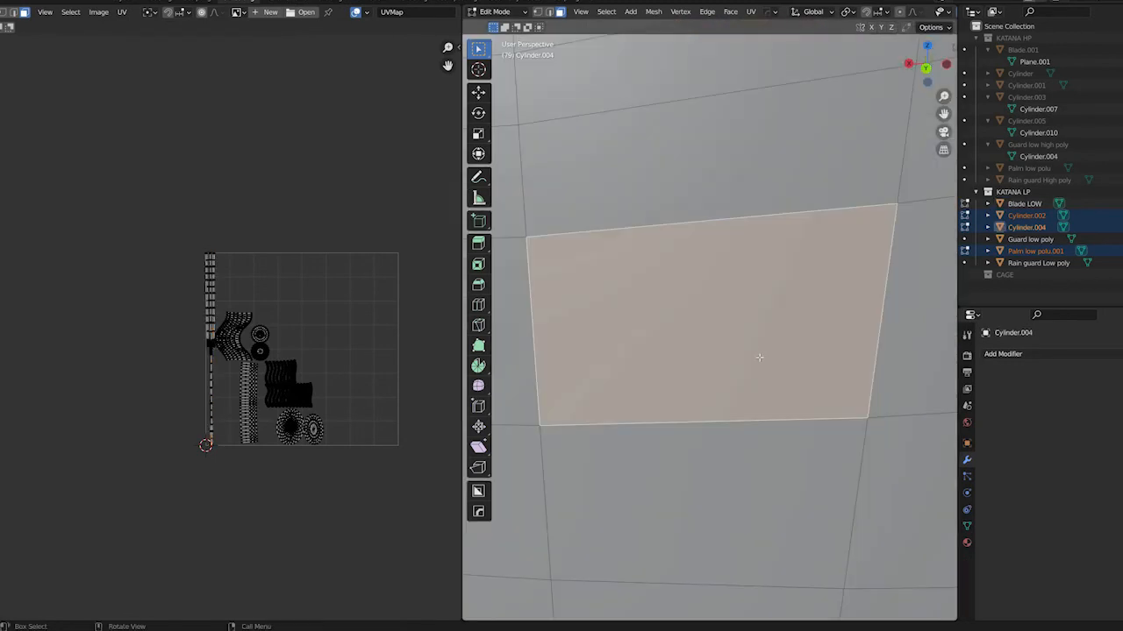
{"action": "scroll", "coordinate": [755, 367], "scroll_direction": "up", "scroll_amount": 2}
{"action": "scroll", "coordinate": [755, 367], "scroll_direction": "down", "scroll_amount": 8}
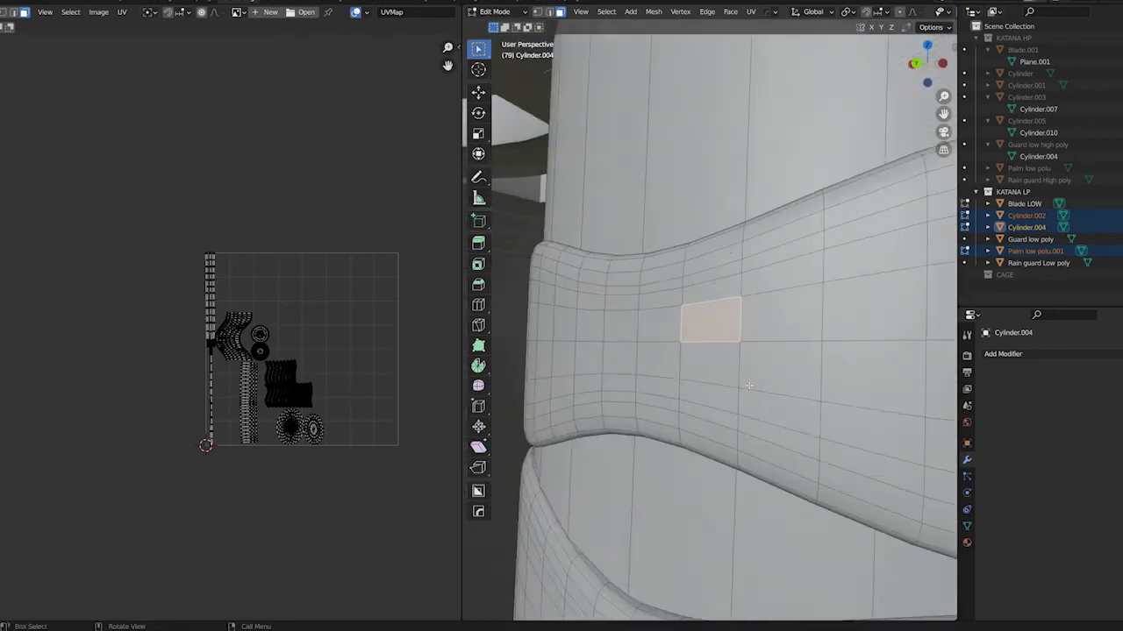
Select the surplus edge loops near the upper and lower borders of the topmost wrap band and dissolve them
{"action": "mouse_move", "coordinate": [746, 312]}
{"action": "middle_mouse_down"}
{"action": "mouse_move", "coordinate": [740, 339]}
{"action": "mouse_move", "coordinate": [743, 320]}
{"action": "middle_mouse_up"}
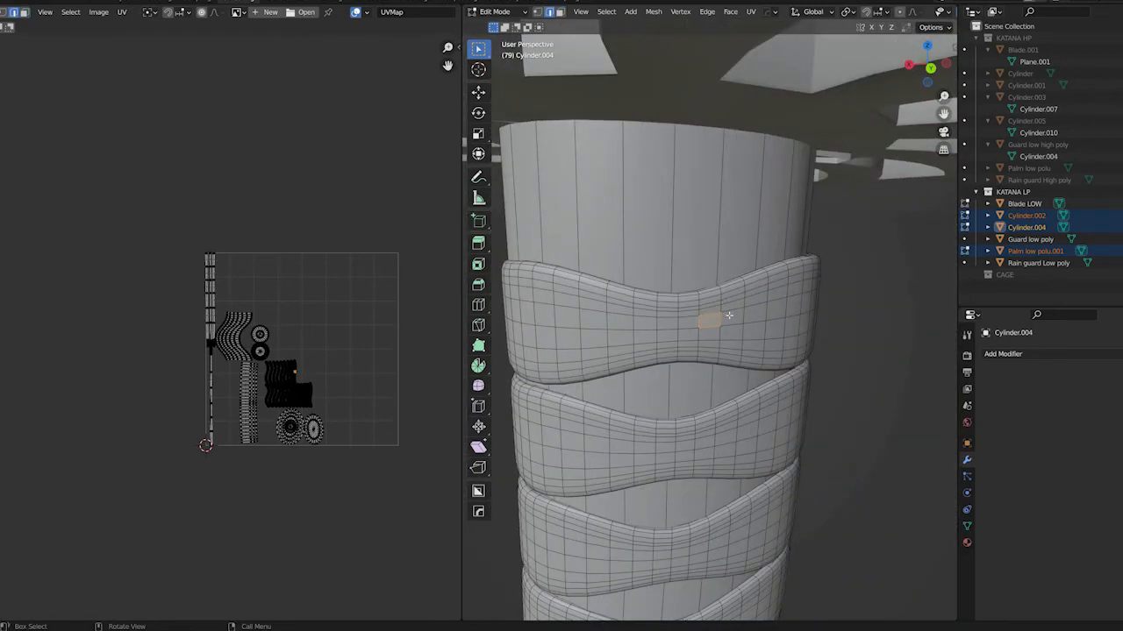
{"action": "left_click", "coordinate": [731, 303], "text": "alt"}
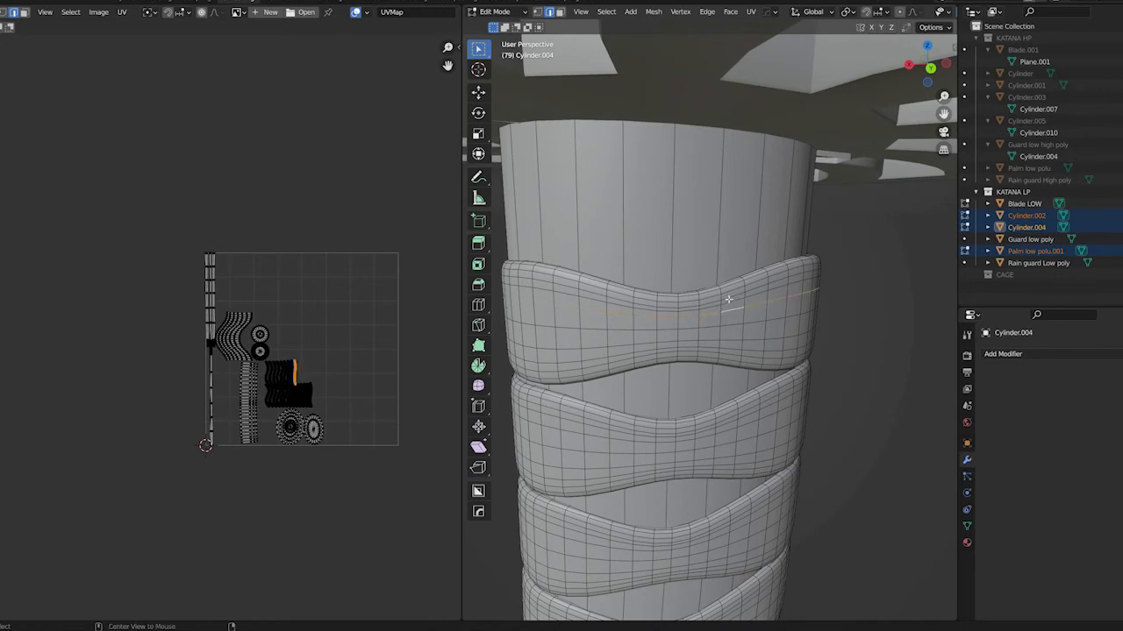
{"action": "left_click", "coordinate": [729, 281], "text": "alt+shift"}
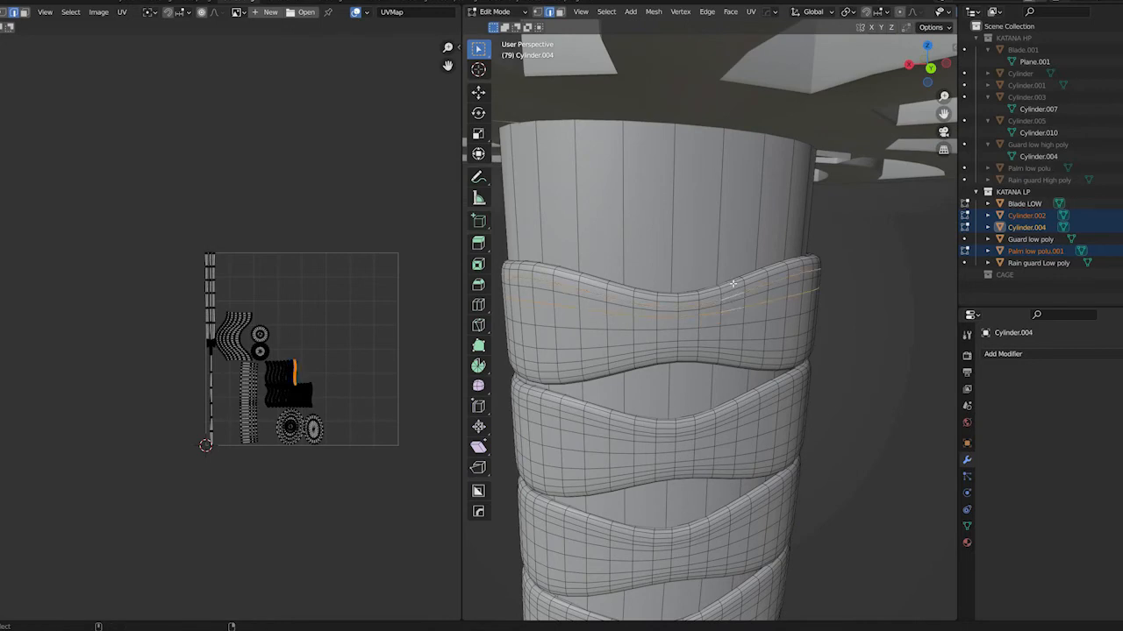
{"action": "left_click", "coordinate": [732, 344], "text": "alt+shift"}
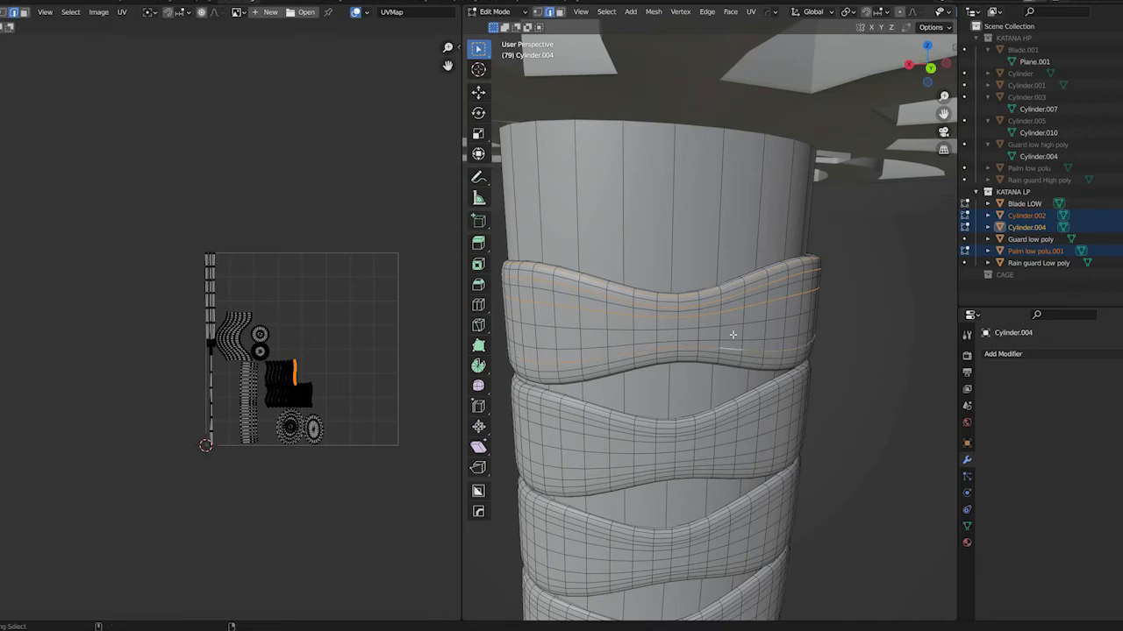
{"action": "key", "text": "ctrl+z"}
{"action": "left_click", "coordinate": [734, 352], "text": "alt+shift"}
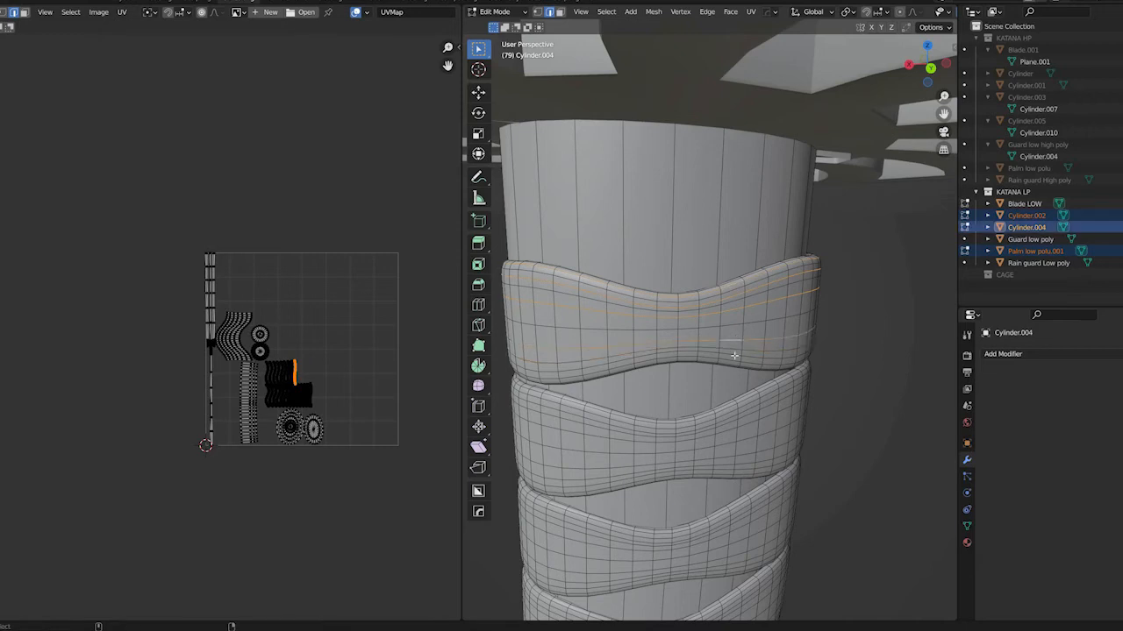
{"action": "mouse_move", "coordinate": [734, 355]}
{"action": "middle_mouse_down"}
{"action": "mouse_move", "coordinate": [736, 376]}
{"action": "mouse_move", "coordinate": [726, 369]}
{"action": "middle_mouse_up"}
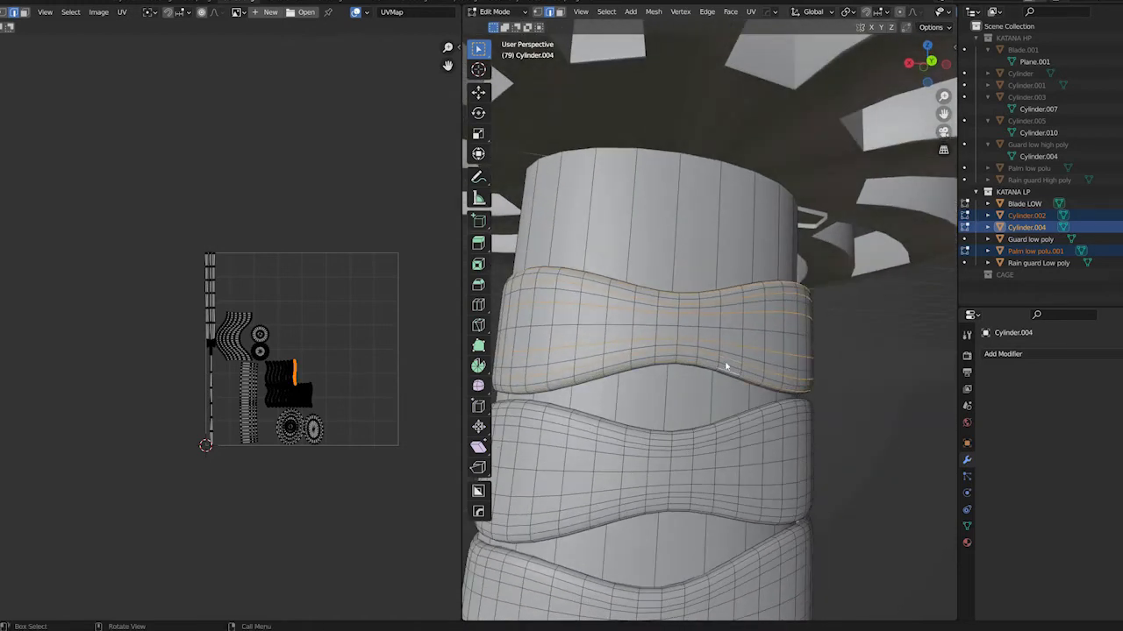
{"action": "key", "text": "x"}
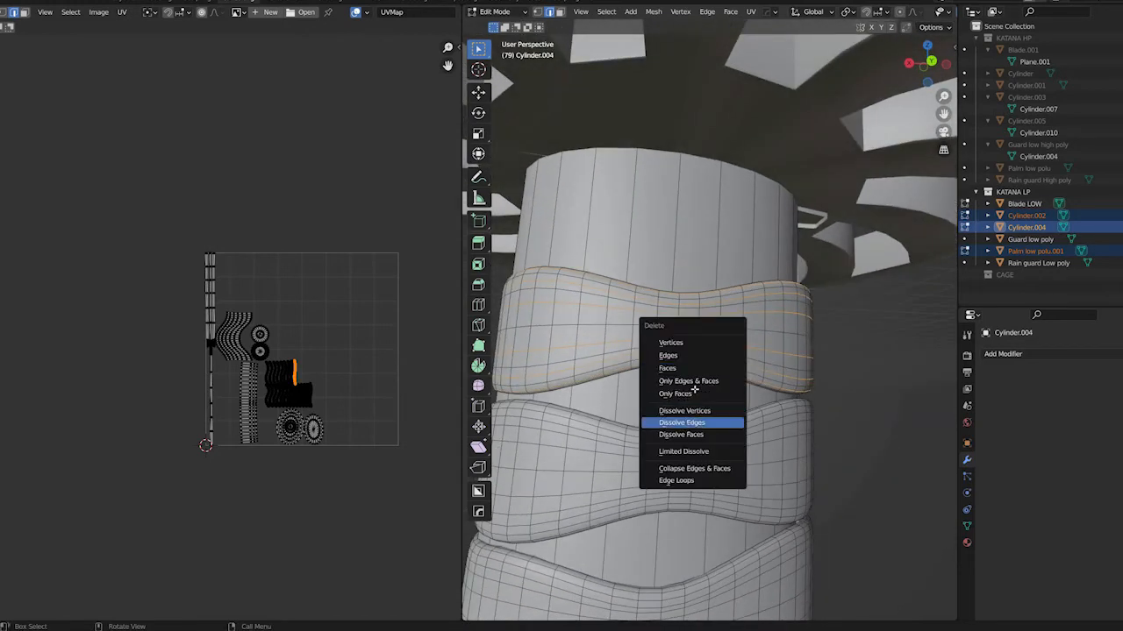
{"action": "left_click", "coordinate": [709, 422]}
Inspect the simplified topmost wrap band and compare it with the other bands in object mode
{"action": "middle_click_drag", "start_coordinate": [766, 397], "coordinate": [721, 355]}
{"action": "left_click", "coordinate": [827, 356], "text": "alt"}
{"action": "scroll", "coordinate": [787, 345], "scroll_direction": "up", "scroll_amount": 4}
{"action": "scroll", "coordinate": [781, 366], "scroll_direction": "down", "scroll_amount": 9}
{"action": "scroll", "coordinate": [779, 367], "scroll_direction": "up", "scroll_amount": 8}
{"action": "key", "text": "Tab"}
{"action": "scroll", "coordinate": [732, 372], "scroll_direction": "up", "scroll_amount": 2}
{"action": "scroll", "coordinate": [731, 372], "scroll_direction": "down", "scroll_amount": 8}
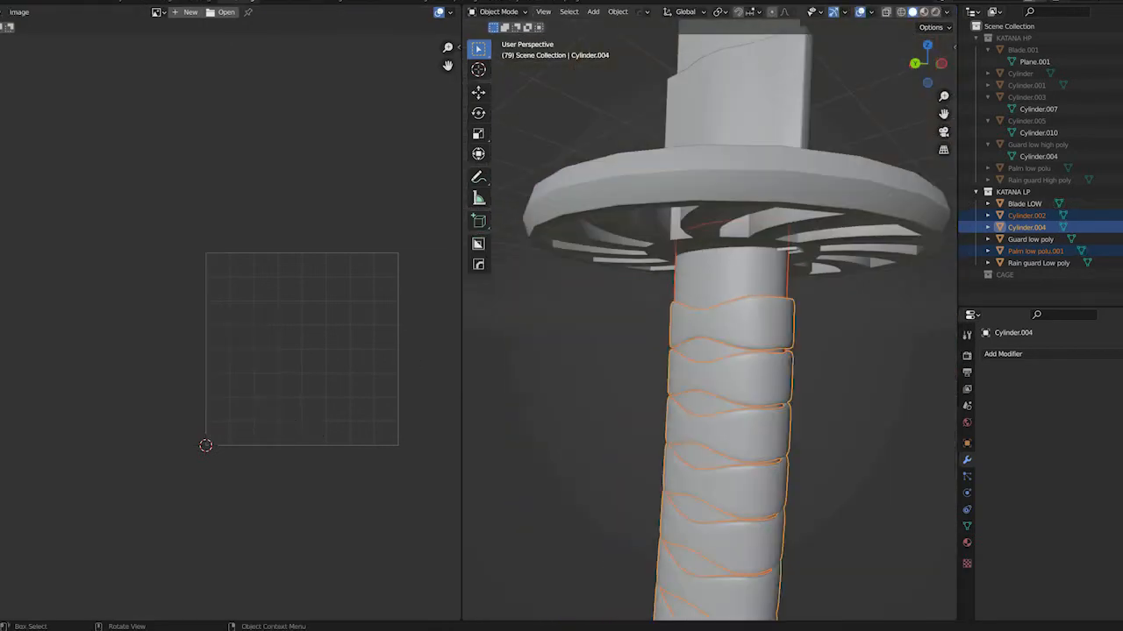
Apply the object transform to the selected handle core, wrap bands and pommel
{"action": "key", "text": "Tab"}
{"action": "scroll", "coordinate": [250, 419], "scroll_direction": "up", "scroll_amount": 4}
{"action": "middle_click_drag", "start_coordinate": [329, 393], "coordinate": [216, 322]}
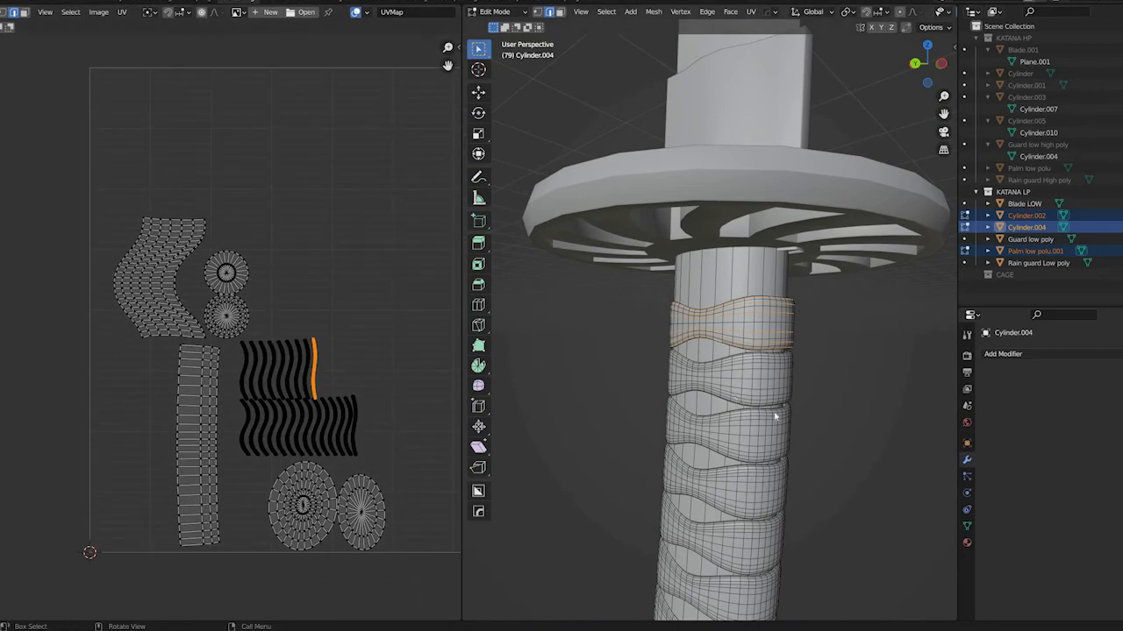
{"action": "key", "text": "Tab"}
{"action": "middle_click_drag", "start_coordinate": [742, 405], "coordinate": [752, 409]}
{"action": "key", "text": "Tab"}
{"action": "key", "text": "Tab"}
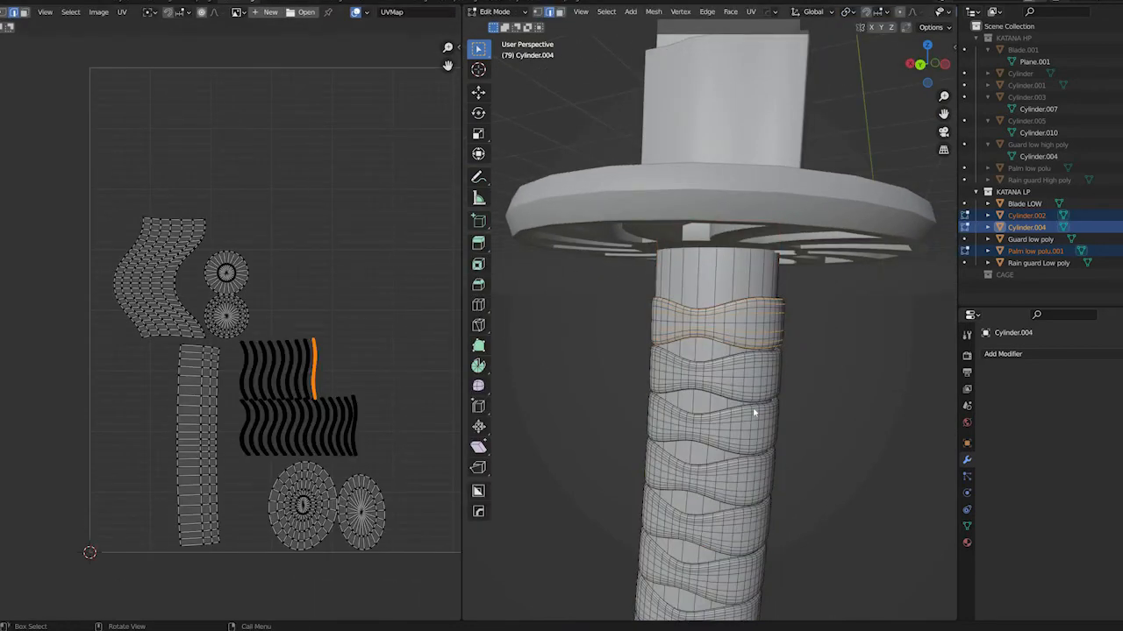
{"action": "key", "text": "ctrl+a"}
{"action": "left_click", "coordinate": [753, 408]}
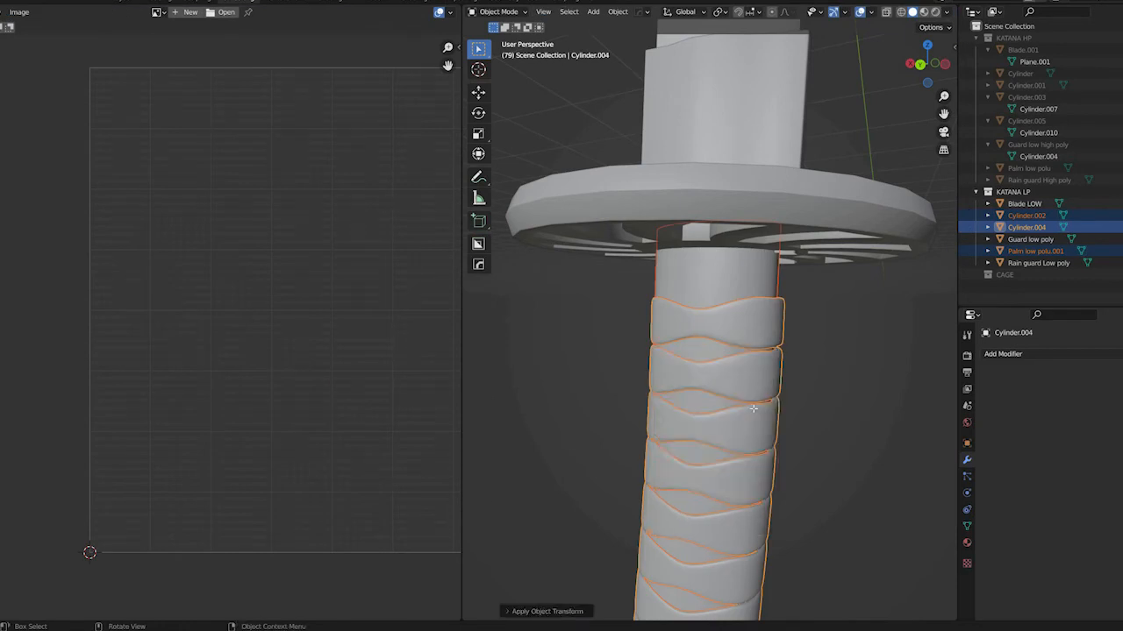
Unwrap all faces of the handle core, wrap bands and pommel together, then return to Object Mode
{"action": "key", "text": "Tab"}
{"action": "key", "text": "a"}
{"action": "key", "text": "u"}
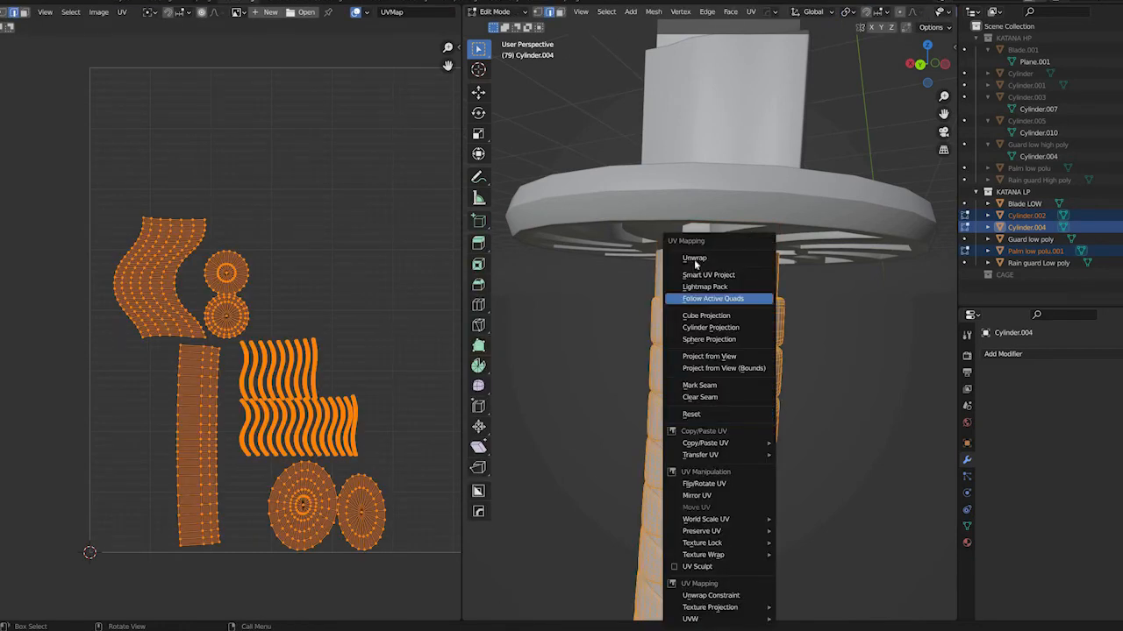
{"action": "left_click", "coordinate": [689, 259]}
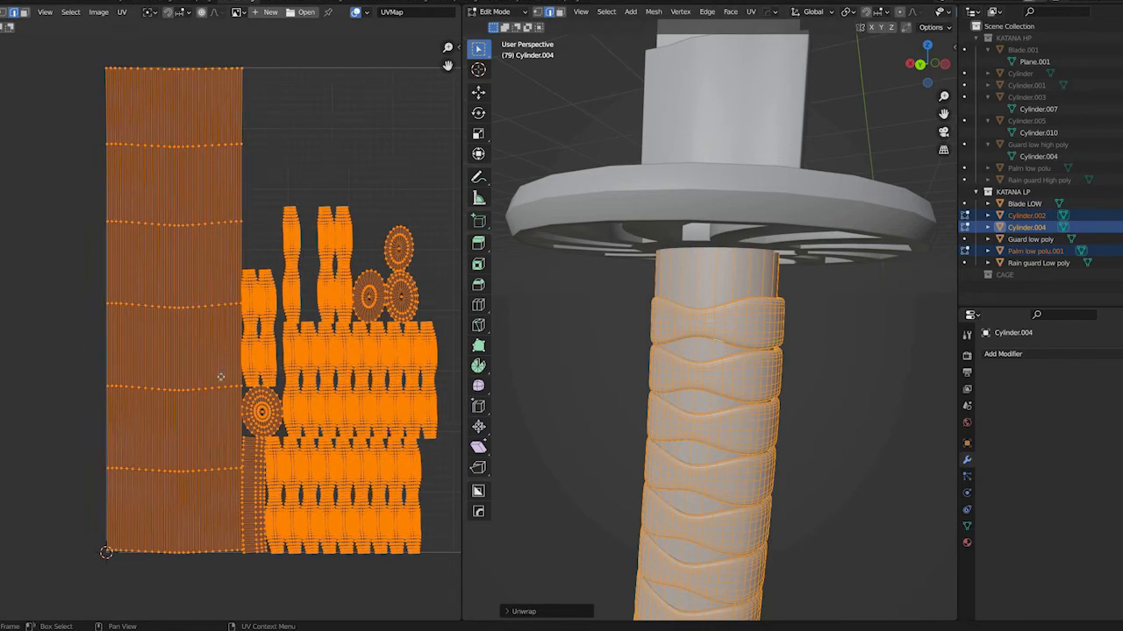
{"action": "key", "text": "Tab"}
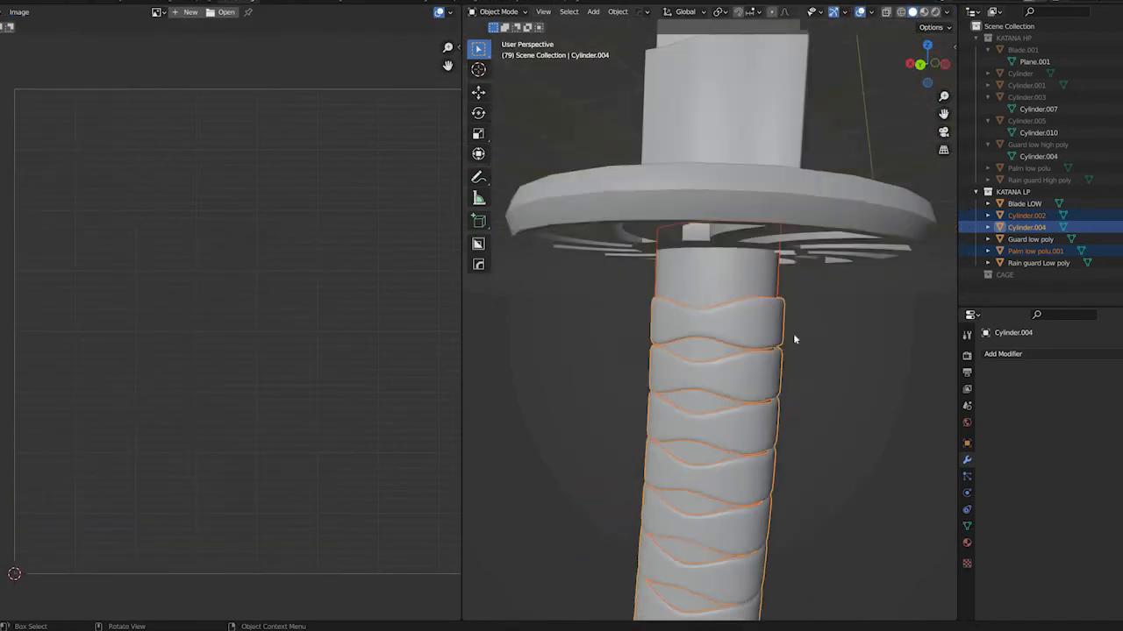
Select all low-poly katana parts, select all their geometry in Edit Mode and show the Magic UV tools in the UV editor
{"action": "scroll", "coordinate": [794, 339], "scroll_direction": "down", "scroll_amount": 8}
{"action": "scroll", "coordinate": [787, 371], "scroll_direction": "down", "scroll_amount": 4}
{"action": "key", "text": "a"}
{"action": "scroll", "coordinate": [770, 362], "scroll_direction": "up", "scroll_amount": 3}
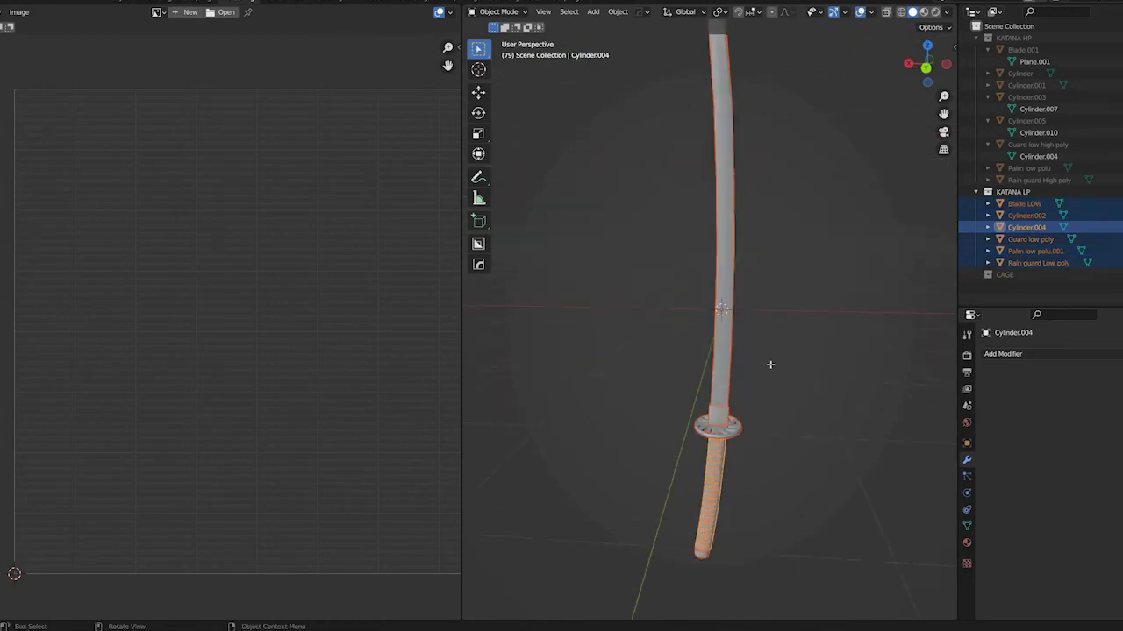
{"action": "key", "text": "Tab"}
{"action": "key", "text": "a"}
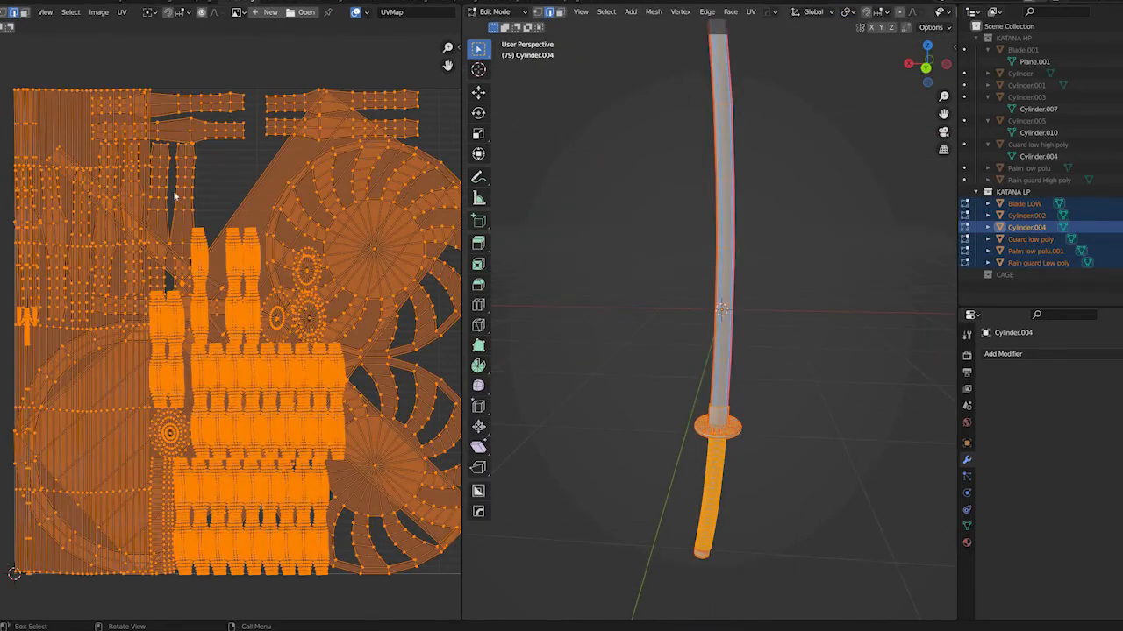
{"action": "left_click", "coordinate": [457, 48]}
{"action": "left_click", "coordinate": [454, 136]}
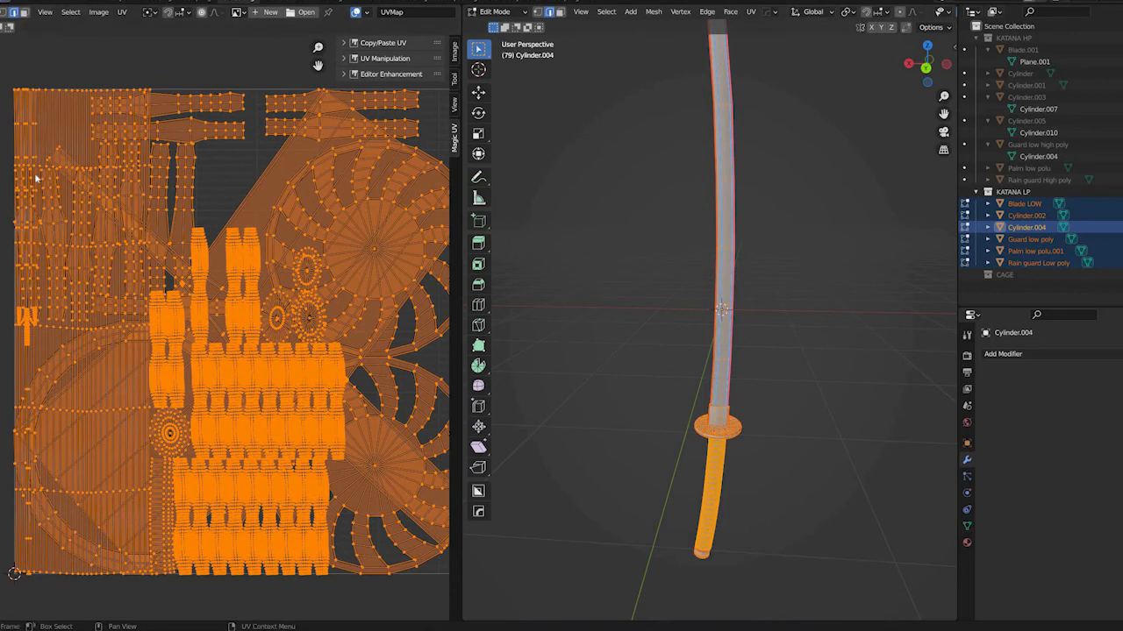
Search the add-on preferences for "mag" to check the Magic UV add-on, clear the search and close the preferences
{"action": "left_click", "coordinate": [4, 2]}
{"action": "left_click", "coordinate": [31, 165]}
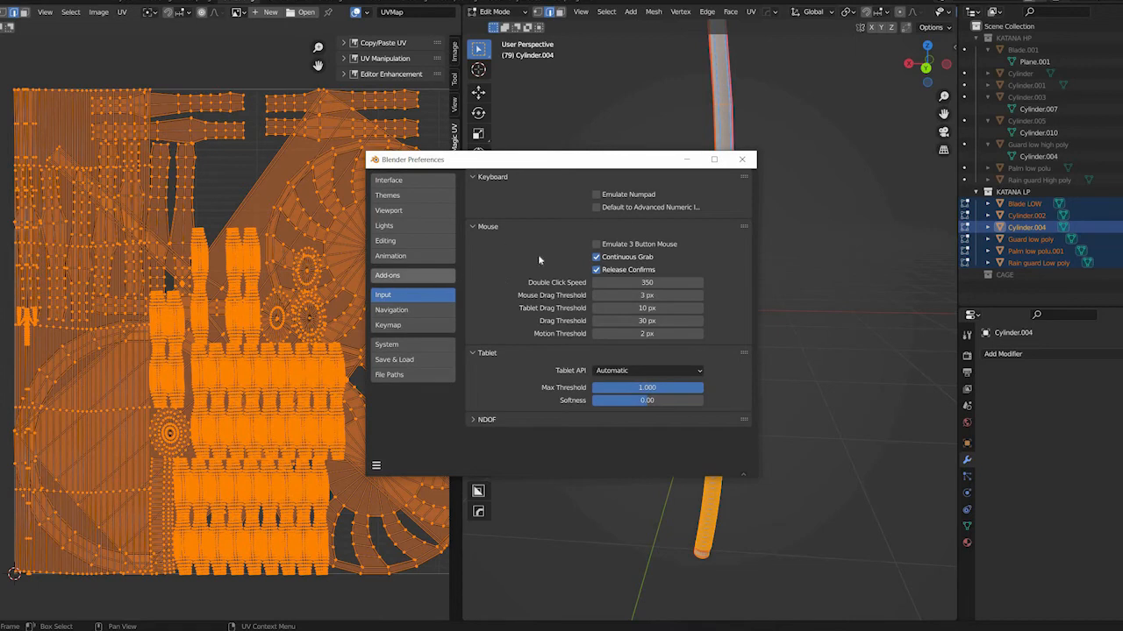
{"action": "left_click", "coordinate": [405, 275]}
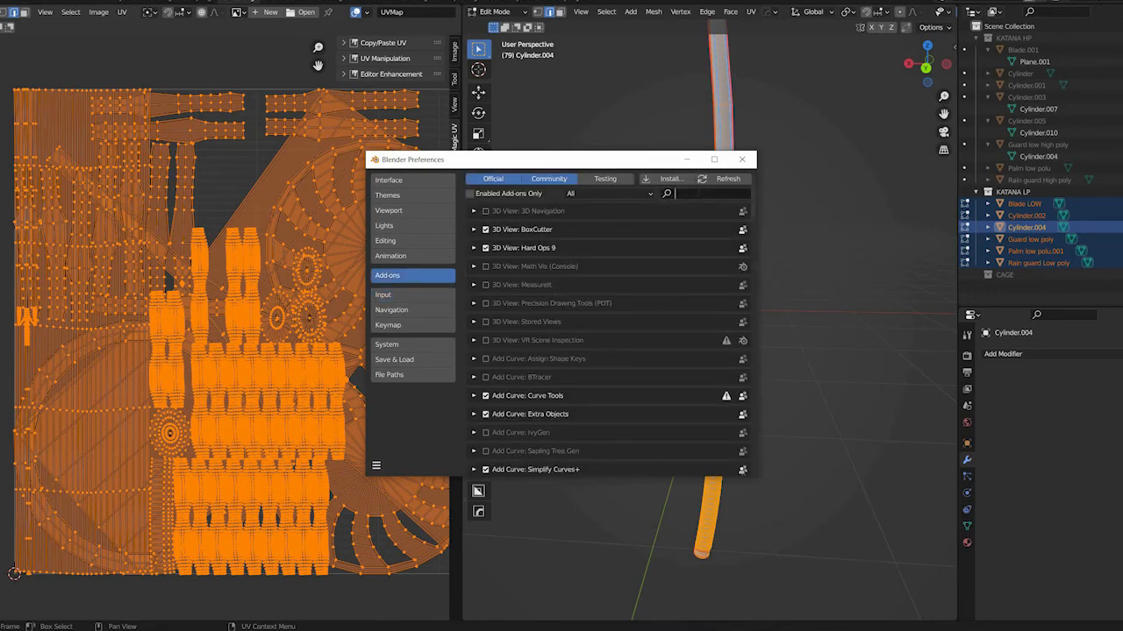
{"action": "type", "text": "maghi"}
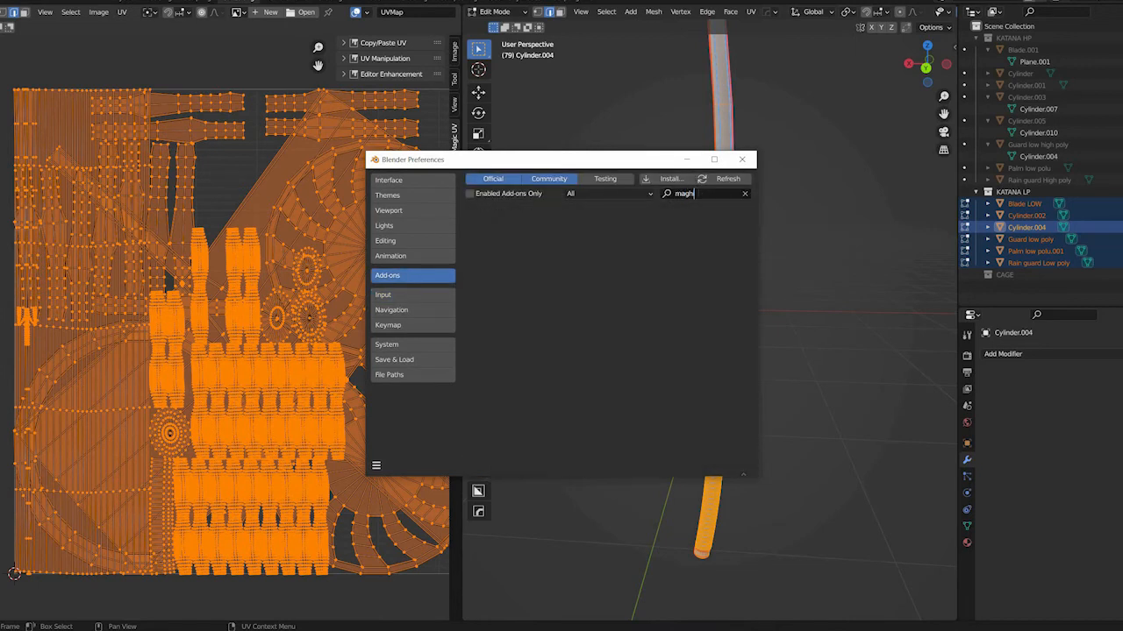
{"action": "key", "text": "BackSpace"}
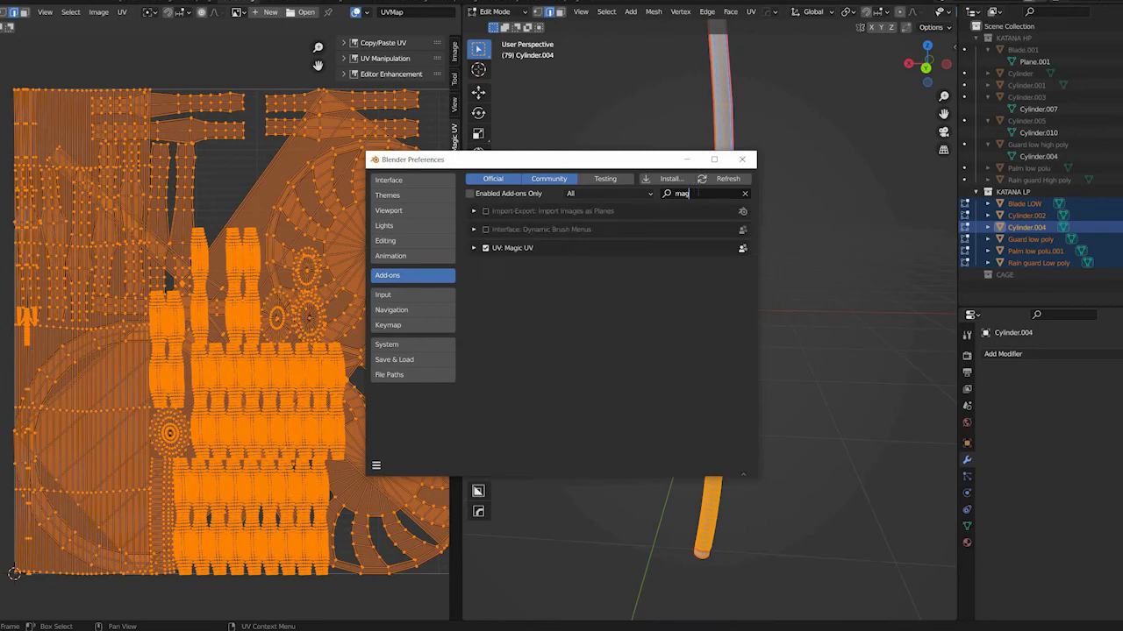
{"action": "left_click", "coordinate": [744, 194]}
{"action": "left_click", "coordinate": [742, 159]}
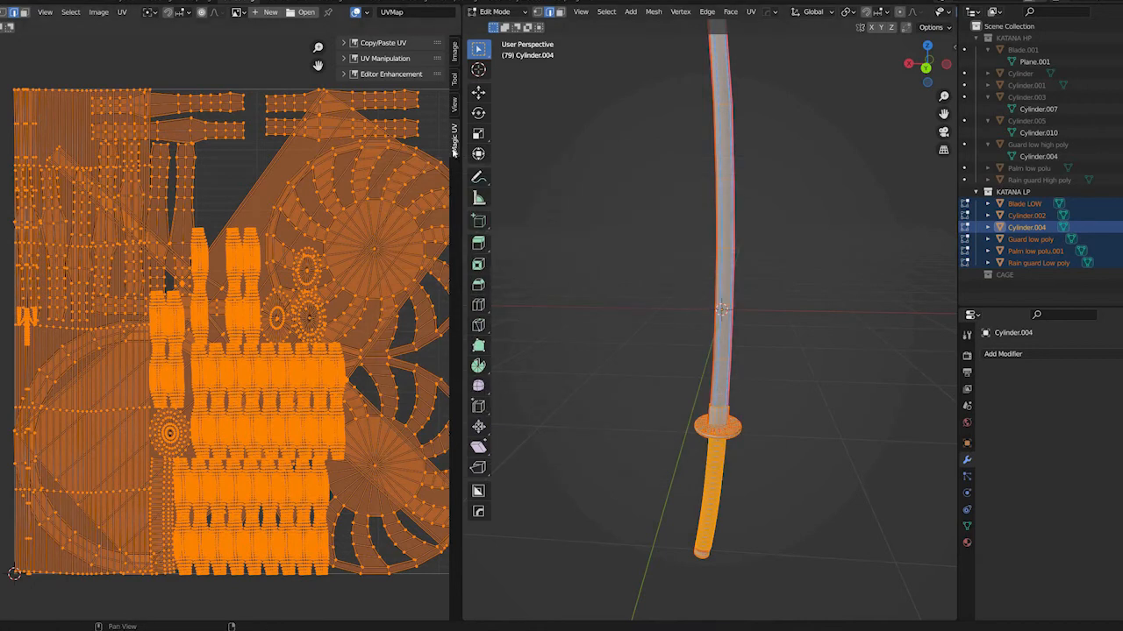
Enable Pack UV (Extension) in Magic UV's UV manipulation tools and pack all the katana's UV islands
{"action": "left_click", "coordinate": [344, 59]}
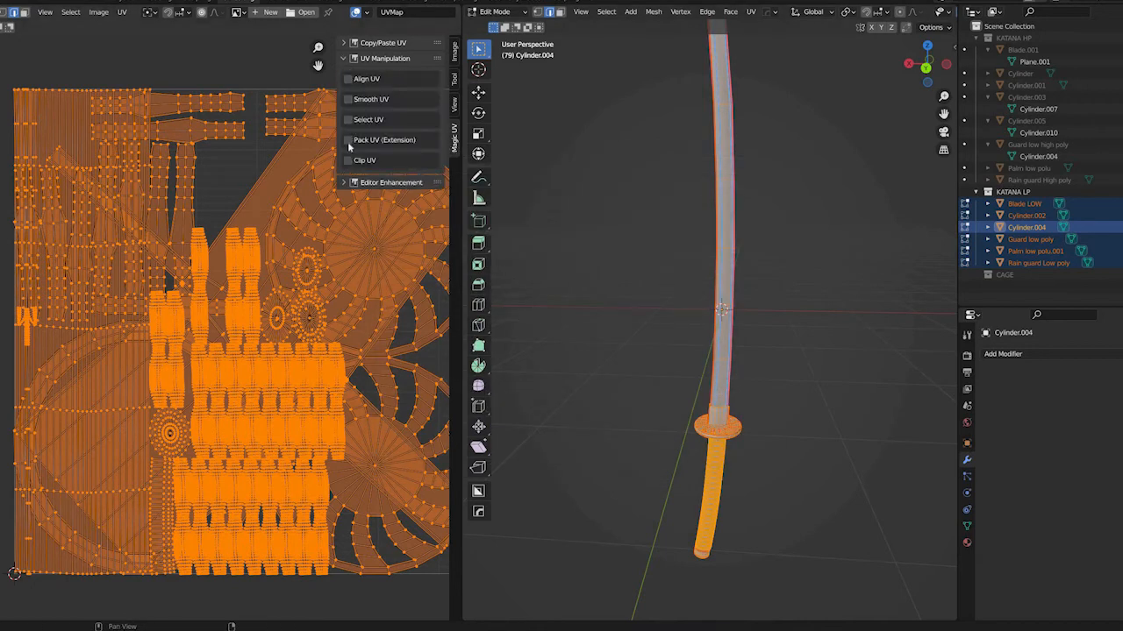
{"action": "left_click", "coordinate": [348, 142]}
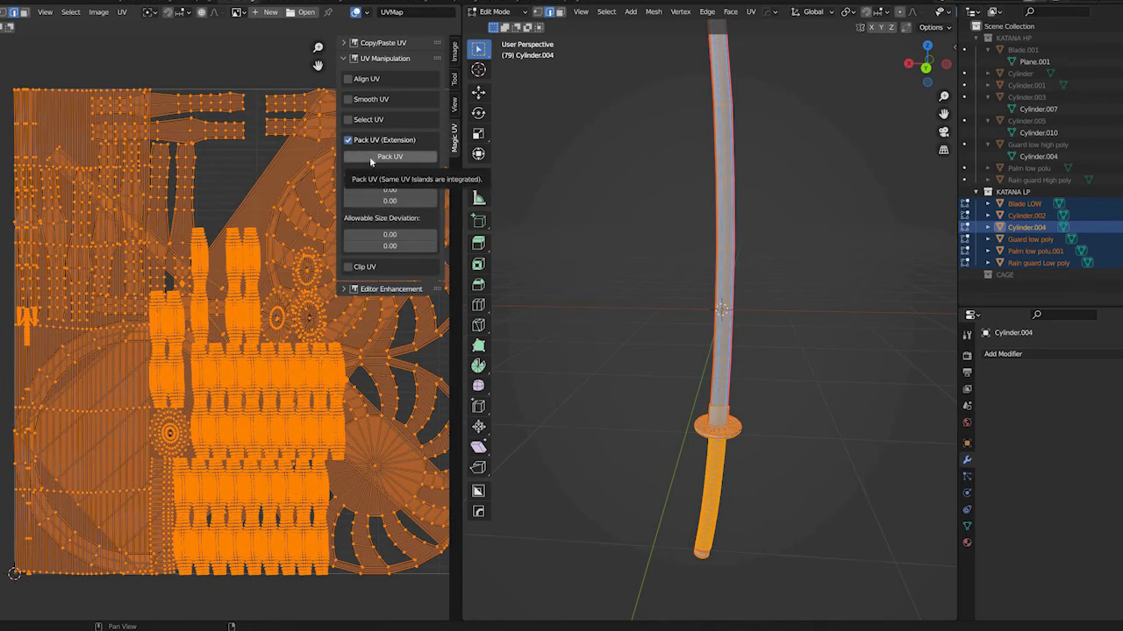
{"action": "left_click", "coordinate": [371, 159]}
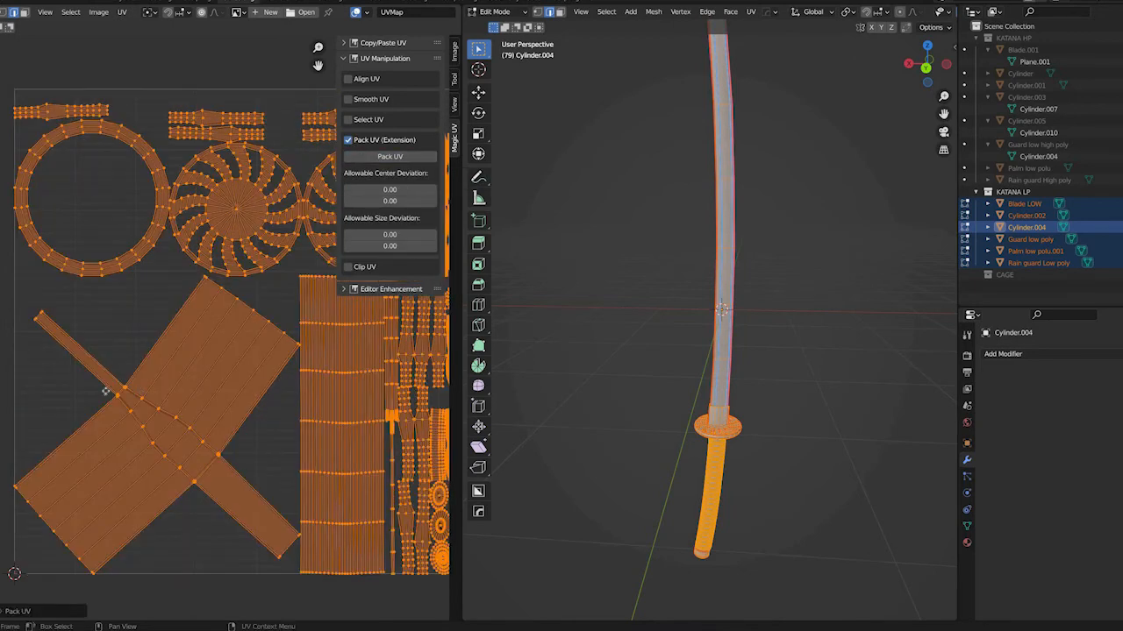
Examine the packed UV layout, checking the wrap band islands and their placement near the edges of the UV square
{"action": "scroll", "coordinate": [166, 398], "scroll_direction": "up", "scroll_amount": 4}
{"action": "scroll", "coordinate": [181, 398], "scroll_direction": "down", "scroll_amount": 4}
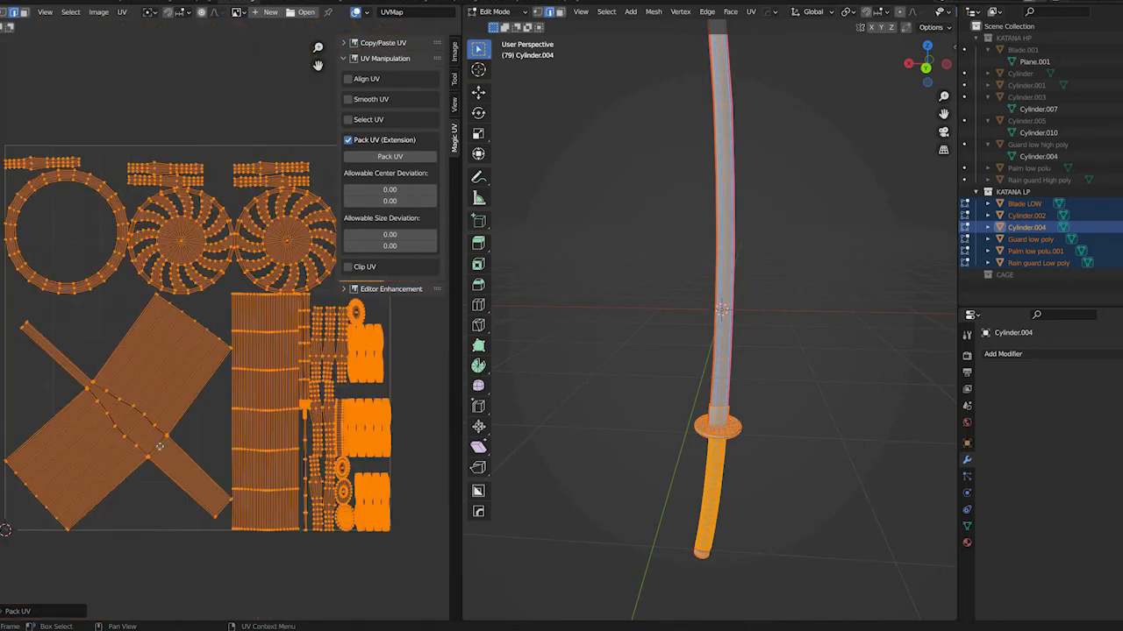
{"action": "middle_click_drag", "start_coordinate": [159, 436], "coordinate": [159, 477]}
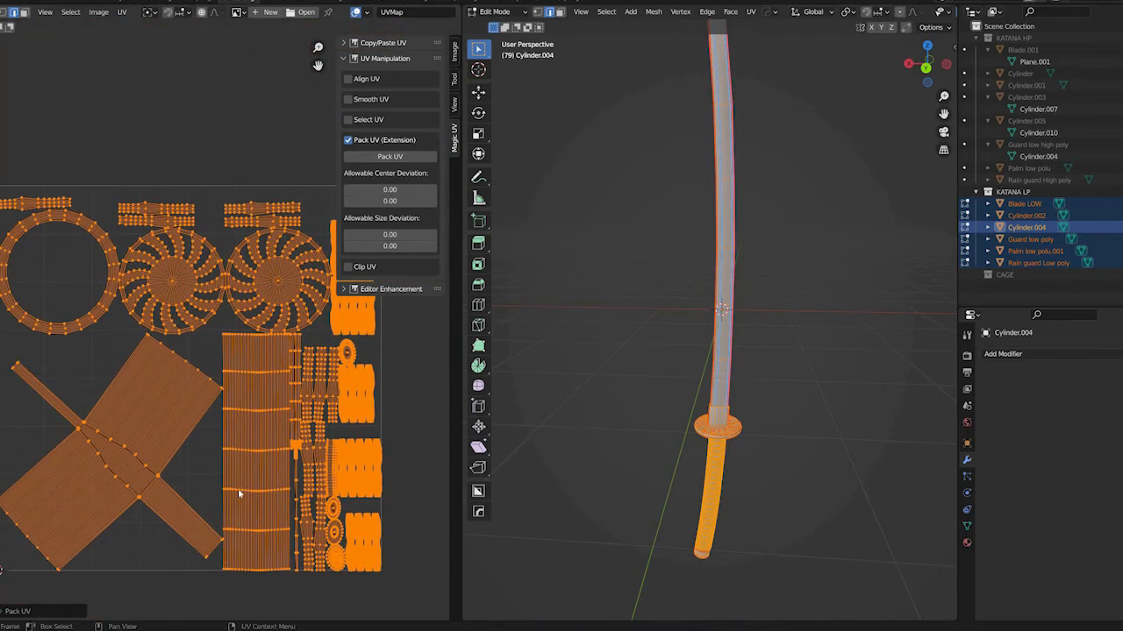
{"action": "scroll", "coordinate": [267, 454], "scroll_direction": "down", "scroll_amount": 1}
{"action": "scroll", "coordinate": [266, 455], "scroll_direction": "up", "scroll_amount": 1}
{"action": "scroll", "coordinate": [368, 476], "scroll_direction": "up", "scroll_amount": 5}
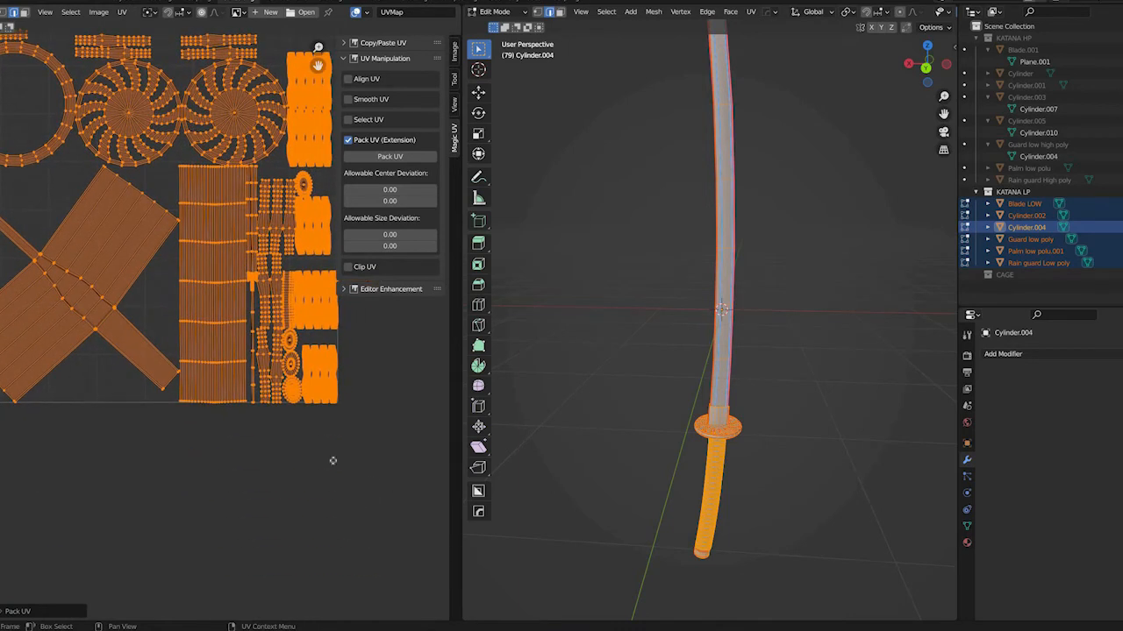
{"action": "scroll", "coordinate": [366, 482], "scroll_direction": "up", "scroll_amount": 6}
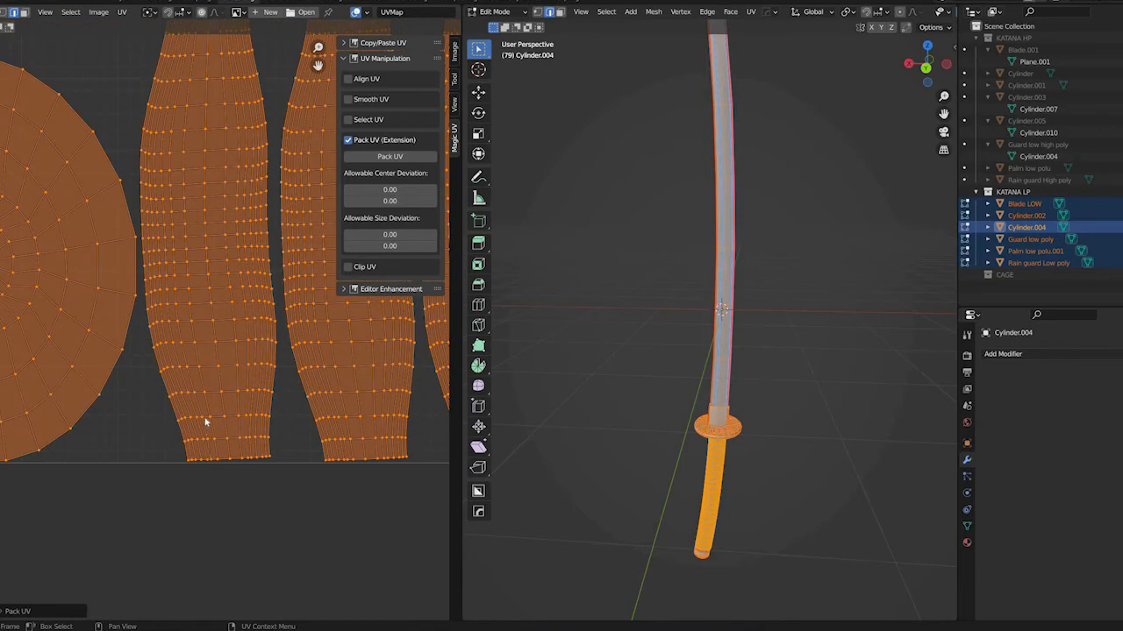
{"action": "scroll", "coordinate": [205, 428], "scroll_direction": "down", "scroll_amount": 4}
{"action": "scroll", "coordinate": [303, 510], "scroll_direction": "up", "scroll_amount": 3}
{"action": "scroll", "coordinate": [174, 387], "scroll_direction": "down", "scroll_amount": 3}
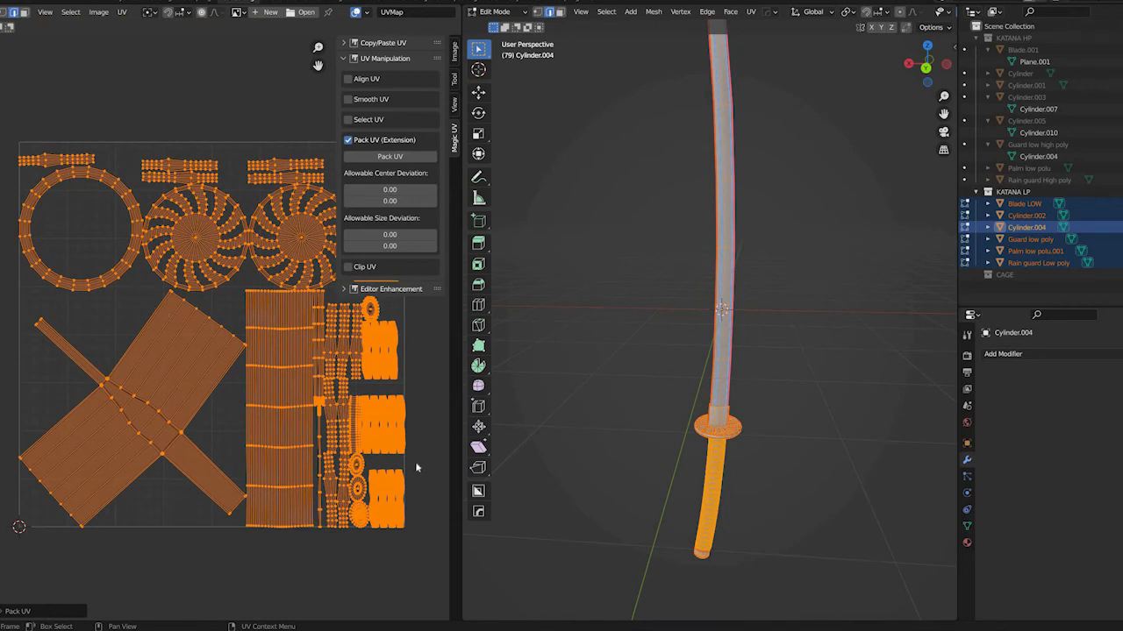
Scale all UV islands down slightly to about 0.98 so they clear the UV square's borders
{"action": "key", "text": "s"}
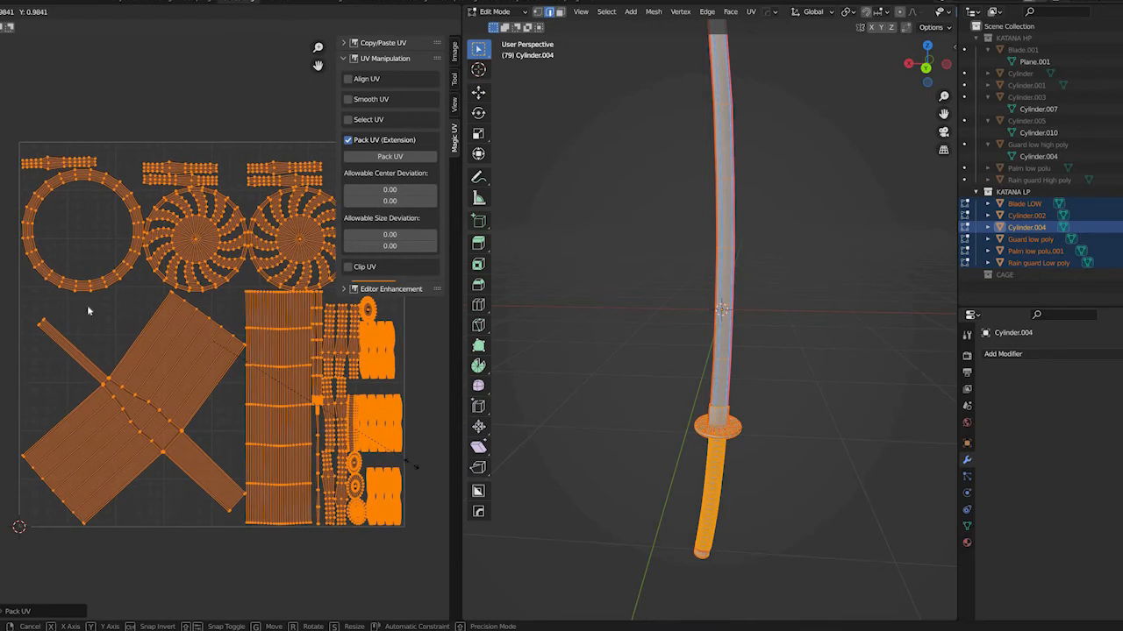
{"action": "left_click", "coordinate": [13, 388]}
{"action": "middle_click_drag", "start_coordinate": [165, 177], "coordinate": [110, 253], "text": "shift"}
{"action": "middle_click_drag", "start_coordinate": [283, 241], "coordinate": [236, 186], "text": "shift"}
{"action": "middle_click_drag", "start_coordinate": [40, 377], "coordinate": [186, 401], "text": "shift"}
{"action": "middle_click_drag", "start_coordinate": [296, 340], "coordinate": [213, 307]}
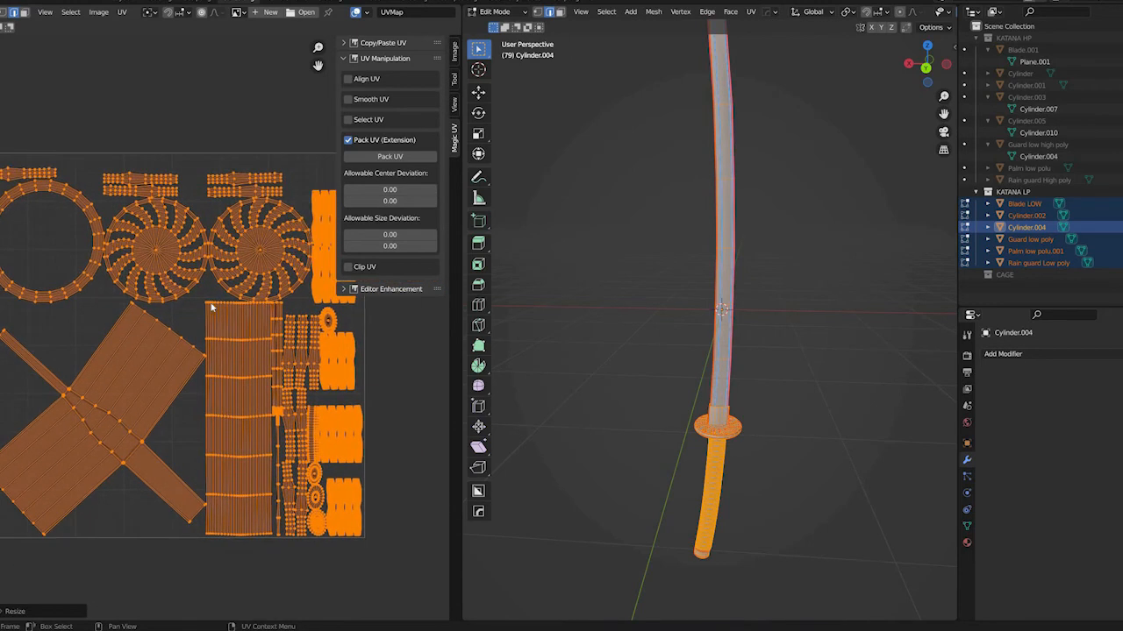
Return to Object Mode and reselect all the low-poly katana parts
{"action": "key", "text": "Tab"}
{"action": "scroll", "coordinate": [690, 345], "scroll_direction": "down", "scroll_amount": 3}
{"action": "scroll", "coordinate": [702, 324], "scroll_direction": "up", "scroll_amount": 7}
{"action": "scroll", "coordinate": [723, 316], "scroll_direction": "down", "scroll_amount": 10}
{"action": "scroll", "coordinate": [699, 325], "scroll_direction": "up", "scroll_amount": 3}
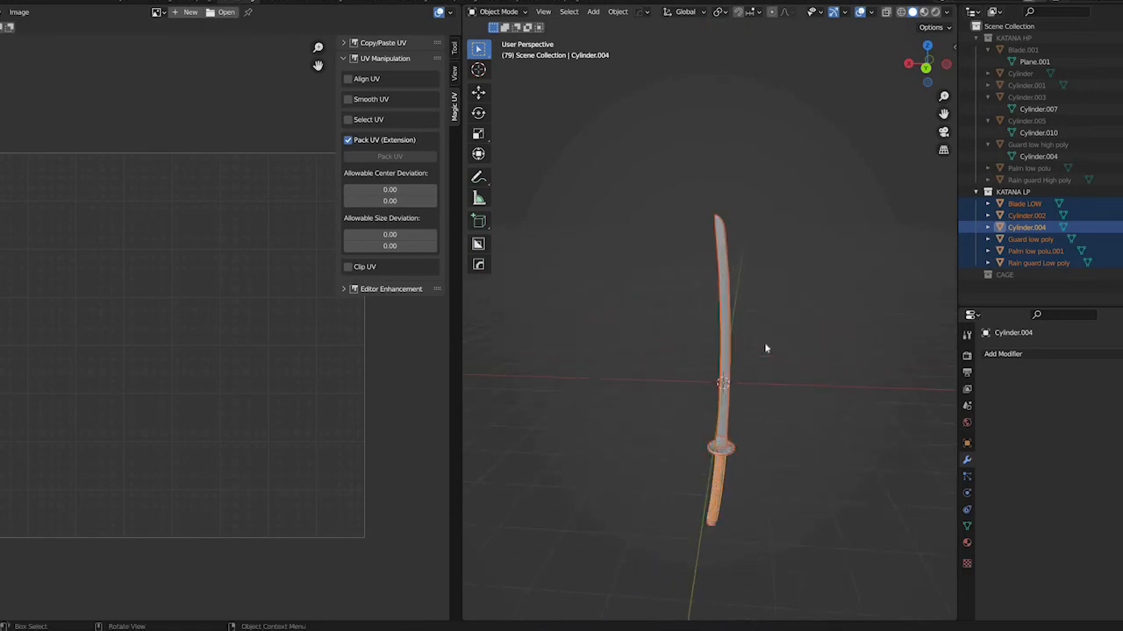
{"action": "key", "text": "Tab"}
{"action": "key", "text": "Tab"}
{"action": "left_click_drag", "start_coordinate": [827, 539], "coordinate": [749, 304]}
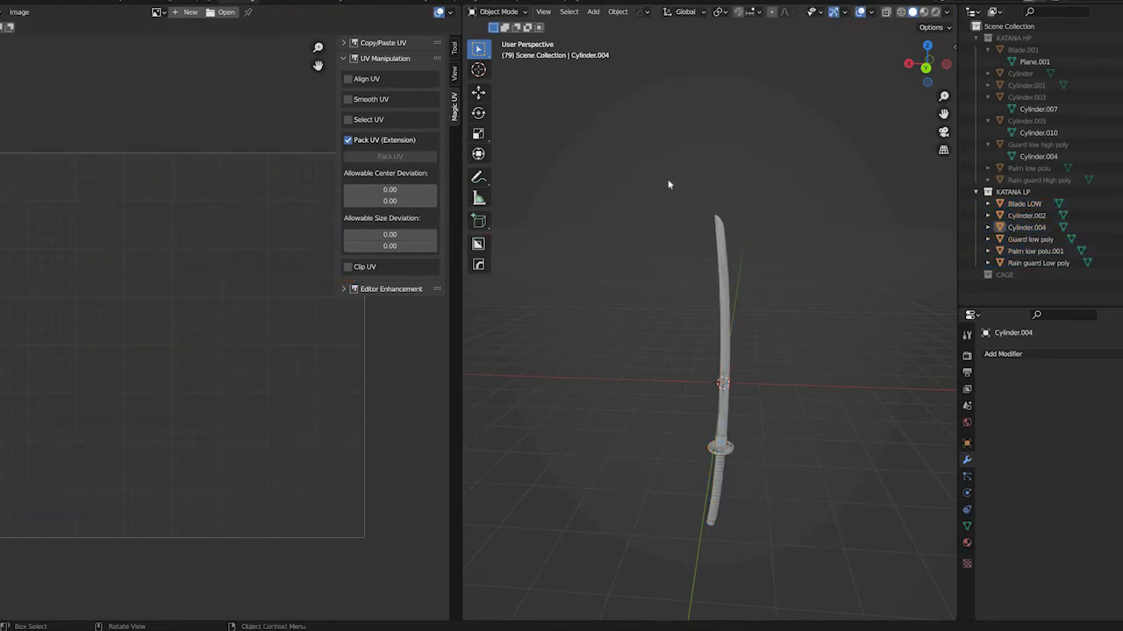
{"action": "key", "text": "a"}
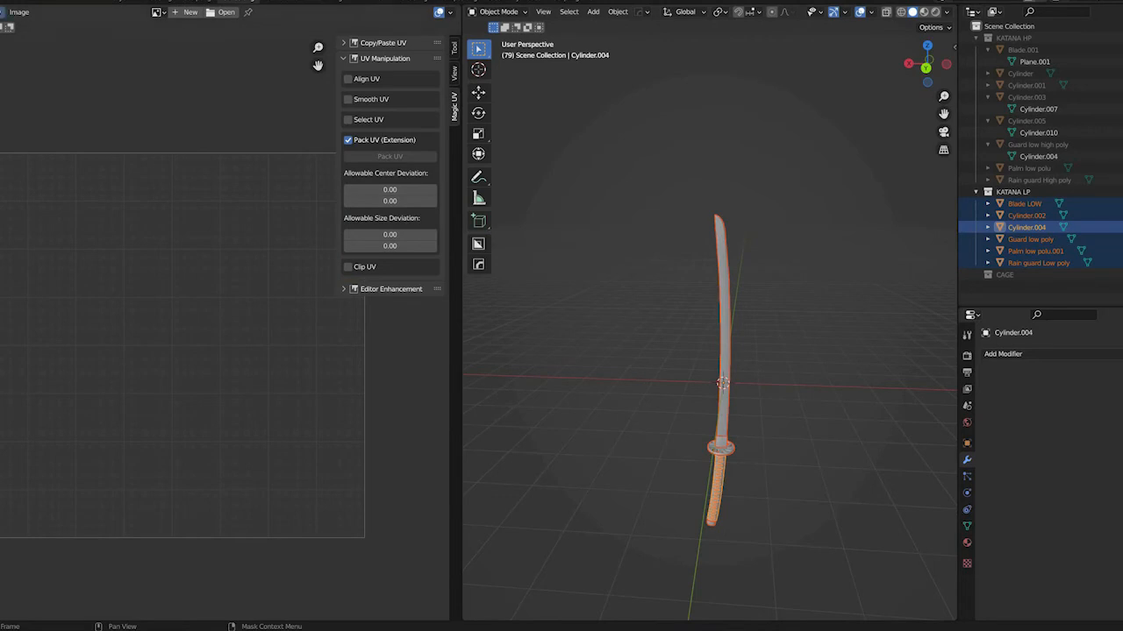
Export the low-poly katana as FBX to the KATANA FBX folder, adding "_tutorial" to the file name taken from KATANA LP_UV_modified.fbx
{"action": "key", "text": "F4"}
{"action": "mouse_move", "coordinate": [39, 167]}
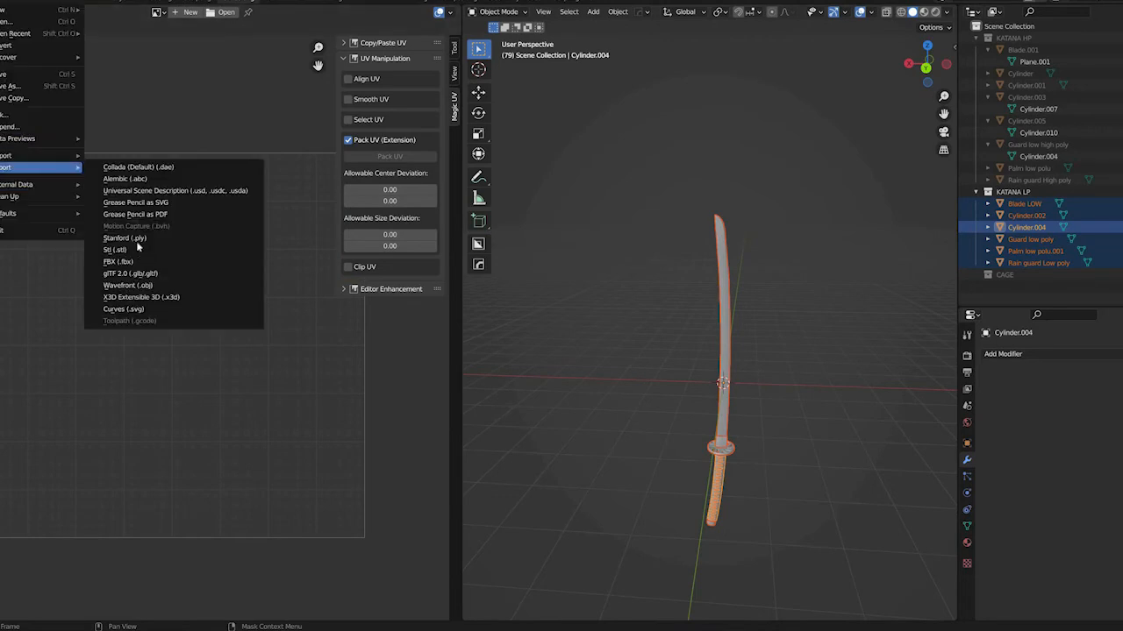
{"action": "key", "text": "Return"}
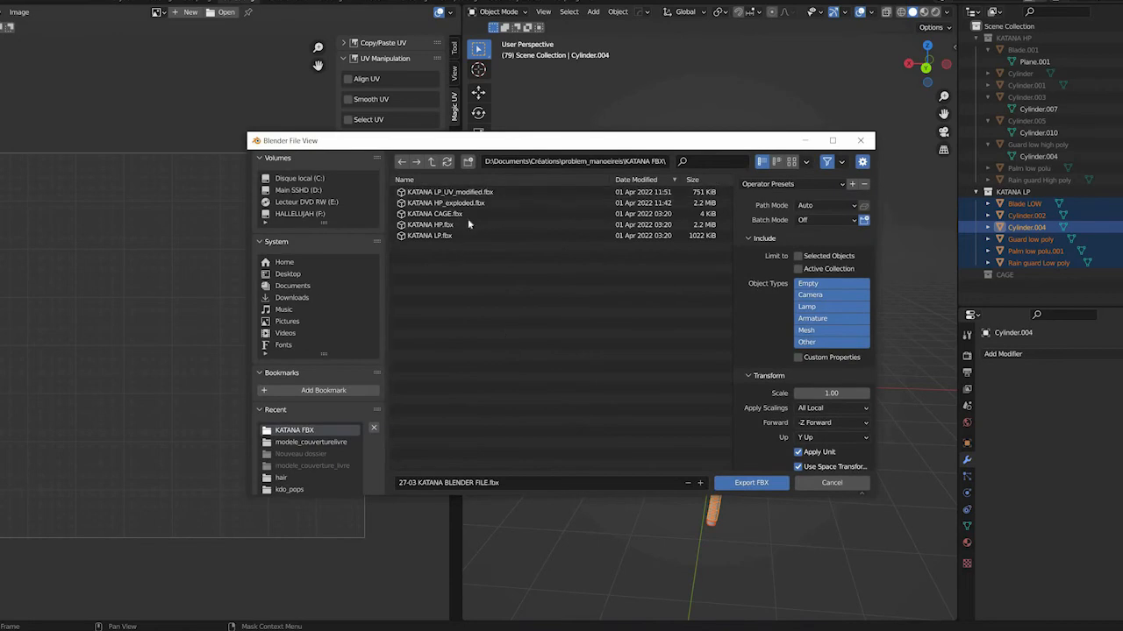
{"action": "left_click", "coordinate": [536, 484]}
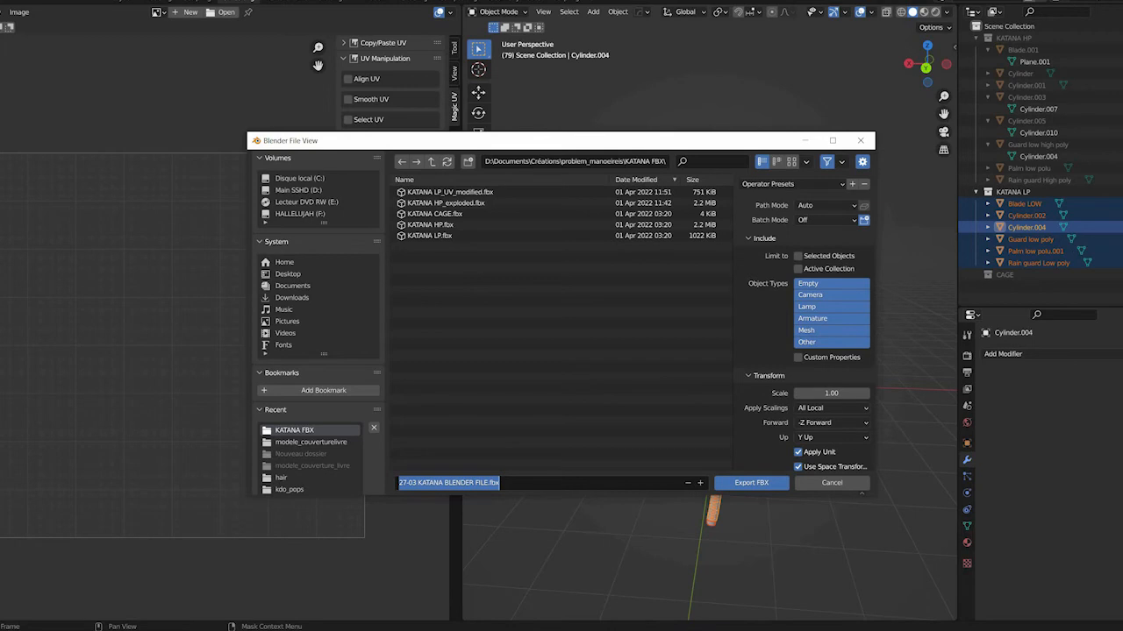
{"action": "left_click", "coordinate": [448, 195]}
{"action": "left_click", "coordinate": [474, 193]}
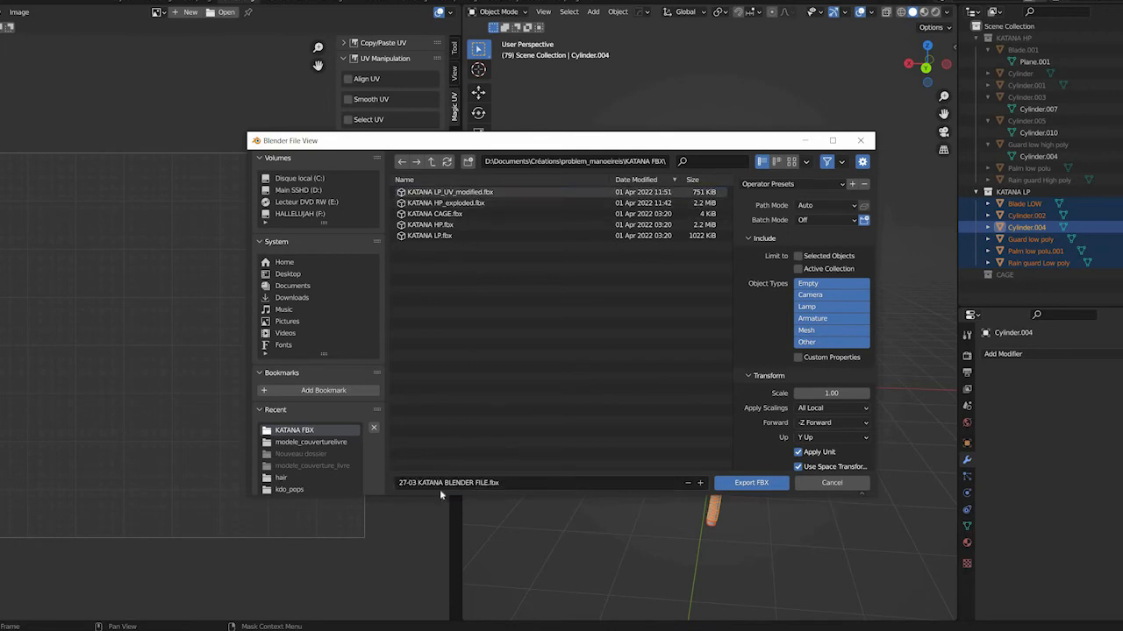
{"action": "left_click", "coordinate": [562, 488]}
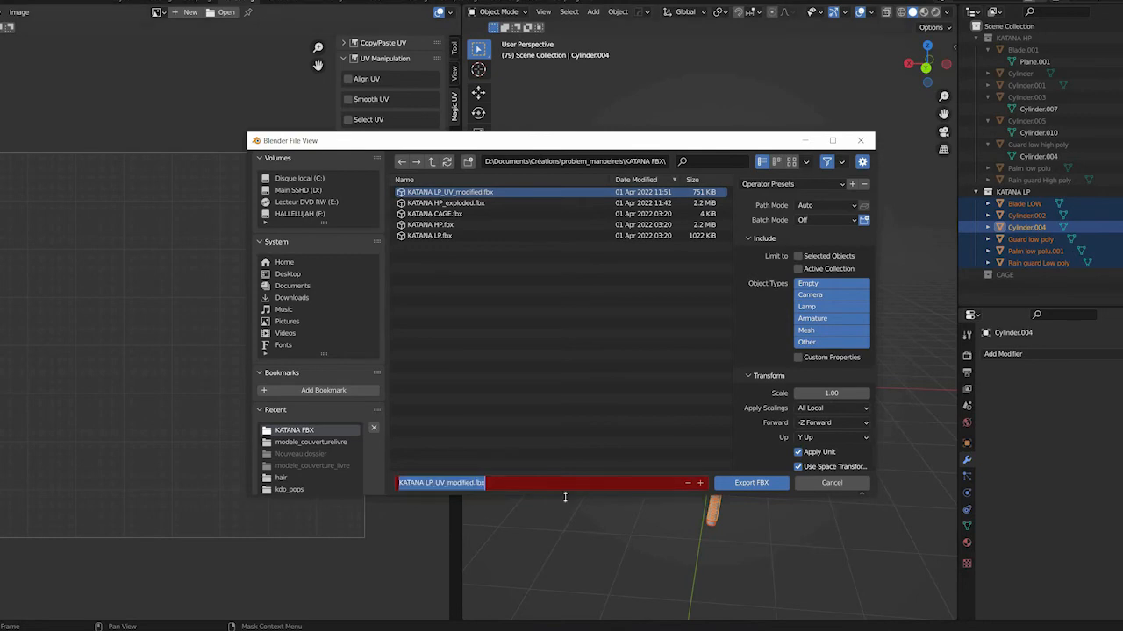
{"action": "key", "text": "Home"}
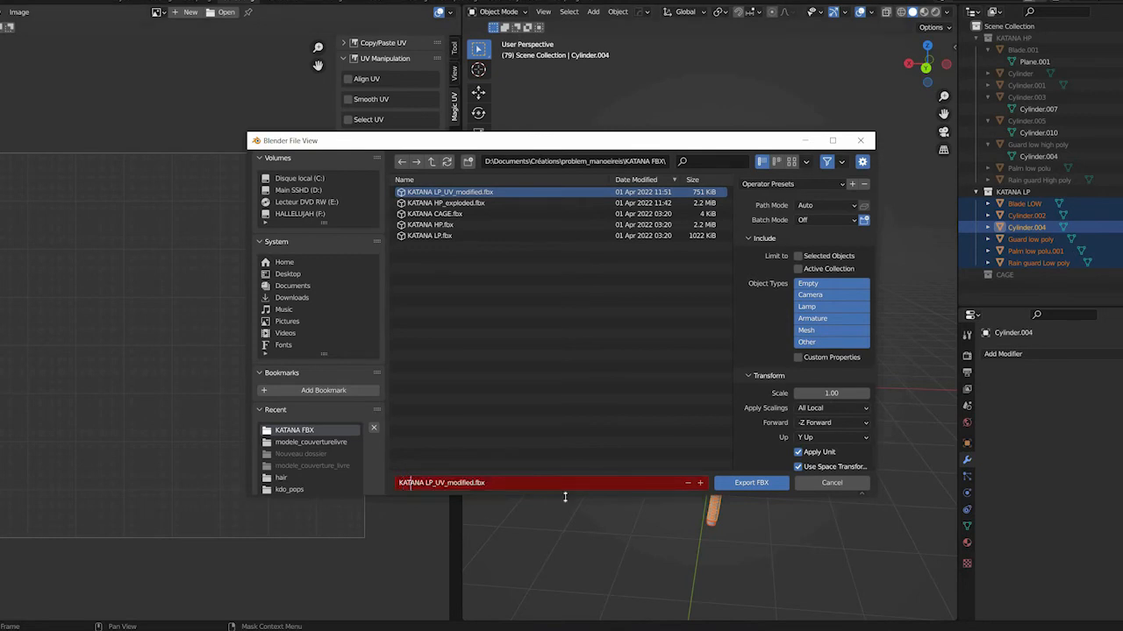
{"action": "type", "text": "_tutorial"}
{"action": "key", "text": "Return"}
{"action": "left_click", "coordinate": [748, 487]}
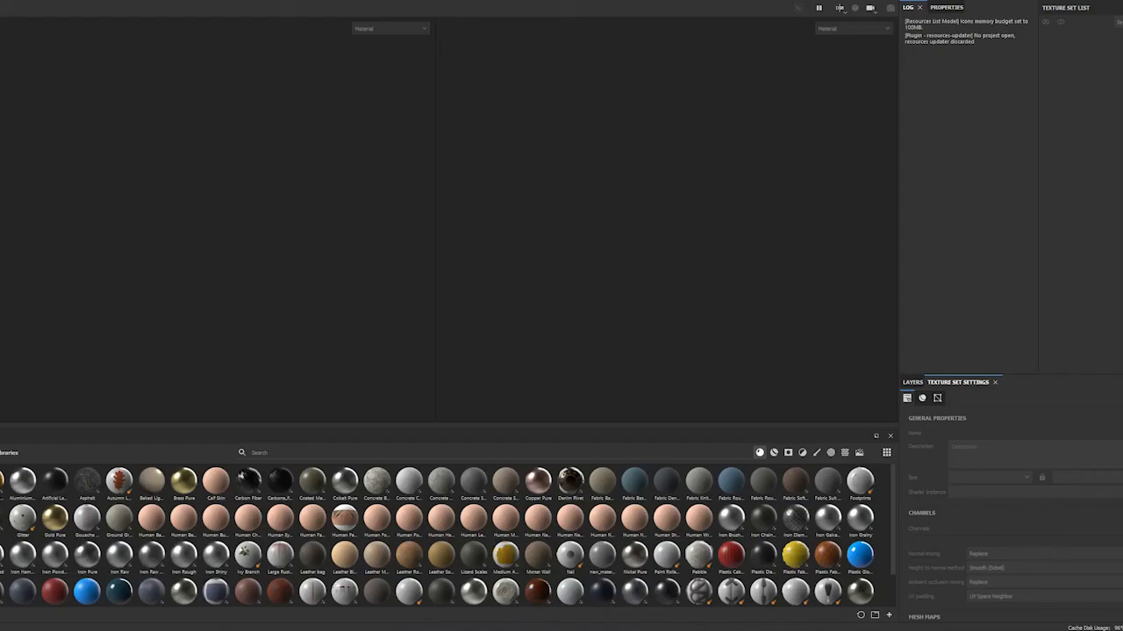
Create a new texturing project in Substance 3D Painter from KATANA LP_UV_modified_tutorial at a document resolution of 2048
{"action": "left_click", "coordinate": [0, 0]}
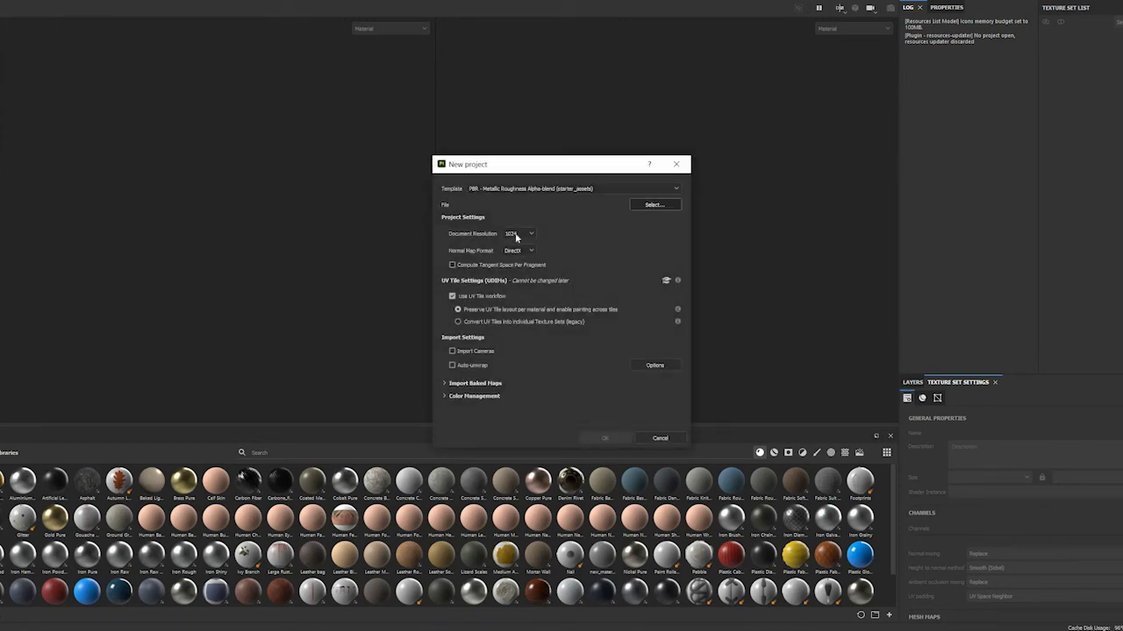
{"action": "left_click", "coordinate": [518, 235]}
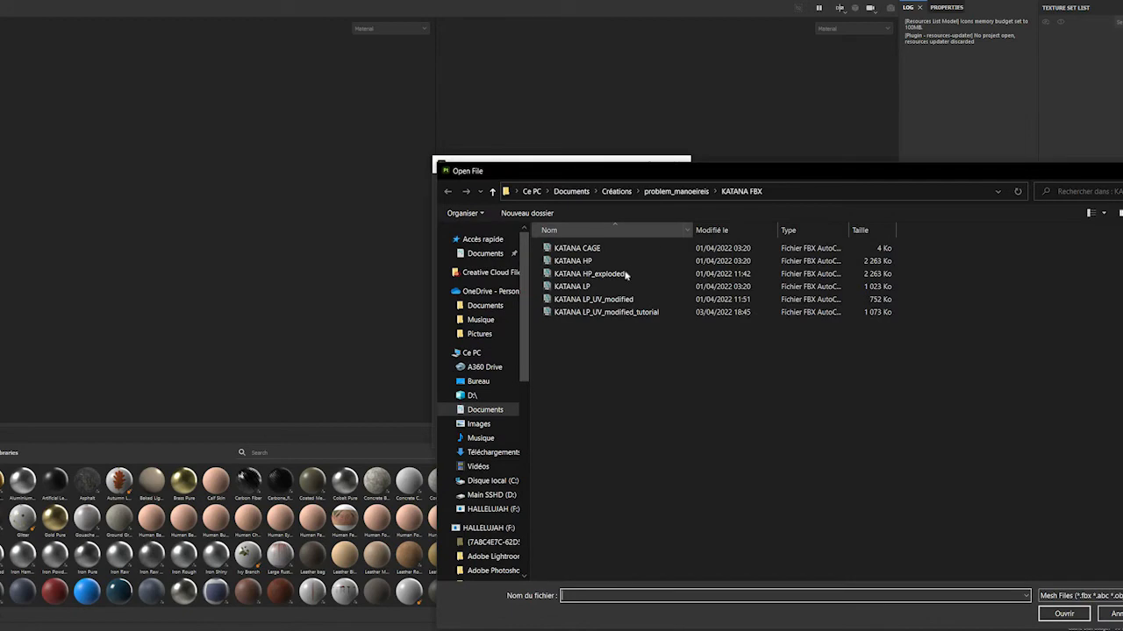
{"action": "left_click", "coordinate": [649, 313]}
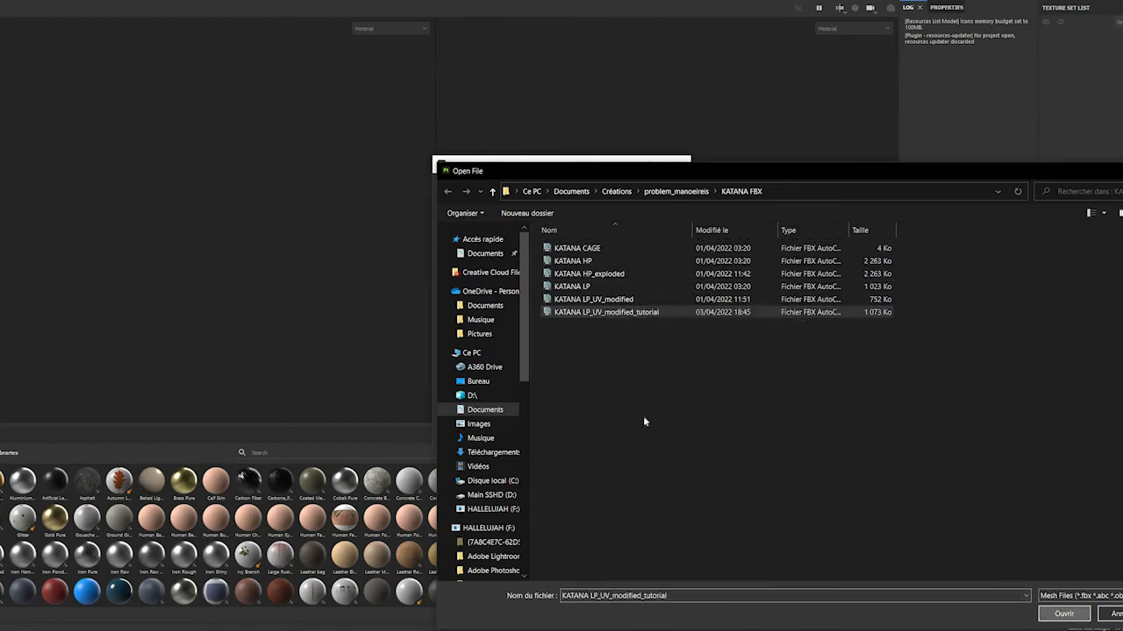
{"action": "key", "text": "Return"}
{"action": "left_click", "coordinate": [605, 438]}
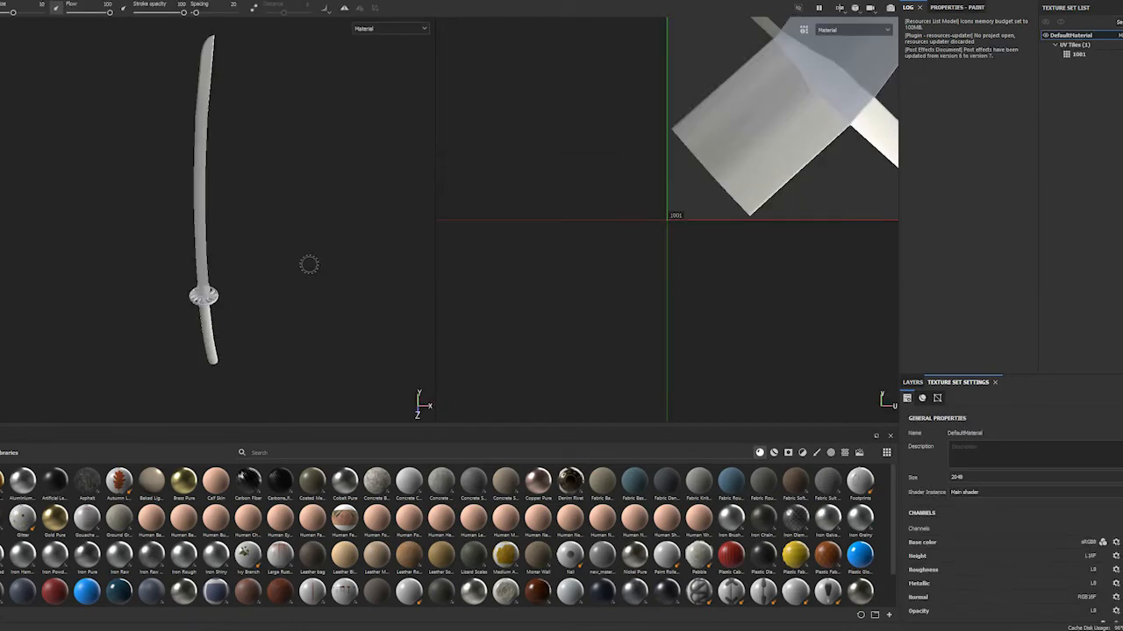
Open the mesh map baking settings for the katana's texture set and set the output size to 2048
{"action": "scroll", "coordinate": [613, 184], "scroll_direction": "down", "scroll_amount": 4}
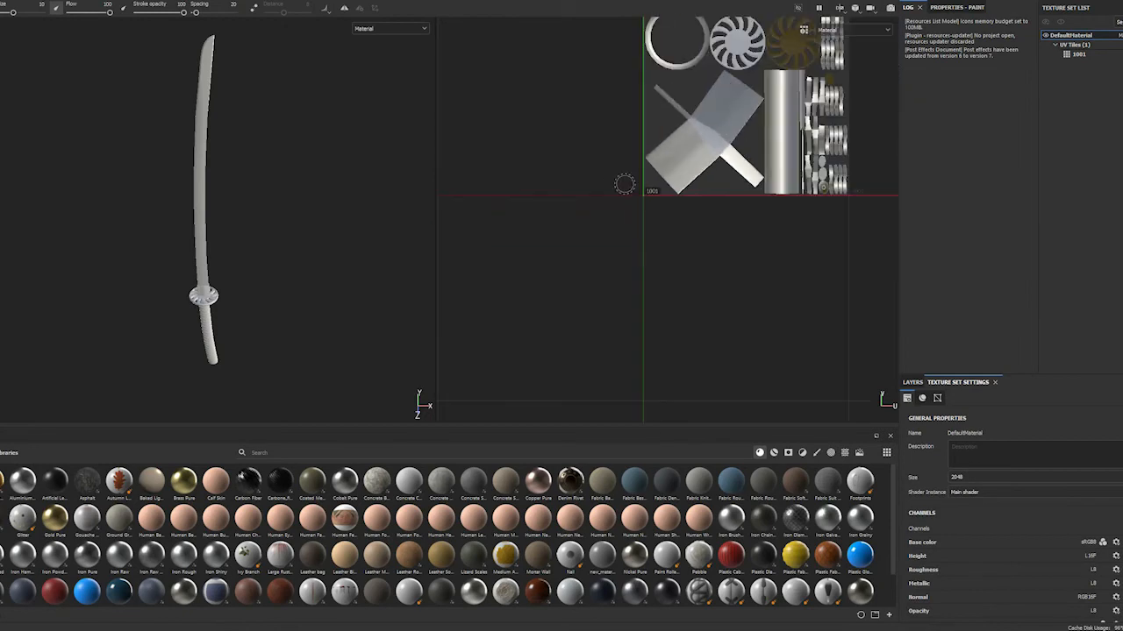
{"action": "scroll", "coordinate": [231, 255], "scroll_direction": "up", "scroll_amount": 3}
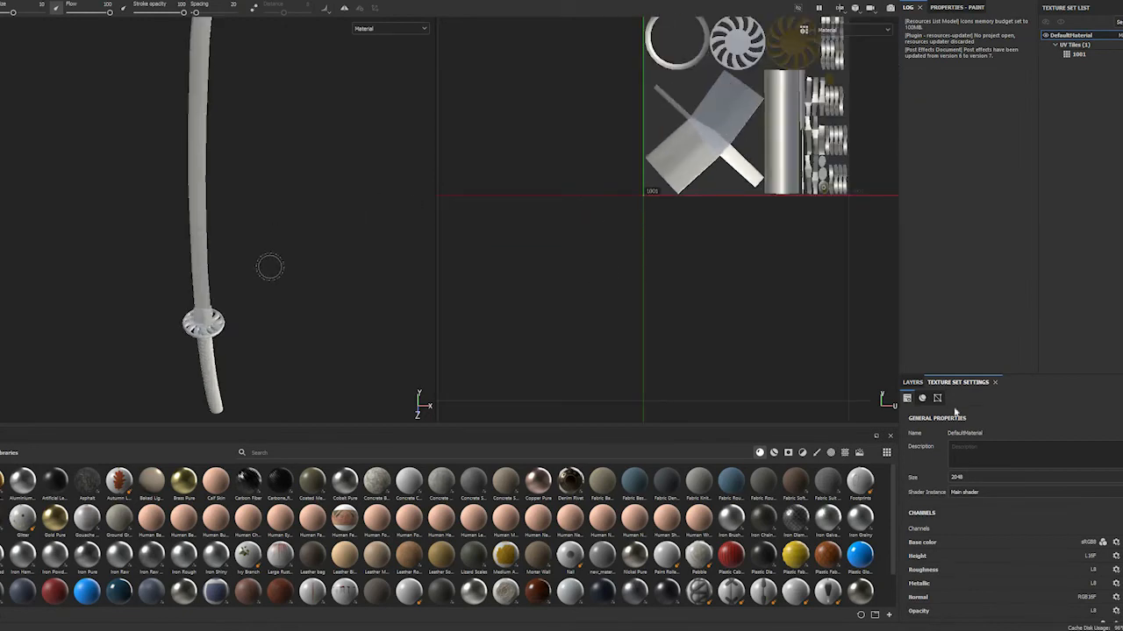
{"action": "left_click", "coordinate": [913, 383]}
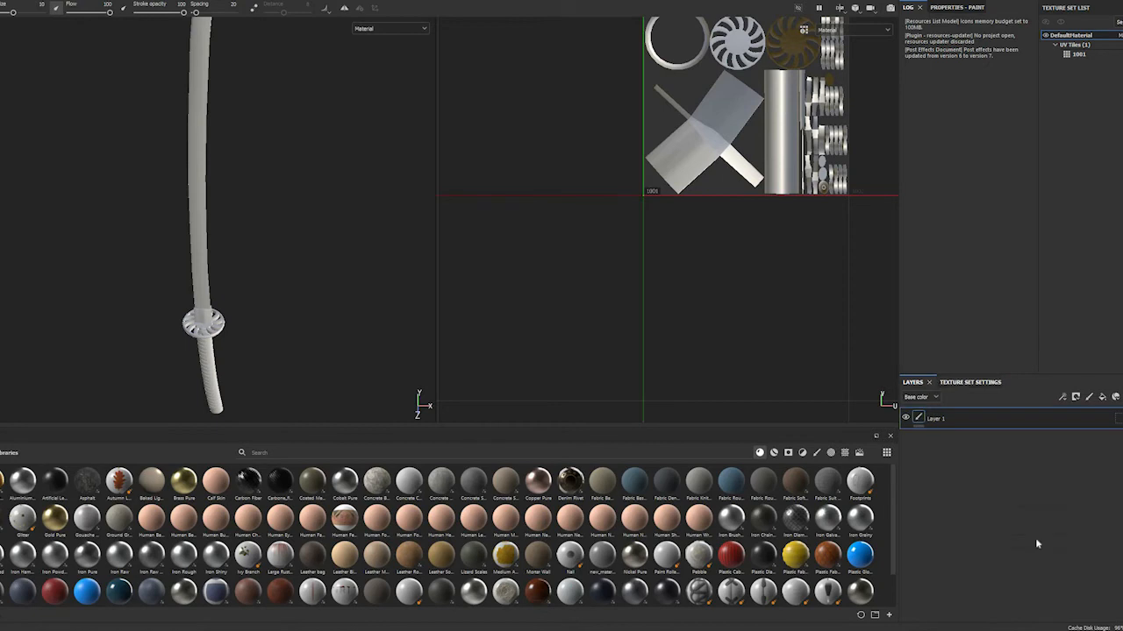
{"action": "left_click", "coordinate": [970, 382]}
{"action": "left_click", "coordinate": [921, 399]}
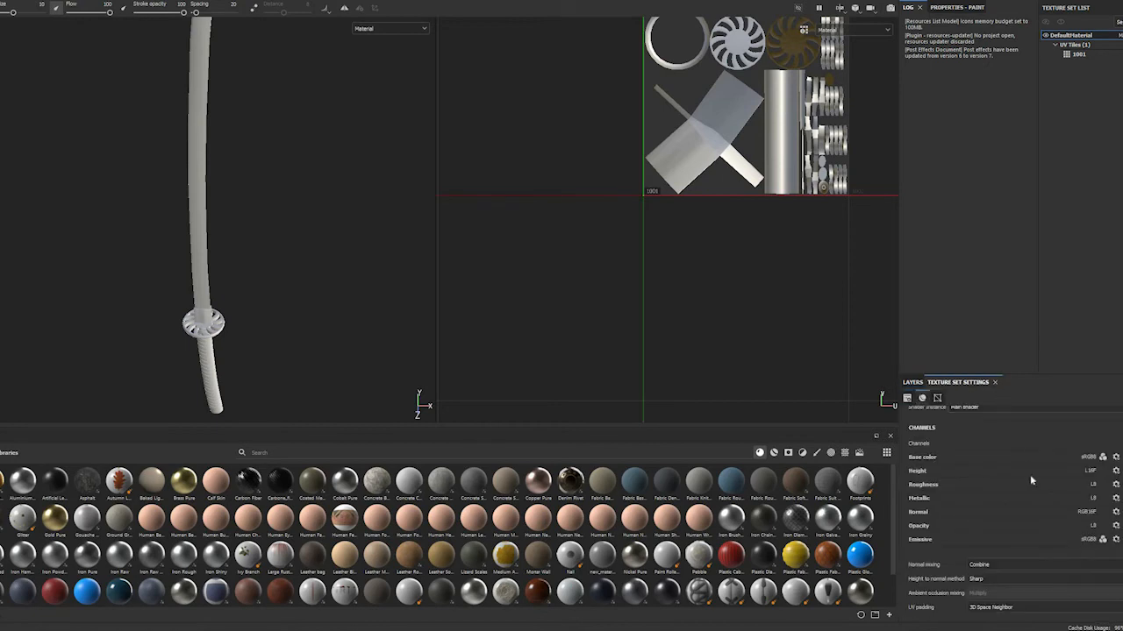
{"action": "scroll", "coordinate": [1103, 530], "scroll_direction": "down", "scroll_amount": 3}
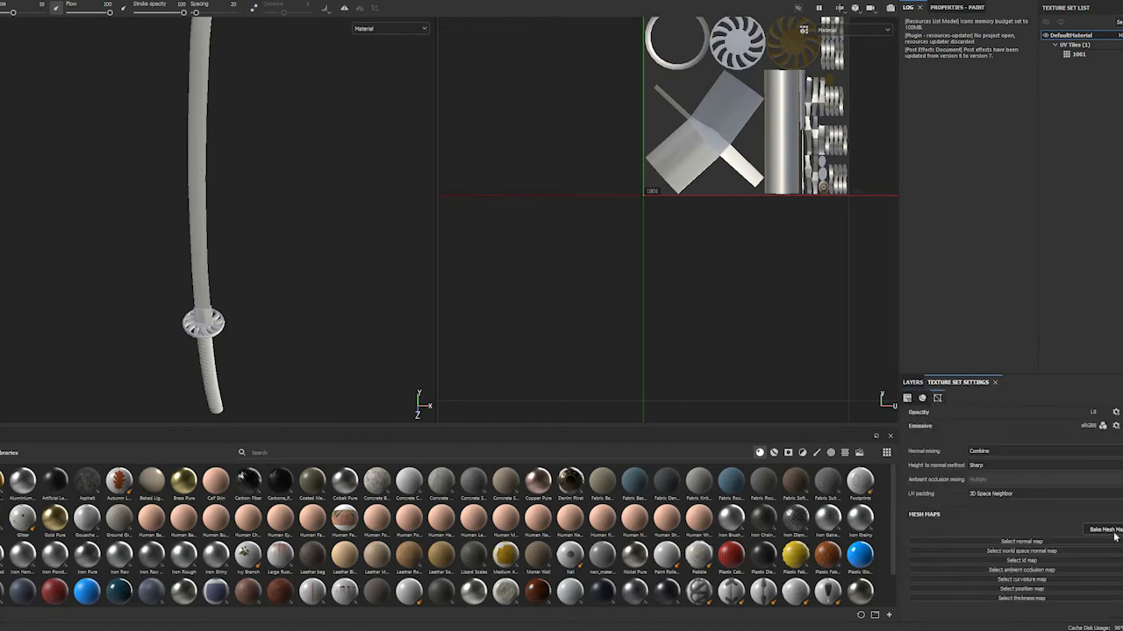
{"action": "left_click", "coordinate": [1104, 530]}
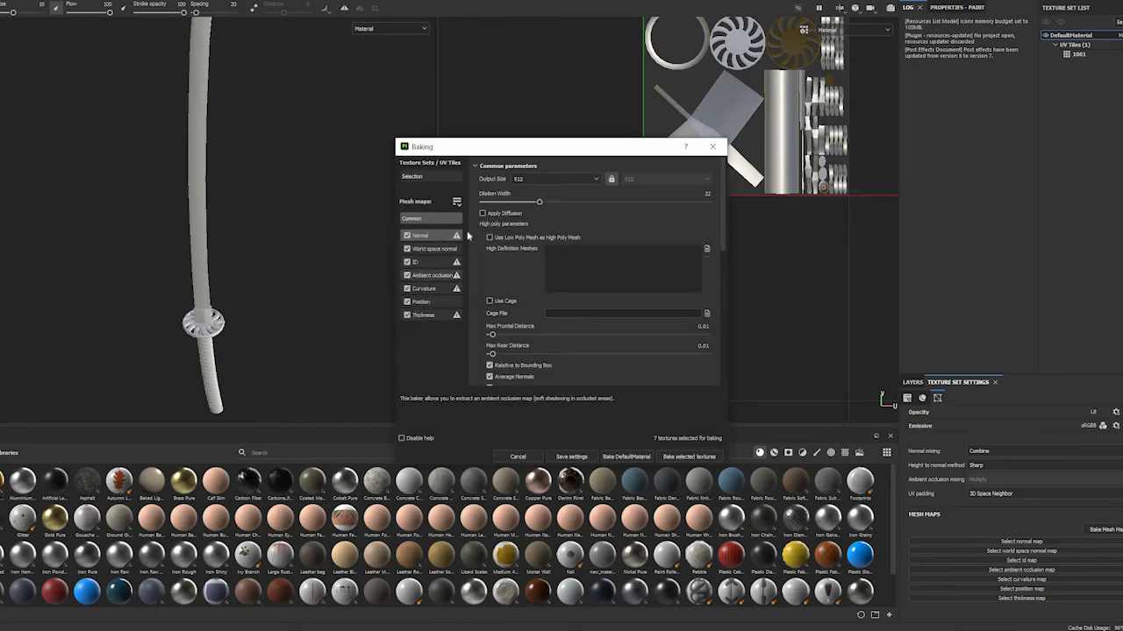
{"action": "left_click", "coordinate": [589, 180]}
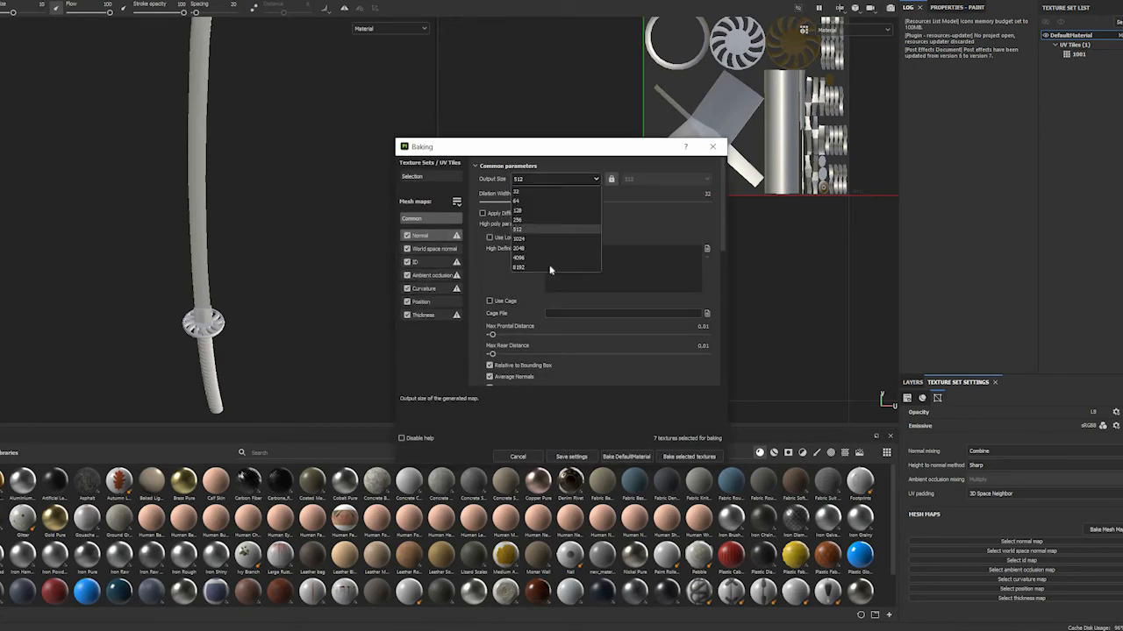
{"action": "left_click", "coordinate": [526, 248]}
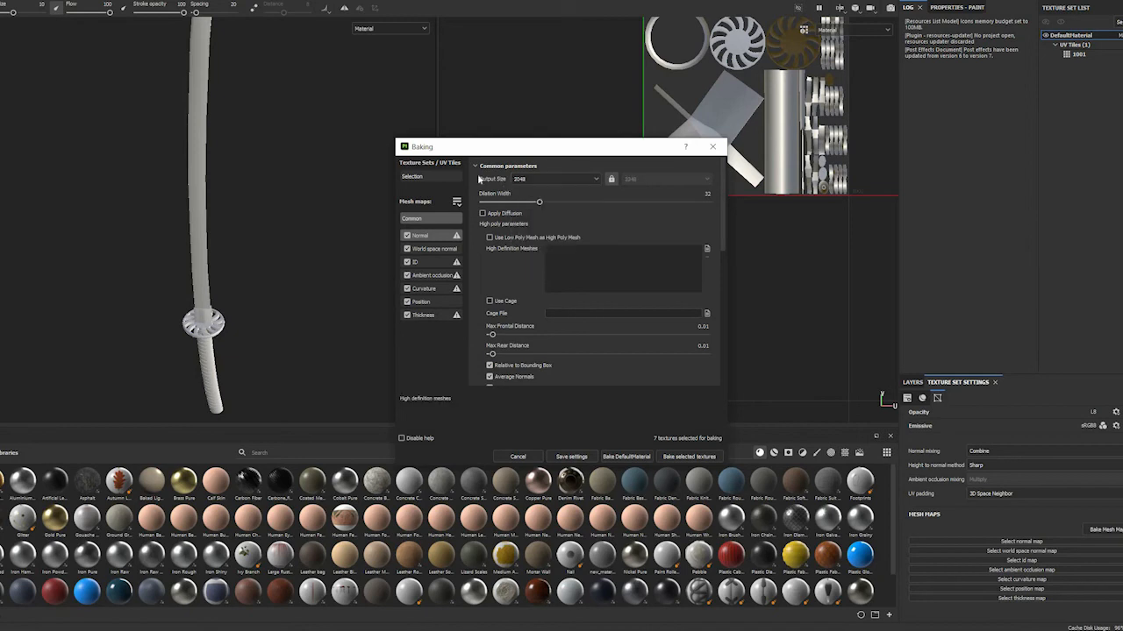
Load KATANA HP from the KATANA FBX folder as the high definition mesh for baking
{"action": "left_click", "coordinate": [707, 249]}
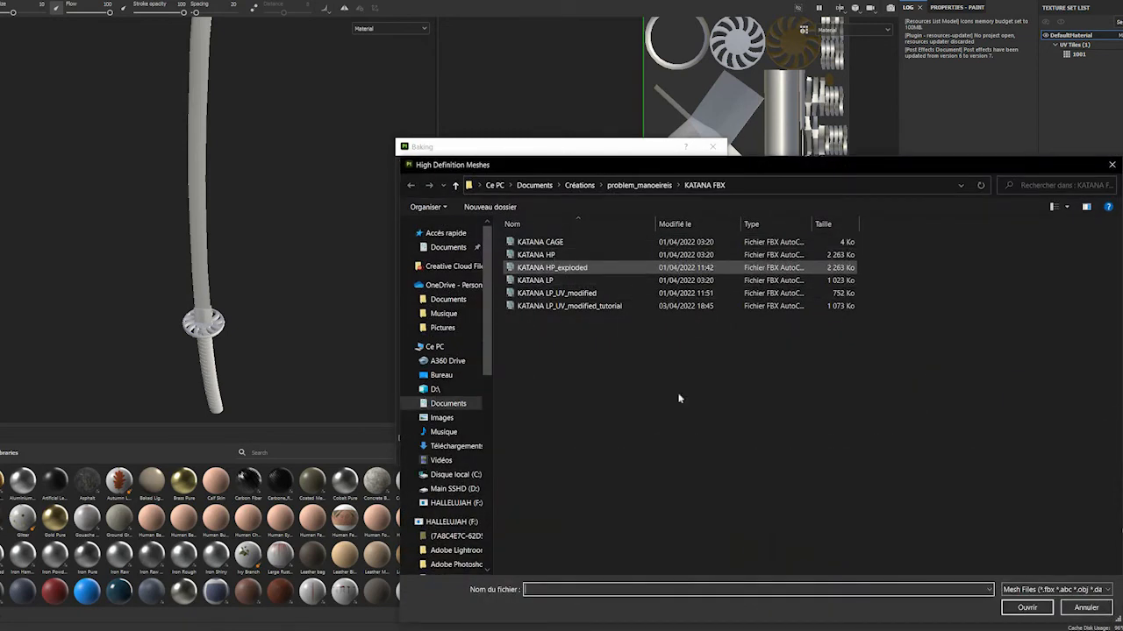
{"action": "left_click", "coordinate": [554, 255]}
{"action": "left_click", "coordinate": [1027, 606]}
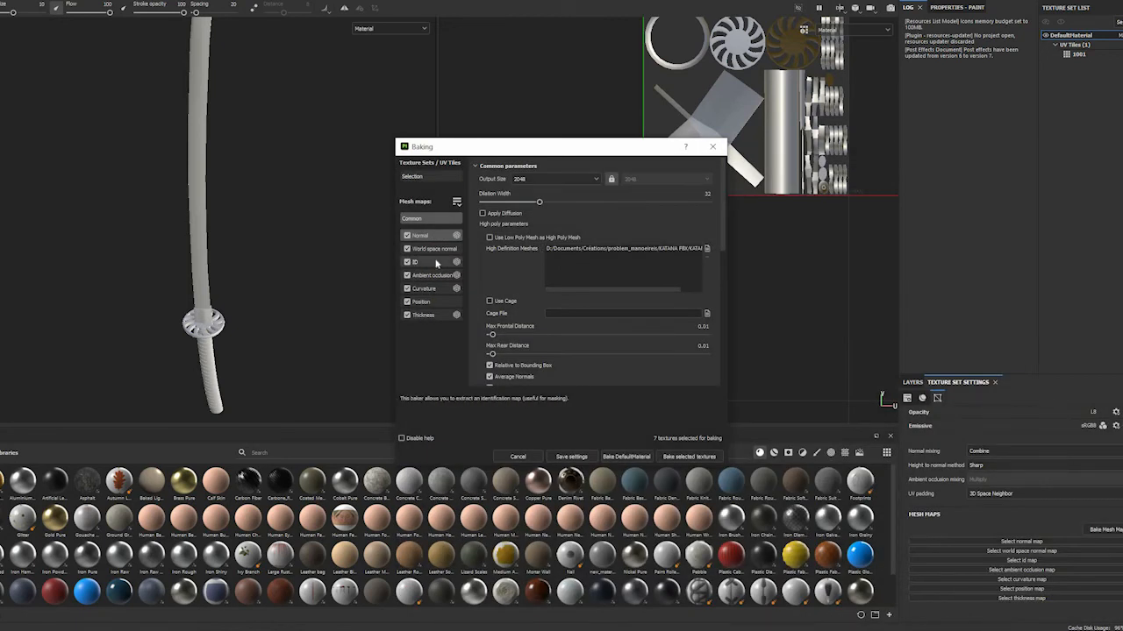
Set the ID baker's color source to Vertex Color
{"action": "left_click", "coordinate": [437, 263]}
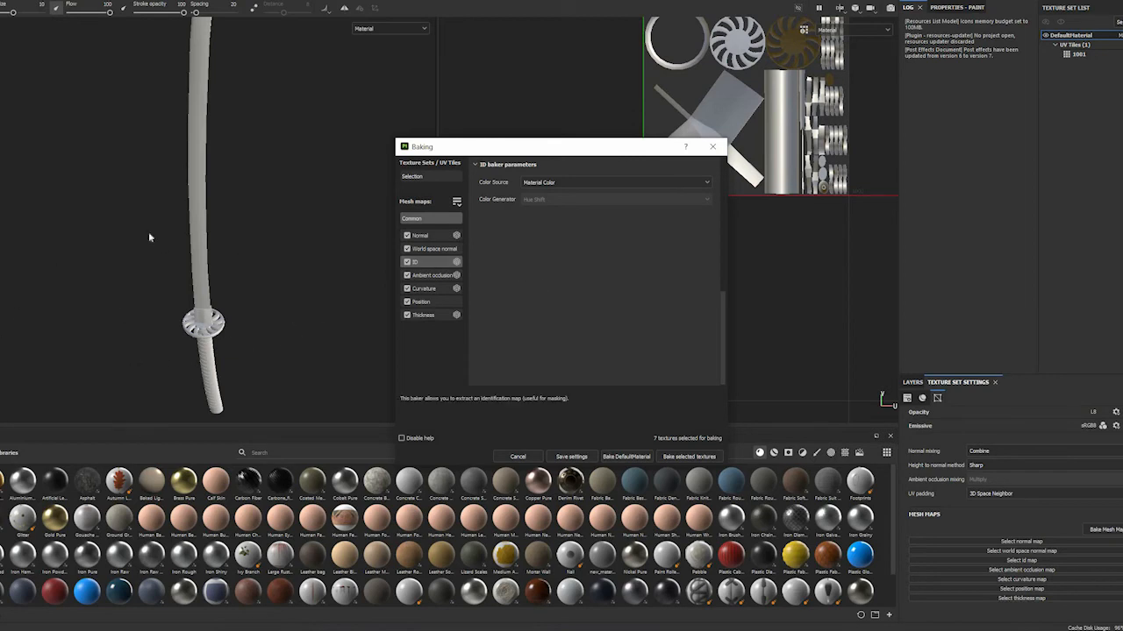
{"action": "left_click", "coordinate": [609, 185]}
{"action": "left_click", "coordinate": [611, 194]}
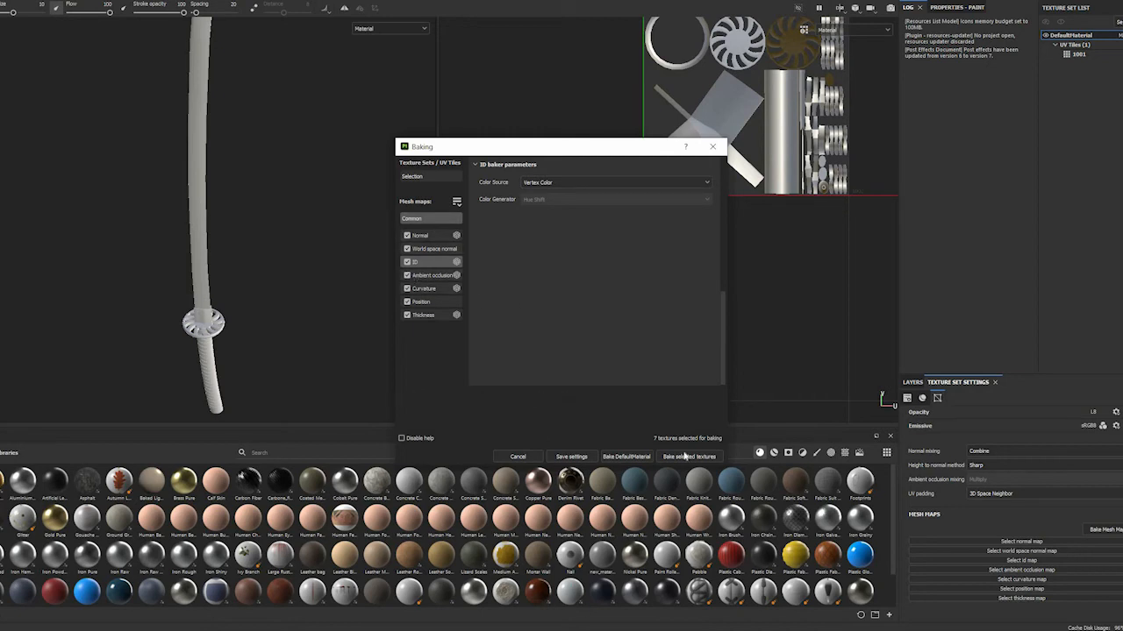
Bake all the selected mesh maps, from Normal to Thickness, for tile 1001 of the DefaultMaterial texture set
{"action": "left_click", "coordinate": [421, 176]}
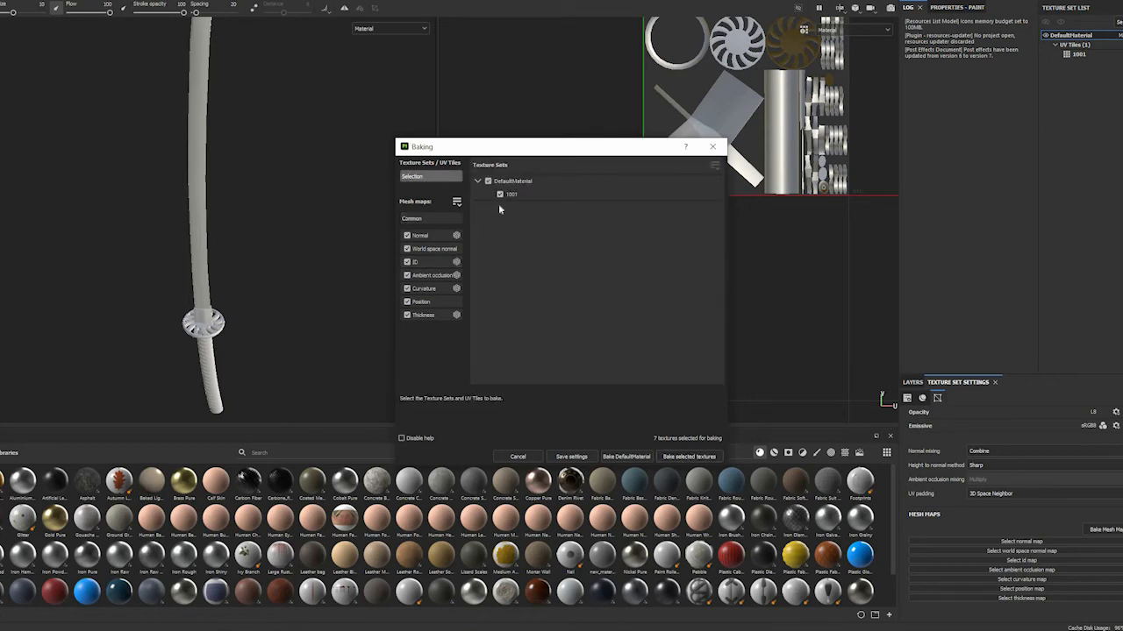
{"action": "left_click", "coordinate": [454, 233]}
{"action": "scroll", "coordinate": [541, 237], "scroll_direction": "down", "scroll_amount": 3}
{"action": "scroll", "coordinate": [541, 237], "scroll_direction": "up", "scroll_amount": 1}
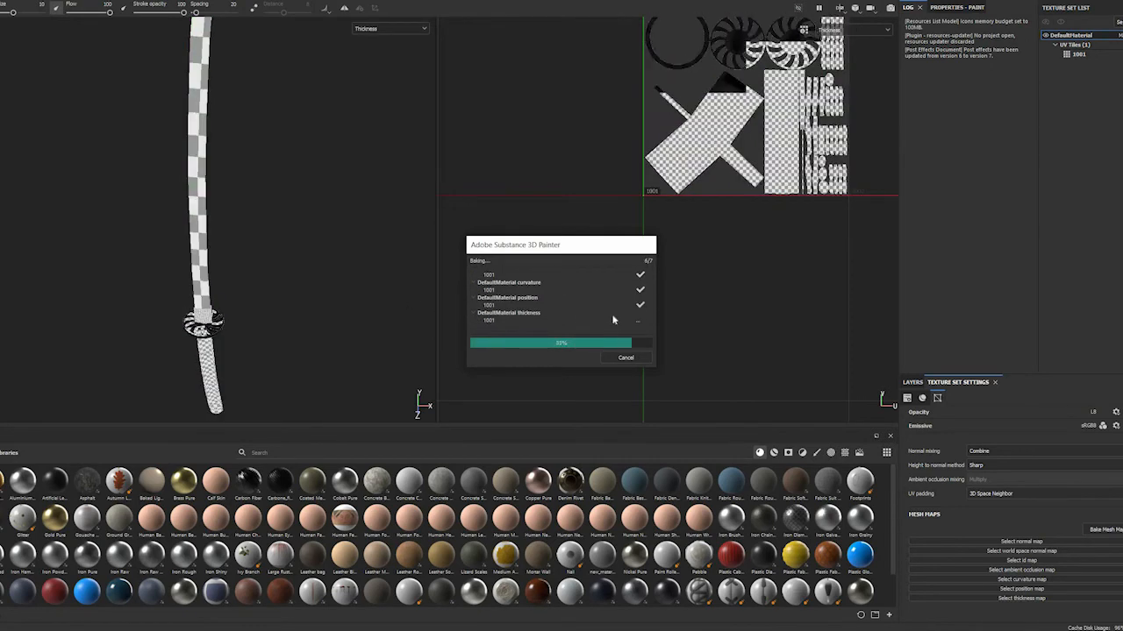
{"action": "left_click", "coordinate": [625, 358]}
Examine the baked result on the katana's guard, collar, handle wraps and blade for baking artifacts
{"action": "scroll", "coordinate": [222, 353], "scroll_direction": "down", "scroll_amount": 3}
{"action": "scroll", "coordinate": [229, 333], "scroll_direction": "up", "scroll_amount": 8}
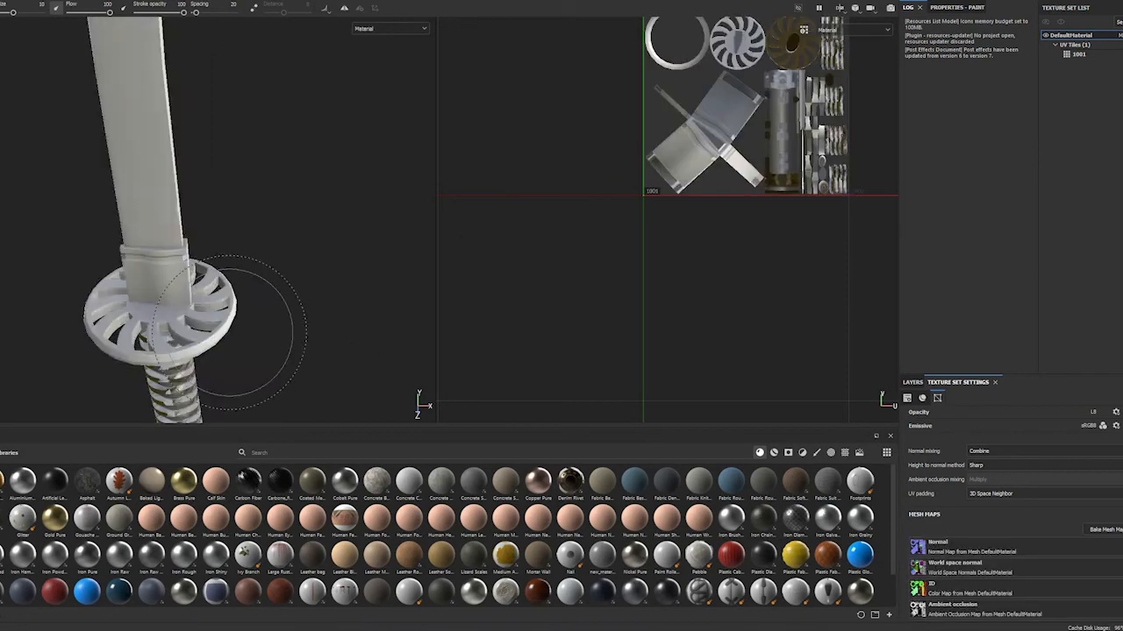
{"action": "scroll", "coordinate": [230, 334], "scroll_direction": "up", "scroll_amount": 4}
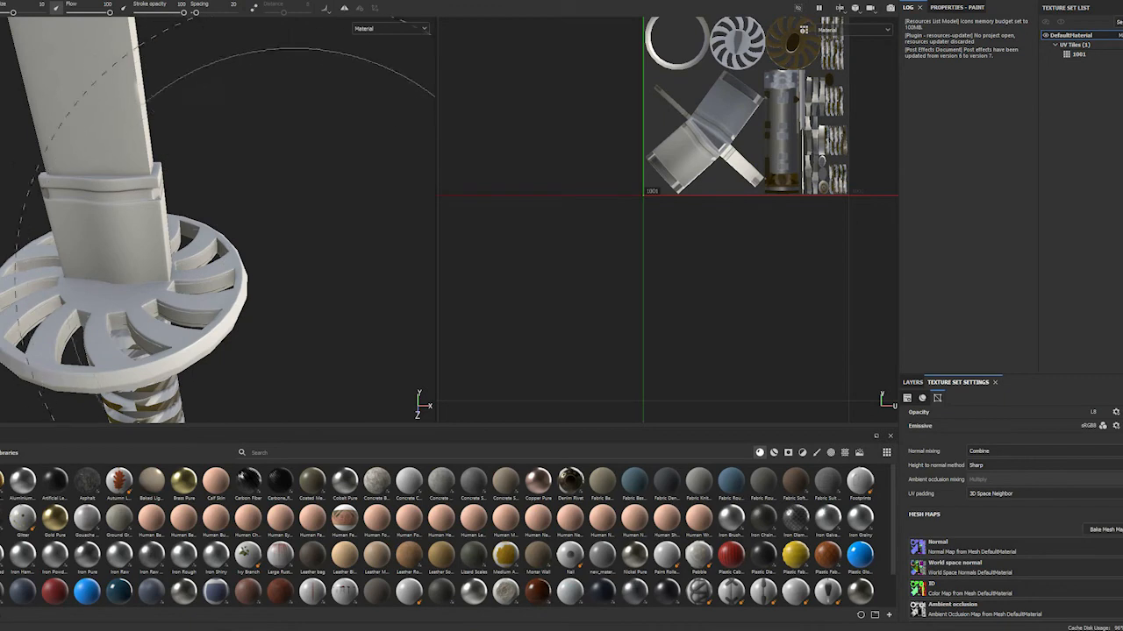
{"action": "left_click_drag", "start_coordinate": [66, 176], "coordinate": [146, 230], "text": "alt"}
{"action": "middle_click_drag", "start_coordinate": [147, 230], "coordinate": [159, 373], "text": "alt"}
{"action": "left_click_drag", "start_coordinate": [159, 373], "coordinate": [169, 348], "text": "alt"}
{"action": "middle_click_drag", "start_coordinate": [169, 348], "coordinate": [150, 399], "text": "alt"}
{"action": "scroll", "coordinate": [271, 270], "scroll_direction": "up", "scroll_amount": 5}
{"action": "left_click_drag", "start_coordinate": [283, 253], "coordinate": [276, 307], "text": "alt"}
{"action": "scroll", "coordinate": [263, 285], "scroll_direction": "down", "scroll_amount": 2}
{"action": "scroll", "coordinate": [263, 283], "scroll_direction": "up", "scroll_amount": 4}
{"action": "scroll", "coordinate": [264, 277], "scroll_direction": "down", "scroll_amount": 5}
{"action": "left_click_drag", "start_coordinate": [254, 158], "coordinate": [232, 431], "text": "alt"}
{"action": "scroll", "coordinate": [179, 250], "scroll_direction": "down", "scroll_amount": 8}
{"action": "scroll", "coordinate": [183, 253], "scroll_direction": "down", "scroll_amount": 3}
{"action": "middle_click_drag", "start_coordinate": [162, 114], "coordinate": [213, 323], "text": "alt"}
{"action": "mouse_move", "coordinate": [209, 250]}
{"action": "middle_mouse_down", "text": "alt"}
{"action": "mouse_move", "coordinate": [217, 372]}
{"action": "mouse_move", "coordinate": [202, 232]}
{"action": "middle_mouse_up", "text": "alt"}
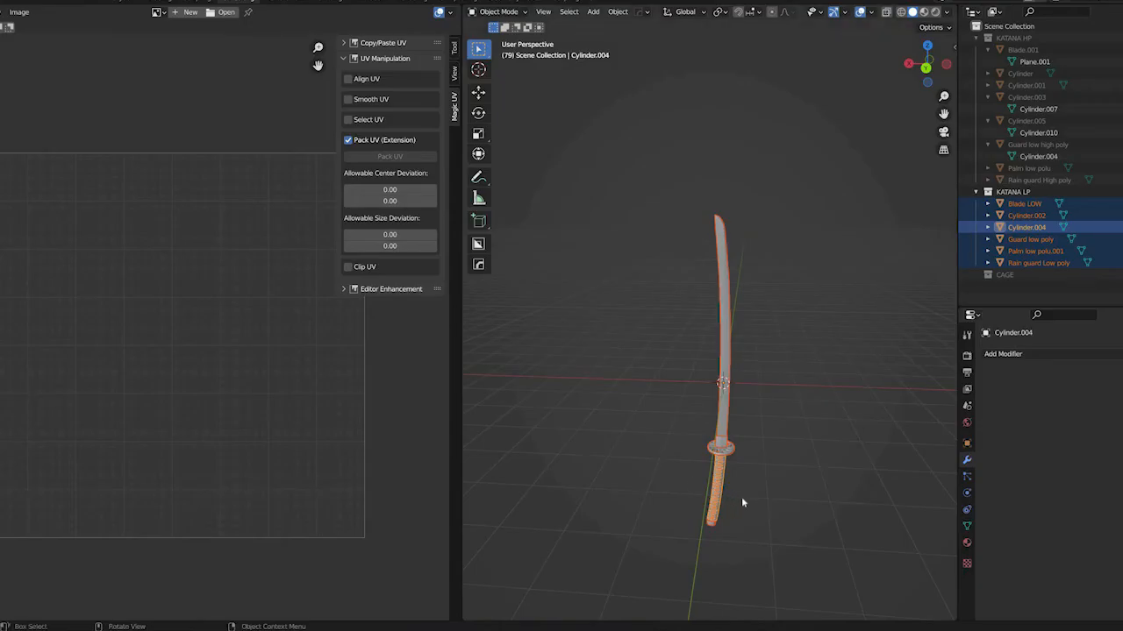
Switch to Blender and move the low-poly guard 1 m along the X axis, away from the sword
{"action": "scroll", "coordinate": [705, 374], "scroll_direction": "up", "scroll_amount": 5}
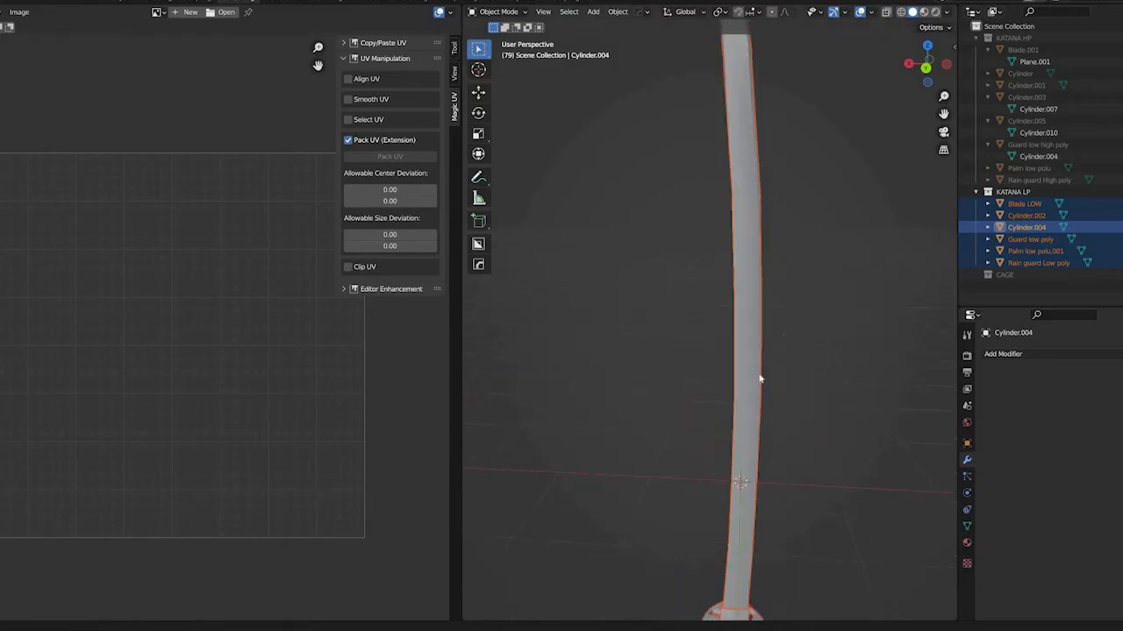
{"action": "scroll", "coordinate": [756, 363], "scroll_direction": "down", "scroll_amount": 5}
{"action": "left_click", "coordinate": [694, 388]}
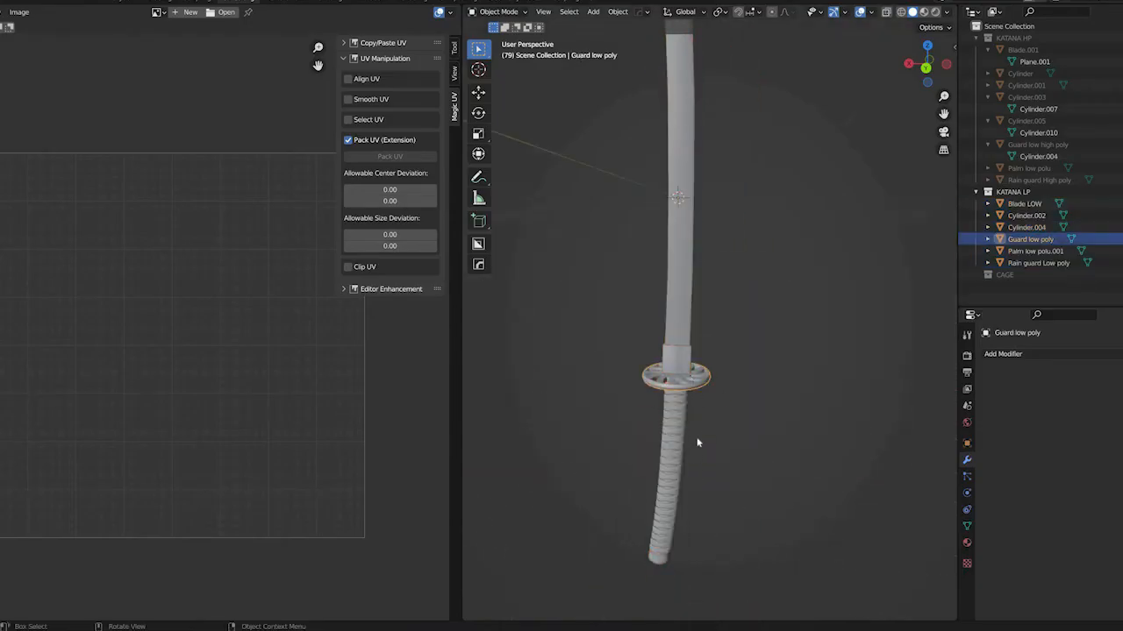
{"action": "middle_click_drag", "start_coordinate": [704, 412], "coordinate": [718, 415]}
{"action": "scroll", "coordinate": [724, 415], "scroll_direction": "down", "scroll_amount": 5}
{"action": "scroll", "coordinate": [724, 415], "scroll_direction": "up", "scroll_amount": 10}
{"action": "middle_click_drag", "start_coordinate": [746, 321], "coordinate": [741, 409]}
{"action": "middle_click_drag", "start_coordinate": [818, 415], "coordinate": [798, 422]}
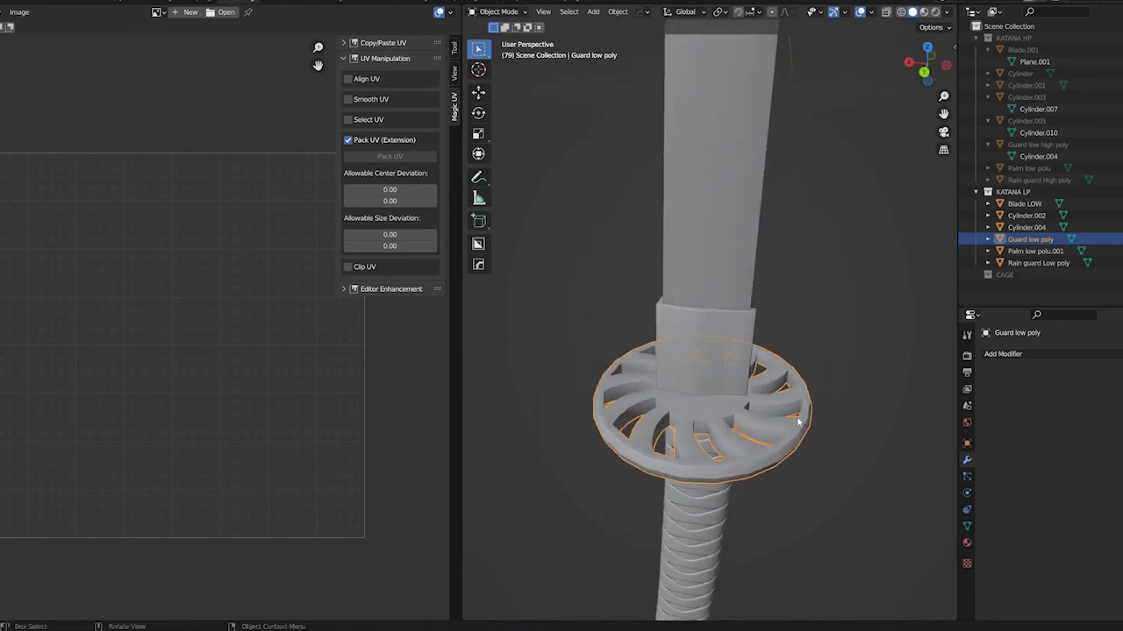
{"action": "key", "text": "g"}
{"action": "type", "text": "x"}
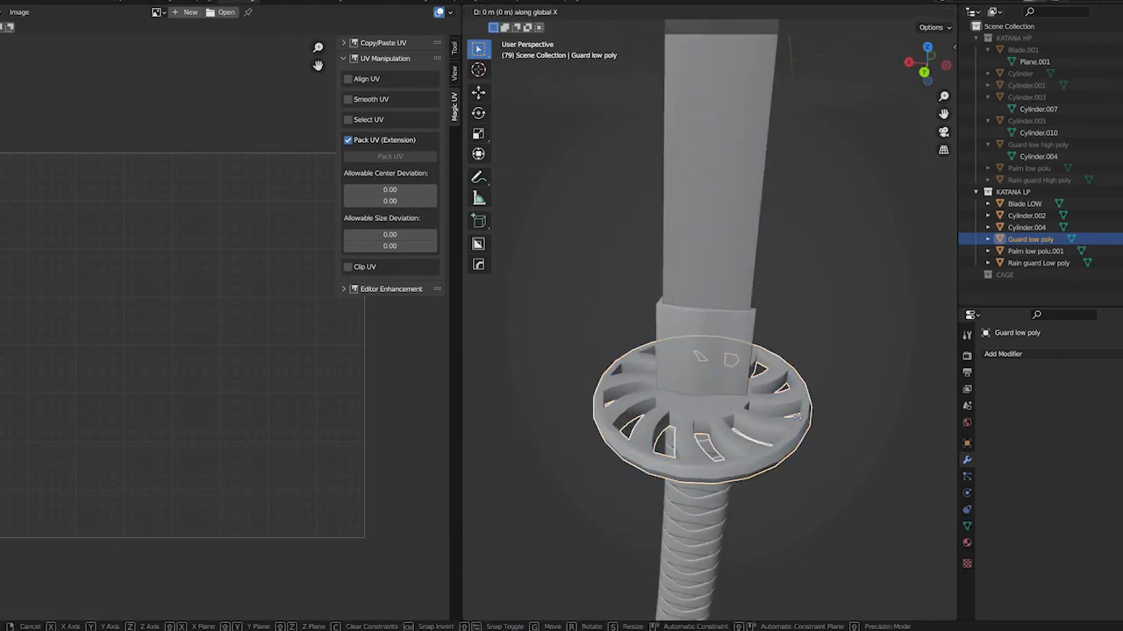
{"action": "type", "text": "1"}
{"action": "key", "text": "Return"}
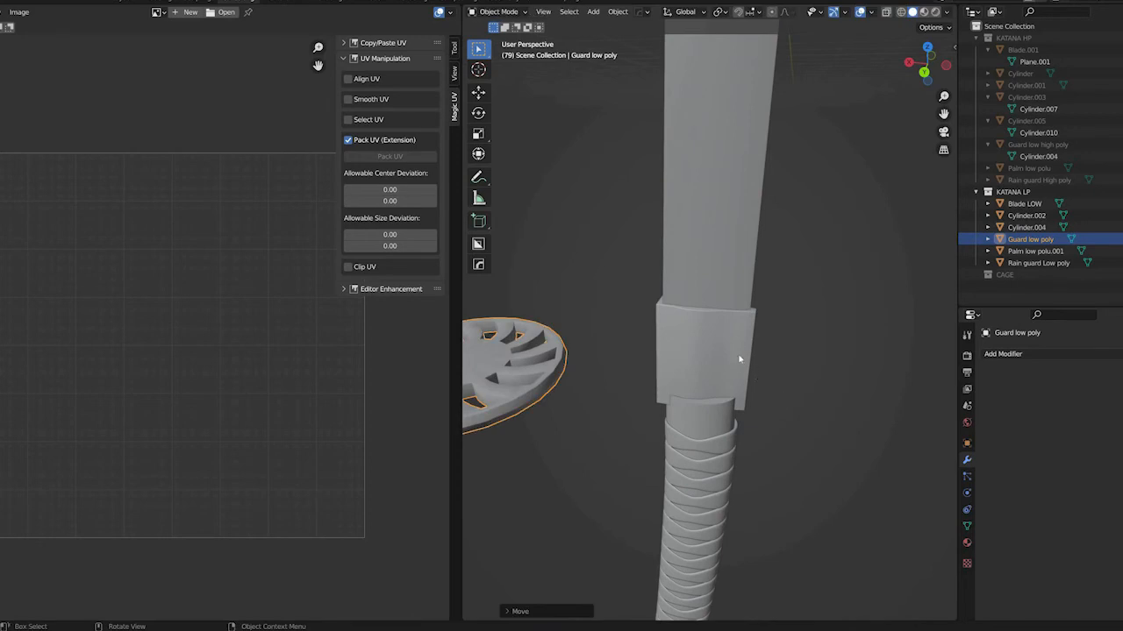
Move the low-poly rain guard 2 m along the X axis
{"action": "left_click", "coordinate": [740, 359]}
{"action": "type", "text": "g"}
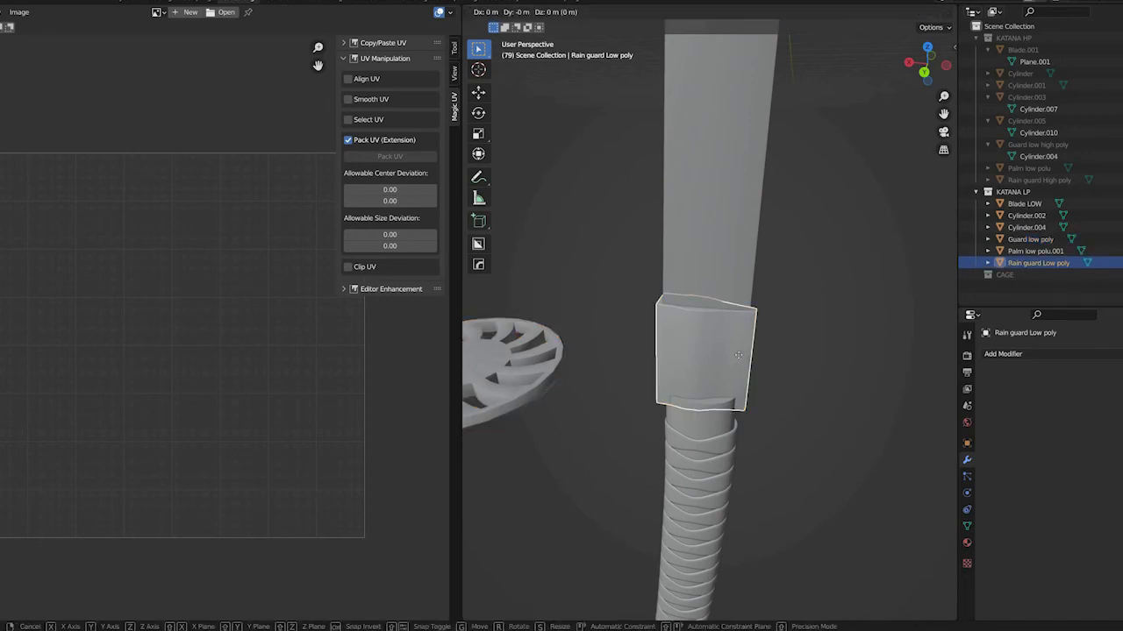
{"action": "type", "text": "x2"}
{"action": "key", "text": "Return"}
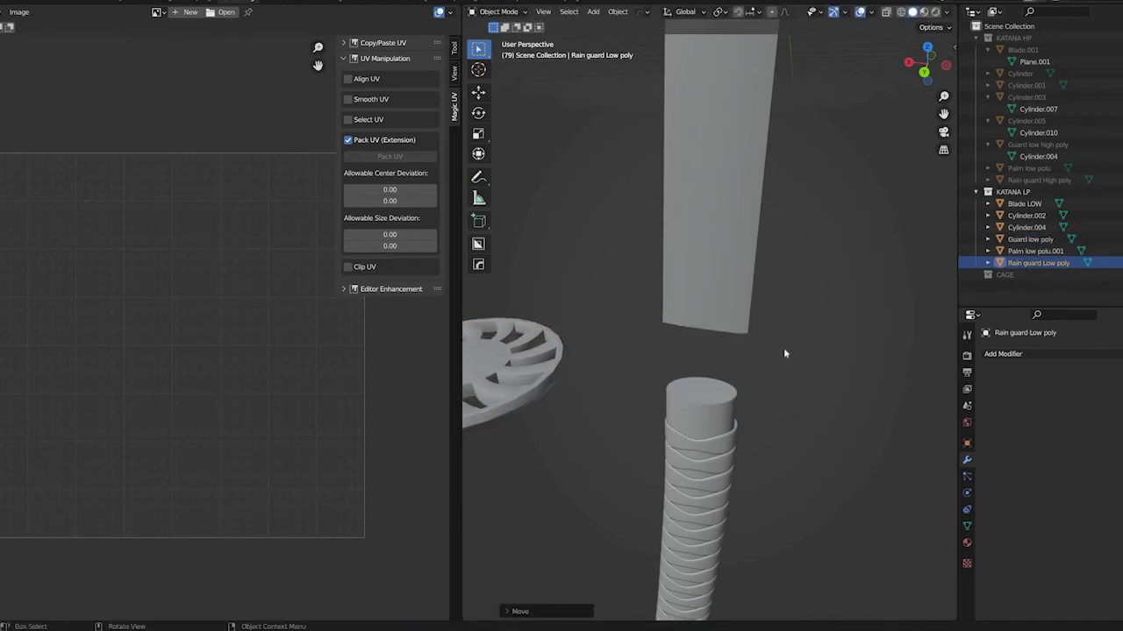
Select all the low-poly katana parts and export them as FBX, overwriting KATANA LP_UV_modified_tutorial.fbx
{"action": "scroll", "coordinate": [781, 348], "scroll_direction": "down", "scroll_amount": 5}
{"action": "middle_click_drag", "start_coordinate": [782, 348], "coordinate": [757, 358]}
{"action": "scroll", "coordinate": [786, 396], "scroll_direction": "up", "scroll_amount": 5}
{"action": "scroll", "coordinate": [757, 358], "scroll_direction": "down", "scroll_amount": 4}
{"action": "key", "text": "a"}
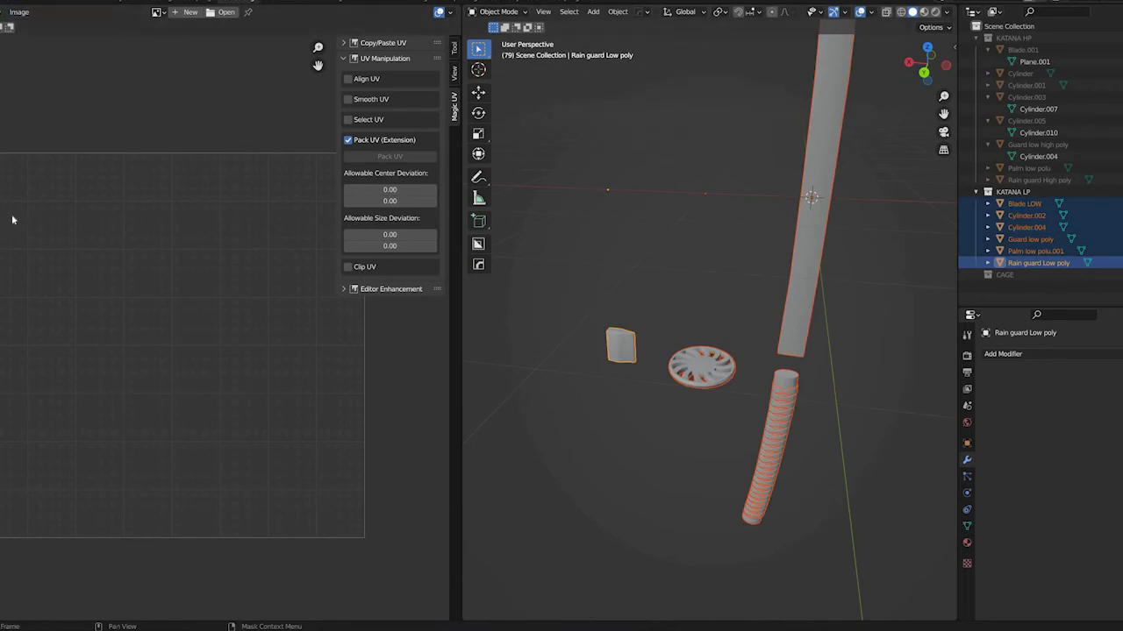
{"action": "key", "text": "F4"}
{"action": "mouse_move", "coordinate": [52, 168]}
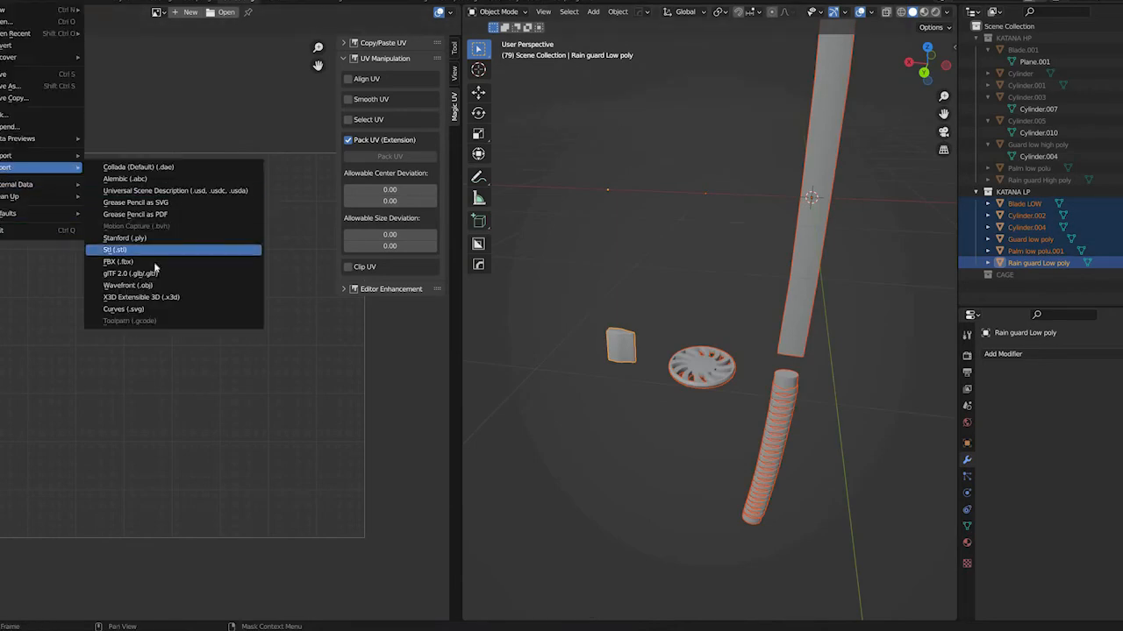
{"action": "left_click", "coordinate": [154, 262]}
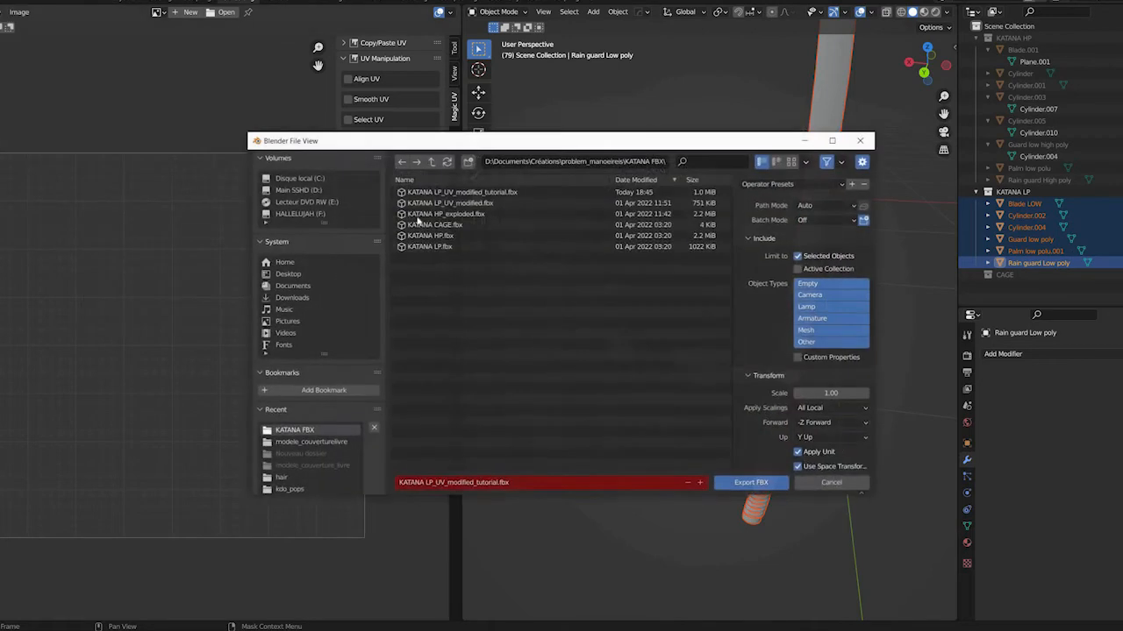
{"action": "left_click", "coordinate": [456, 192]}
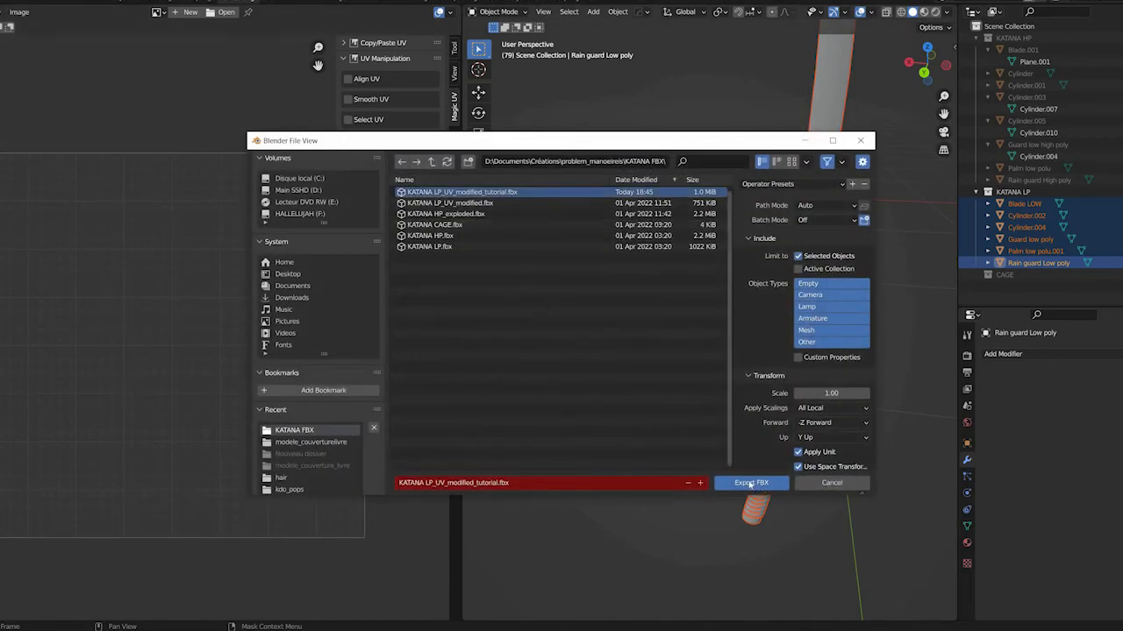
{"action": "left_click", "coordinate": [751, 484]}
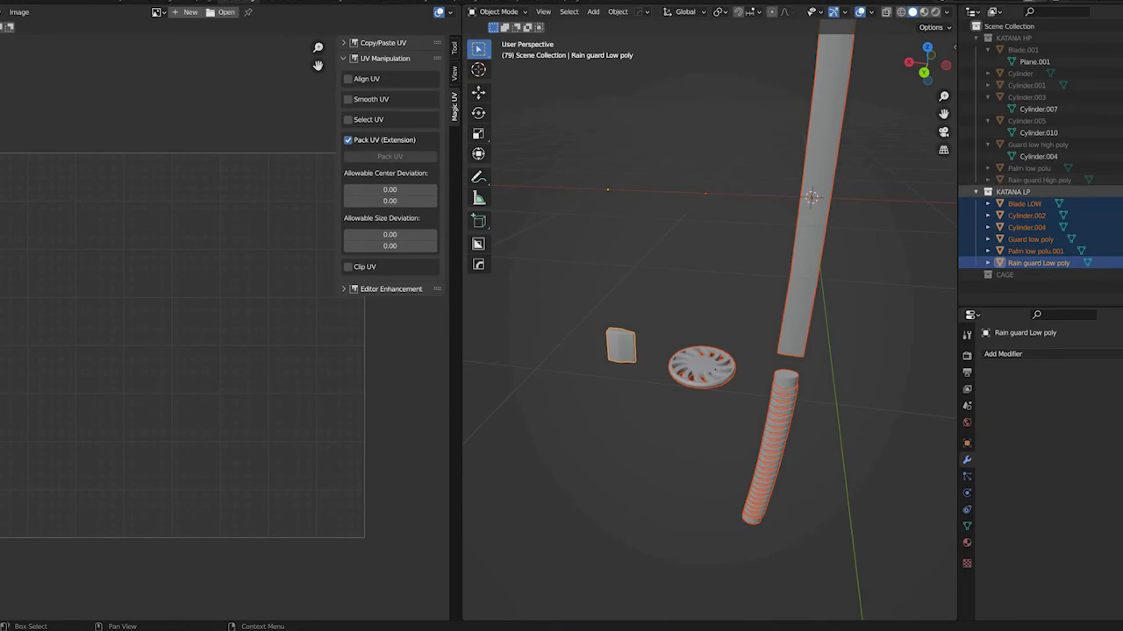
Show the high-poly collection instead of the low-poly one and move the high-poly guard along X by the low-poly guard's offset
{"action": "key", "text": "h"}
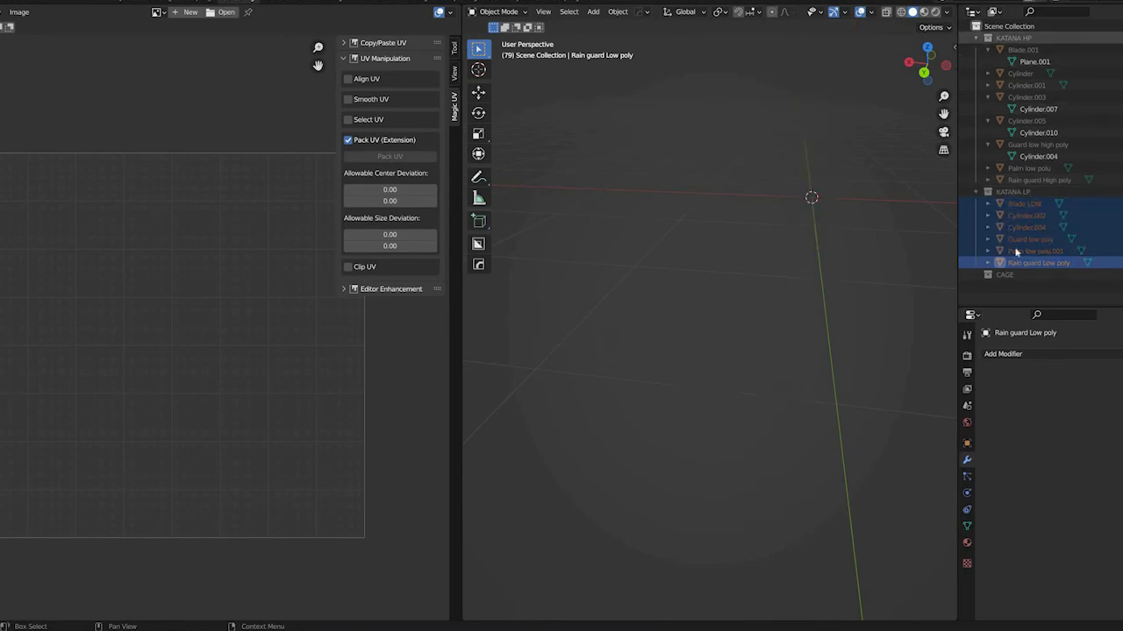
{"action": "left_click", "coordinate": [813, 388]}
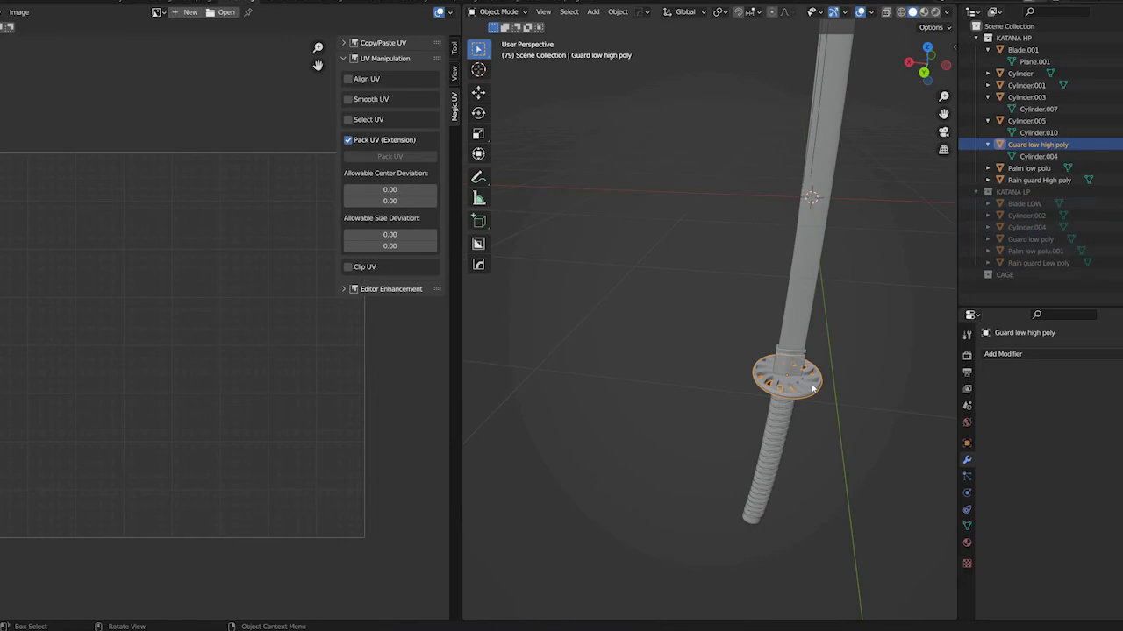
{"action": "key", "text": "g"}
{"action": "left_click", "coordinate": [740, 363]}
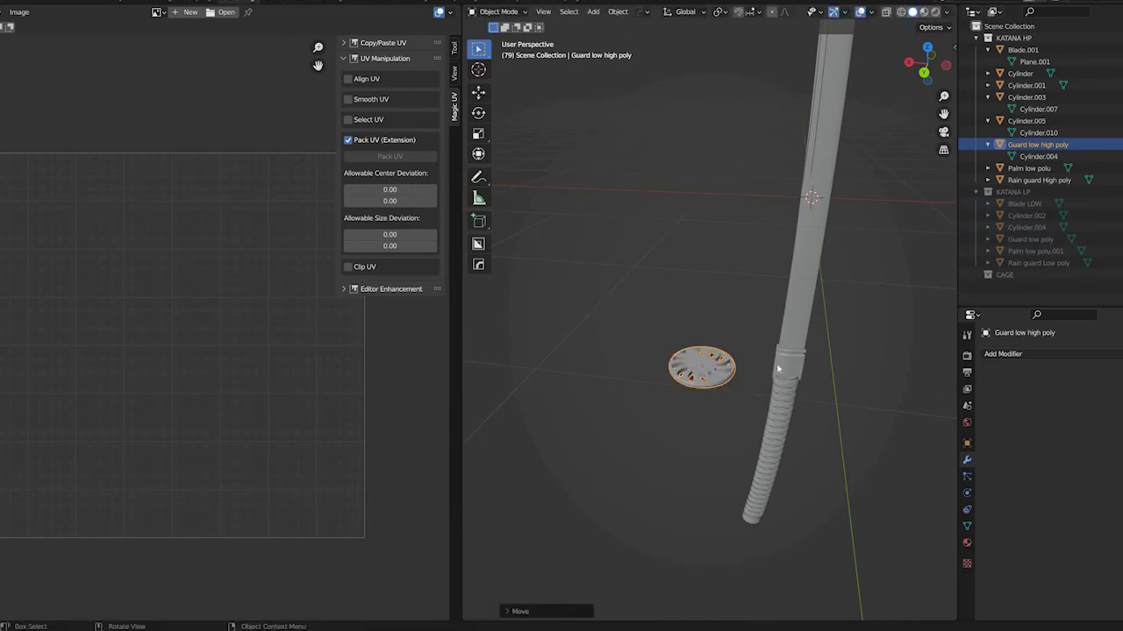
Move the high-poly rain guard along the X axis by the same distance as the low-poly rain guard
{"action": "left_click", "coordinate": [777, 369]}
{"action": "key", "text": "g"}
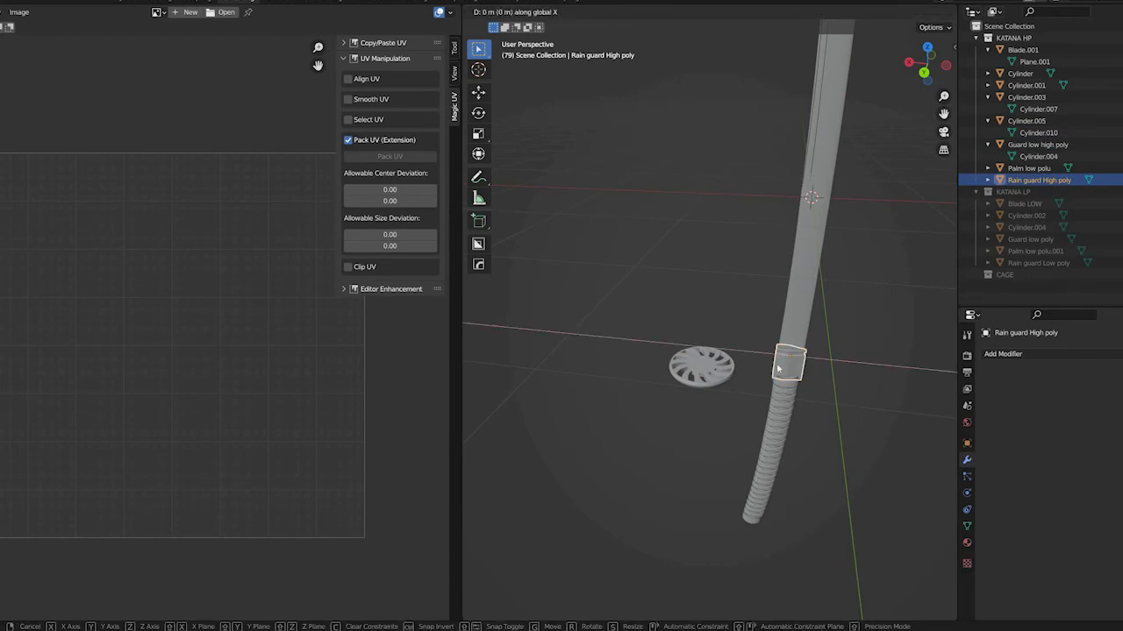
{"action": "left_click", "coordinate": [609, 345]}
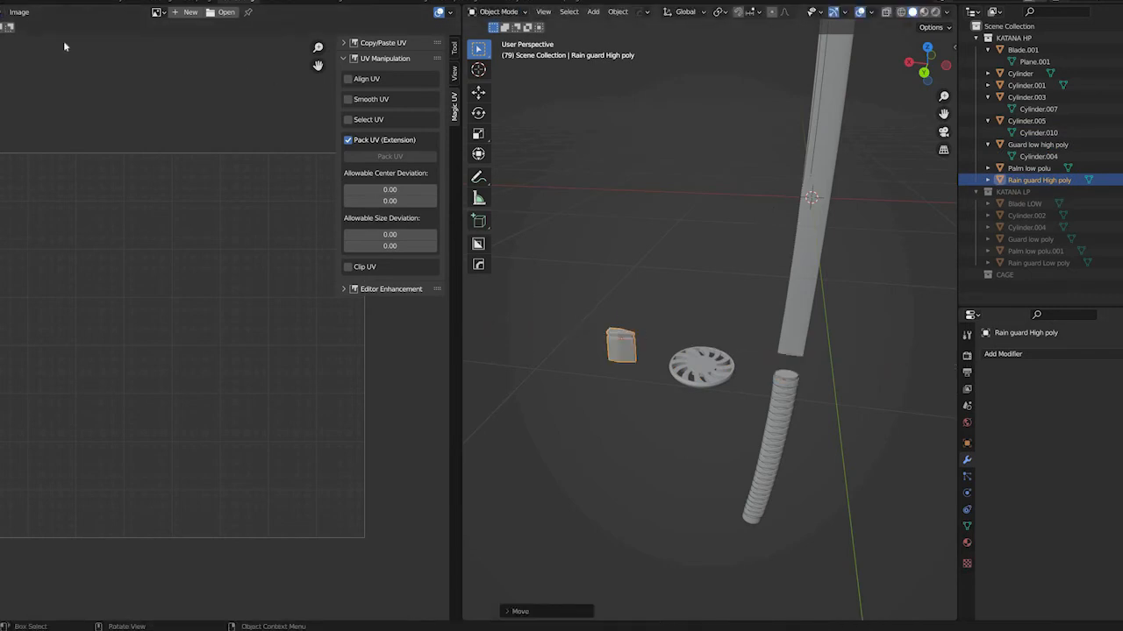
Select all the high-poly katana parts and export them as KATANA HP_exploded_tutorial.fbx
{"action": "key", "text": "a"}
{"action": "key", "text": "F4"}
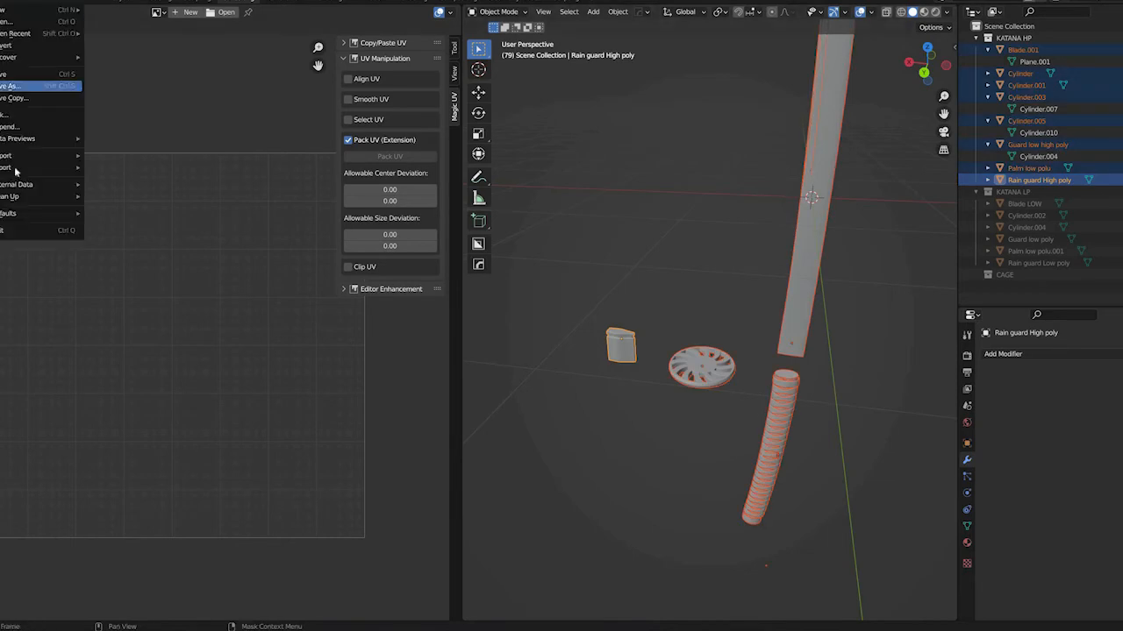
{"action": "mouse_move", "coordinate": [40, 168]}
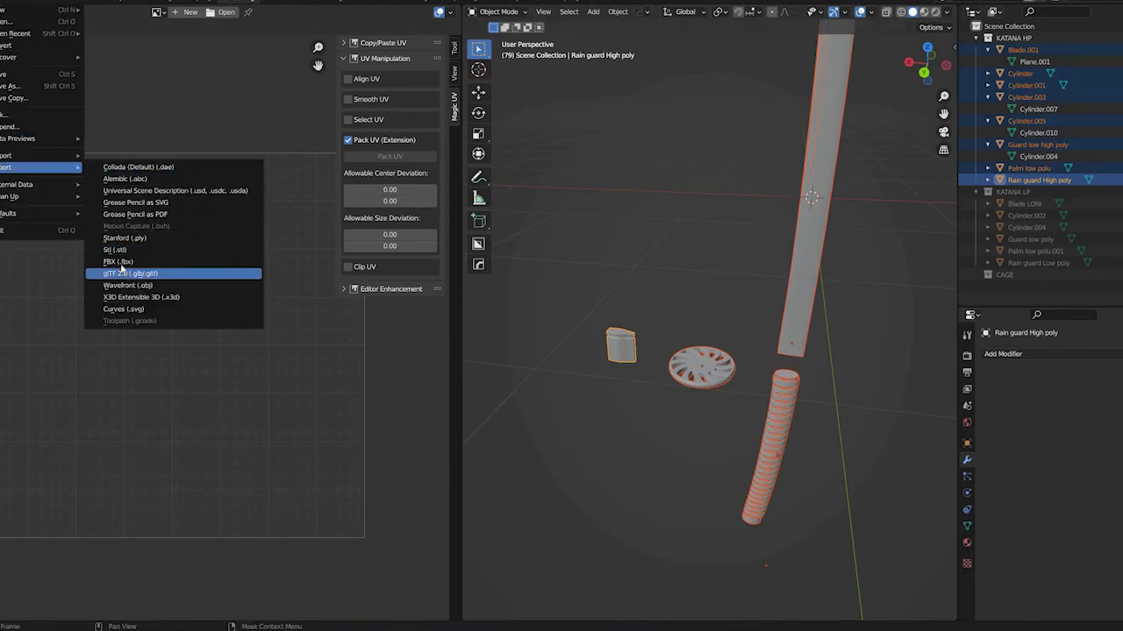
{"action": "left_click", "coordinate": [118, 261]}
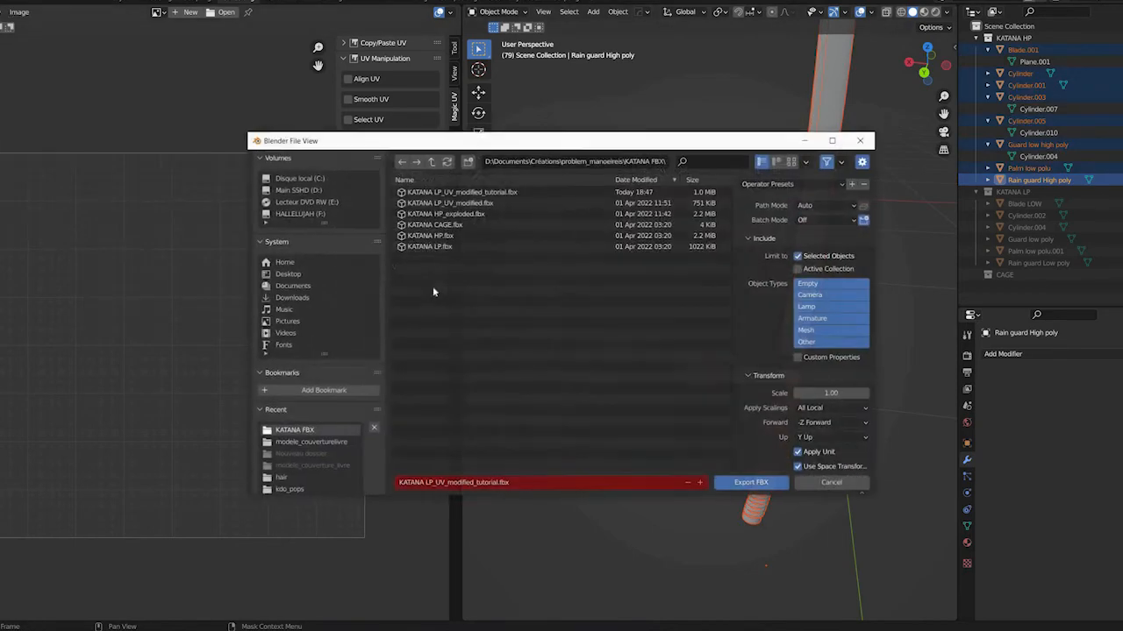
{"action": "left_click", "coordinate": [451, 214]}
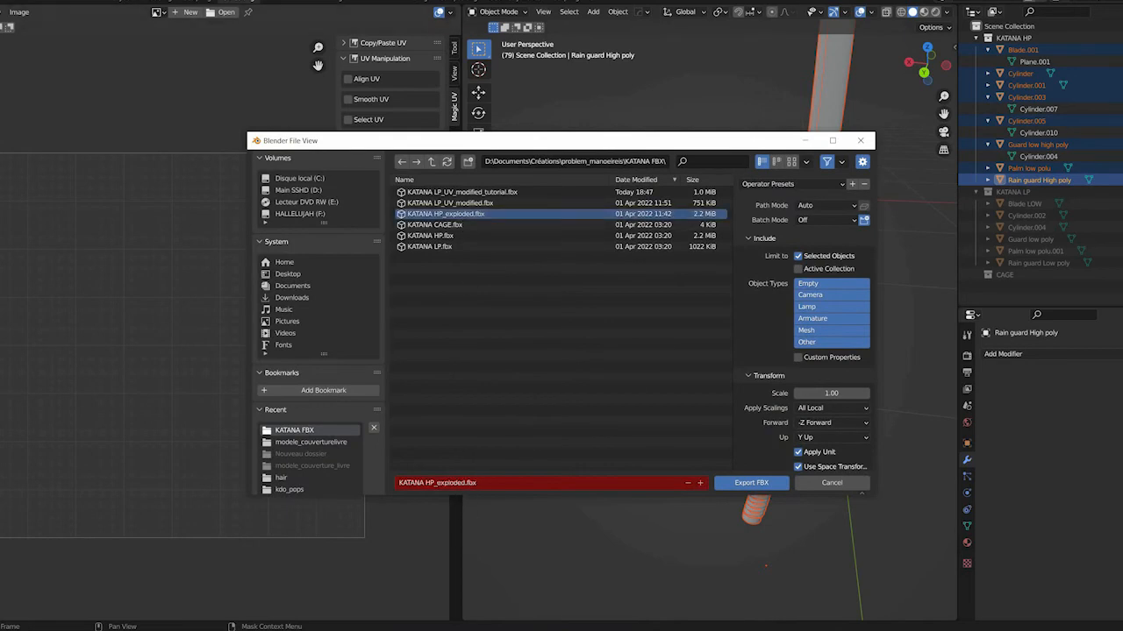
{"action": "left_click", "coordinate": [461, 482]}
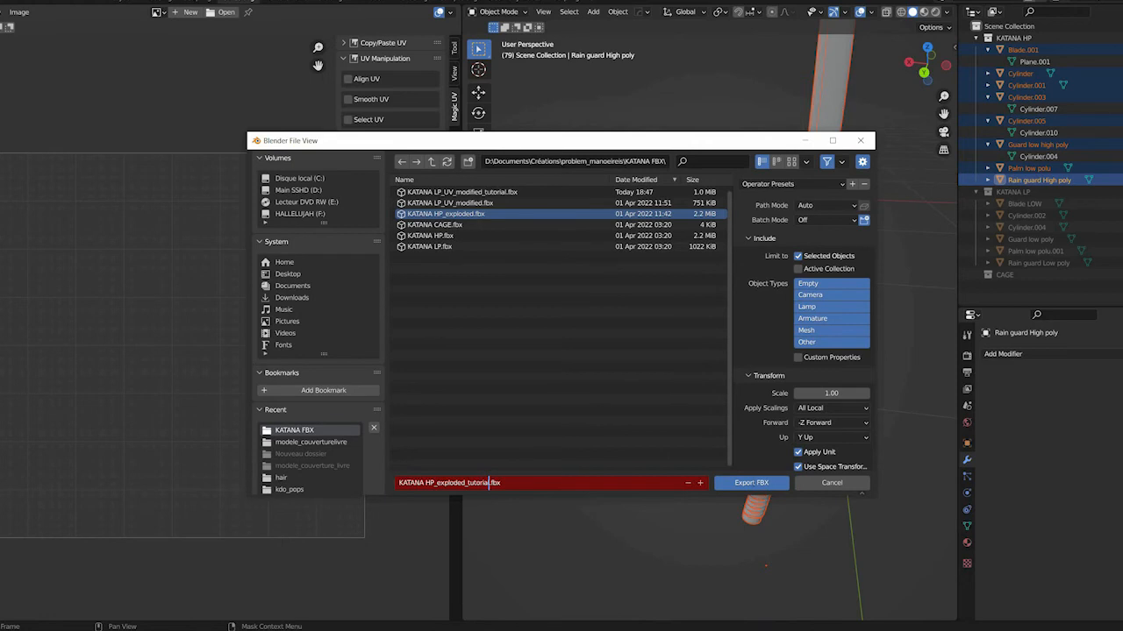
{"action": "left_click", "coordinate": [730, 484]}
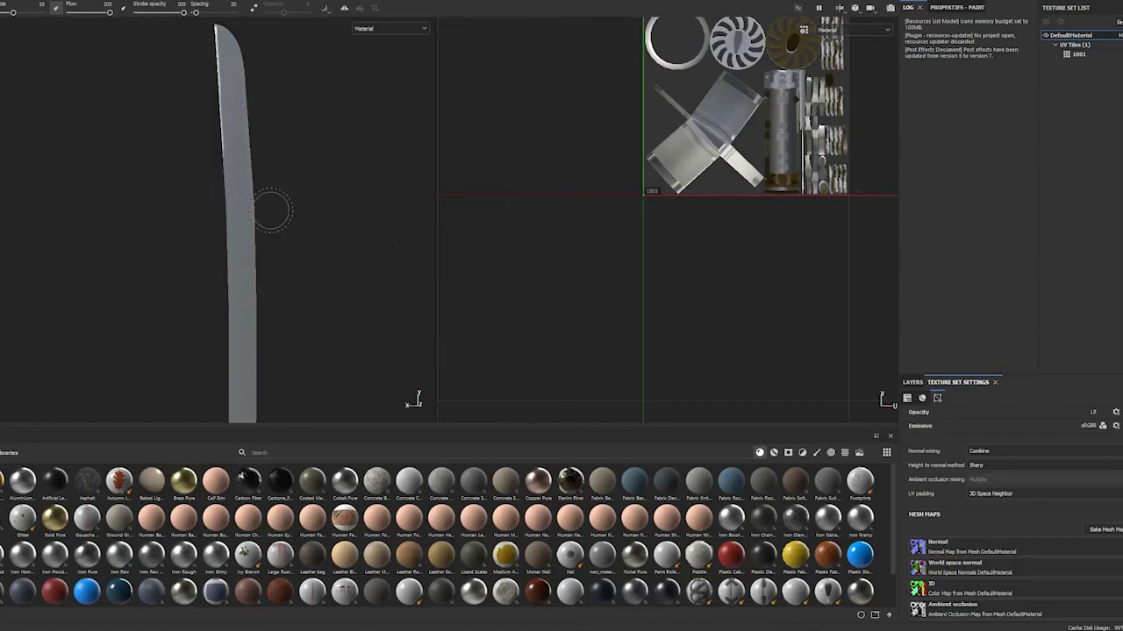
Switch to Substance Painter and reload the project mesh from the re-exported KATANA LP_UV_modified_tutorial file
{"action": "mouse_move", "coordinate": [271, 210]}
{"action": "left_mouse_down", "text": "alt"}
{"action": "mouse_move", "coordinate": [187, 220]}
{"action": "mouse_move", "coordinate": [191, 207]}
{"action": "left_mouse_up", "text": "alt"}
{"action": "scroll", "coordinate": [195, 204], "scroll_direction": "down", "scroll_amount": 5}
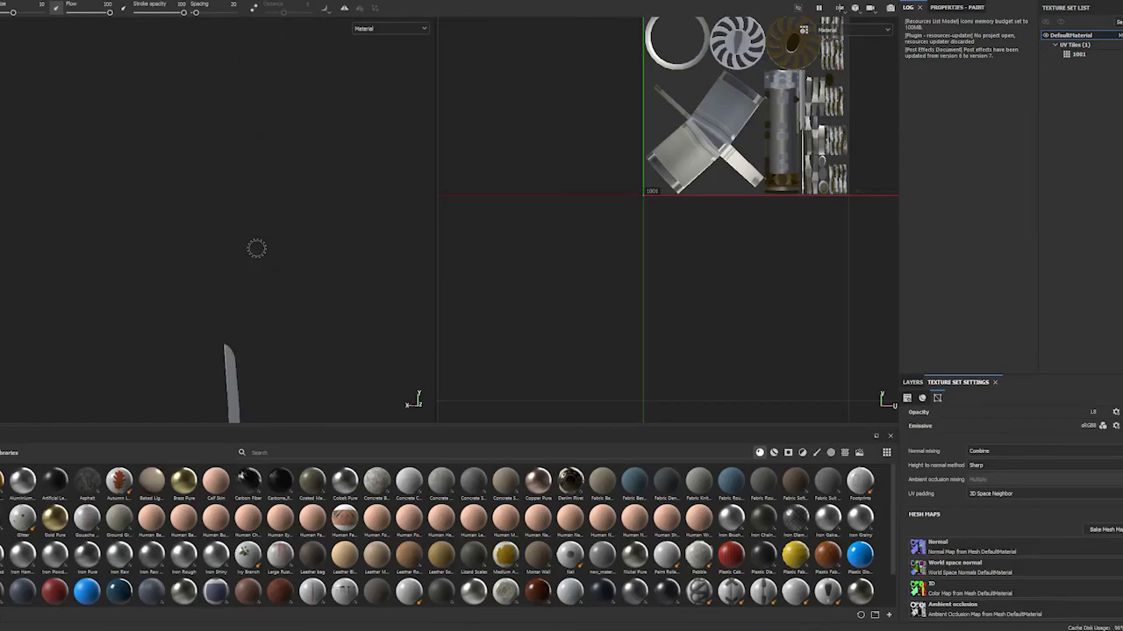
{"action": "mouse_move", "coordinate": [275, 296]}
{"action": "middle_mouse_down", "text": "alt"}
{"action": "mouse_move", "coordinate": [264, 86]}
{"action": "mouse_move", "coordinate": [246, 78]}
{"action": "mouse_move", "coordinate": [247, 24]}
{"action": "middle_mouse_up", "text": "alt"}
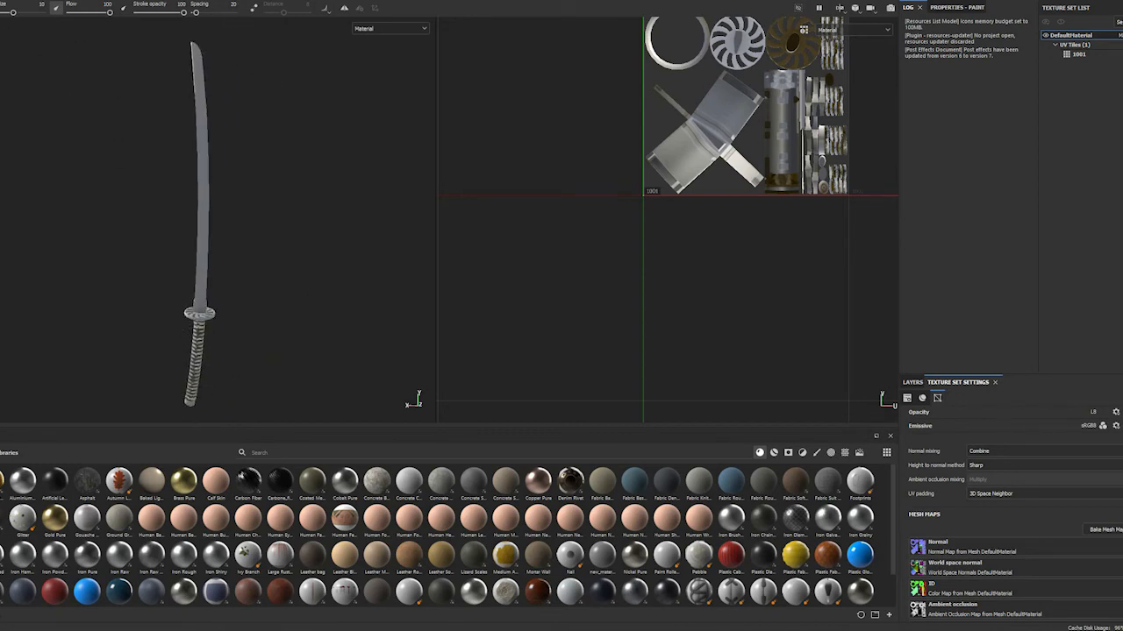
{"action": "left_click", "coordinate": [1, 1]}
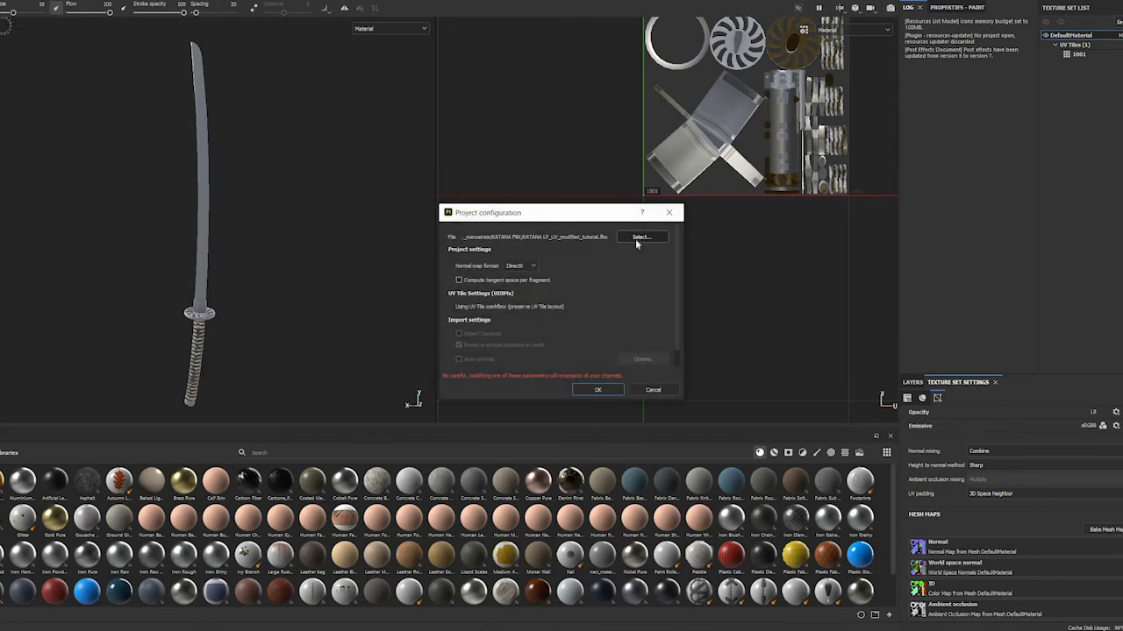
{"action": "left_click", "coordinate": [636, 242]}
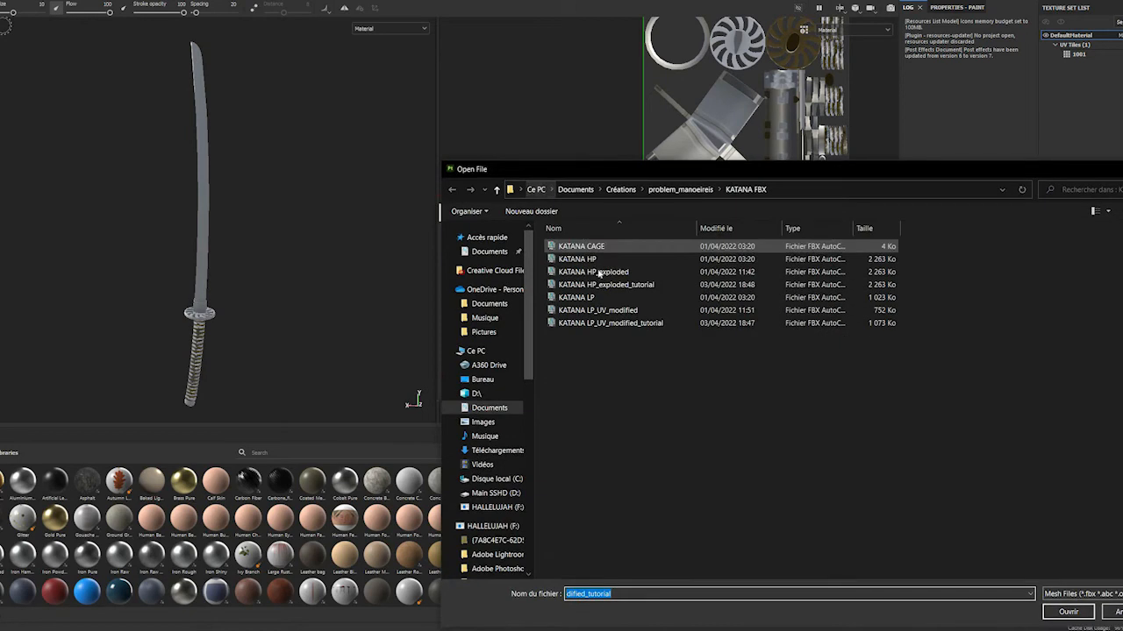
{"action": "left_click", "coordinate": [614, 323]}
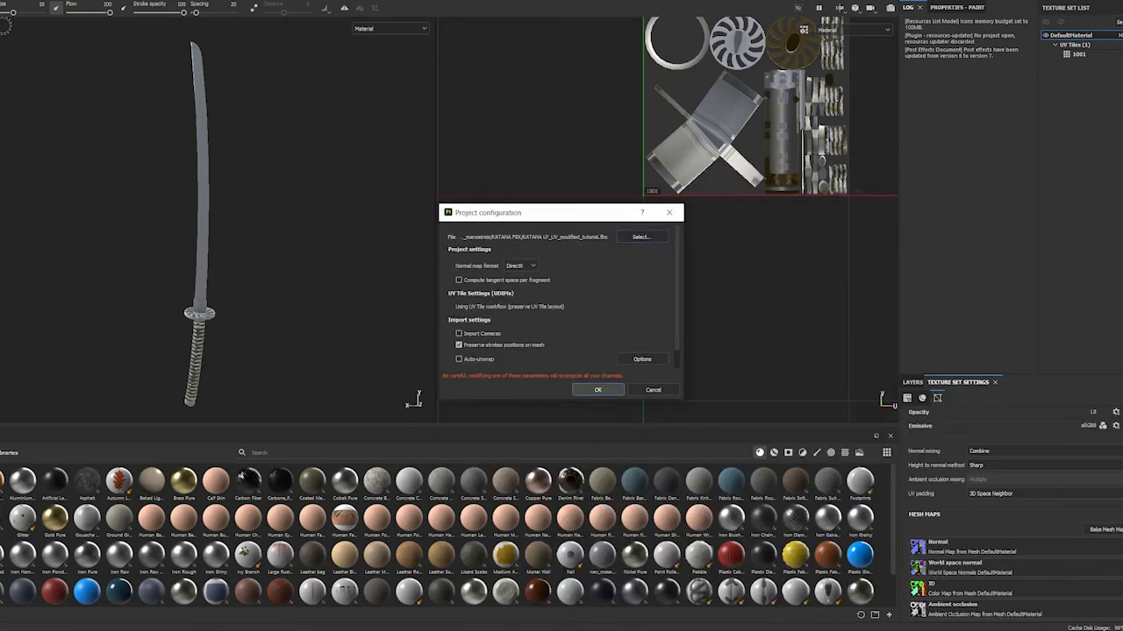
{"action": "left_click", "coordinate": [597, 390]}
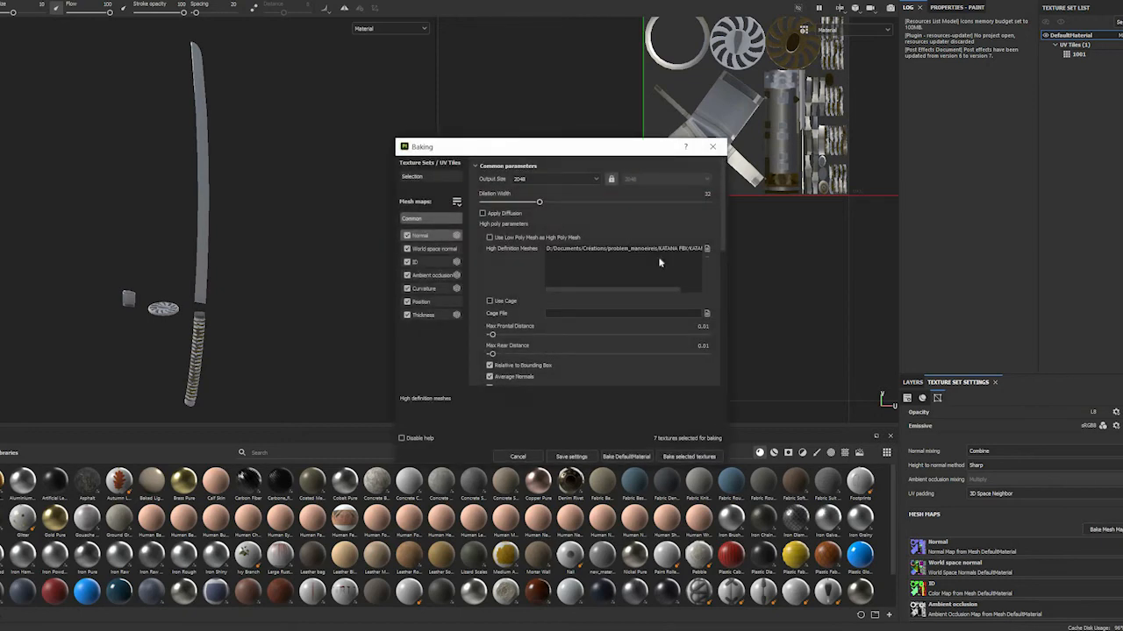
Replace the high definition mesh KATANA HP.fbx with KATANA HP_exploded_tutorial.fbx and bake the mesh maps
{"action": "left_click", "coordinate": [706, 249]}
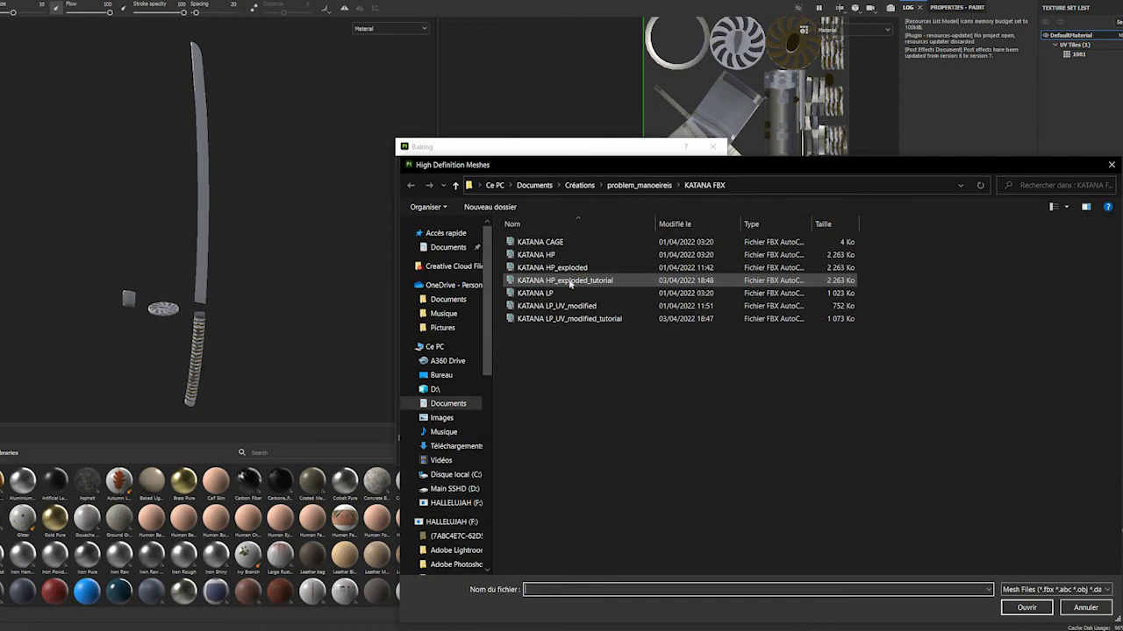
{"action": "left_click", "coordinate": [570, 281]}
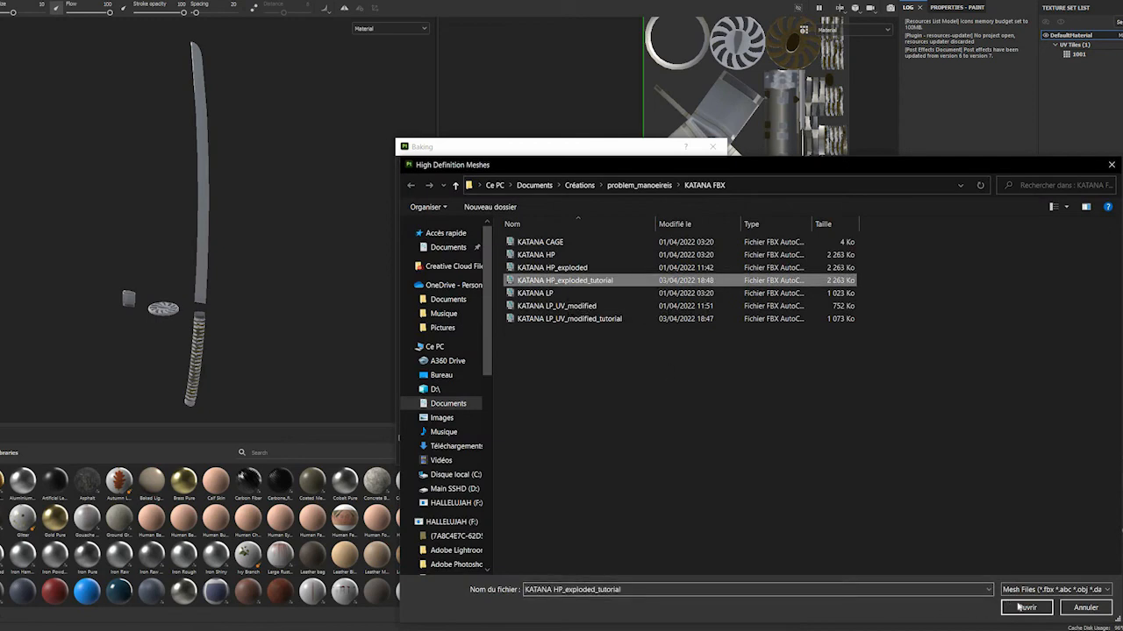
{"action": "key", "text": "Return"}
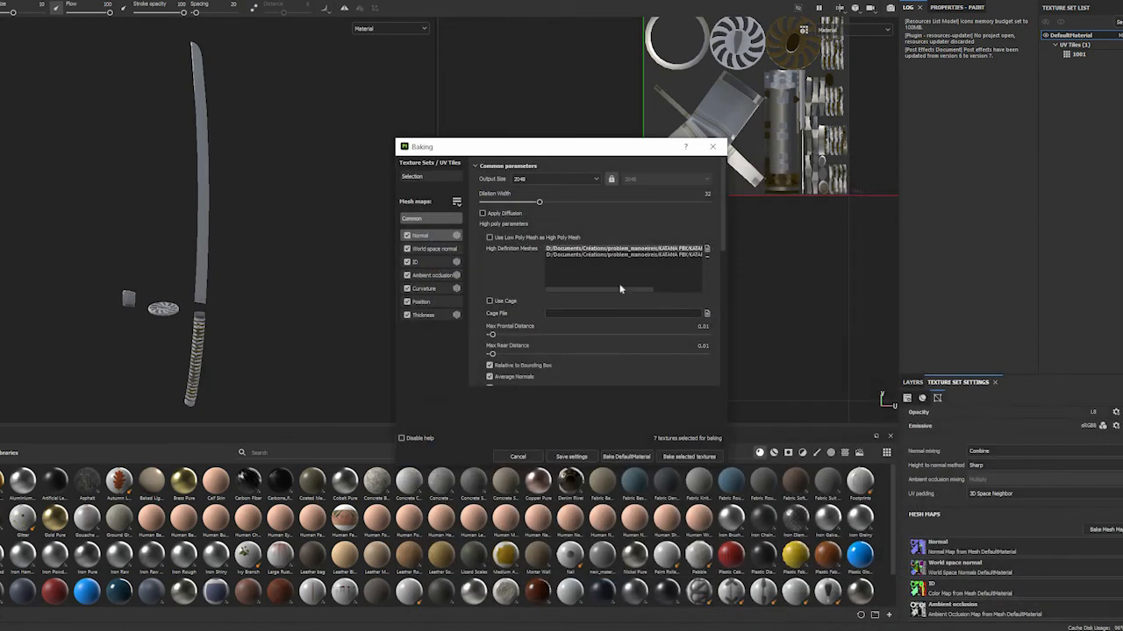
{"action": "left_click_drag", "start_coordinate": [626, 293], "coordinate": [669, 291]}
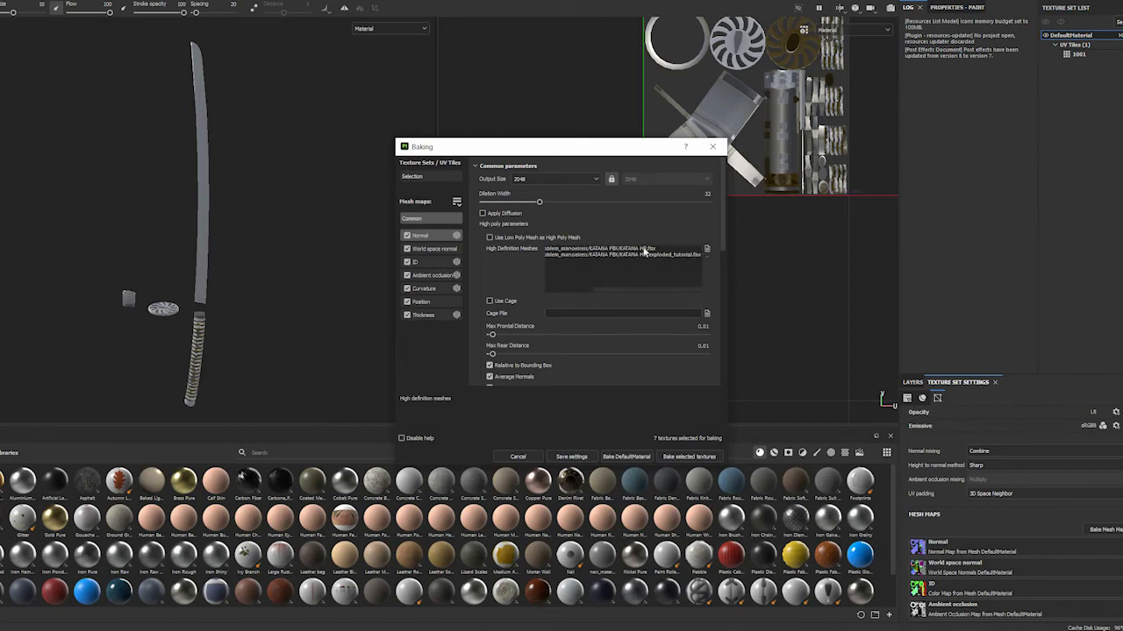
{"action": "left_click", "coordinate": [696, 249]}
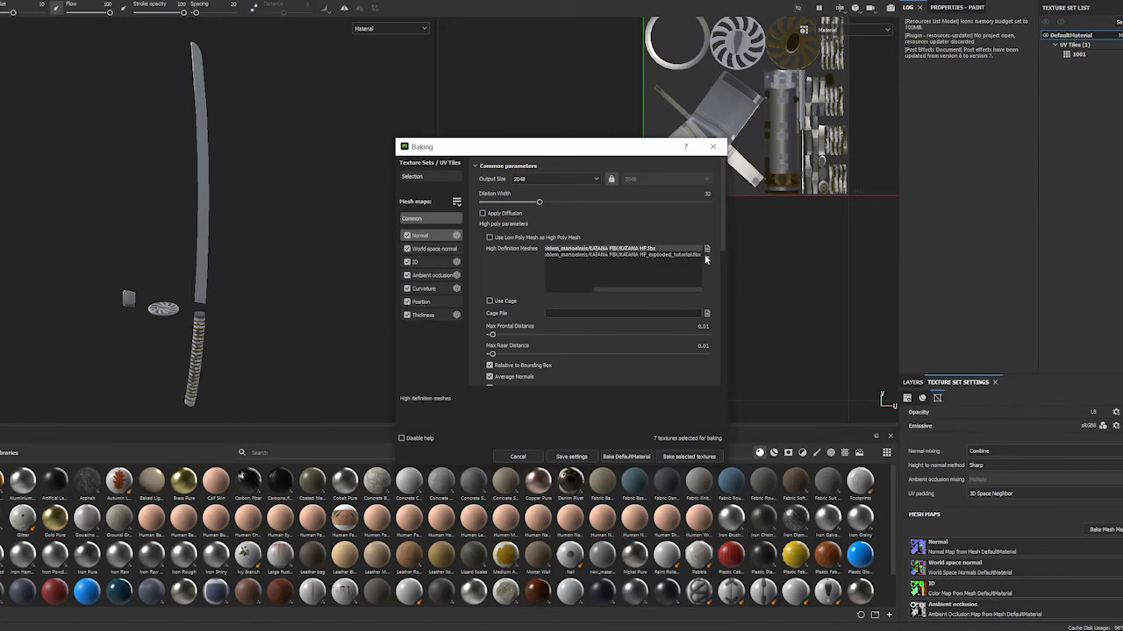
{"action": "left_click", "coordinate": [706, 258]}
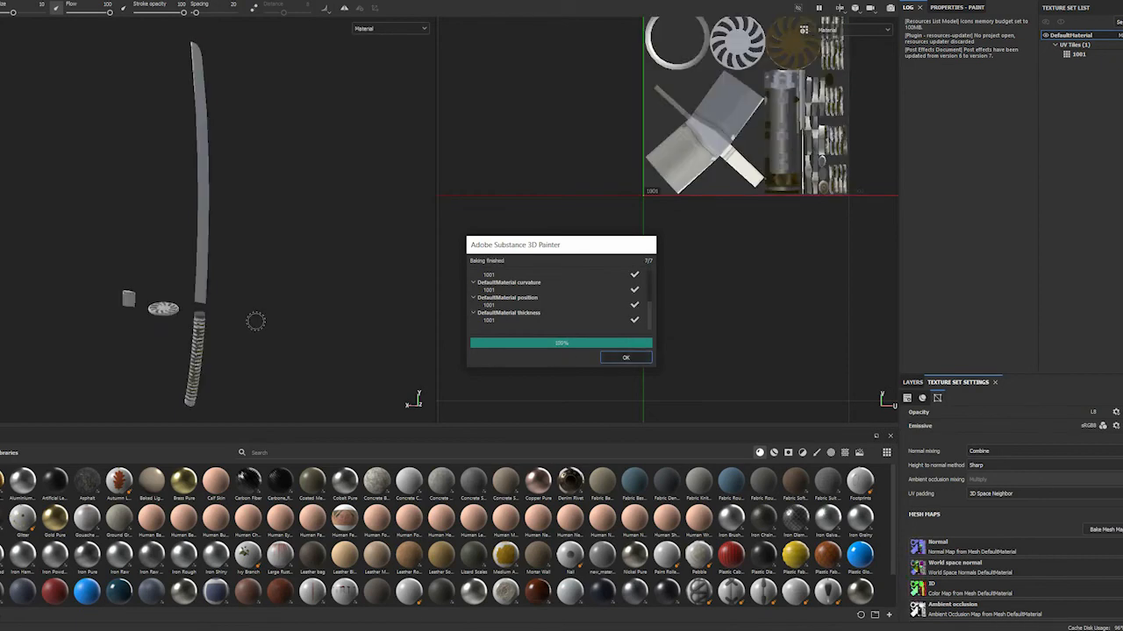
{"action": "left_click", "coordinate": [625, 357]}
Examine the baked result on the separated guard, blade and handle wraps for remaining artifacts
{"action": "scroll", "coordinate": [117, 336], "scroll_direction": "up", "scroll_amount": 6}
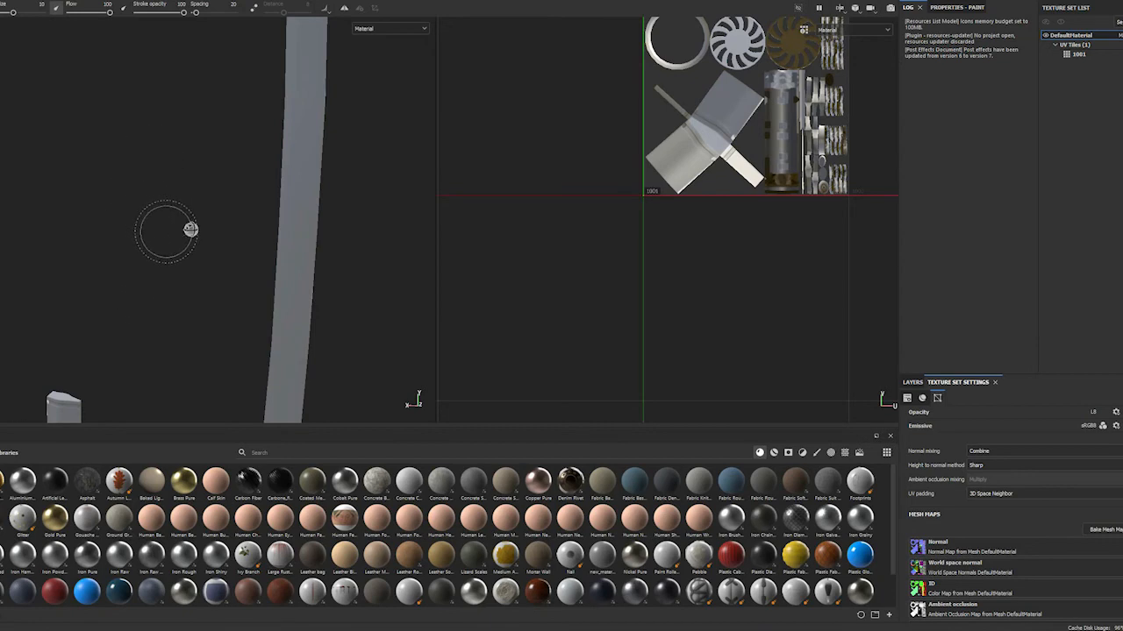
{"action": "left_click_drag", "start_coordinate": [193, 255], "coordinate": [215, 96], "text": "alt"}
{"action": "middle_click_drag", "start_coordinate": [215, 97], "coordinate": [230, 51], "text": "alt"}
{"action": "middle_click_drag", "start_coordinate": [194, 298], "coordinate": [219, 167], "text": "alt"}
{"action": "scroll", "coordinate": [218, 168], "scroll_direction": "down", "scroll_amount": 3}
{"action": "scroll", "coordinate": [219, 209], "scroll_direction": "up", "scroll_amount": 8}
{"action": "scroll", "coordinate": [218, 210], "scroll_direction": "up", "scroll_amount": 5}
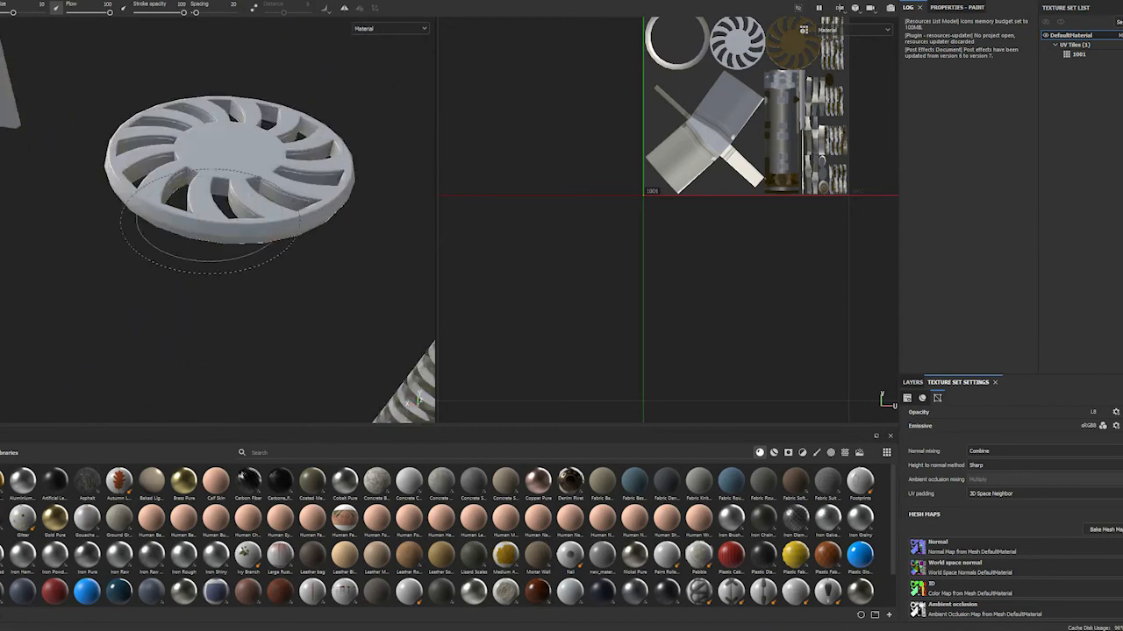
{"action": "left_click_drag", "start_coordinate": [218, 211], "coordinate": [155, 161], "text": "alt"}
{"action": "middle_click_drag", "start_coordinate": [151, 156], "coordinate": [140, 150], "text": "alt"}
{"action": "mouse_move", "coordinate": [140, 151]}
{"action": "left_mouse_down", "text": "alt"}
{"action": "mouse_move", "coordinate": [246, 255]}
{"action": "mouse_move", "coordinate": [316, 271]}
{"action": "mouse_move", "coordinate": [303, 258]}
{"action": "mouse_move", "coordinate": [243, 325]}
{"action": "mouse_move", "coordinate": [246, 263]}
{"action": "left_mouse_up", "text": "alt"}
{"action": "middle_click_drag", "start_coordinate": [245, 265], "coordinate": [227, 248], "text": "alt"}
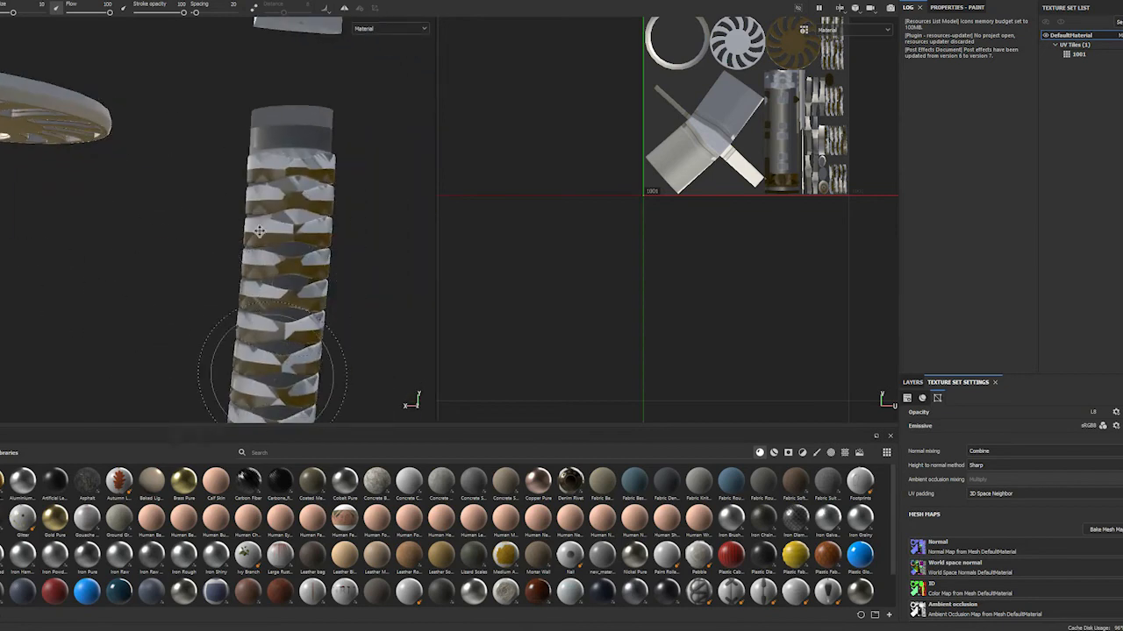
{"action": "middle_click_drag", "start_coordinate": [188, 280], "coordinate": [129, 397], "text": "alt"}
{"action": "middle_click_drag", "start_coordinate": [222, 261], "coordinate": [190, 281], "text": "alt"}
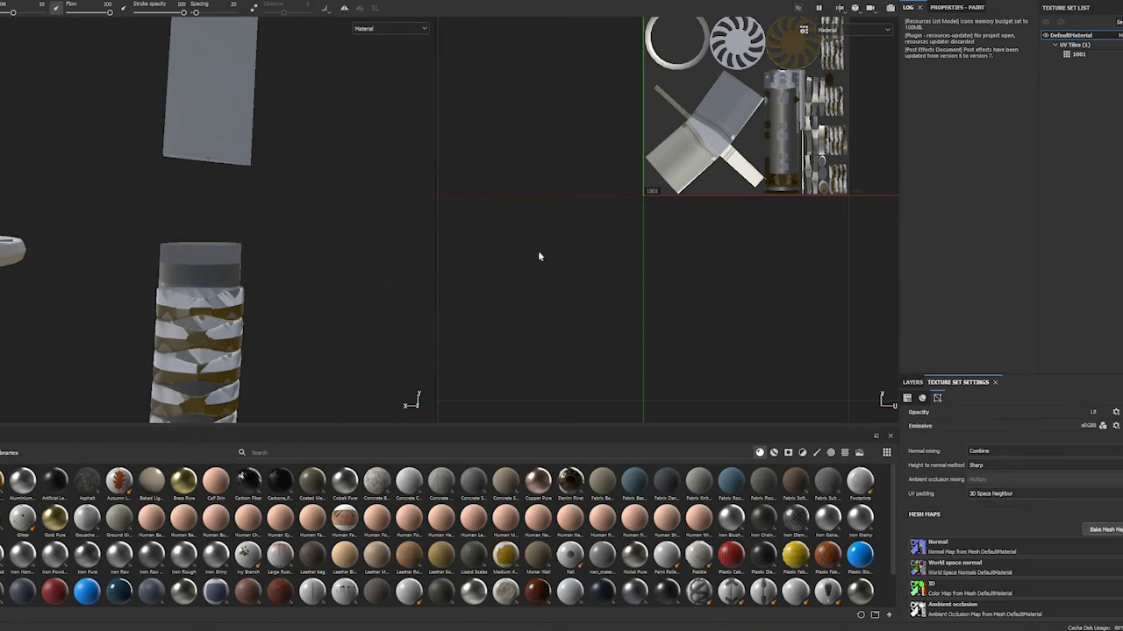
Adjust the Max Frontal Distance in the common baking parameters and rebake the mesh maps
{"action": "scroll", "coordinate": [574, 298], "scroll_direction": "down", "scroll_amount": 1}
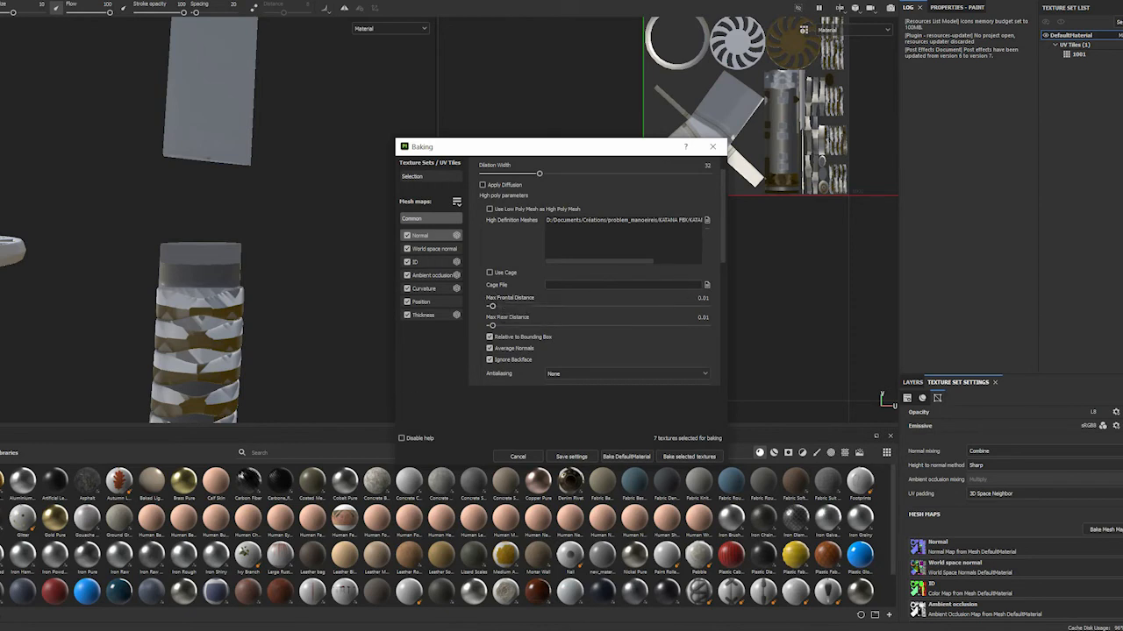
{"action": "left_click", "coordinate": [702, 298]}
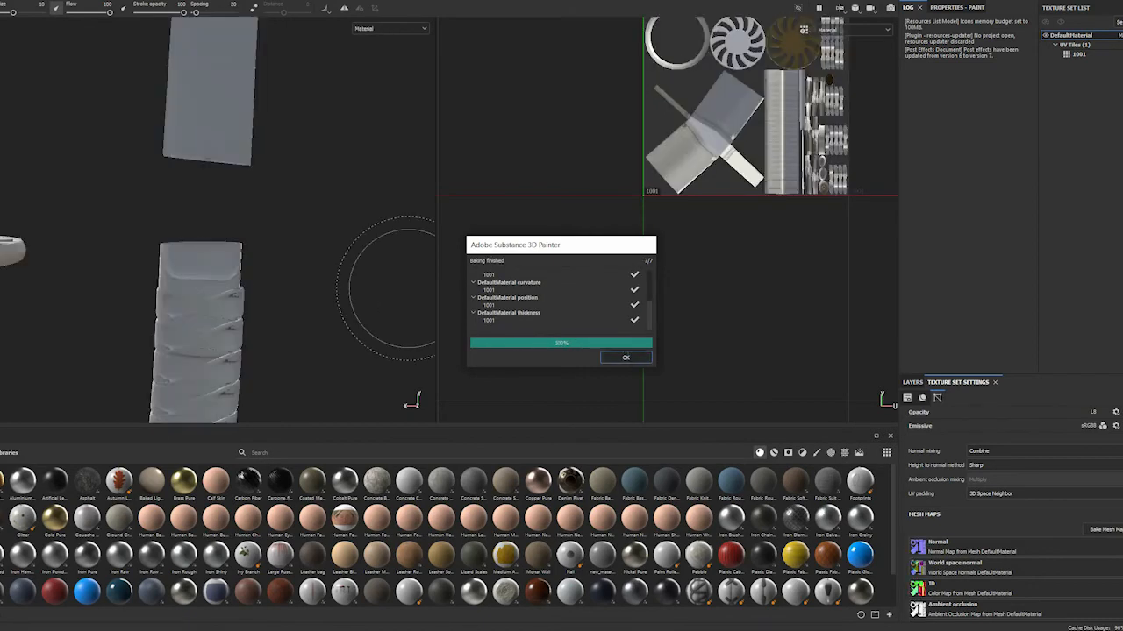
{"action": "left_click", "coordinate": [625, 357]}
{"action": "scroll", "coordinate": [180, 307], "scroll_direction": "up", "scroll_amount": 2}
{"action": "scroll", "coordinate": [213, 291], "scroll_direction": "down", "scroll_amount": 2}
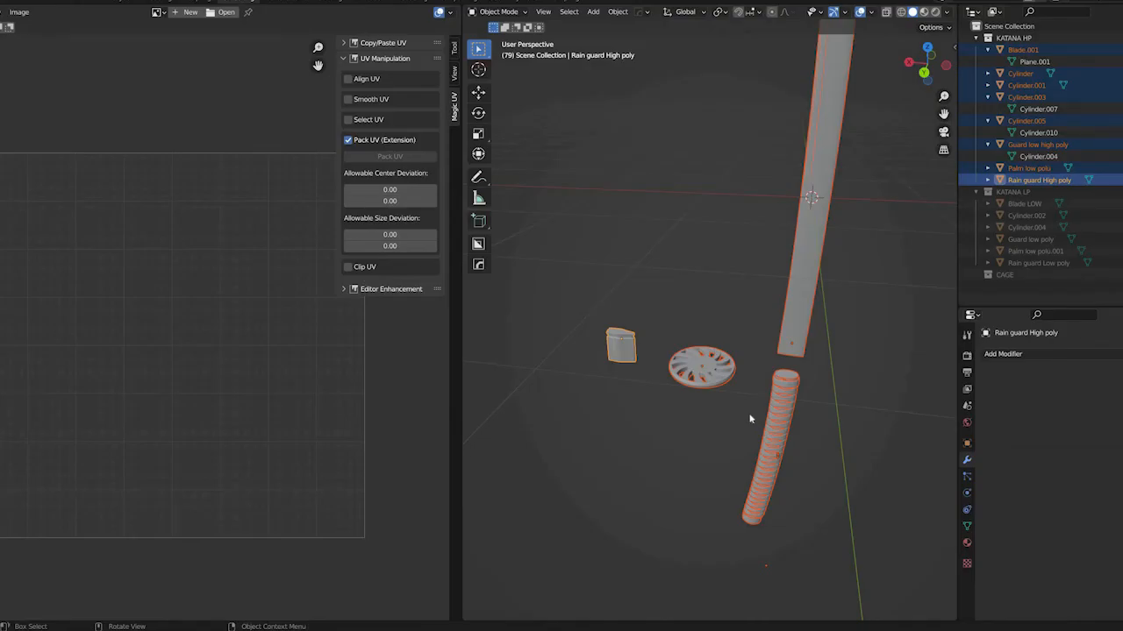
Switch to Blender and turn on the Face Orientation overlay to check the high-poly katana's normals
{"action": "middle_click_drag", "start_coordinate": [770, 254], "coordinate": [751, 231]}
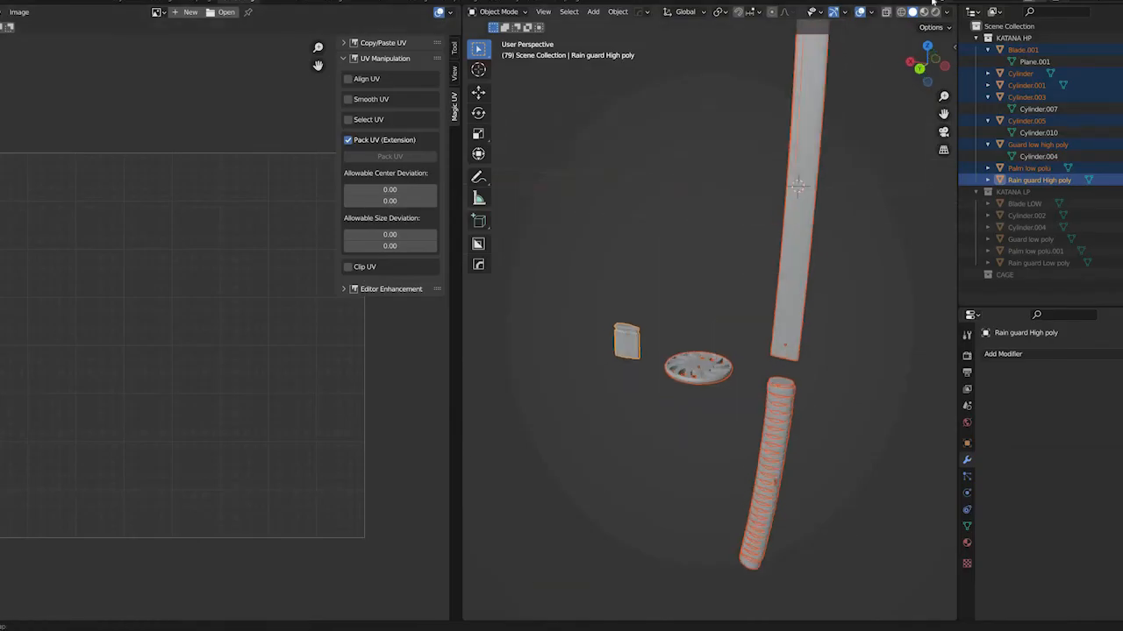
{"action": "left_click", "coordinate": [871, 12]}
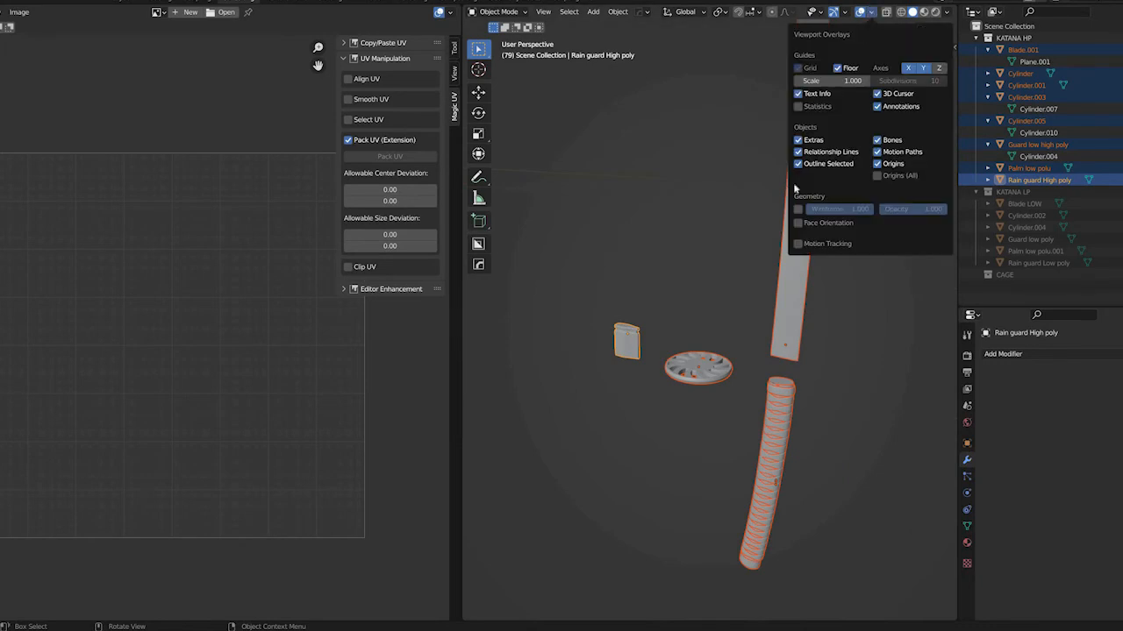
{"action": "left_click", "coordinate": [798, 223]}
{"action": "middle_click_drag", "start_coordinate": [553, 392], "coordinate": [895, 179]}
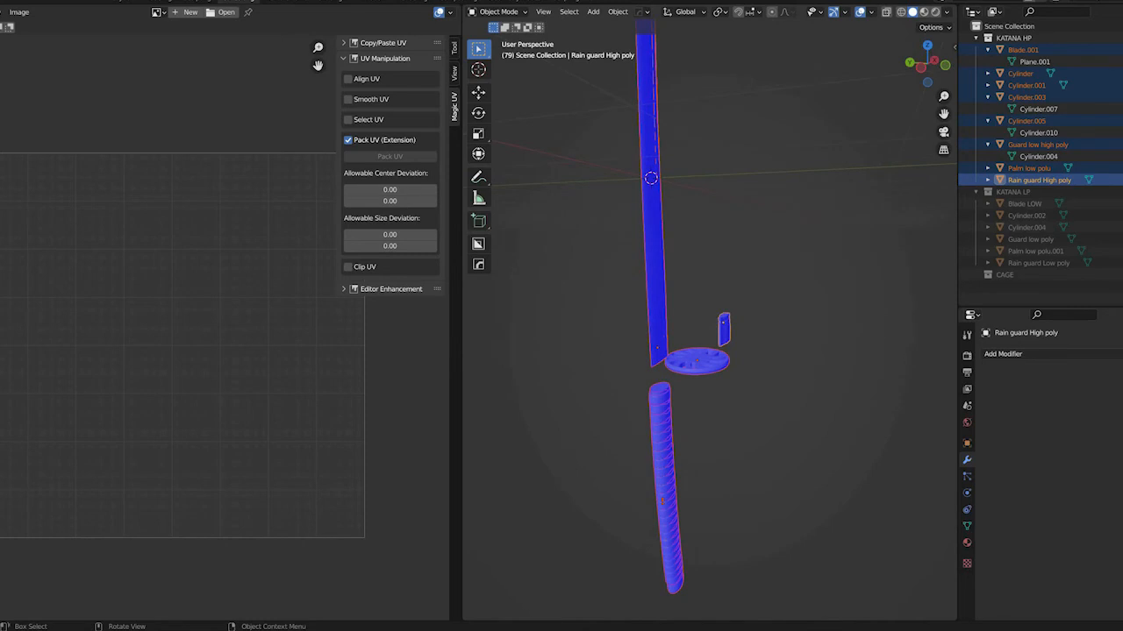
Hide the high-poly parts and show the low-poly collection to check the face orientation of its parts
{"action": "key", "text": "h"}
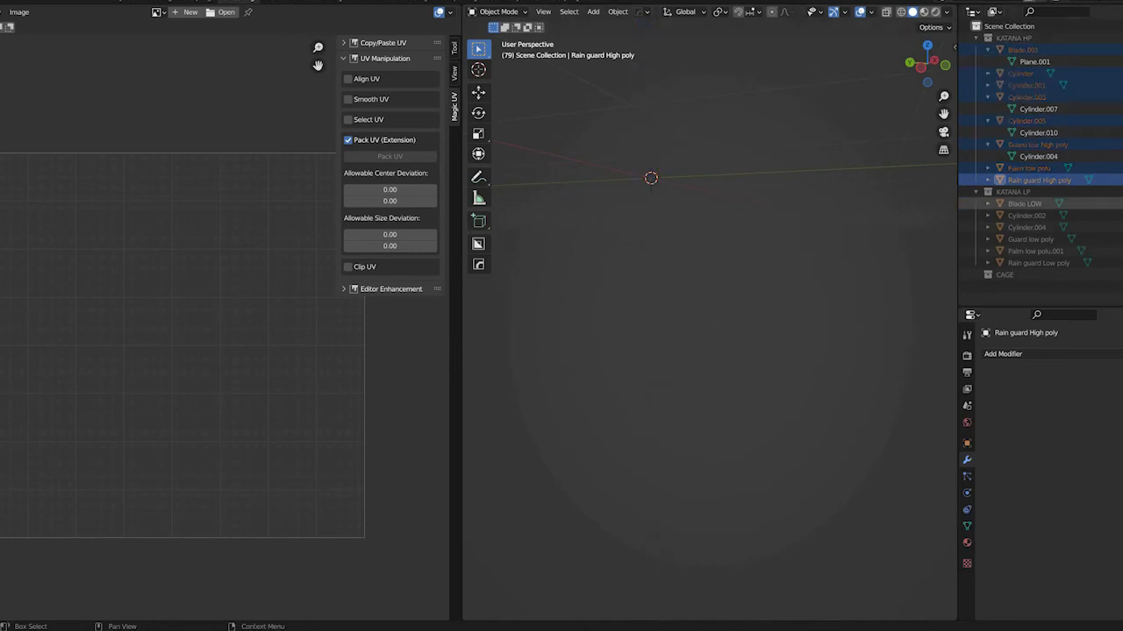
{"action": "left_click", "coordinate": [1121, 192]}
{"action": "middle_click_drag", "start_coordinate": [713, 421], "coordinate": [632, 392]}
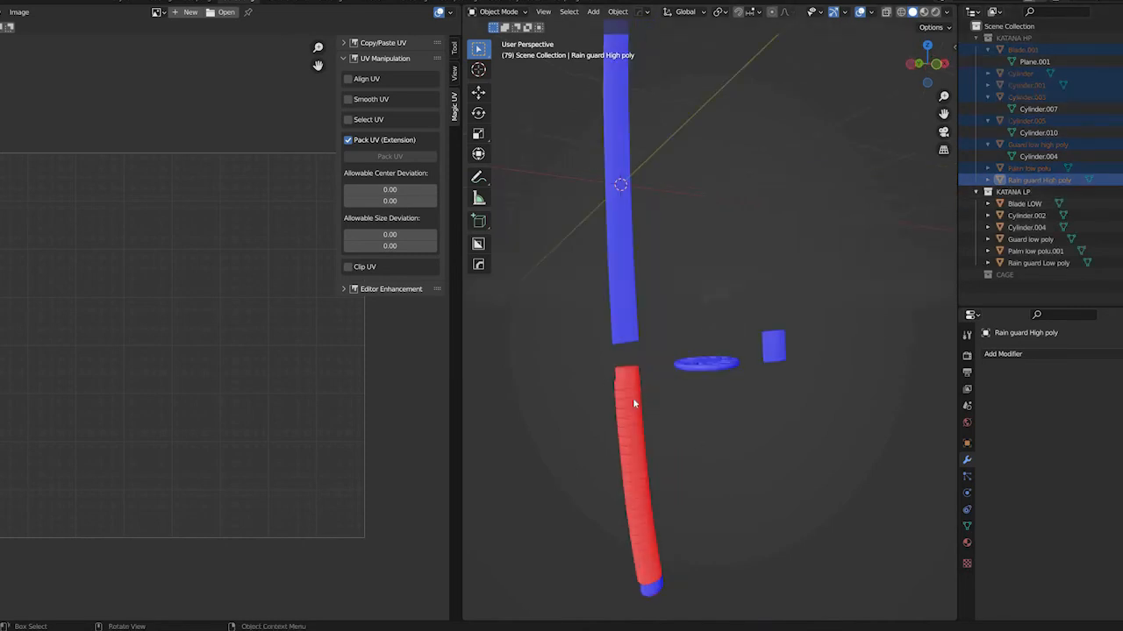
Recalculate the normals of the low-poly handle and its wraps so their faces point outward
{"action": "left_click", "coordinate": [633, 392]}
{"action": "scroll", "coordinate": [664, 459], "scroll_direction": "down", "scroll_amount": 5}
{"action": "scroll", "coordinate": [664, 459], "scroll_direction": "up", "scroll_amount": 9}
{"action": "middle_click_drag", "start_coordinate": [624, 403], "coordinate": [602, 345], "text": "shift"}
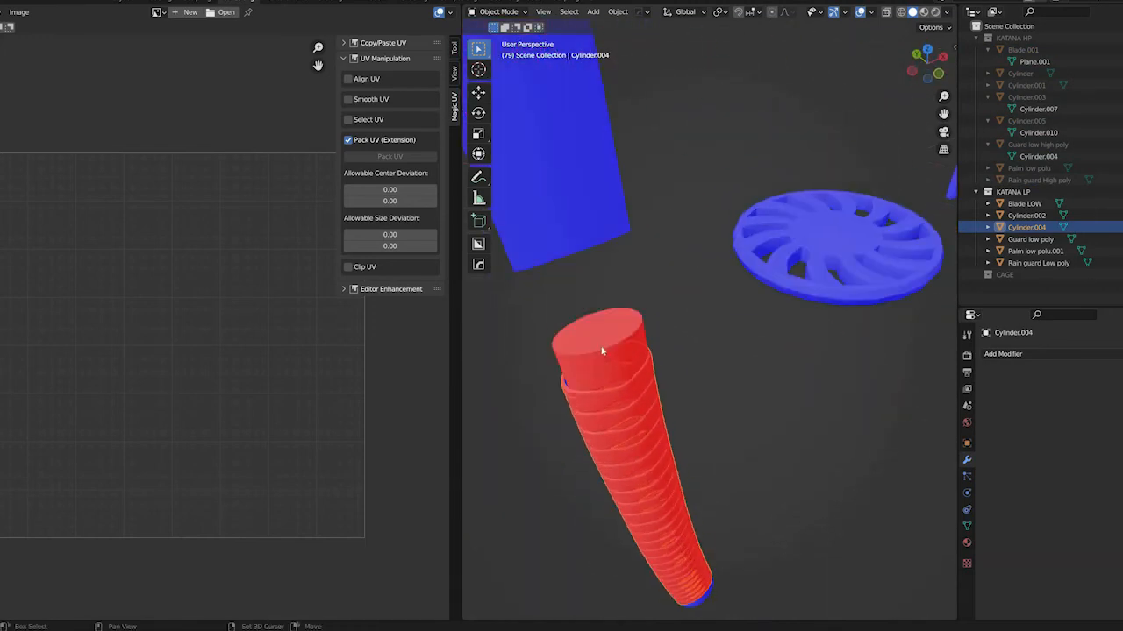
{"action": "left_click", "coordinate": [614, 368], "text": "shift"}
{"action": "scroll", "coordinate": [614, 368], "scroll_direction": "up", "scroll_amount": 2}
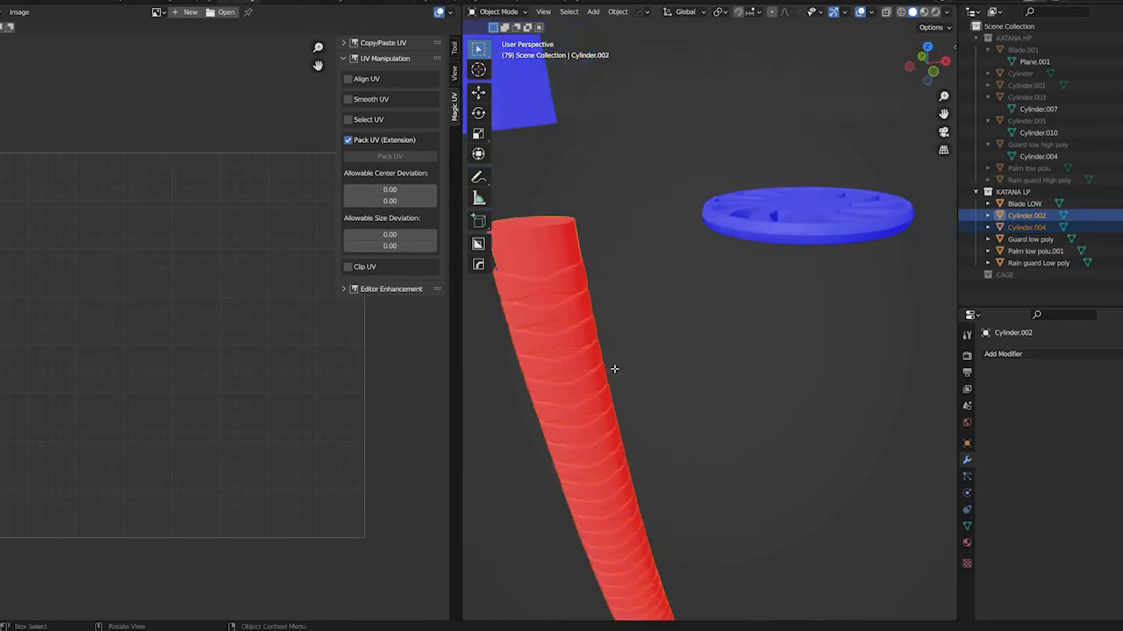
{"action": "key", "text": "Tab"}
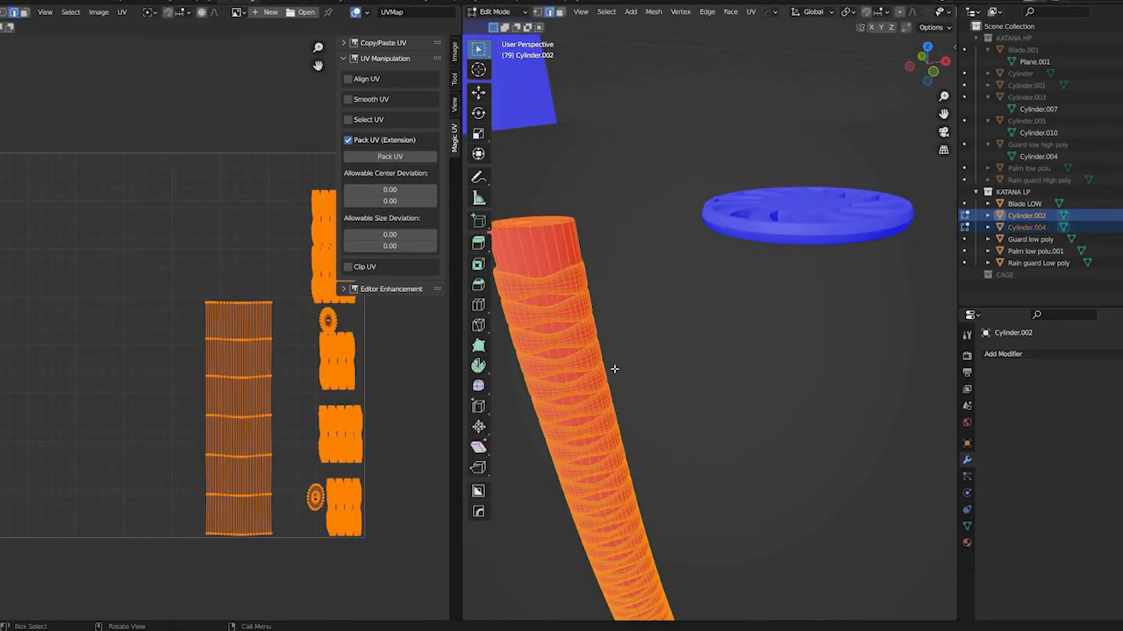
{"action": "key", "text": "shift+n"}
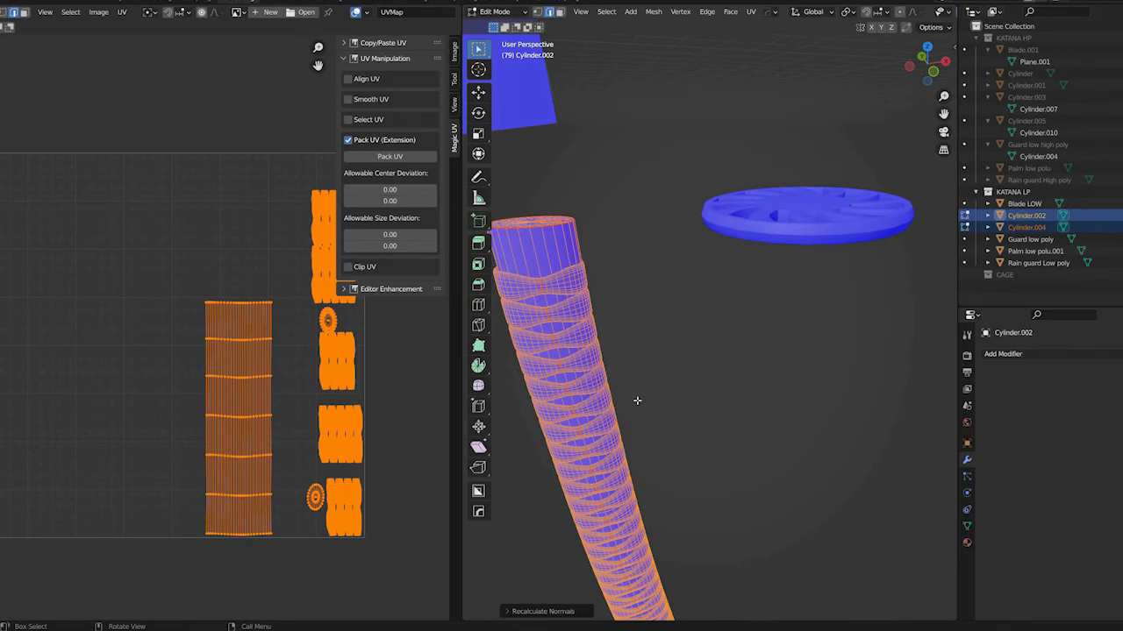
{"action": "middle_click_drag", "start_coordinate": [716, 380], "coordinate": [16, 42]}
{"action": "key", "text": "Tab"}
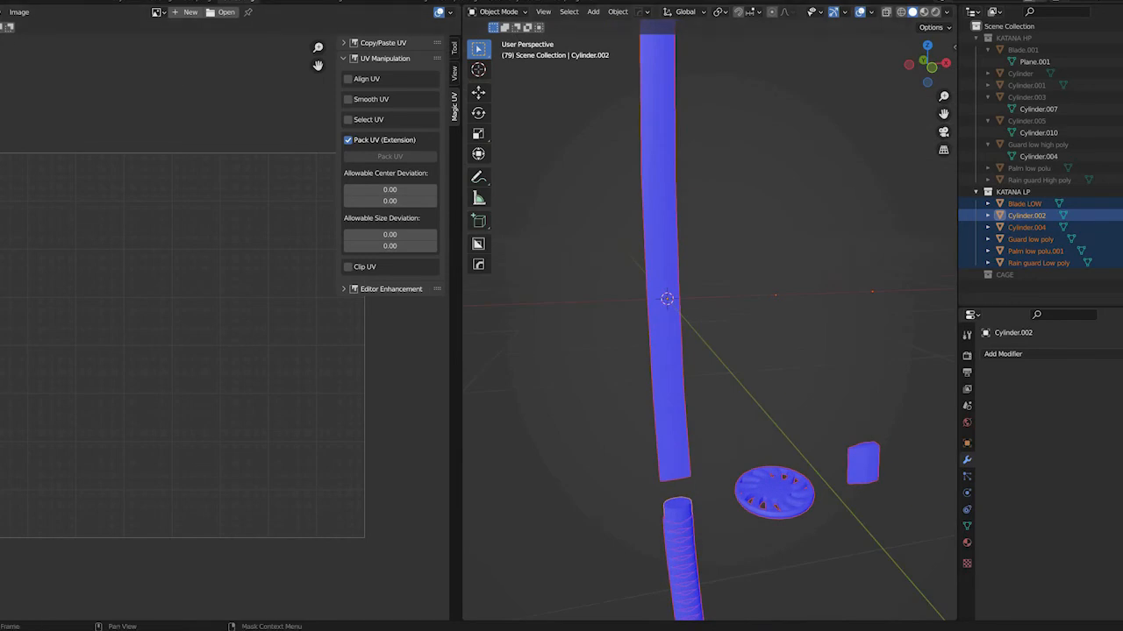
Export the selected low-poly parts as FBX, overwriting KATANA LP_UV_modified_tutorial.fbx
{"action": "key", "text": "F4"}
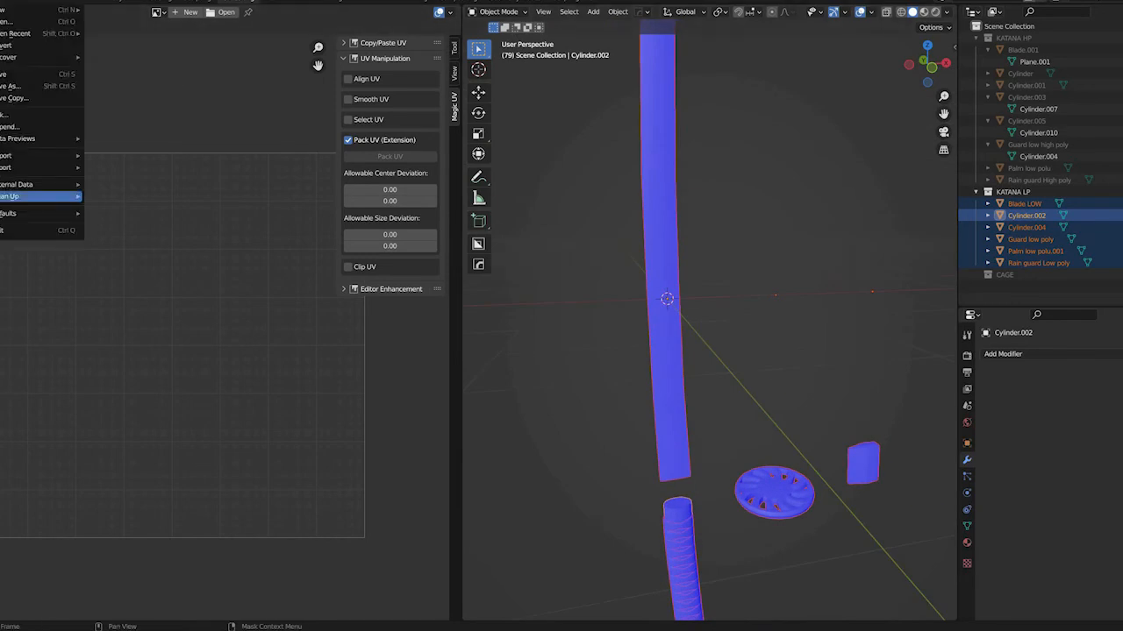
{"action": "mouse_move", "coordinate": [41, 167]}
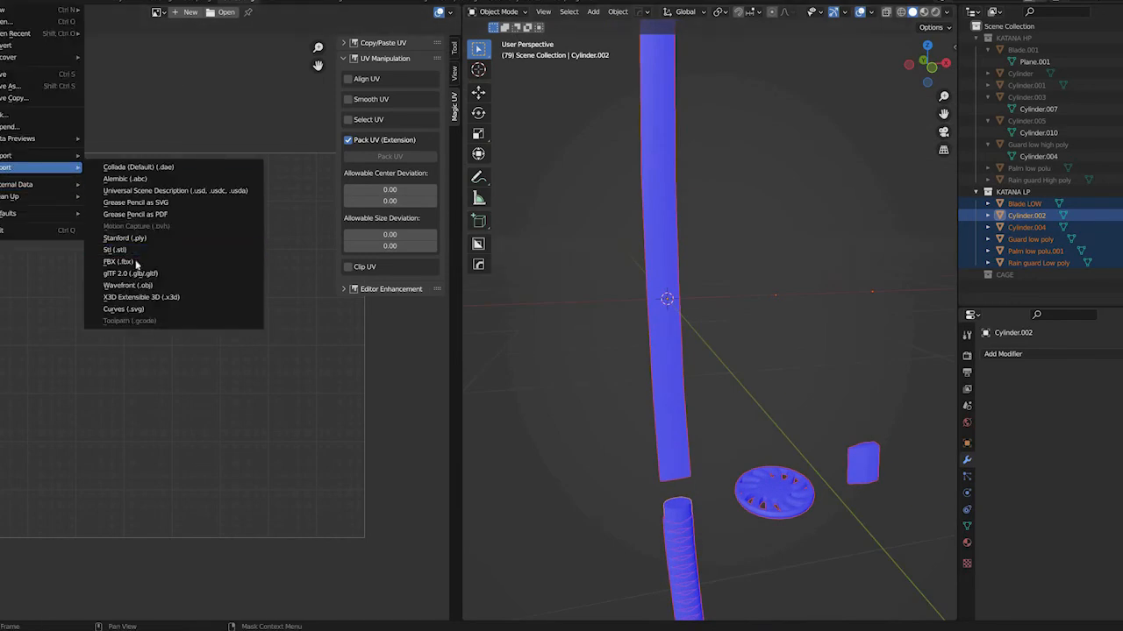
{"action": "left_click", "coordinate": [137, 262]}
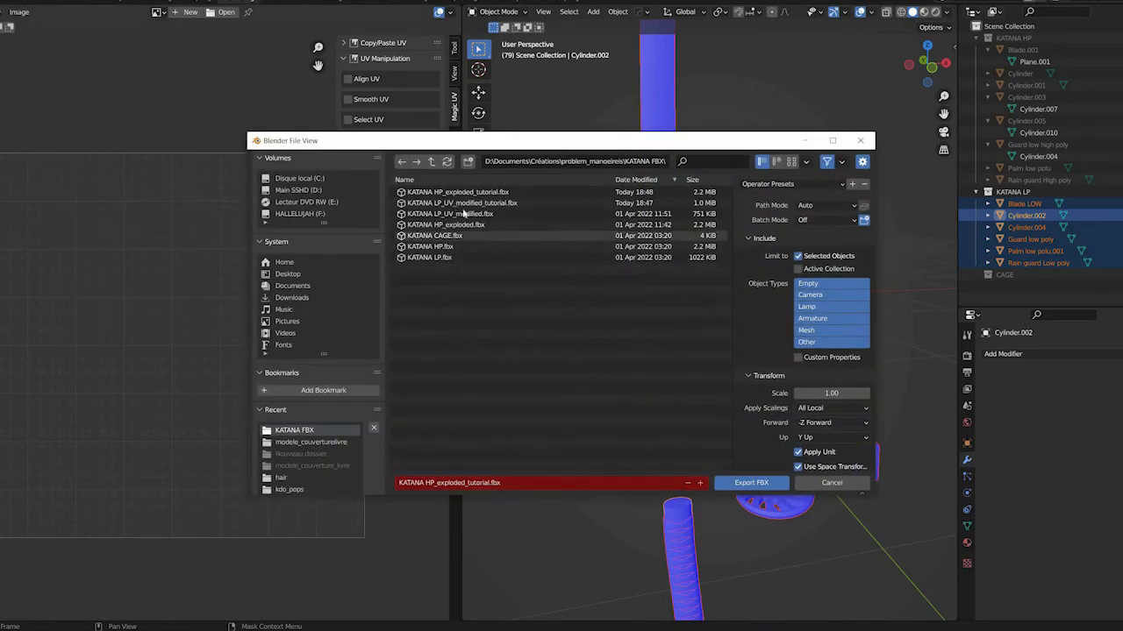
{"action": "left_click", "coordinate": [465, 203]}
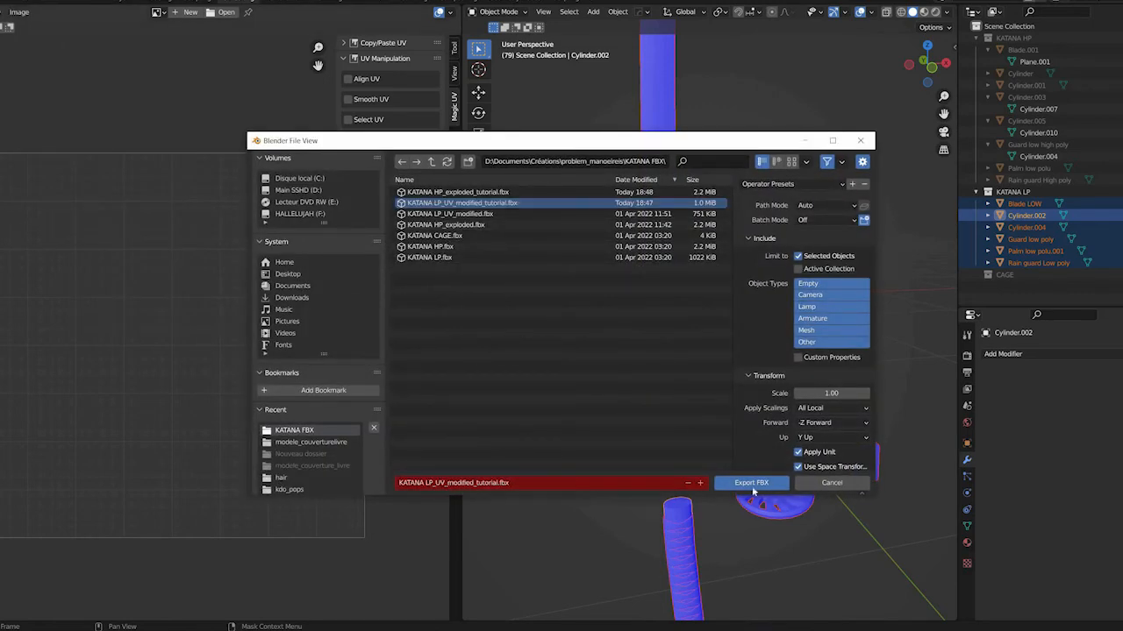
{"action": "left_click", "coordinate": [751, 483]}
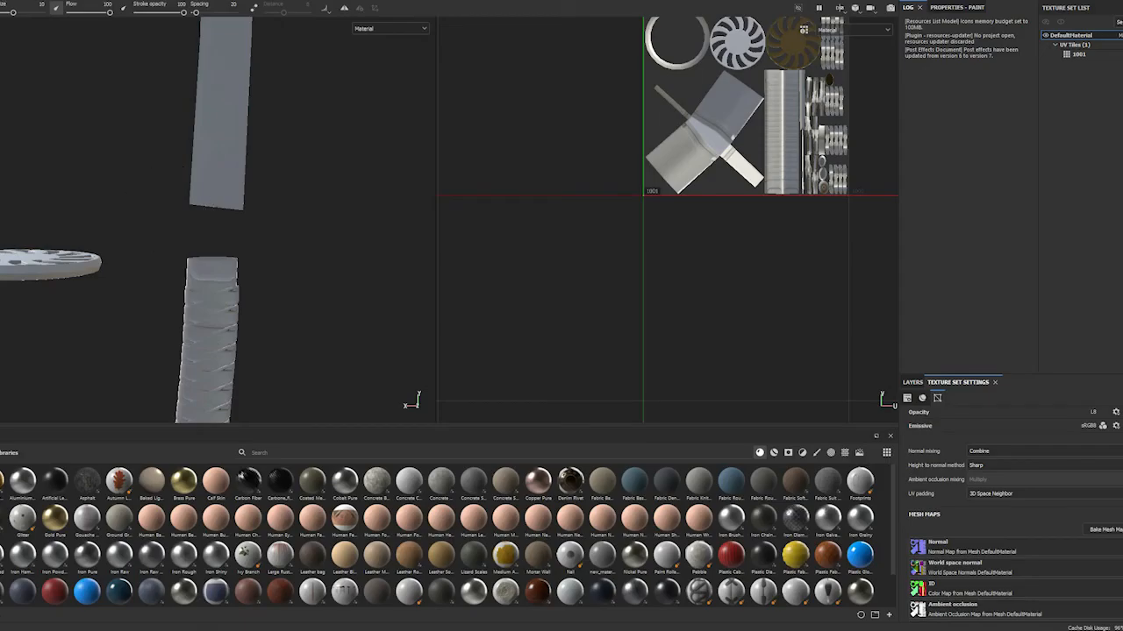
Switch to Substance Painter, reload KATANA LP_UV_modified_tutorial as the project mesh and rebake the mesh maps
{"action": "left_click", "coordinate": [2, 1]}
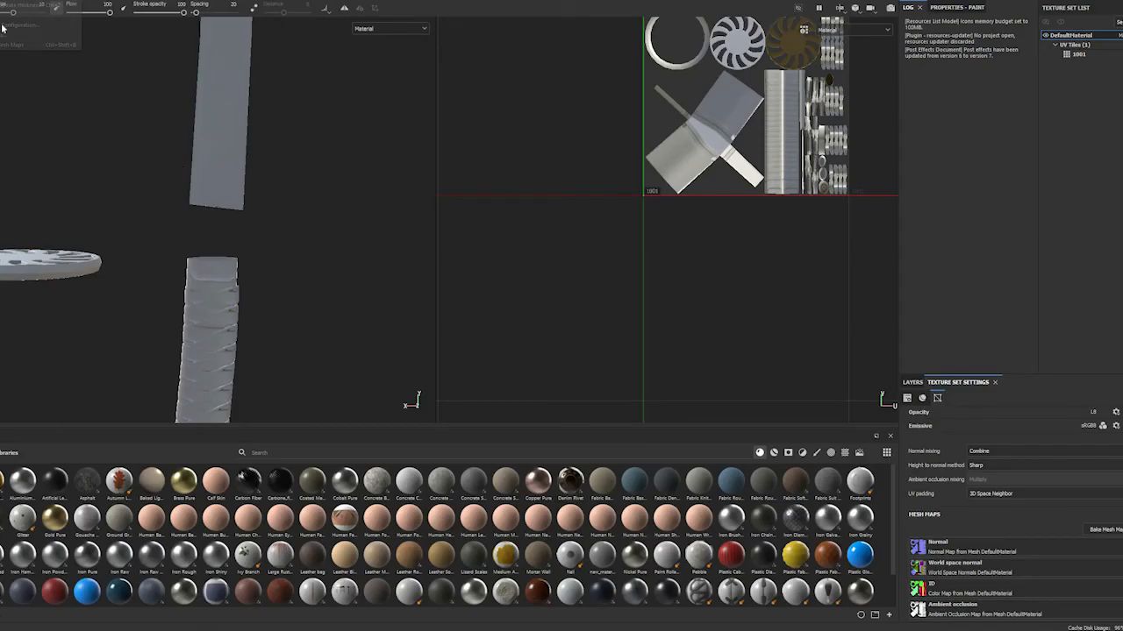
{"action": "left_click", "coordinate": [4, 28]}
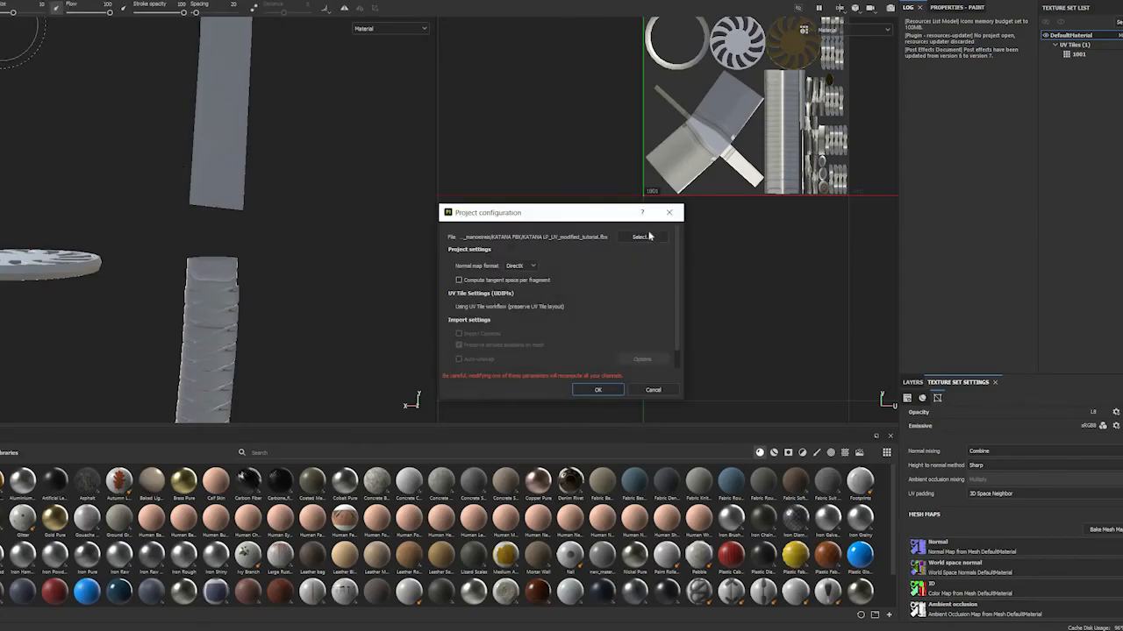
{"action": "left_click", "coordinate": [641, 237]}
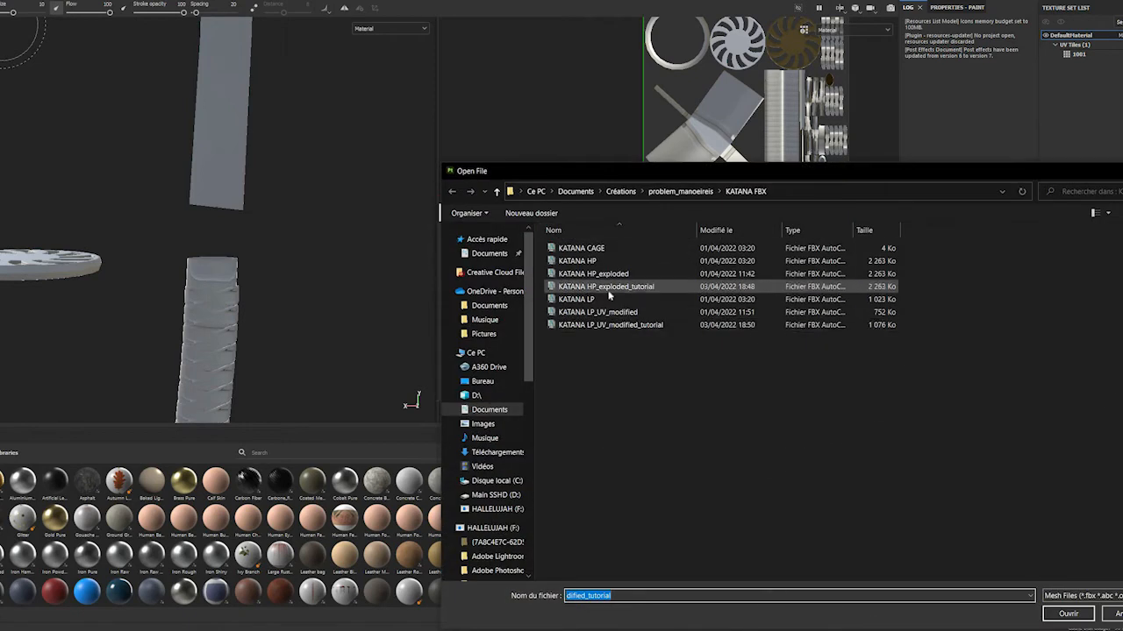
{"action": "left_click", "coordinate": [606, 285]}
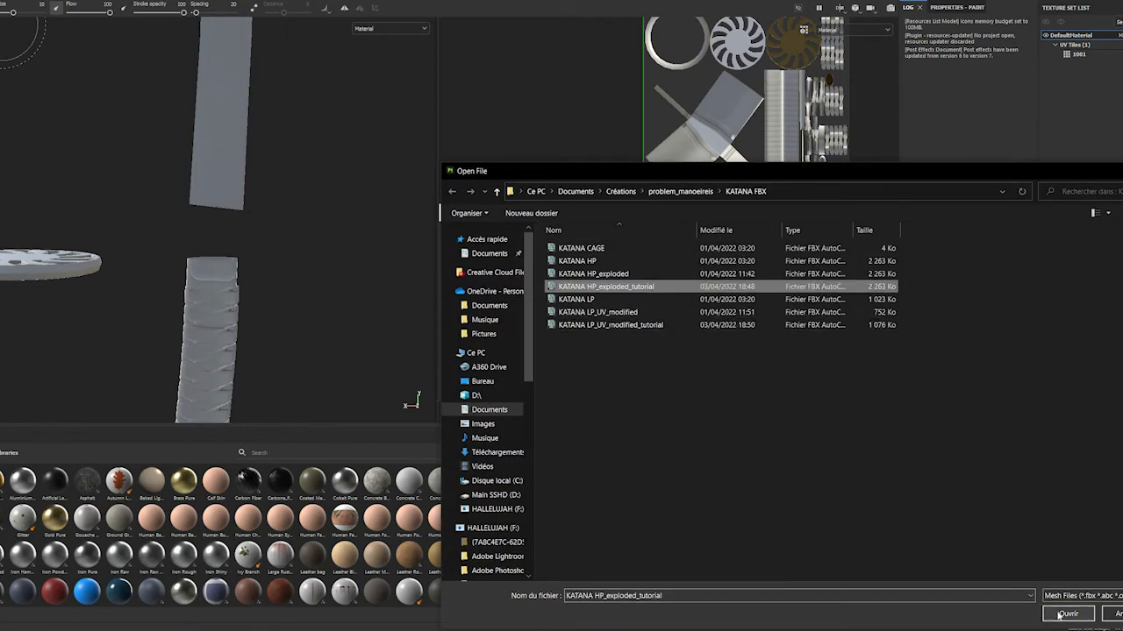
{"action": "left_click", "coordinate": [1055, 612]}
{"action": "left_click", "coordinate": [610, 325]}
{"action": "left_click", "coordinate": [1063, 613]}
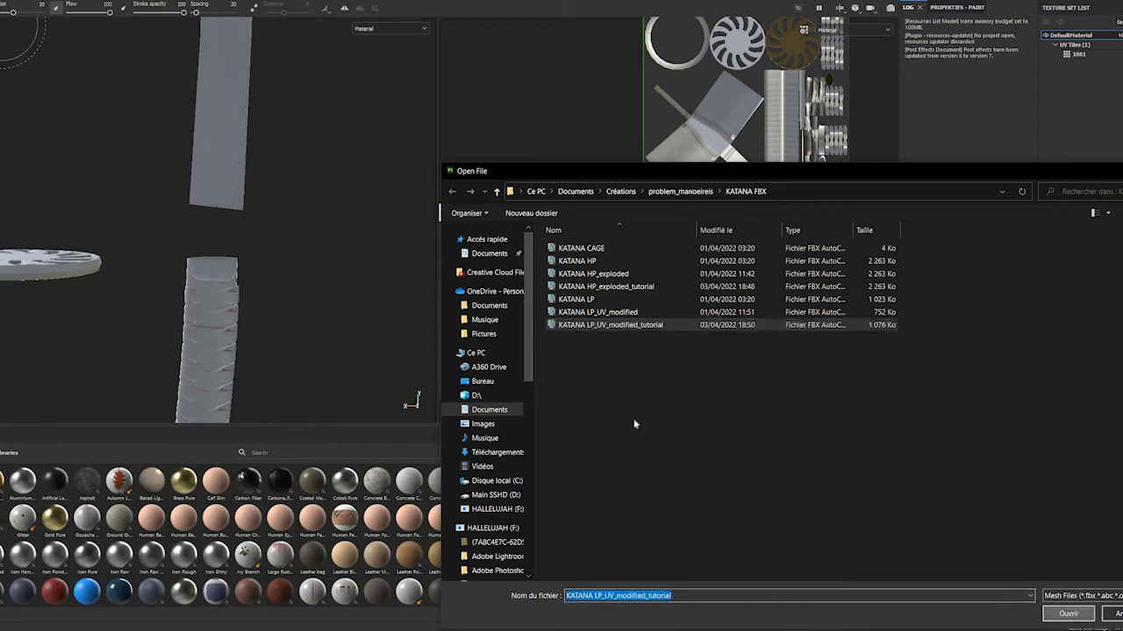
{"action": "left_click", "coordinate": [591, 393]}
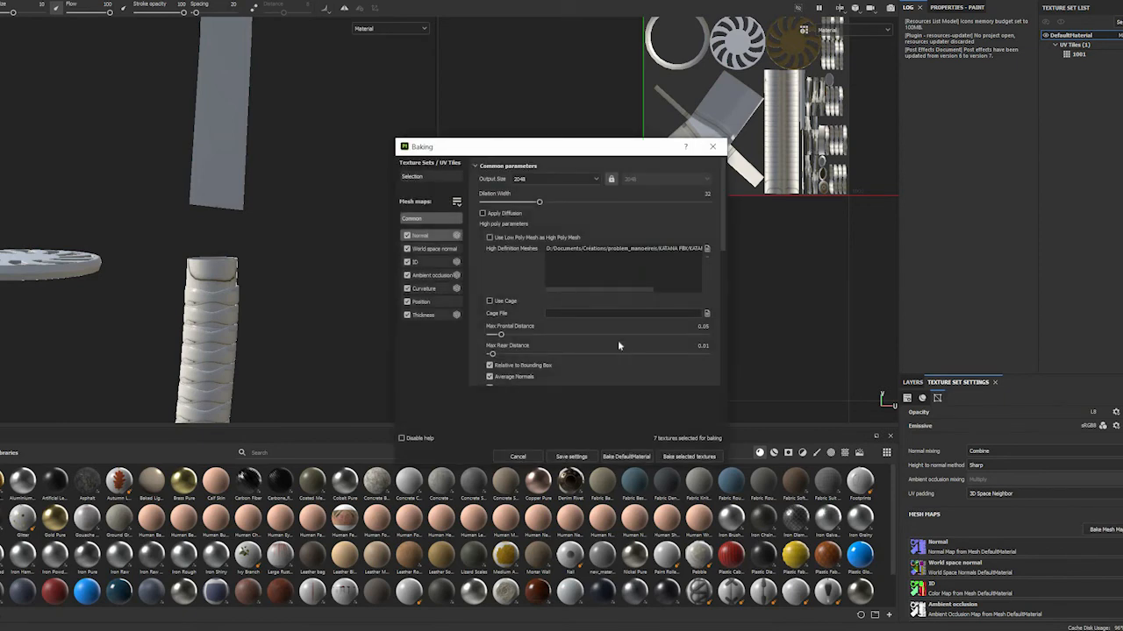
{"action": "scroll", "coordinate": [618, 343], "scroll_direction": "down", "scroll_amount": 4}
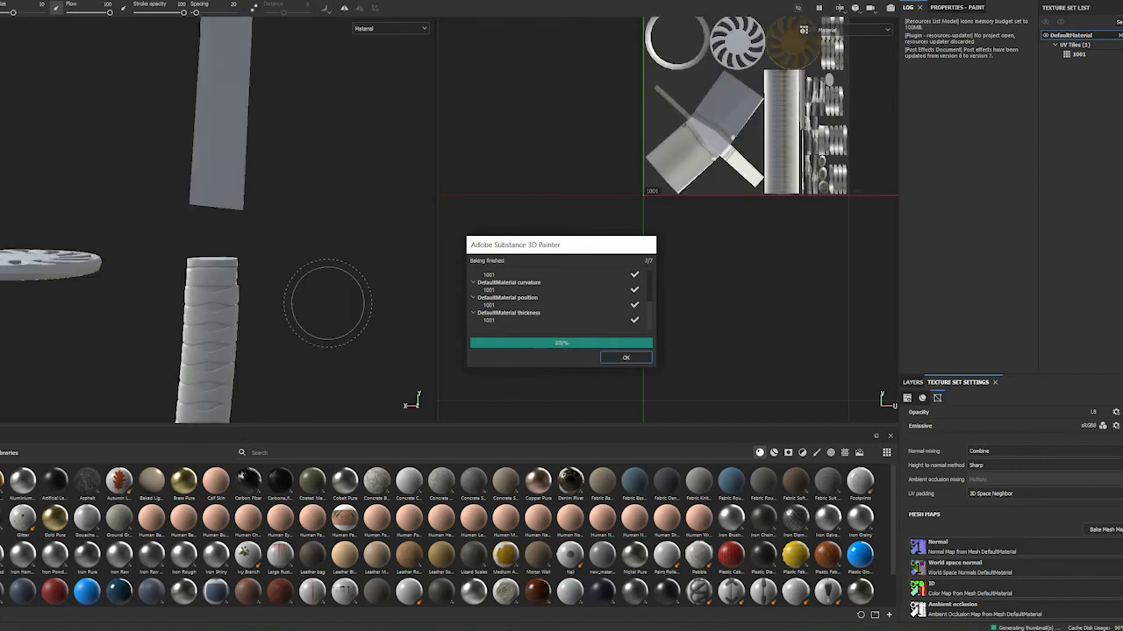
{"action": "left_click", "coordinate": [625, 357]}
Examine the rebaked guard openings and handle wraps for remaining artifacts
{"action": "scroll", "coordinate": [71, 278], "scroll_direction": "down", "scroll_amount": 3}
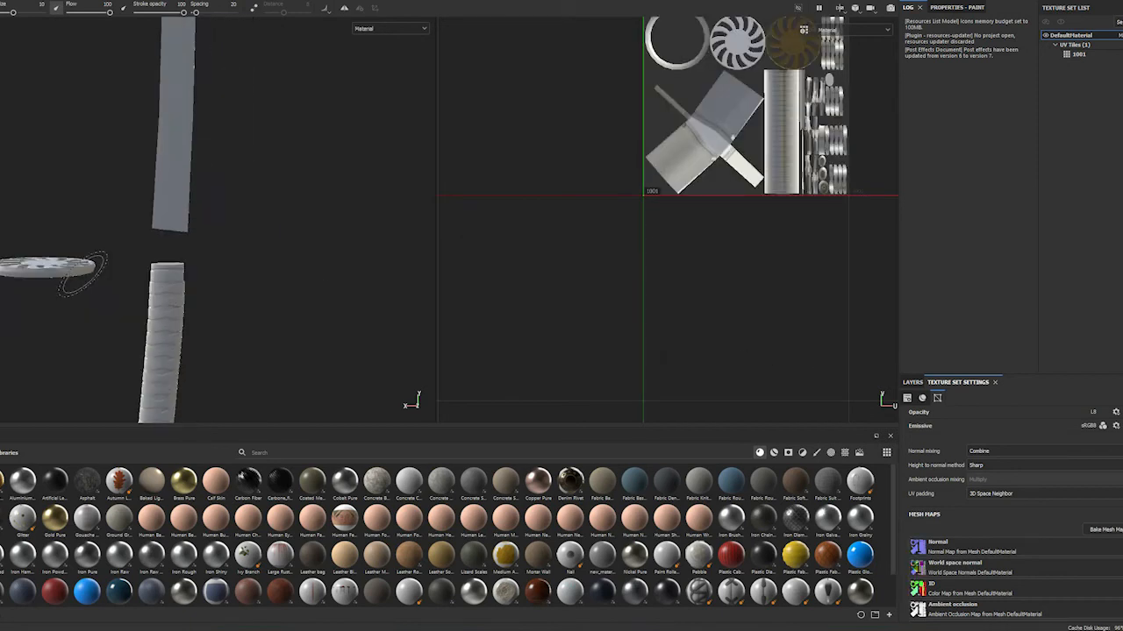
{"action": "scroll", "coordinate": [92, 276], "scroll_direction": "up", "scroll_amount": 5}
{"action": "left_click_drag", "start_coordinate": [100, 278], "coordinate": [245, 307], "text": "alt"}
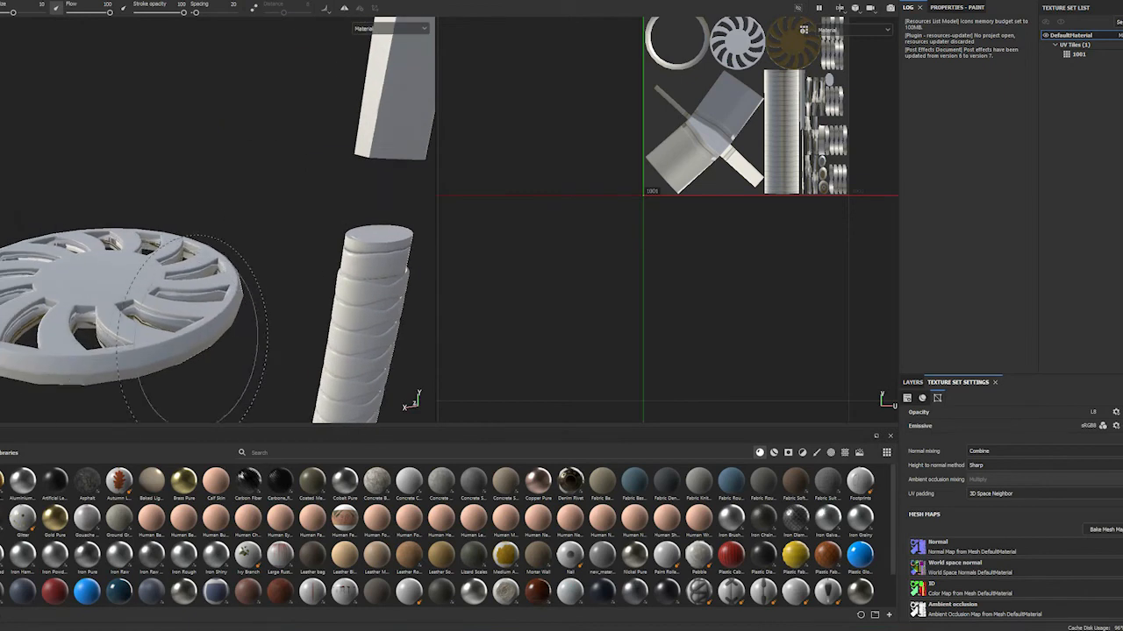
{"action": "scroll", "coordinate": [148, 333], "scroll_direction": "up", "scroll_amount": 5}
{"action": "left_click_drag", "start_coordinate": [131, 354], "coordinate": [109, 305], "text": "alt"}
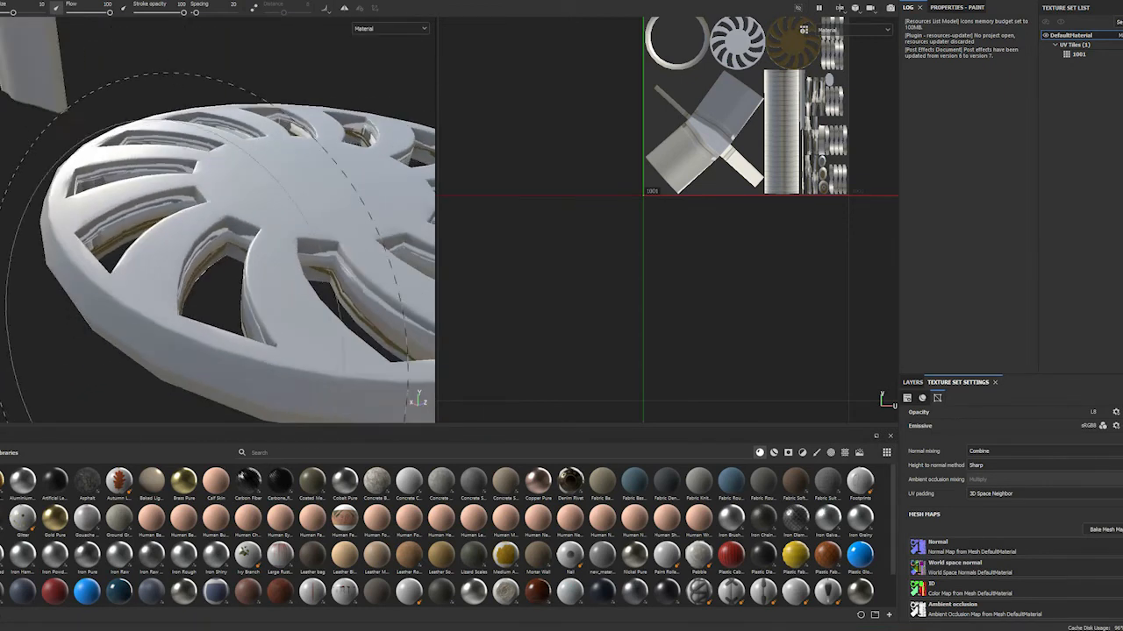
{"action": "scroll", "coordinate": [323, 275], "scroll_direction": "down", "scroll_amount": 5}
{"action": "left_click_drag", "start_coordinate": [323, 276], "coordinate": [289, 254], "text": "alt"}
{"action": "mouse_move", "coordinate": [153, 179]}
{"action": "middle_mouse_down", "text": "alt"}
{"action": "mouse_move", "coordinate": [216, 256]}
{"action": "mouse_move", "coordinate": [263, 276]}
{"action": "mouse_move", "coordinate": [166, 207]}
{"action": "middle_mouse_up", "text": "alt"}
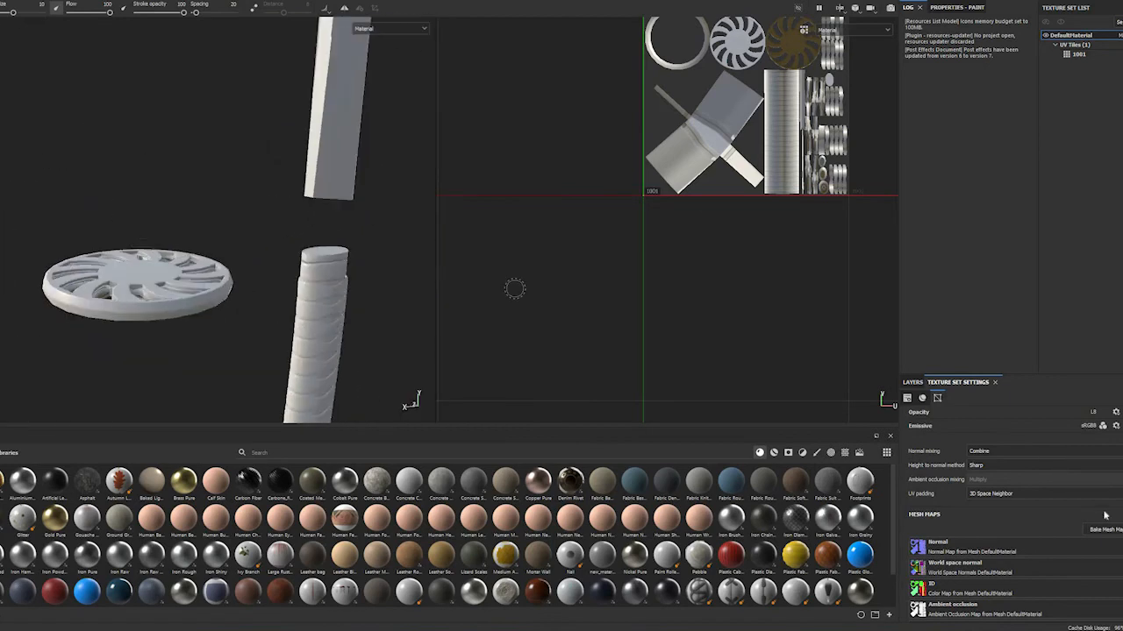
Set the Max Frontal Distance to 0.005 in the common baking parameters and rebake the mesh maps
{"action": "key", "text": "ctrl+shift+b"}
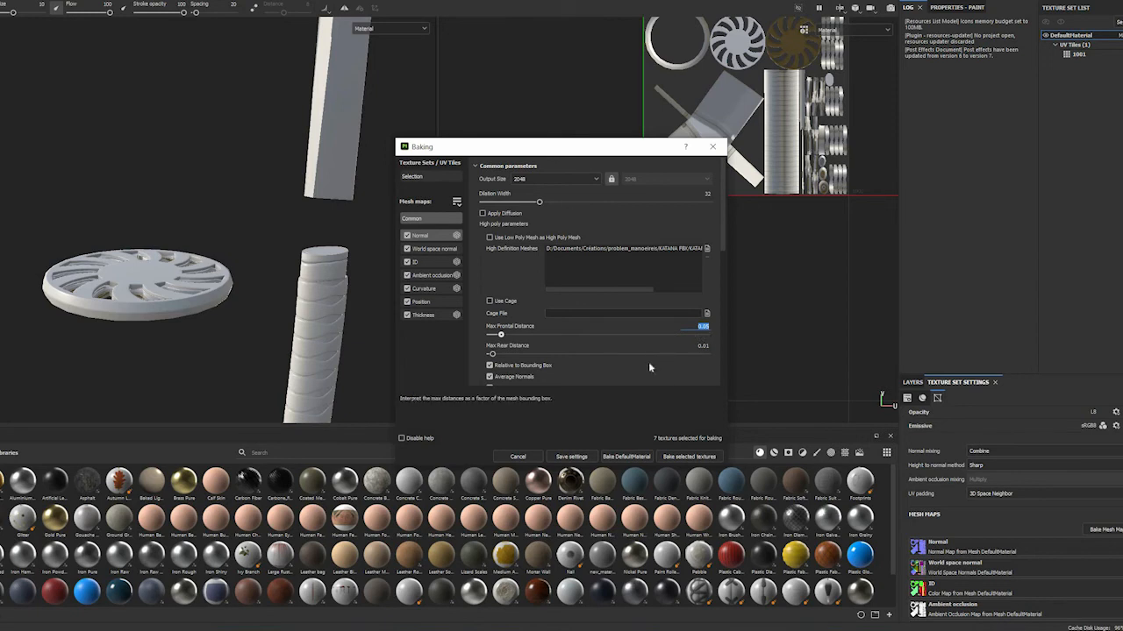
{"action": "key", "text": "BackSpace"}
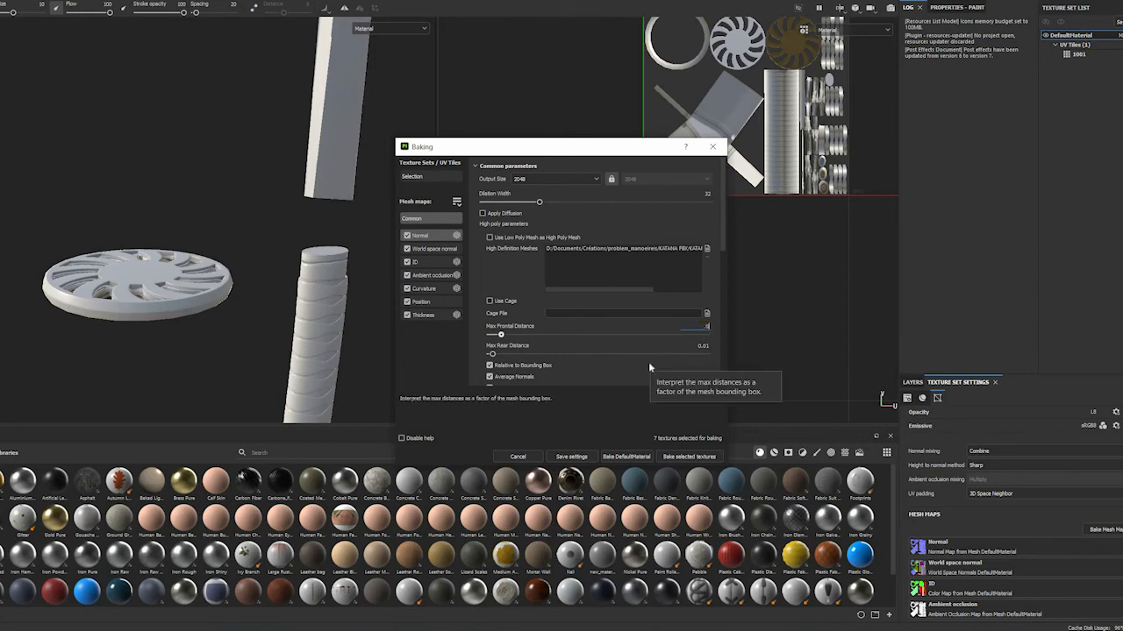
{"action": "type", "text": "0.005"}
{"action": "key", "text": "Return"}
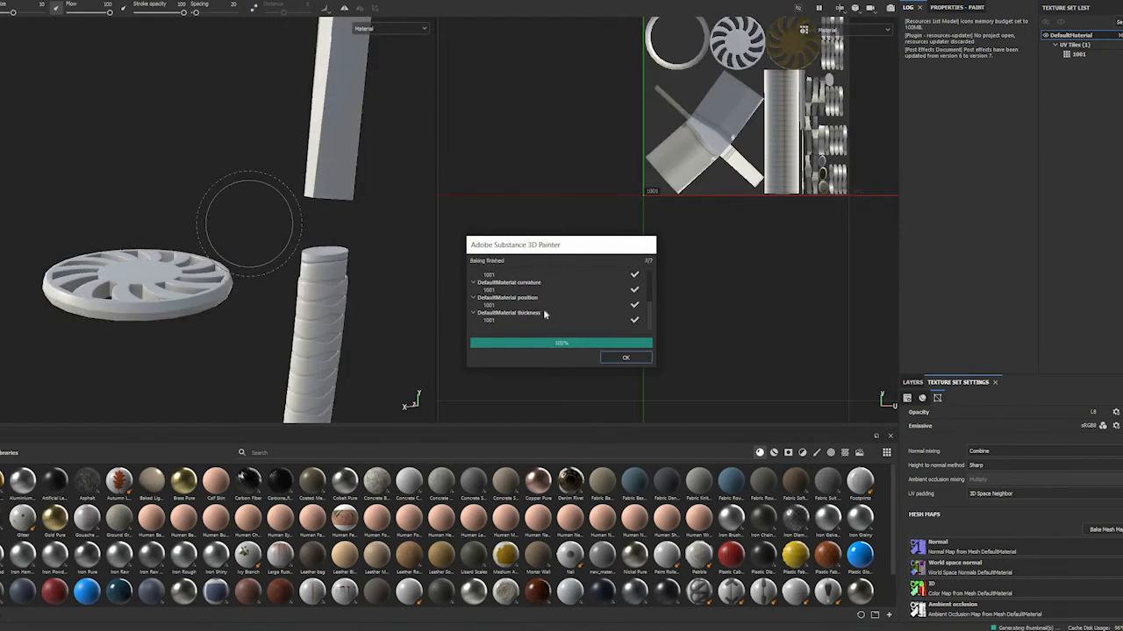
{"action": "left_click", "coordinate": [617, 358]}
Examine the new bake up close on the guard, blade and handle
{"action": "scroll", "coordinate": [223, 296], "scroll_direction": "down", "scroll_amount": 2}
{"action": "scroll", "coordinate": [223, 296], "scroll_direction": "up", "scroll_amount": 3}
{"action": "left_click_drag", "start_coordinate": [223, 296], "coordinate": [107, 19], "text": "alt"}
{"action": "scroll", "coordinate": [255, 298], "scroll_direction": "up", "scroll_amount": 3}
{"action": "middle_click_drag", "start_coordinate": [88, 239], "coordinate": [57, 412], "text": "alt"}
{"action": "left_click_drag", "start_coordinate": [90, 266], "coordinate": [158, 284], "text": "alt"}
{"action": "right_click_drag", "start_coordinate": [303, 343], "coordinate": [173, 276], "text": "alt"}
{"action": "left_click_drag", "start_coordinate": [228, 286], "coordinate": [248, 326], "text": "alt"}
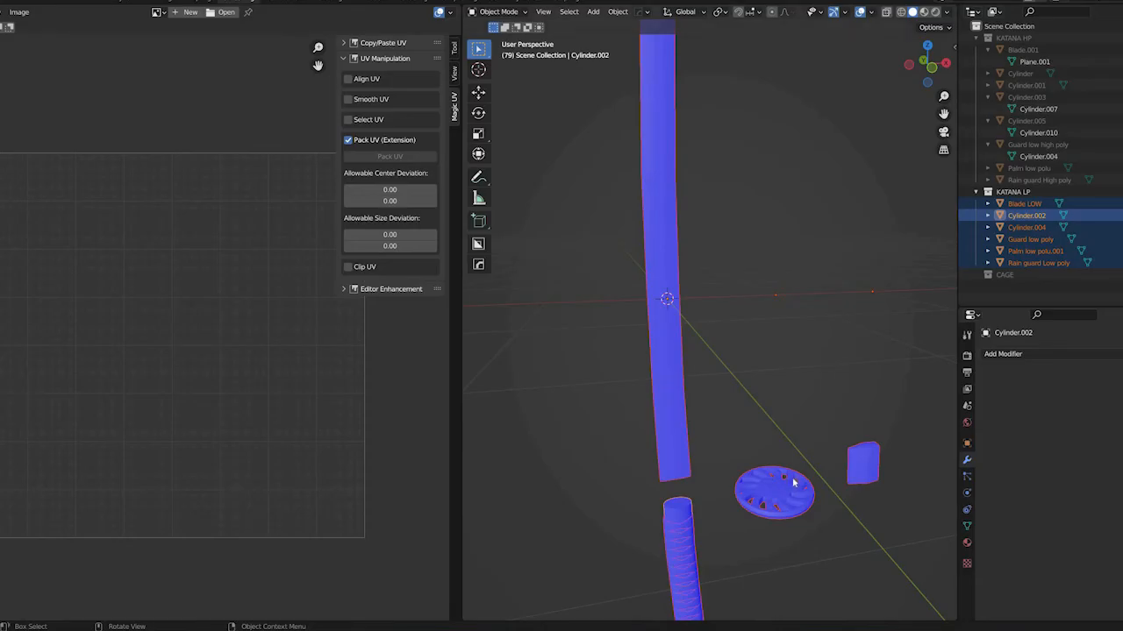
Switch to Blender and move the low-poly guard back to its assembled position between blade and handle
{"action": "left_click", "coordinate": [736, 481]}
{"action": "middle_click_drag", "start_coordinate": [662, 487], "coordinate": [735, 449]}
{"action": "scroll", "coordinate": [736, 449], "scroll_direction": "down", "scroll_amount": 3}
{"action": "scroll", "coordinate": [742, 449], "scroll_direction": "up", "scroll_amount": 5}
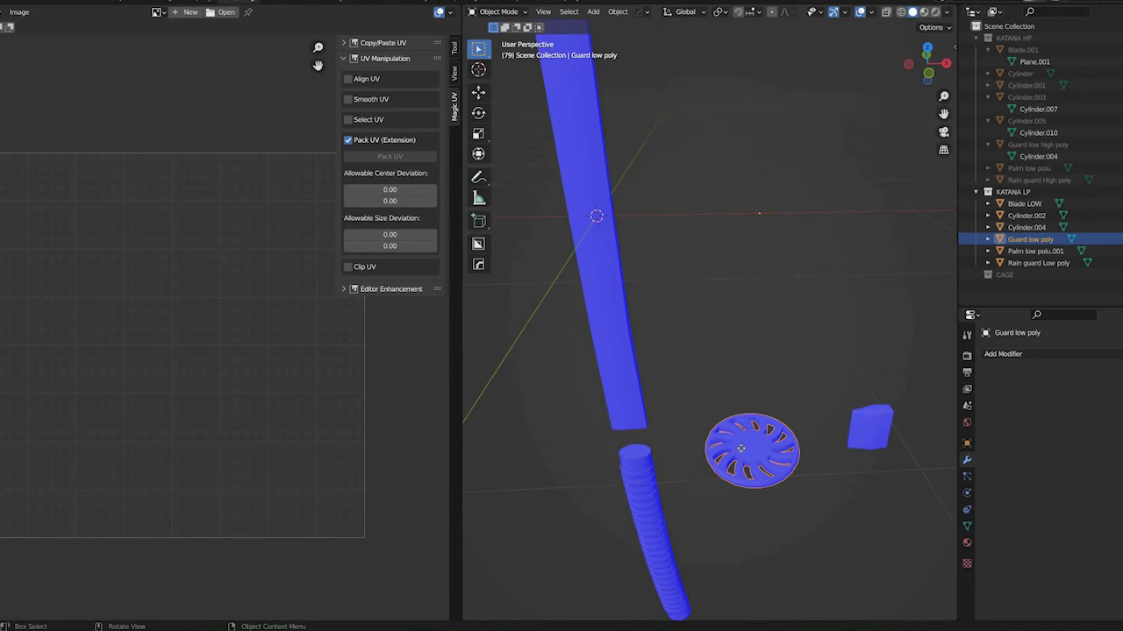
{"action": "key", "text": "g"}
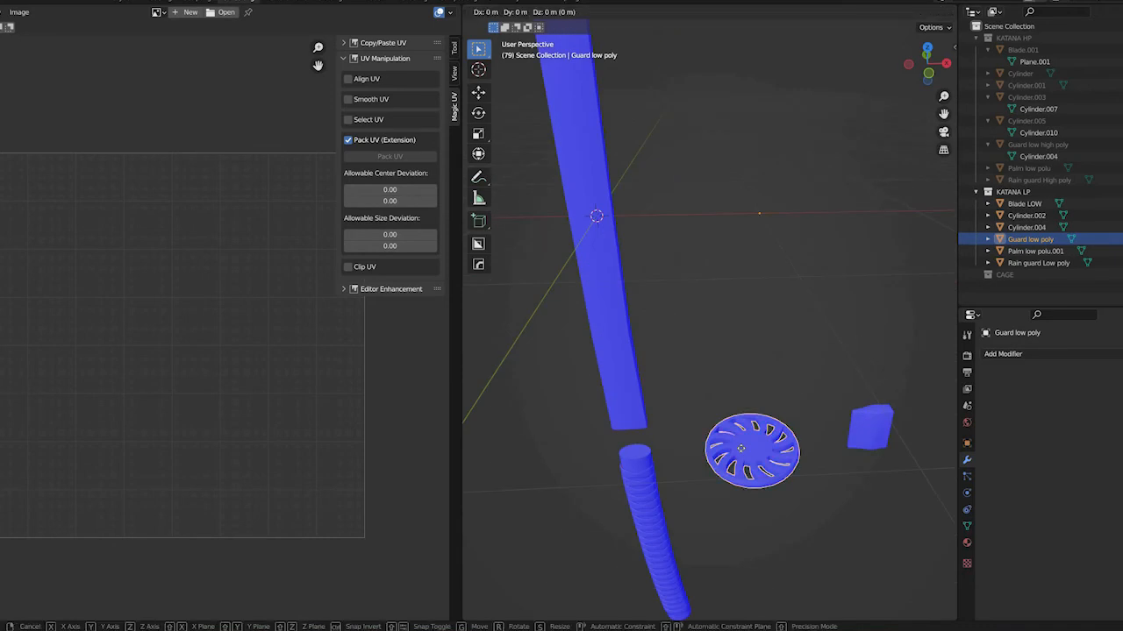
{"action": "left_click", "coordinate": [742, 453]}
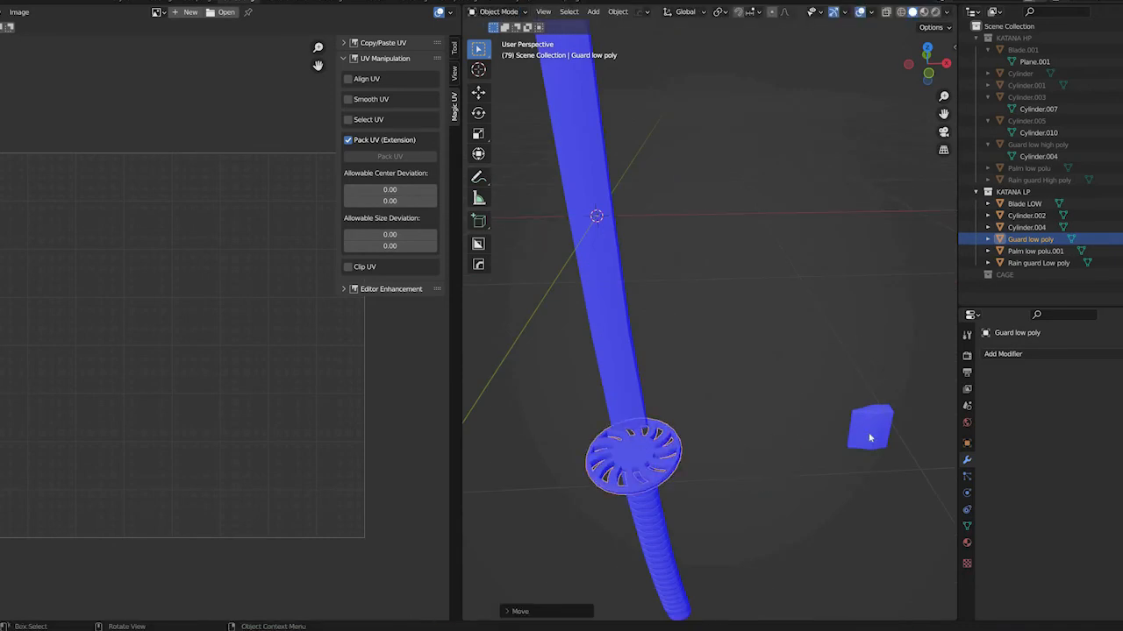
Move the low-poly rain guard -2 m along X, back onto the base of the blade
{"action": "left_click", "coordinate": [870, 438]}
{"action": "type", "text": "gx-2"}
{"action": "key", "text": "Return"}
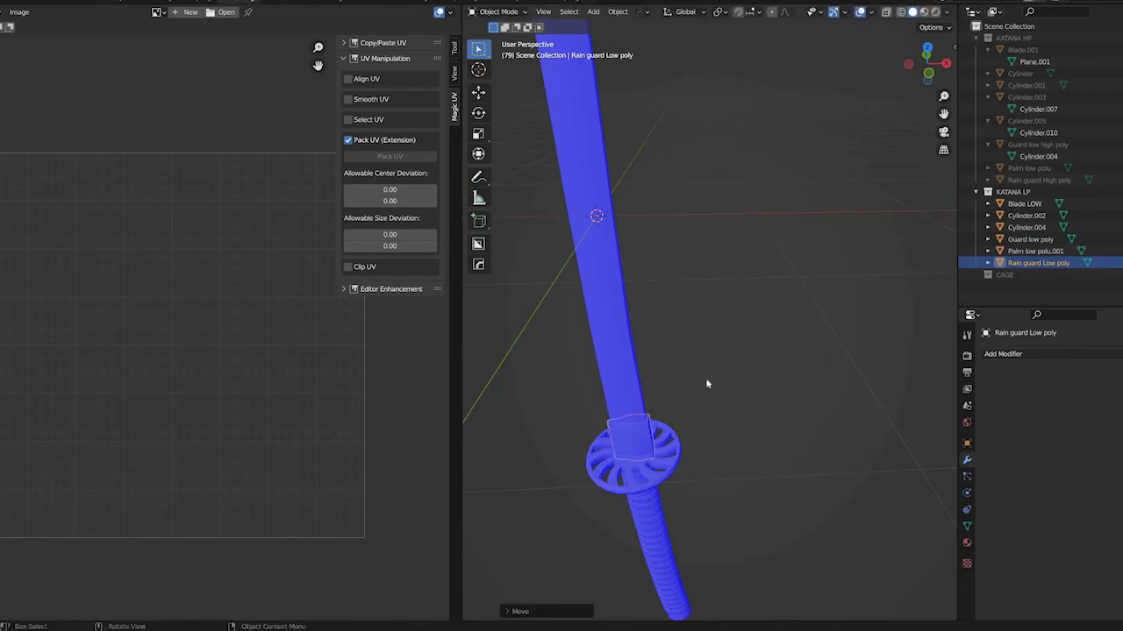
Select all reassembled low-poly katana parts and export them as FBX over KATANA LP_UV_modified_tutorial.fbx
{"action": "middle_click_drag", "start_coordinate": [680, 380], "coordinate": [815, 386]}
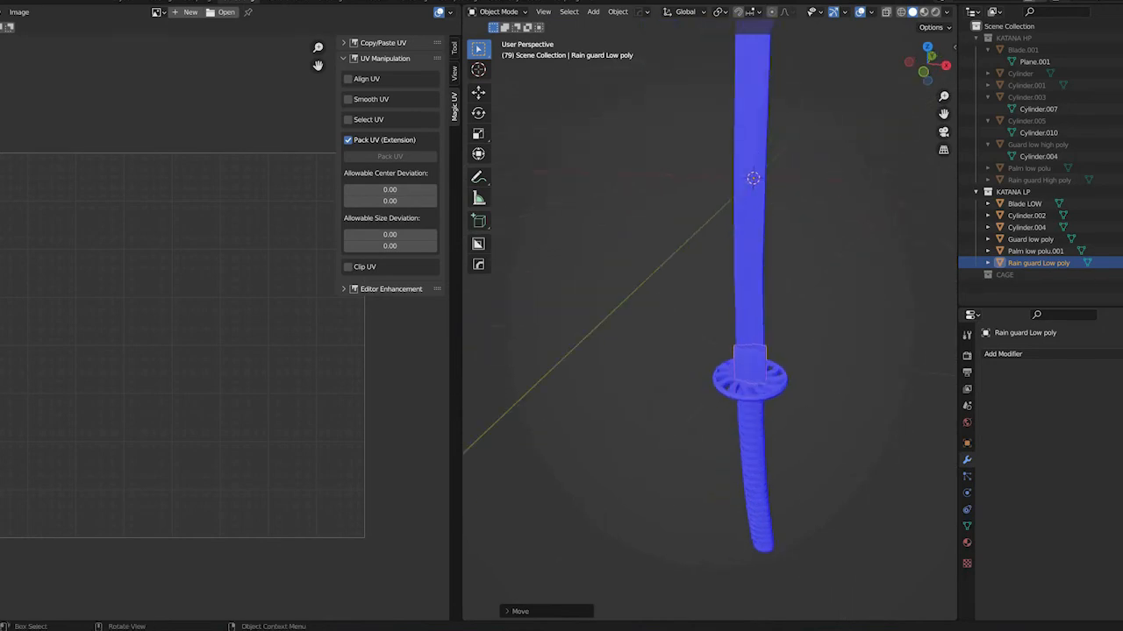
{"action": "key", "text": "a"}
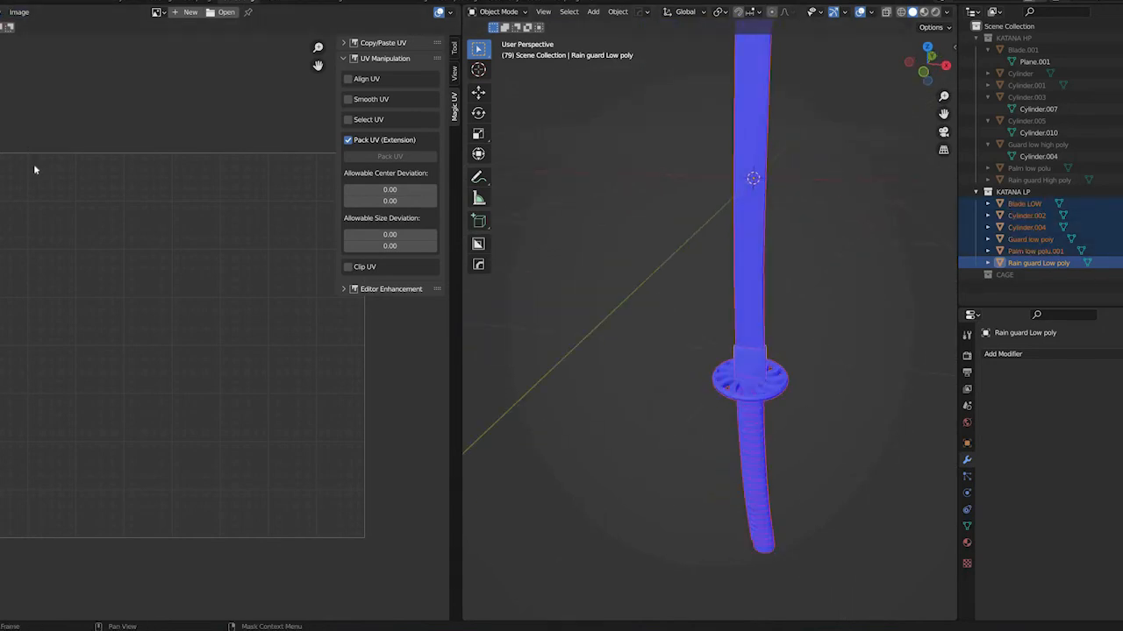
{"action": "key", "text": "F4"}
{"action": "mouse_move", "coordinate": [53, 166]}
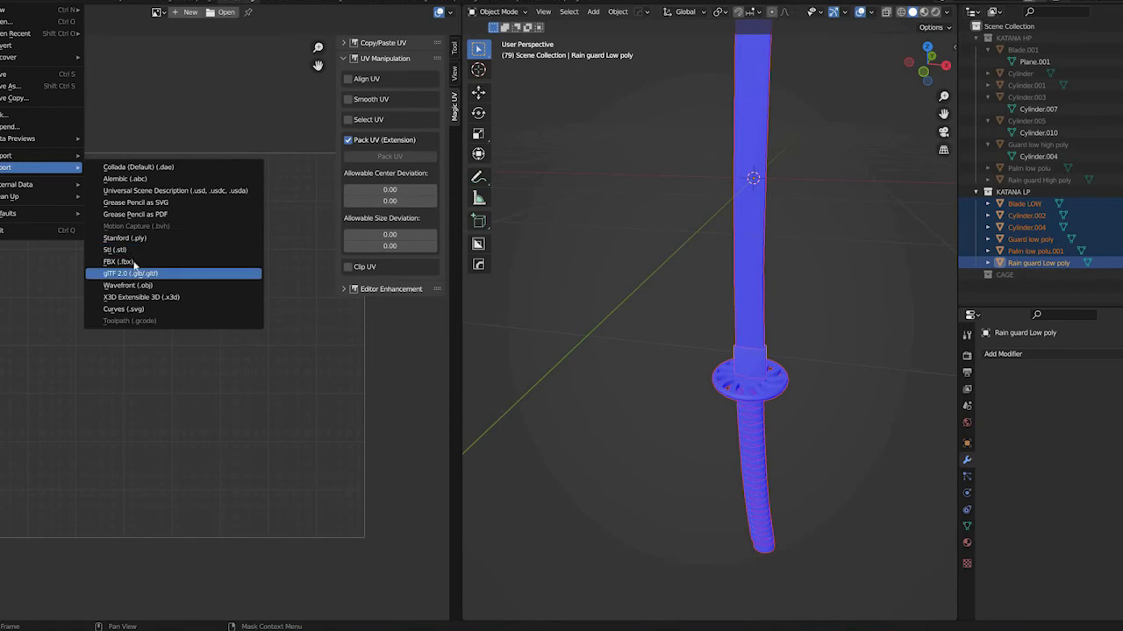
{"action": "left_click", "coordinate": [118, 261]}
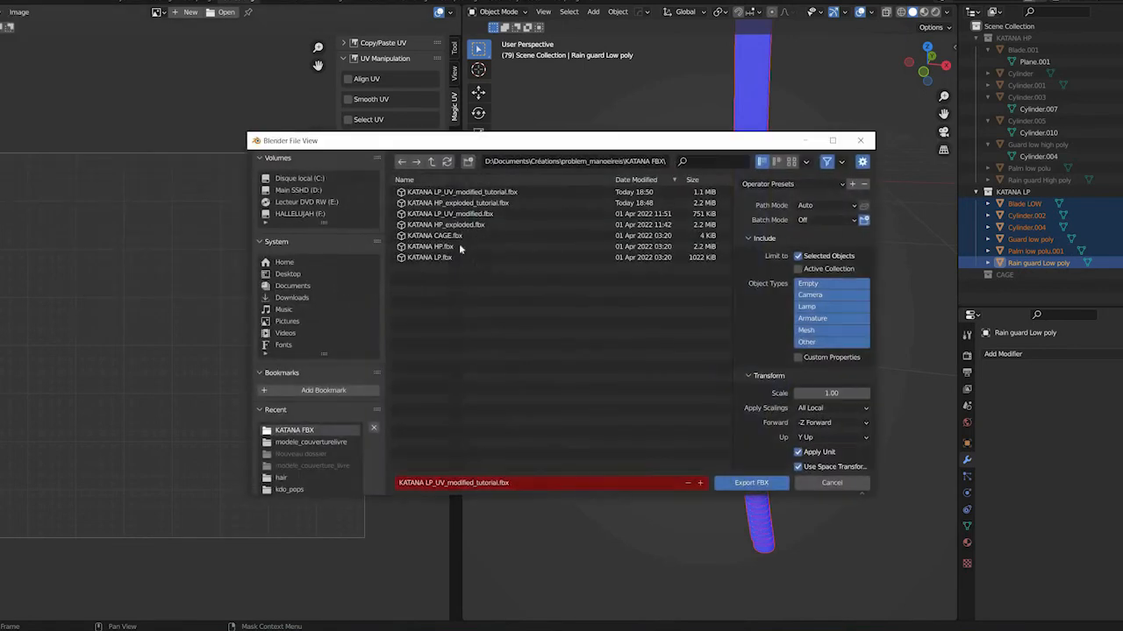
{"action": "left_click", "coordinate": [478, 193]}
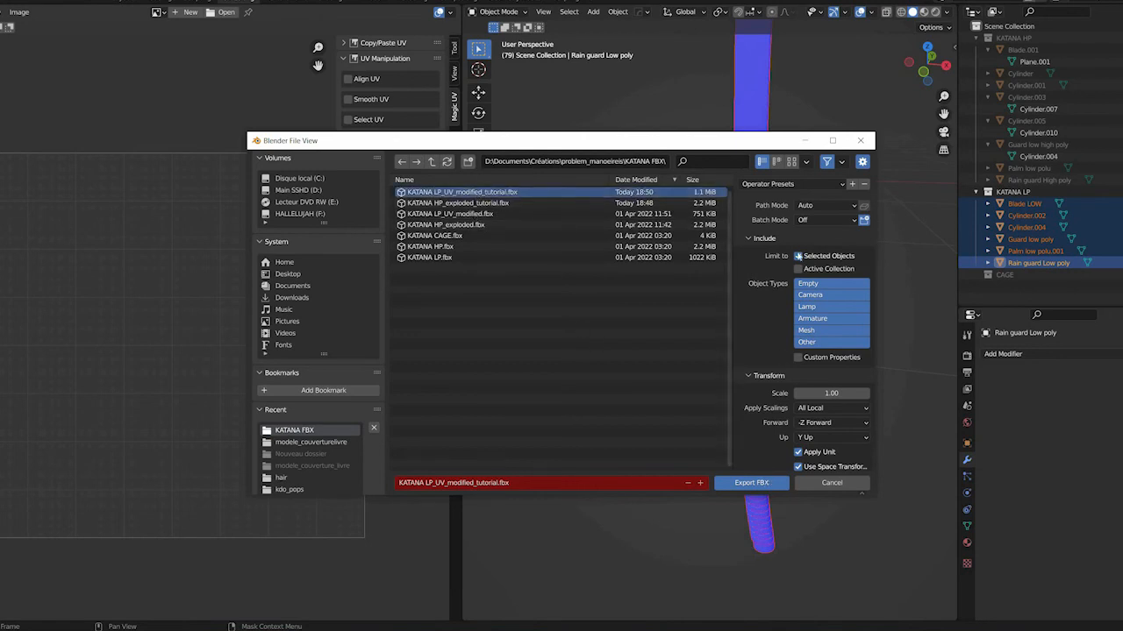
{"action": "left_click", "coordinate": [746, 484]}
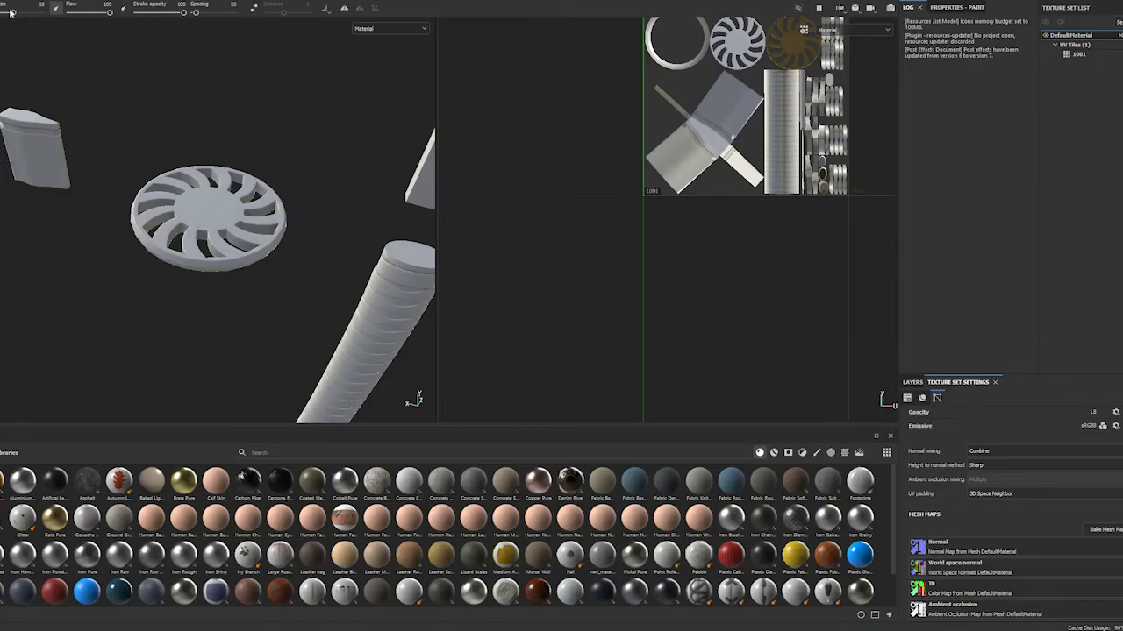
Switch to Substance Painter and replace the project mesh with the re-exported KATANA LP_UV_modified_tutorial.fbx
{"action": "left_click", "coordinate": [8, 9]}
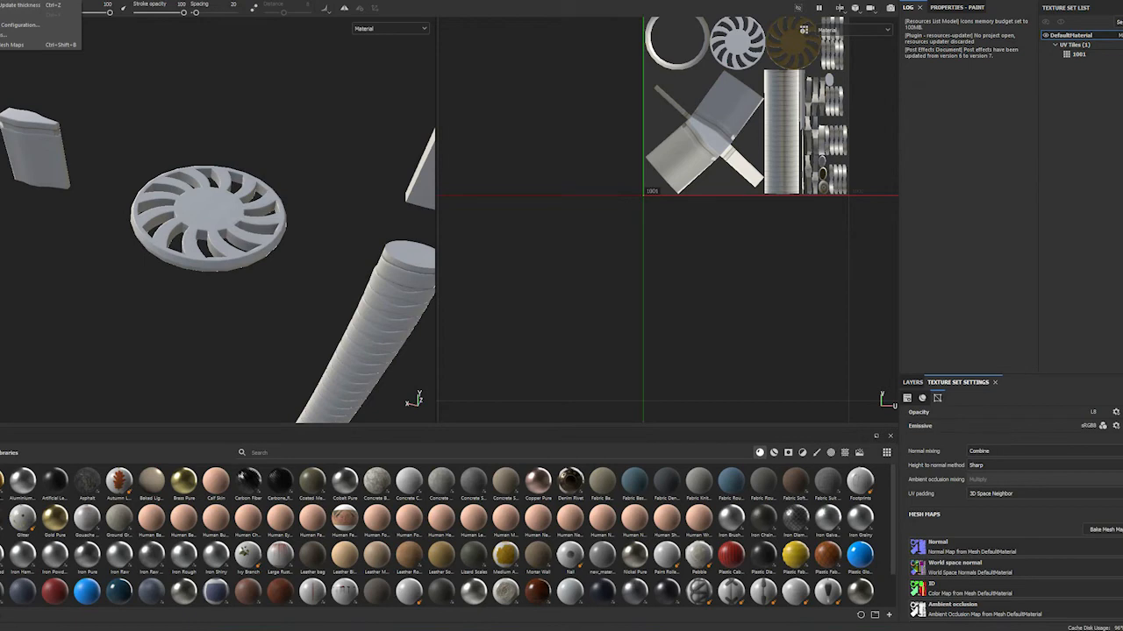
{"action": "left_click", "coordinate": [9, 27]}
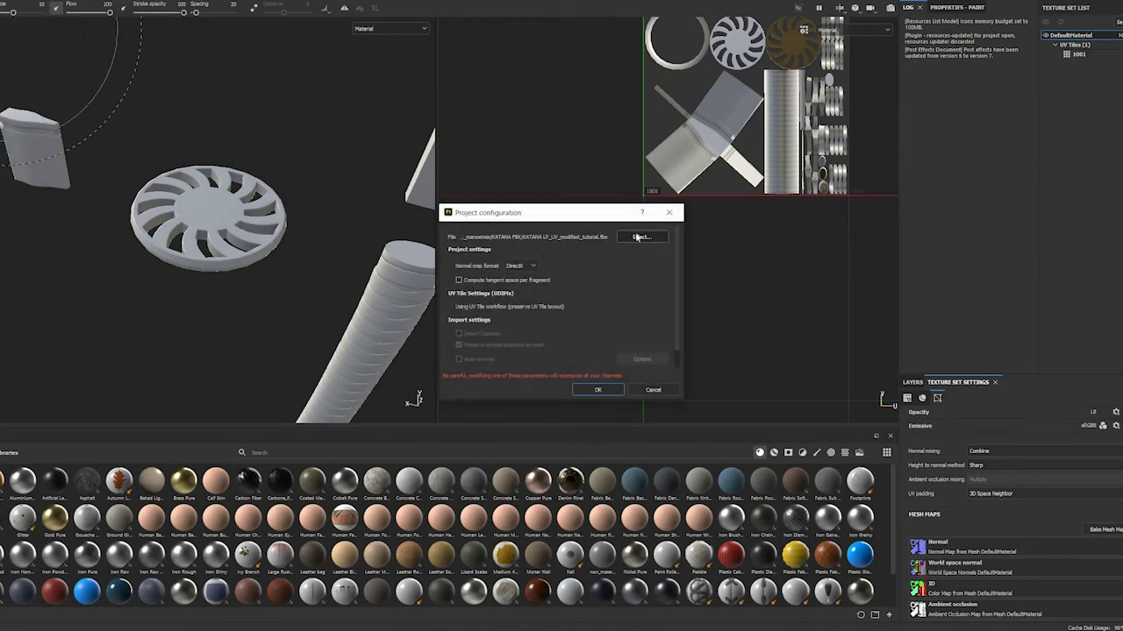
{"action": "left_click", "coordinate": [640, 238]}
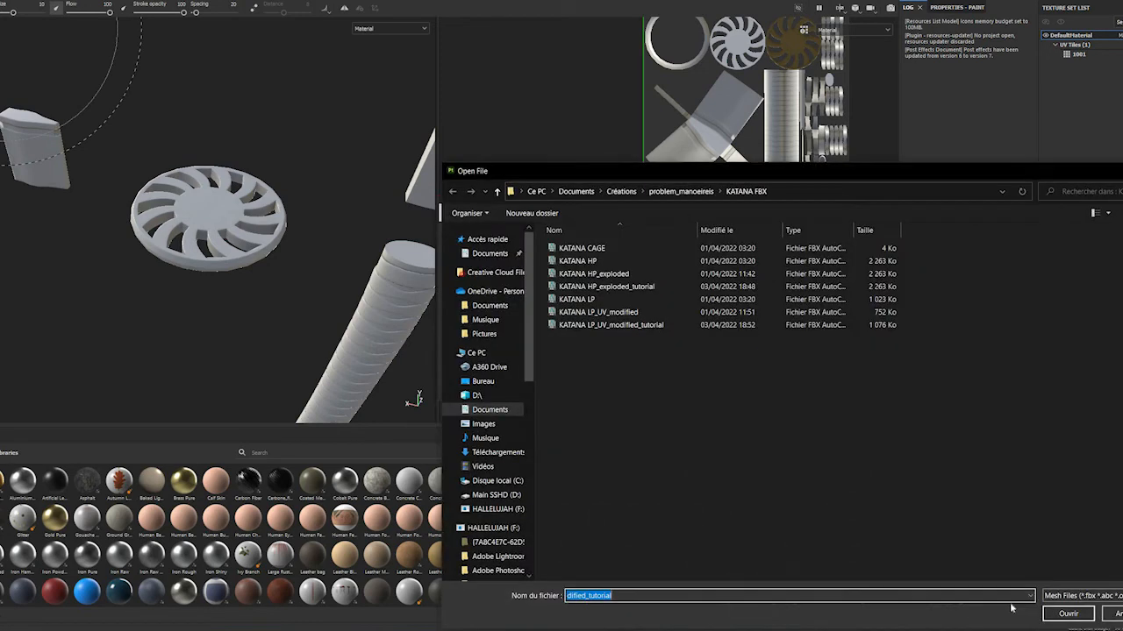
{"action": "left_click", "coordinate": [643, 327]}
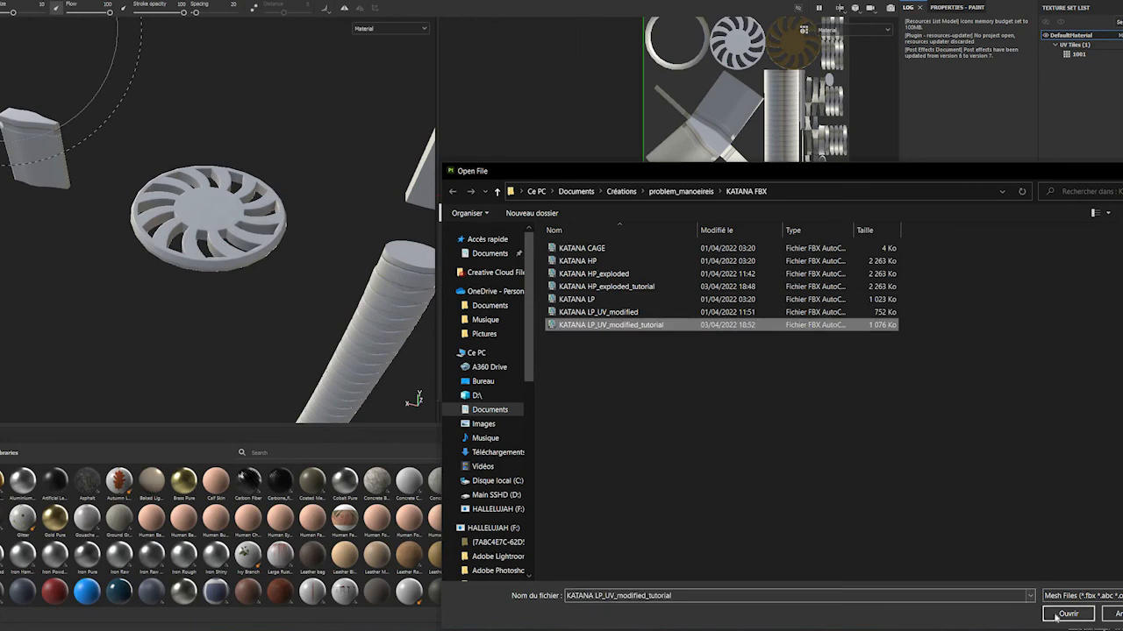
{"action": "left_click", "coordinate": [1068, 613]}
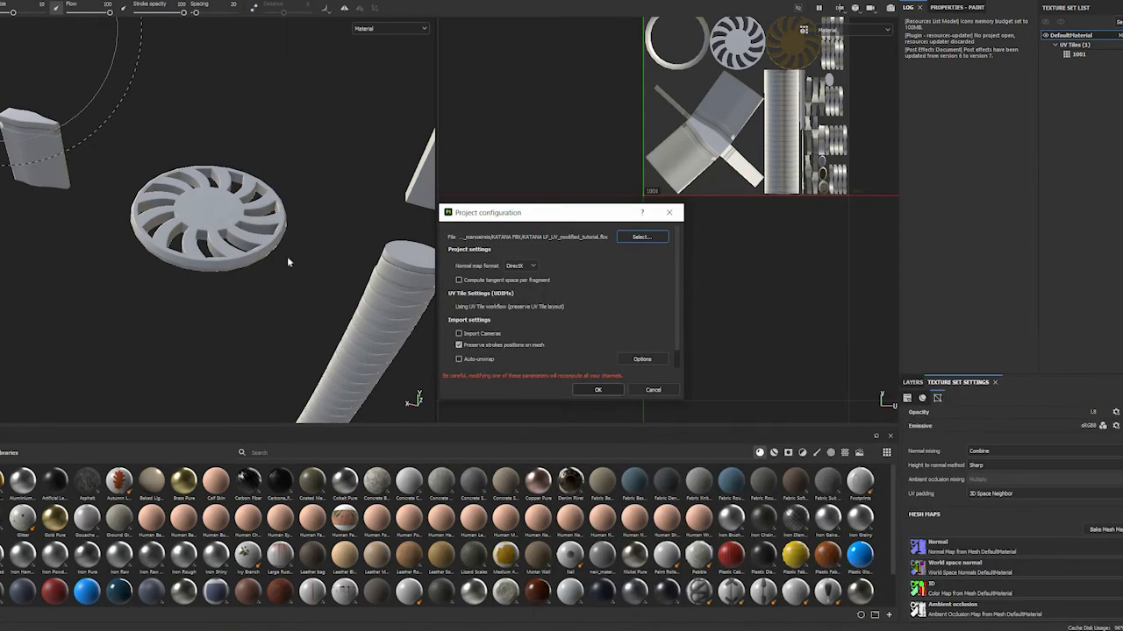
{"action": "left_click", "coordinate": [593, 388]}
Examine the reassembled katana mesh from several angles around the blade, guard and handle
{"action": "scroll", "coordinate": [226, 211], "scroll_direction": "up", "scroll_amount": 3}
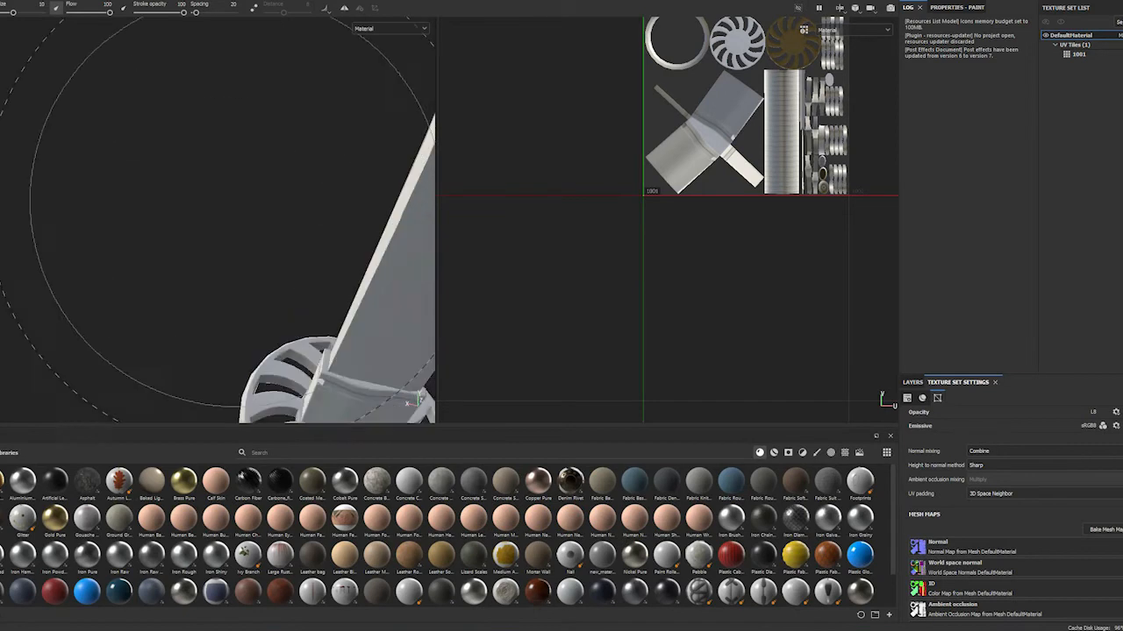
{"action": "scroll", "coordinate": [235, 198], "scroll_direction": "down", "scroll_amount": 2}
{"action": "left_click_drag", "start_coordinate": [232, 191], "coordinate": [139, 463], "text": "alt"}
{"action": "scroll", "coordinate": [268, 306], "scroll_direction": "up", "scroll_amount": 2}
{"action": "scroll", "coordinate": [246, 305], "scroll_direction": "down", "scroll_amount": 5}
{"action": "middle_click_drag", "start_coordinate": [202, 53], "coordinate": [153, 135], "text": "alt"}
{"action": "middle_click_drag", "start_coordinate": [136, 337], "coordinate": [180, 106], "text": "alt"}
{"action": "left_click_drag", "start_coordinate": [193, 269], "coordinate": [335, 341], "text": "alt"}
Add five folders above Layer 1 in the layer stack
{"action": "left_click", "coordinate": [914, 384]}
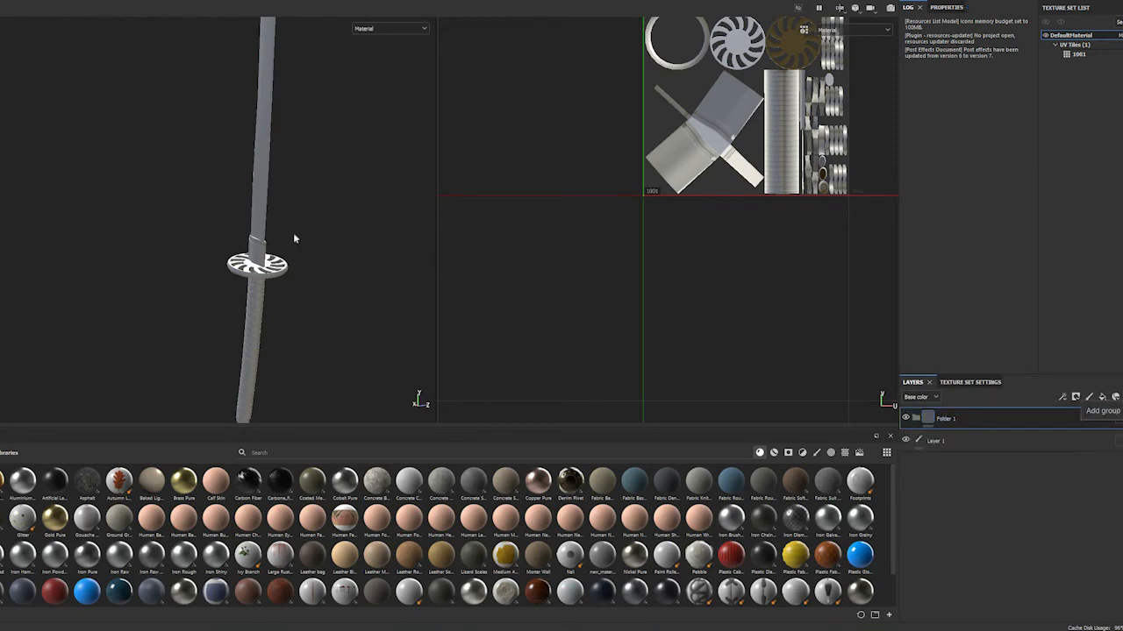
{"action": "left_click_drag", "start_coordinate": [260, 158], "coordinate": [255, 312], "text": "alt"}
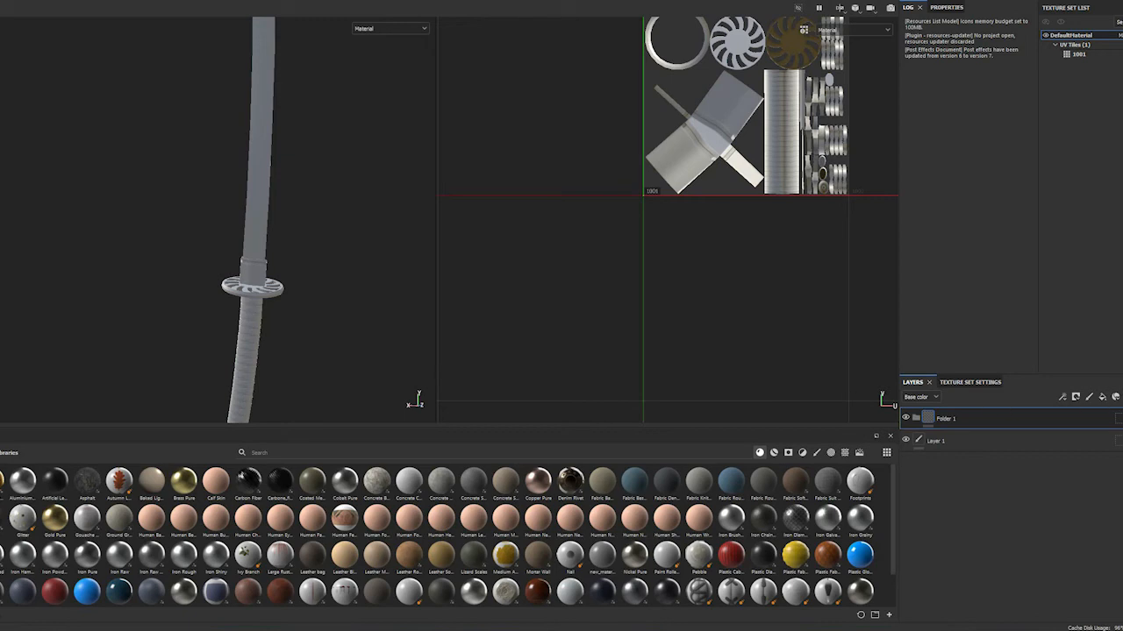
{"action": "left_click", "coordinate": [1122, 398]}
{"action": "left_click", "coordinate": [1121, 398]}
{"action": "left_click", "coordinate": [1121, 398]}
{"action": "left_click", "coordinate": [1122, 397]}
{"action": "right_click_drag", "start_coordinate": [314, 325], "coordinate": [933, 410], "text": "alt"}
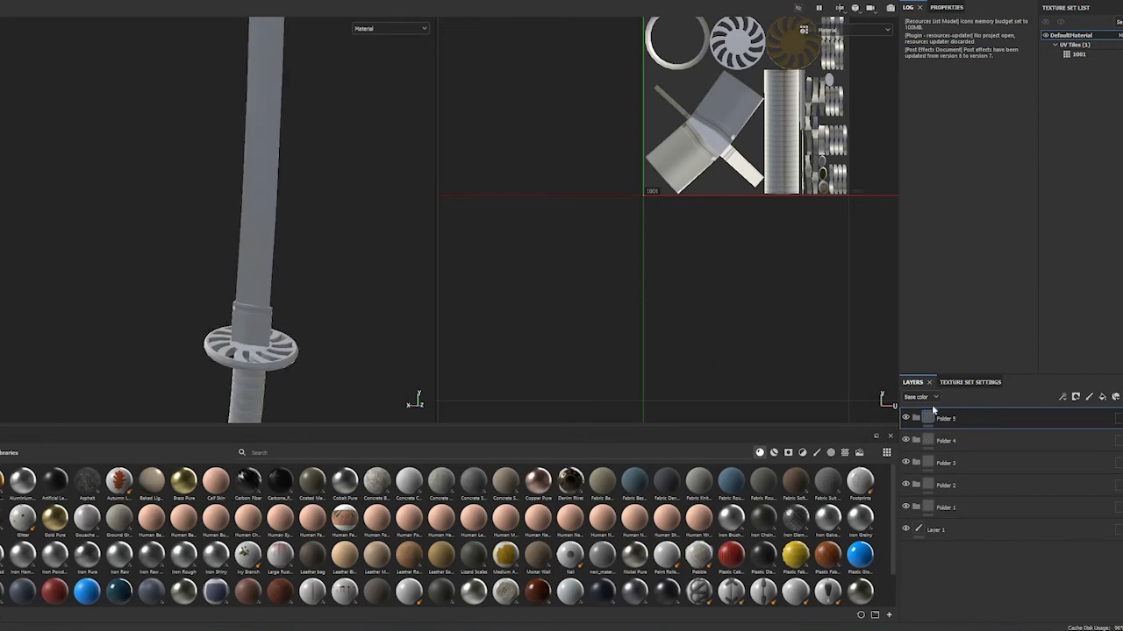
Add a mask with color selection to each of the five folders, from Folder 5 down to Folder 1
{"action": "right_click", "coordinate": [988, 411]}
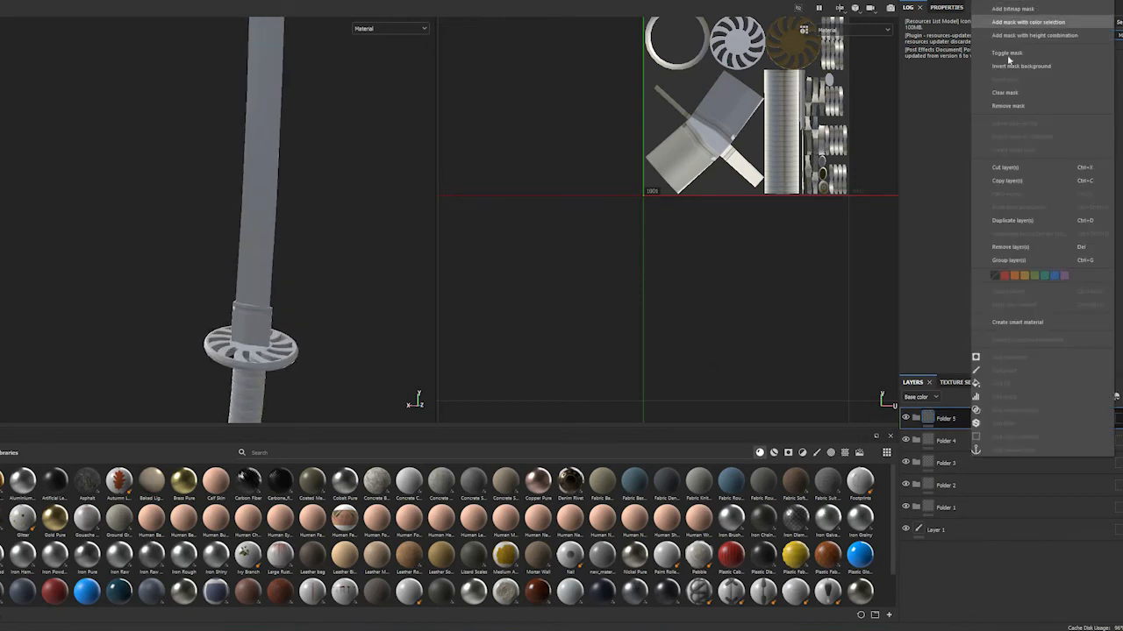
{"action": "left_click", "coordinate": [1026, 21]}
{"action": "right_click", "coordinate": [983, 456]}
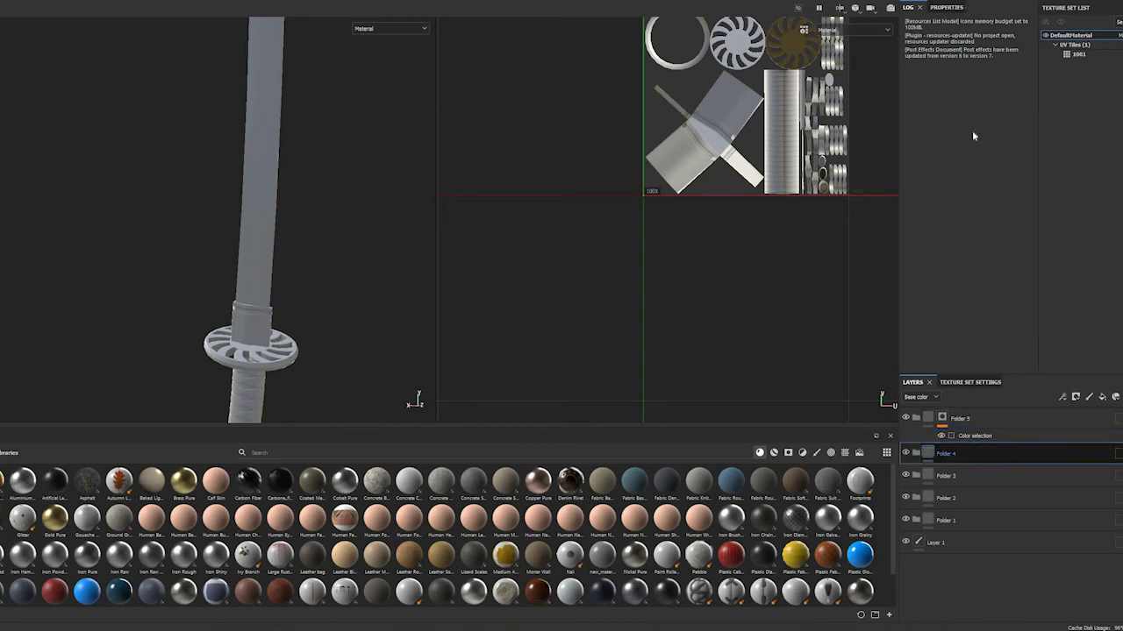
{"action": "left_click", "coordinate": [1026, 22]}
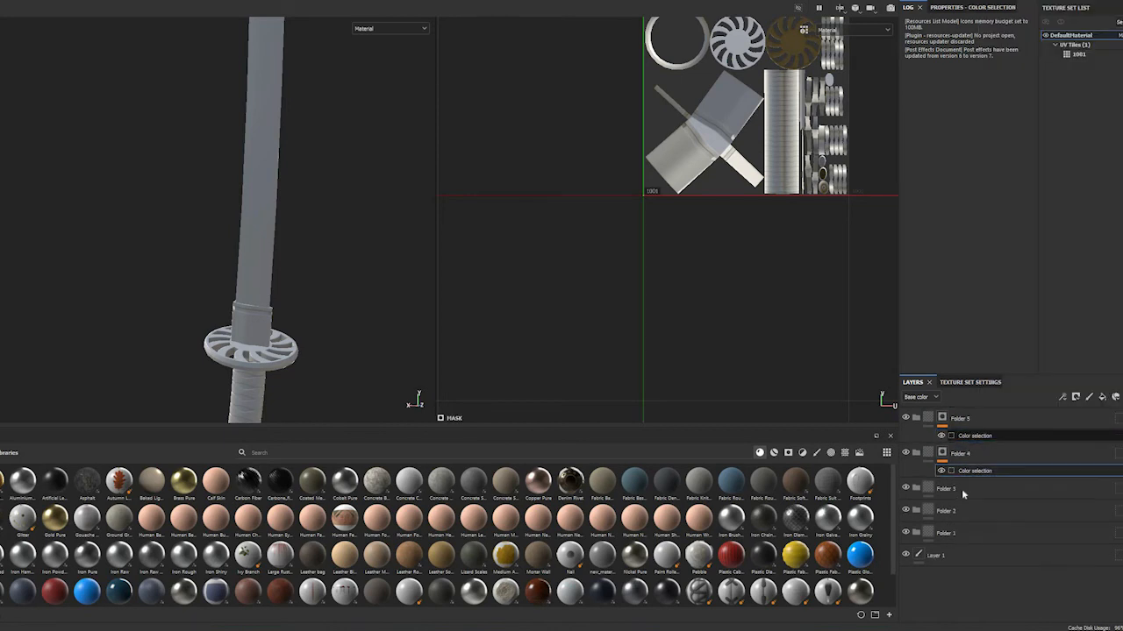
{"action": "left_click", "coordinate": [956, 489]}
{"action": "right_click", "coordinate": [960, 488]}
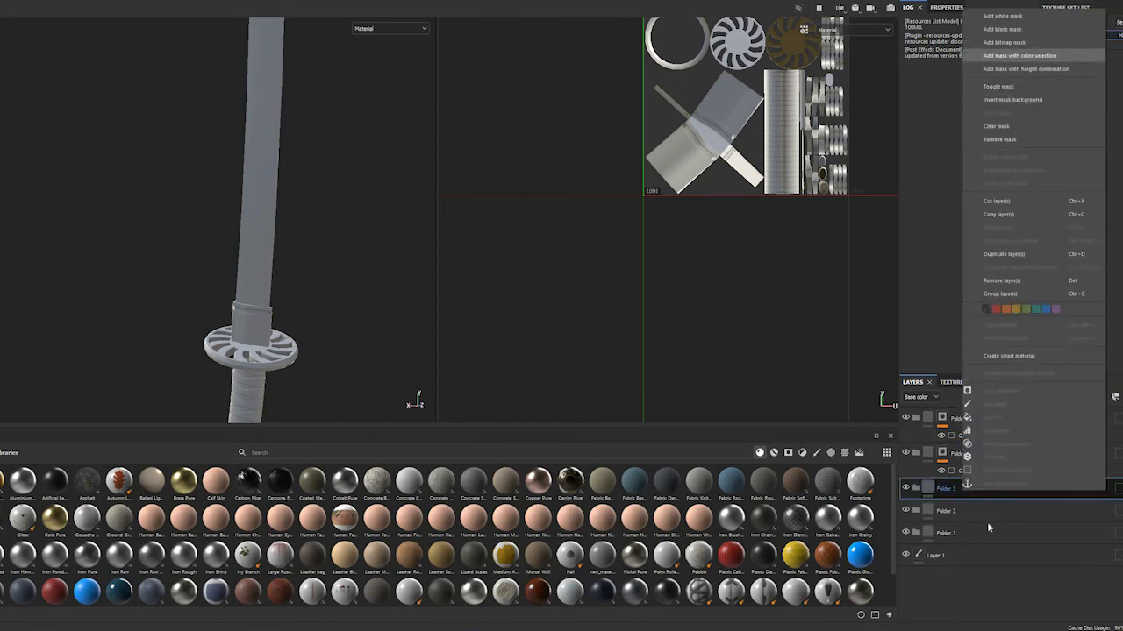
{"action": "left_click", "coordinate": [1027, 55]}
{"action": "right_click", "coordinate": [980, 519]}
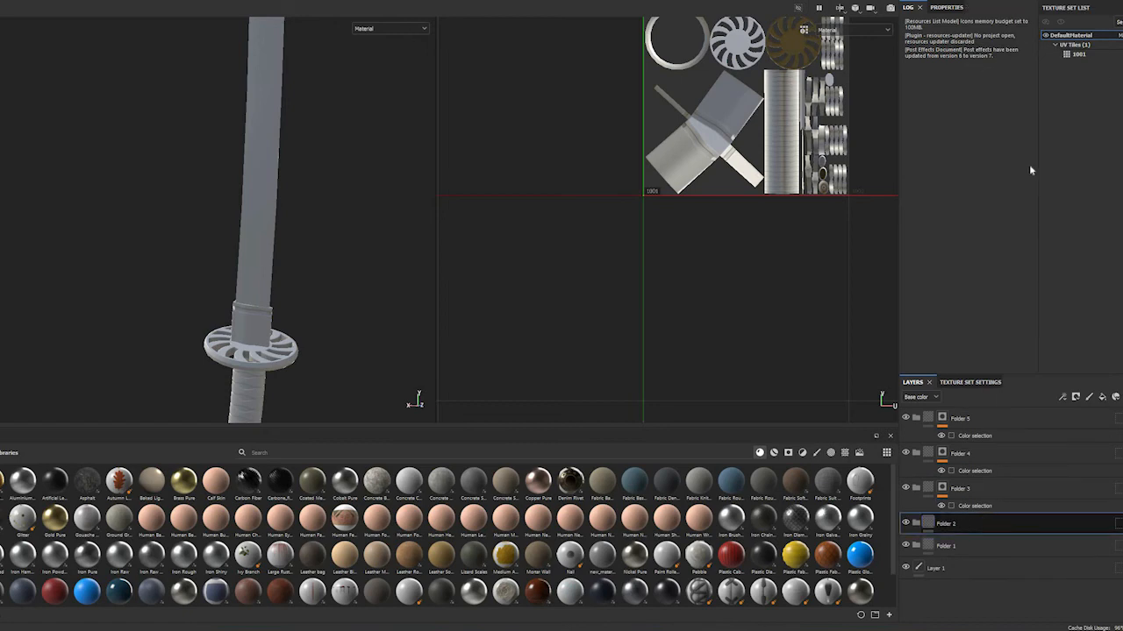
{"action": "left_click", "coordinate": [1039, 82]}
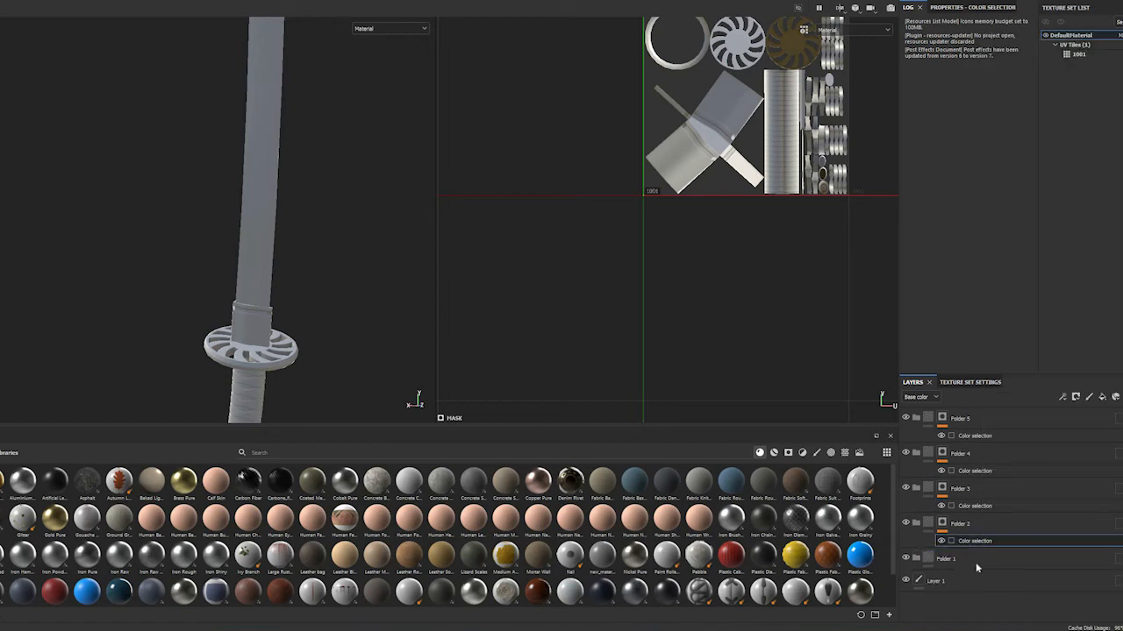
{"action": "left_click", "coordinate": [975, 563]}
{"action": "right_click", "coordinate": [976, 562]}
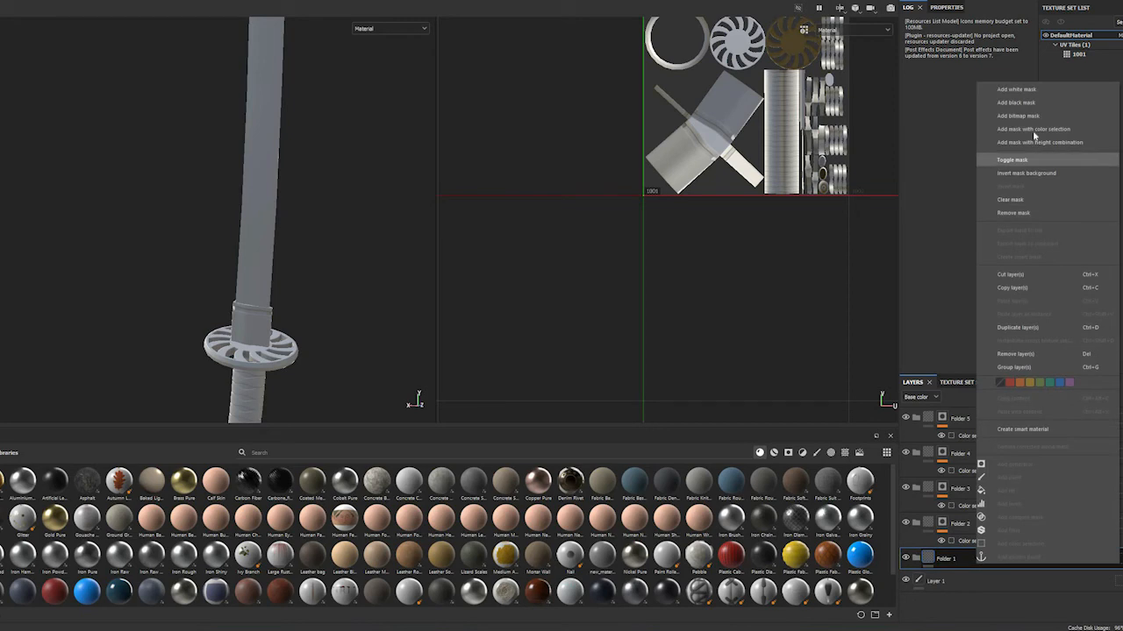
{"action": "left_click", "coordinate": [1033, 129]}
Pick the blade's yellow ID color for Folder 5's mask and rename the folder Blade
{"action": "middle_click_drag", "start_coordinate": [422, 270], "coordinate": [434, 170], "text": "alt"}
{"action": "left_click", "coordinate": [972, 436]}
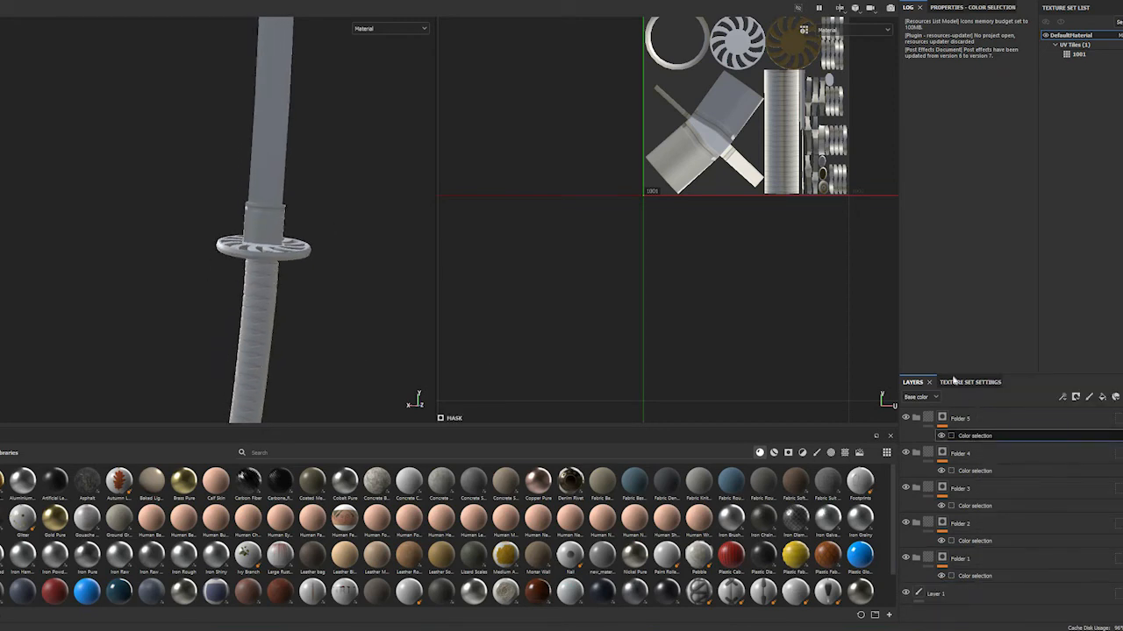
{"action": "left_click", "coordinate": [972, 8]}
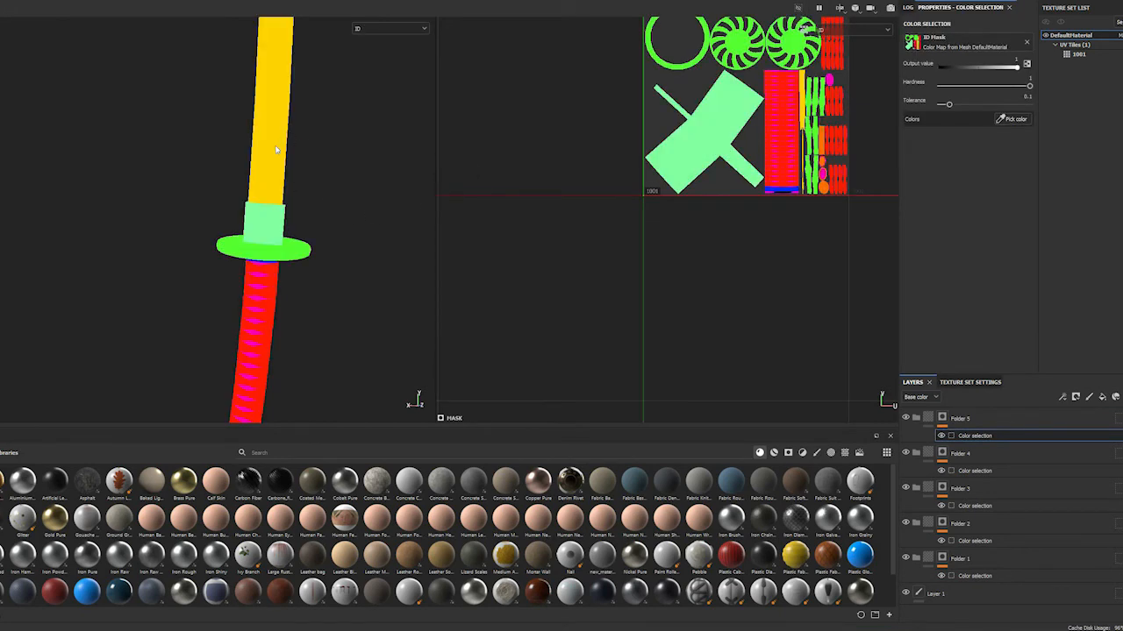
{"action": "middle_click_drag", "start_coordinate": [460, 193], "coordinate": [451, 290], "text": "alt"}
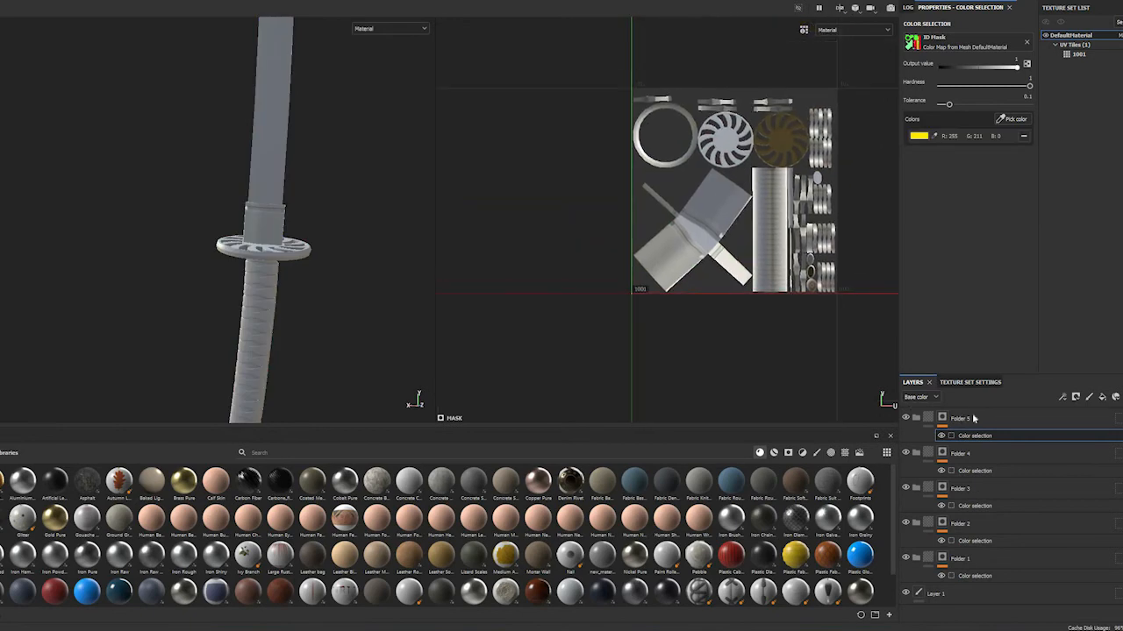
{"action": "double_click", "coordinate": [959, 418]}
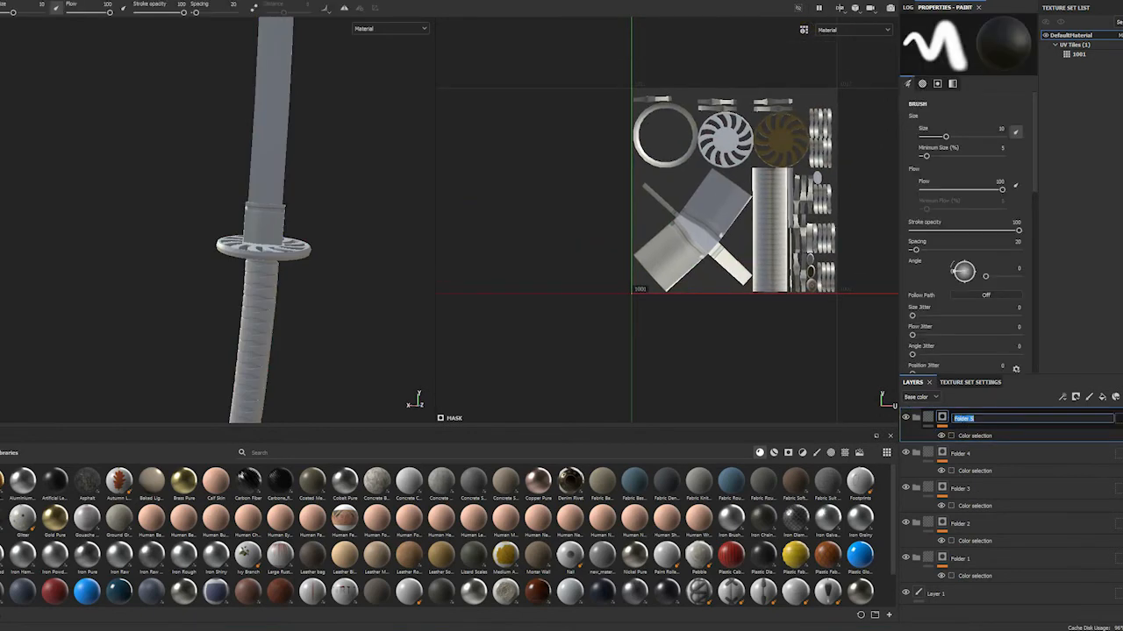
{"action": "type", "text": "Blade"}
{"action": "key", "text": "Return"}
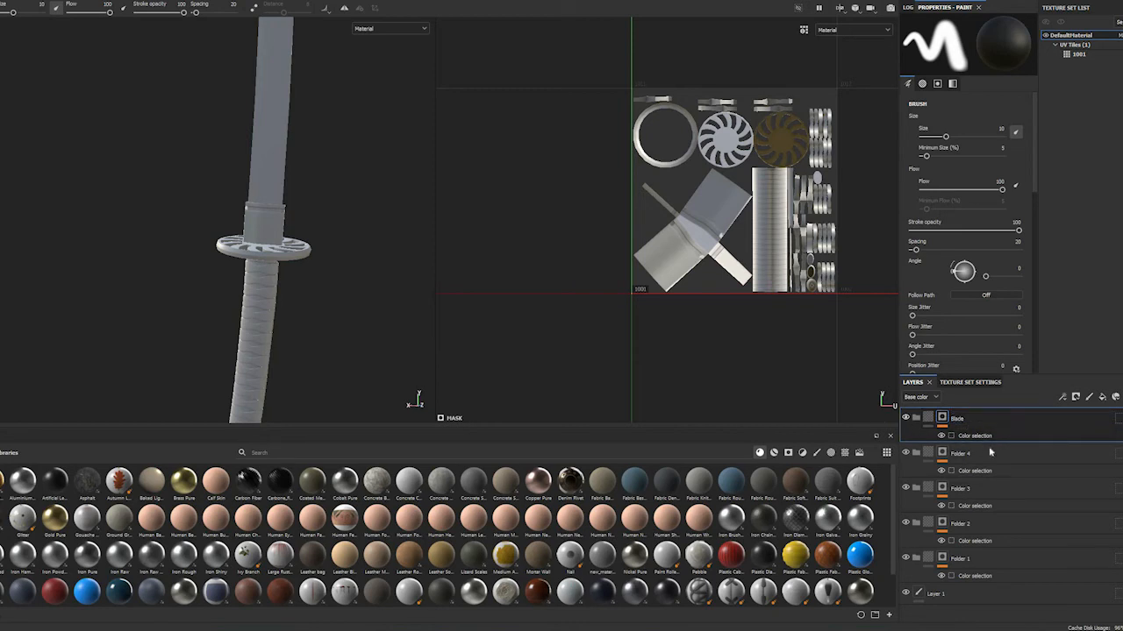
Pick the rain guard's pale green ID color for Folder 4's mask and rename the folder Rain_guard
{"action": "left_click", "coordinate": [974, 471]}
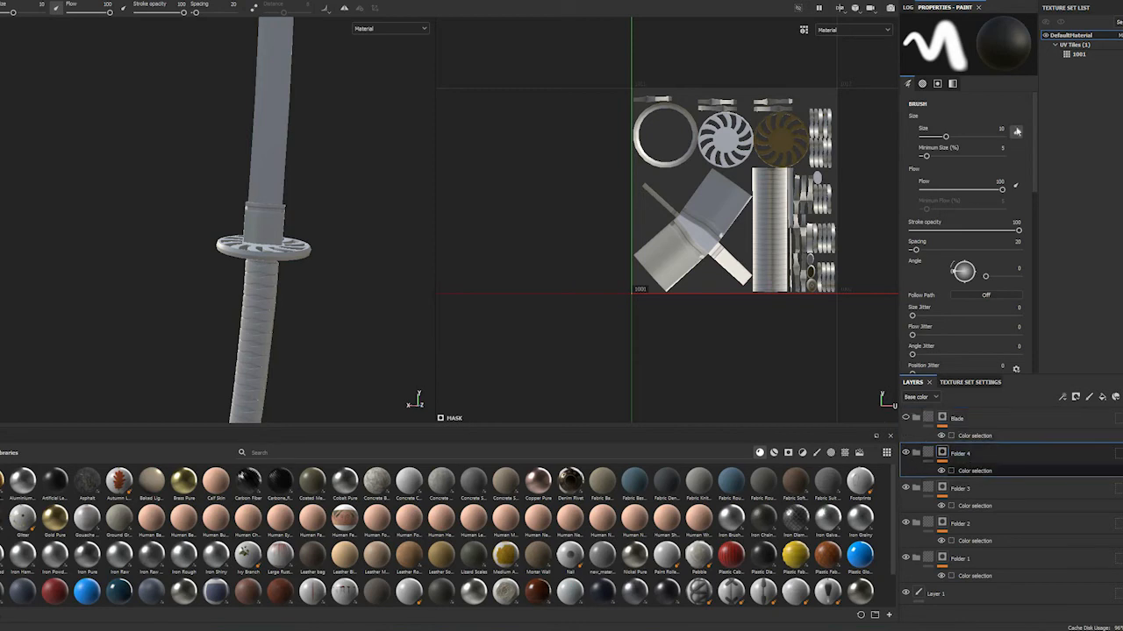
{"action": "left_click", "coordinate": [1009, 120]}
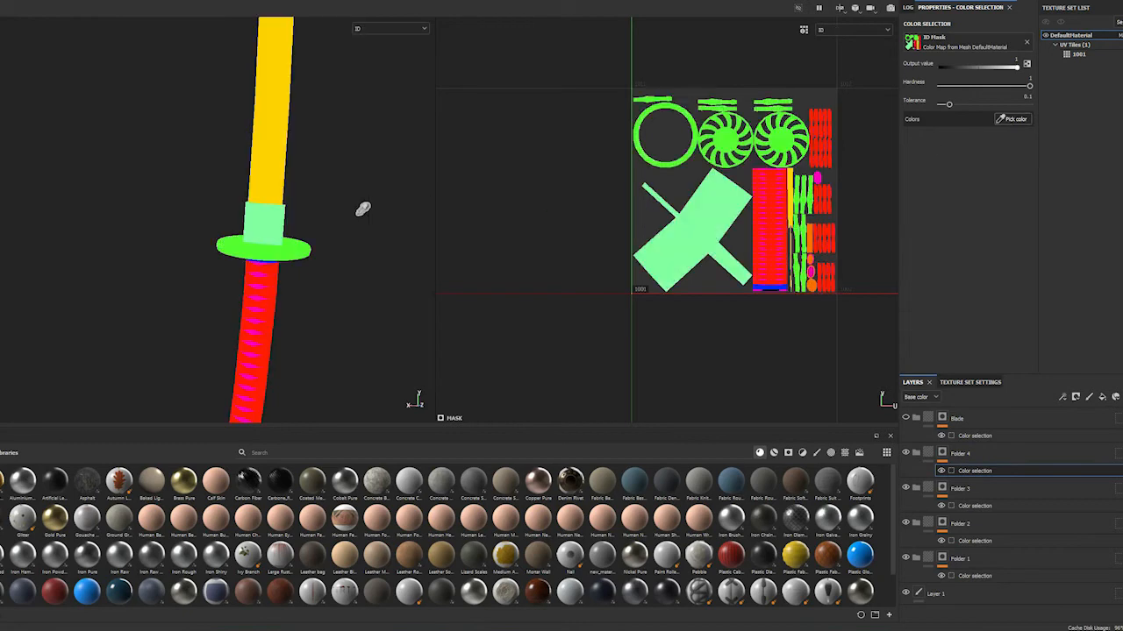
{"action": "left_click", "coordinate": [274, 228]}
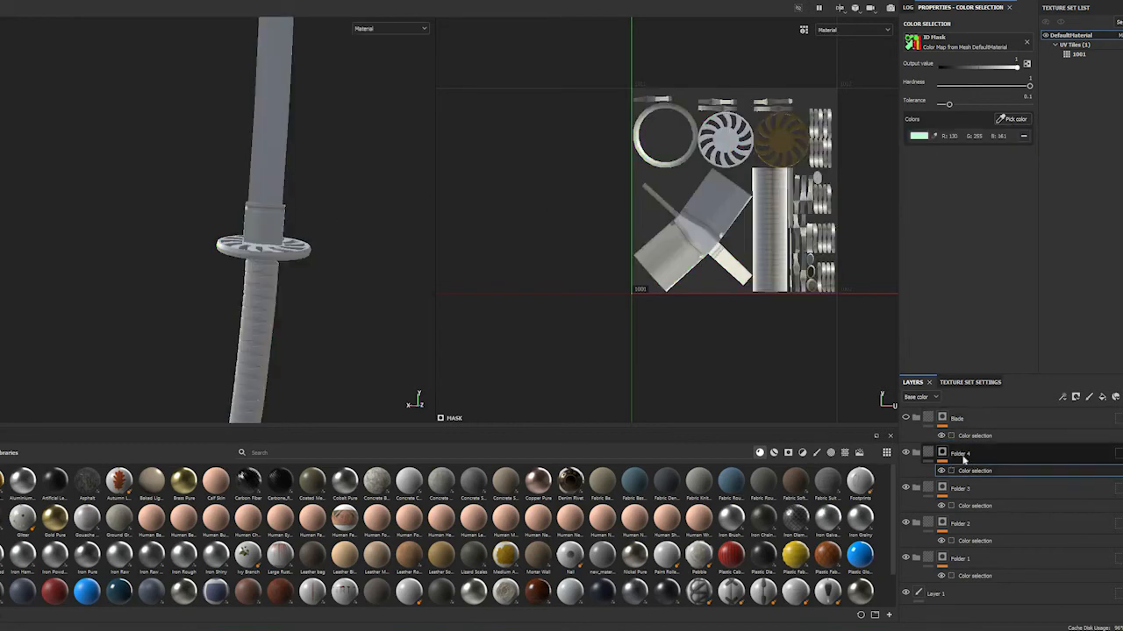
{"action": "left_click", "coordinate": [962, 456]}
{"action": "double_click", "coordinate": [962, 454]}
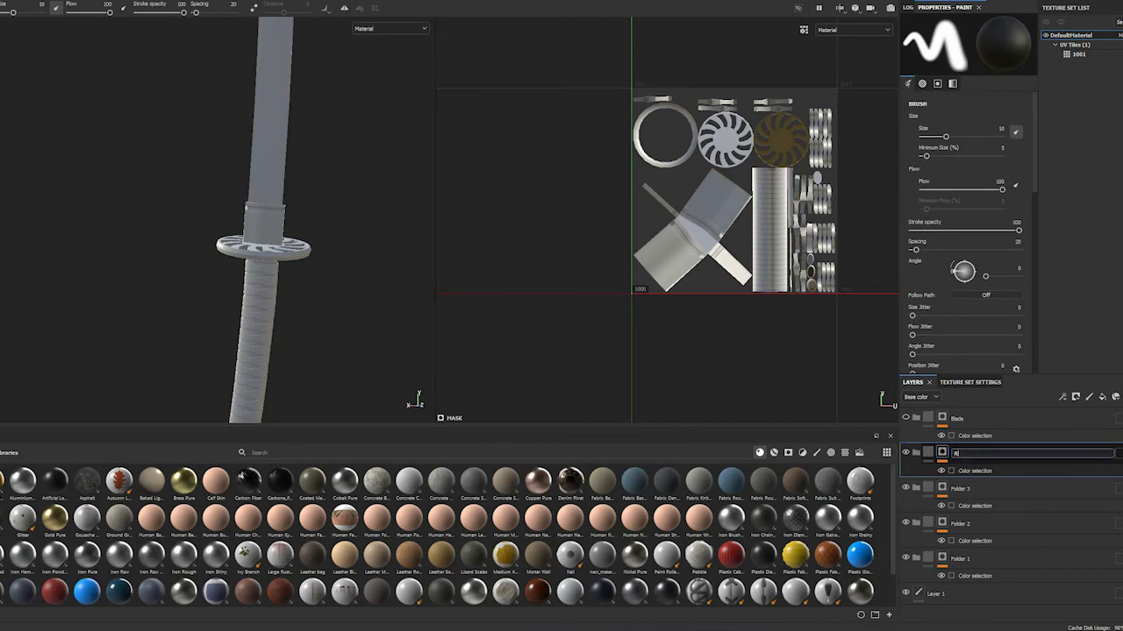
{"action": "type", "text": "Rain_guard"}
{"action": "key", "text": "Return"}
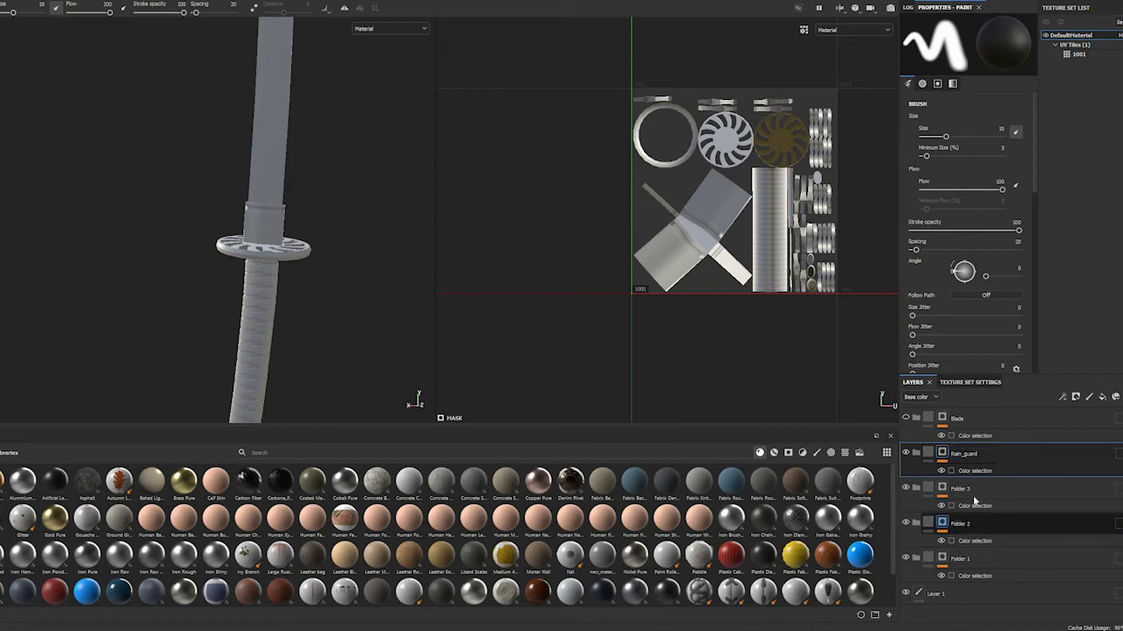
Pick the guard's bright green ID color for Folder 3's mask and rename the folder guard
{"action": "left_click", "coordinate": [990, 511]}
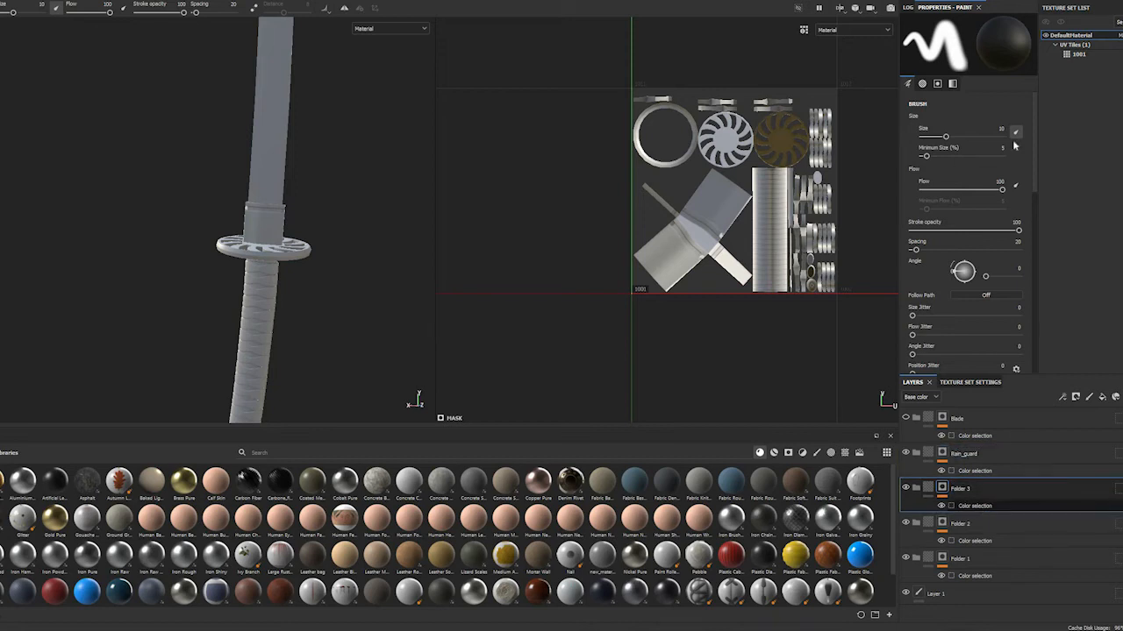
{"action": "left_click", "coordinate": [974, 506]}
{"action": "left_click", "coordinate": [1011, 119]}
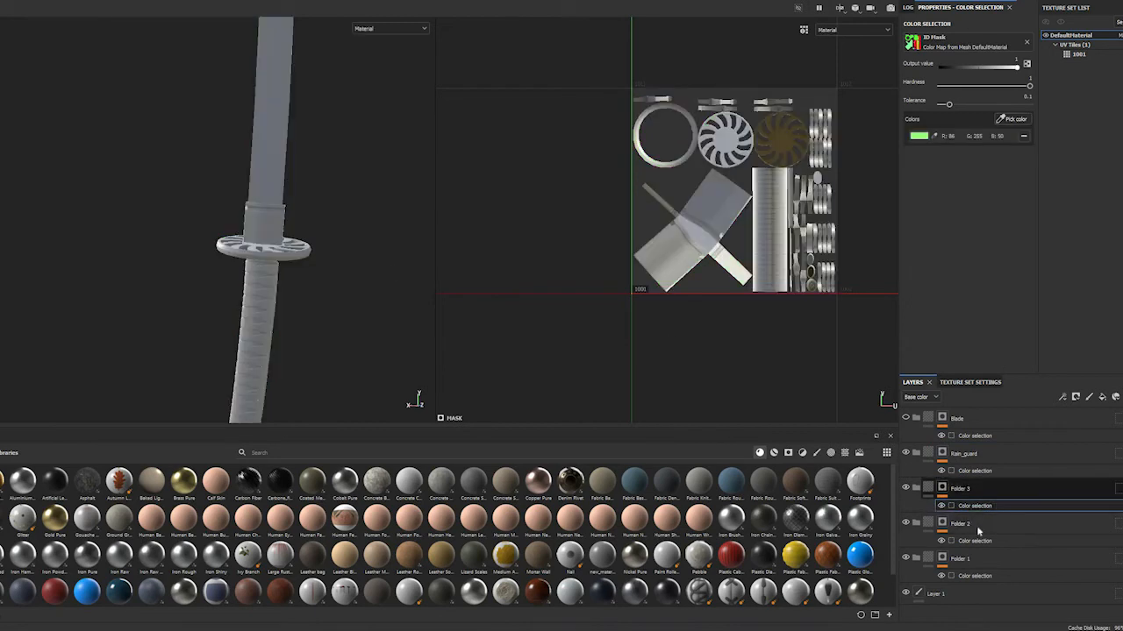
{"action": "left_click", "coordinate": [983, 526]}
{"action": "double_click", "coordinate": [959, 489]}
{"action": "type", "text": "guard"}
{"action": "key", "text": "Return"}
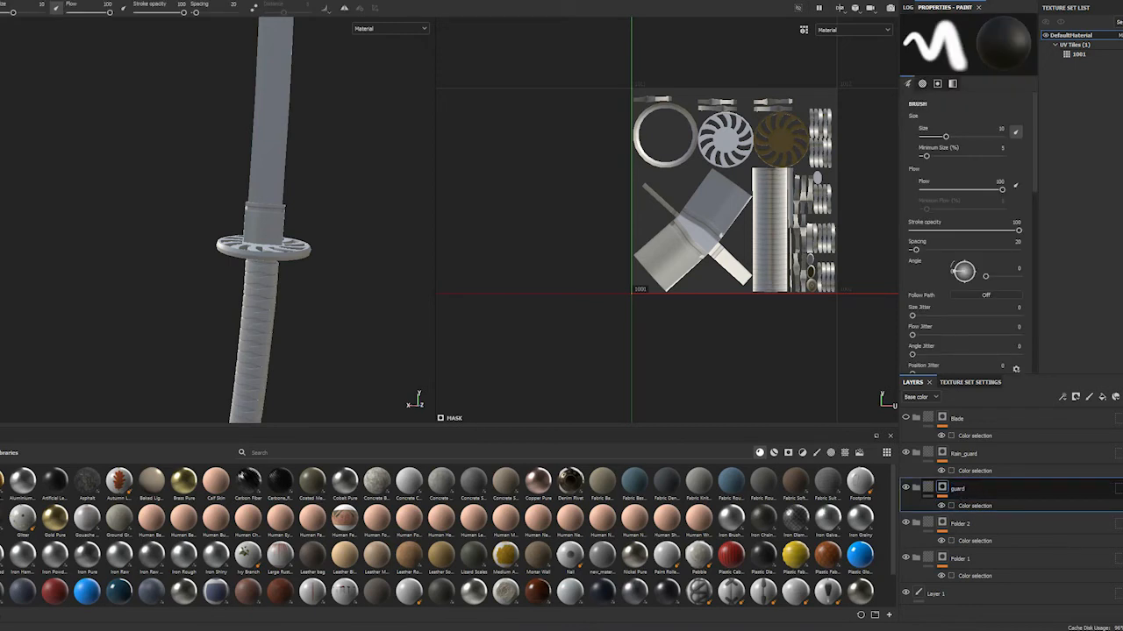
Pick the handle wrap's red ID color for Folder 2's mask and rename the folder Ropes
{"action": "left_click_drag", "start_coordinate": [321, 317], "coordinate": [347, 279], "text": "alt"}
{"action": "middle_click_drag", "start_coordinate": [350, 310], "coordinate": [391, 177], "text": "alt"}
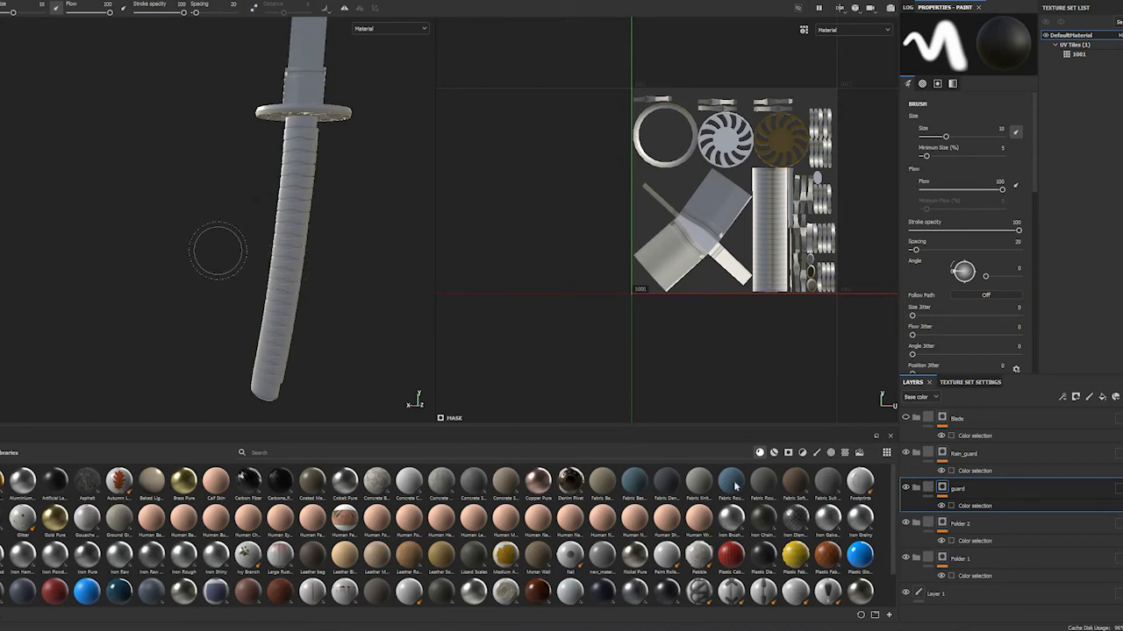
{"action": "left_click", "coordinate": [971, 525]}
{"action": "left_click", "coordinate": [974, 541]}
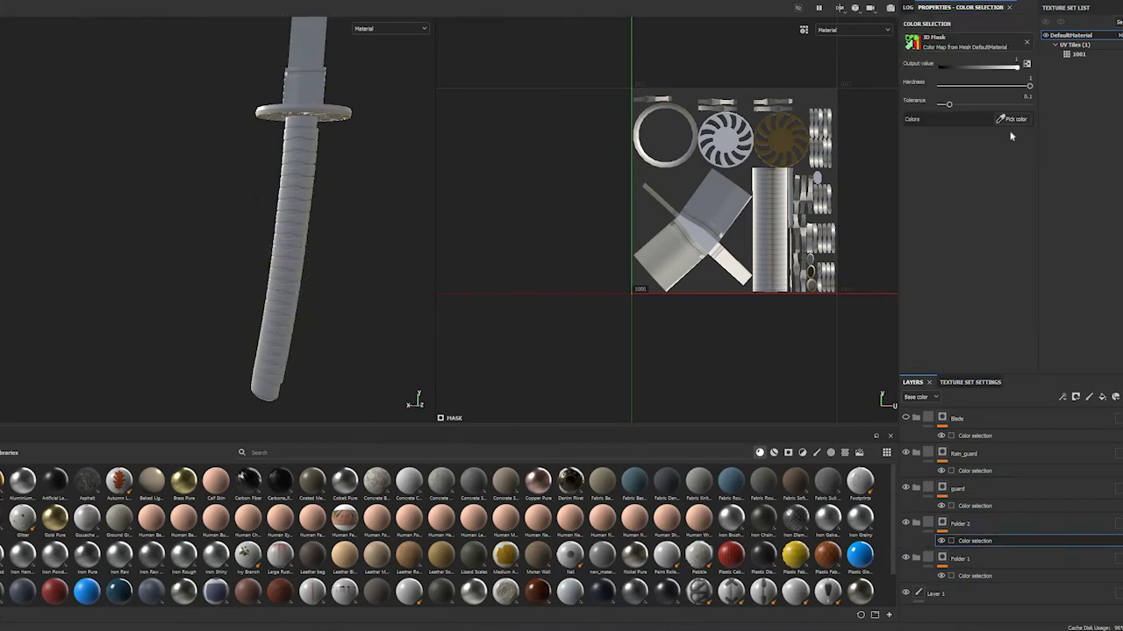
{"action": "left_click", "coordinate": [1002, 119]}
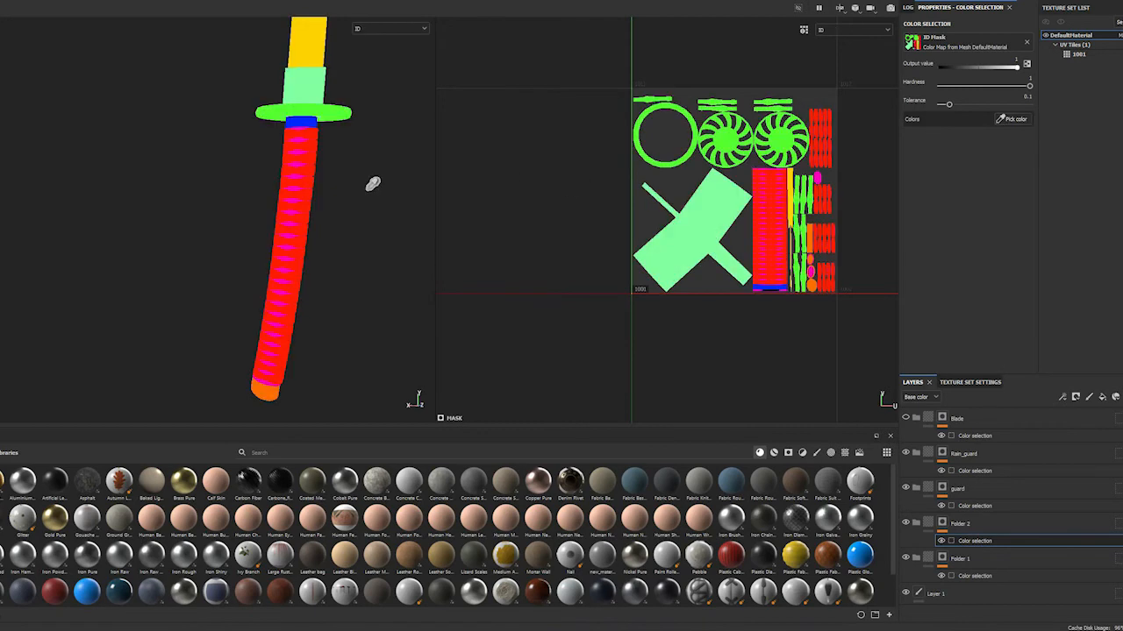
{"action": "left_click", "coordinate": [320, 150]}
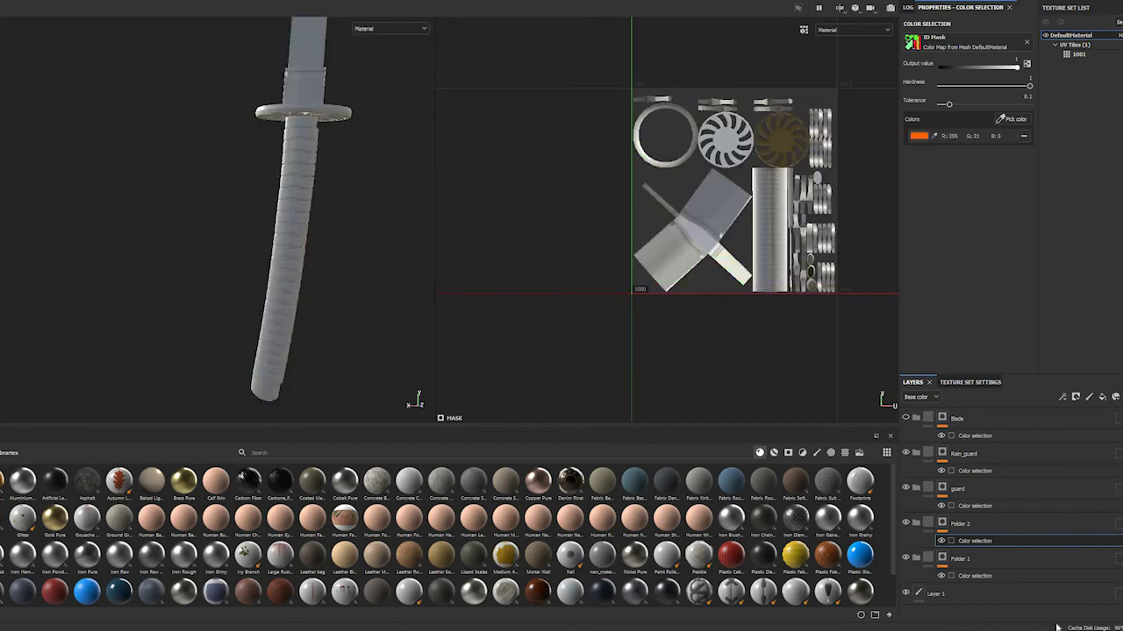
{"action": "left_click", "coordinate": [958, 528]}
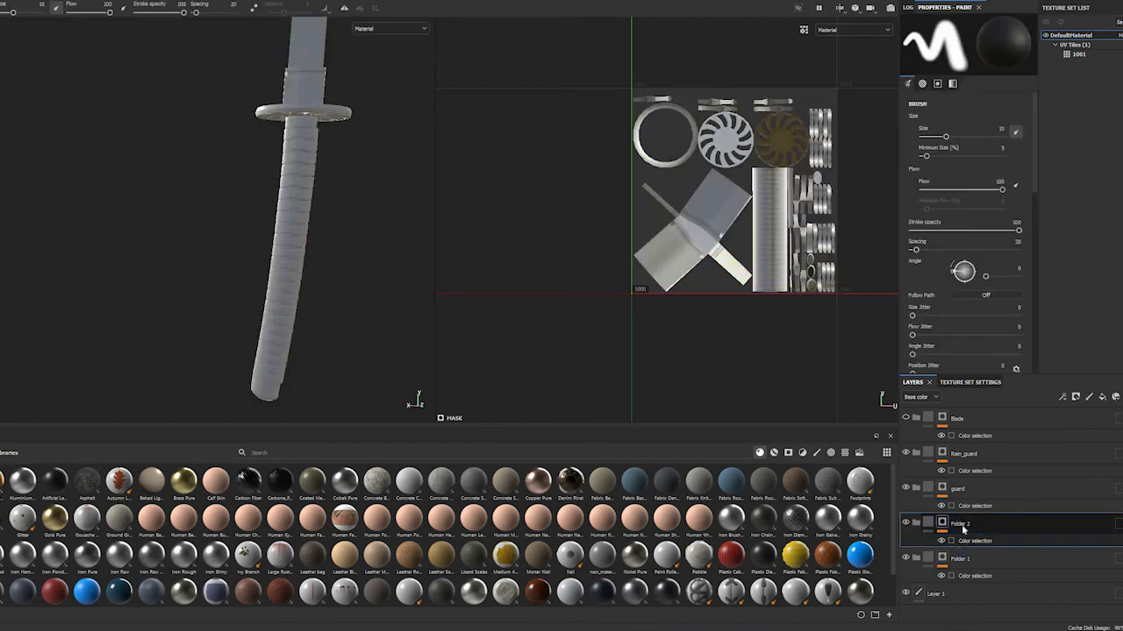
{"action": "double_click", "coordinate": [960, 524]}
{"action": "type", "text": "Ripes"}
{"action": "key", "text": "Return"}
{"action": "scroll", "coordinate": [296, 216], "scroll_direction": "down", "scroll_amount": 3}
{"action": "scroll", "coordinate": [307, 188], "scroll_direction": "up", "scroll_amount": 6}
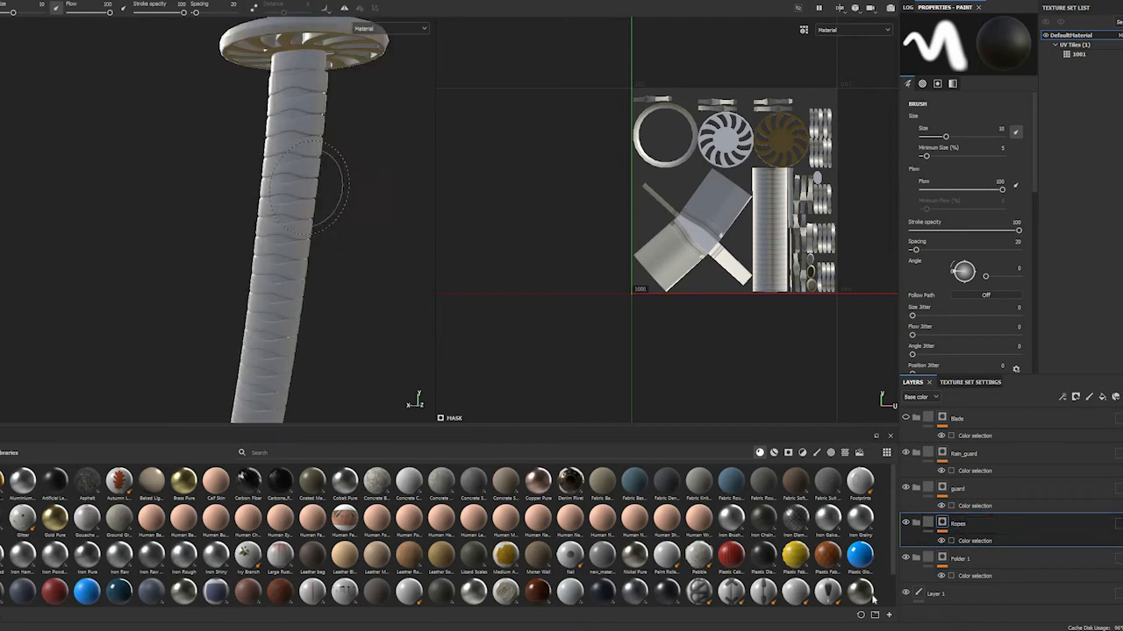
Pick the blue collar and magenta inlay ID colors of the handle for Folder 1's color selection mask
{"action": "left_click", "coordinate": [976, 575]}
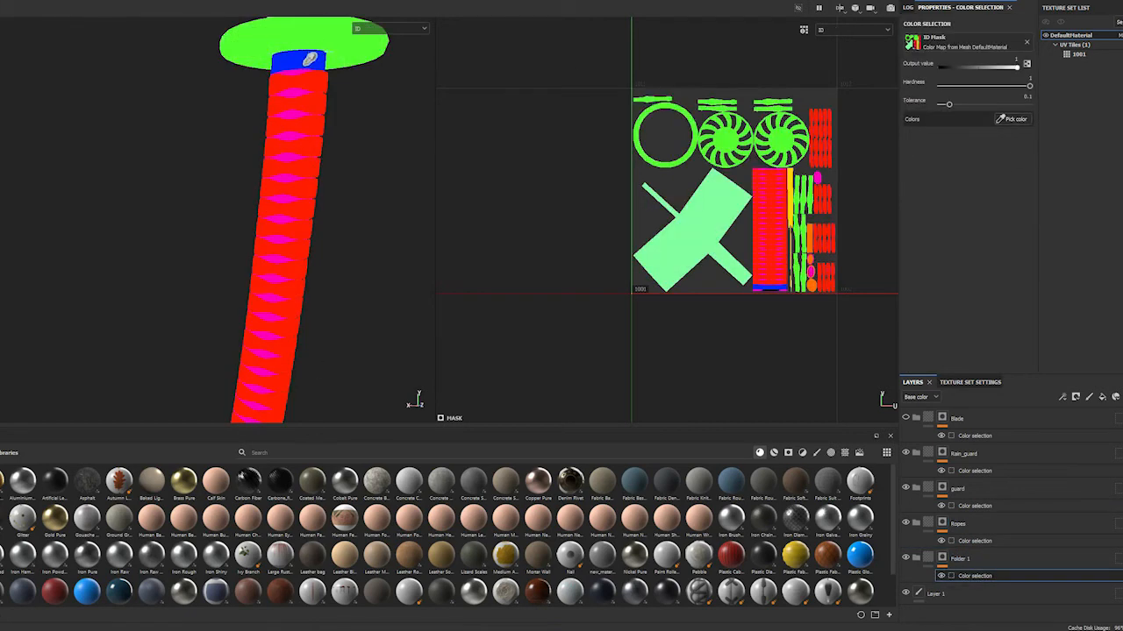
{"action": "left_click", "coordinate": [299, 60]}
{"action": "left_click", "coordinate": [1004, 120]}
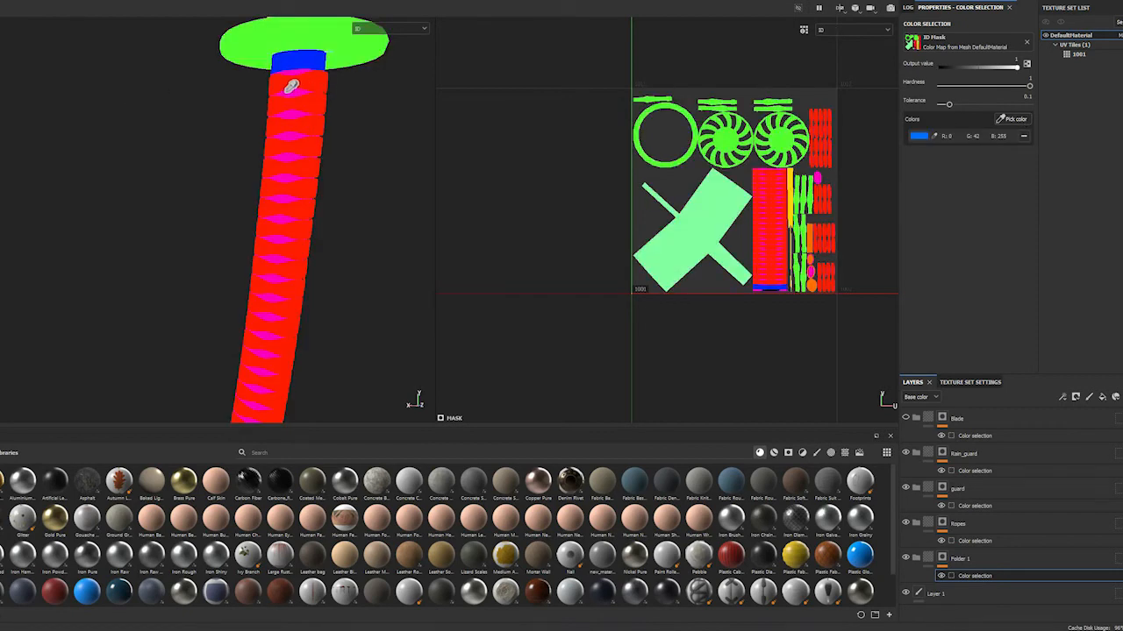
{"action": "left_click", "coordinate": [276, 316]}
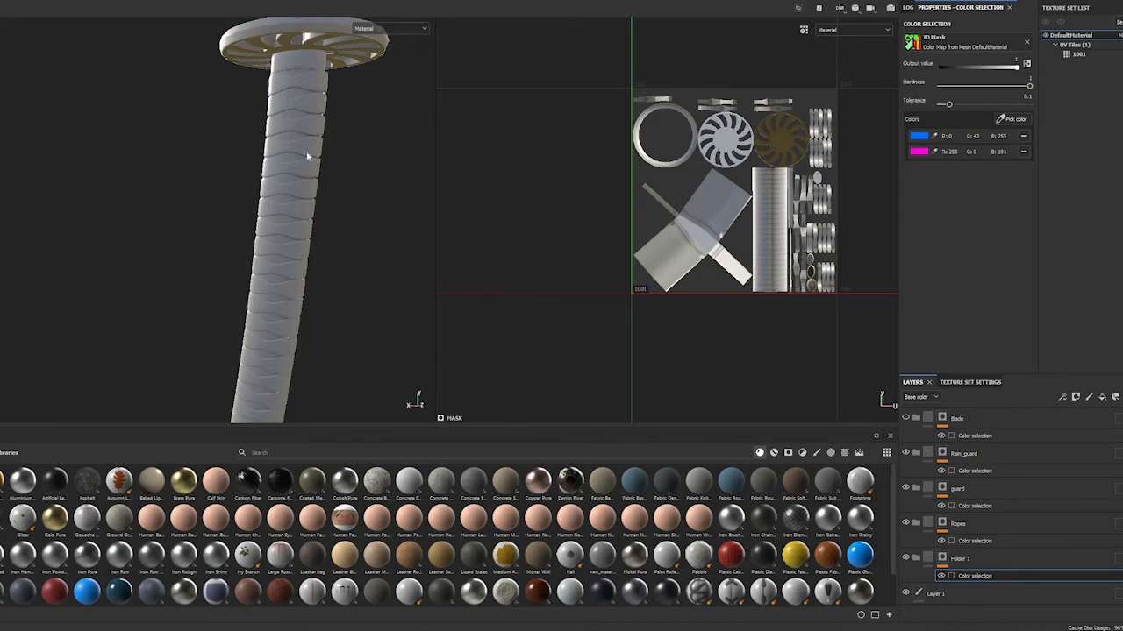
{"action": "middle_click_drag", "start_coordinate": [356, 254], "coordinate": [343, 42], "text": "alt"}
{"action": "middle_click_drag", "start_coordinate": [336, 215], "coordinate": [349, 200], "text": "alt"}
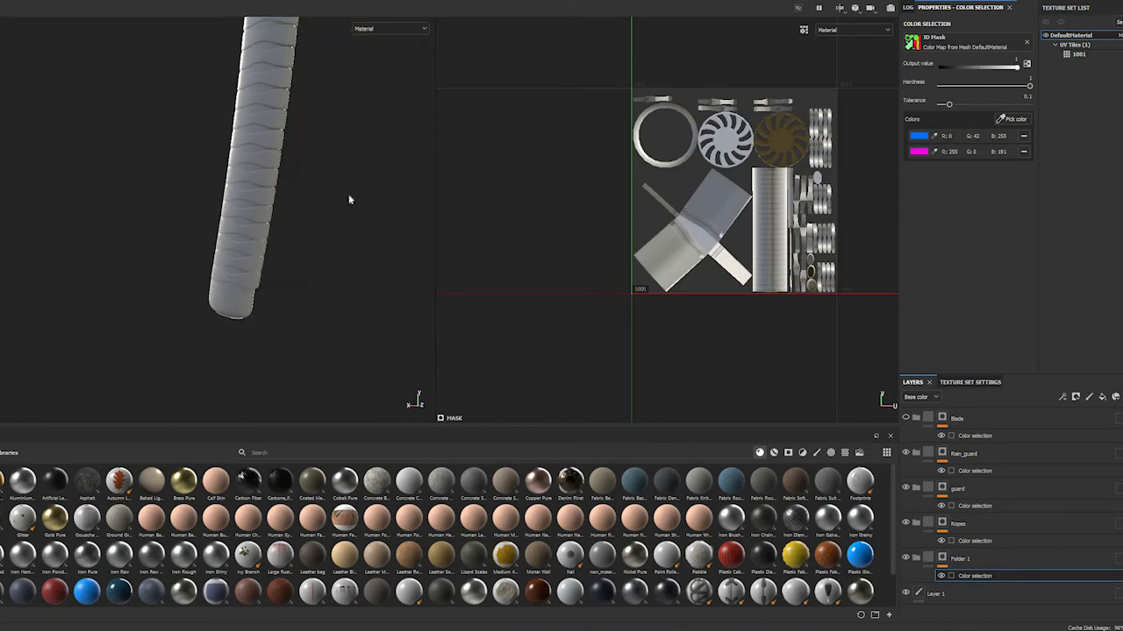
{"action": "left_click", "coordinate": [1011, 118]}
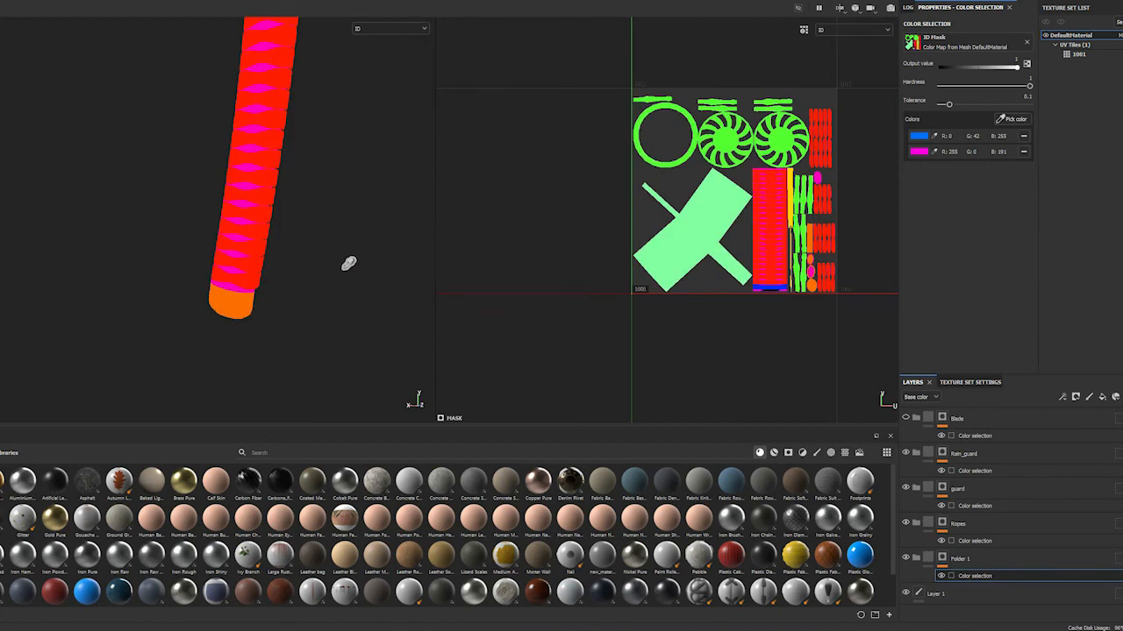
{"action": "key", "text": "Escape"}
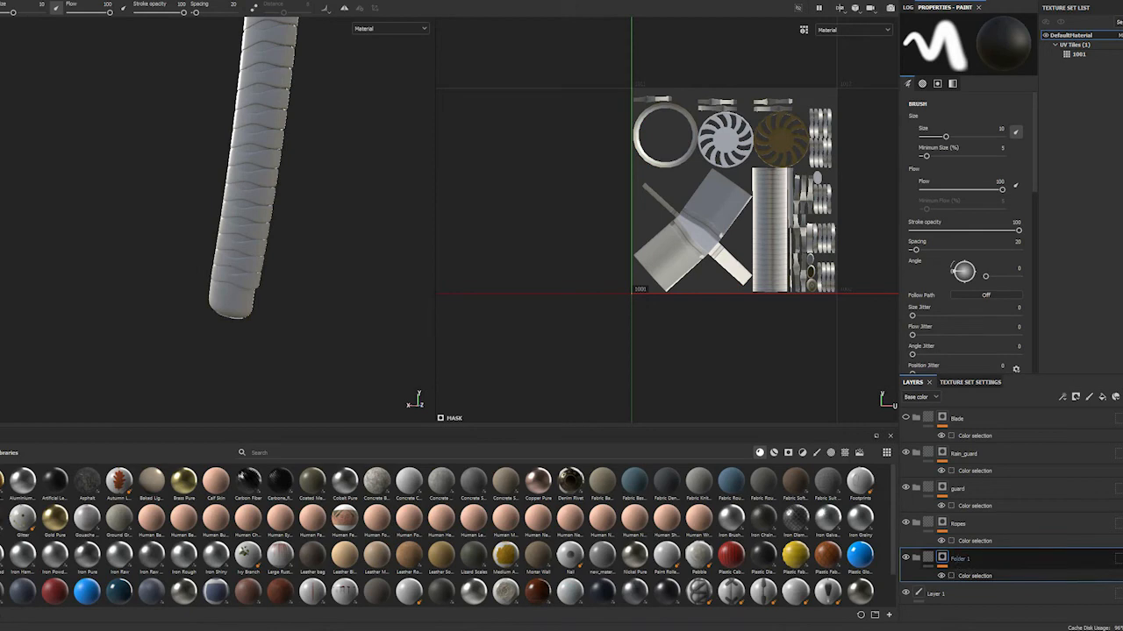
Rename the masked Folder 1 to holder
{"action": "double_click", "coordinate": [960, 558]}
{"action": "type", "text": "hold"}
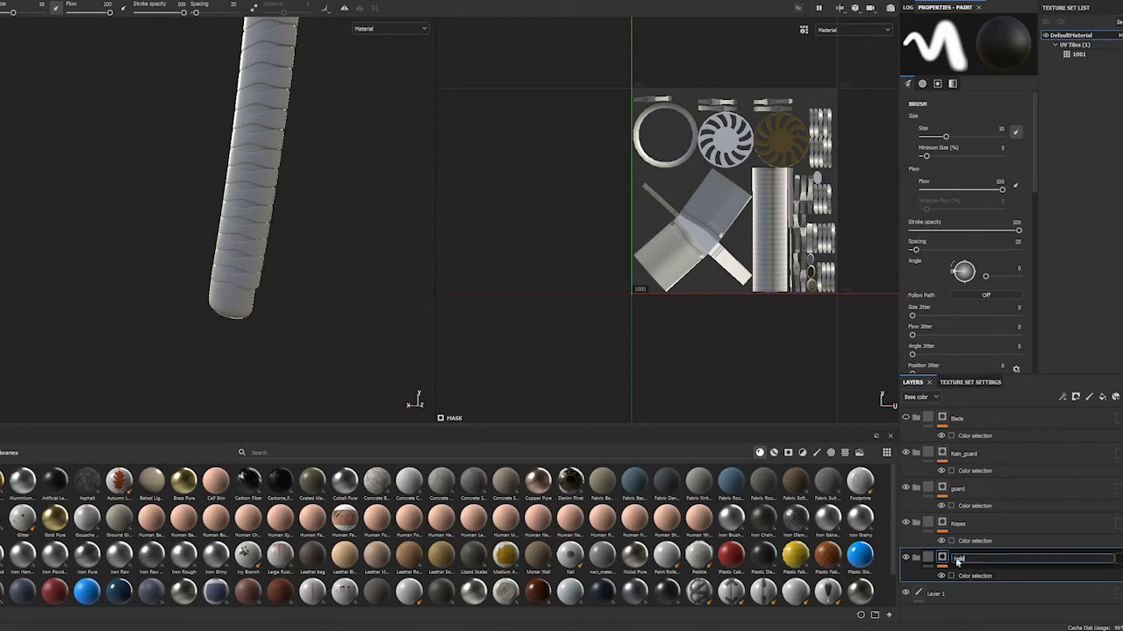
{"action": "type", "text": "er"}
{"action": "key", "text": "Return"}
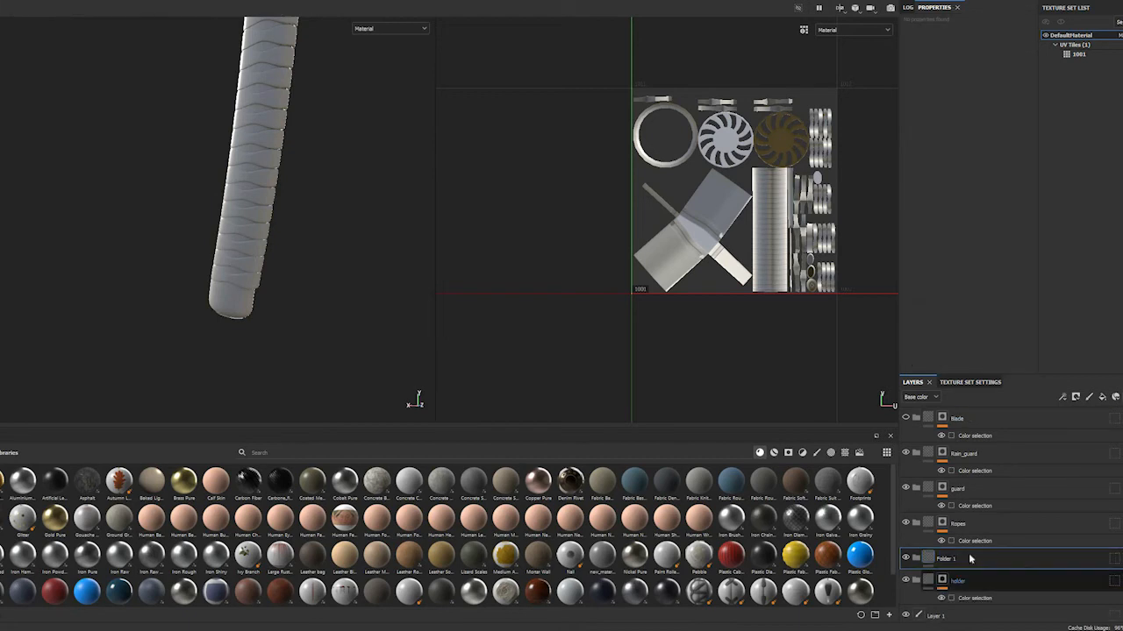
Place the new empty folder below the holder folder and rename it holder_decoration
{"action": "left_click_drag", "start_coordinate": [945, 558], "coordinate": [944, 595]}
{"action": "double_click", "coordinate": [945, 586]}
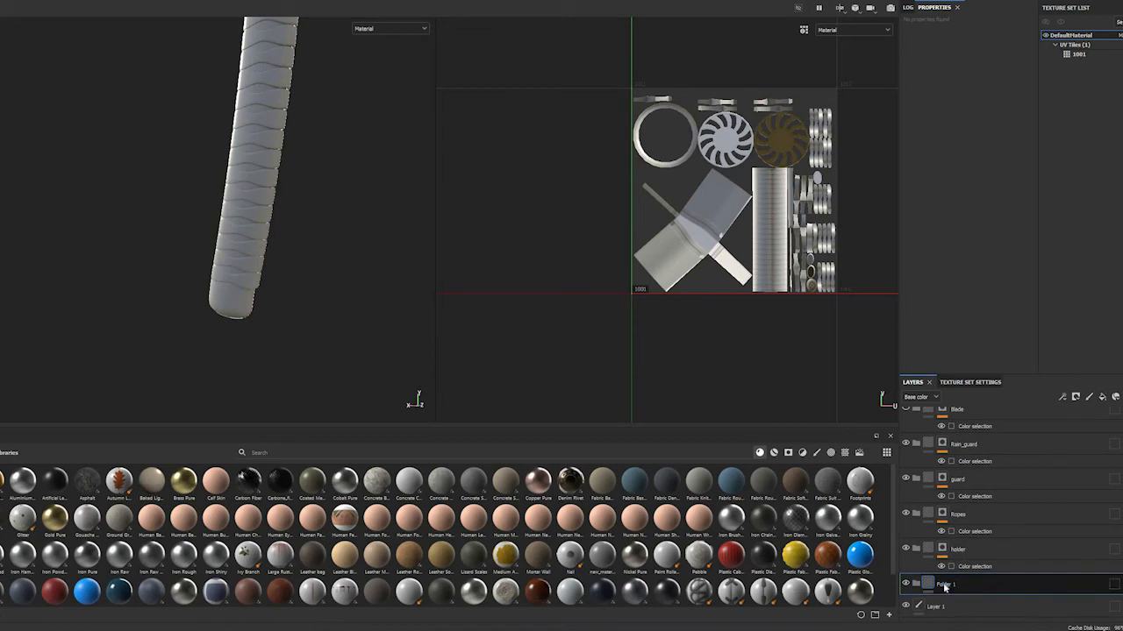
{"action": "double_click", "coordinate": [944, 585]}
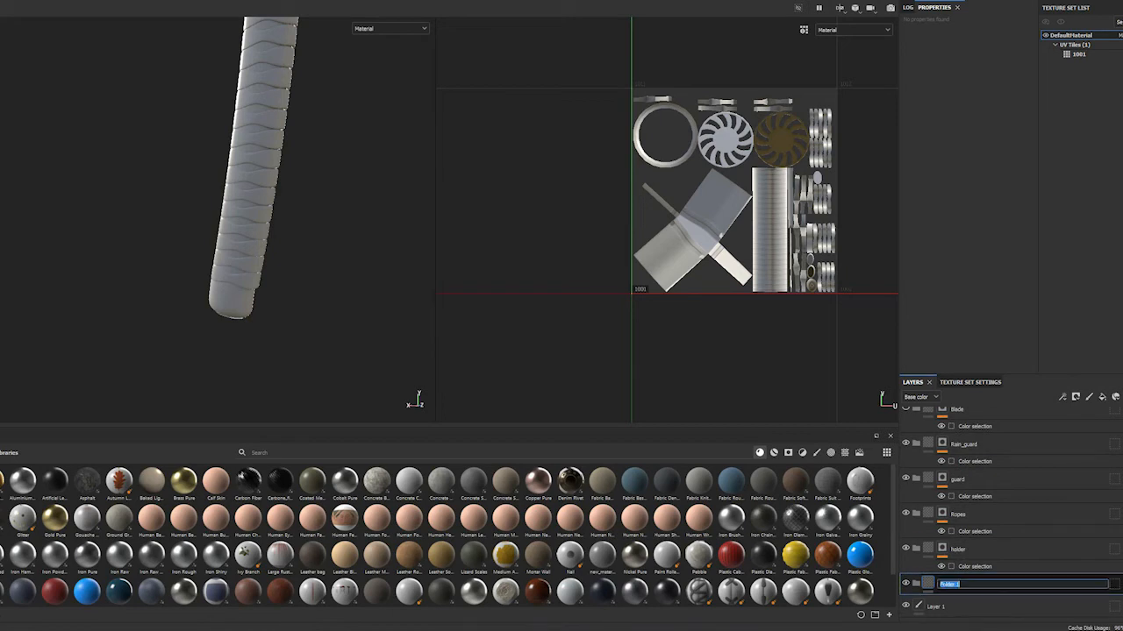
{"action": "type", "text": "ho"}
{"action": "key", "text": "Return"}
Add a mask with color selection to holder_decoration and pick the handle end cap's orange ID color
{"action": "right_click", "coordinate": [945, 587]}
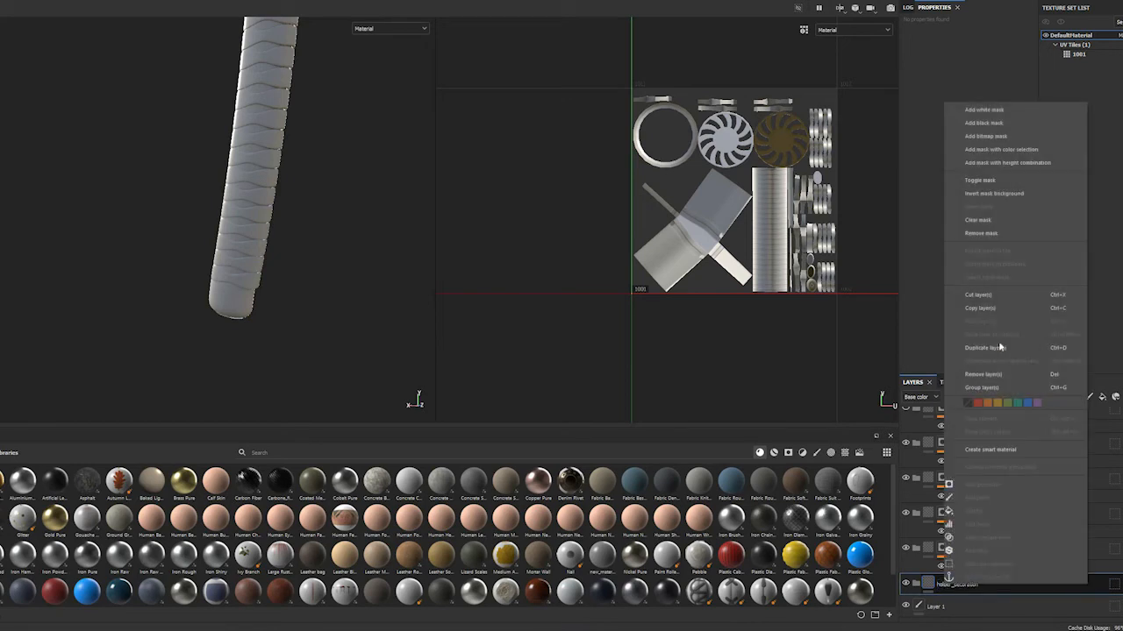
{"action": "left_click", "coordinate": [1000, 149]}
{"action": "left_click", "coordinate": [1014, 118]}
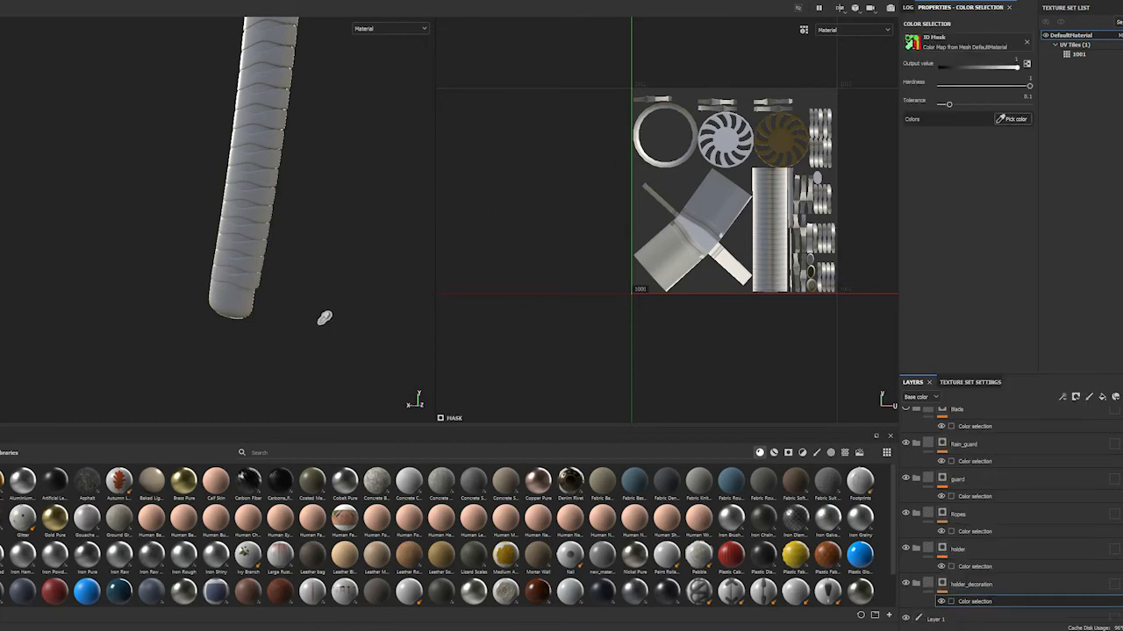
{"action": "left_click", "coordinate": [226, 308]}
Select the Blade folder's color selection and browse the asset library, examining the Copper Red Bleached and Copper material previews
{"action": "middle_click_drag", "start_coordinate": [345, 210], "coordinate": [352, 545], "text": "alt"}
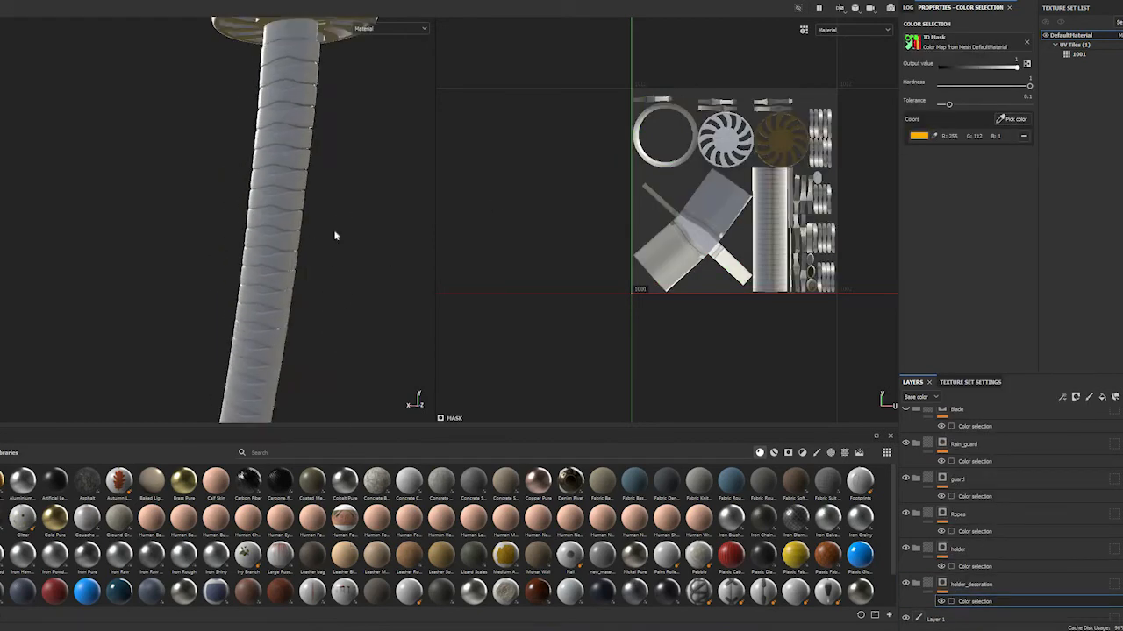
{"action": "scroll", "coordinate": [348, 211], "scroll_direction": "up", "scroll_amount": 3}
{"action": "scroll", "coordinate": [346, 182], "scroll_direction": "down", "scroll_amount": 6}
{"action": "left_click_drag", "start_coordinate": [310, 347], "coordinate": [303, 517], "text": "ctrl+alt"}
{"action": "middle_click_drag", "start_coordinate": [291, 333], "coordinate": [259, 211], "text": "alt"}
{"action": "left_click", "coordinate": [966, 427]}
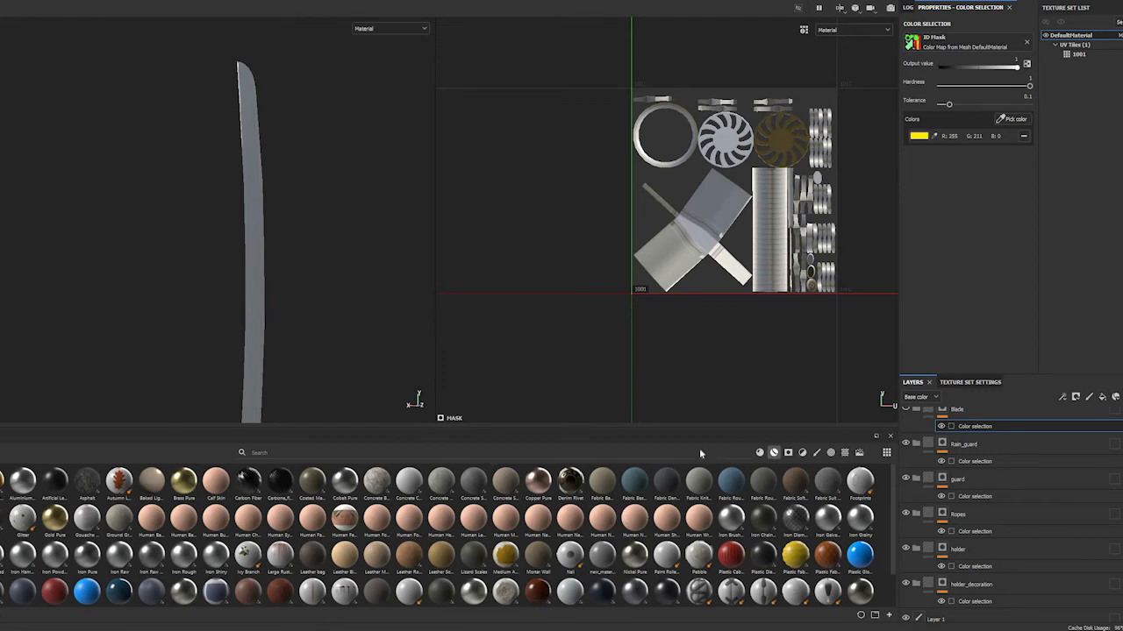
{"action": "left_click", "coordinate": [773, 452]}
{"action": "scroll", "coordinate": [529, 538], "scroll_direction": "up", "scroll_amount": 1}
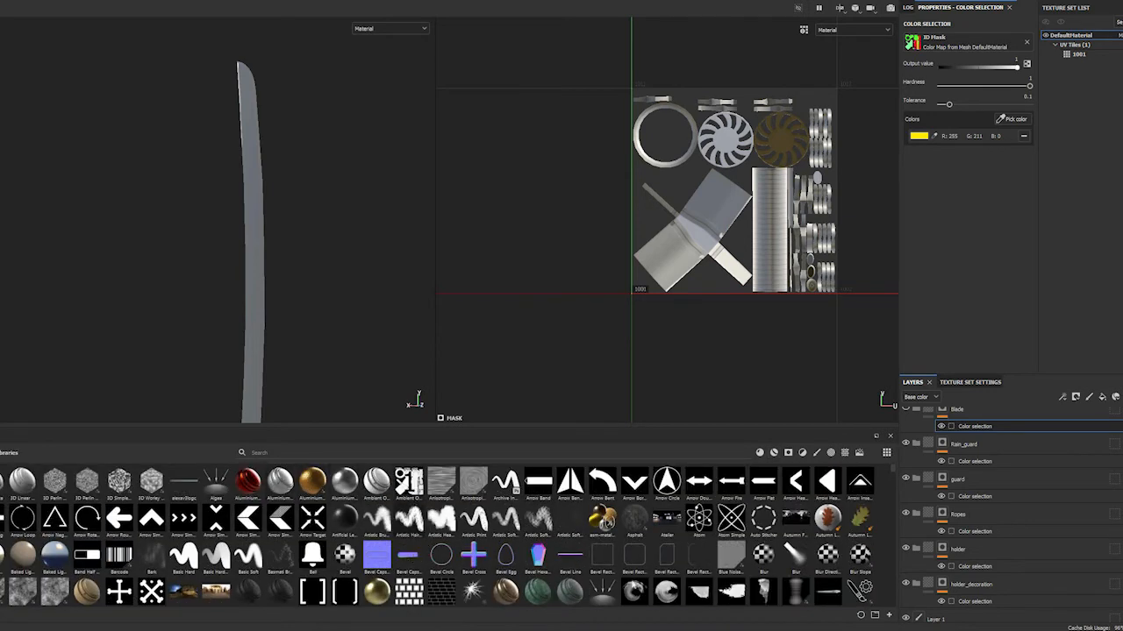
{"action": "scroll", "coordinate": [514, 557], "scroll_direction": "down", "scroll_amount": 6}
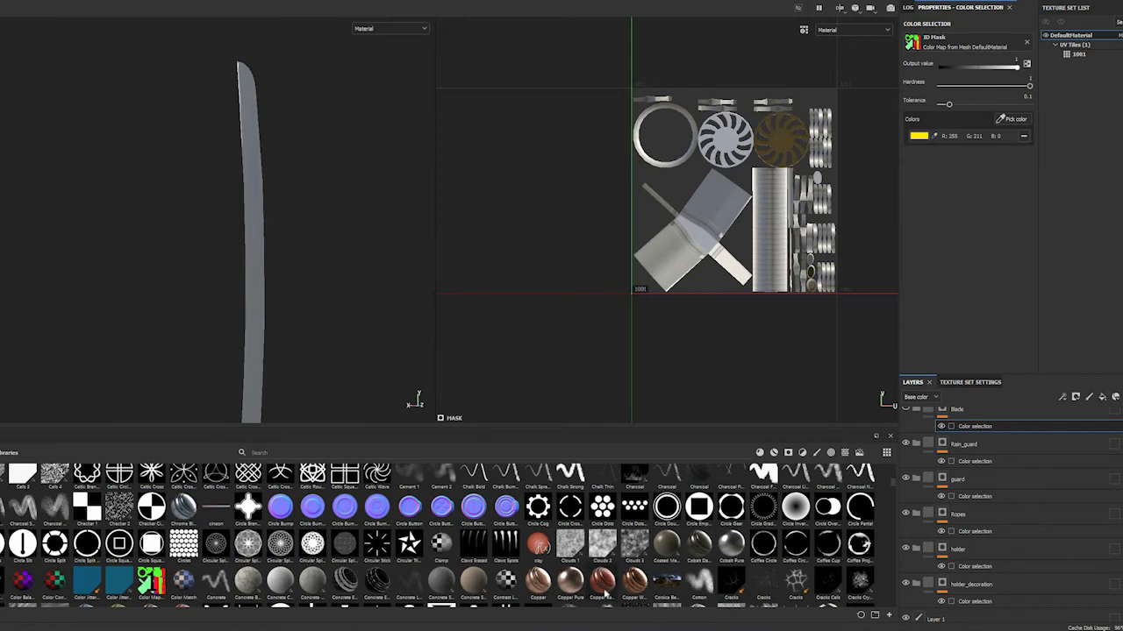
{"action": "mouse_move", "coordinate": [605, 595]}
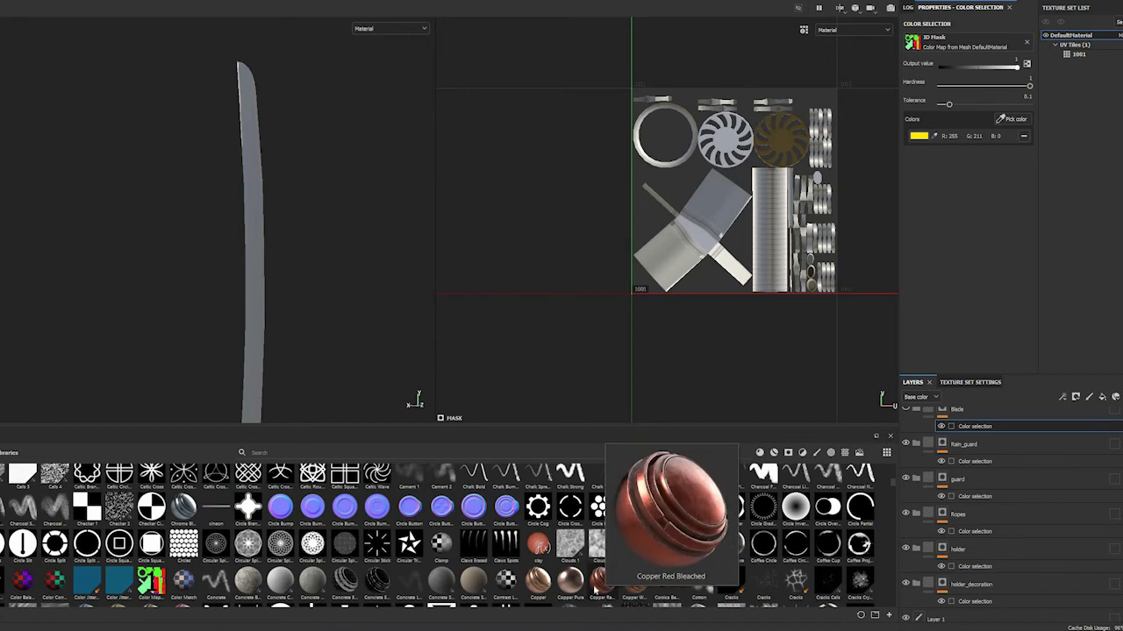
{"action": "mouse_move", "coordinate": [538, 584]}
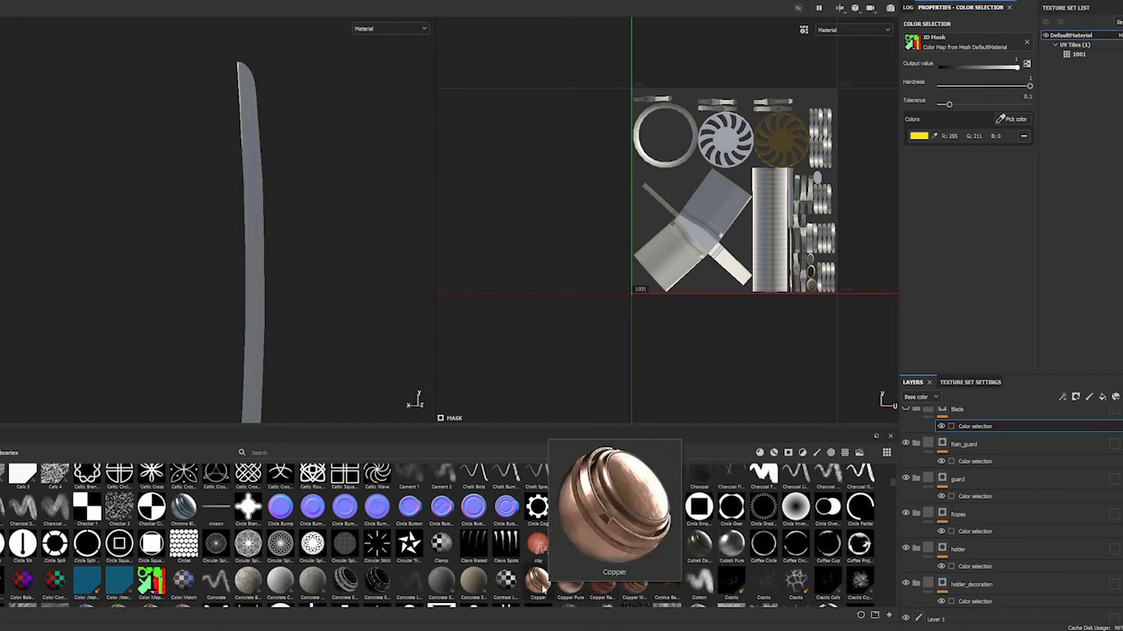
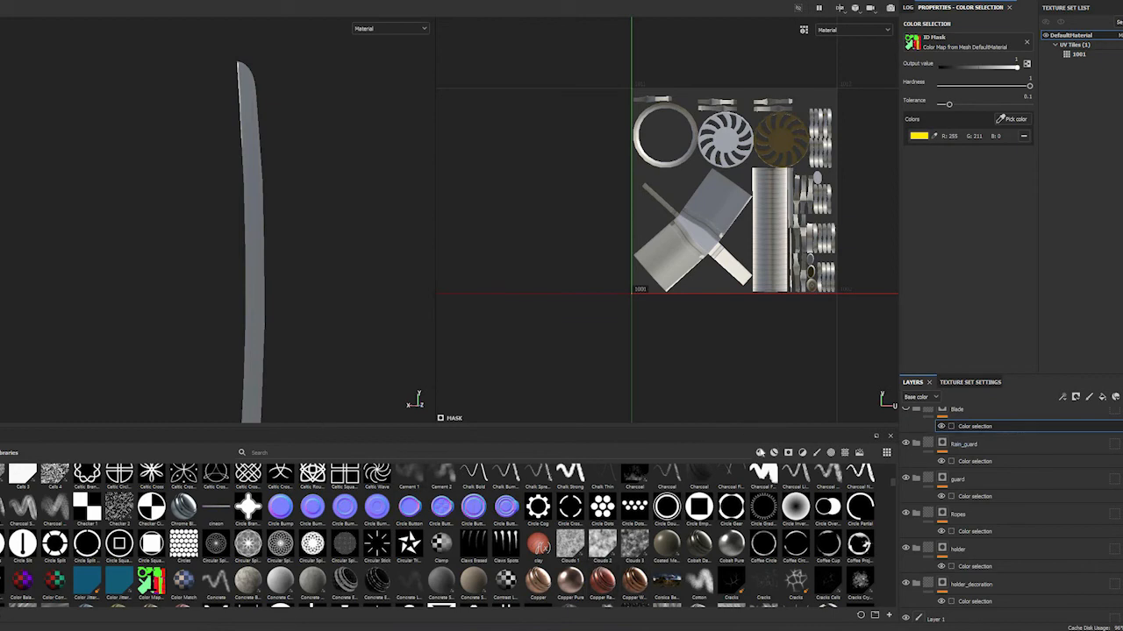
Filter the asset library to materials and place Iron Rough inside the Blade folder
{"action": "left_click", "coordinate": [759, 453]}
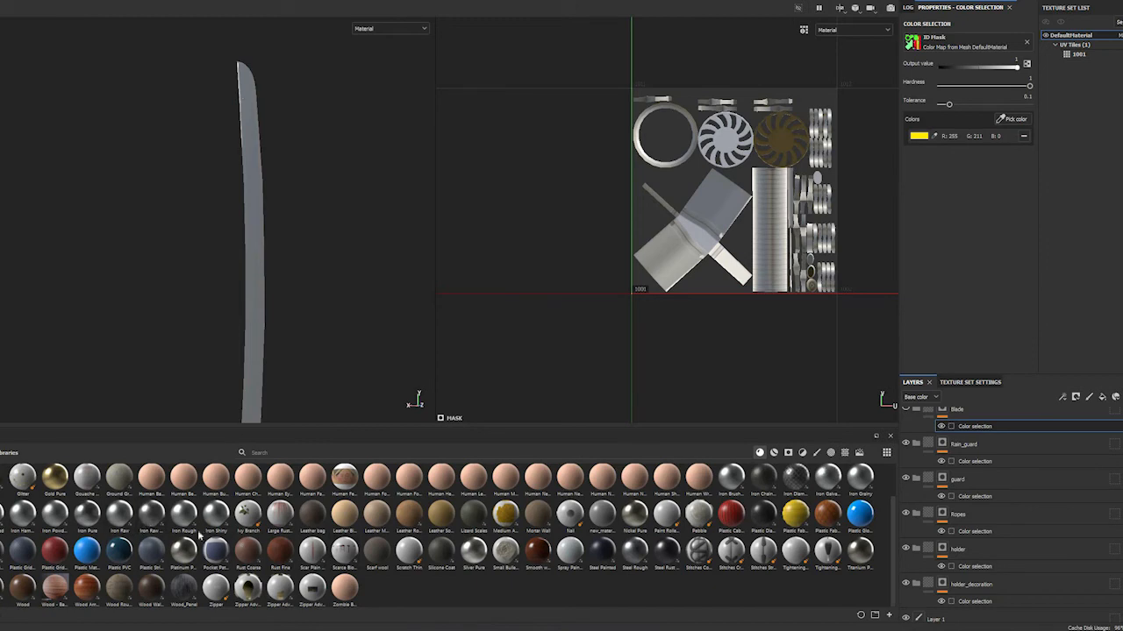
{"action": "left_click_drag", "start_coordinate": [186, 516], "coordinate": [964, 430]}
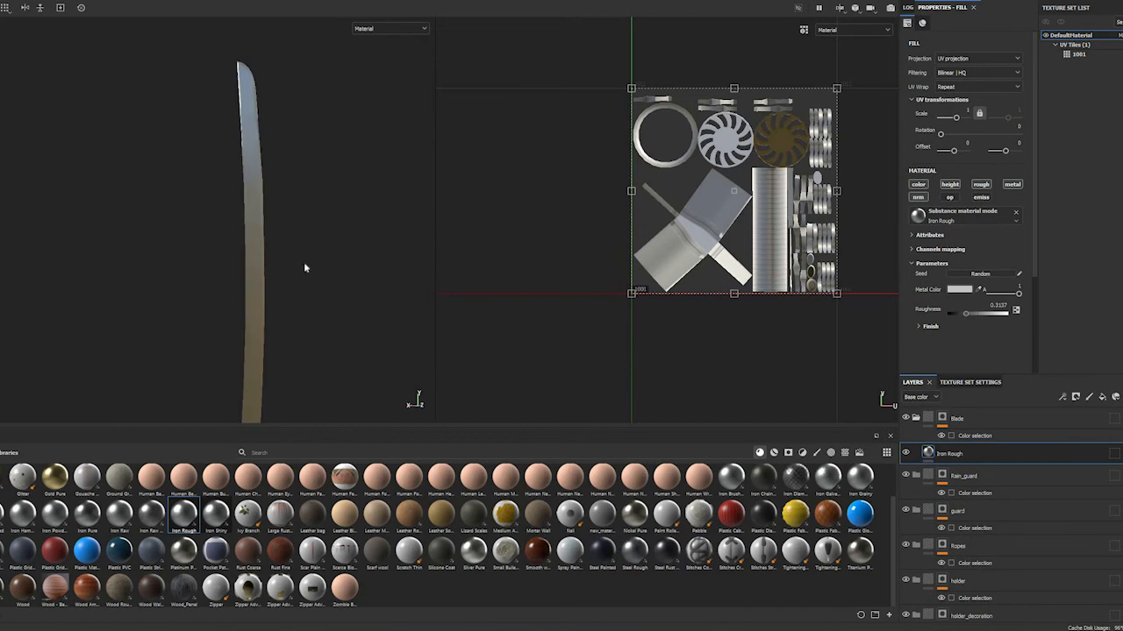
Examine the Iron Rough material along the blade up close and from several angles and lighting directions
{"action": "left_click_drag", "start_coordinate": [297, 258], "coordinate": [238, 254], "text": "alt"}
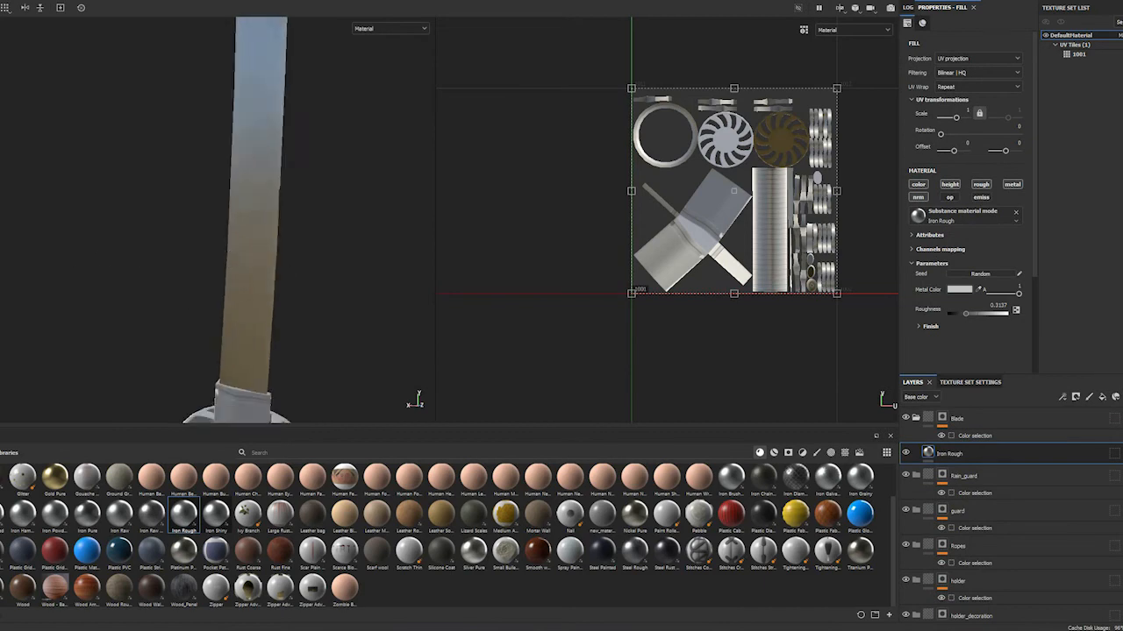
{"action": "left_click_drag", "start_coordinate": [111, 194], "coordinate": [235, 132], "text": "alt"}
{"action": "middle_click_drag", "start_coordinate": [276, 269], "coordinate": [314, 211], "text": "alt"}
{"action": "mouse_move", "coordinate": [178, 210]}
{"action": "right_mouse_down", "text": "shift"}
{"action": "mouse_move", "coordinate": [310, 220]}
{"action": "mouse_move", "coordinate": [294, 219]}
{"action": "mouse_move", "coordinate": [280, 243]}
{"action": "mouse_move", "coordinate": [318, 269]}
{"action": "mouse_move", "coordinate": [430, 280]}
{"action": "right_mouse_up", "text": "shift"}
{"action": "left_click_drag", "start_coordinate": [510, 284], "coordinate": [308, 362], "text": "alt"}
{"action": "middle_click_drag", "start_coordinate": [309, 361], "coordinate": [220, 278], "text": "alt"}
{"action": "scroll", "coordinate": [220, 278], "scroll_direction": "down", "scroll_amount": 2}
{"action": "scroll", "coordinate": [265, 280], "scroll_direction": "up", "scroll_amount": 4}
{"action": "left_click_drag", "start_coordinate": [266, 279], "coordinate": [339, 271], "text": "alt"}
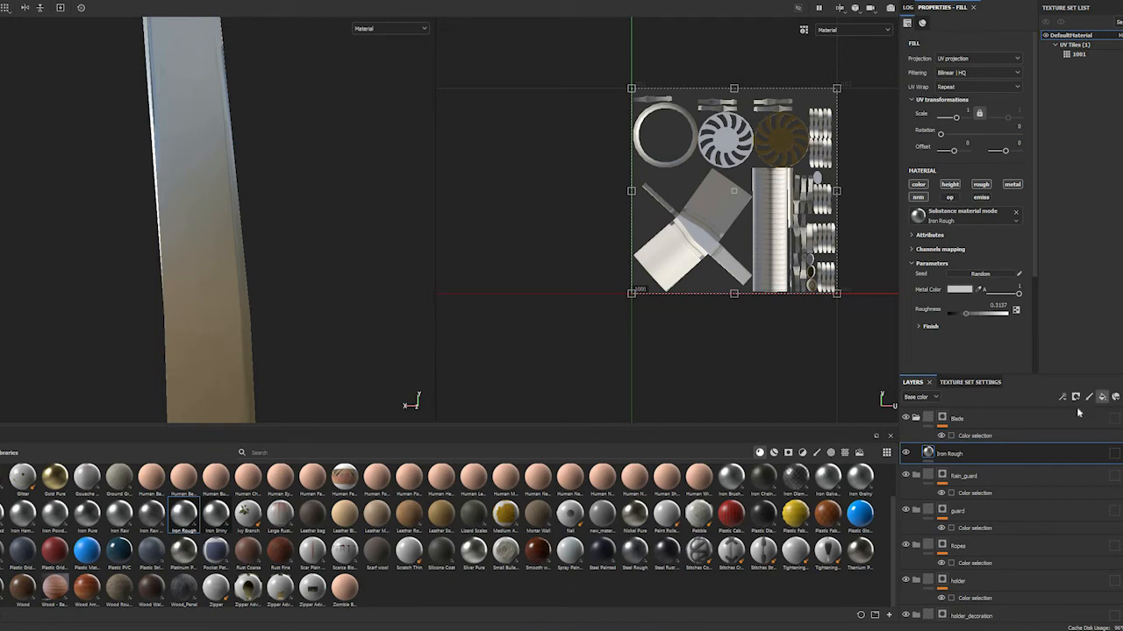
Add a fill layer above Iron Rough in the Blade folder and rename it value_variation
{"action": "left_click", "coordinate": [1096, 400]}
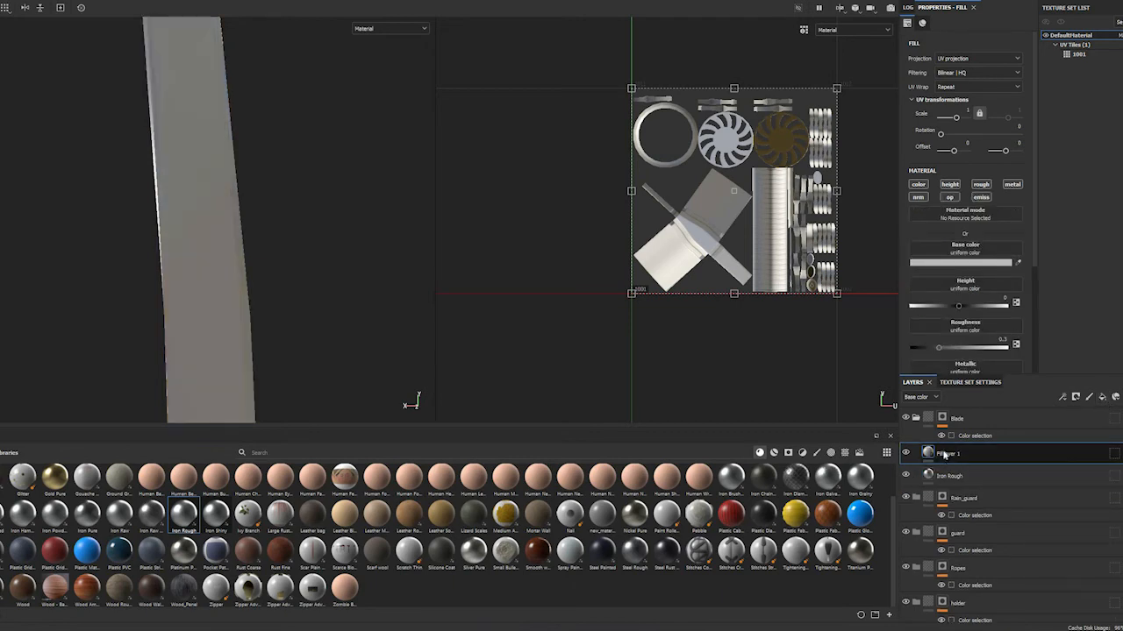
{"action": "double_click", "coordinate": [942, 453]}
{"action": "key", "text": "ctrl+a"}
{"action": "type", "text": "val"}
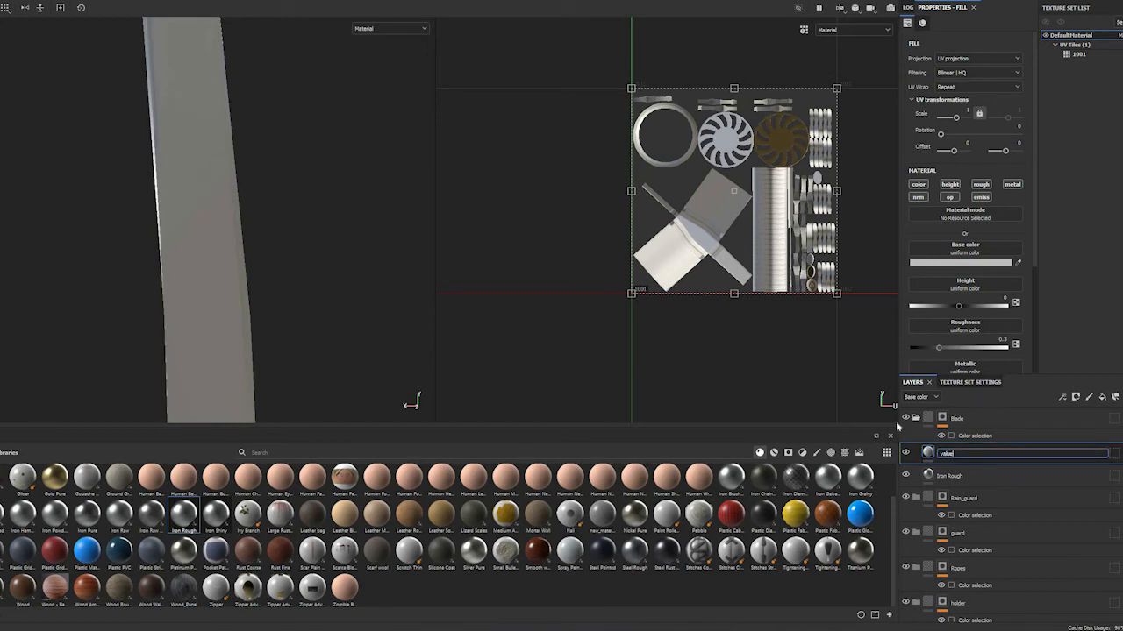
{"action": "type", "text": "ue_variation"}
{"action": "key", "text": "Return"}
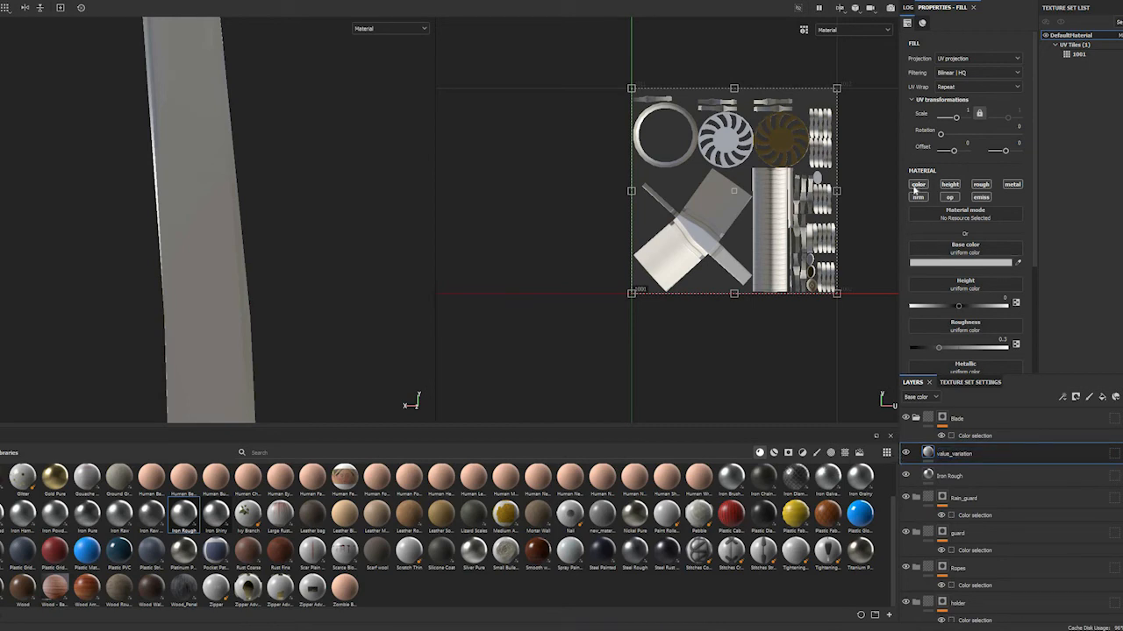
Restrict the value_variation layer to the color channel only
{"action": "left_click", "coordinate": [916, 185]}
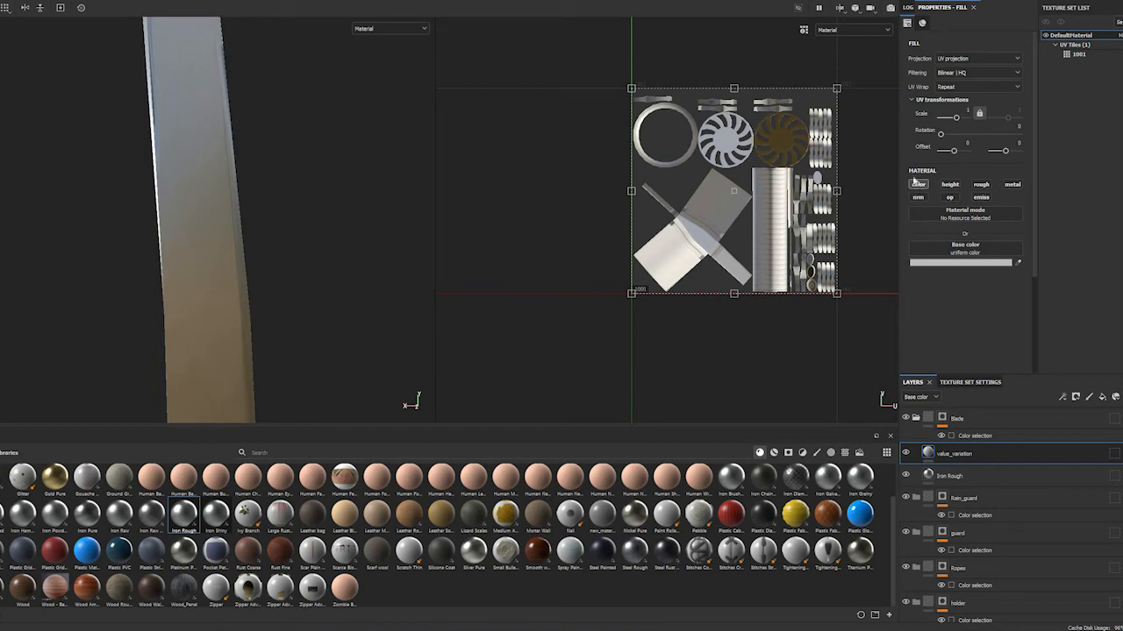
{"action": "left_click", "coordinate": [952, 186]}
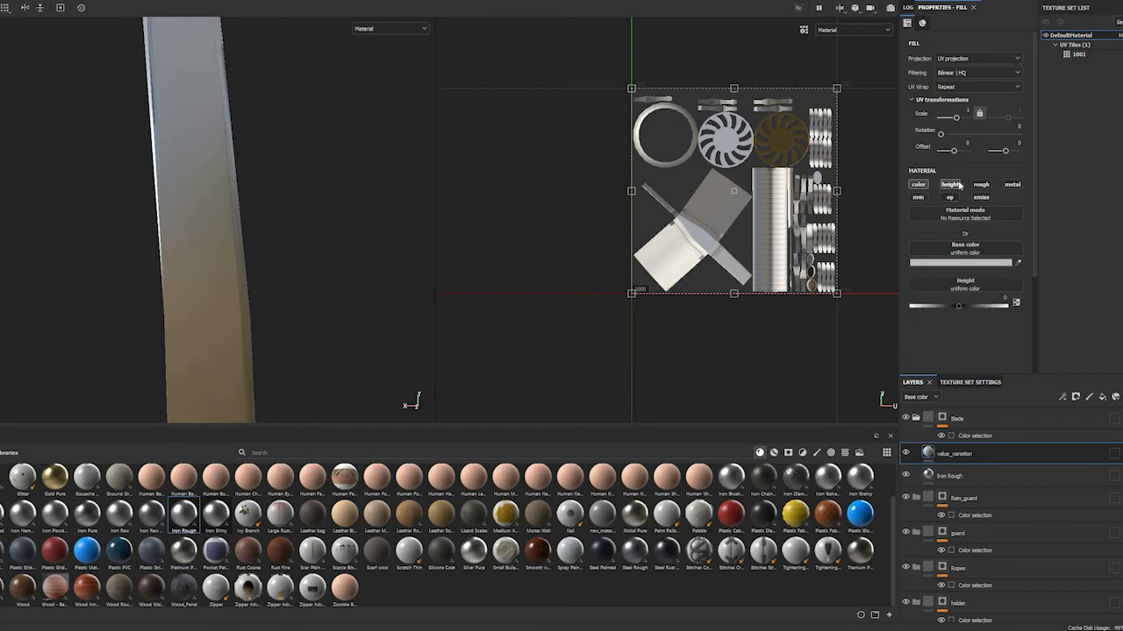
{"action": "left_click", "coordinate": [981, 187]}
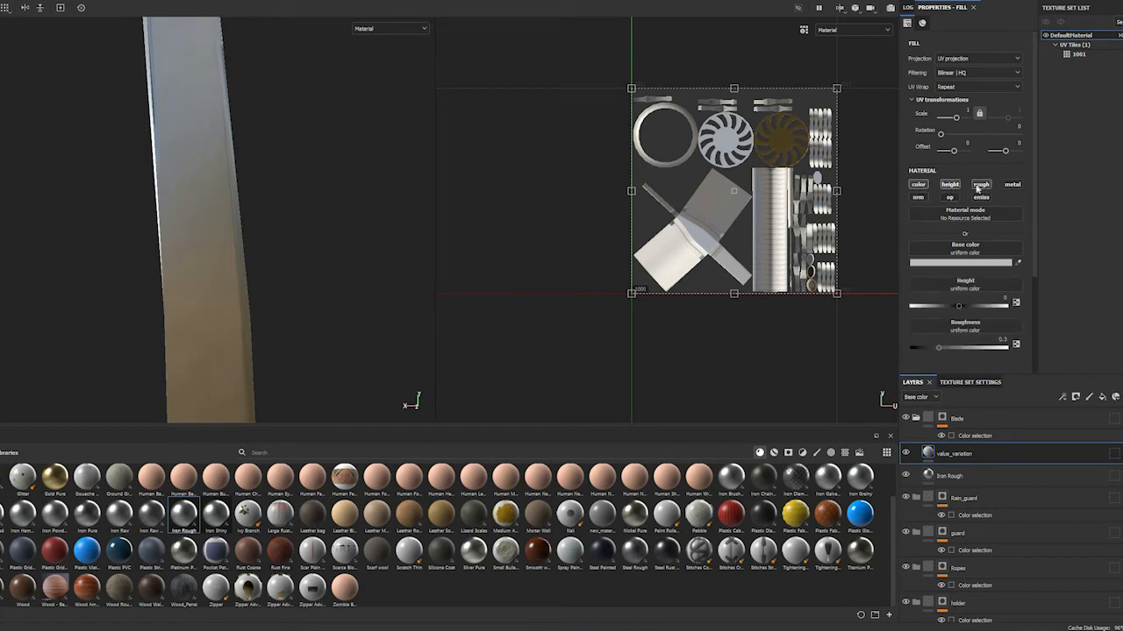
{"action": "left_click", "coordinate": [919, 186]}
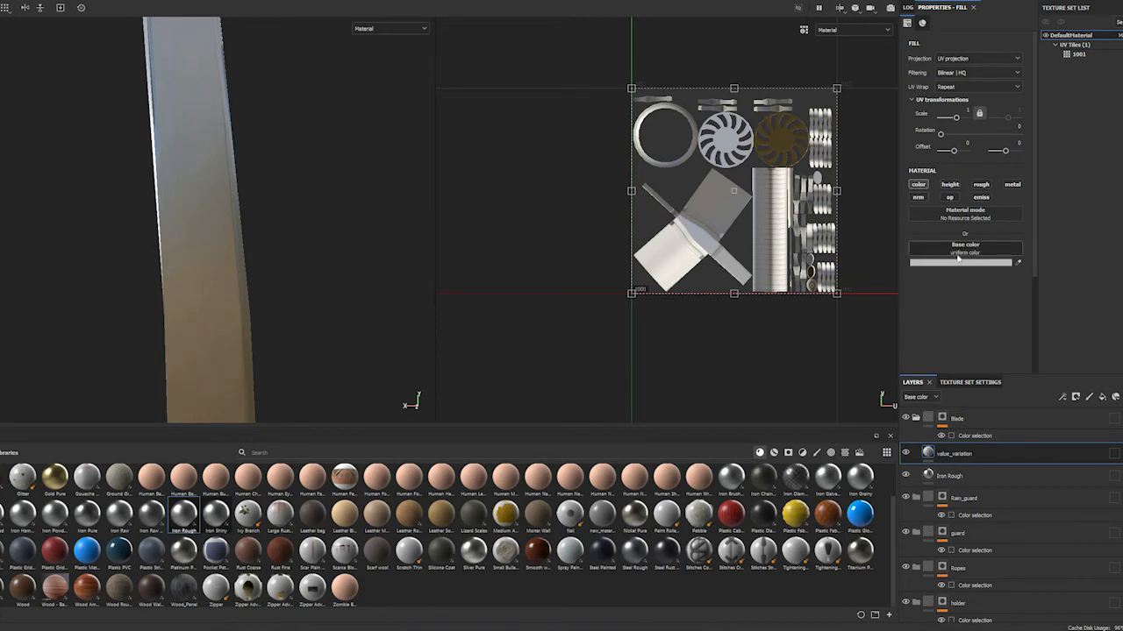
Find the Grunge Dirt texture, assign it to value_variation's base color, and set its balance to 0.48
{"action": "left_click", "coordinate": [953, 254]}
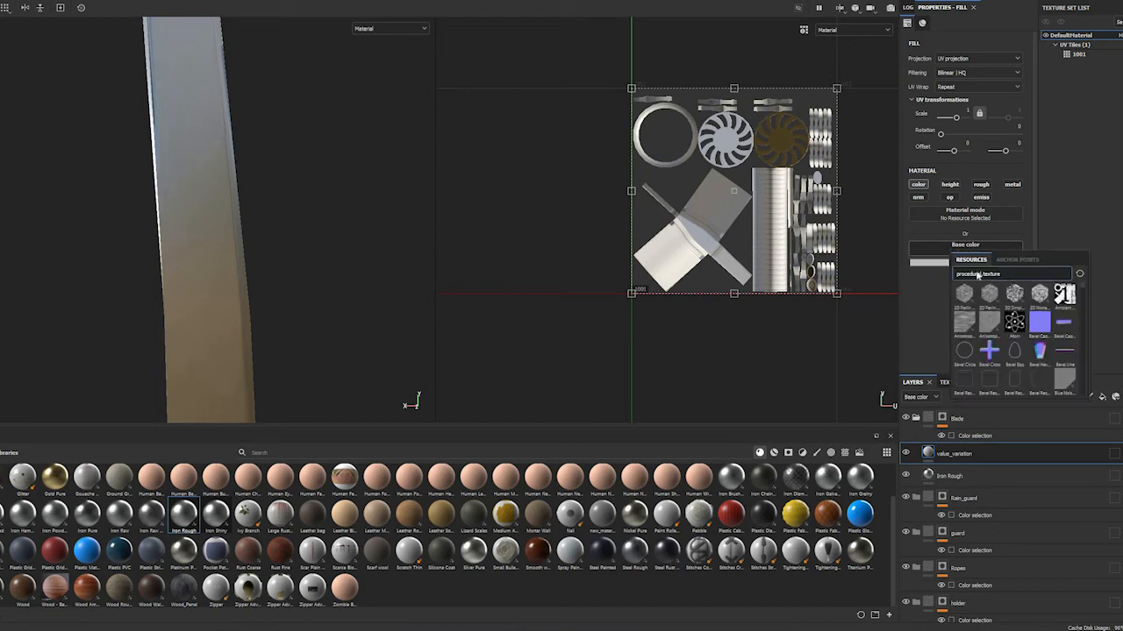
{"action": "key", "text": "ctrl+a"}
{"action": "type", "text": "grunge"}
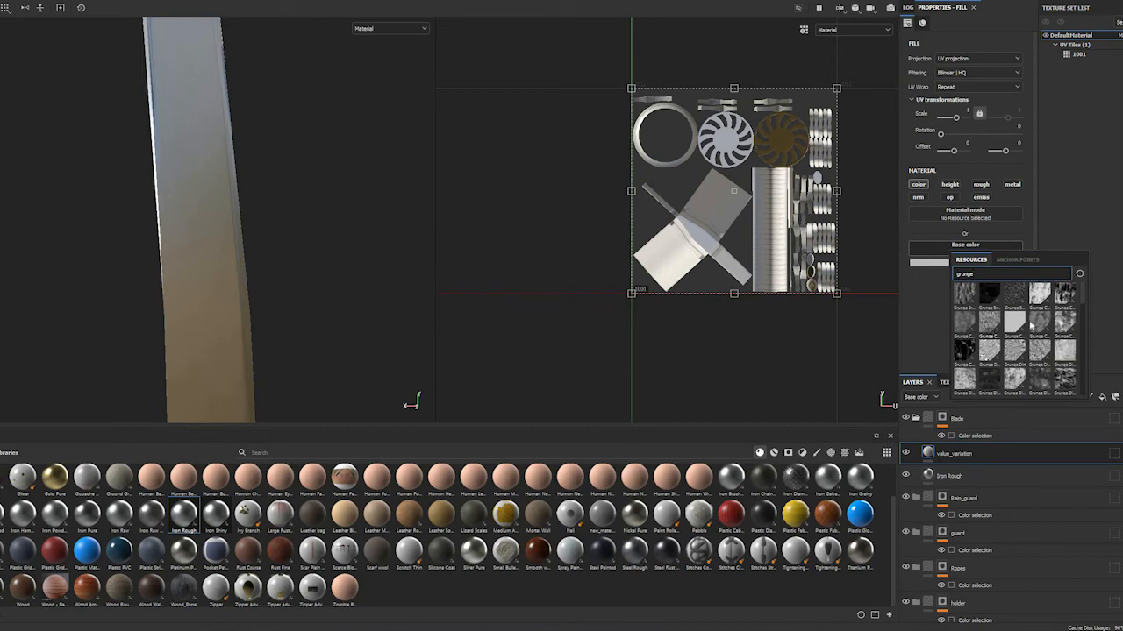
{"action": "mouse_move", "coordinate": [1035, 329]}
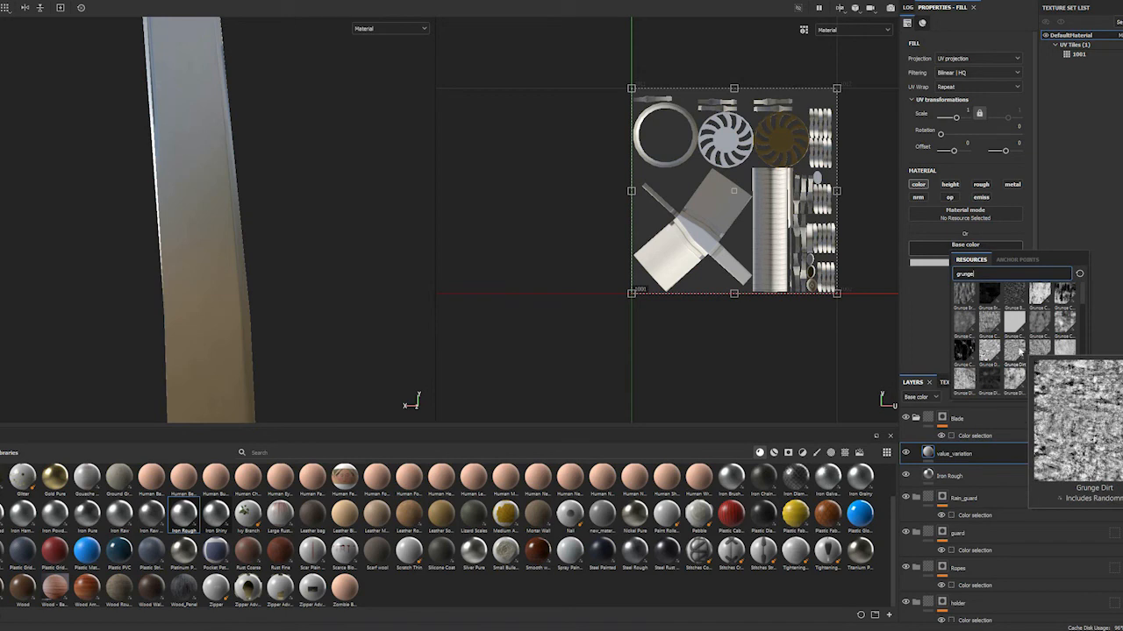
{"action": "left_click", "coordinate": [1018, 350]}
{"action": "scroll", "coordinate": [343, 250], "scroll_direction": "down", "scroll_amount": 6}
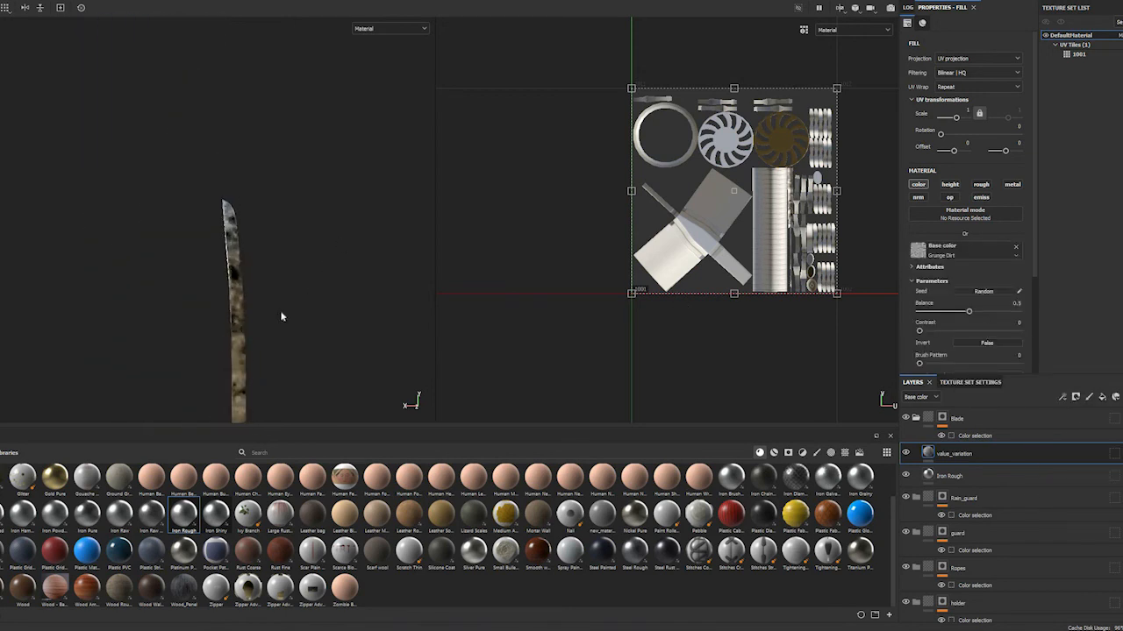
{"action": "middle_click_drag", "start_coordinate": [241, 281], "coordinate": [238, 133], "text": "alt"}
{"action": "middle_click_drag", "start_coordinate": [229, 226], "coordinate": [233, 181], "text": "alt"}
{"action": "mouse_move", "coordinate": [235, 195]}
{"action": "left_mouse_down", "text": "alt"}
{"action": "mouse_move", "coordinate": [265, 221]}
{"action": "mouse_move", "coordinate": [324, 226]}
{"action": "mouse_move", "coordinate": [288, 226]}
{"action": "left_mouse_up", "text": "alt"}
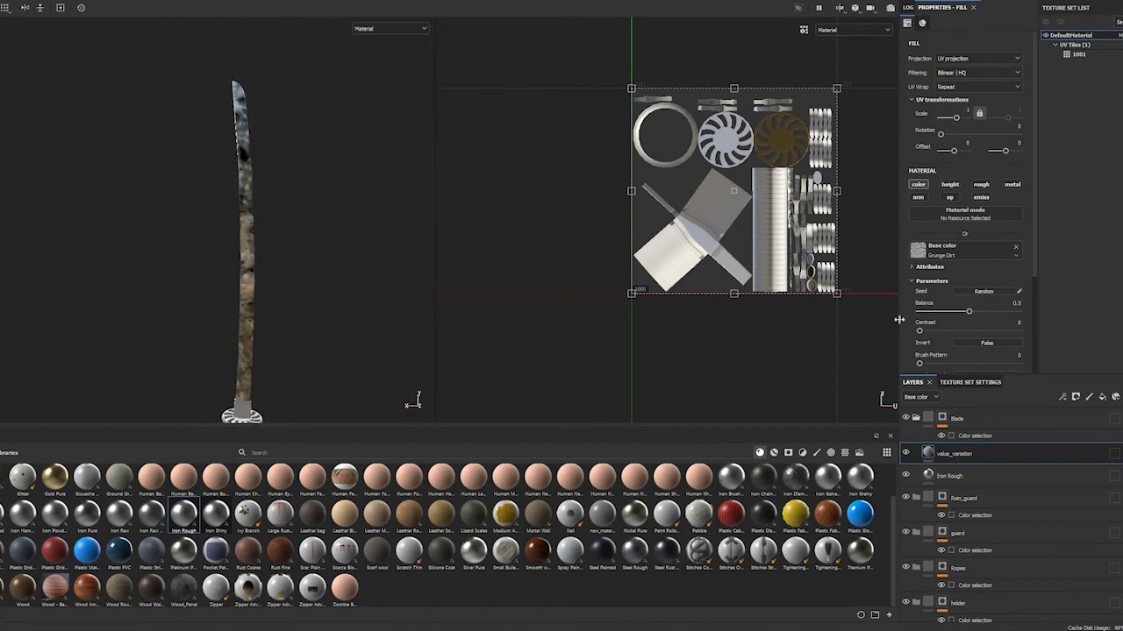
{"action": "left_click", "coordinate": [975, 311]}
{"action": "left_click_drag", "start_coordinate": [972, 331], "coordinate": [967, 329]}
Set value_variation's blending mode to Multiply and compare the blade with the layer hidden and shown
{"action": "left_click", "coordinate": [1113, 454]}
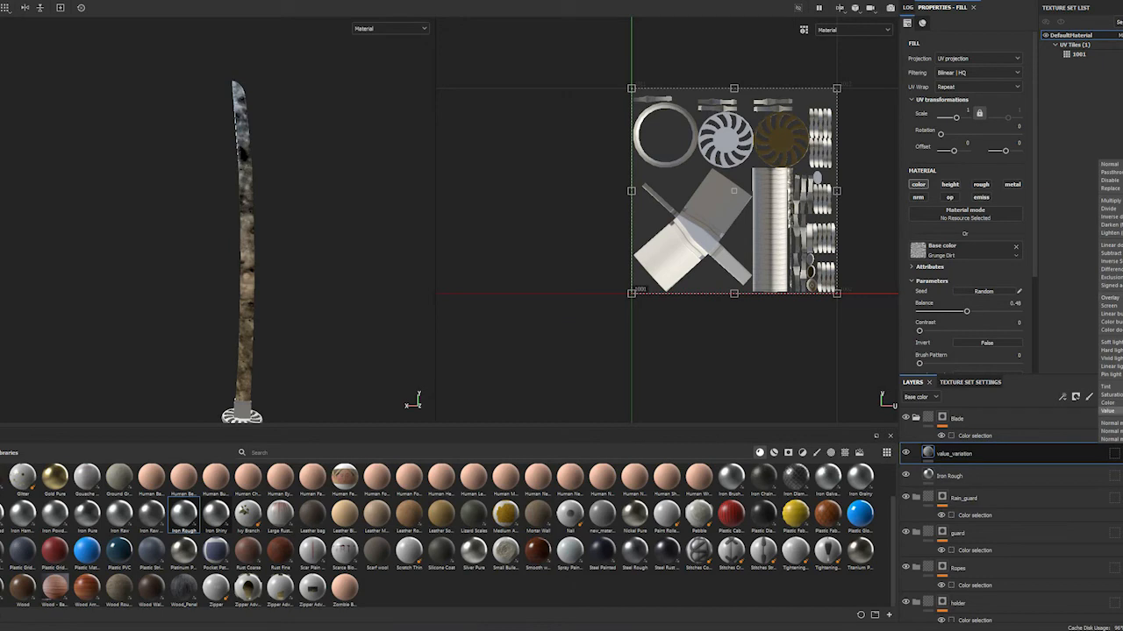
{"action": "left_click", "coordinate": [1116, 203]}
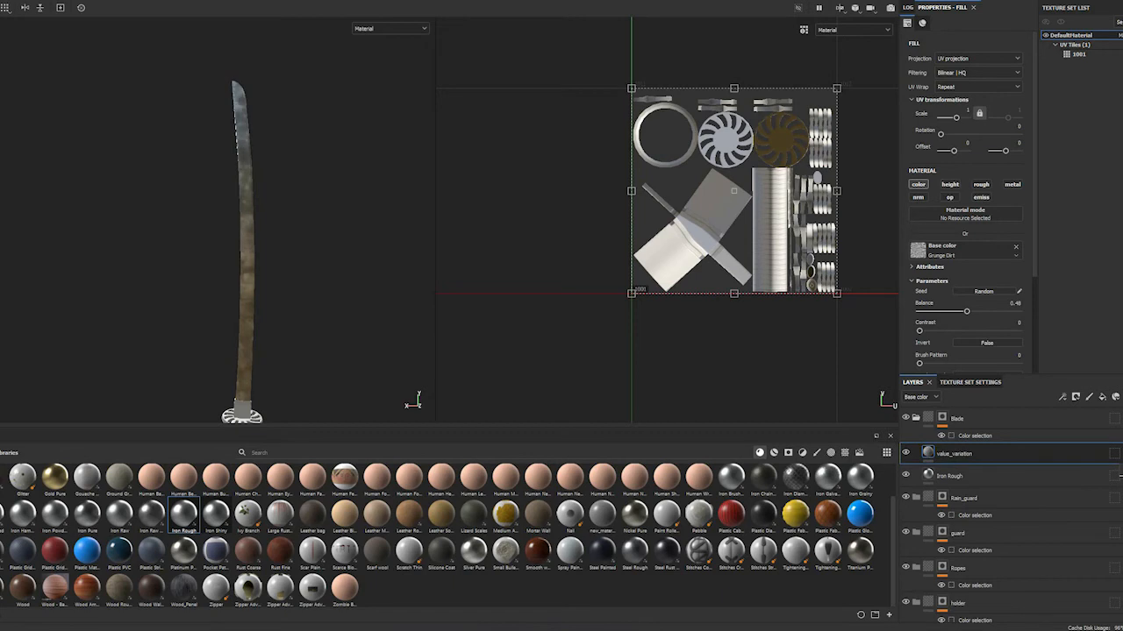
{"action": "left_click", "coordinate": [908, 454]}
{"action": "left_click", "coordinate": [908, 454]}
{"action": "left_click", "coordinate": [908, 453]}
{"action": "left_click", "coordinate": [908, 453]}
{"action": "right_click_drag", "start_coordinate": [284, 245], "coordinate": [318, 252], "text": "shift"}
{"action": "left_click", "coordinate": [1115, 453]}
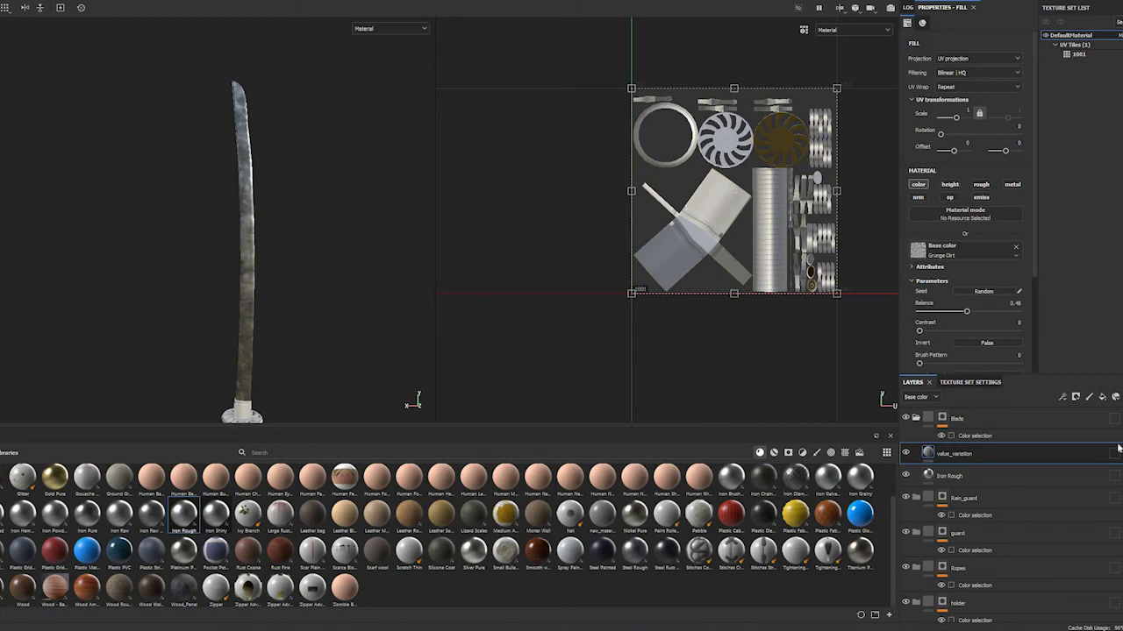
Add another fill layer above value_variation and rename it roughness_variation
{"action": "left_click", "coordinate": [1102, 400]}
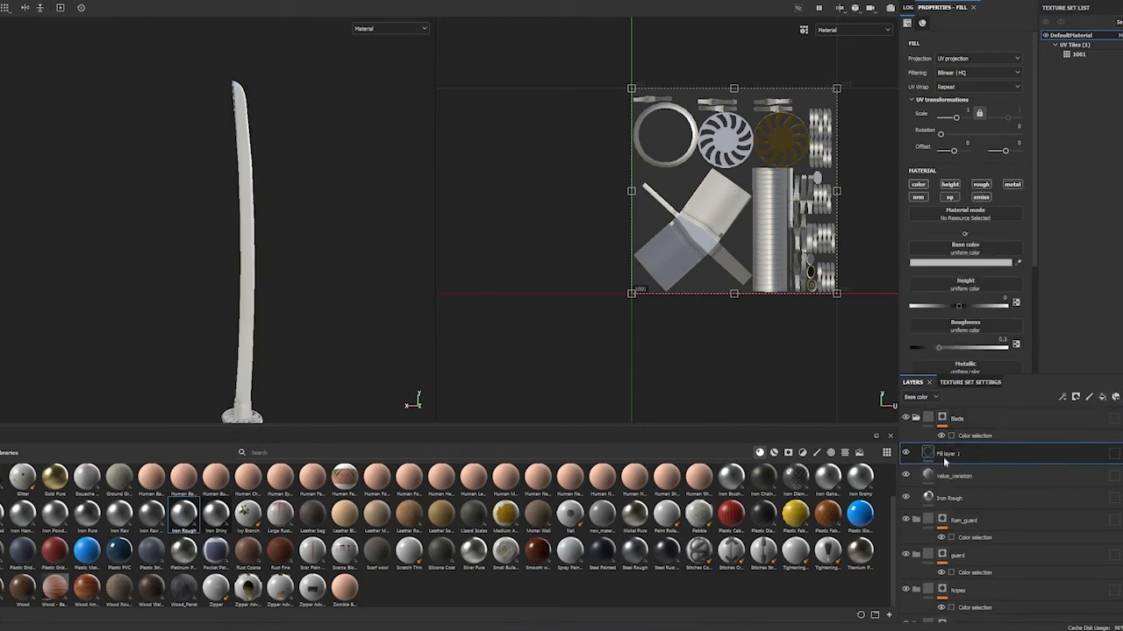
{"action": "double_click", "coordinate": [944, 454]}
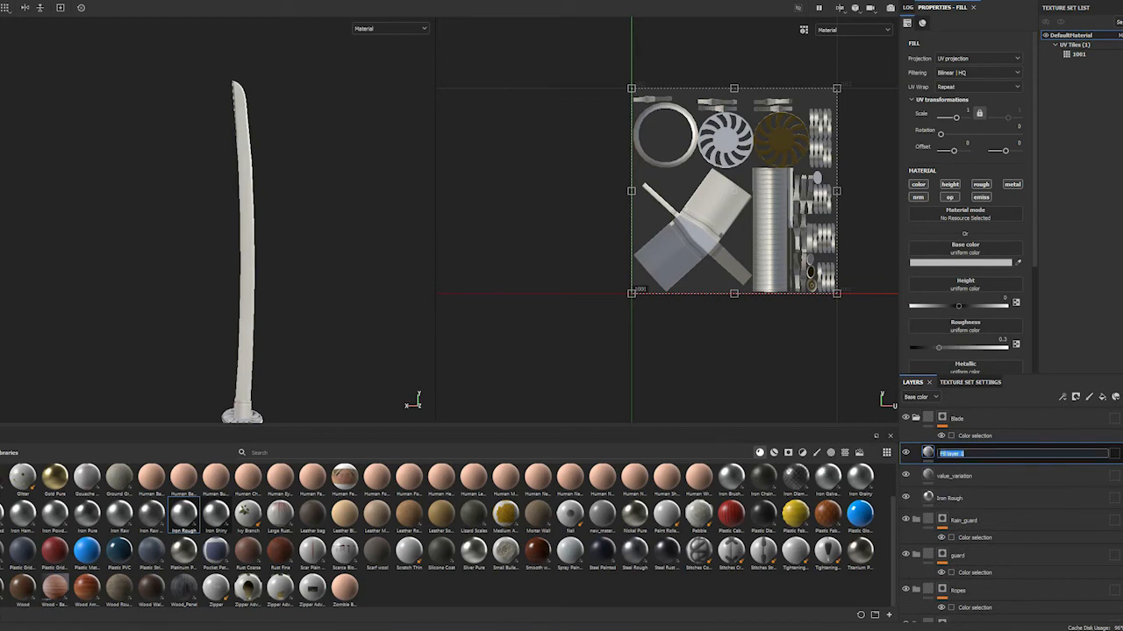
{"action": "type", "text": "roughness_variation"}
{"action": "key", "text": "Return"}
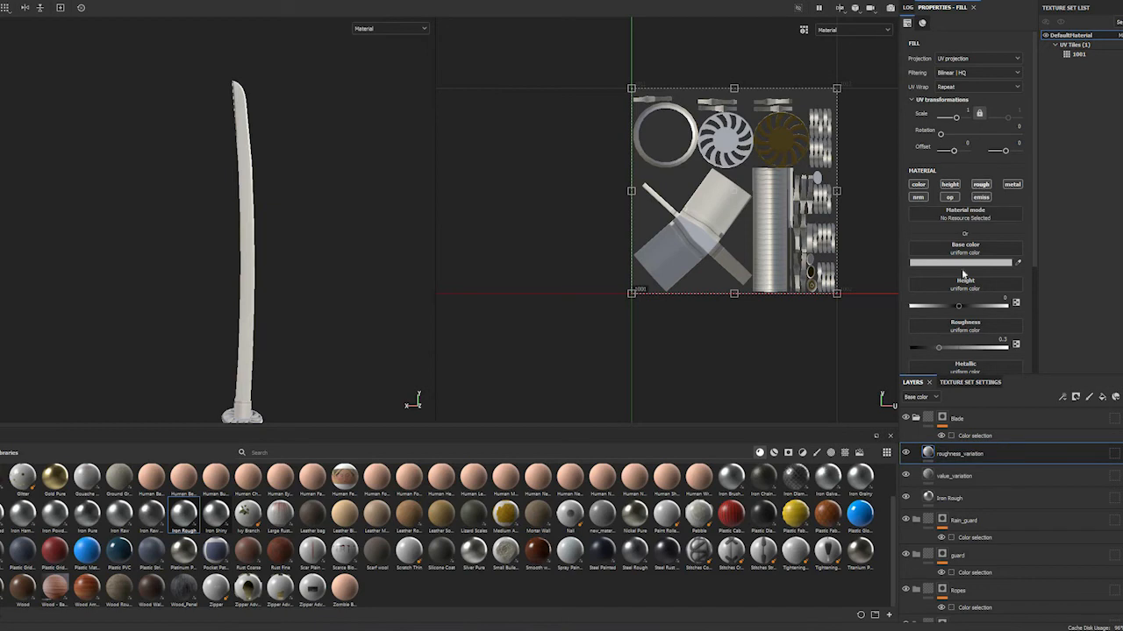
Restrict roughness_variation to the roughness channel and set its uniform roughness to 0.4375
{"action": "left_click", "coordinate": [980, 185], "text": "alt"}
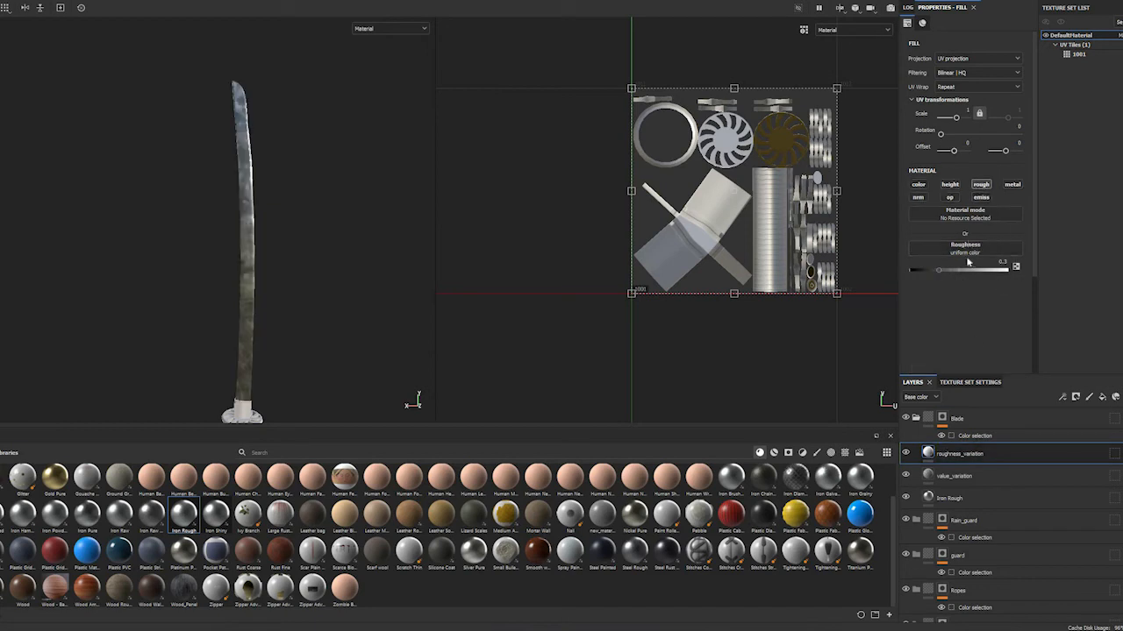
{"action": "left_click", "coordinate": [963, 251]}
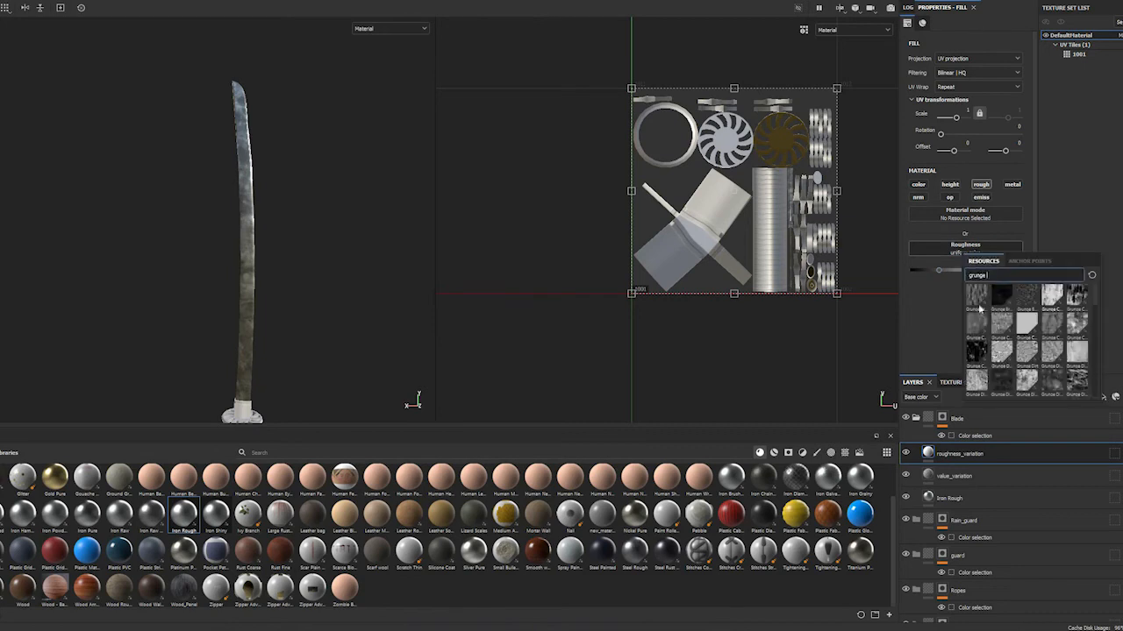
{"action": "left_click", "coordinate": [934, 282]}
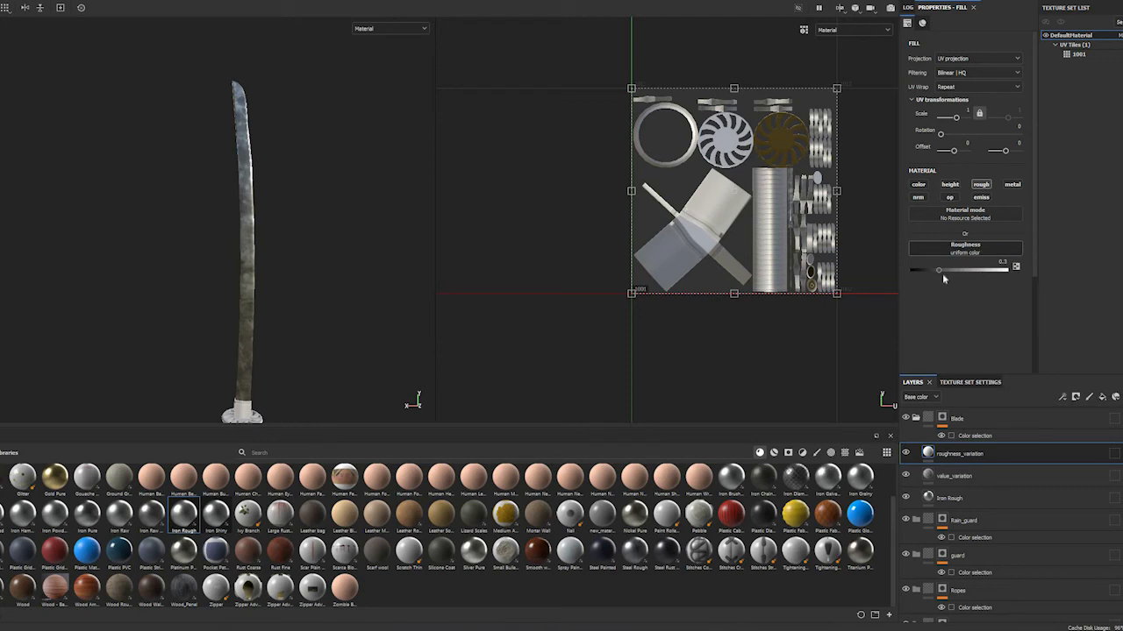
{"action": "left_click", "coordinate": [983, 271]}
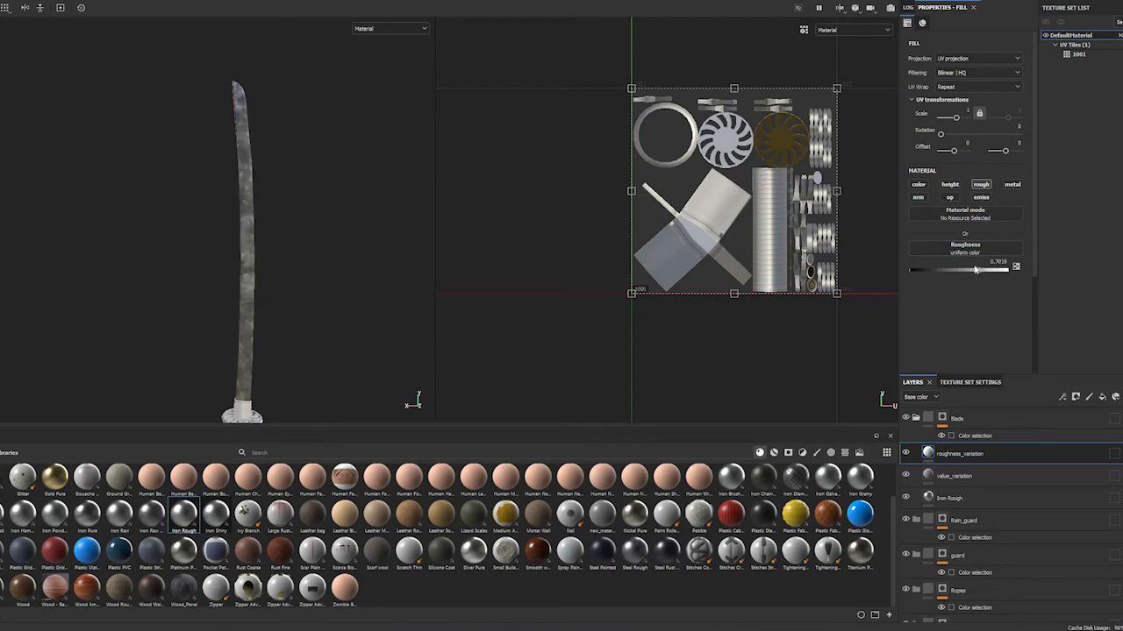
{"action": "left_click", "coordinate": [936, 271]}
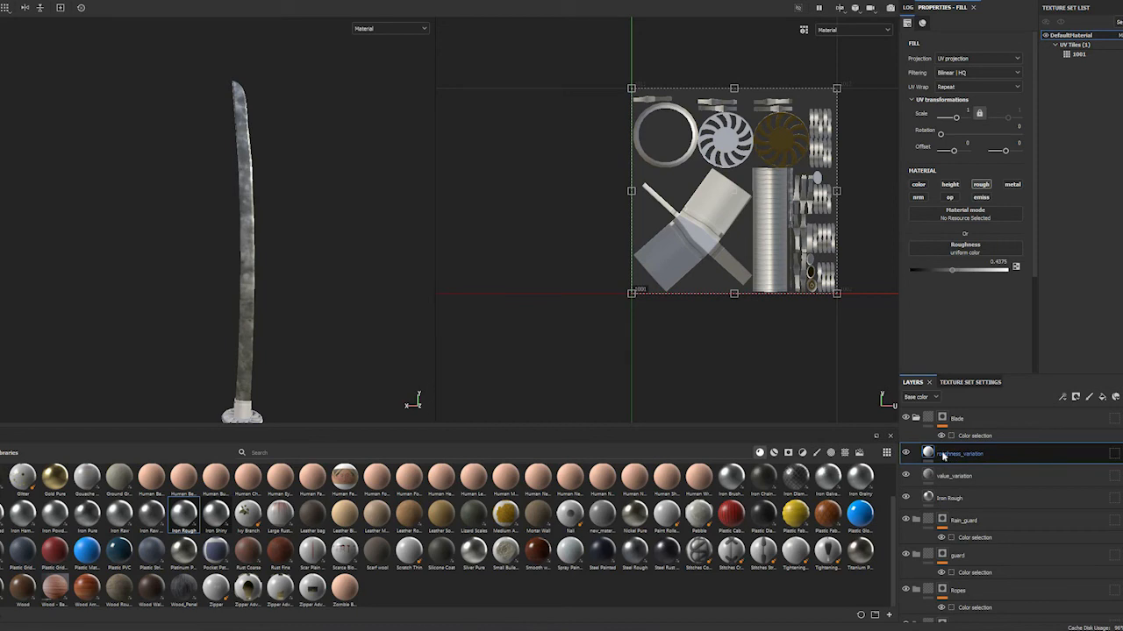
Give roughness_variation a black mask and add a fill effect to that mask
{"action": "right_click", "coordinate": [943, 456]}
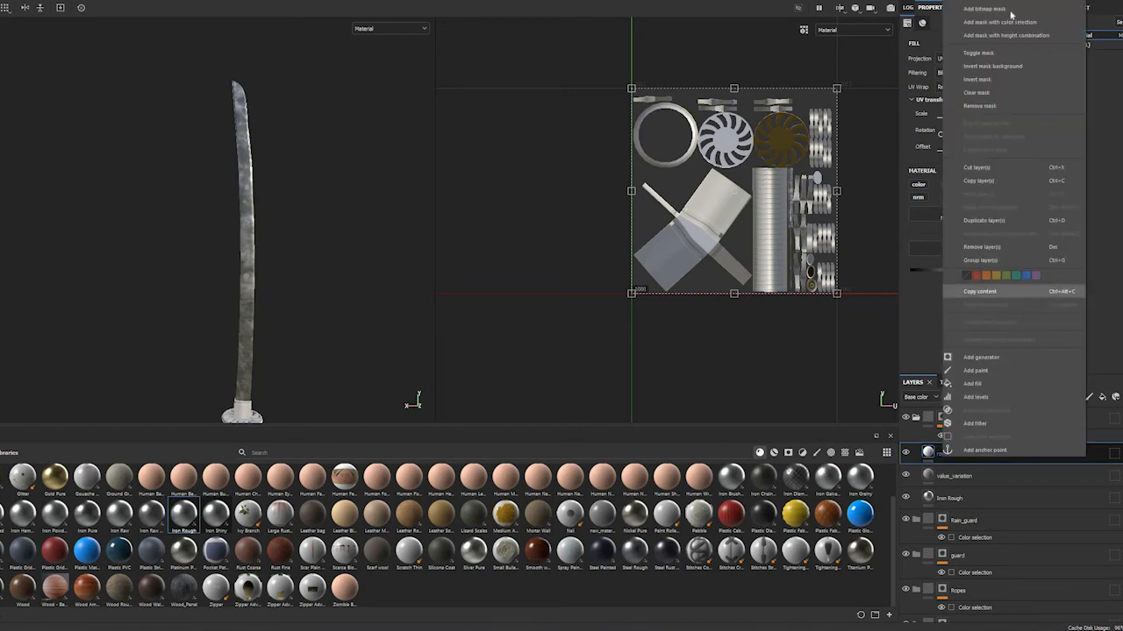
{"action": "left_click", "coordinate": [984, 7]}
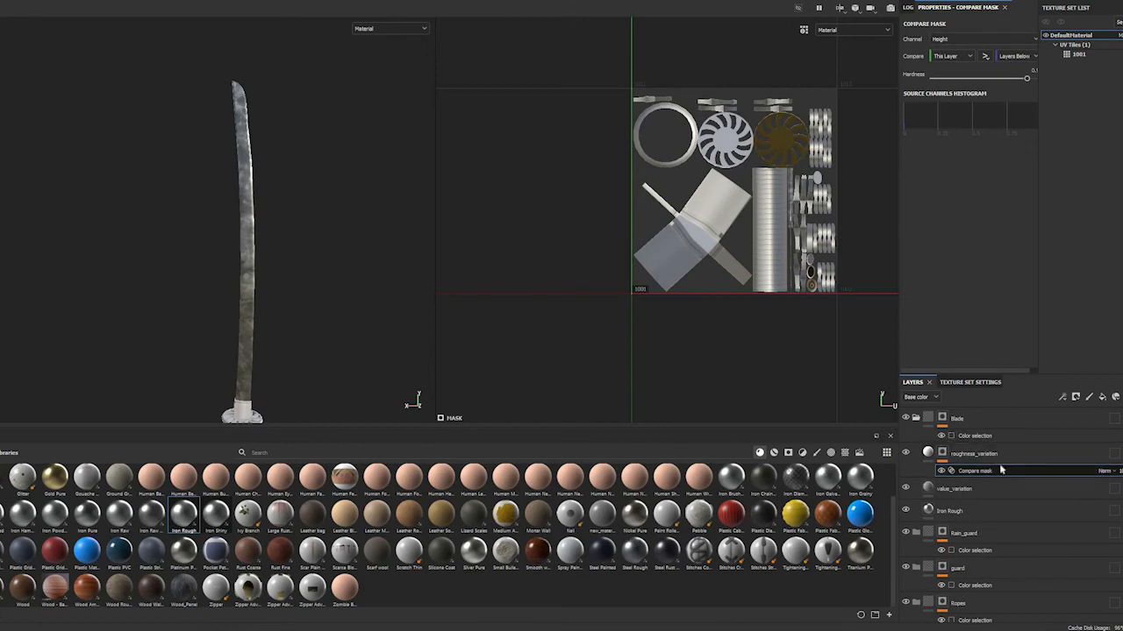
{"action": "left_click", "coordinate": [947, 454]}
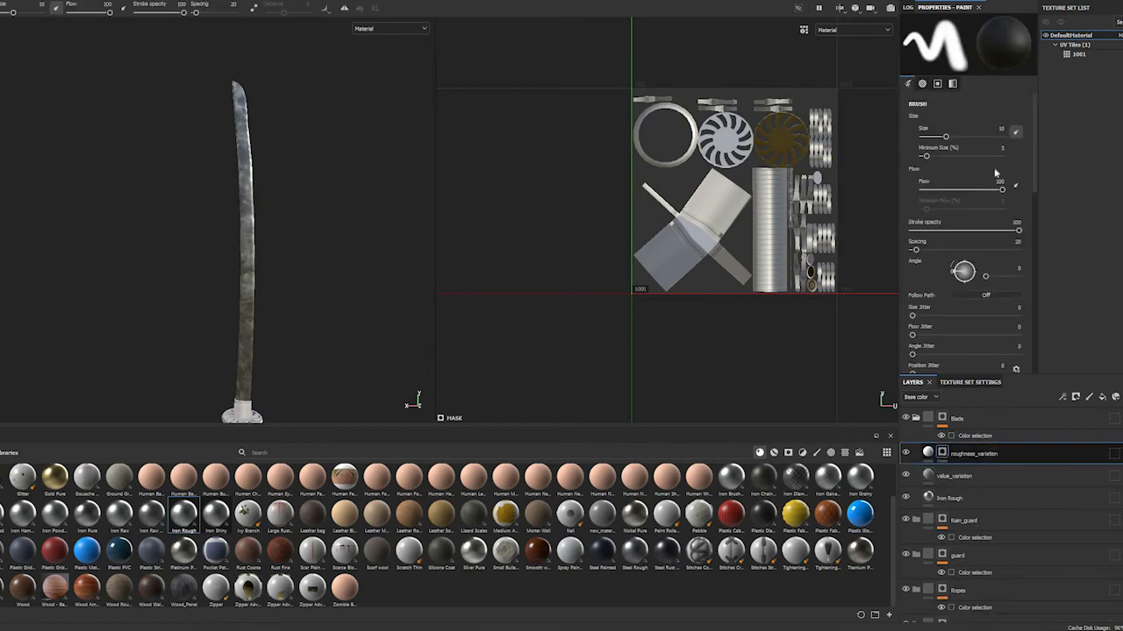
{"action": "right_click", "coordinate": [948, 453]}
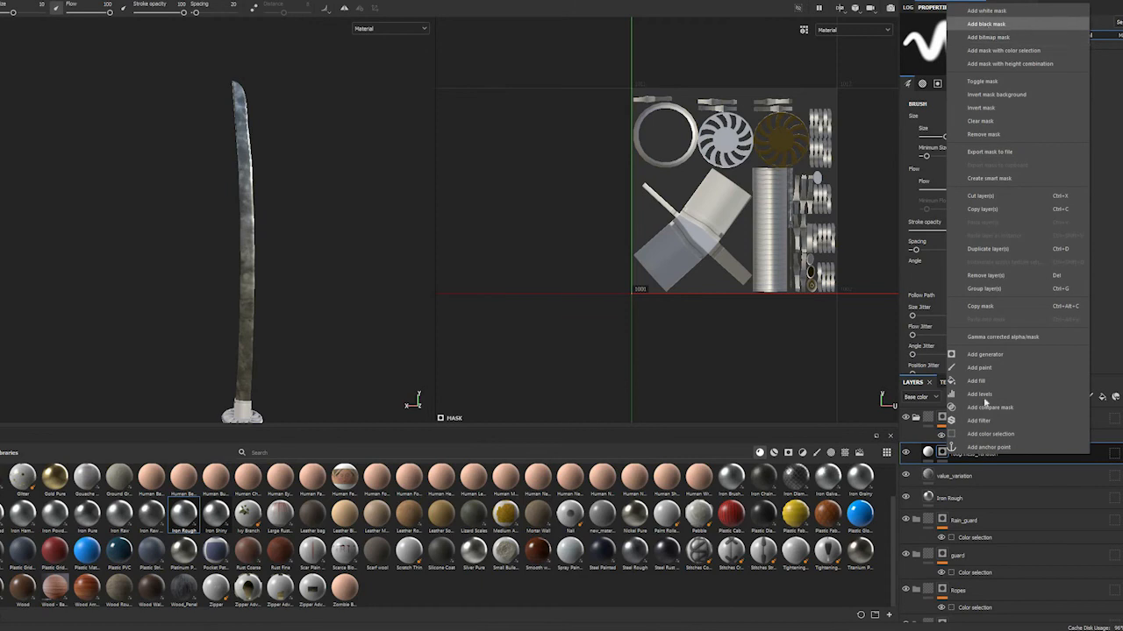
{"action": "left_click", "coordinate": [943, 453]}
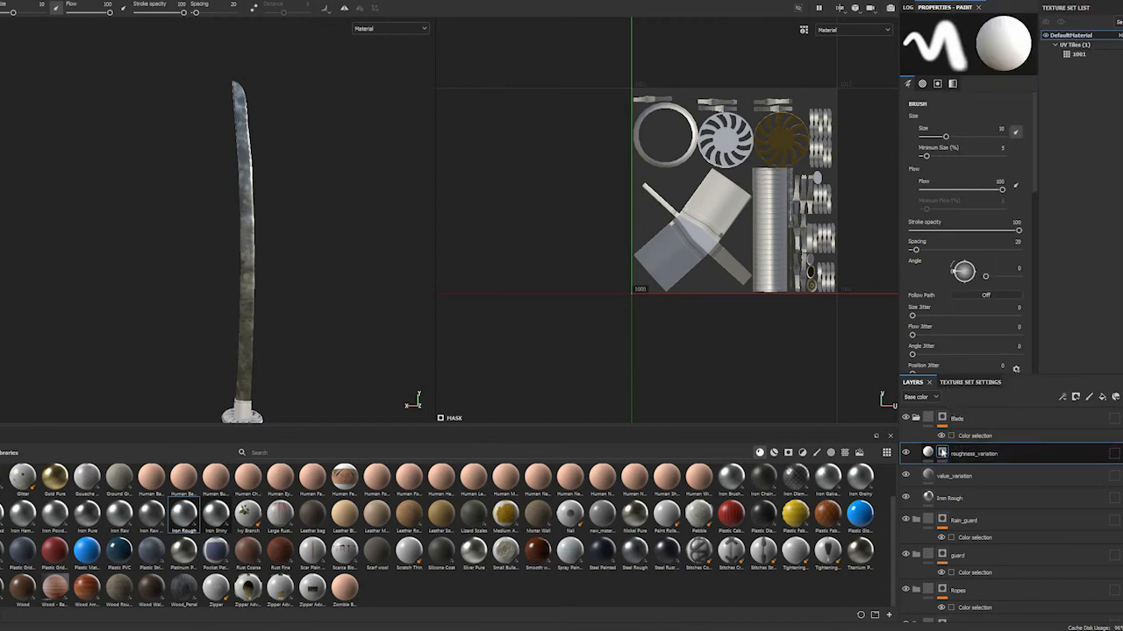
{"action": "right_click", "coordinate": [943, 452]}
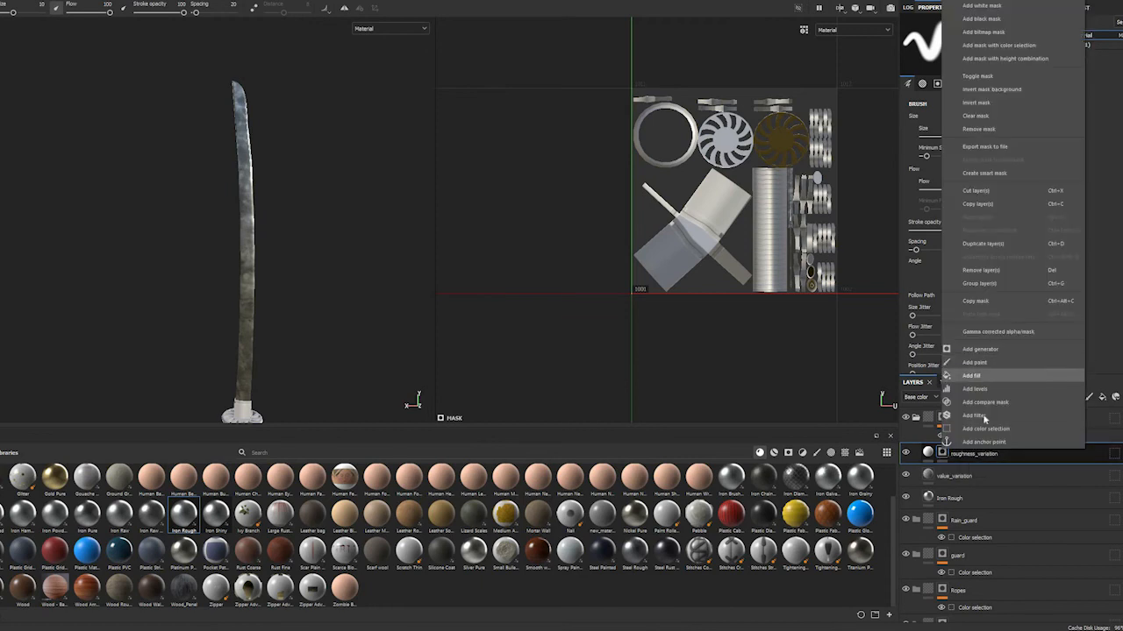
{"action": "left_click", "coordinate": [974, 375]}
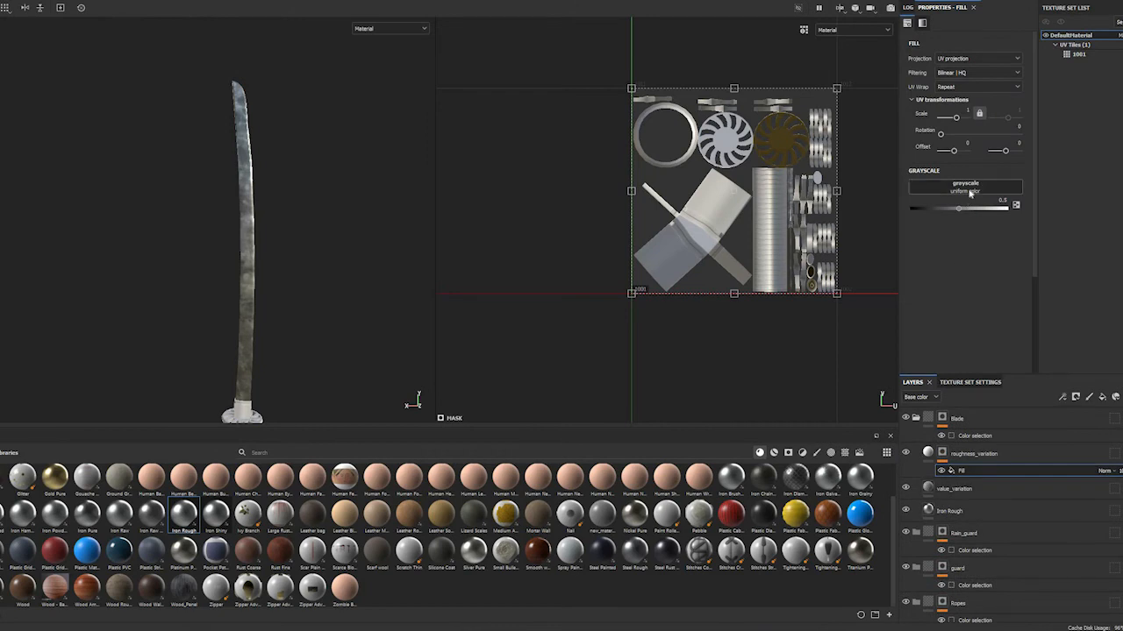
Load the Grunge Dust Spread texture as the grayscale of roughness_variation's mask fill
{"action": "left_click", "coordinate": [970, 192]}
{"action": "scroll", "coordinate": [1041, 291], "scroll_direction": "down", "scroll_amount": 1}
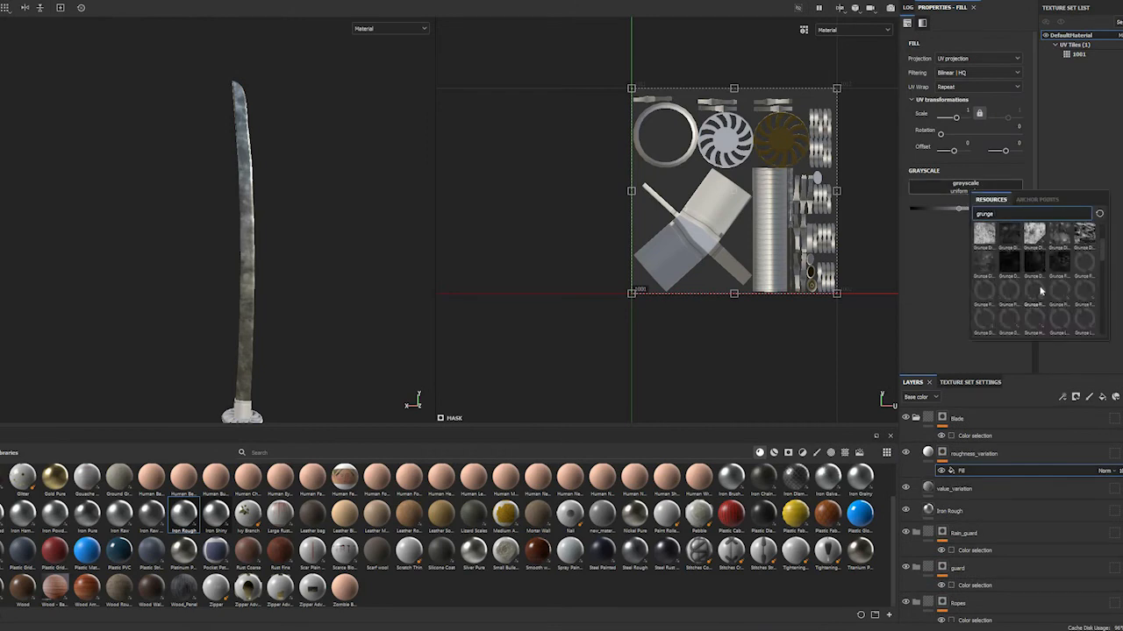
{"action": "mouse_move", "coordinate": [1017, 254]}
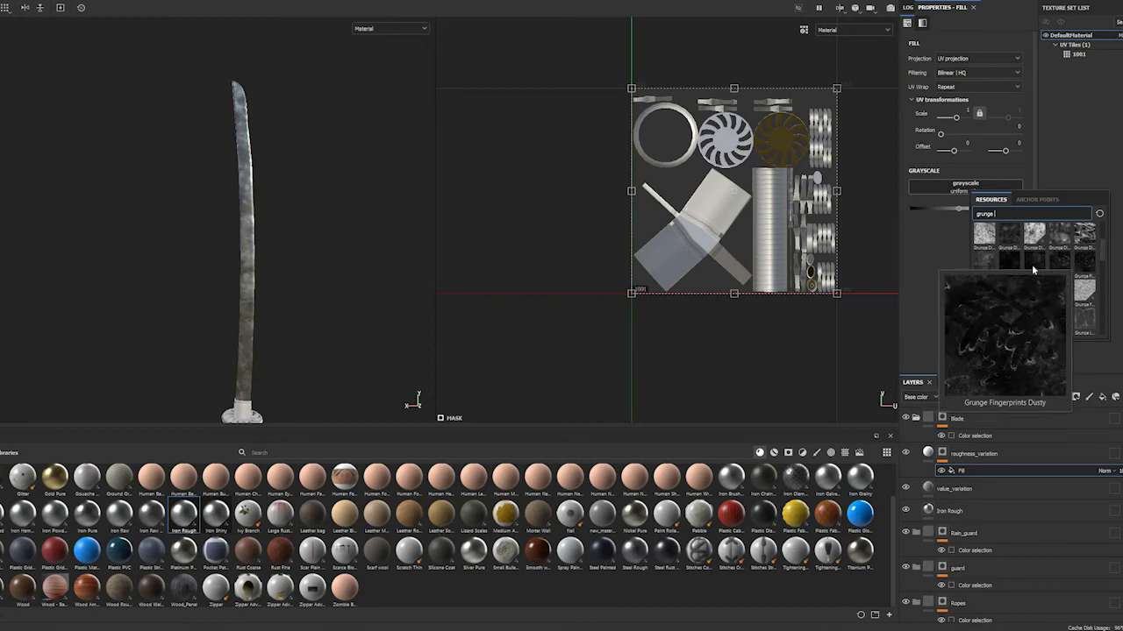
{"action": "left_click", "coordinate": [1033, 269]}
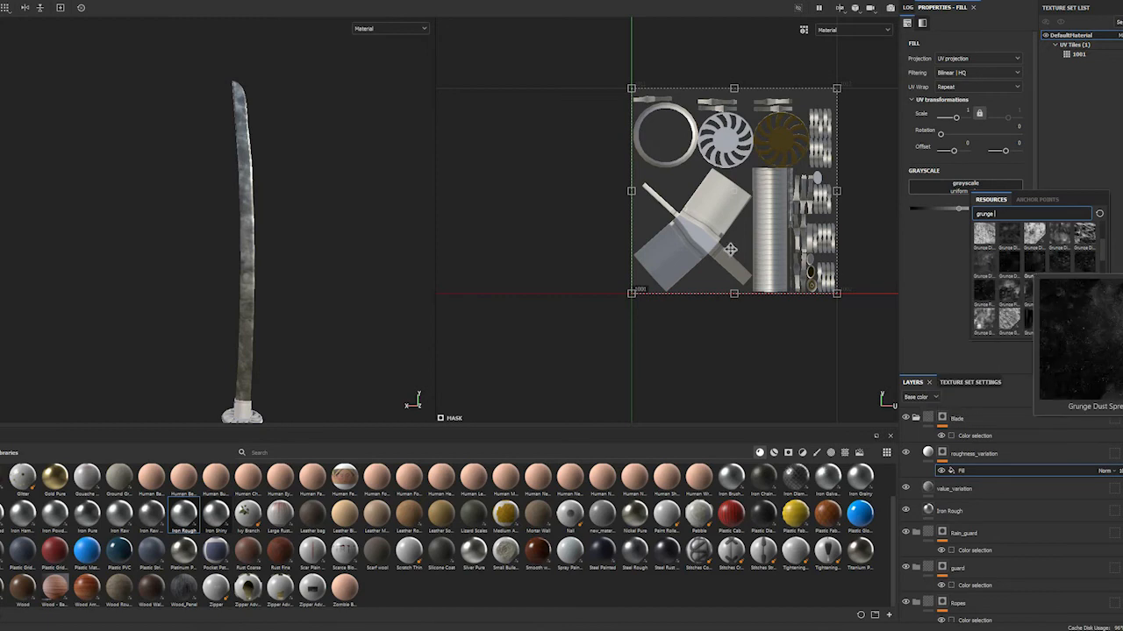
Display only the Roughness channel in the viewport and inspect the blade up close
{"action": "left_click", "coordinate": [406, 29]}
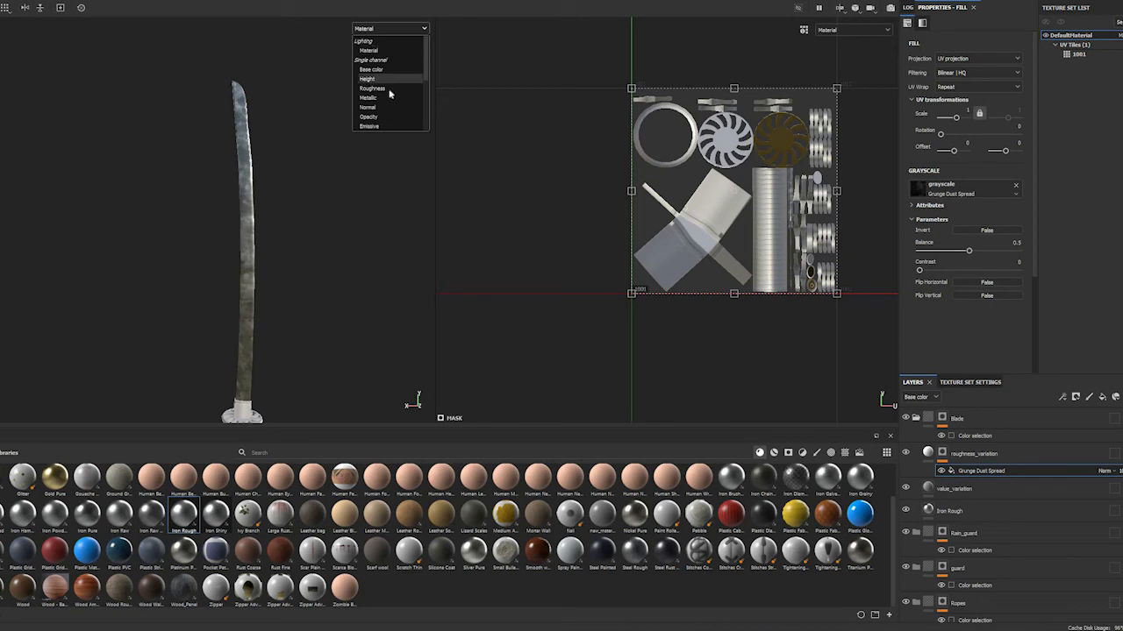
{"action": "left_click", "coordinate": [382, 90]}
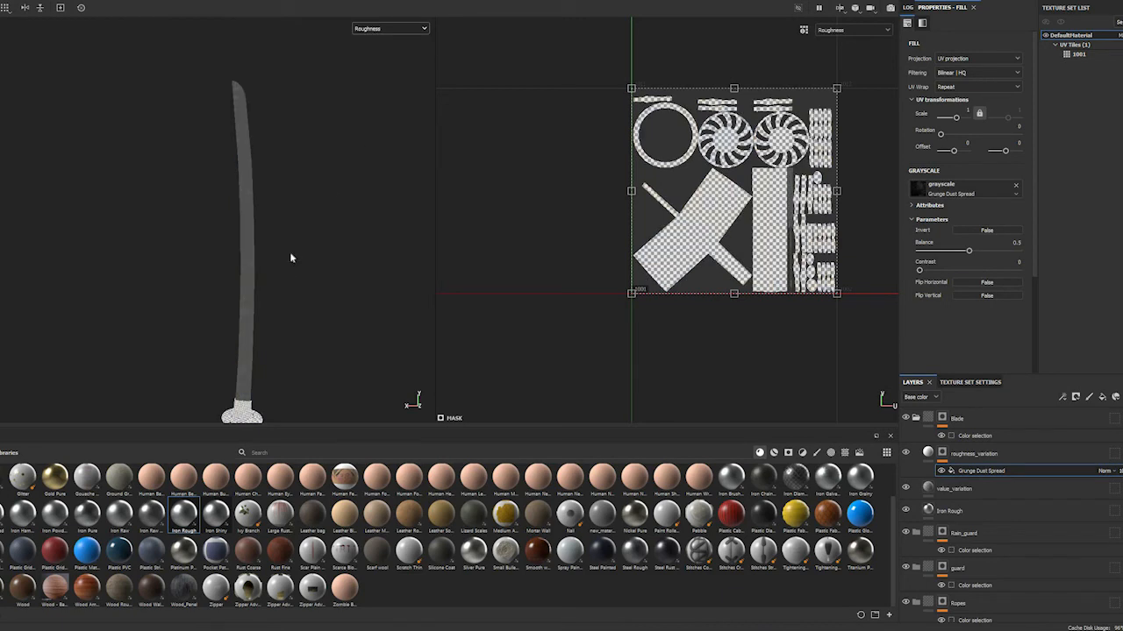
{"action": "scroll", "coordinate": [291, 254], "scroll_direction": "up", "scroll_amount": 3}
{"action": "scroll", "coordinate": [291, 251], "scroll_direction": "down", "scroll_amount": 3}
{"action": "scroll", "coordinate": [292, 248], "scroll_direction": "up", "scroll_amount": 4}
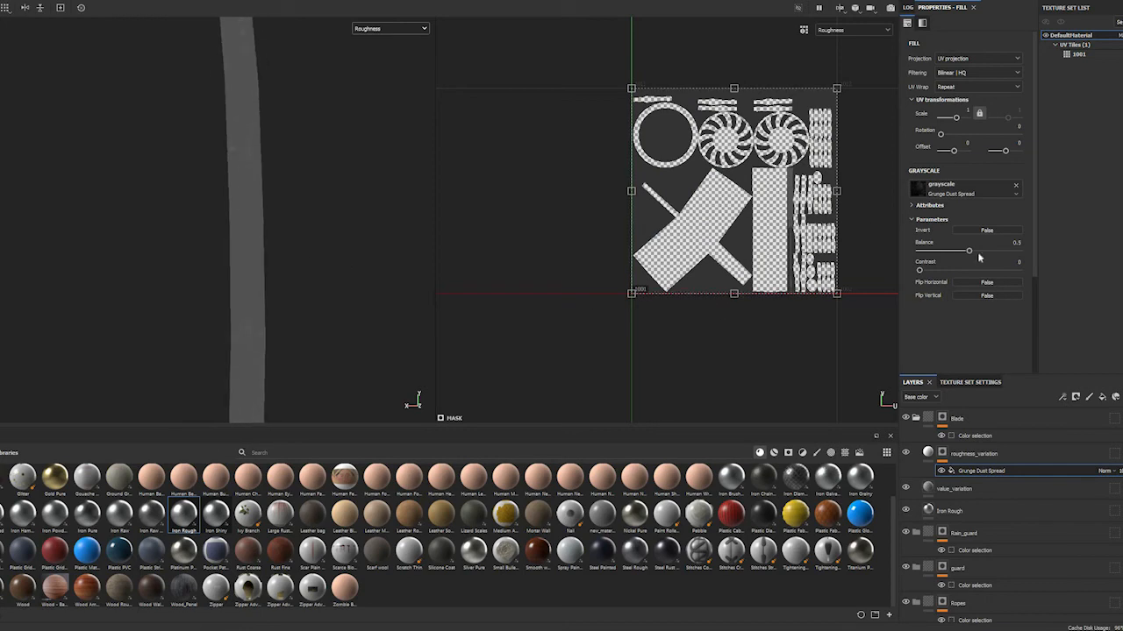
Raise the mask grunge's balance and set roughness_variation's uniform roughness to 0.8462
{"action": "mouse_move", "coordinate": [970, 252]}
{"action": "left_mouse_down"}
{"action": "mouse_move", "coordinate": [985, 252]}
{"action": "mouse_move", "coordinate": [918, 250]}
{"action": "mouse_move", "coordinate": [995, 252]}
{"action": "mouse_move", "coordinate": [985, 251]}
{"action": "left_mouse_up"}
{"action": "left_click", "coordinate": [935, 454]}
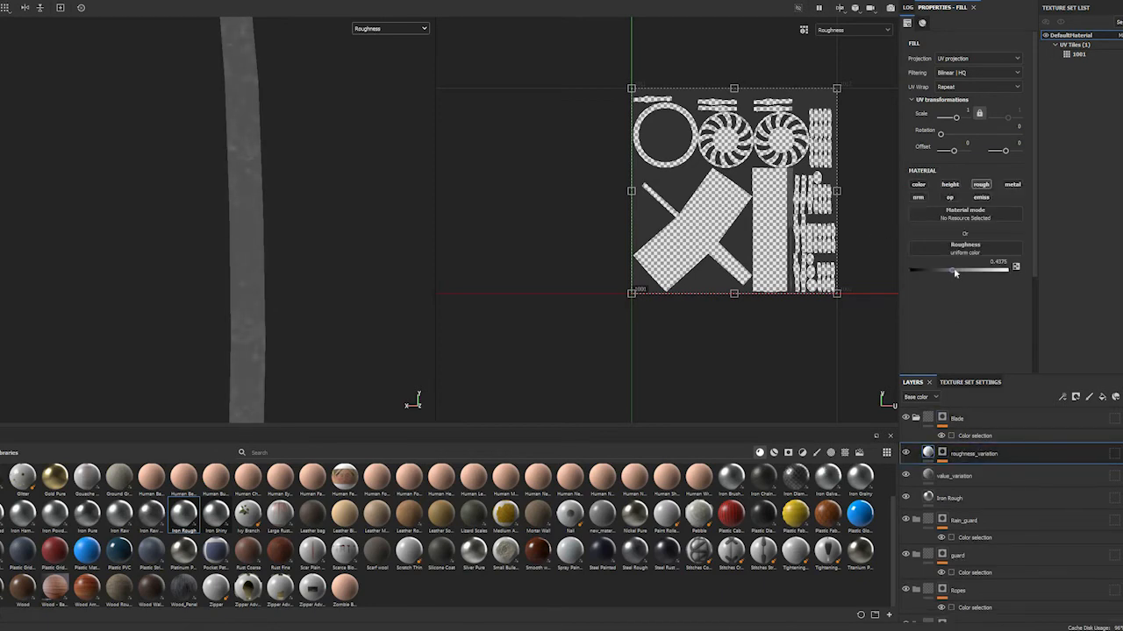
{"action": "left_click", "coordinate": [988, 271]}
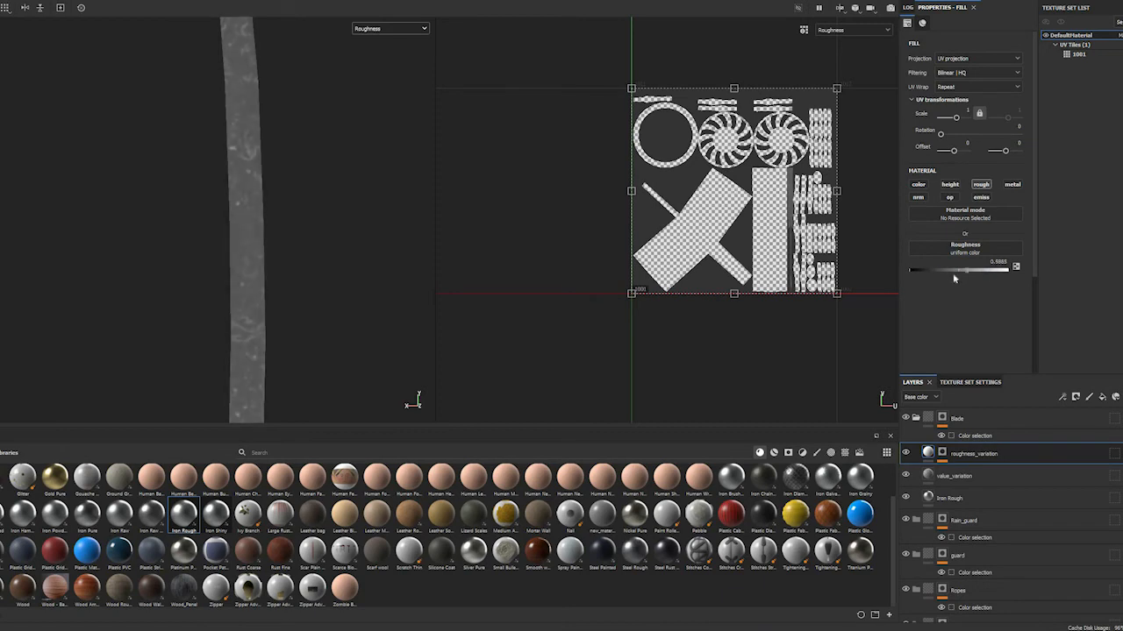
{"action": "left_click_drag", "start_coordinate": [971, 273], "coordinate": [994, 271]}
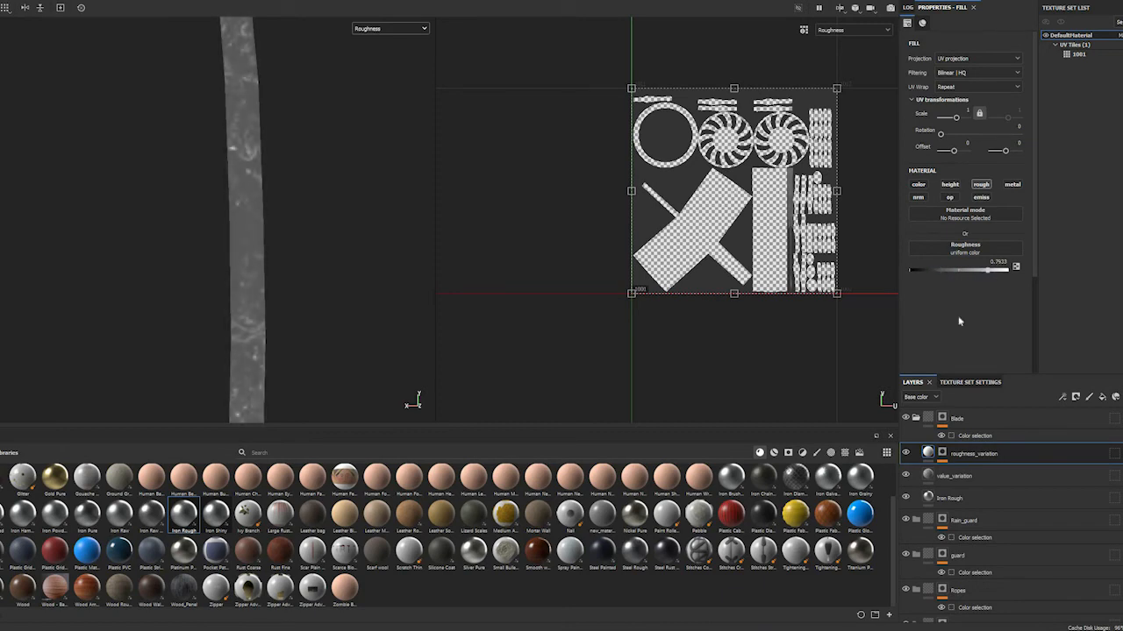
Set the Grunge Dust Spread balance to 0.75 in roughness_variation's mask and check the pattern along the blade
{"action": "left_click", "coordinate": [943, 453]}
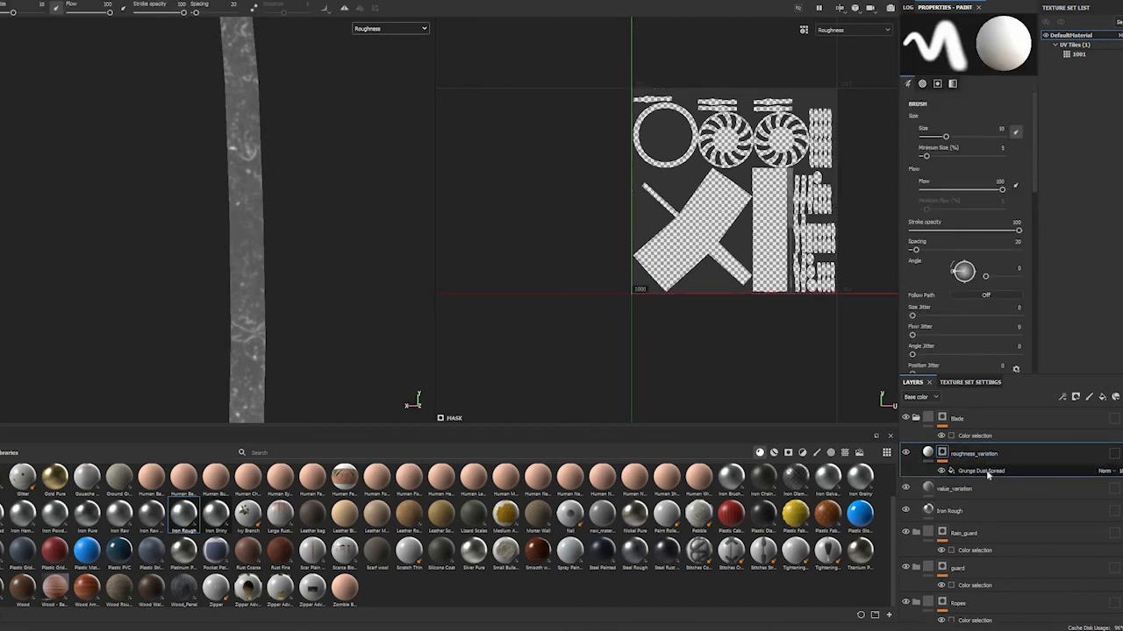
{"action": "left_click", "coordinate": [989, 471]}
{"action": "left_click_drag", "start_coordinate": [981, 255], "coordinate": [992, 252]}
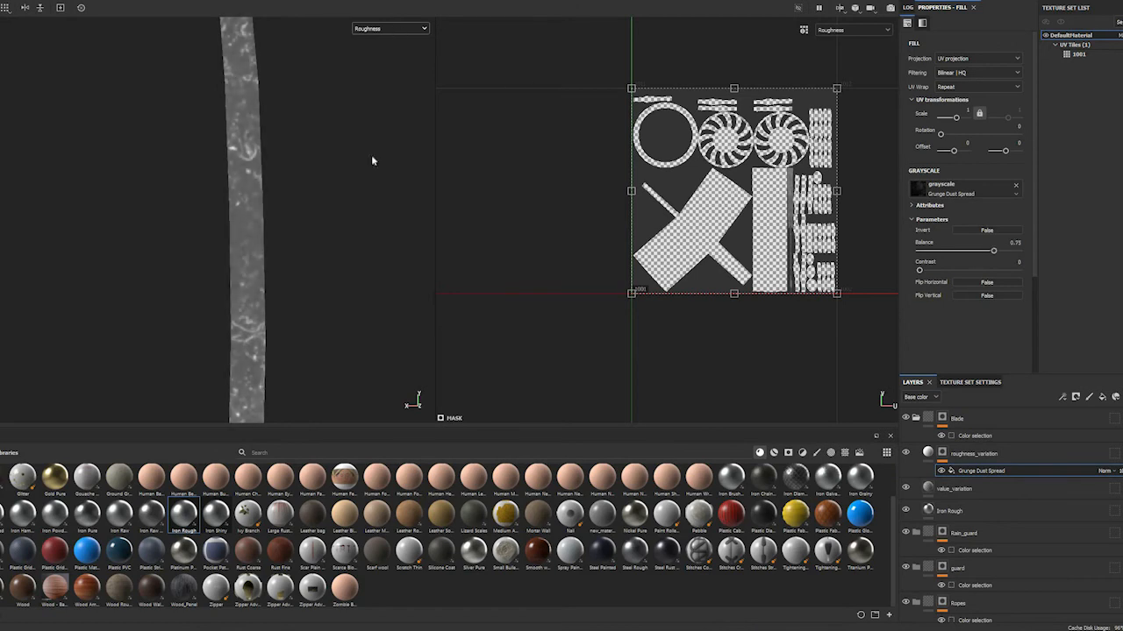
{"action": "scroll", "coordinate": [366, 146], "scroll_direction": "up", "scroll_amount": 3}
{"action": "scroll", "coordinate": [363, 147], "scroll_direction": "down", "scroll_amount": 6}
{"action": "scroll", "coordinate": [355, 144], "scroll_direction": "up", "scroll_amount": 2}
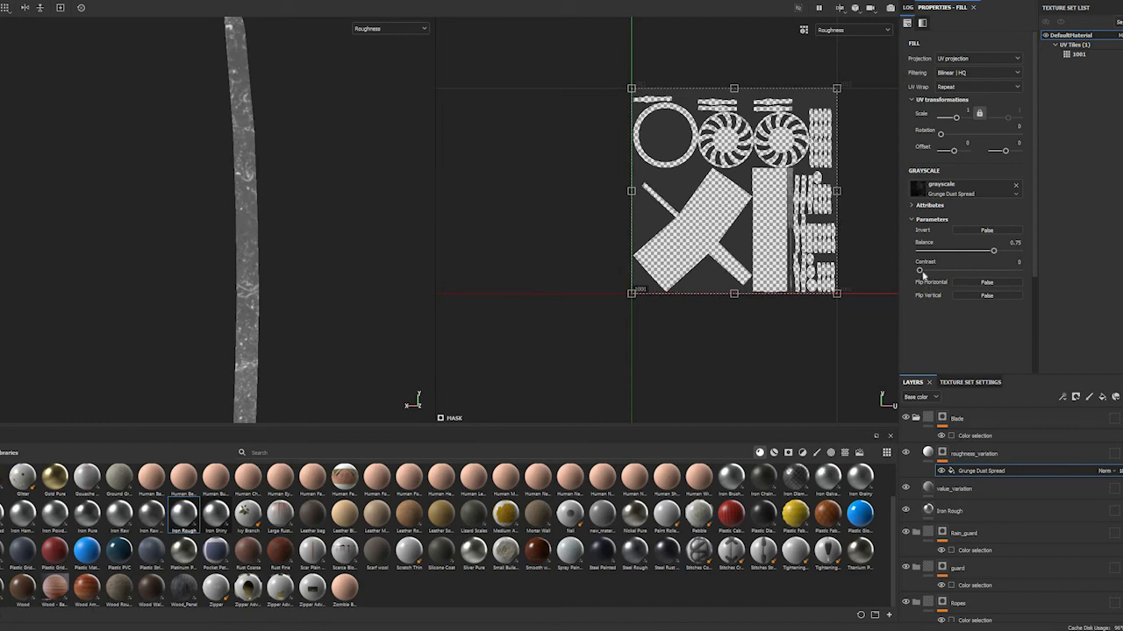
{"action": "left_click_drag", "start_coordinate": [268, 205], "coordinate": [299, 260], "text": "alt"}
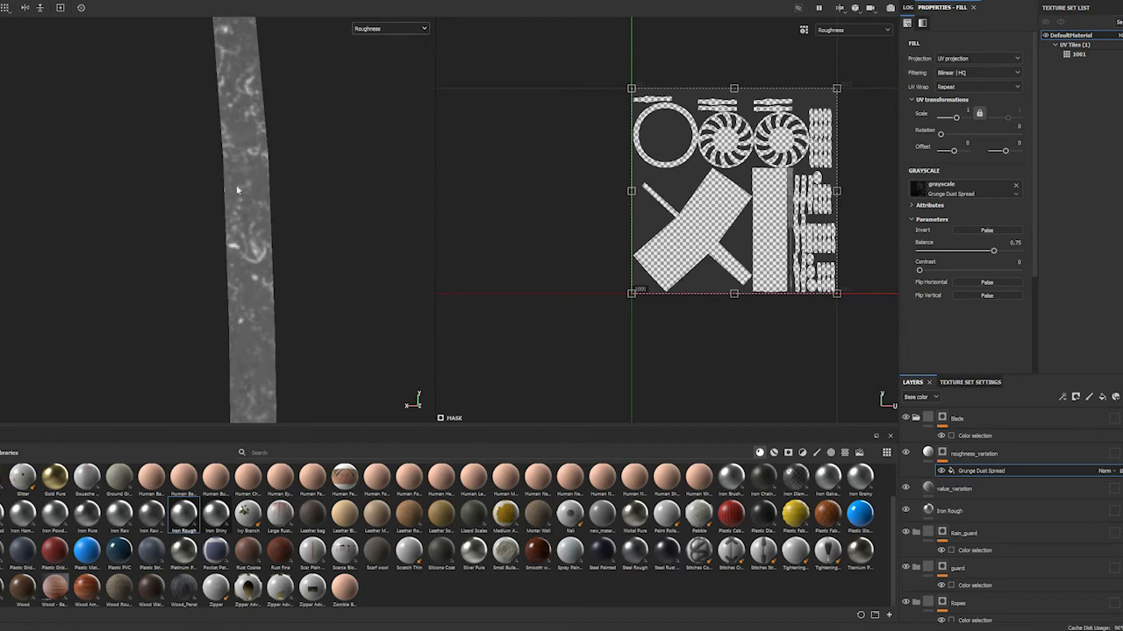
Return the viewport to the Material display and set the Grunge Dust Spread balance to 0.89
{"action": "left_click", "coordinate": [387, 31]}
{"action": "left_click", "coordinate": [385, 50]}
{"action": "left_click_drag", "start_coordinate": [321, 212], "coordinate": [338, 243], "text": "alt"}
{"action": "mouse_move", "coordinate": [338, 243]}
{"action": "right_mouse_down", "text": "alt"}
{"action": "mouse_move", "coordinate": [306, 249]}
{"action": "mouse_move", "coordinate": [332, 250]}
{"action": "right_mouse_up", "text": "alt"}
{"action": "mouse_move", "coordinate": [995, 251]}
{"action": "left_mouse_down"}
{"action": "mouse_move", "coordinate": [960, 254]}
{"action": "mouse_move", "coordinate": [1008, 256]}
{"action": "left_mouse_up"}
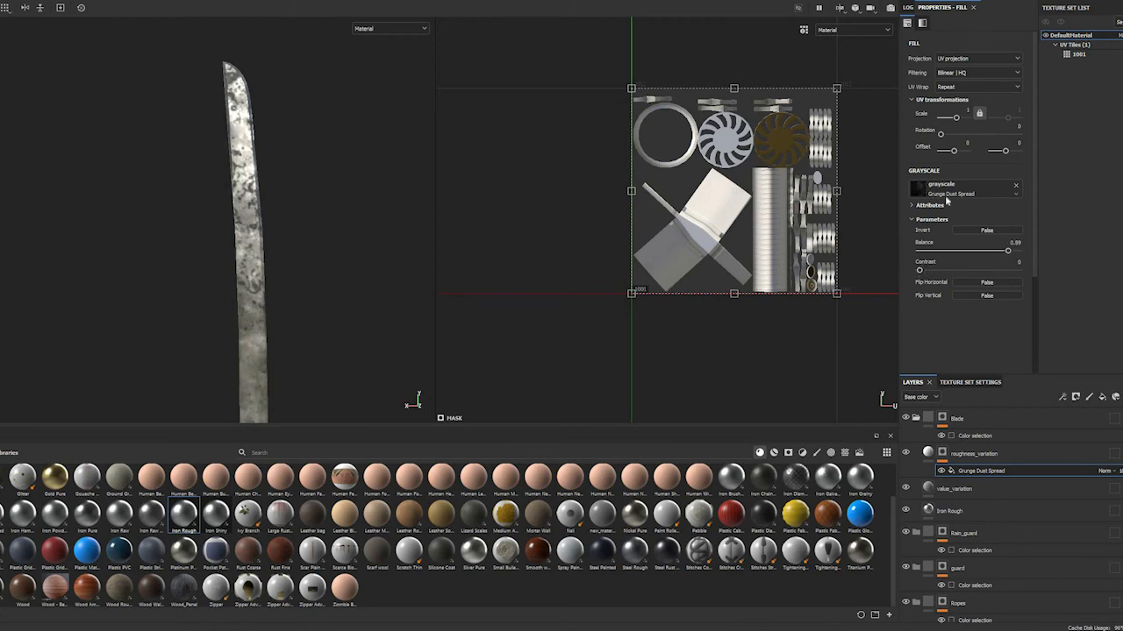
Replace the grayscale texture in roughness_variation's mask fill with Grunge Leak Dirty
{"action": "left_click", "coordinate": [945, 189]}
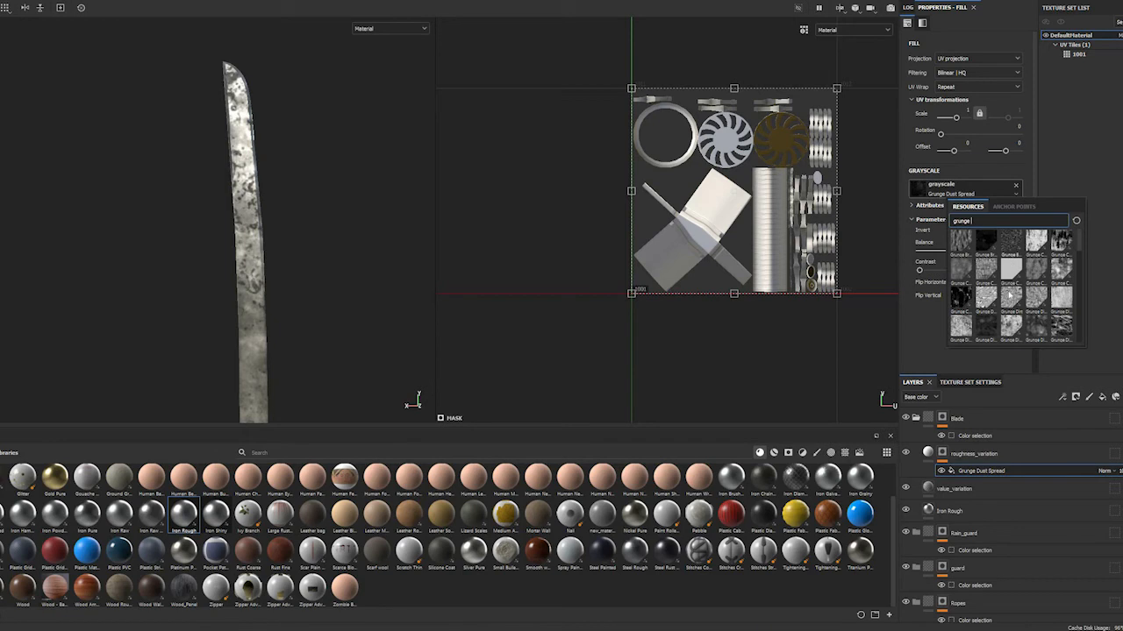
{"action": "scroll", "coordinate": [1010, 295], "scroll_direction": "down", "scroll_amount": 3}
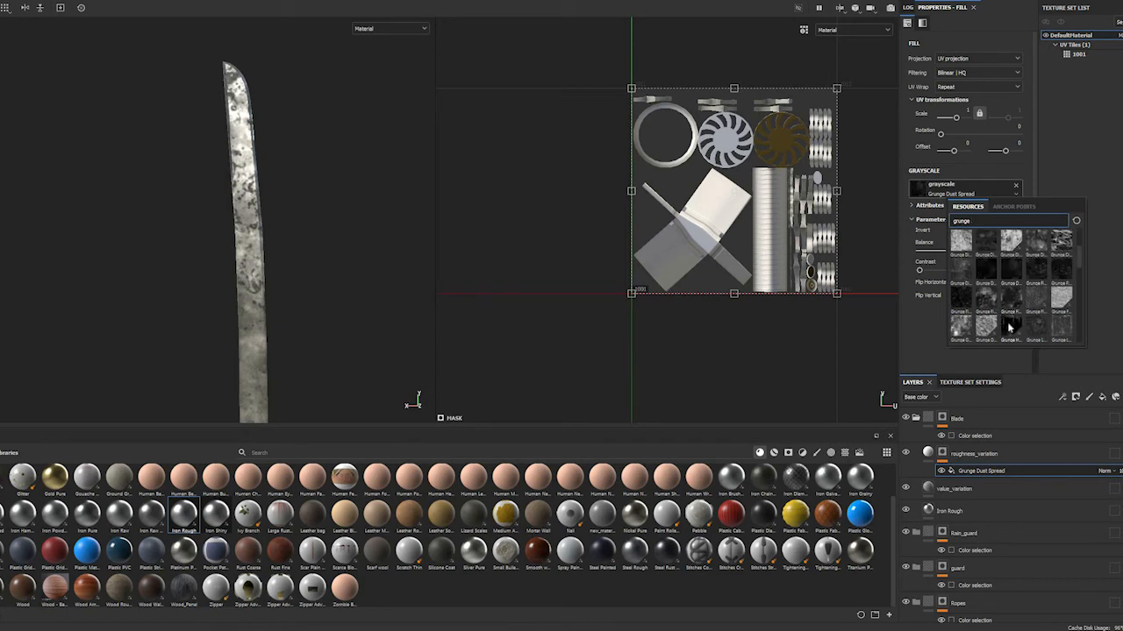
{"action": "scroll", "coordinate": [1032, 254], "scroll_direction": "down", "scroll_amount": 2}
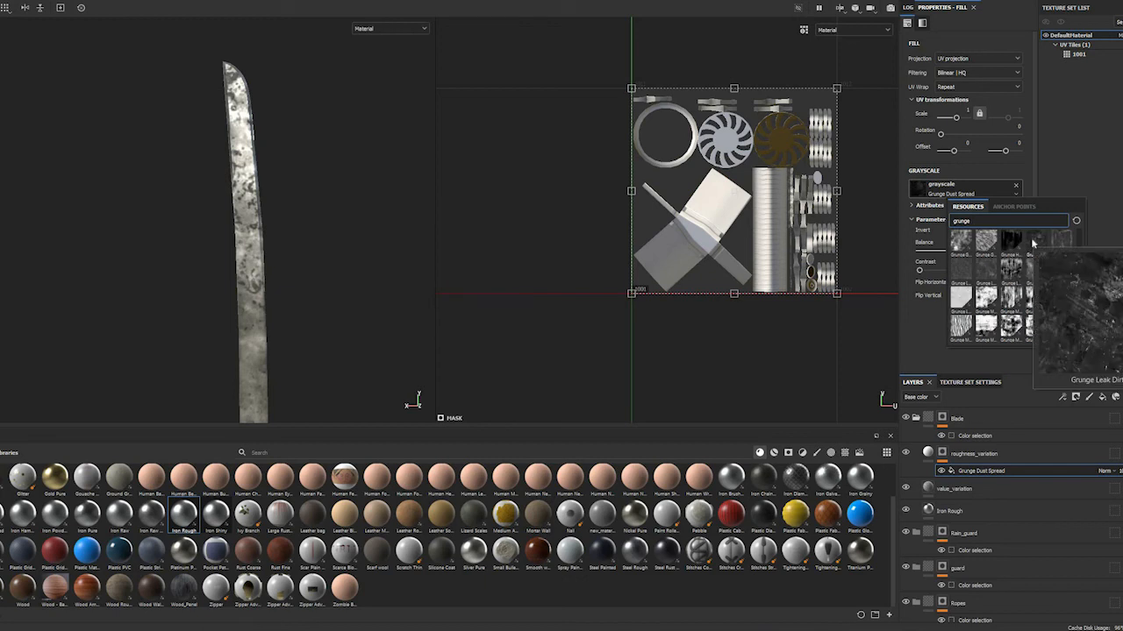
{"action": "left_click", "coordinate": [1034, 244]}
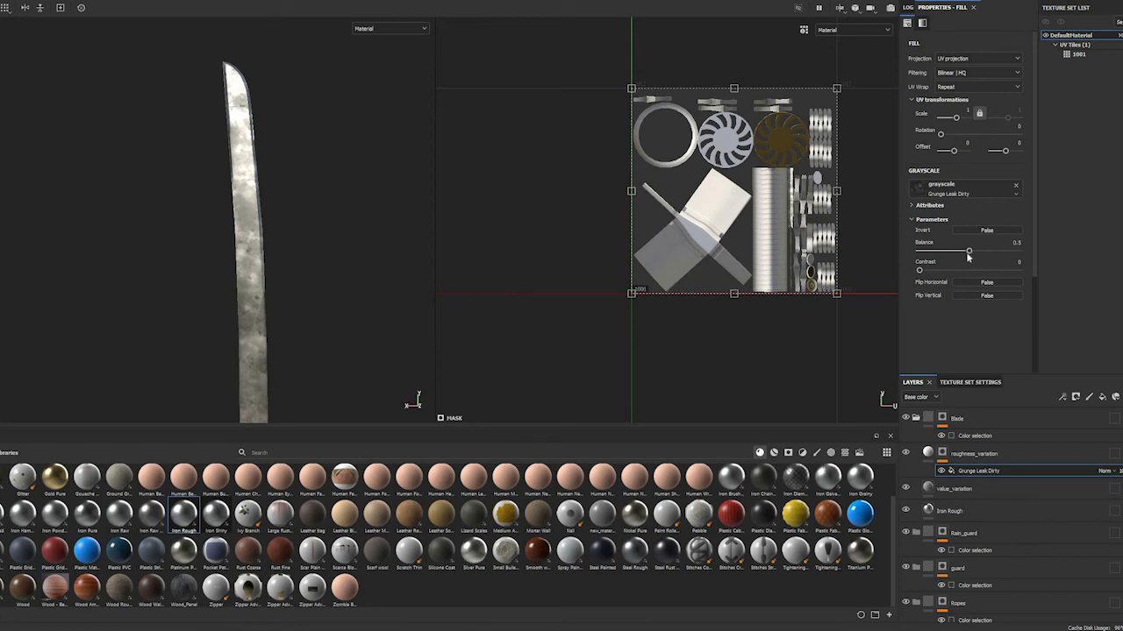
Set the Grunge Leak Dirty fill's balance to 0.86 and its UV scale to 2
{"action": "left_click", "coordinate": [1005, 253]}
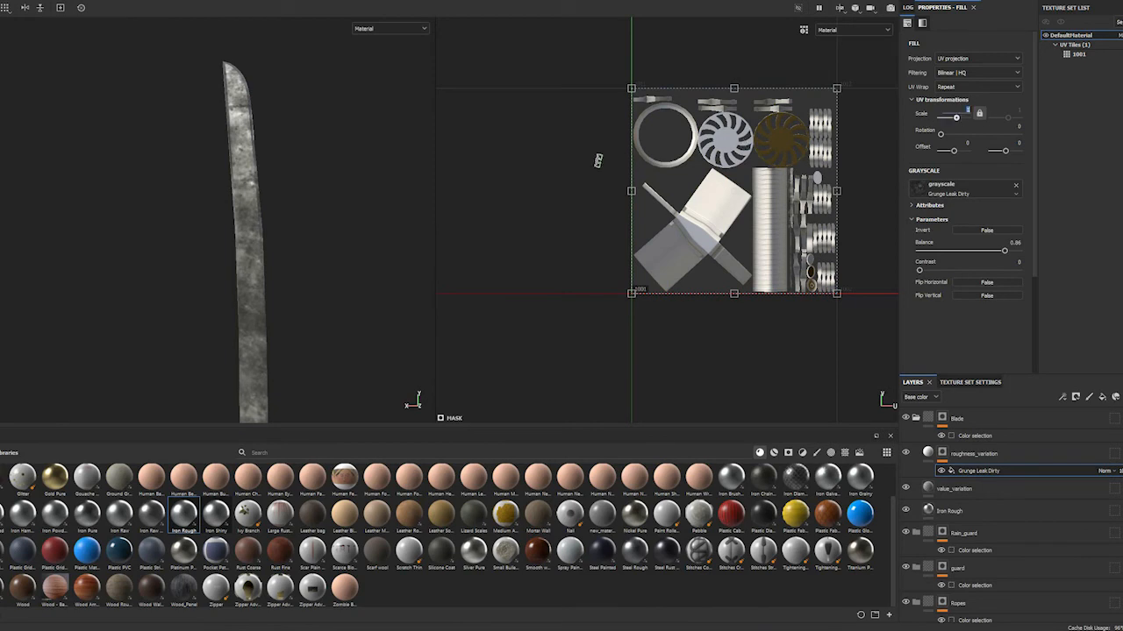
{"action": "type", "text": "2"}
{"action": "key", "text": "Return"}
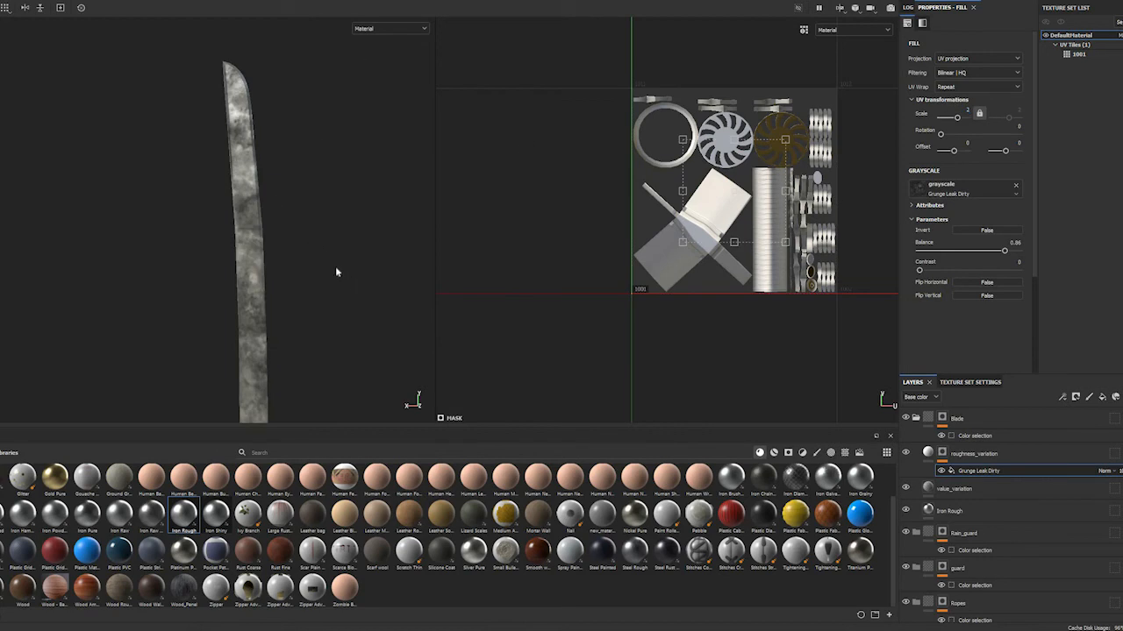
Compare the blade with roughness_variation hidden and shown, and switch the layer stack's channel to Roughness
{"action": "middle_click_drag", "start_coordinate": [332, 290], "coordinate": [313, 183], "text": "alt"}
{"action": "mouse_move", "coordinate": [331, 201]}
{"action": "right_mouse_down", "text": "alt"}
{"action": "mouse_move", "coordinate": [316, 196]}
{"action": "mouse_move", "coordinate": [345, 196]}
{"action": "mouse_move", "coordinate": [322, 200]}
{"action": "mouse_move", "coordinate": [325, 210]}
{"action": "right_mouse_up", "text": "alt"}
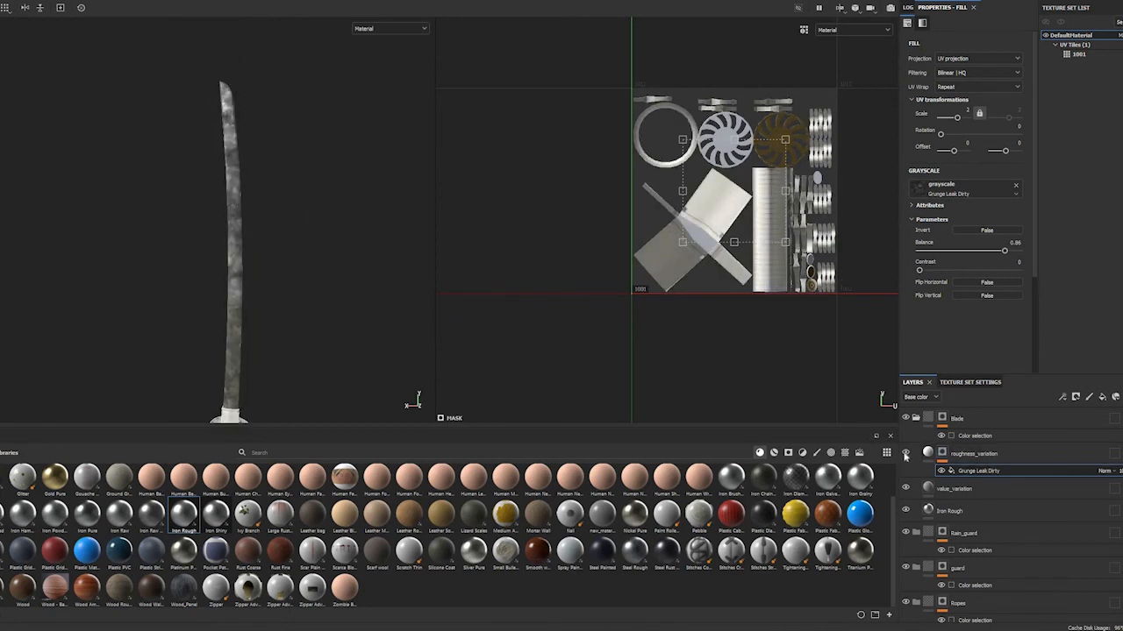
{"action": "left_click", "coordinate": [904, 454]}
{"action": "left_click", "coordinate": [904, 454]}
{"action": "left_click", "coordinate": [904, 454]}
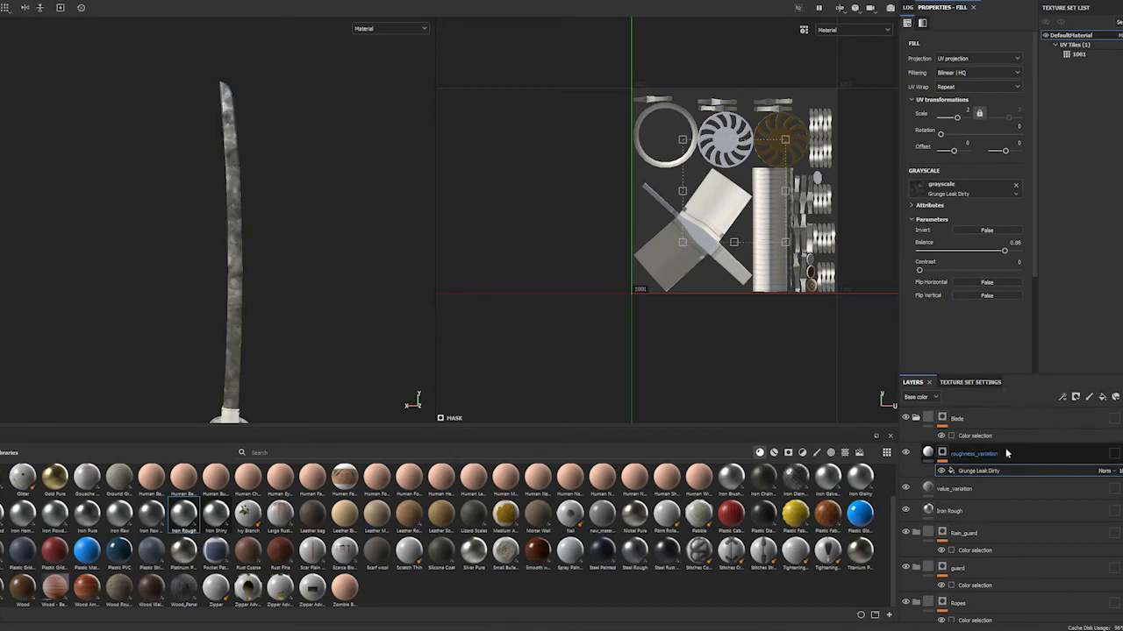
{"action": "left_click", "coordinate": [919, 397]}
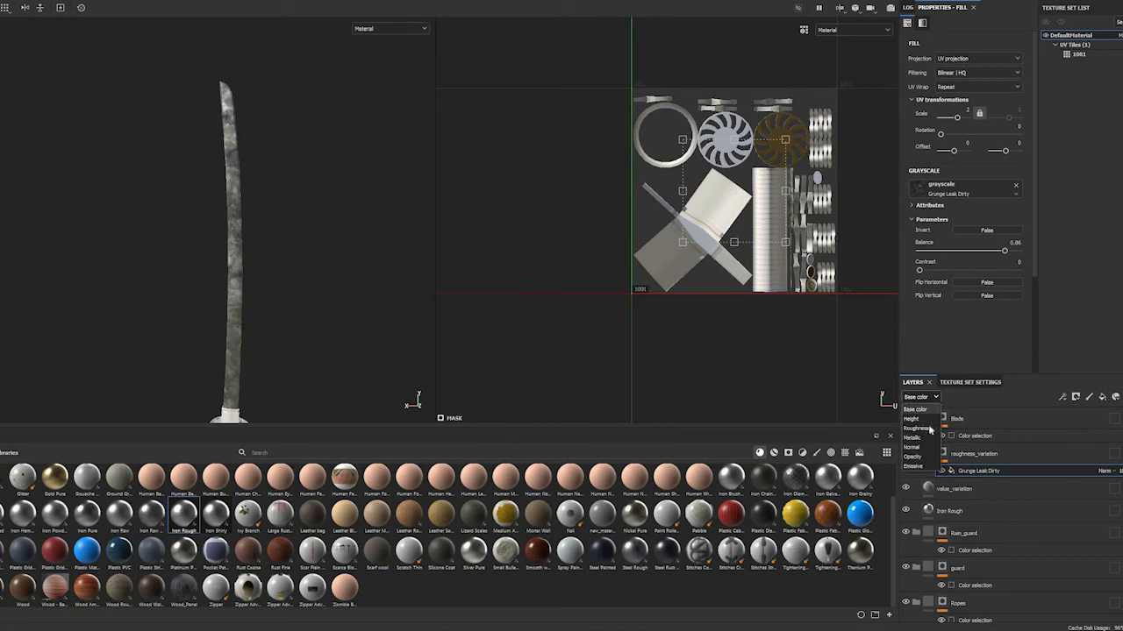
{"action": "left_click", "coordinate": [917, 429]}
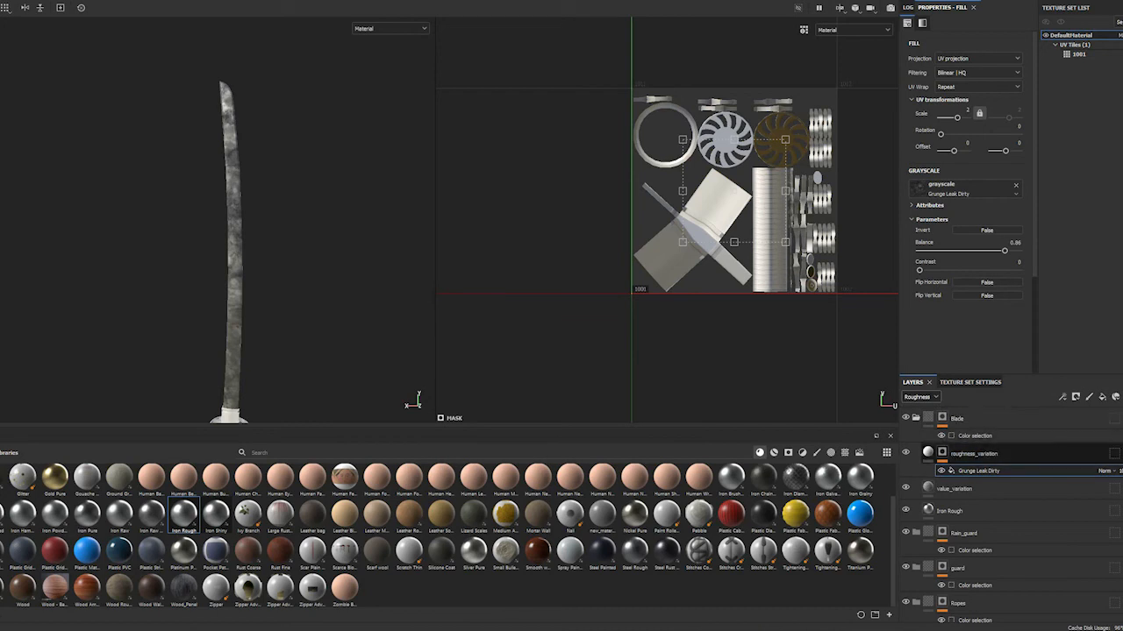
{"action": "left_click", "coordinate": [1025, 456]}
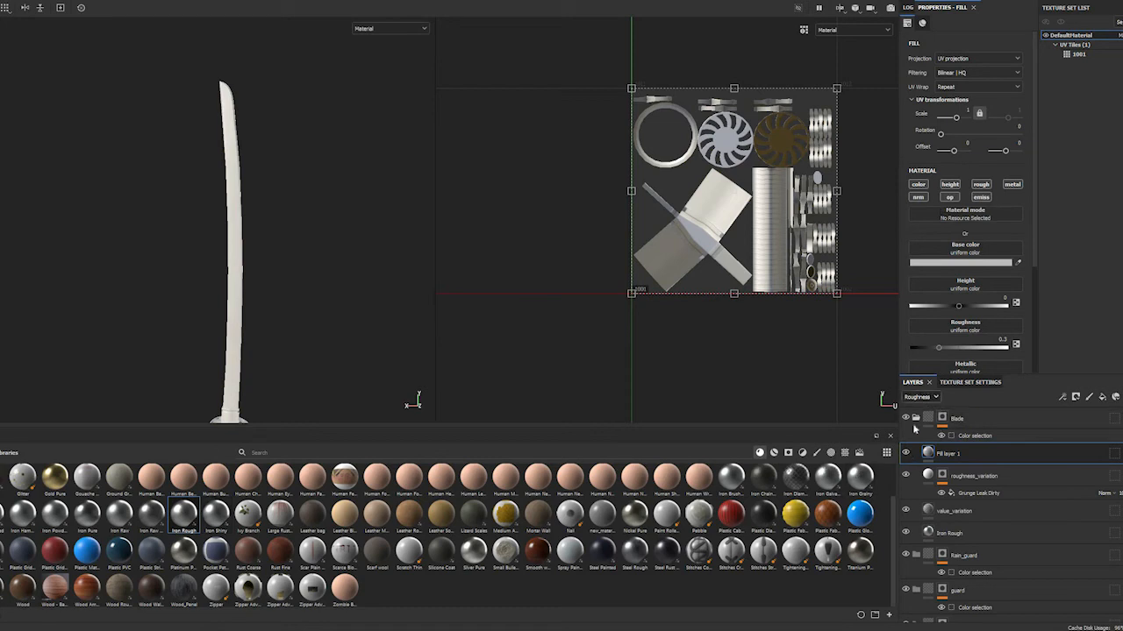
{"action": "left_click", "coordinate": [929, 399]}
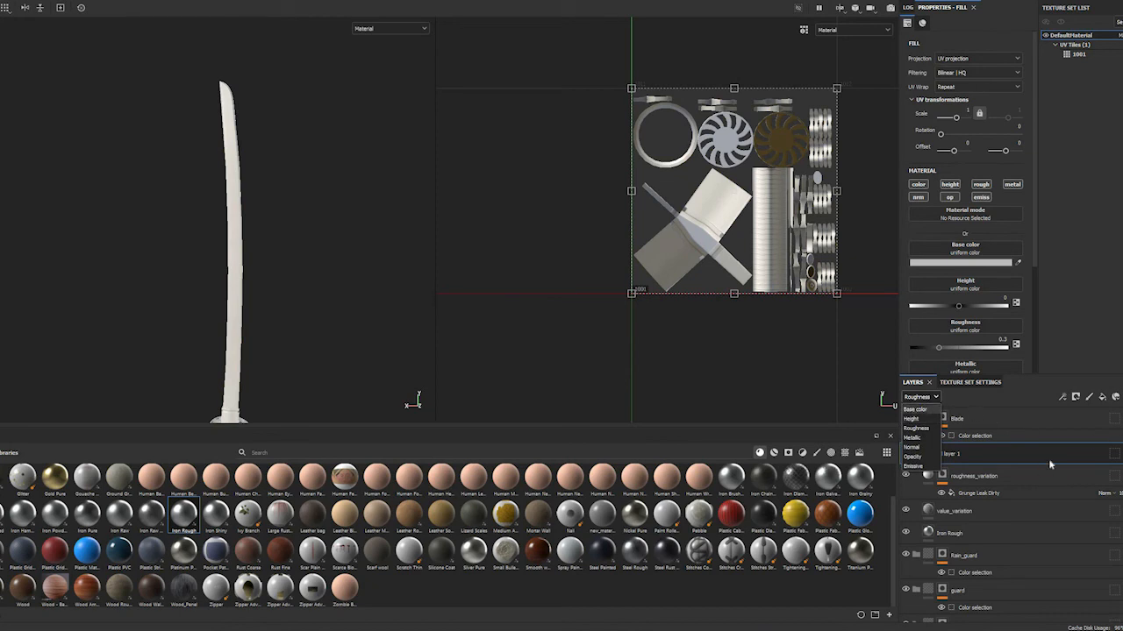
{"action": "left_click", "coordinate": [1120, 449]}
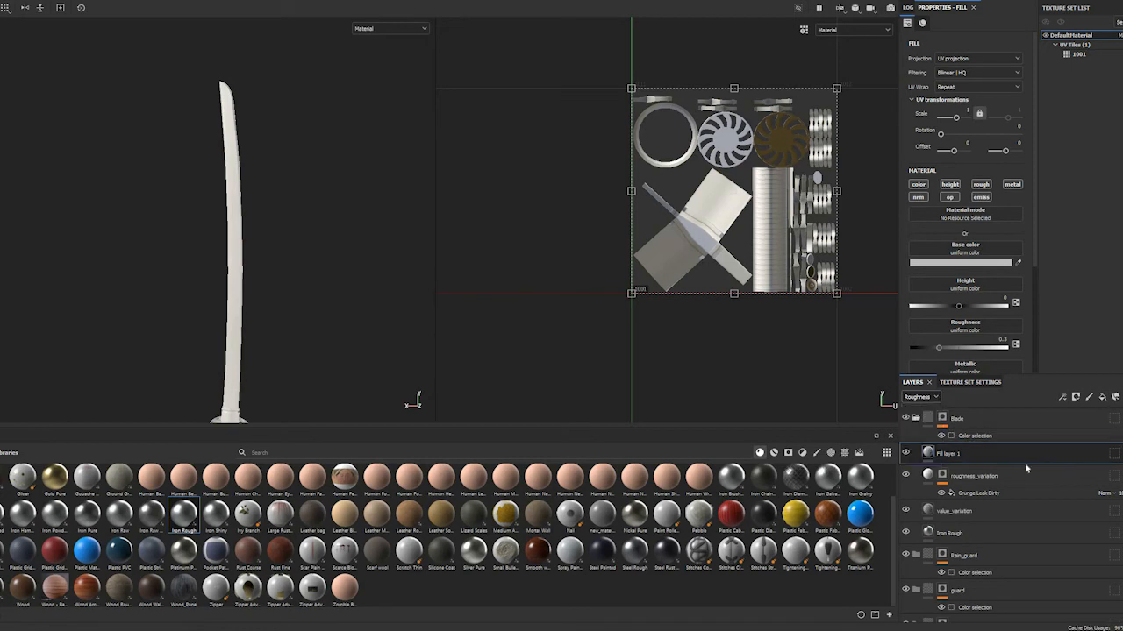
{"action": "key", "text": "Delete"}
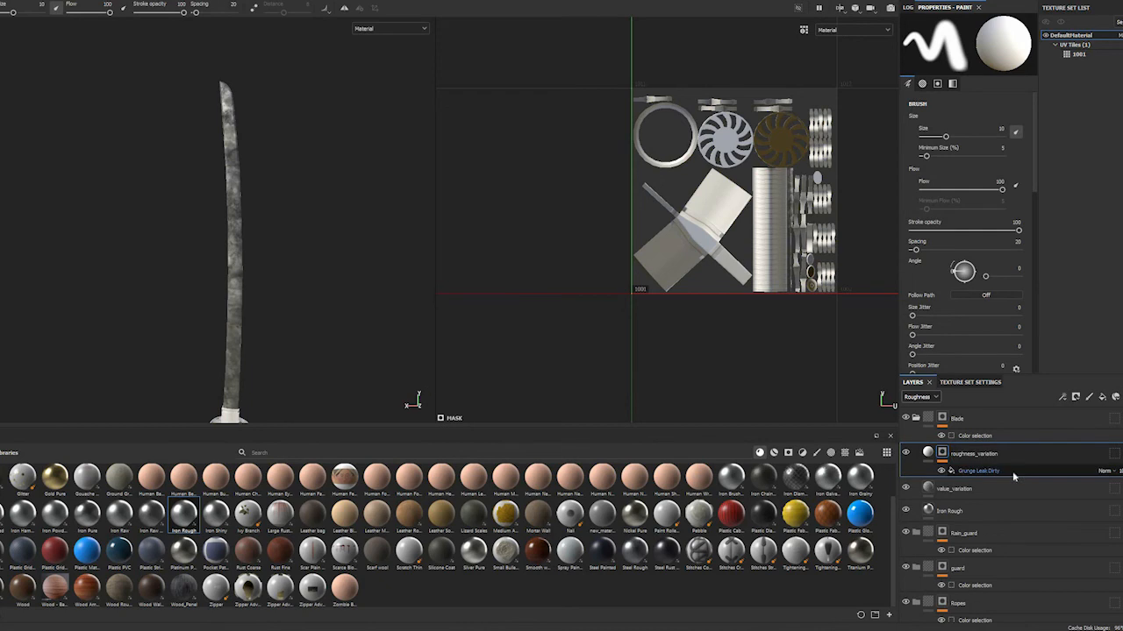
Review the blending modes available for the Grunge Leak Dirty fill and examine the blade's reflections from different views
{"action": "left_click", "coordinate": [1012, 471]}
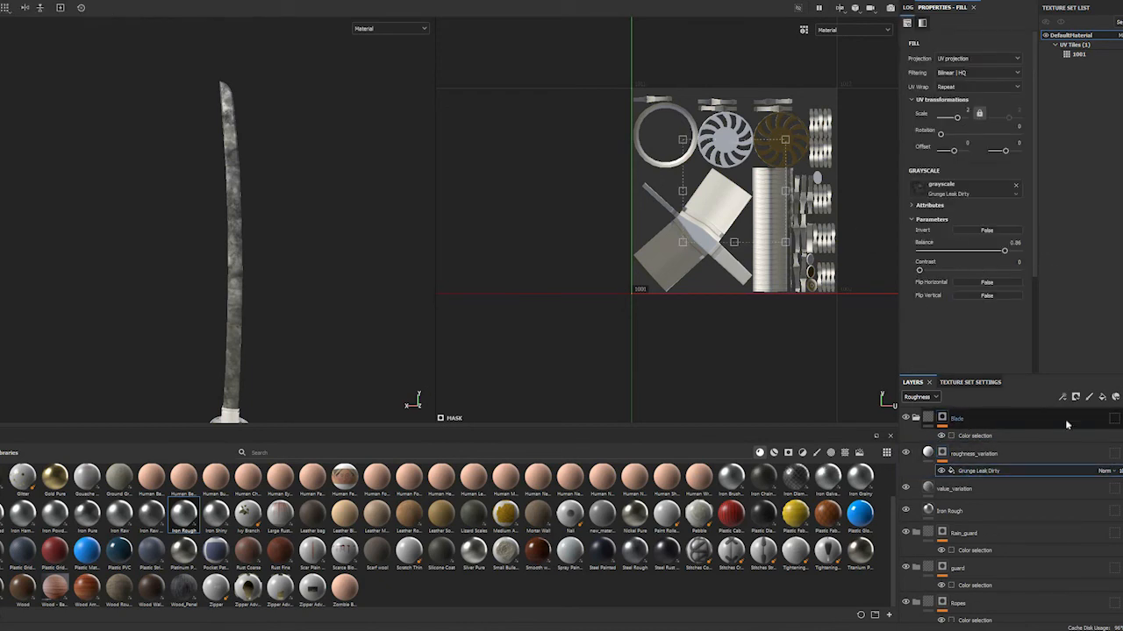
{"action": "left_click", "coordinate": [1103, 471]}
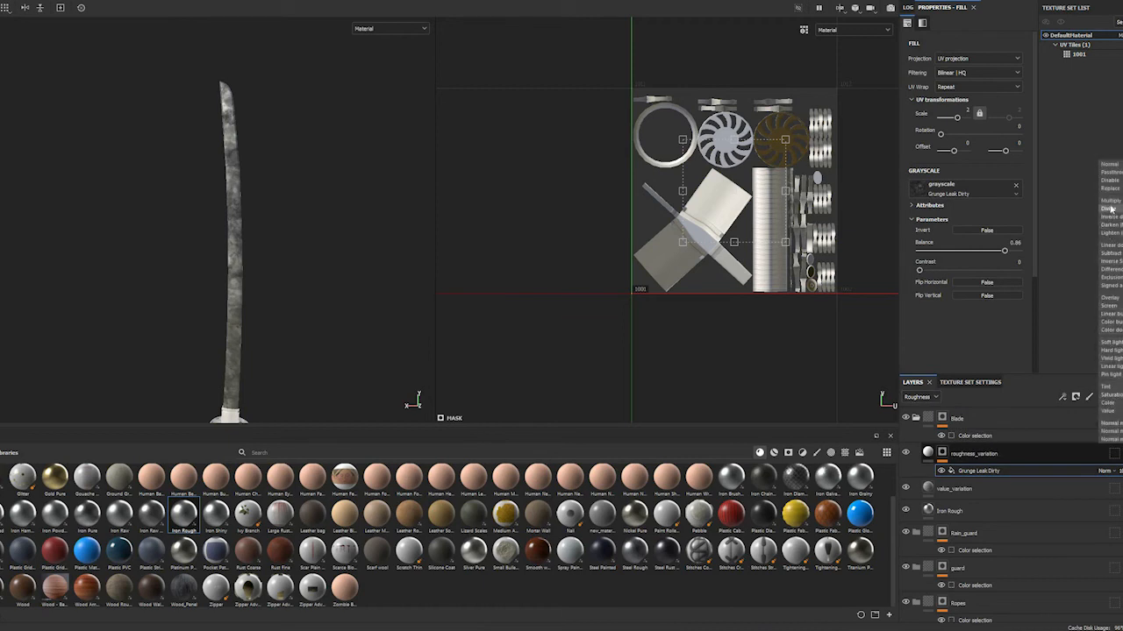
{"action": "right_click_drag", "start_coordinate": [368, 270], "coordinate": [344, 276], "text": "shift"}
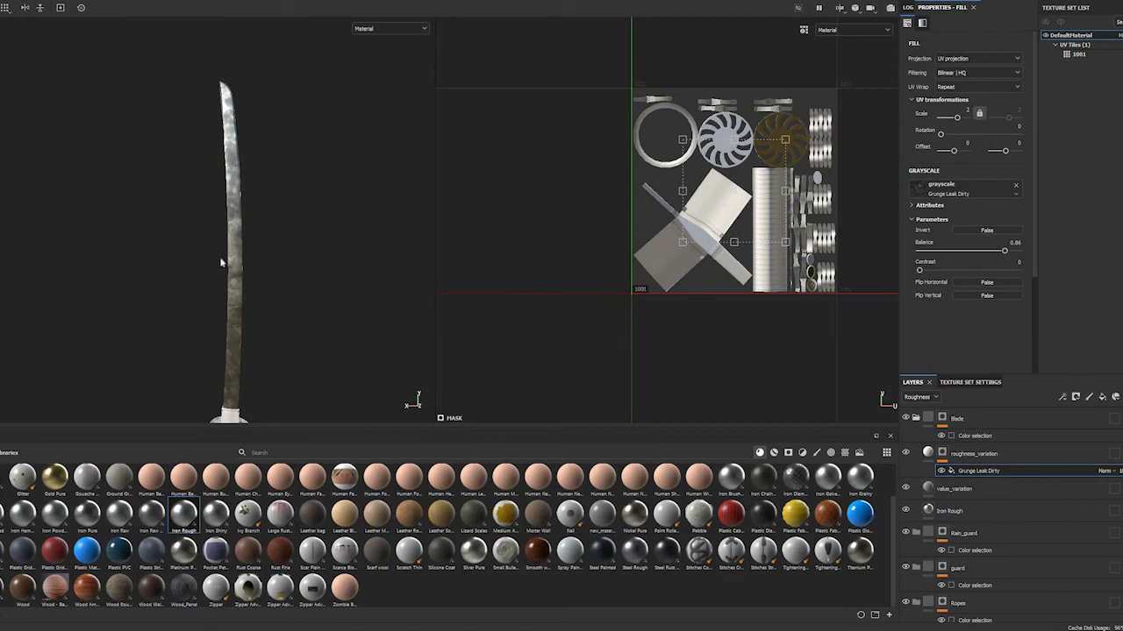
{"action": "scroll", "coordinate": [265, 252], "scroll_direction": "up", "scroll_amount": 4}
{"action": "scroll", "coordinate": [265, 253], "scroll_direction": "down", "scroll_amount": 2}
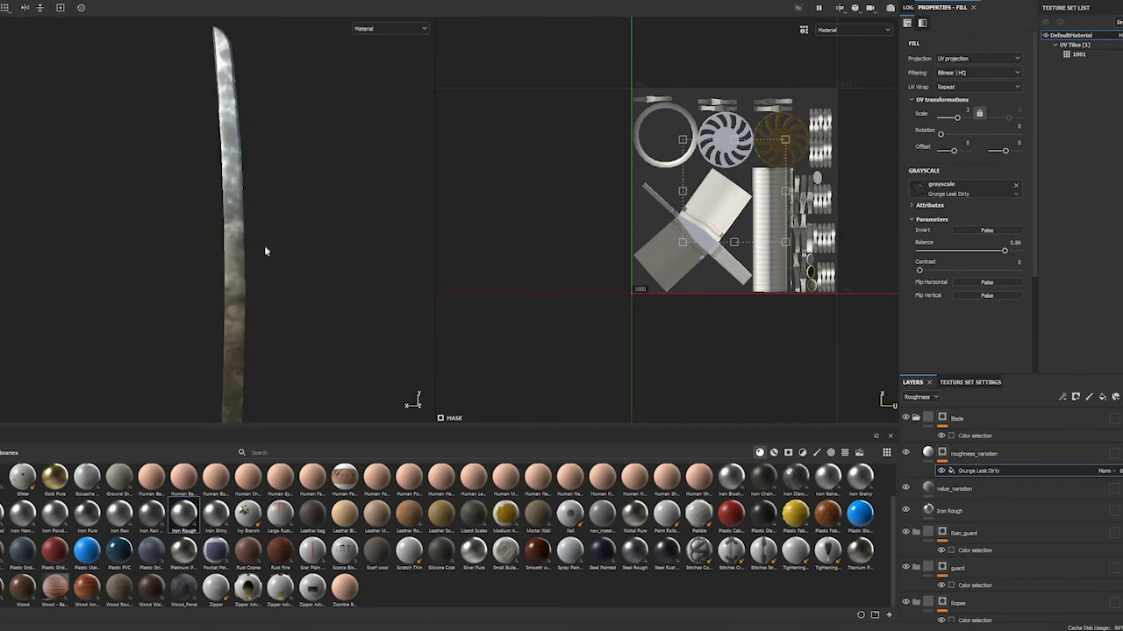
{"action": "scroll", "coordinate": [265, 252], "scroll_direction": "down", "scroll_amount": 2}
{"action": "scroll", "coordinate": [105, 207], "scroll_direction": "up", "scroll_amount": 2}
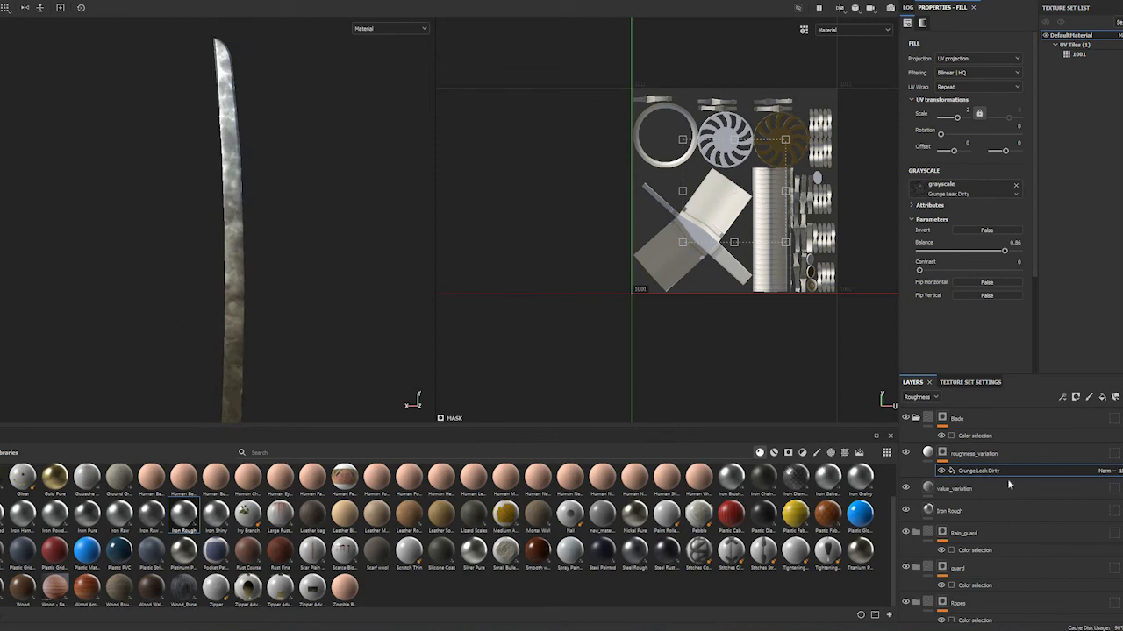
Set roughness_variation's uniform roughness to 0.4038
{"action": "right_click_drag", "start_coordinate": [326, 234], "coordinate": [401, 401], "text": "shift"}
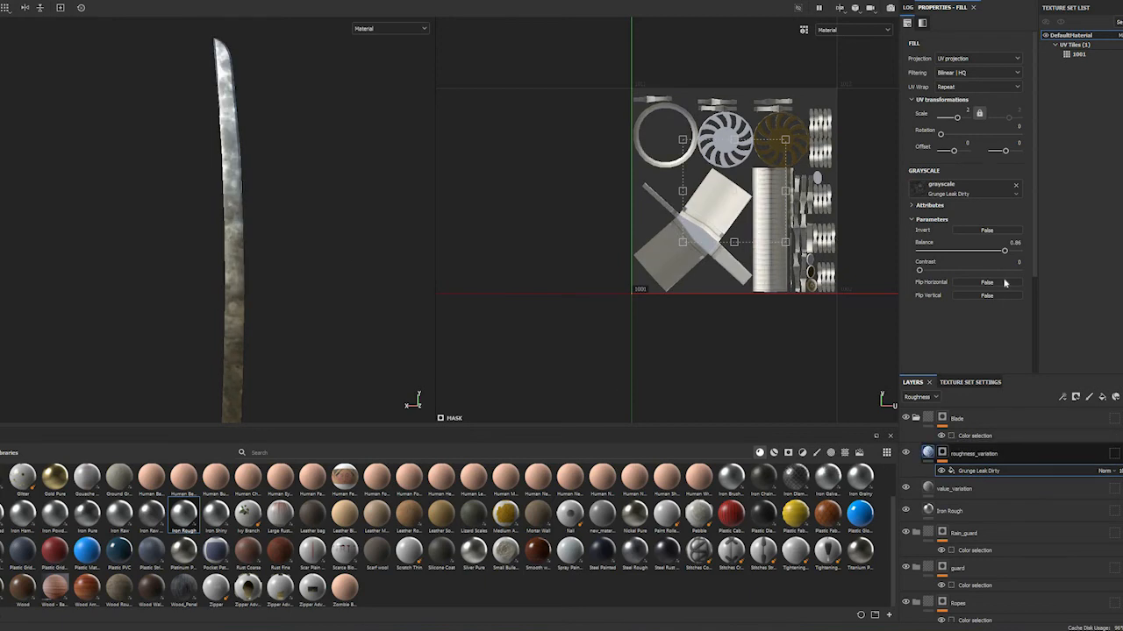
{"action": "mouse_move", "coordinate": [1002, 273]}
{"action": "left_mouse_down"}
{"action": "mouse_move", "coordinate": [940, 271]}
{"action": "mouse_move", "coordinate": [968, 272]}
{"action": "mouse_move", "coordinate": [939, 277]}
{"action": "mouse_move", "coordinate": [955, 277]}
{"action": "left_mouse_up"}
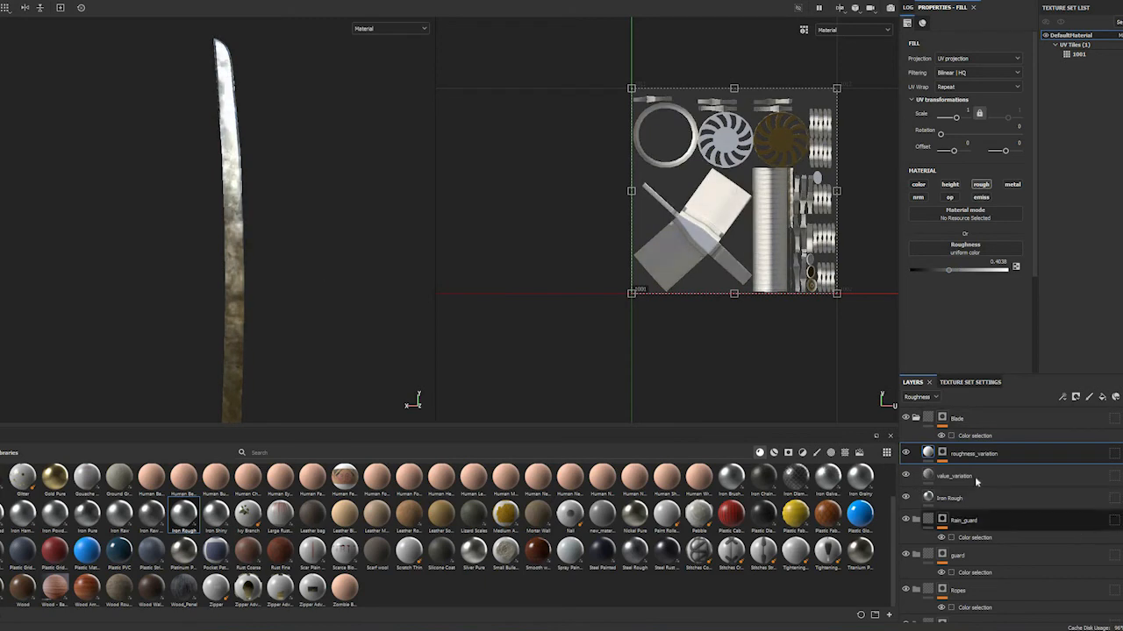
Keep the layer stack on the Roughness channel and compare the blade with roughness_variation hidden and shown
{"action": "left_click", "coordinate": [918, 396]}
{"action": "left_click", "coordinate": [916, 428]}
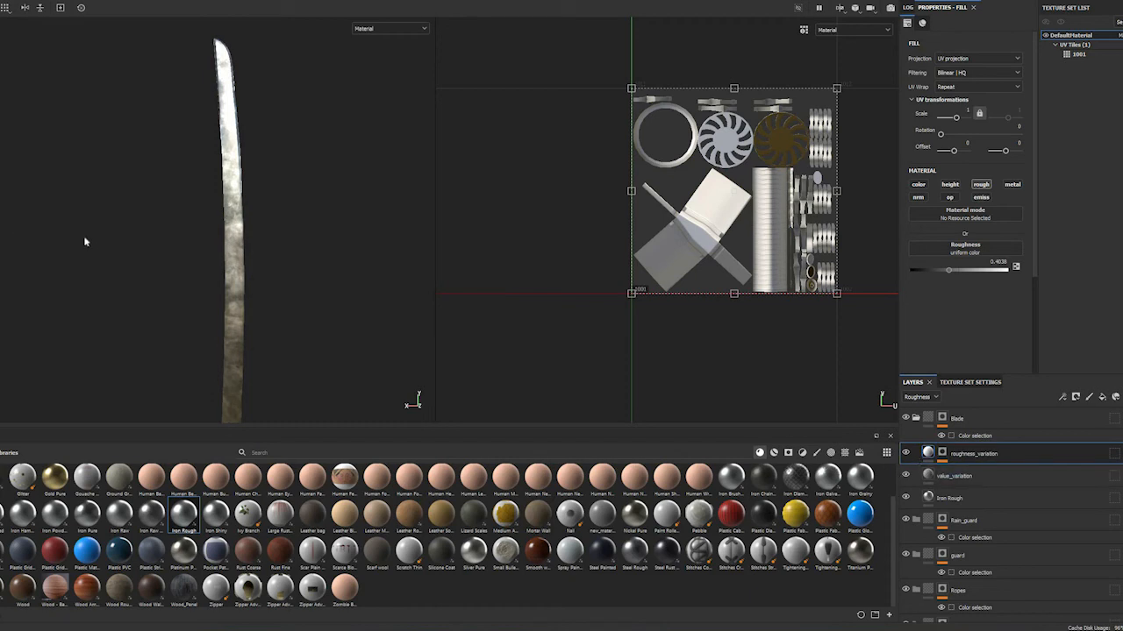
{"action": "right_click_drag", "start_coordinate": [193, 245], "coordinate": [216, 253], "text": "shift"}
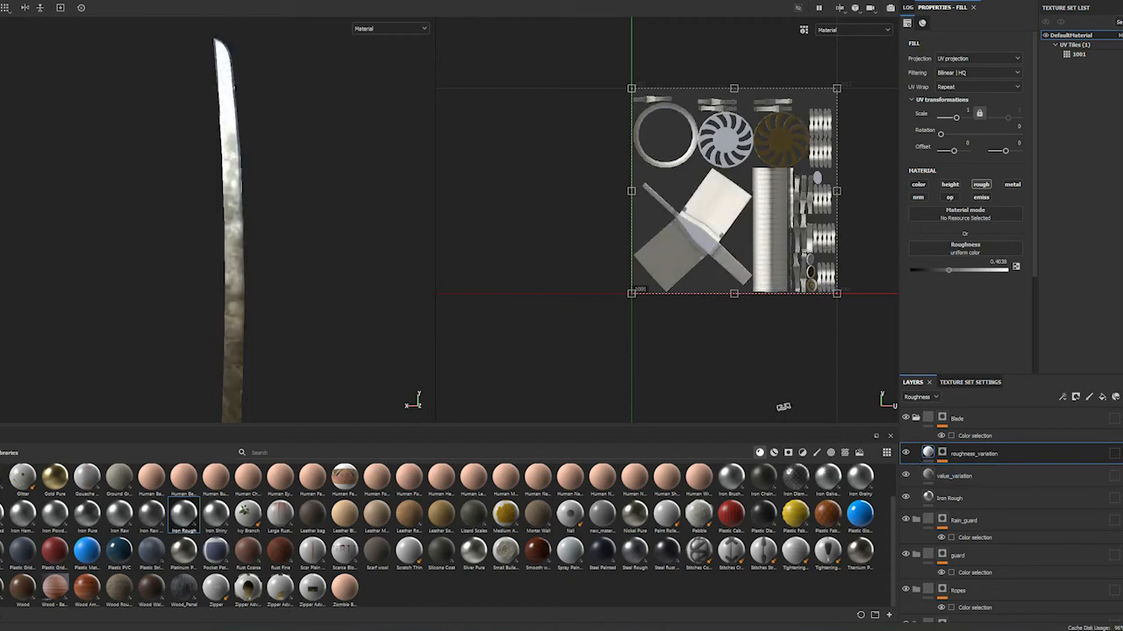
{"action": "left_click", "coordinate": [906, 453]}
{"action": "left_click", "coordinate": [906, 453]}
{"action": "left_click", "coordinate": [906, 453]}
{"action": "left_click", "coordinate": [906, 453]}
{"action": "left_click", "coordinate": [906, 453]}
{"action": "left_click", "coordinate": [906, 453]}
{"action": "left_click", "coordinate": [906, 453]}
{"action": "left_click", "coordinate": [906, 454]}
{"action": "left_click", "coordinate": [906, 453]}
{"action": "left_click", "coordinate": [906, 453]}
{"action": "left_click", "coordinate": [916, 474]}
Switch the layer stack's channel to Base color, lower value_variation's opacity and check the softened dirt along the blade
{"action": "left_click", "coordinate": [921, 402]}
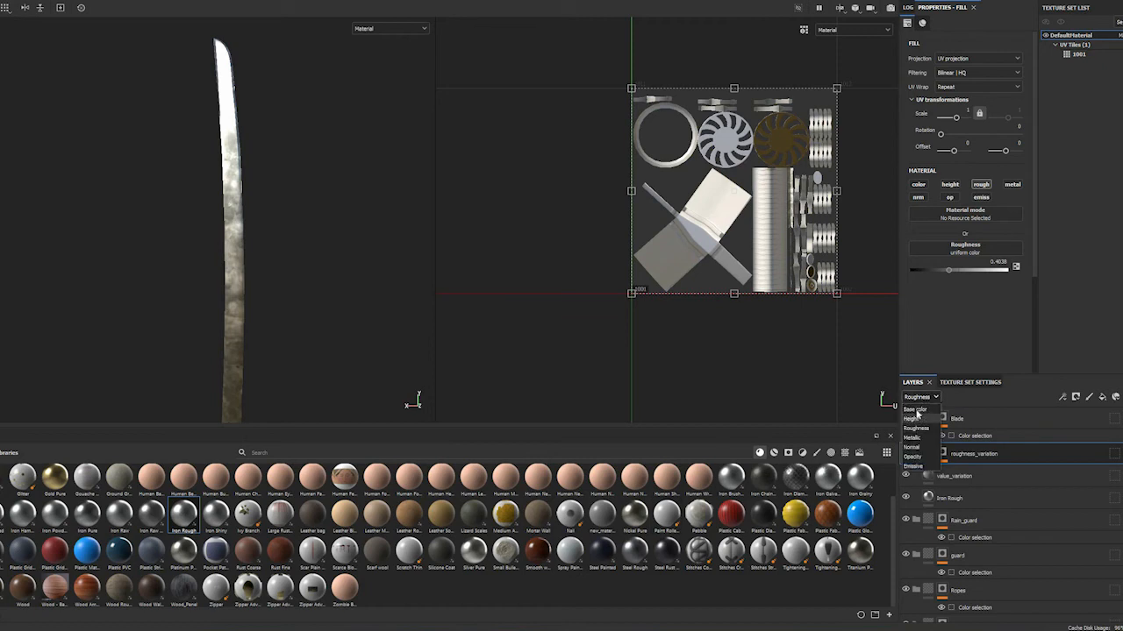
{"action": "left_click", "coordinate": [916, 410]}
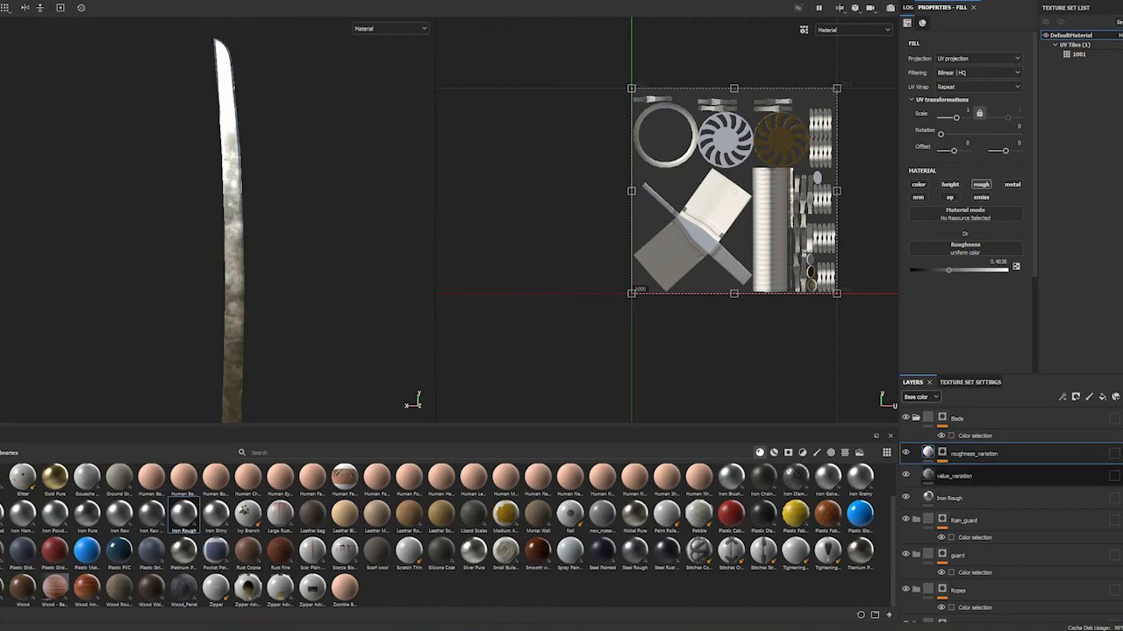
{"action": "left_click", "coordinate": [1096, 477]}
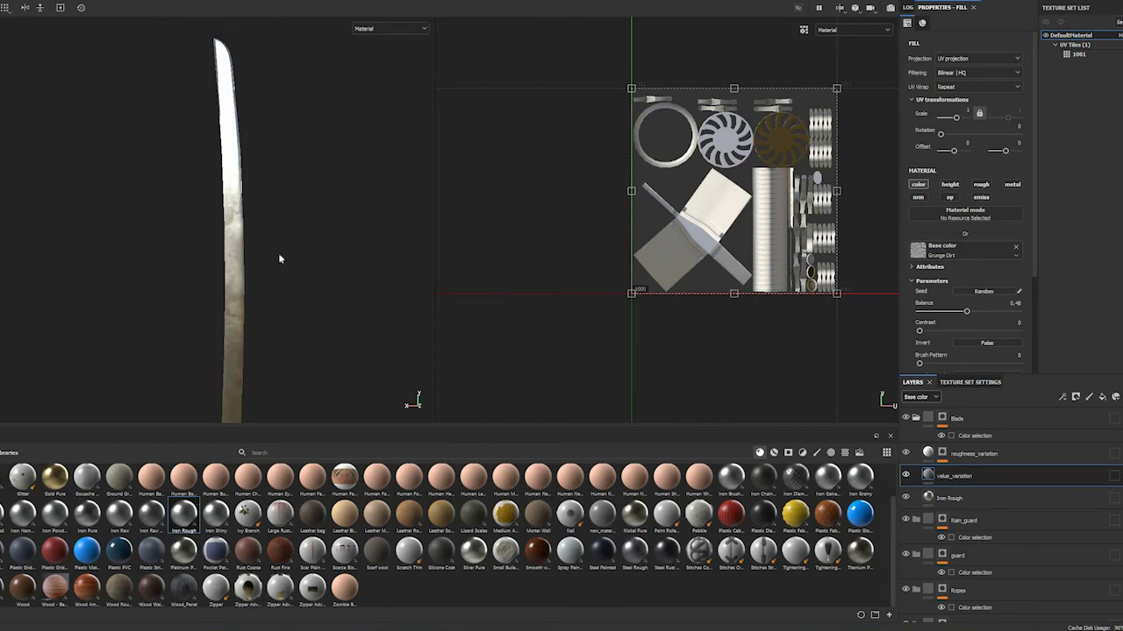
{"action": "scroll", "coordinate": [295, 280], "scroll_direction": "up", "scroll_amount": 1}
{"action": "scroll", "coordinate": [295, 280], "scroll_direction": "down", "scroll_amount": 5}
{"action": "scroll", "coordinate": [295, 280], "scroll_direction": "up", "scroll_amount": 3}
{"action": "mouse_move", "coordinate": [296, 281]}
{"action": "right_mouse_down", "text": "shift"}
{"action": "mouse_move", "coordinate": [264, 286]}
{"action": "mouse_move", "coordinate": [295, 286]}
{"action": "right_mouse_up", "text": "shift"}
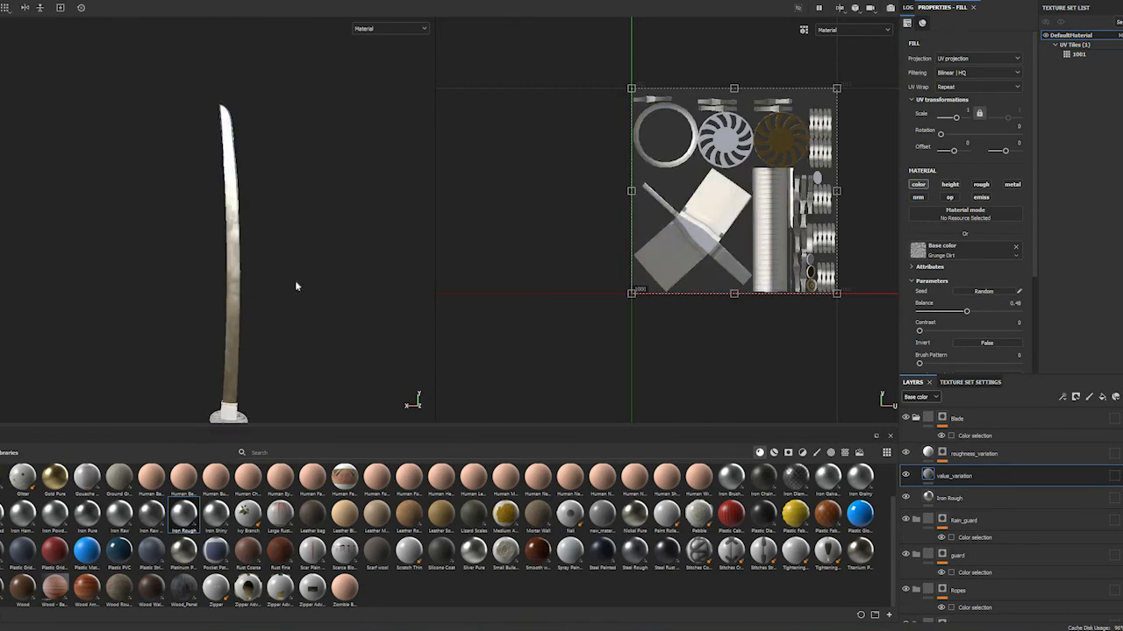
{"action": "scroll", "coordinate": [296, 281], "scroll_direction": "up", "scroll_amount": 4}
{"action": "middle_click_drag", "start_coordinate": [289, 232], "coordinate": [307, 488], "text": "alt"}
{"action": "left_click_drag", "start_coordinate": [316, 359], "coordinate": [386, 319], "text": "alt"}
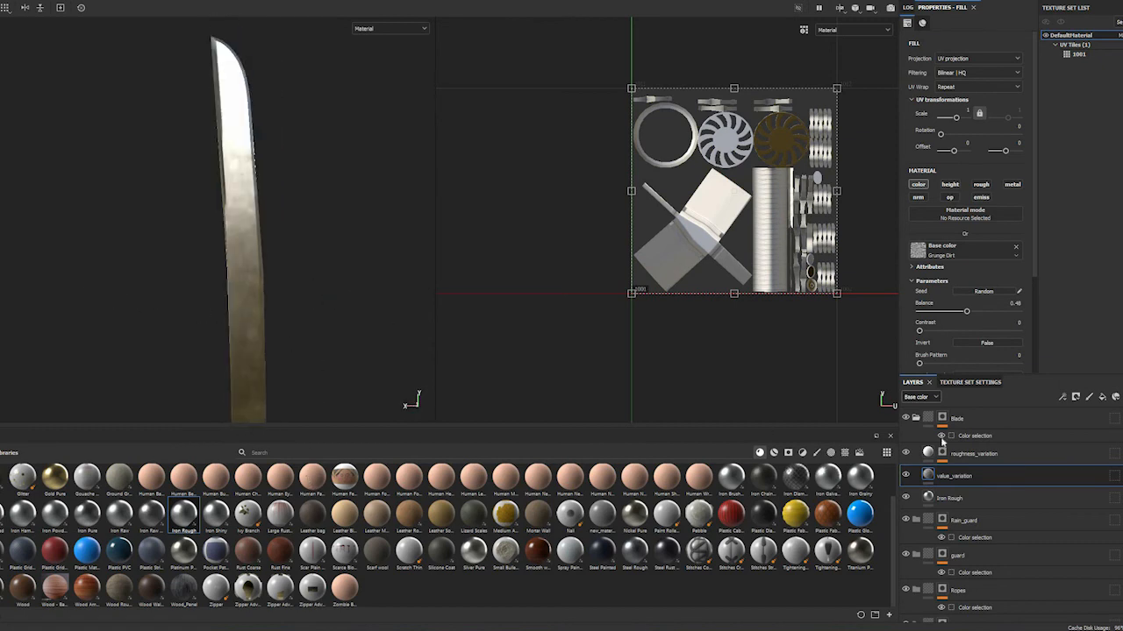
Add a fill layer directly above roughness_variation in the Blade folder and name it color_variation
{"action": "left_click", "coordinate": [1027, 456]}
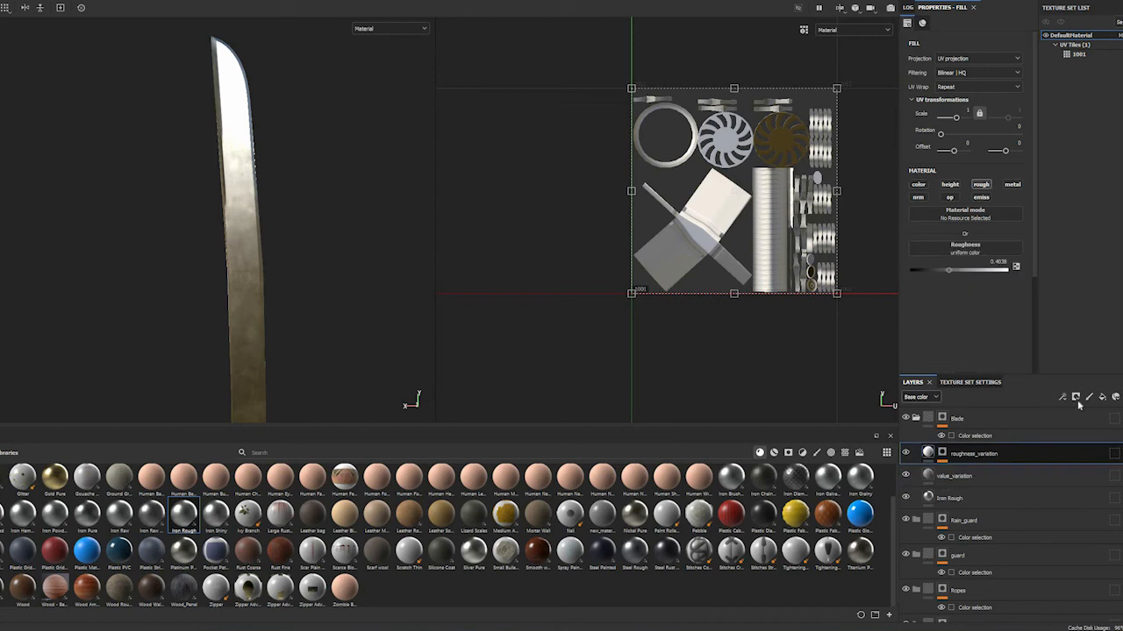
{"action": "left_click", "coordinate": [1102, 396]}
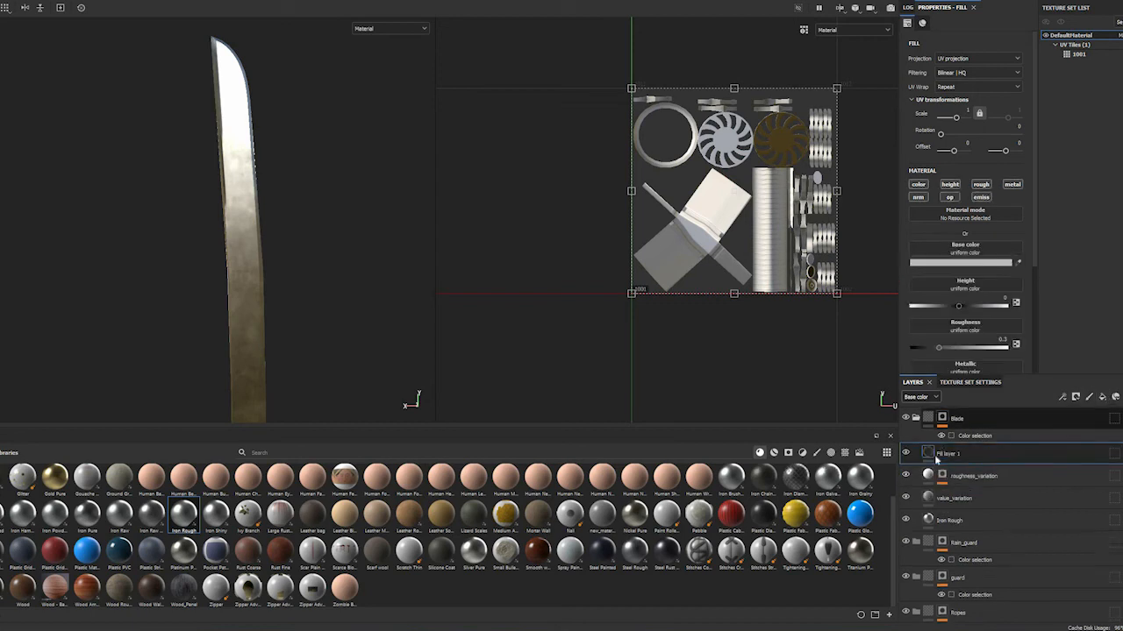
{"action": "double_click", "coordinate": [948, 453]}
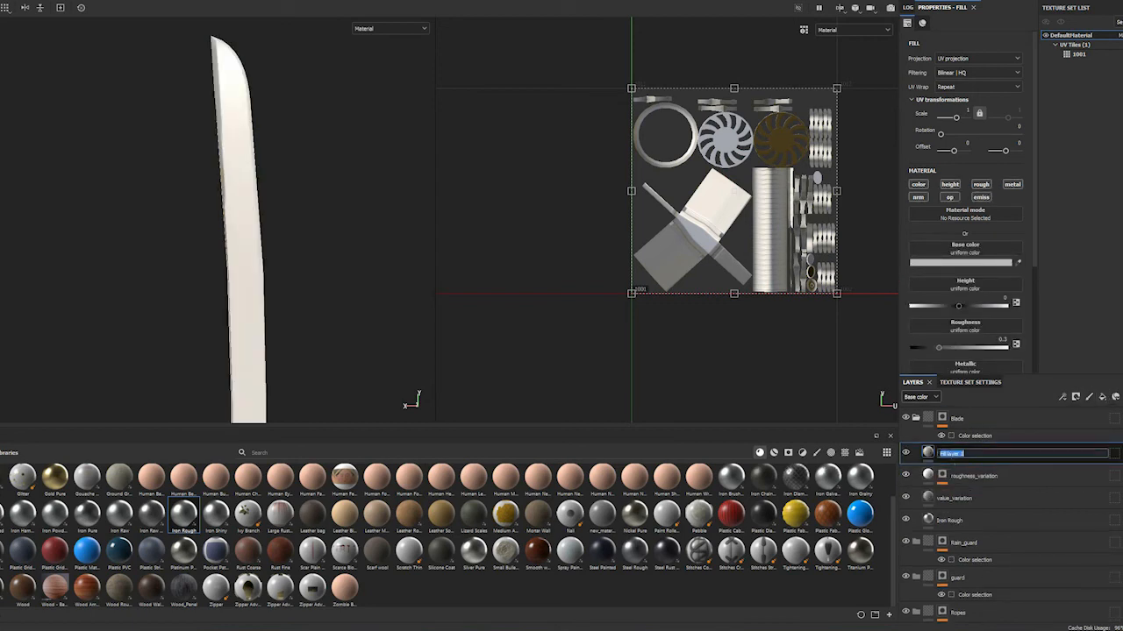
{"action": "type", "text": "color_variation"}
{"action": "key", "text": "Return"}
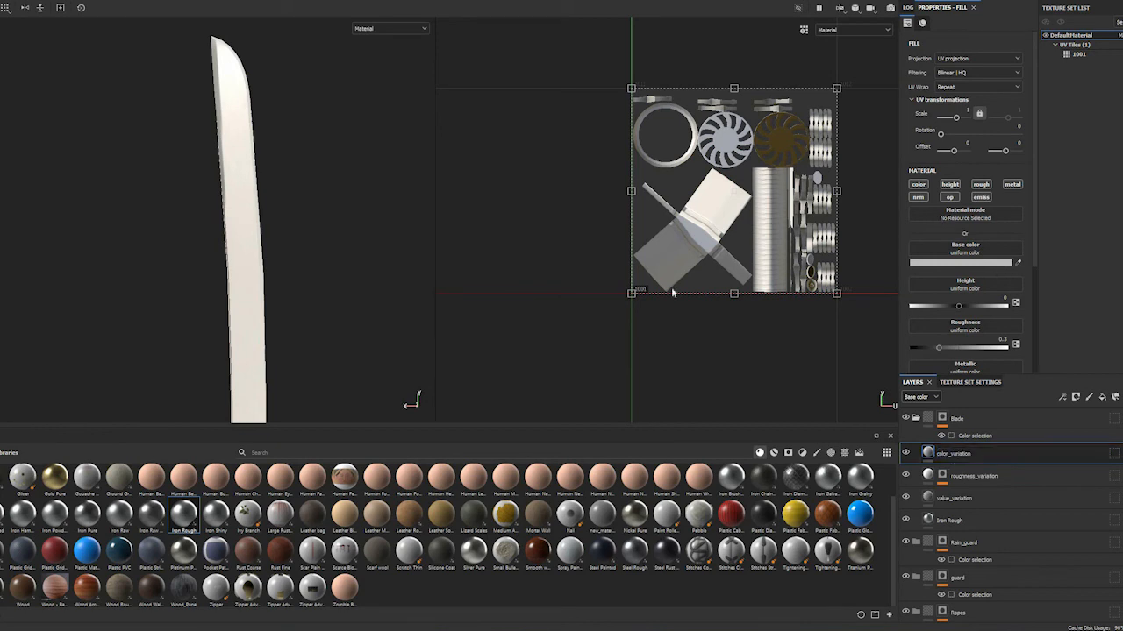
Limit color_variation to the color channel and assign the Grunge Rough Dirty texture as its base color
{"action": "key", "text": "alt"}
{"action": "left_click", "coordinate": [923, 187], "text": "alt"}
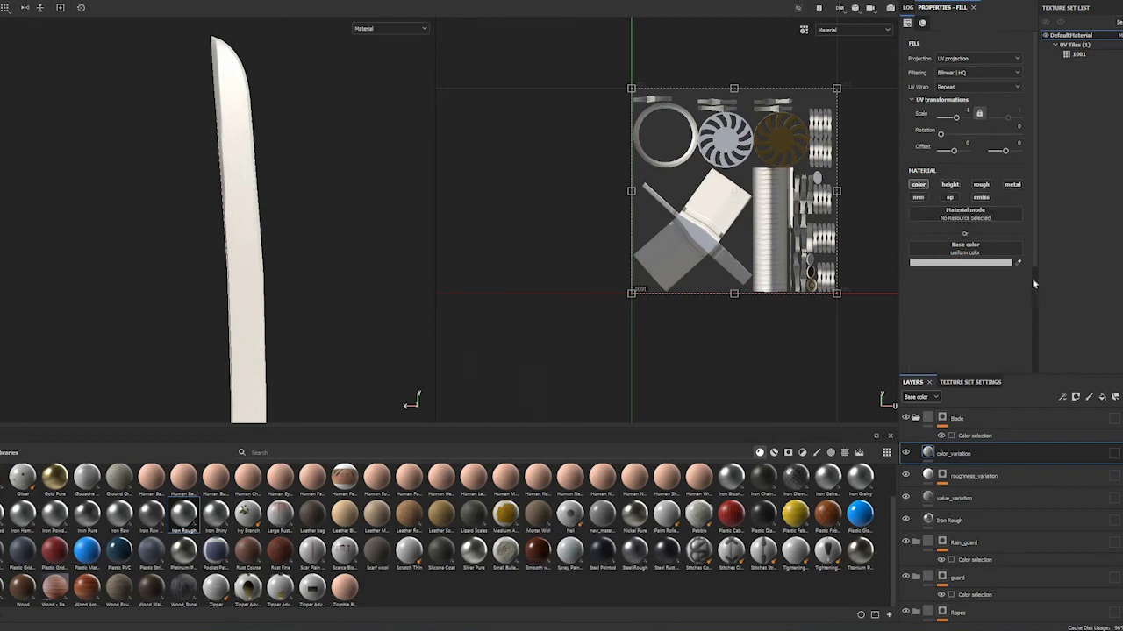
{"action": "left_click", "coordinate": [966, 259]}
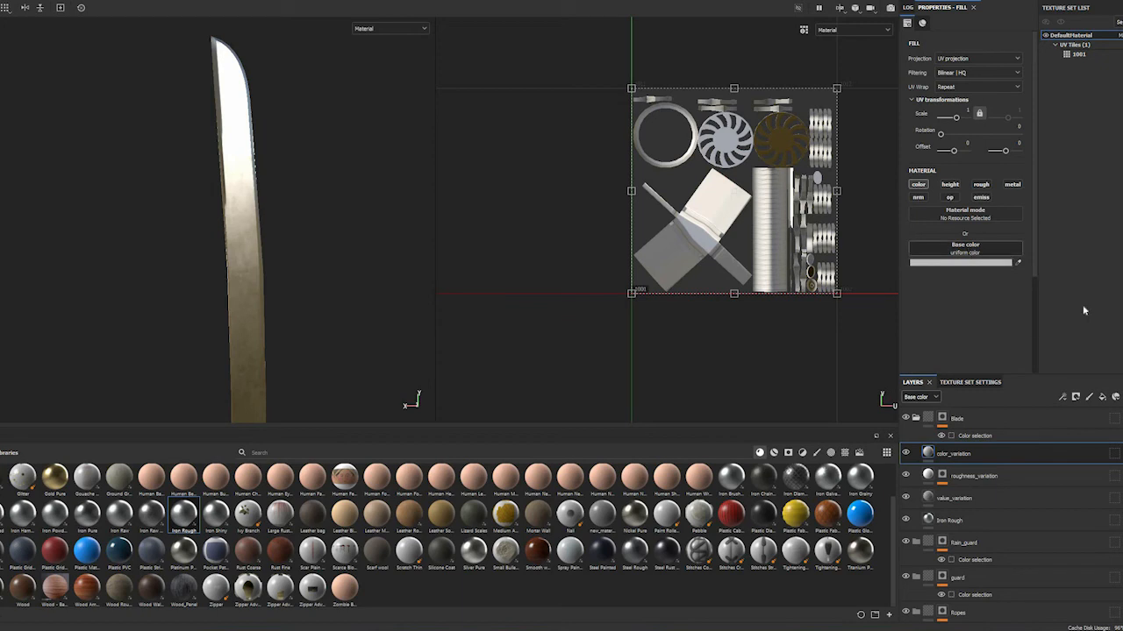
{"action": "scroll", "coordinate": [1053, 306], "scroll_direction": "down", "scroll_amount": 5}
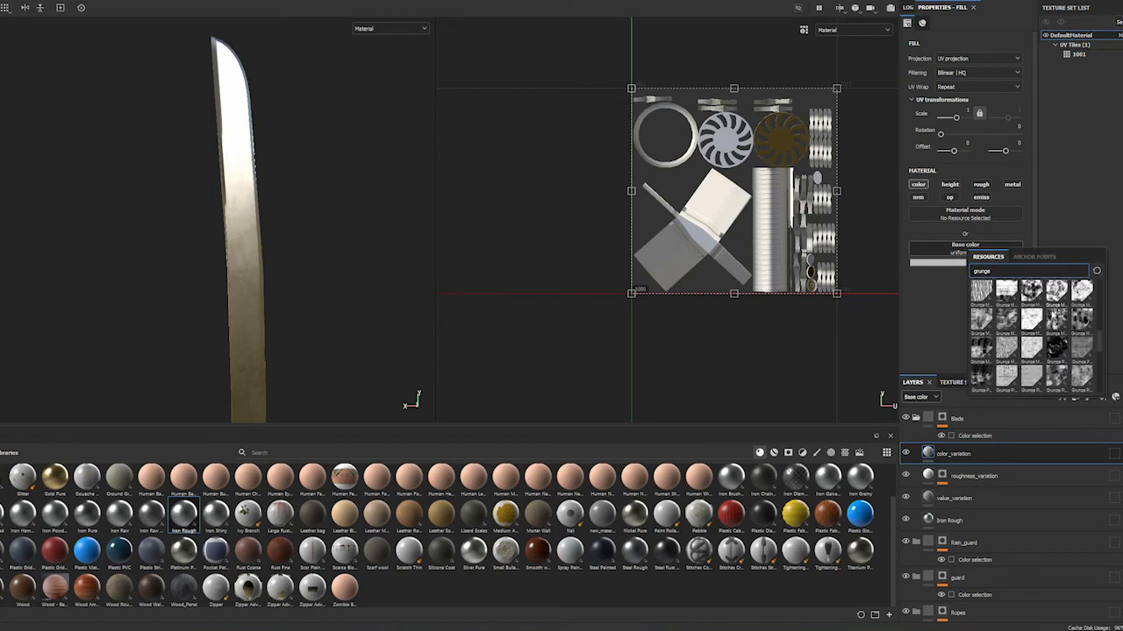
{"action": "mouse_move", "coordinate": [1055, 313]}
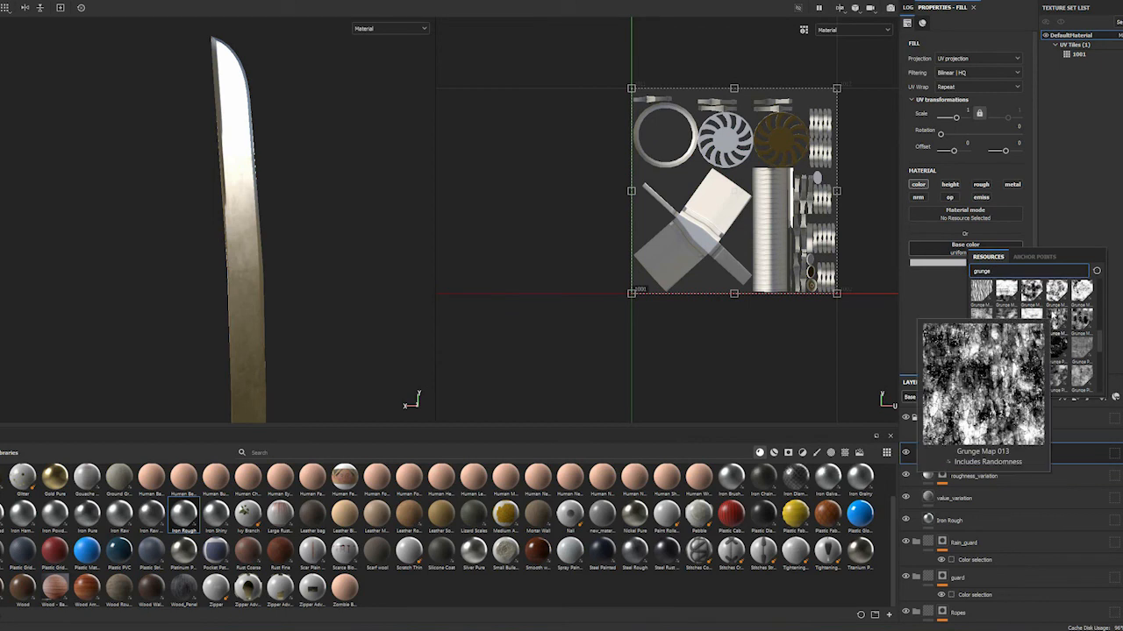
{"action": "mouse_move", "coordinate": [1035, 331]}
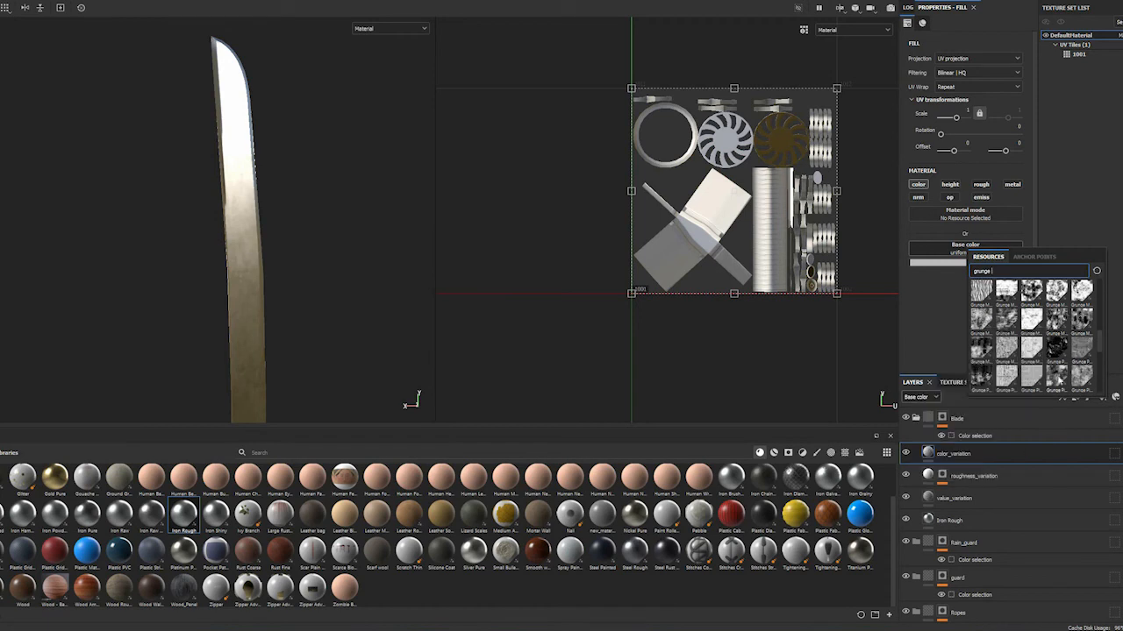
{"action": "mouse_move", "coordinate": [1059, 381]}
{"action": "scroll", "coordinate": [1032, 323], "scroll_direction": "down", "scroll_amount": 2}
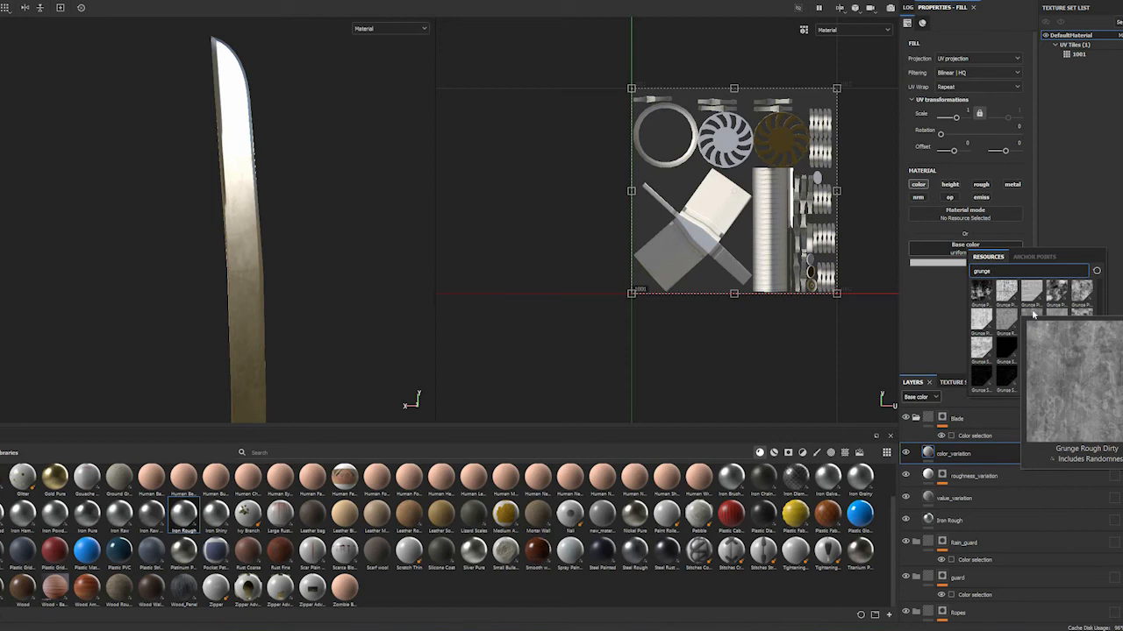
{"action": "left_click", "coordinate": [1034, 315]}
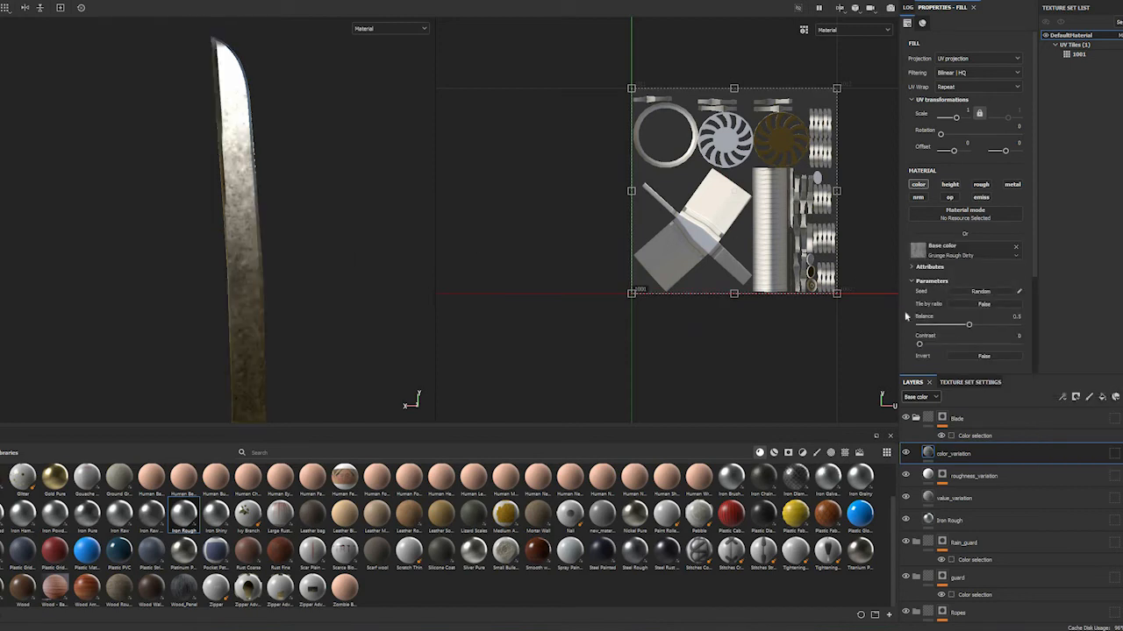
Set the Grunge Rough Dirty texture's balance to 0.55 and its UV scale to 2, and check the blade
{"action": "left_click", "coordinate": [974, 325]}
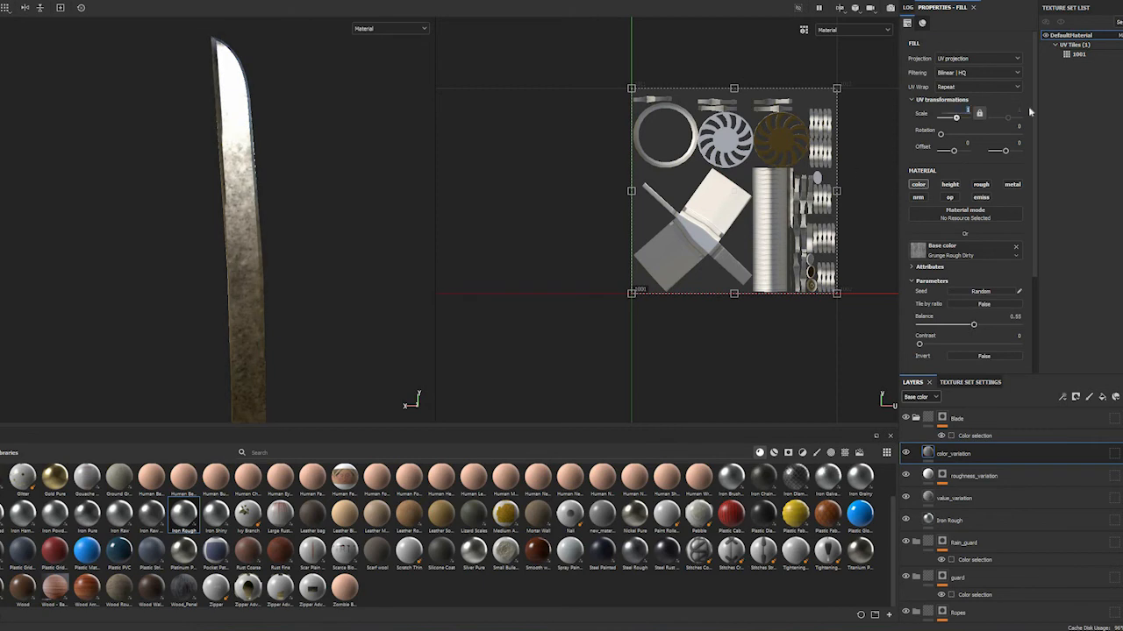
{"action": "type", "text": "2"}
{"action": "key", "text": "Return"}
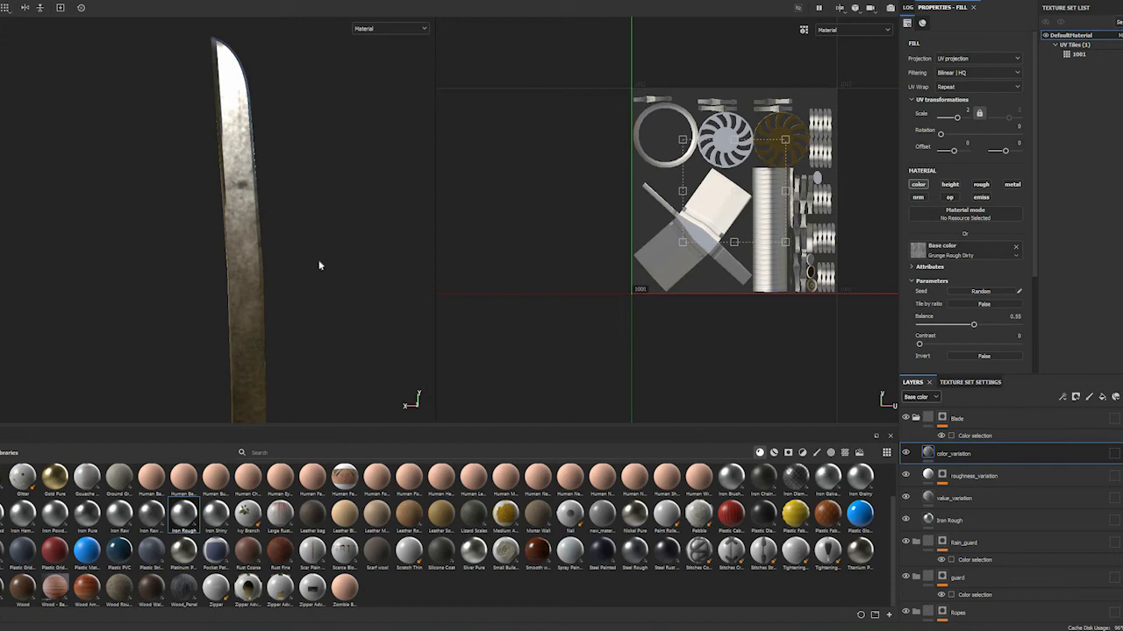
{"action": "scroll", "coordinate": [341, 274], "scroll_direction": "up", "scroll_amount": 3}
{"action": "scroll", "coordinate": [342, 275], "scroll_direction": "down", "scroll_amount": 1}
{"action": "scroll", "coordinate": [341, 274], "scroll_direction": "up", "scroll_amount": 2}
{"action": "scroll", "coordinate": [341, 274], "scroll_direction": "down", "scroll_amount": 6}
{"action": "right_click_drag", "start_coordinate": [341, 271], "coordinate": [361, 304], "text": "shift"}
{"action": "scroll", "coordinate": [342, 276], "scroll_direction": "up", "scroll_amount": 3}
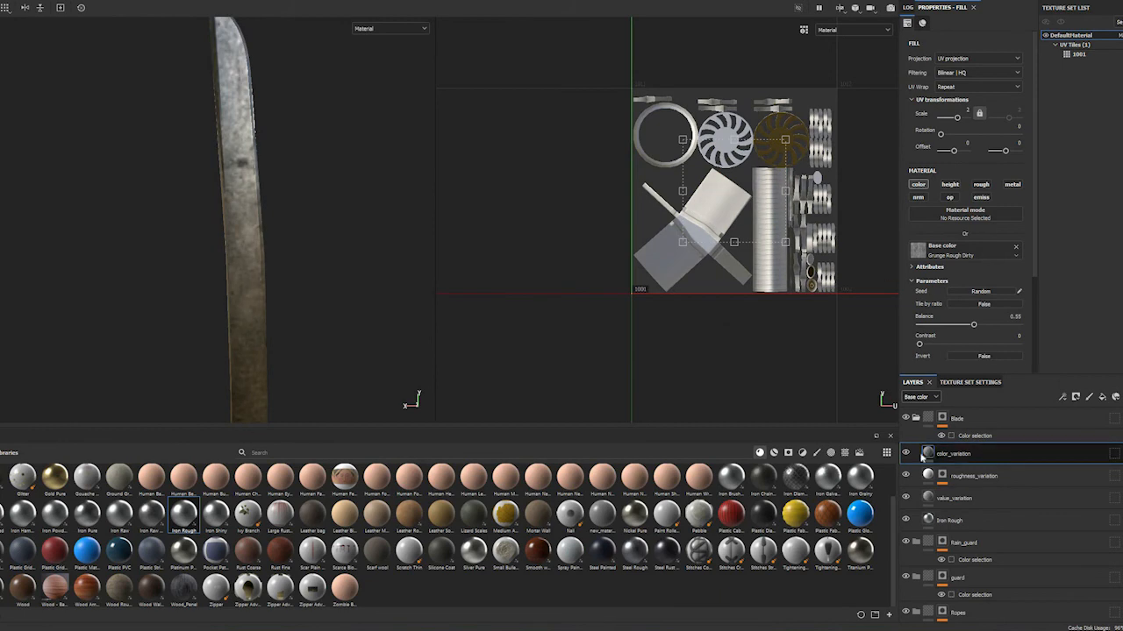
Add a Gradient filter to color_variation that affects only the color channel
{"action": "right_click", "coordinate": [932, 451]}
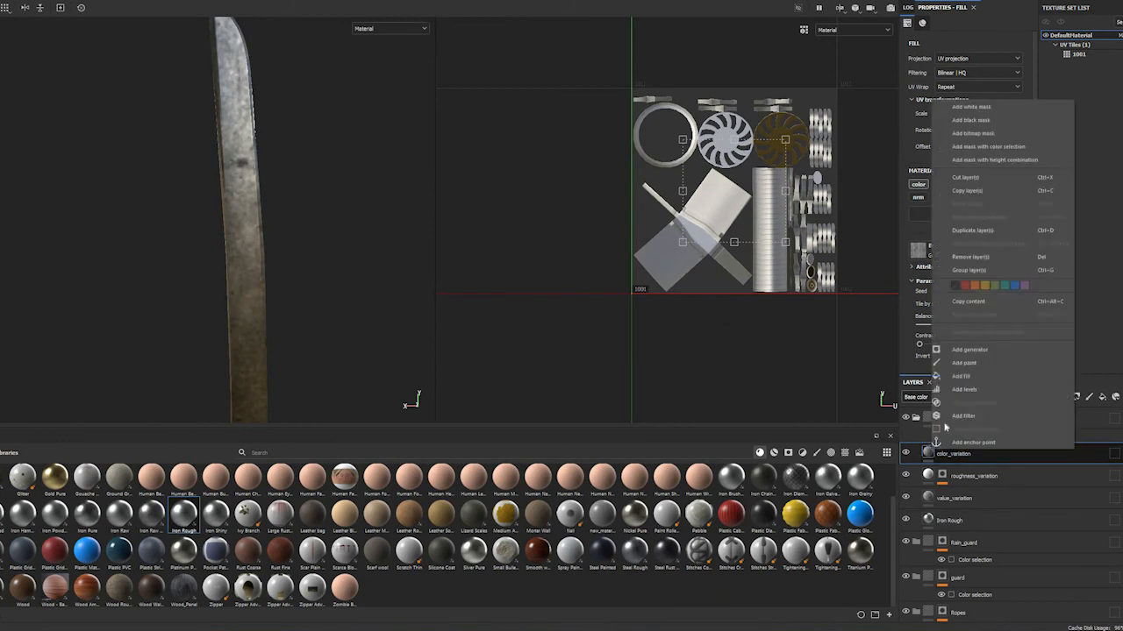
{"action": "left_click", "coordinate": [962, 415]}
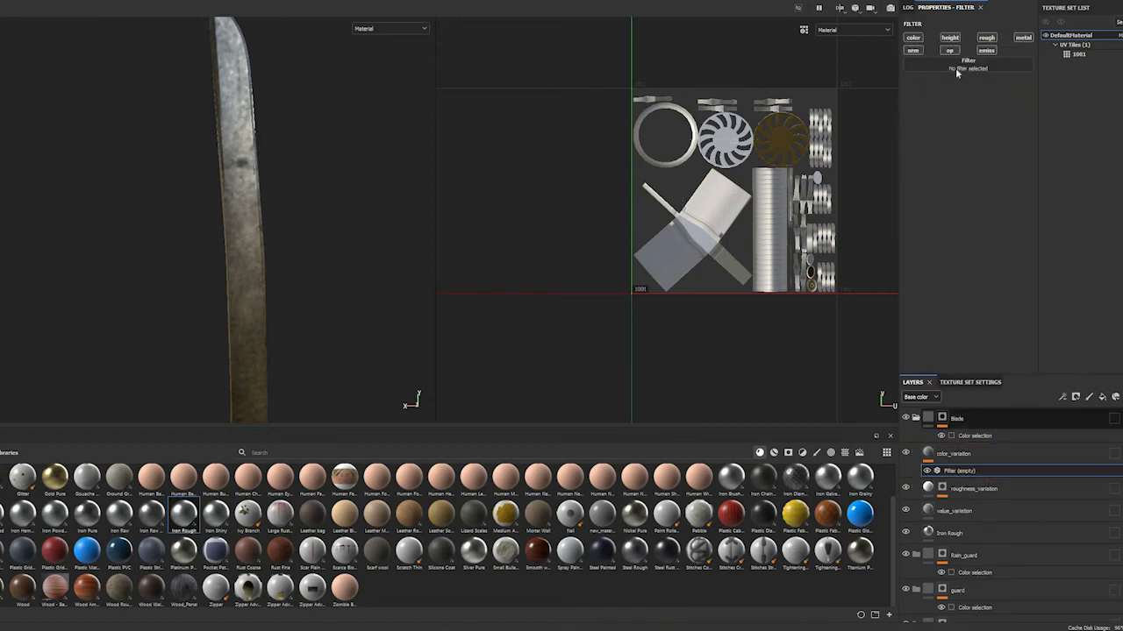
{"action": "left_click", "coordinate": [959, 69]}
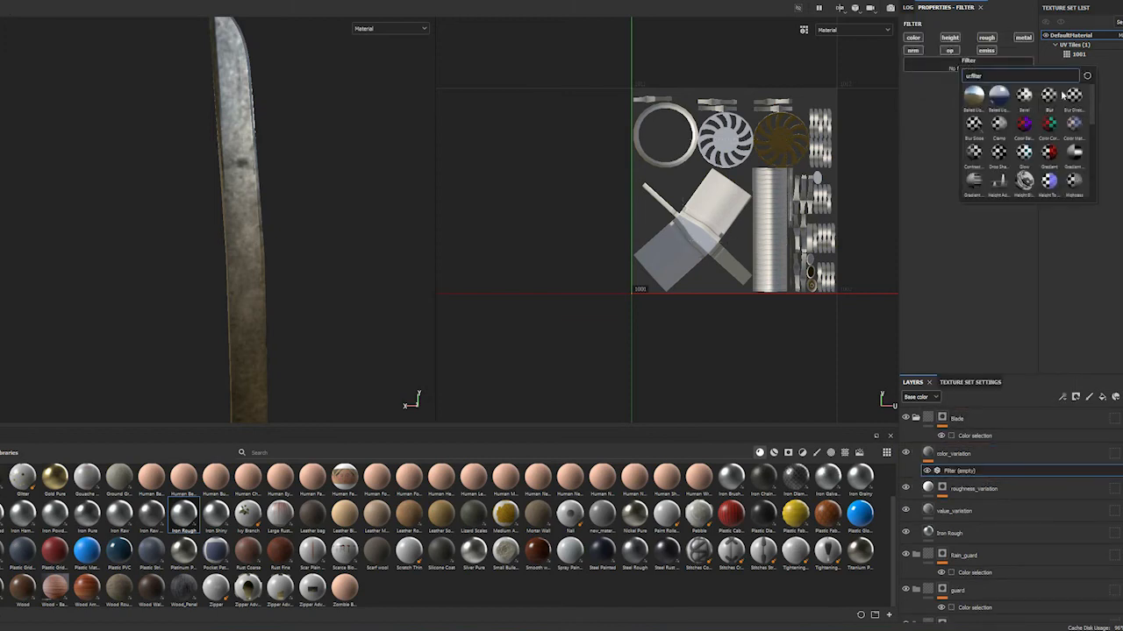
{"action": "left_click", "coordinate": [1049, 151]}
Examine the upper blade's gradient-filtered grunge and reflections close up from several angles
{"action": "left_click_drag", "start_coordinate": [299, 220], "coordinate": [272, 248], "text": "alt"}
{"action": "left_click_drag", "start_coordinate": [280, 302], "coordinate": [290, 287], "text": "alt"}
{"action": "middle_click_drag", "start_coordinate": [290, 286], "coordinate": [304, 193], "text": "alt"}
{"action": "left_click_drag", "start_coordinate": [302, 301], "coordinate": [243, 309], "text": "alt"}
{"action": "middle_click_drag", "start_coordinate": [243, 310], "coordinate": [233, 412], "text": "alt"}
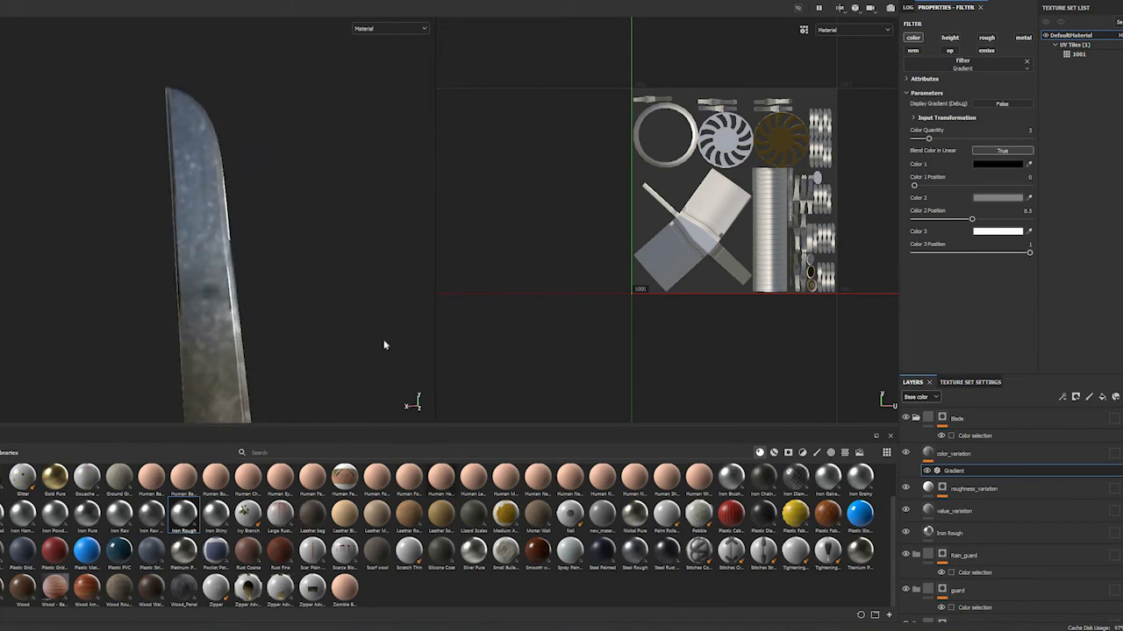
{"action": "left_click_drag", "start_coordinate": [195, 293], "coordinate": [201, 318], "text": "alt"}
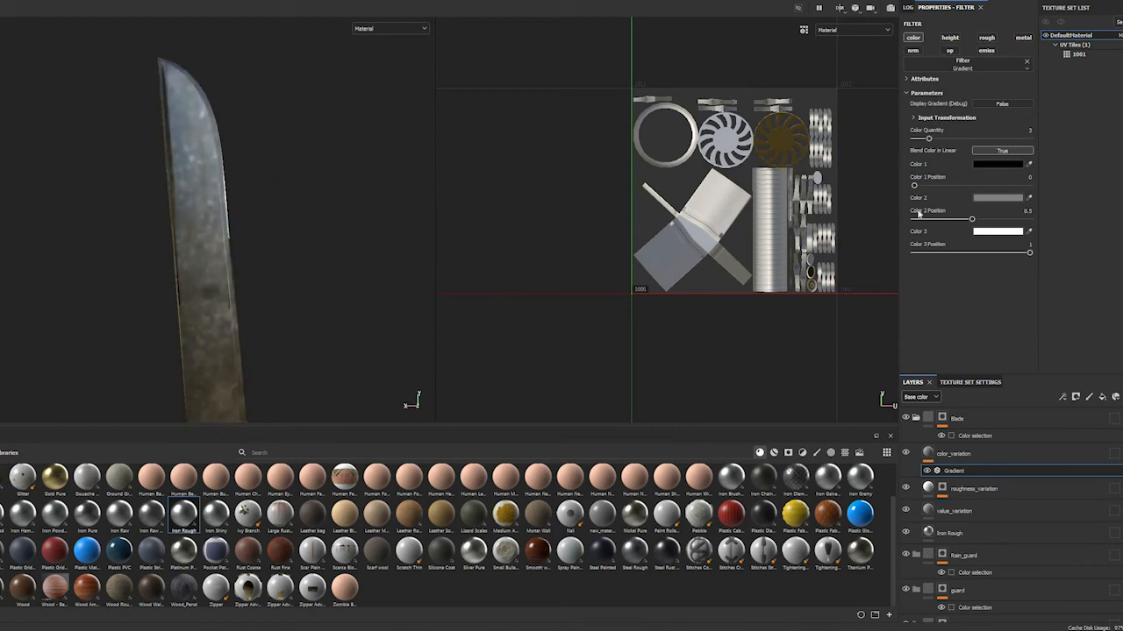
{"action": "left_click_drag", "start_coordinate": [246, 260], "coordinate": [226, 243], "text": "alt"}
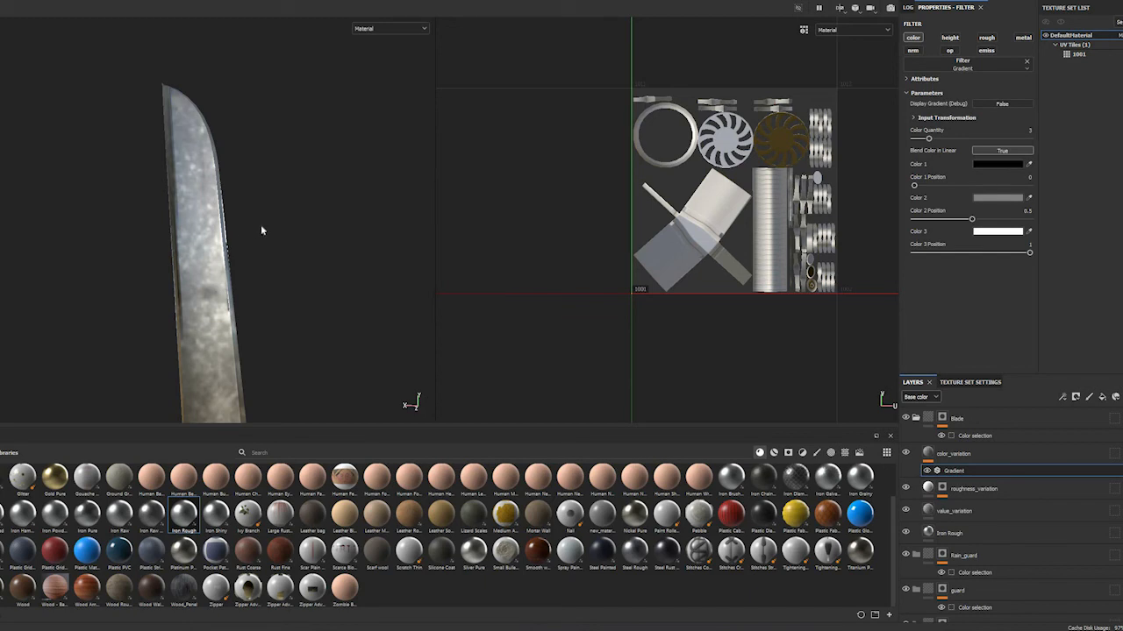
{"action": "left_click_drag", "start_coordinate": [263, 235], "coordinate": [249, 263], "text": "alt"}
{"action": "left_click_drag", "start_coordinate": [269, 244], "coordinate": [270, 244], "text": "alt"}
{"action": "right_click_drag", "start_coordinate": [270, 243], "coordinate": [392, 234], "text": "alt"}
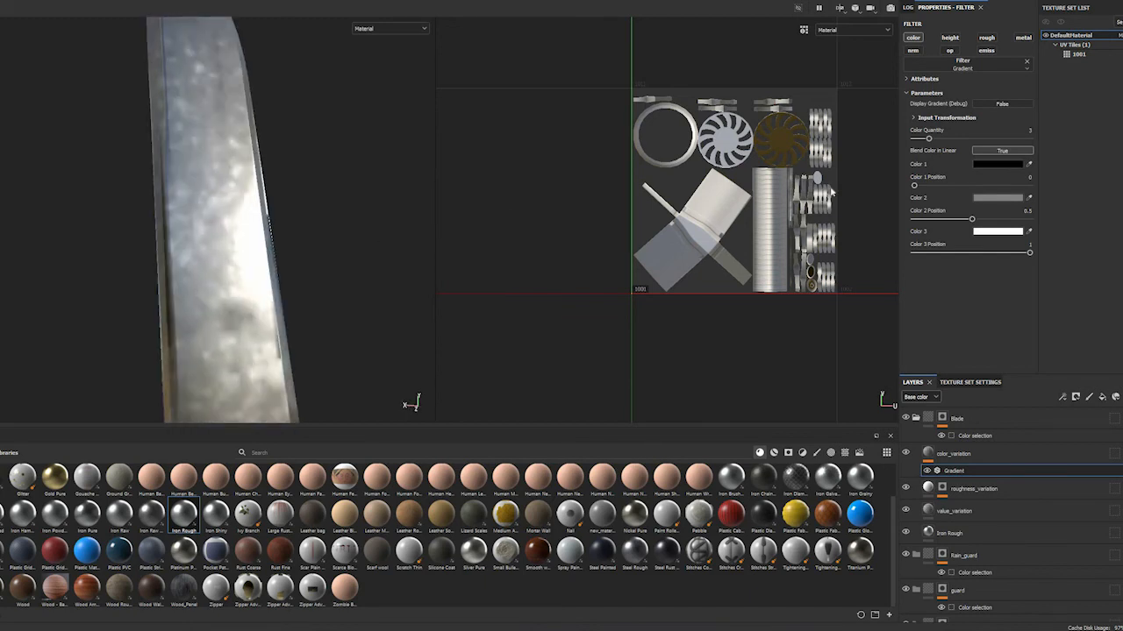
Set the Gradient filter's Color 1 to cyan 64F4FF and check how it spreads over the blade
{"action": "left_click", "coordinate": [998, 164]}
{"action": "left_click", "coordinate": [1119, 248]}
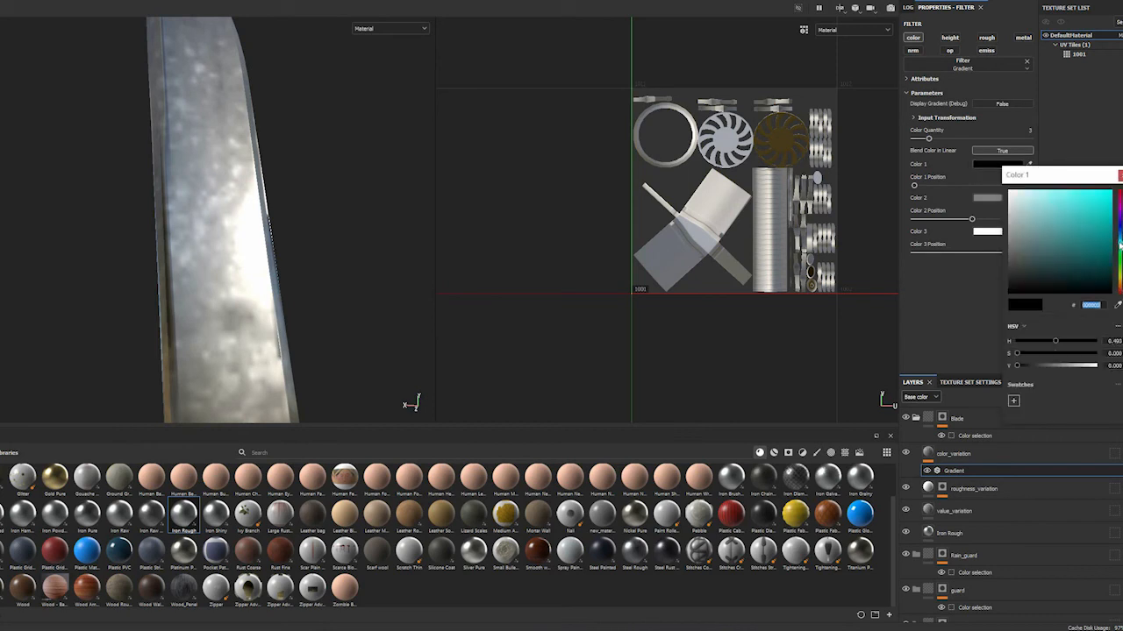
{"action": "left_click", "coordinate": [1119, 241]}
{"action": "mouse_move", "coordinate": [1090, 228]}
{"action": "left_mouse_down"}
{"action": "mouse_move", "coordinate": [1070, 208]}
{"action": "mouse_move", "coordinate": [1070, 218]}
{"action": "mouse_move", "coordinate": [1070, 191]}
{"action": "left_mouse_up"}
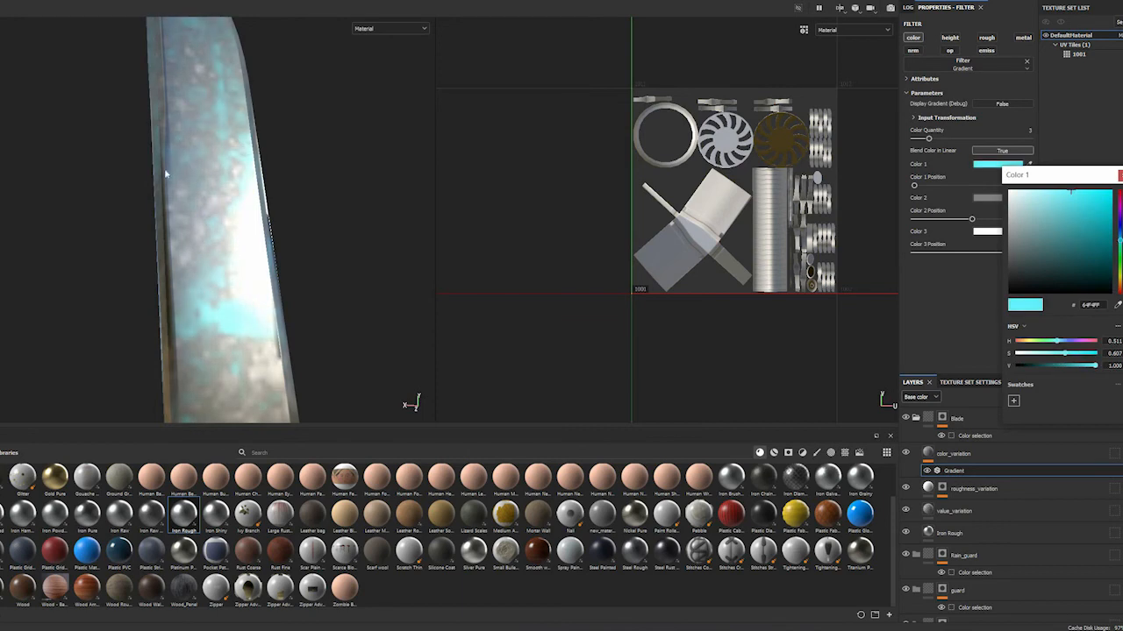
{"action": "scroll", "coordinate": [172, 287], "scroll_direction": "up", "scroll_amount": 2}
{"action": "scroll", "coordinate": [176, 288], "scroll_direction": "down", "scroll_amount": 9}
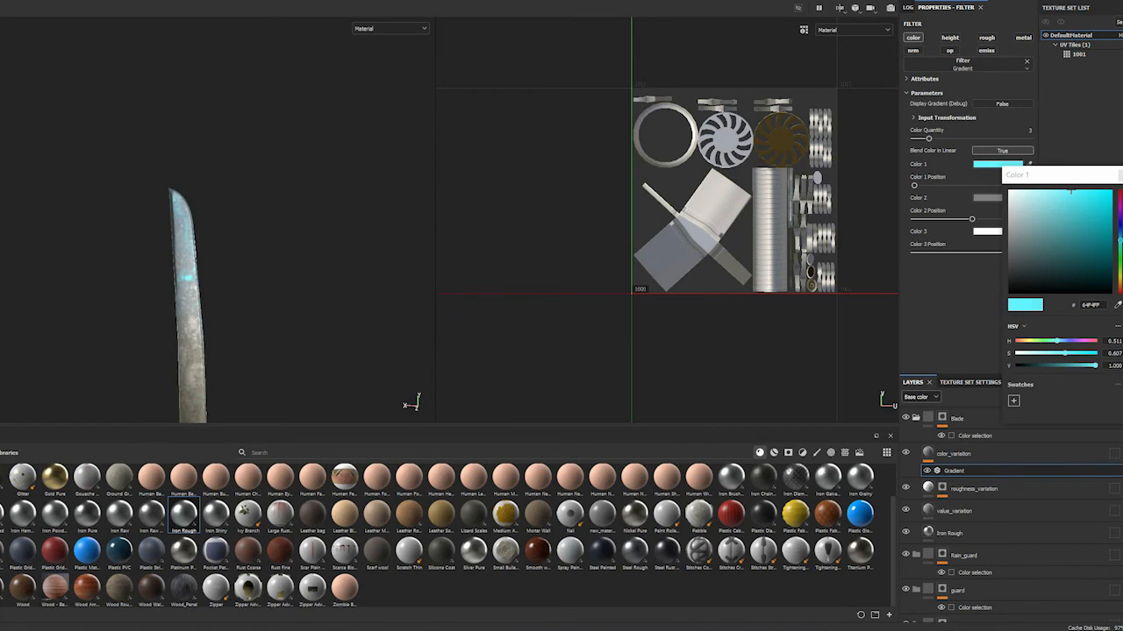
Try the dark orange-brown 6D3406 as the Gradient filter's Color 2, and replace it with the neutral grey A3A3A3
{"action": "left_click", "coordinate": [991, 198]}
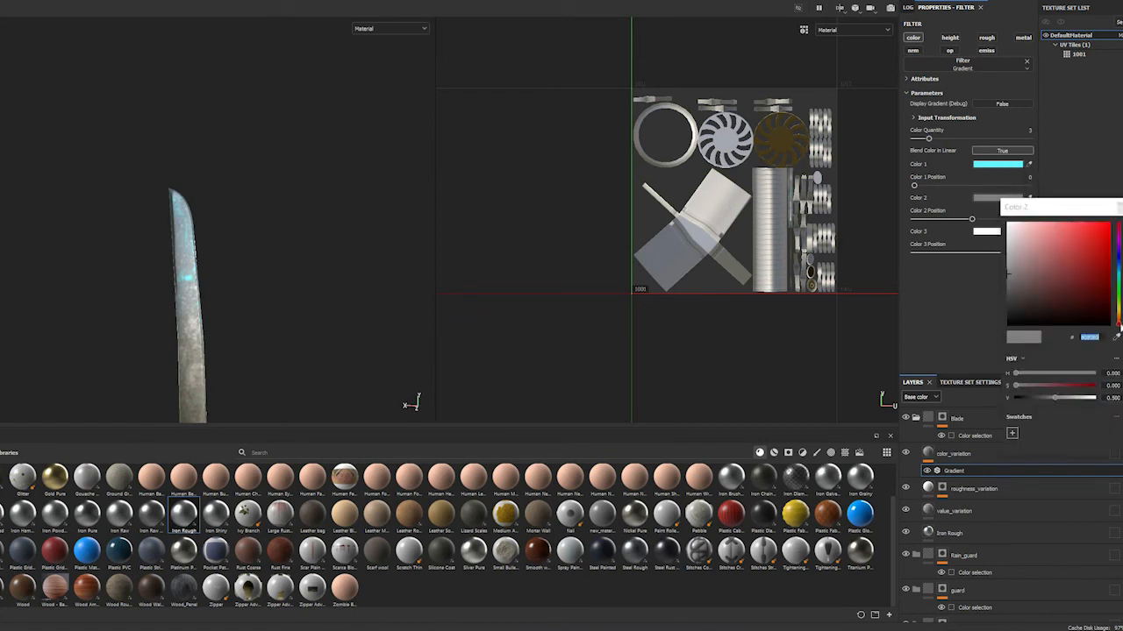
{"action": "left_click_drag", "start_coordinate": [1109, 322], "coordinate": [1103, 281]}
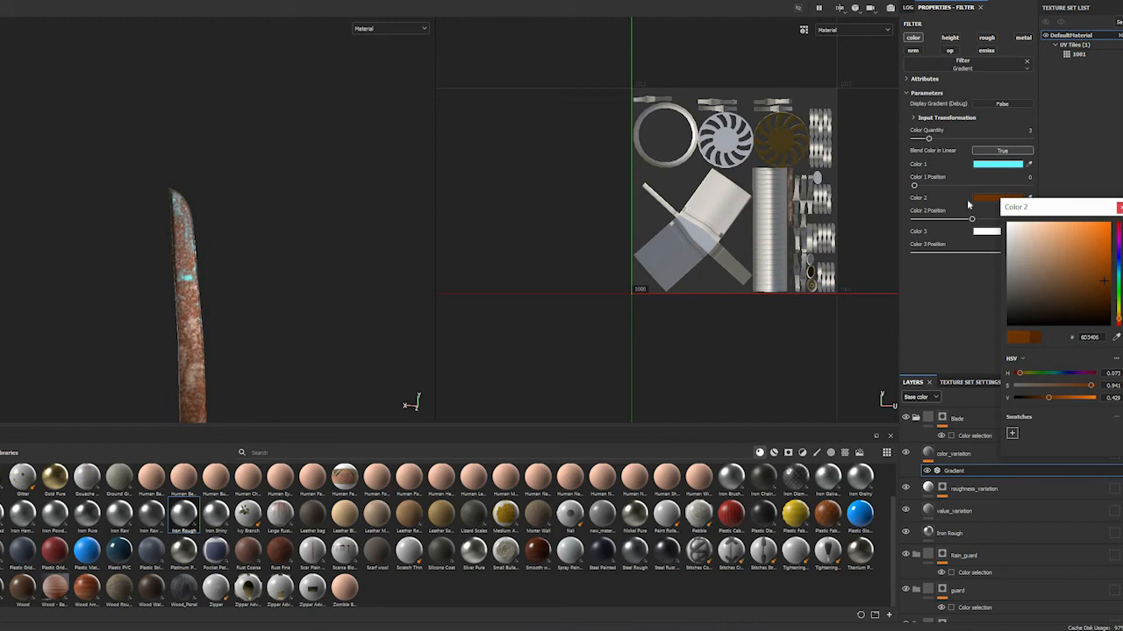
{"action": "left_click", "coordinate": [995, 201]}
{"action": "left_click", "coordinate": [998, 197]}
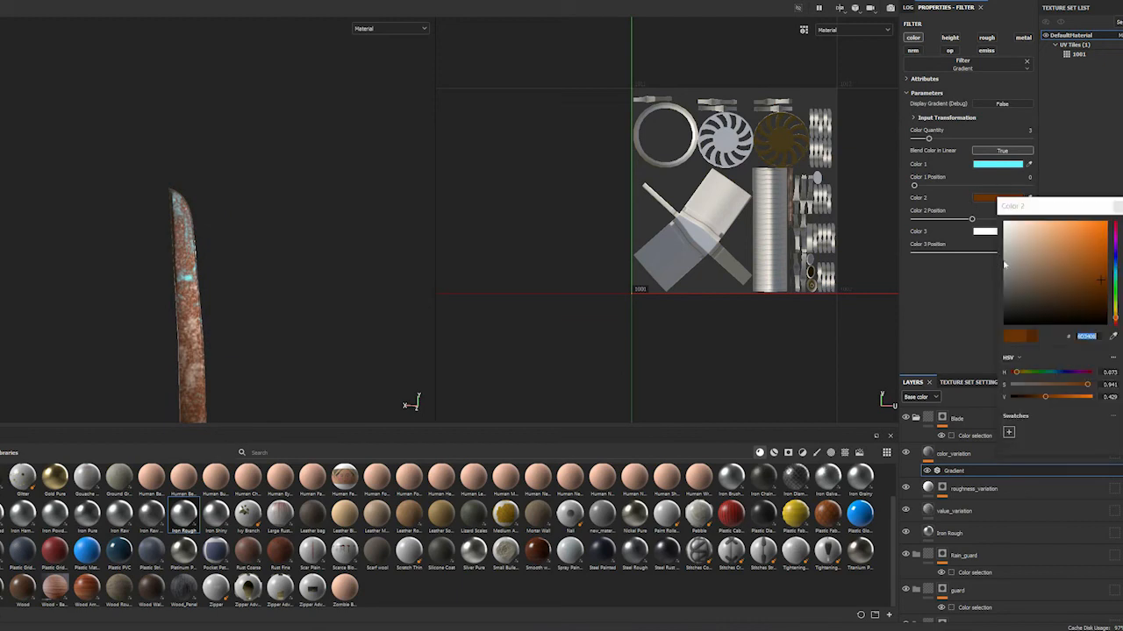
{"action": "left_click", "coordinate": [1004, 257]}
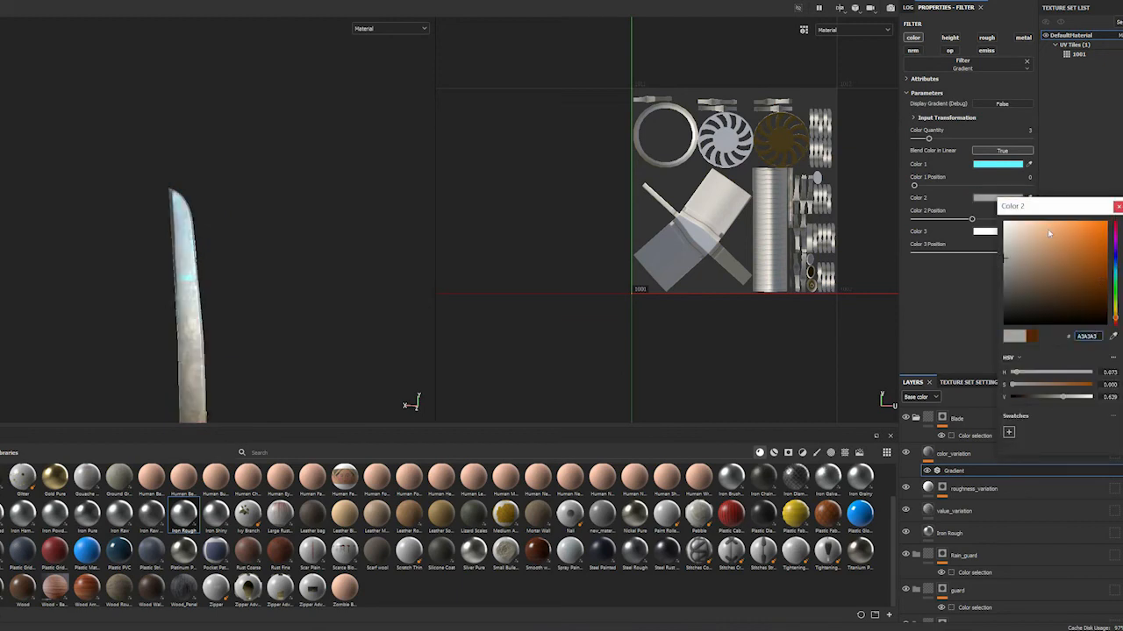
{"action": "left_click", "coordinate": [993, 230]}
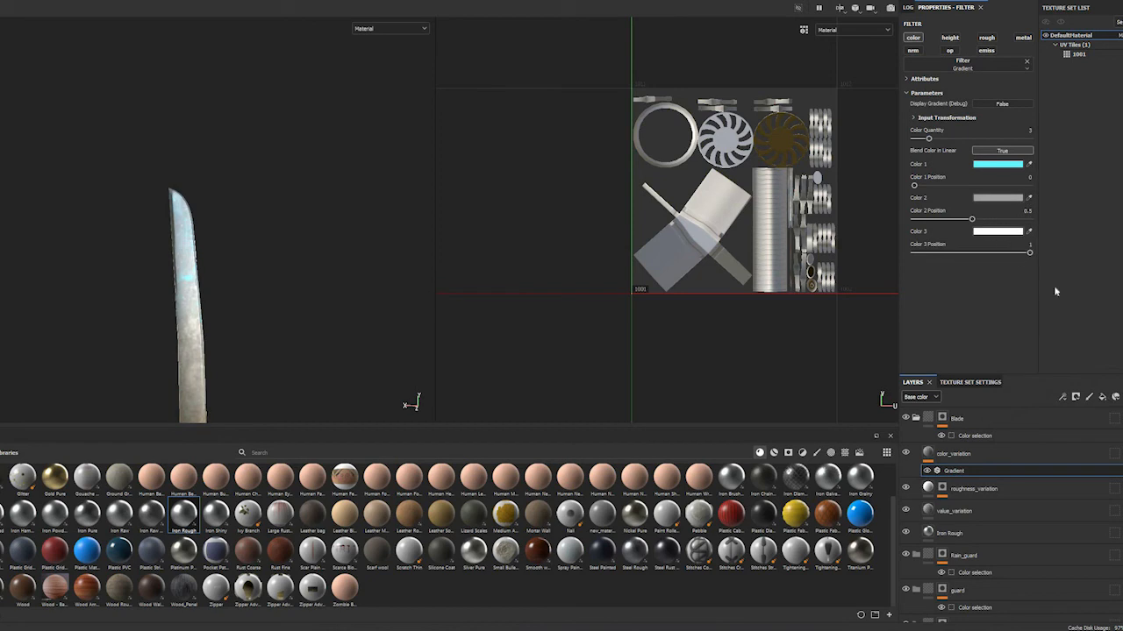
Set the Gradient filter's Color 3 to the very dark brown 2A1702
{"action": "left_click", "coordinate": [998, 231]}
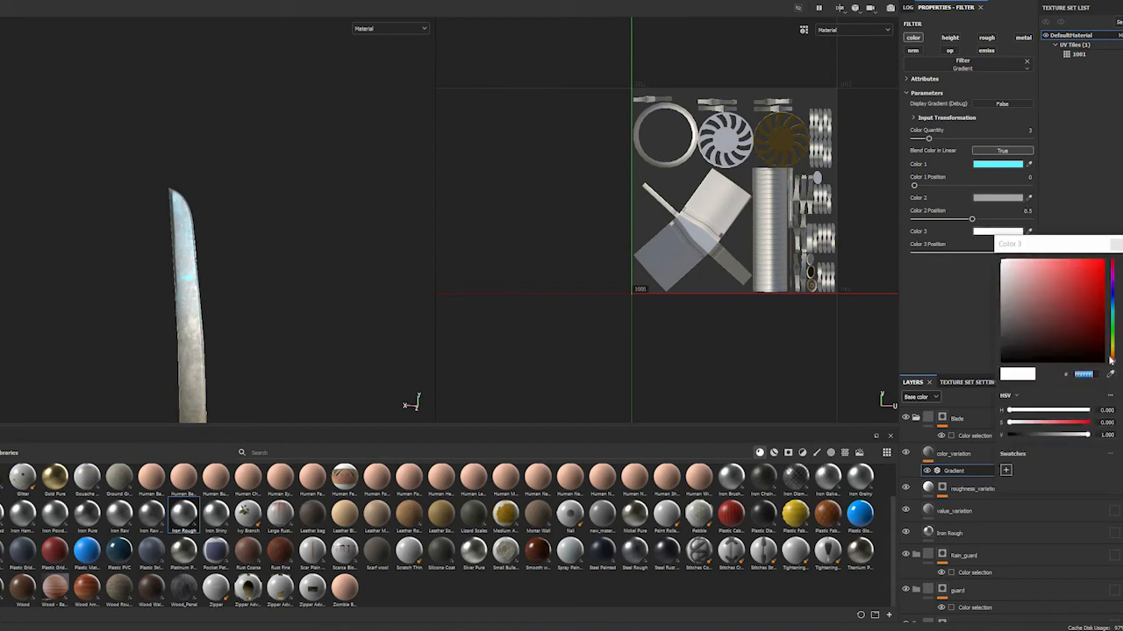
{"action": "left_click_drag", "start_coordinate": [1114, 359], "coordinate": [1075, 335]}
{"action": "left_click", "coordinate": [1088, 338]}
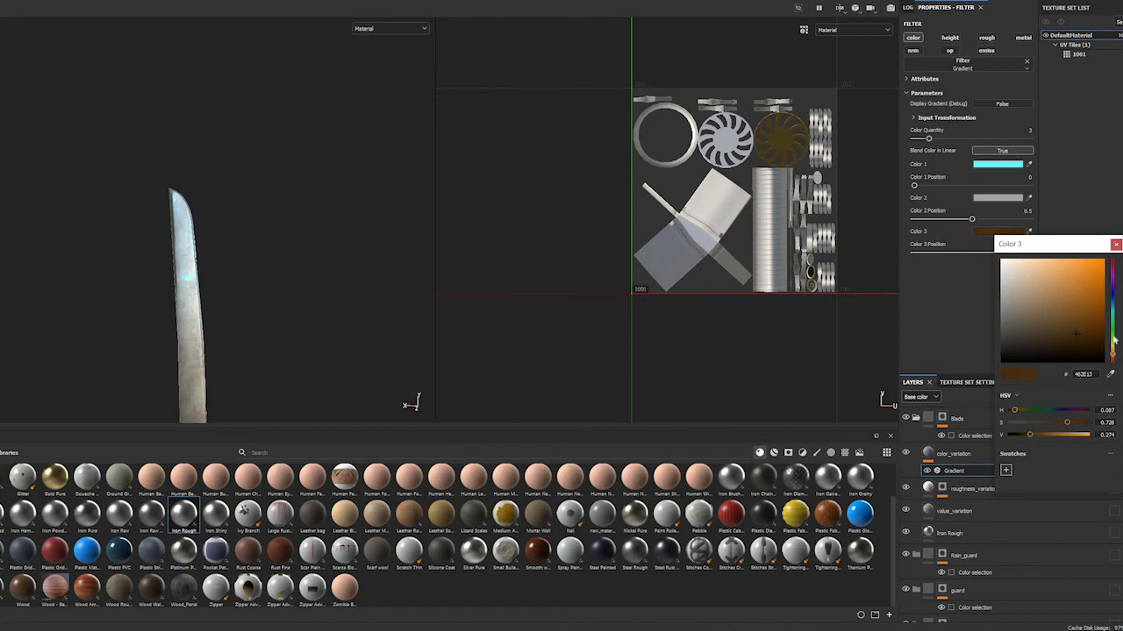
{"action": "left_click", "coordinate": [1100, 348]}
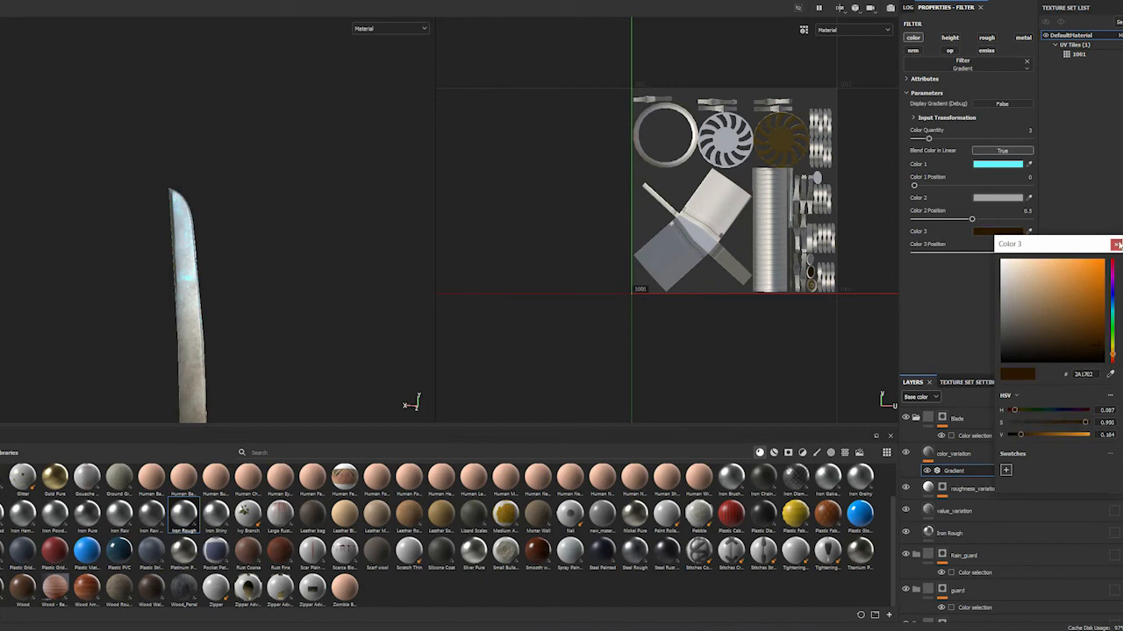
{"action": "left_click", "coordinate": [1115, 244]}
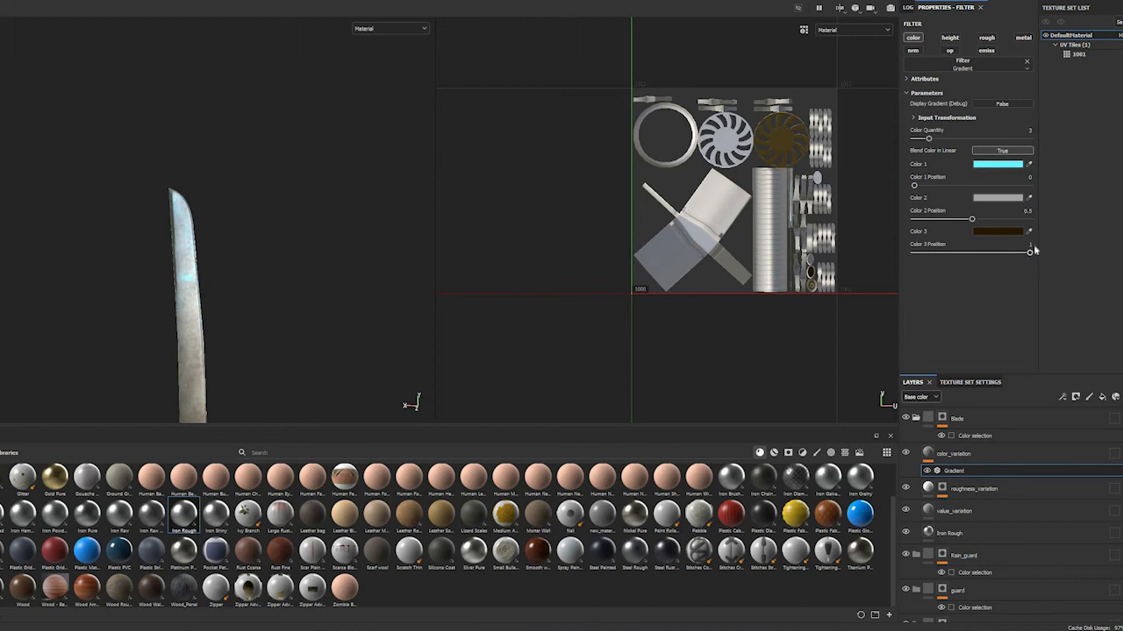
Set the Gradient filter's Color 3 Position to 0.72 and check the brown spots along the blade
{"action": "left_click_drag", "start_coordinate": [1007, 254], "coordinate": [997, 254]}
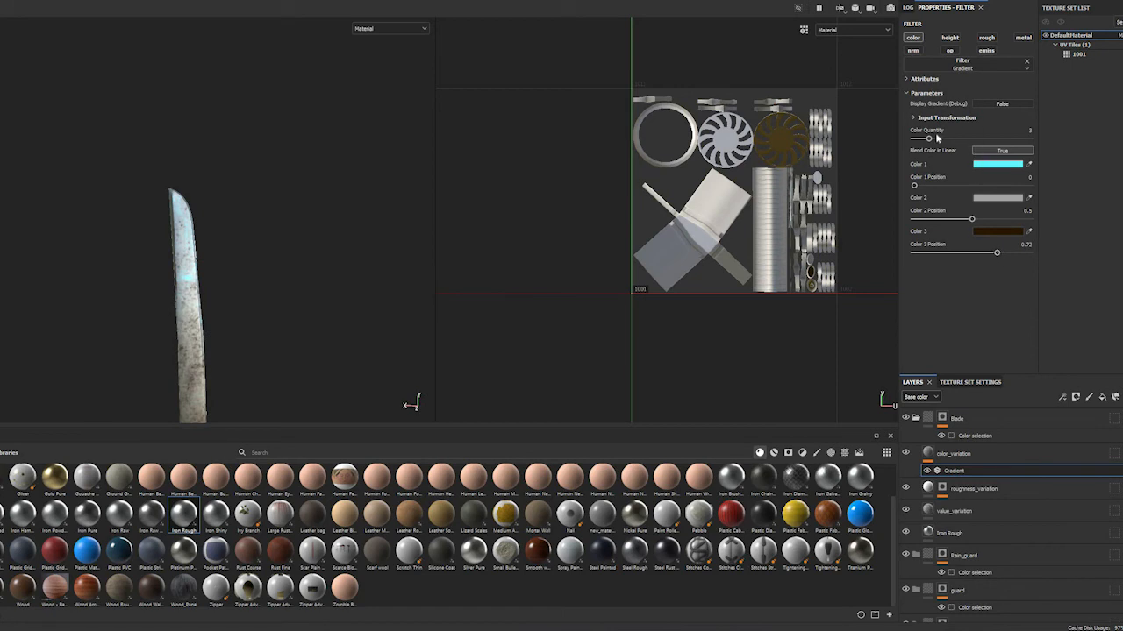
{"action": "left_click_drag", "start_coordinate": [963, 146], "coordinate": [928, 139]}
{"action": "scroll", "coordinate": [214, 323], "scroll_direction": "up", "scroll_amount": 5}
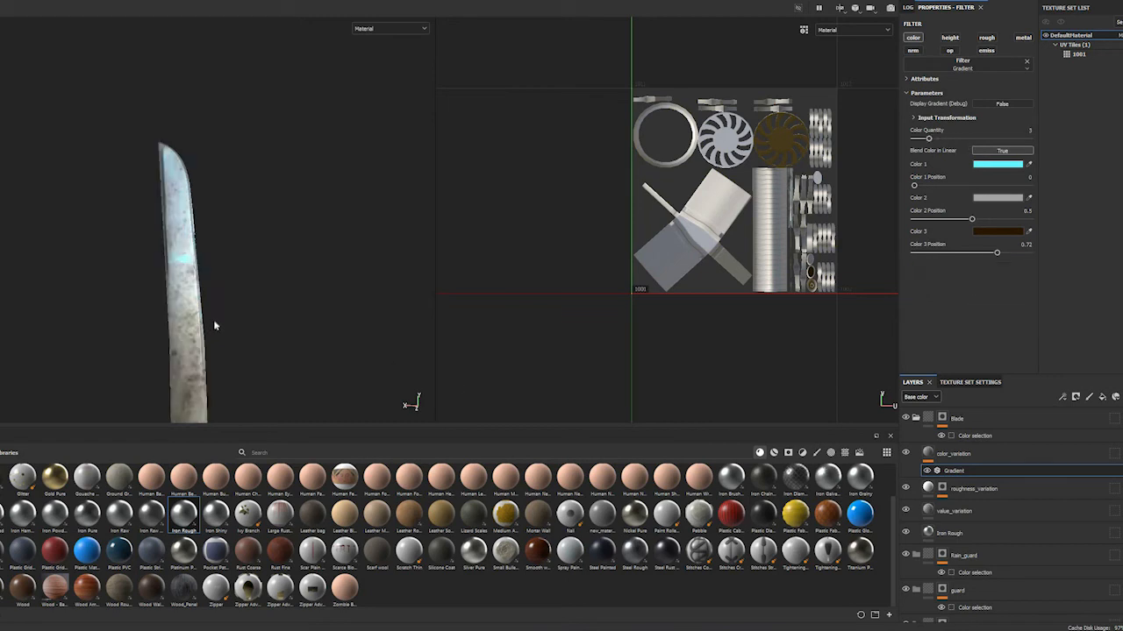
{"action": "scroll", "coordinate": [230, 324], "scroll_direction": "down", "scroll_amount": 5}
{"action": "middle_click_drag", "start_coordinate": [220, 241], "coordinate": [239, 183], "text": "alt"}
{"action": "middle_click_drag", "start_coordinate": [254, 248], "coordinate": [247, 193], "text": "alt"}
{"action": "left_click_drag", "start_coordinate": [246, 208], "coordinate": [253, 228], "text": "alt"}
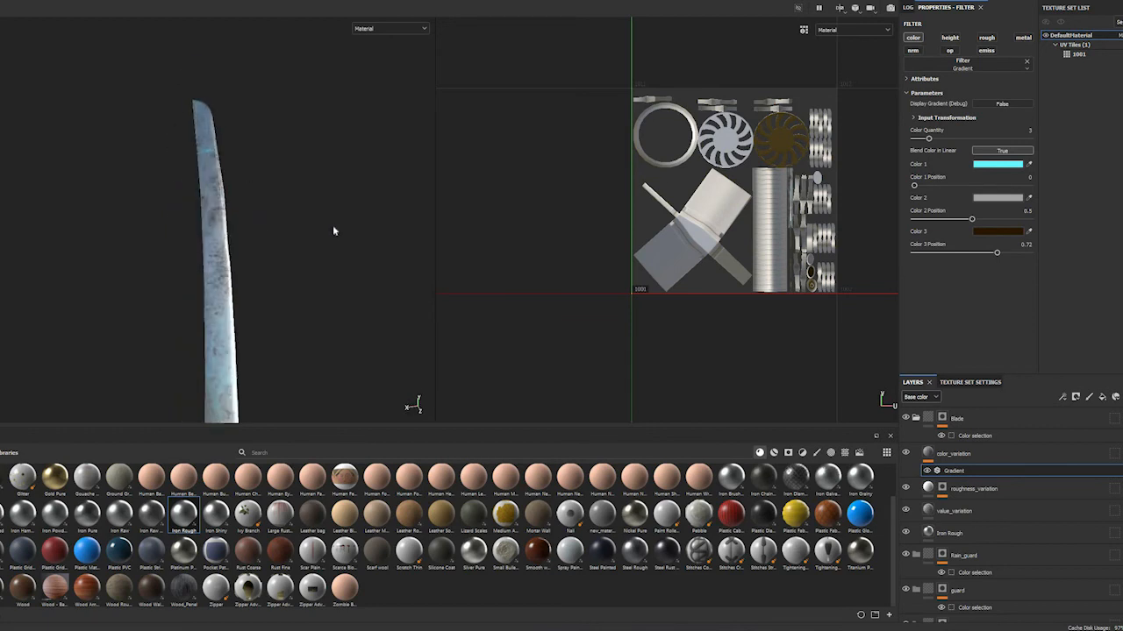
Set Color 2 Position to 0.28 and Color 1 Position to 0.11, and check the tinting on the blade
{"action": "left_click", "coordinate": [946, 219]}
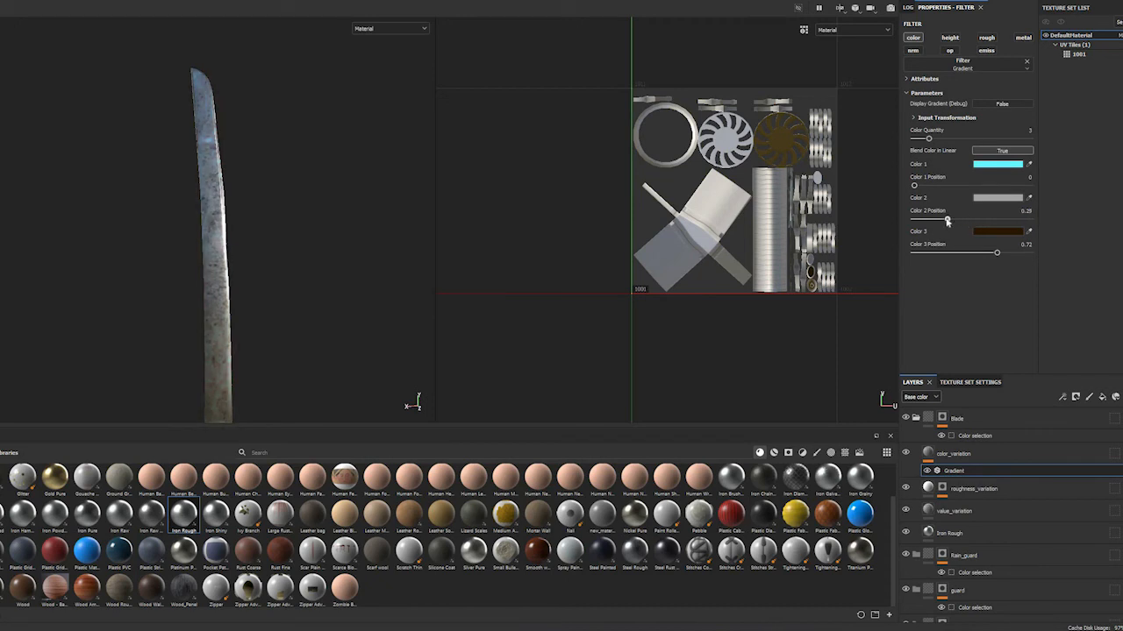
{"action": "mouse_move", "coordinate": [919, 184]}
{"action": "left_mouse_down"}
{"action": "mouse_move", "coordinate": [944, 192]}
{"action": "mouse_move", "coordinate": [928, 198]}
{"action": "left_mouse_up"}
{"action": "right_click_drag", "start_coordinate": [268, 213], "coordinate": [298, 230], "text": "alt"}
{"action": "middle_click_drag", "start_coordinate": [298, 231], "coordinate": [267, 283], "text": "alt"}
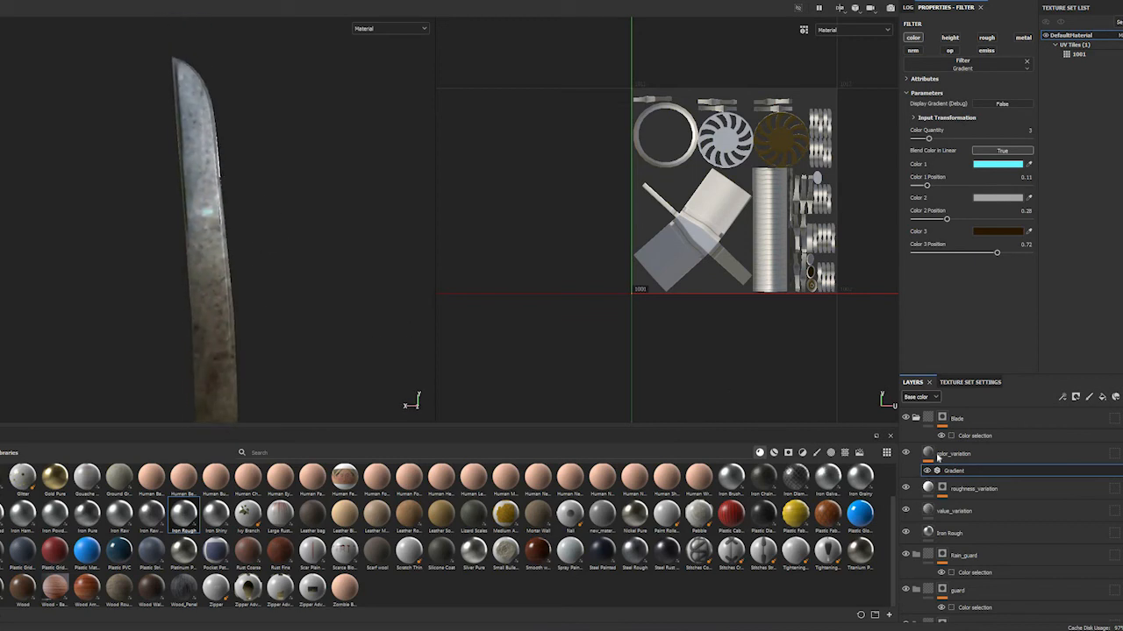
{"action": "left_click_drag", "start_coordinate": [149, 262], "coordinate": [252, 251], "text": "alt"}
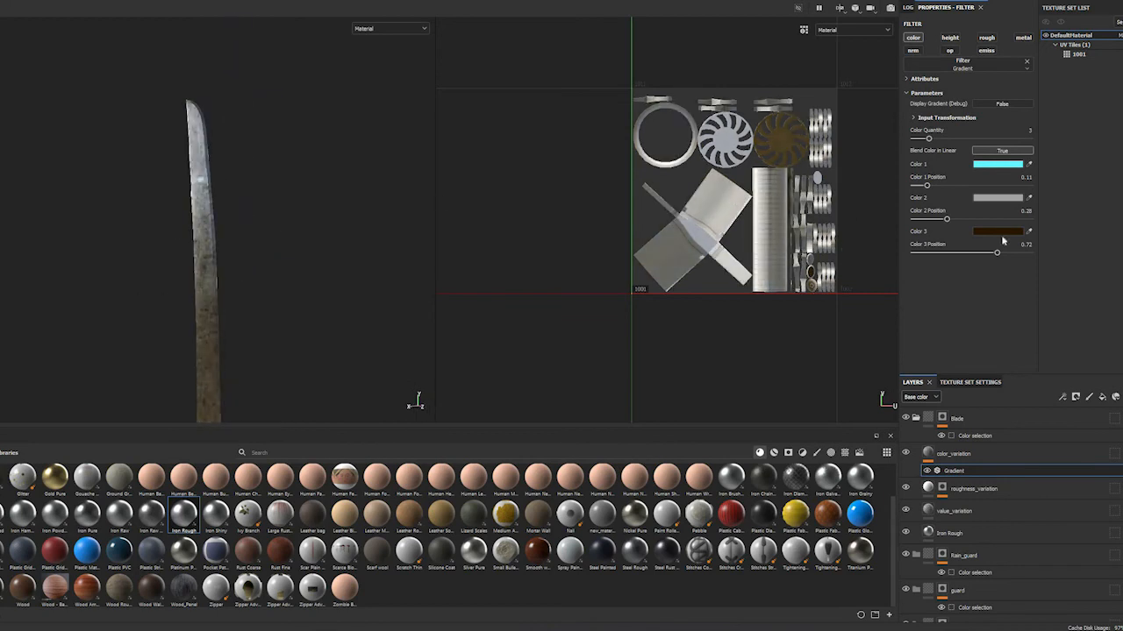
Replace the color_variation layer's base color texture with Grunge Plaster Paint
{"action": "left_click", "coordinate": [930, 452]}
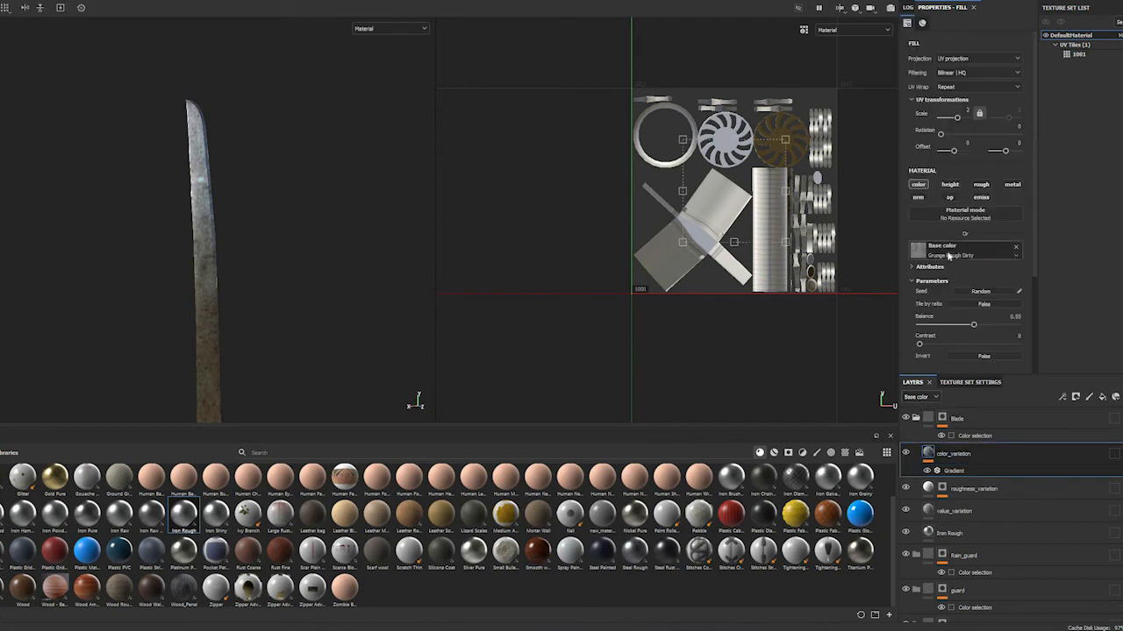
{"action": "left_click", "coordinate": [948, 256]}
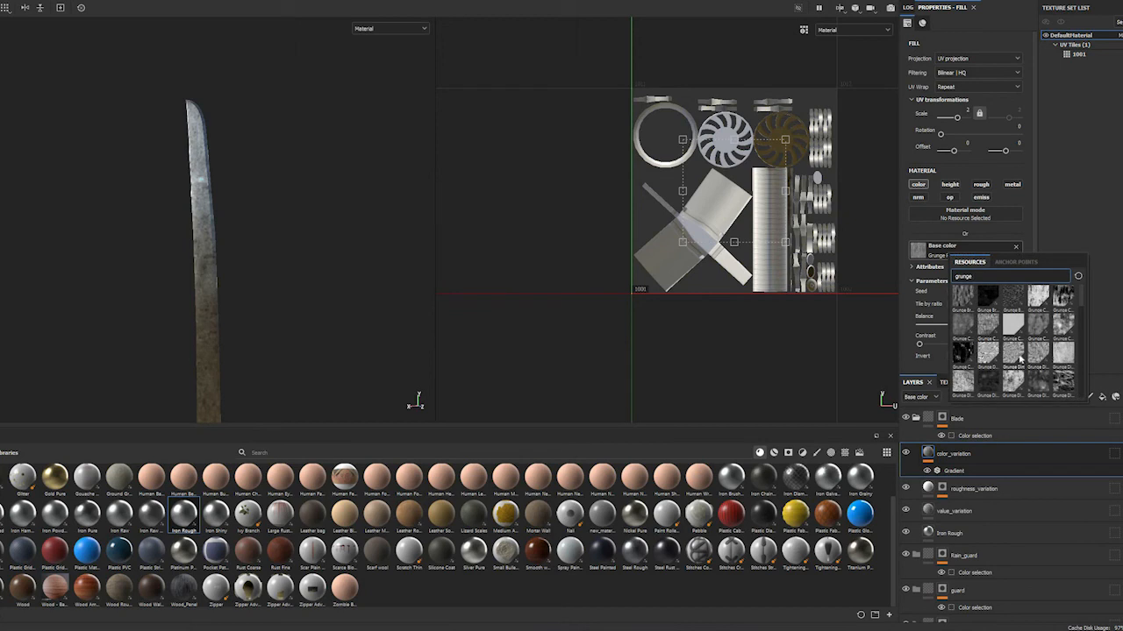
{"action": "scroll", "coordinate": [1016, 359], "scroll_direction": "down", "scroll_amount": 2}
{"action": "scroll", "coordinate": [1028, 347], "scroll_direction": "down", "scroll_amount": 3}
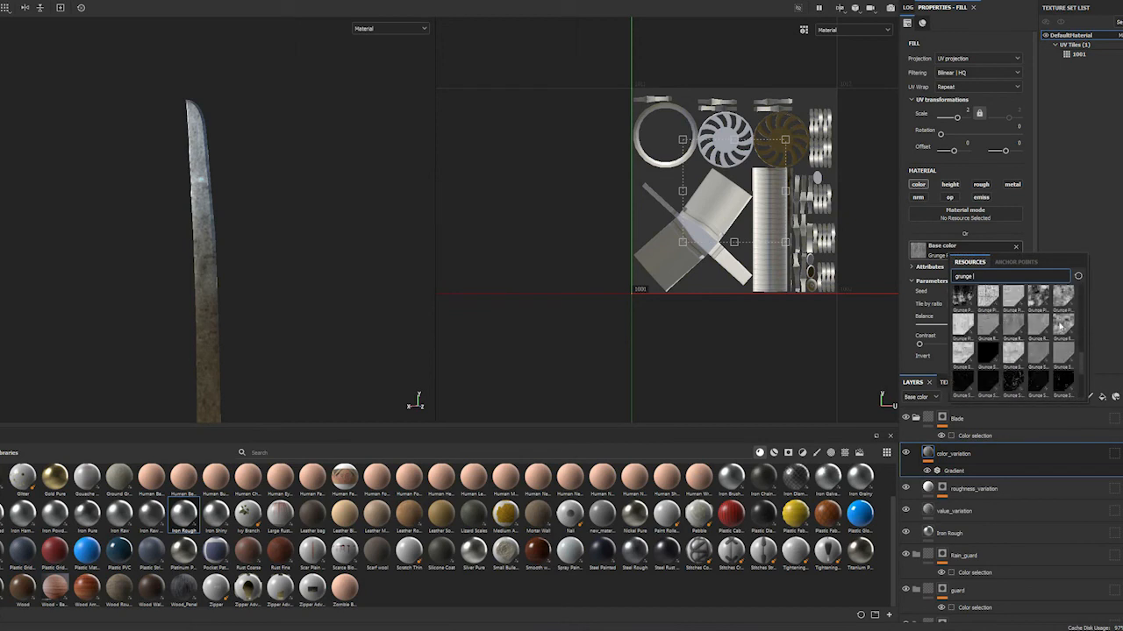
{"action": "mouse_move", "coordinate": [1060, 326]}
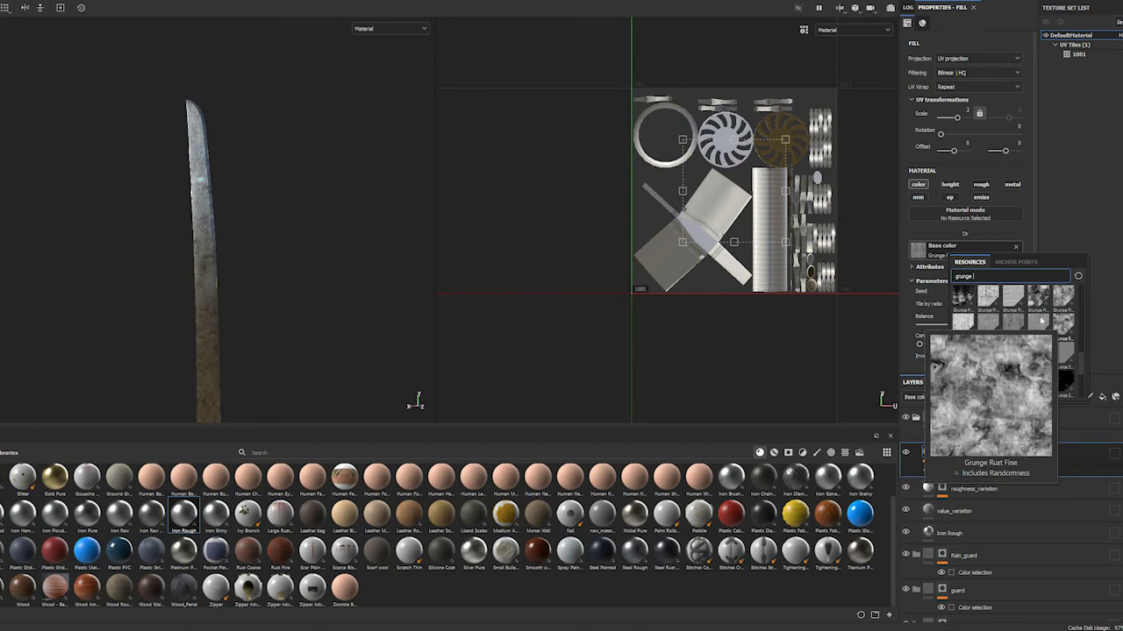
{"action": "mouse_move", "coordinate": [1061, 294]}
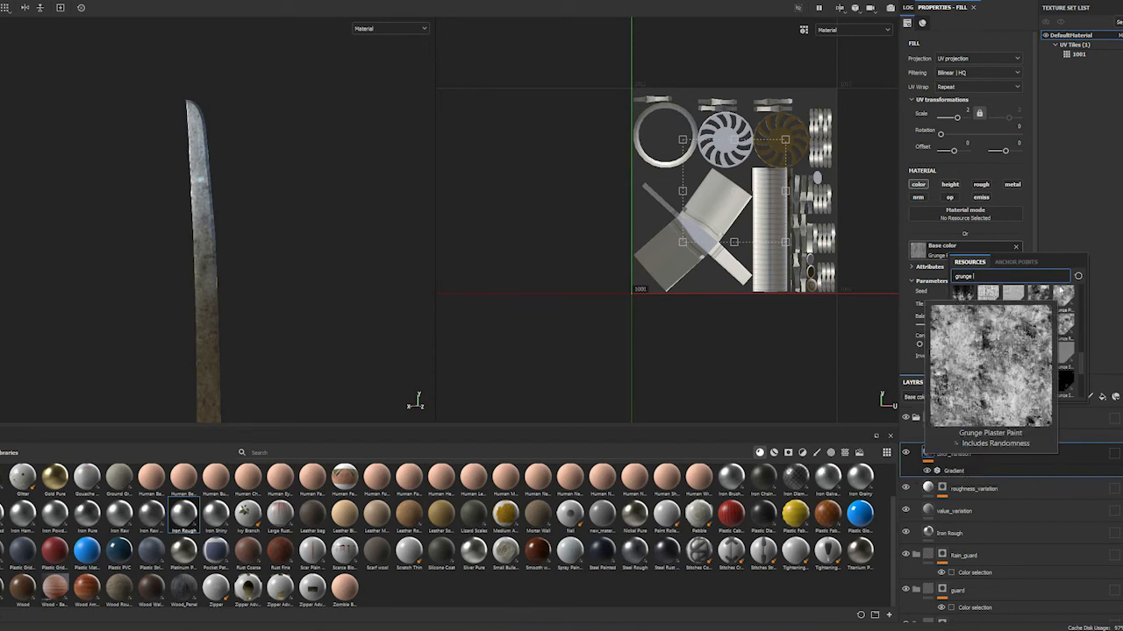
{"action": "left_click", "coordinate": [1060, 291]}
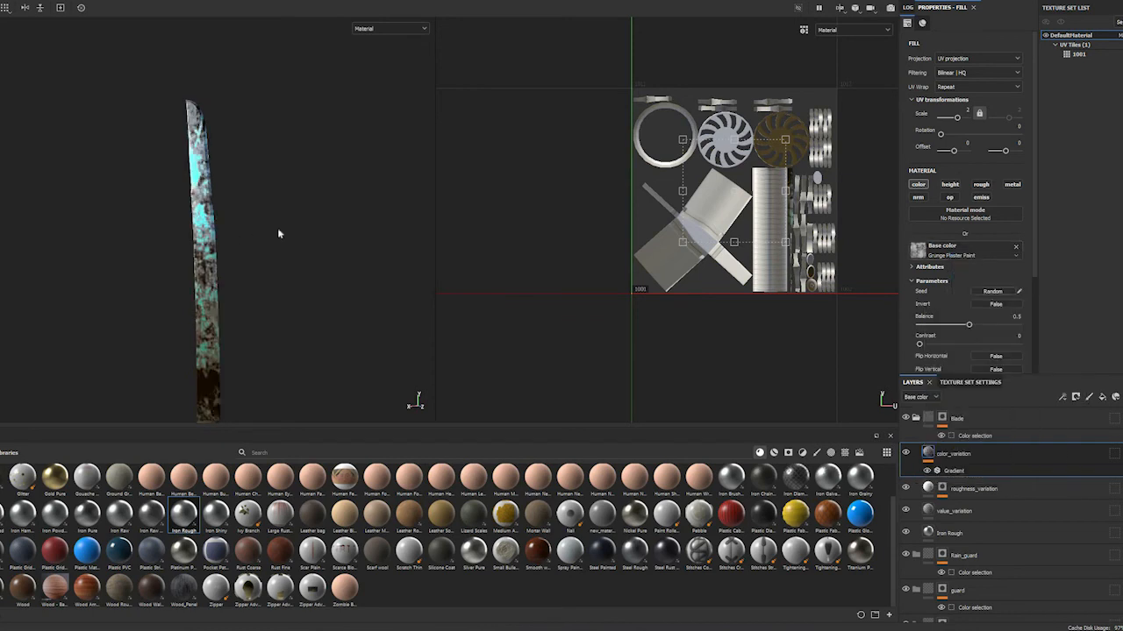
Inspect the new grunge along the blade and set its Balance to 0.47
{"action": "left_click_drag", "start_coordinate": [287, 186], "coordinate": [307, 178], "text": "alt"}
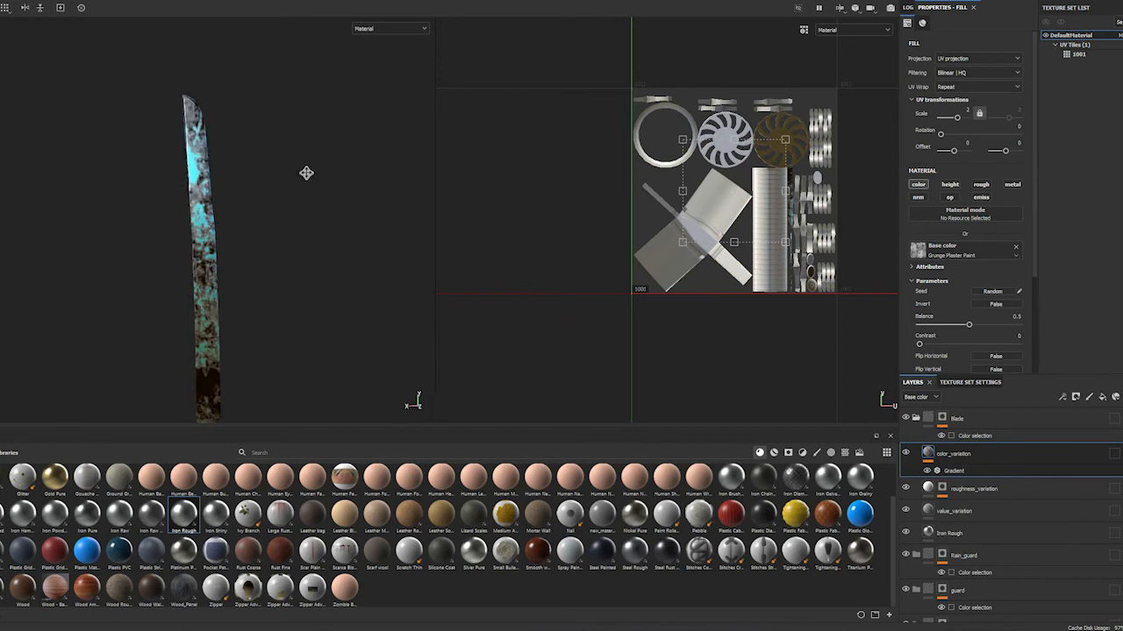
{"action": "middle_click_drag", "start_coordinate": [331, 255], "coordinate": [363, 153], "text": "alt"}
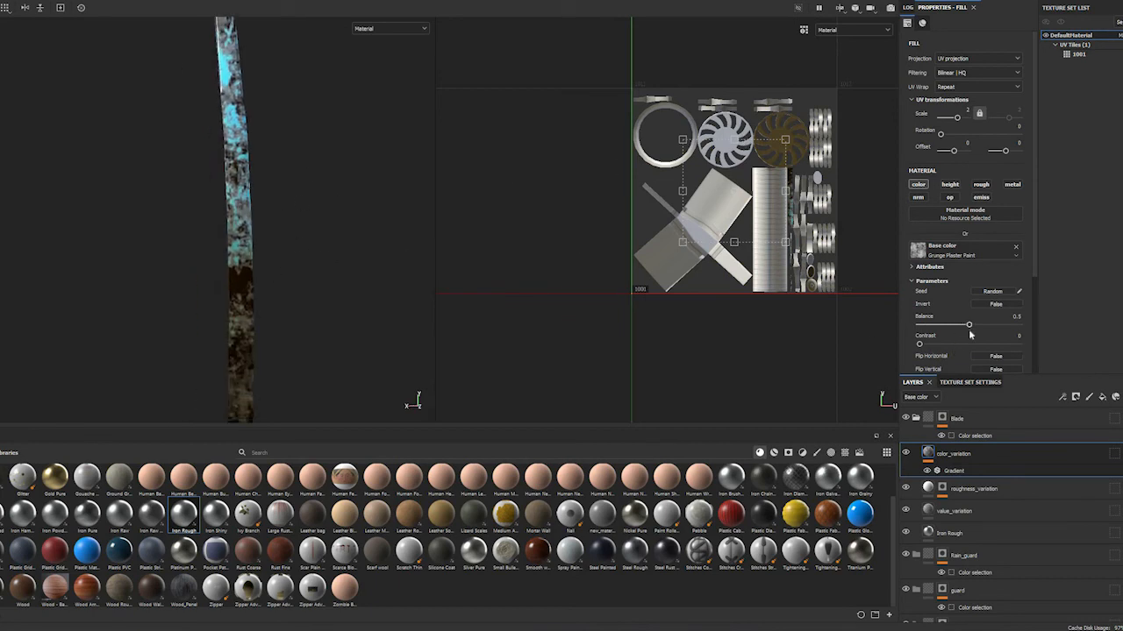
{"action": "left_click_drag", "start_coordinate": [969, 325], "coordinate": [918, 343]}
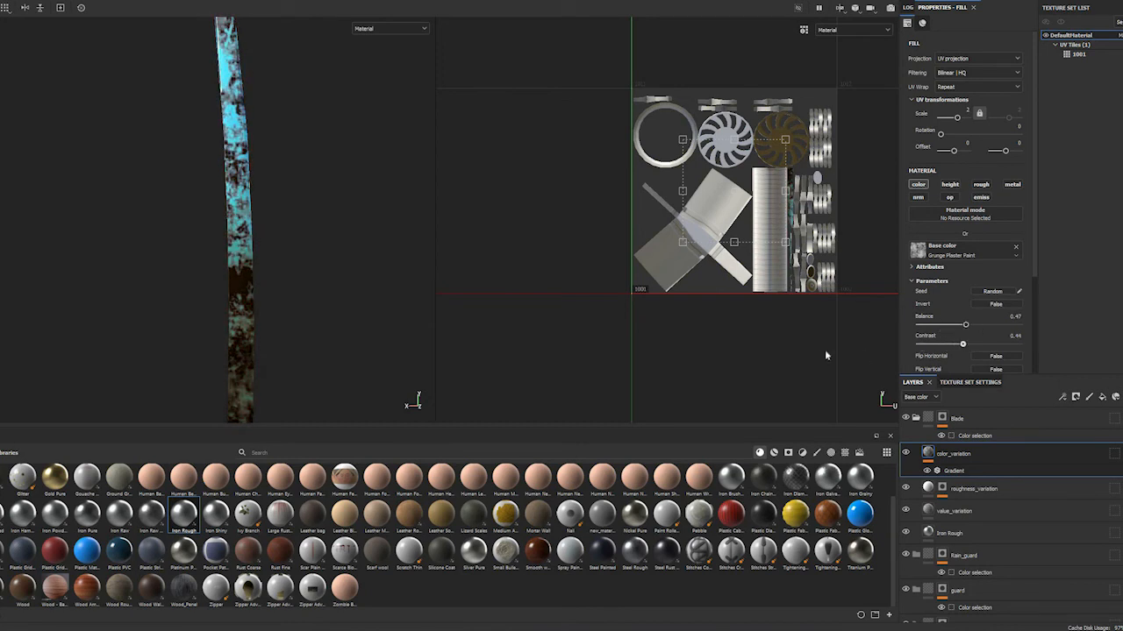
Add a Blur filter above the Gradient on color_variation with a Blur Intensity of 0.2
{"action": "left_click", "coordinate": [955, 474]}
{"action": "right_click", "coordinate": [955, 474]}
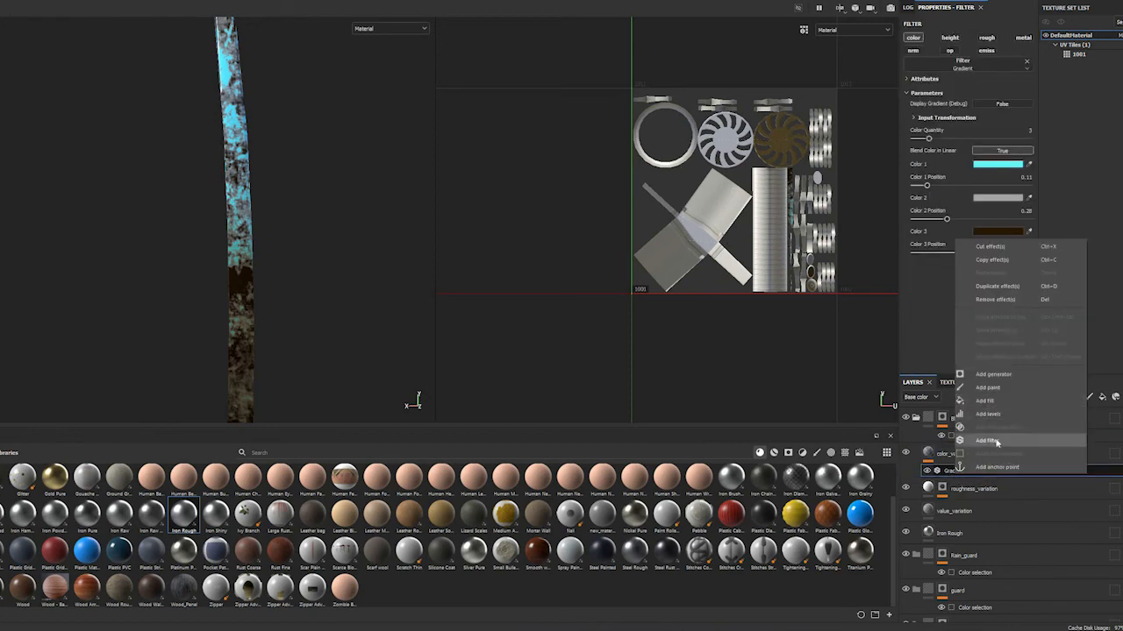
{"action": "left_click", "coordinate": [987, 440]}
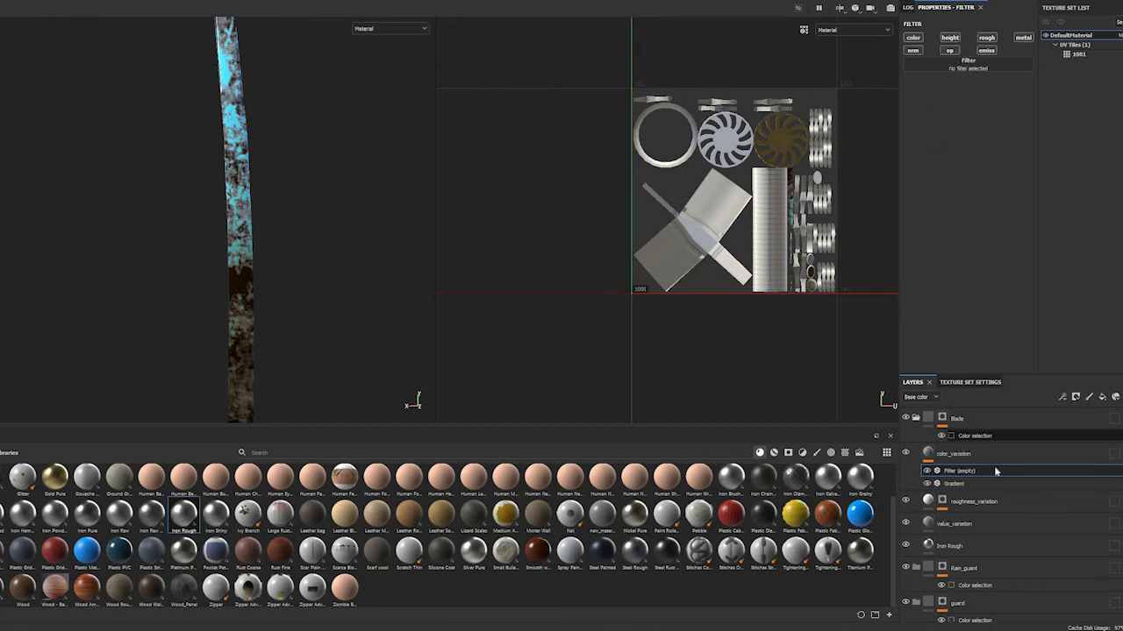
{"action": "left_click", "coordinate": [961, 70]}
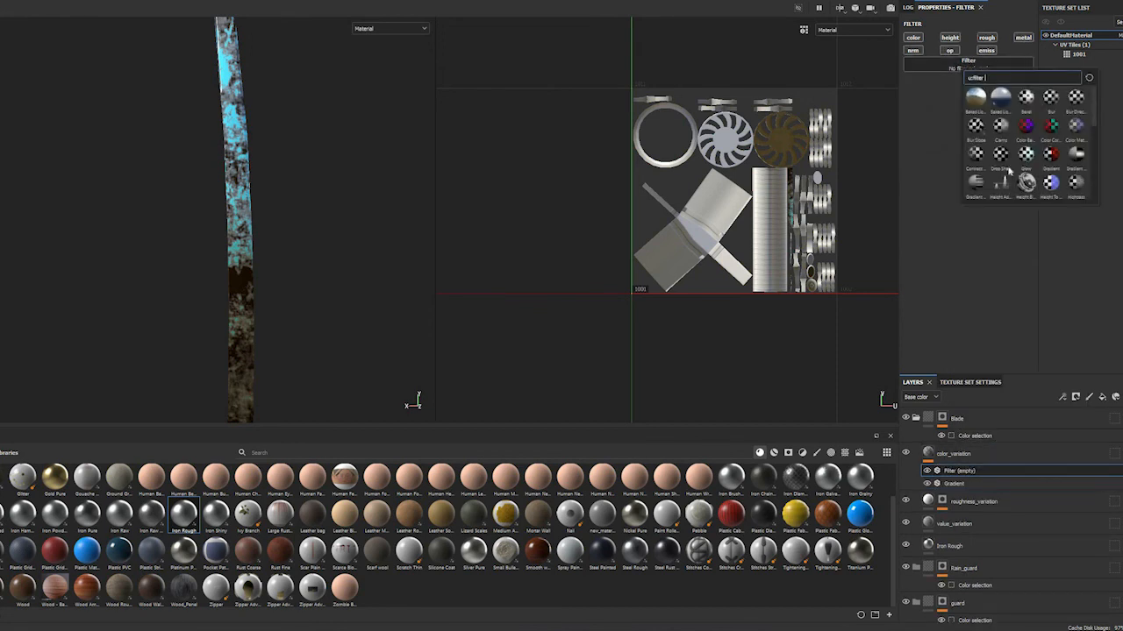
{"action": "left_click", "coordinate": [1052, 99]}
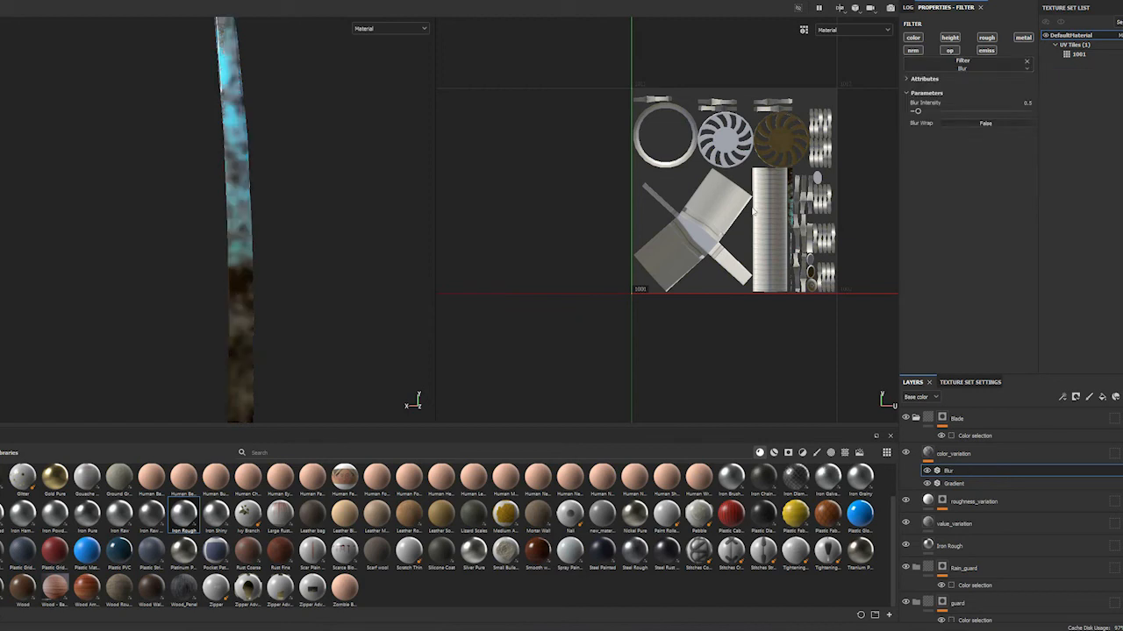
{"action": "left_click", "coordinate": [1039, 114]}
{"action": "type", "text": "0.2"}
{"action": "key", "text": "Return"}
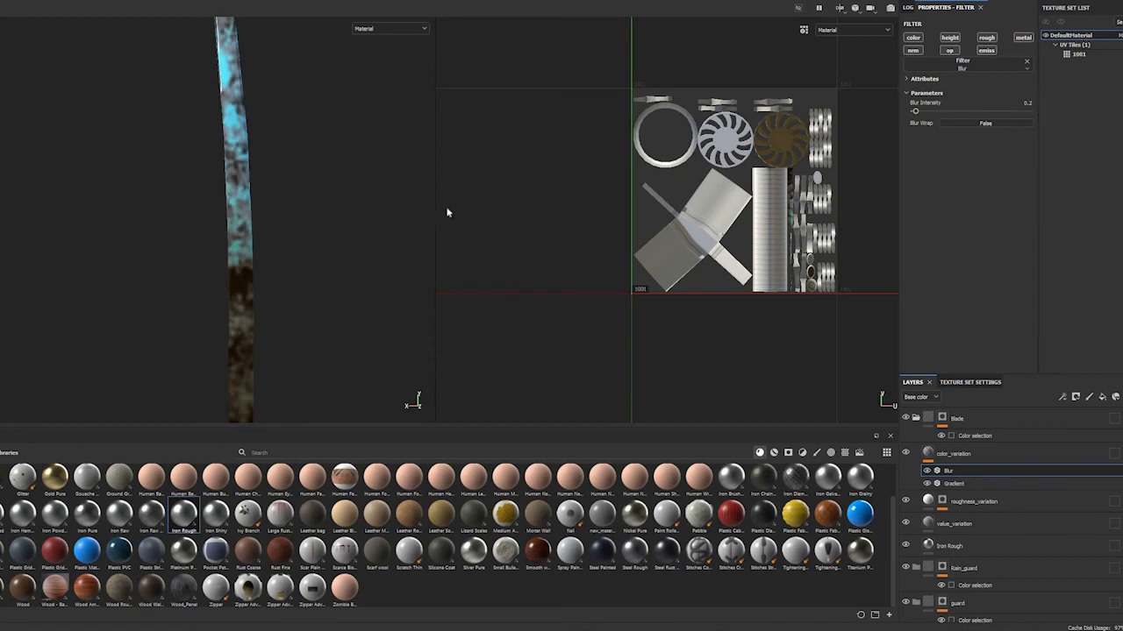
Reduce the Blur Intensity to 0.1 and check how sharp the grunge looks on the blade
{"action": "middle_click_drag", "start_coordinate": [298, 201], "coordinate": [293, 265], "text": "alt"}
{"action": "mouse_move", "coordinate": [336, 241]}
{"action": "left_mouse_down", "text": "alt"}
{"action": "mouse_move", "coordinate": [247, 258]}
{"action": "mouse_move", "coordinate": [341, 252]}
{"action": "left_mouse_up", "text": "alt"}
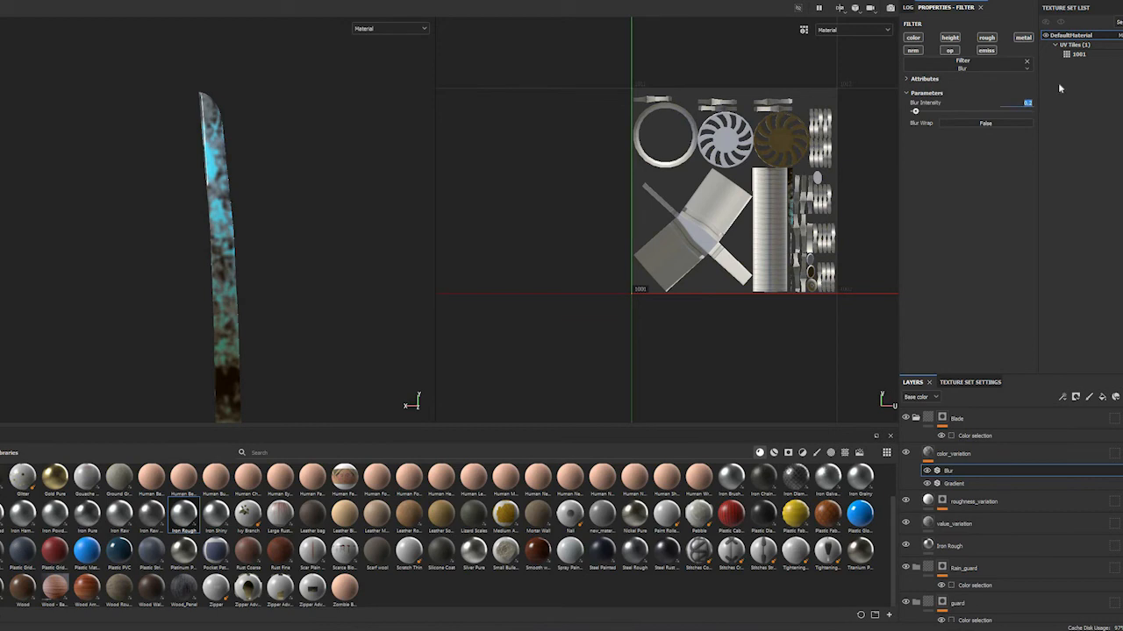
{"action": "type", "text": "0.1"}
{"action": "key", "text": "Return"}
{"action": "scroll", "coordinate": [228, 268], "scroll_direction": "down", "scroll_amount": 3}
{"action": "scroll", "coordinate": [247, 261], "scroll_direction": "up", "scroll_amount": 3}
{"action": "middle_click_drag", "start_coordinate": [246, 261], "coordinate": [239, 231], "text": "alt"}
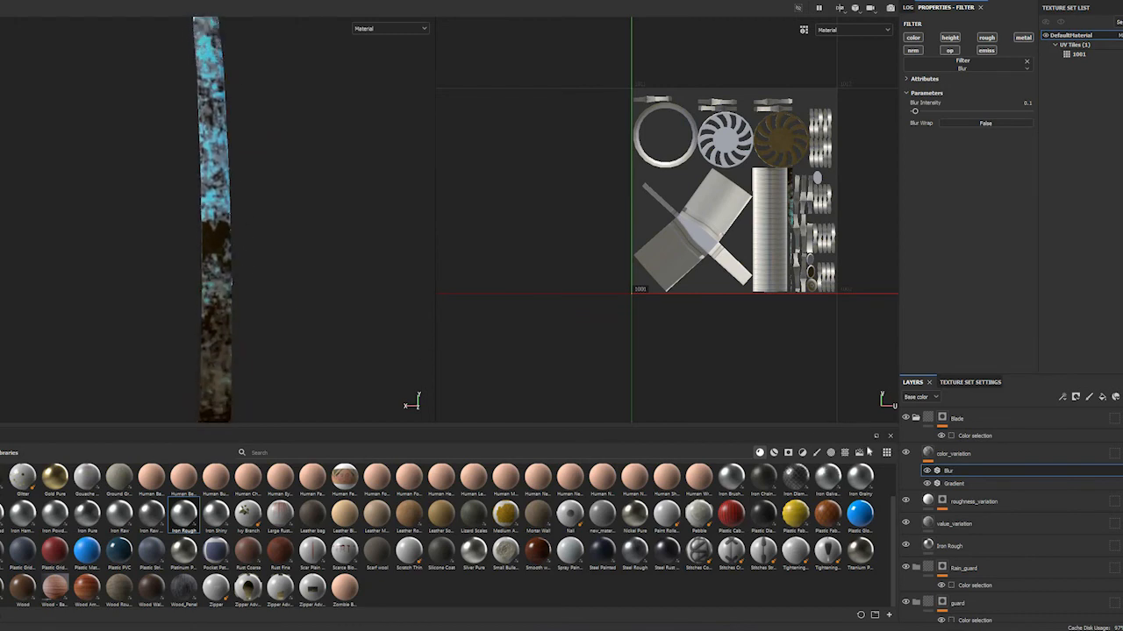
Change the color_variation layer's blending mode to Soft light and inspect the whole blade
{"action": "left_click", "coordinate": [1112, 454]}
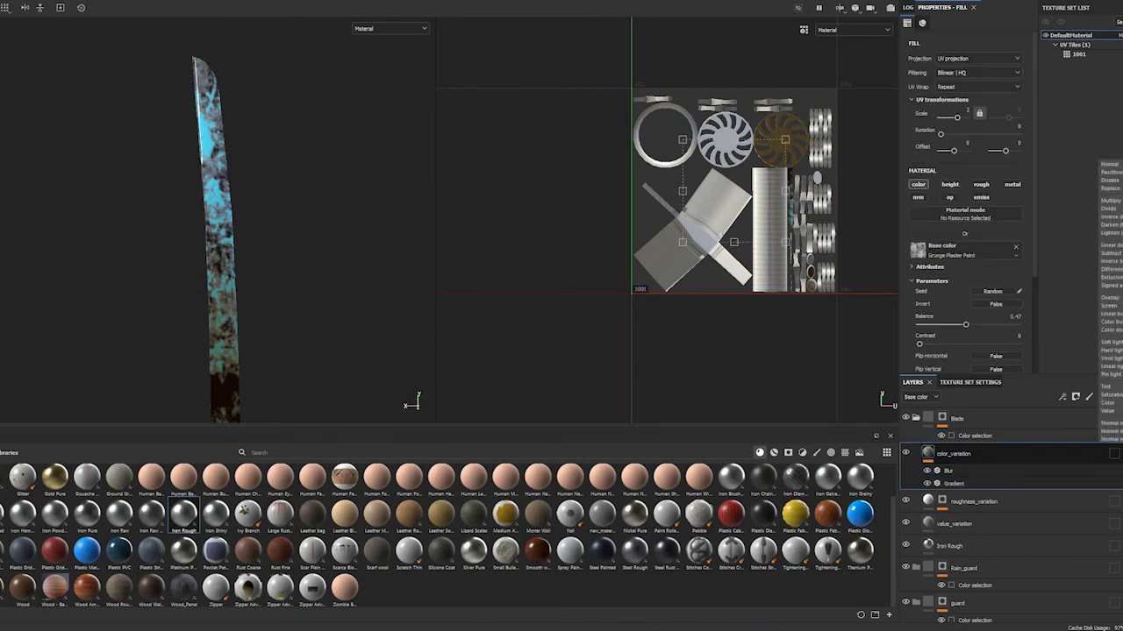
{"action": "left_click", "coordinate": [1113, 342]}
{"action": "mouse_move", "coordinate": [301, 250]}
{"action": "left_mouse_down", "text": "alt"}
{"action": "mouse_move", "coordinate": [235, 272]}
{"action": "mouse_move", "coordinate": [320, 266]}
{"action": "mouse_move", "coordinate": [299, 171]}
{"action": "mouse_move", "coordinate": [294, 235]}
{"action": "left_mouse_up", "text": "alt"}
{"action": "middle_click_drag", "start_coordinate": [294, 234], "coordinate": [310, 228], "text": "alt"}
{"action": "scroll", "coordinate": [309, 231], "scroll_direction": "up", "scroll_amount": 4}
{"action": "mouse_move", "coordinate": [308, 233]}
{"action": "right_mouse_down", "text": "alt"}
{"action": "mouse_move", "coordinate": [283, 210]}
{"action": "mouse_move", "coordinate": [290, 161]}
{"action": "mouse_move", "coordinate": [302, 254]}
{"action": "right_mouse_up", "text": "alt"}
{"action": "middle_click_drag", "start_coordinate": [303, 255], "coordinate": [315, 341], "text": "alt"}
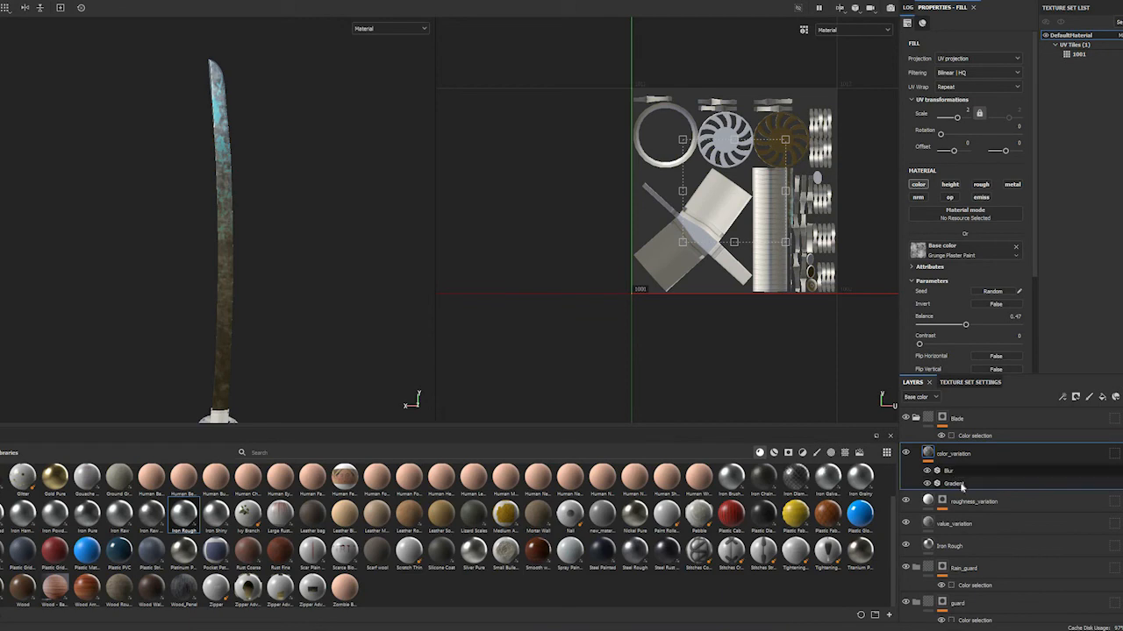
Set the Gradient filter's Color 1 to the dark teal 006168
{"action": "left_click", "coordinate": [962, 483]}
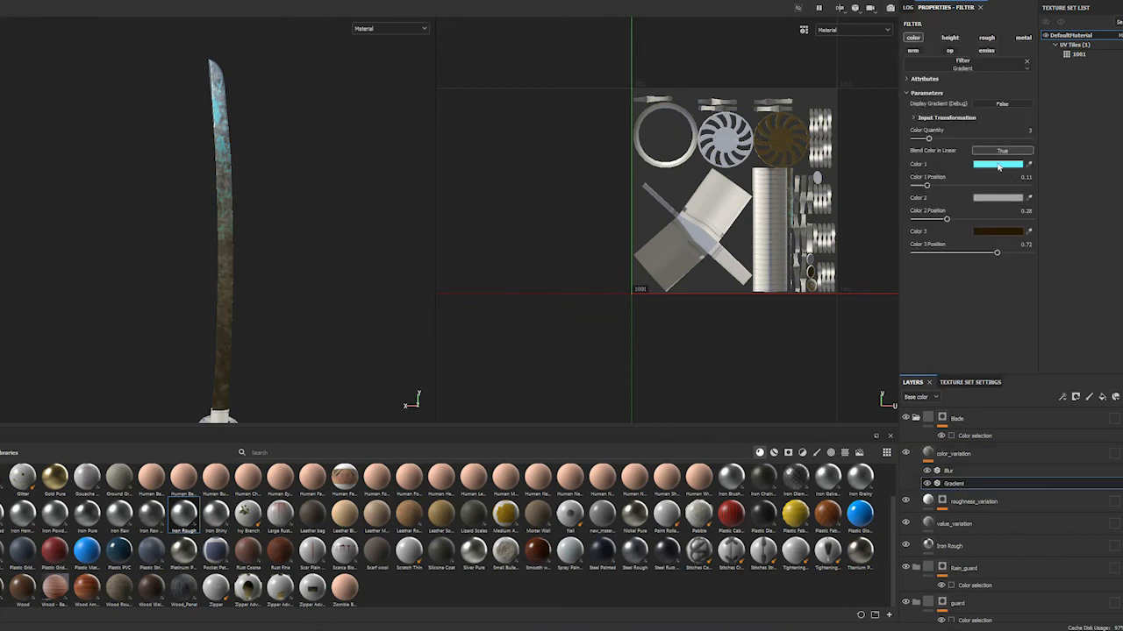
{"action": "left_click", "coordinate": [999, 165]}
{"action": "mouse_move", "coordinate": [1105, 233]}
{"action": "left_mouse_down"}
{"action": "mouse_move", "coordinate": [1100, 268]}
{"action": "mouse_move", "coordinate": [1112, 247]}
{"action": "left_mouse_up"}
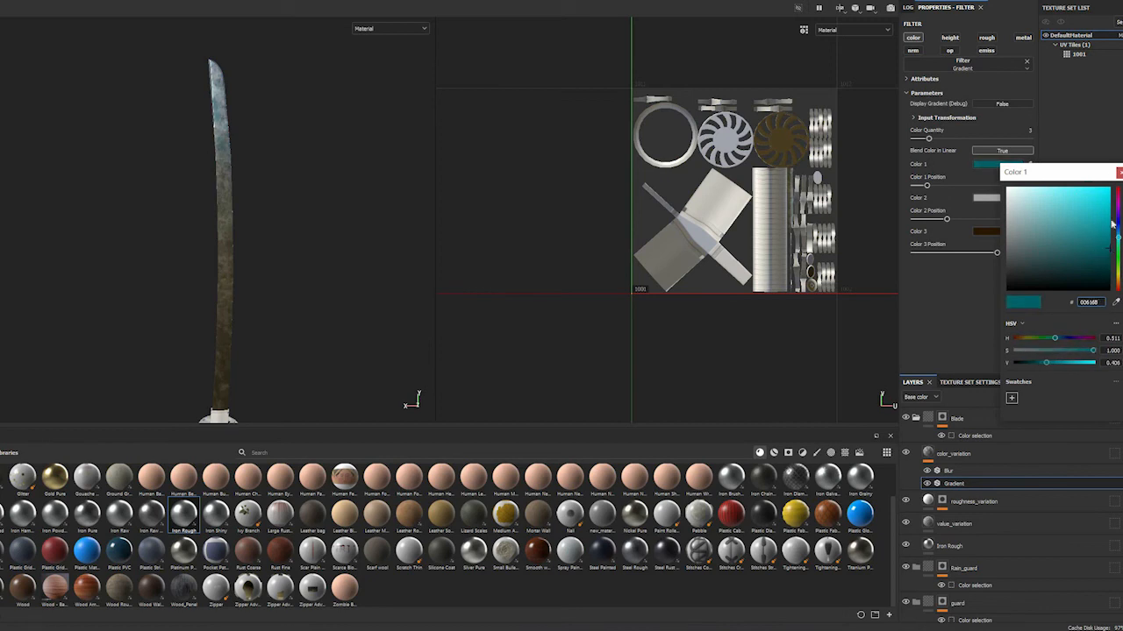
{"action": "left_click", "coordinate": [1119, 172]}
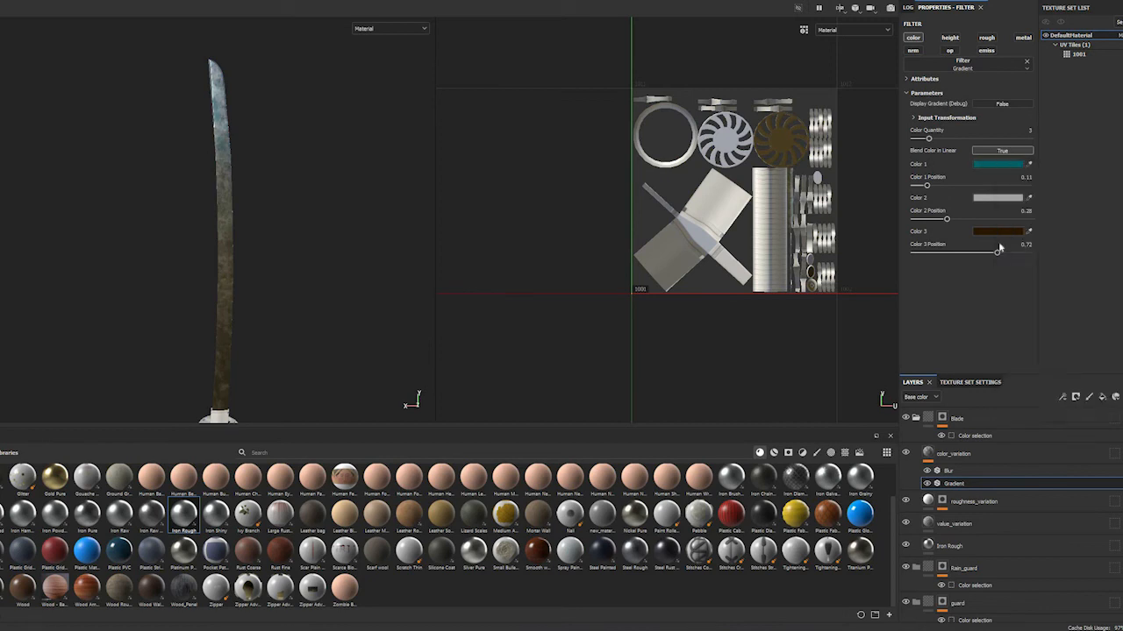
Compare the blade with and without the color_variation layer by toggling its visibility
{"action": "left_click", "coordinate": [974, 470]}
{"action": "left_click", "coordinate": [971, 455]}
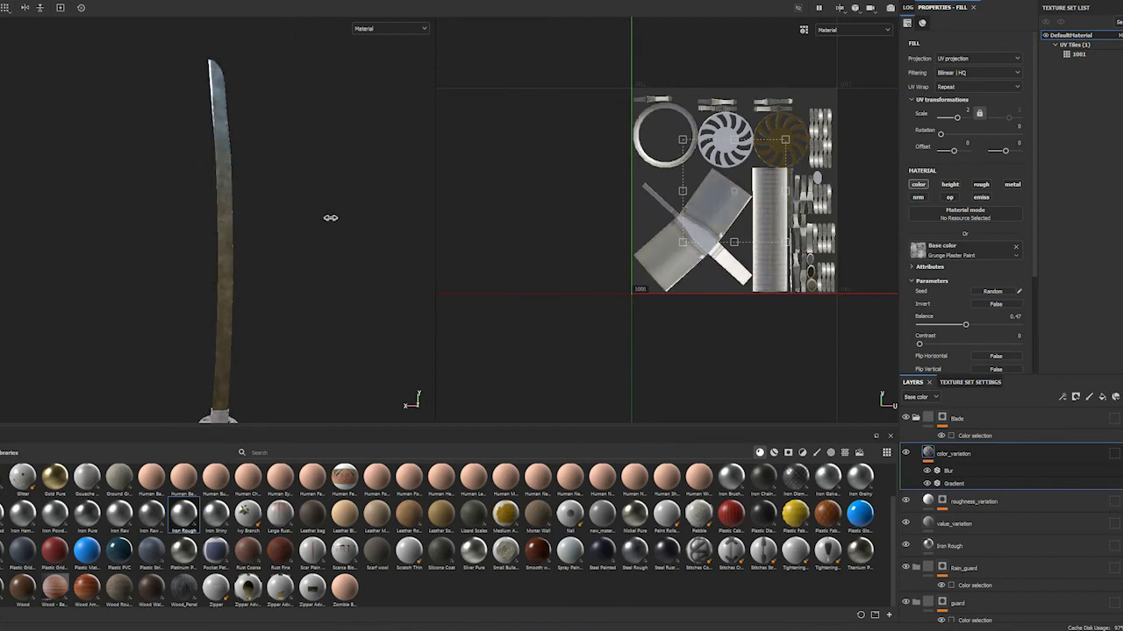
{"action": "left_click", "coordinate": [907, 454]}
{"action": "left_click", "coordinate": [908, 457]}
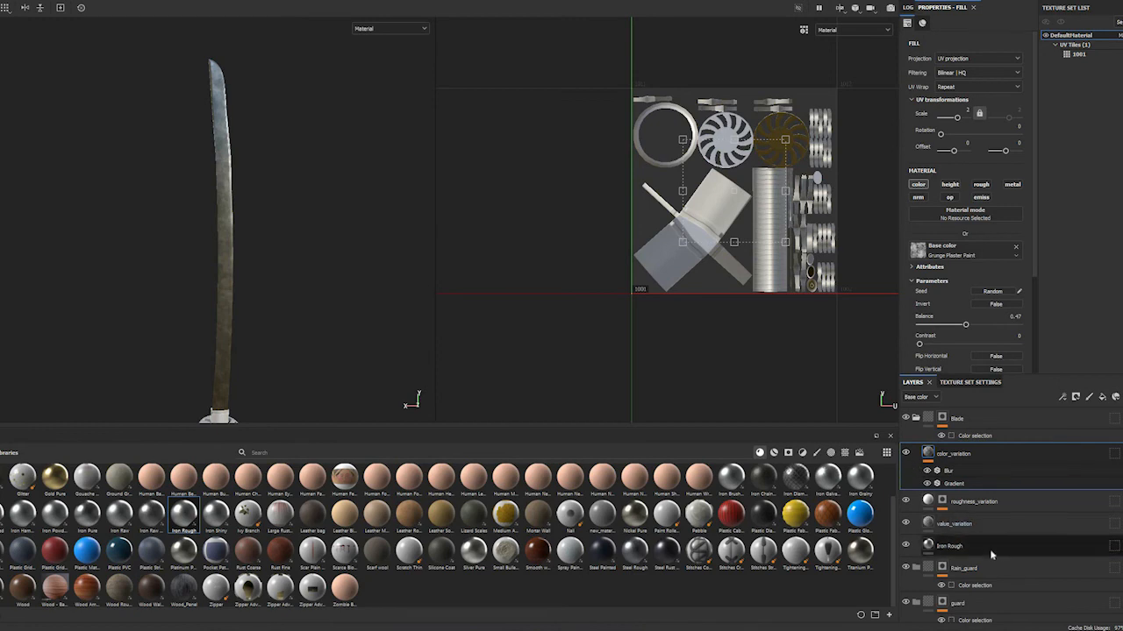
Select the Iron Rough base layer and hide the value_variation and color_variation layers
{"action": "left_click", "coordinate": [935, 551]}
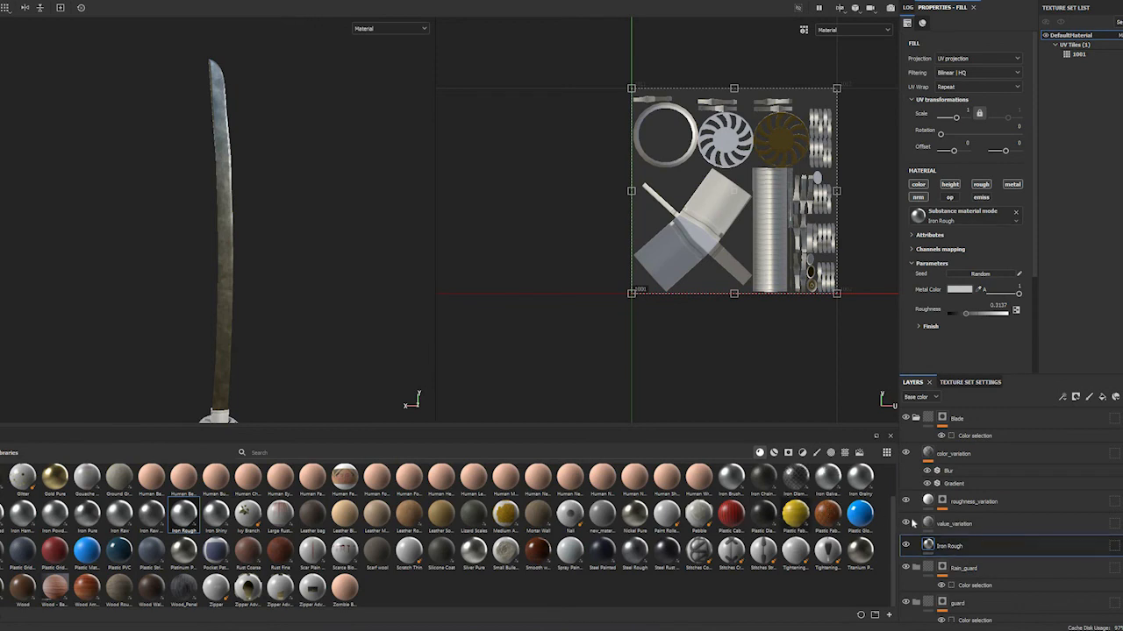
{"action": "left_click", "coordinate": [906, 524]}
{"action": "left_click", "coordinate": [905, 454]}
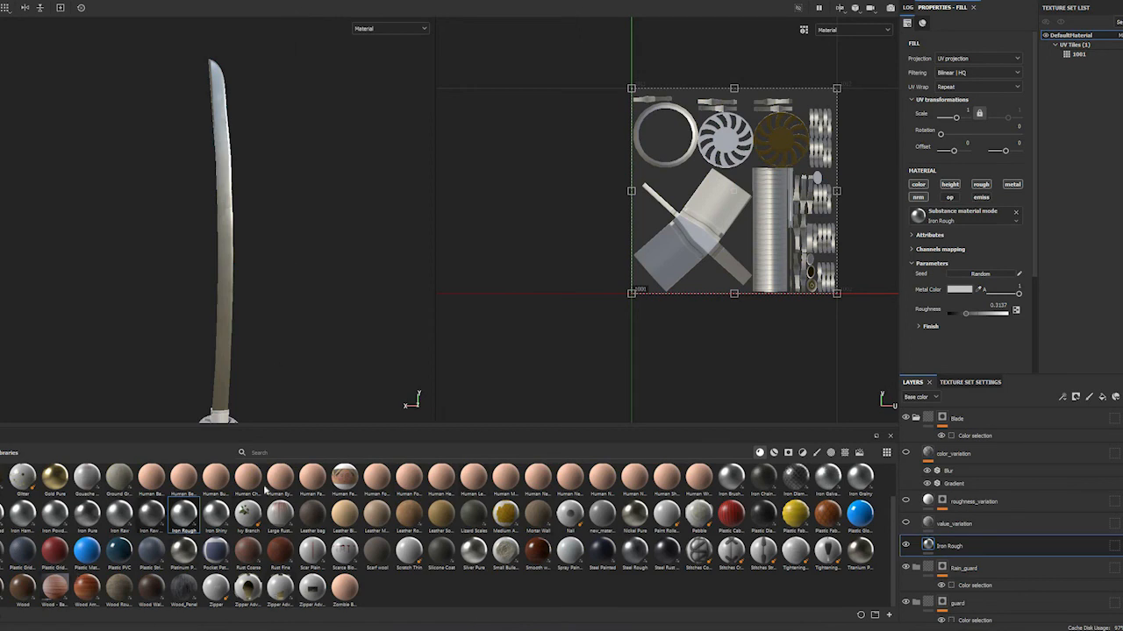
Try the Wood - Base material on the blade above the Iron Rough layer, and delete it again
{"action": "left_click_drag", "start_coordinate": [60, 594], "coordinate": [957, 542]}
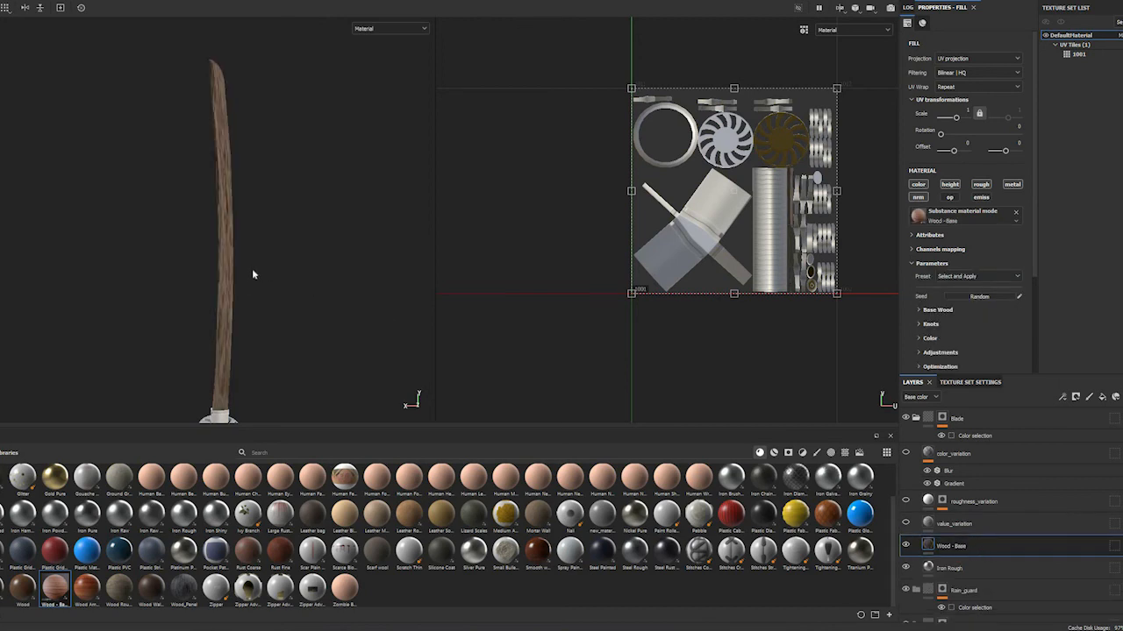
{"action": "mouse_move", "coordinate": [293, 278]}
{"action": "left_mouse_down", "text": "alt"}
{"action": "mouse_move", "coordinate": [346, 289]}
{"action": "mouse_move", "coordinate": [260, 283]}
{"action": "mouse_move", "coordinate": [290, 290]}
{"action": "left_mouse_up", "text": "alt"}
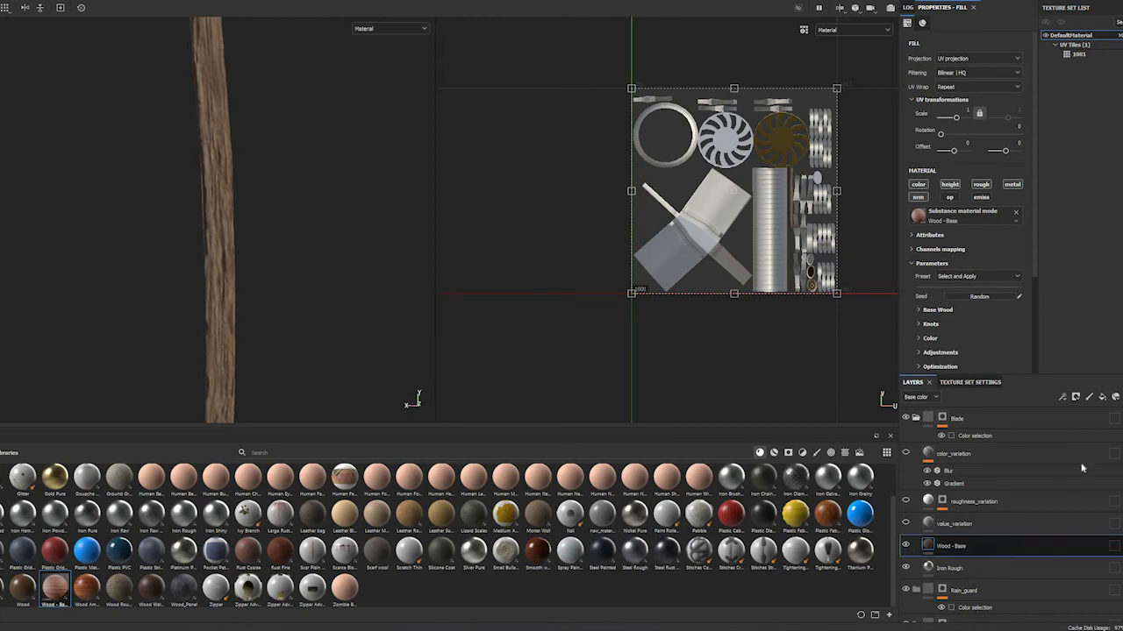
{"action": "key", "text": "Delete"}
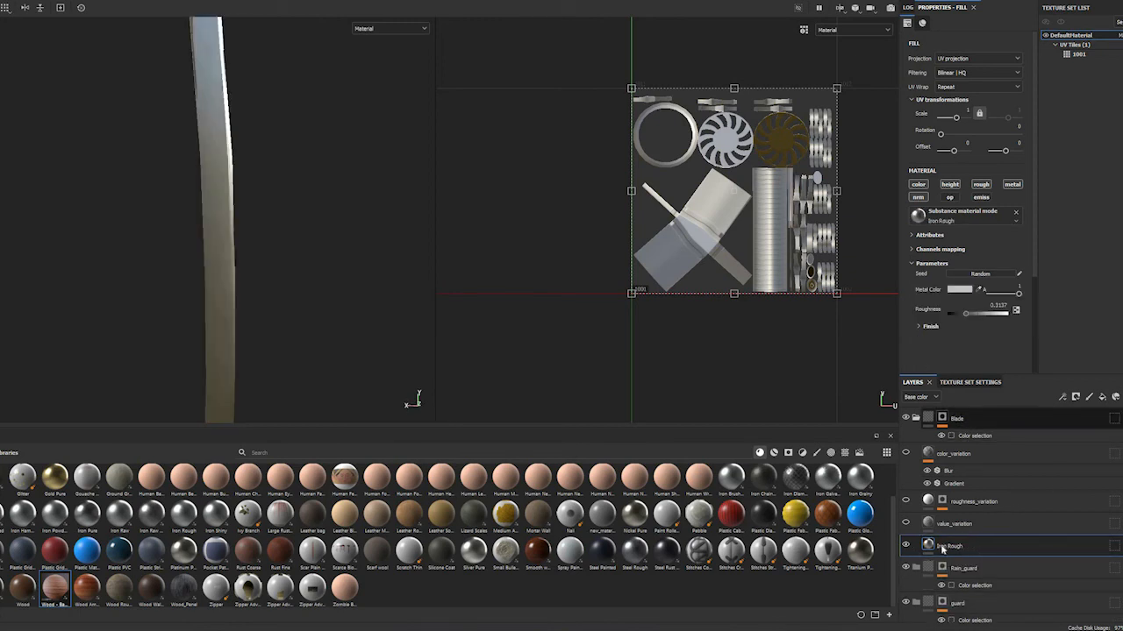
Examine the blade's bare Iron Rough material from several angles and distances
{"action": "left_click_drag", "start_coordinate": [291, 262], "coordinate": [329, 234], "text": "alt"}
{"action": "right_click_drag", "start_coordinate": [306, 236], "coordinate": [321, 293], "text": "shift"}
{"action": "left_click_drag", "start_coordinate": [264, 320], "coordinate": [280, 178], "text": "alt"}
{"action": "left_click_drag", "start_coordinate": [279, 233], "coordinate": [280, 372], "text": "alt"}
{"action": "left_click_drag", "start_coordinate": [231, 342], "coordinate": [198, 318], "text": "alt"}
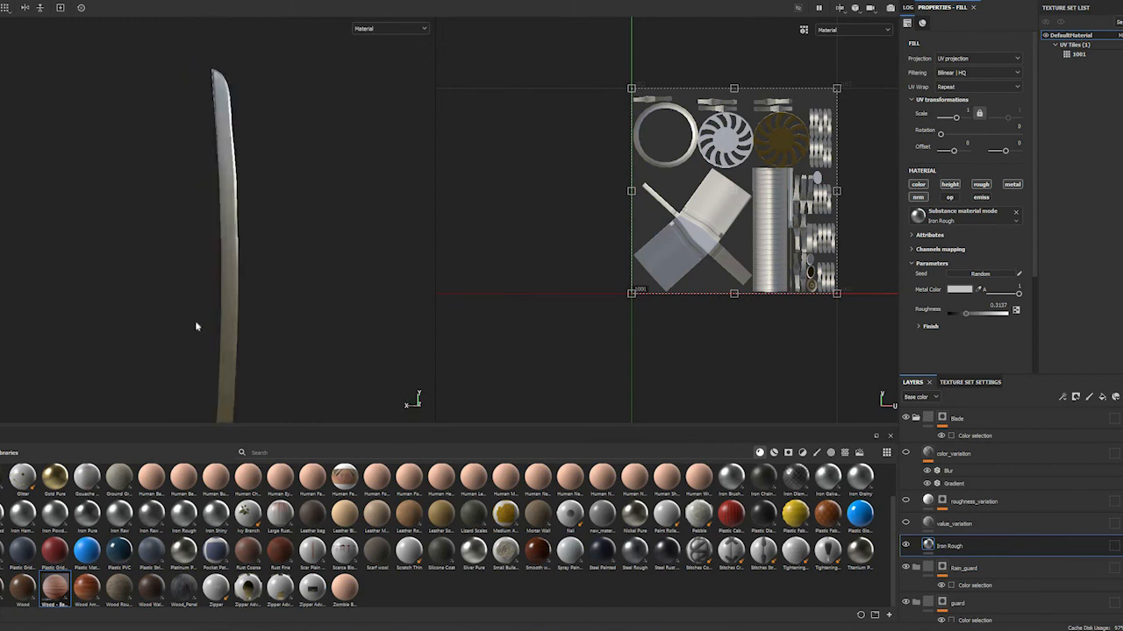
{"action": "left_click_drag", "start_coordinate": [260, 288], "coordinate": [237, 293], "text": "alt"}
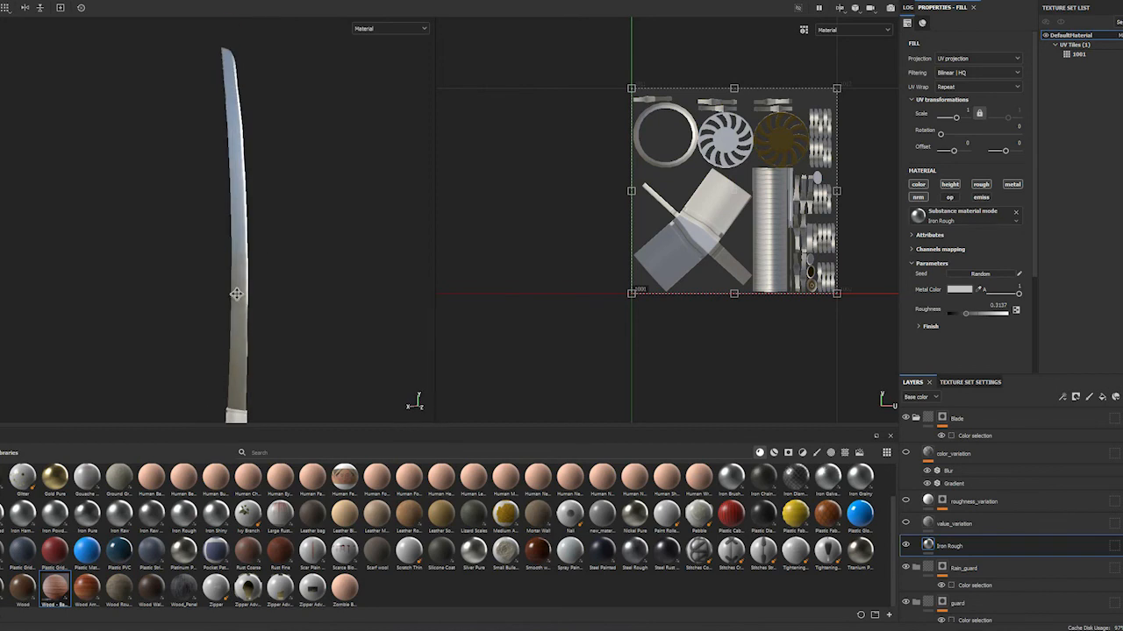
{"action": "middle_click_drag", "start_coordinate": [238, 293], "coordinate": [219, 326], "text": "alt"}
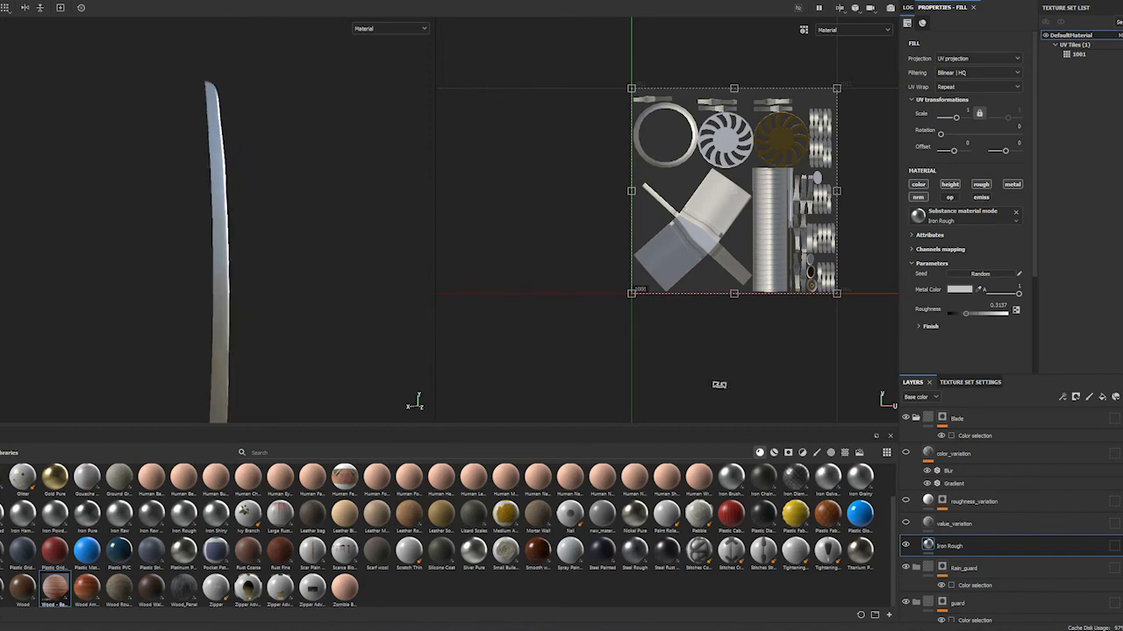
Show the value_variation, roughness_variation and color_variation layers again and inspect their combined effect on the blade
{"action": "left_click", "coordinate": [906, 524]}
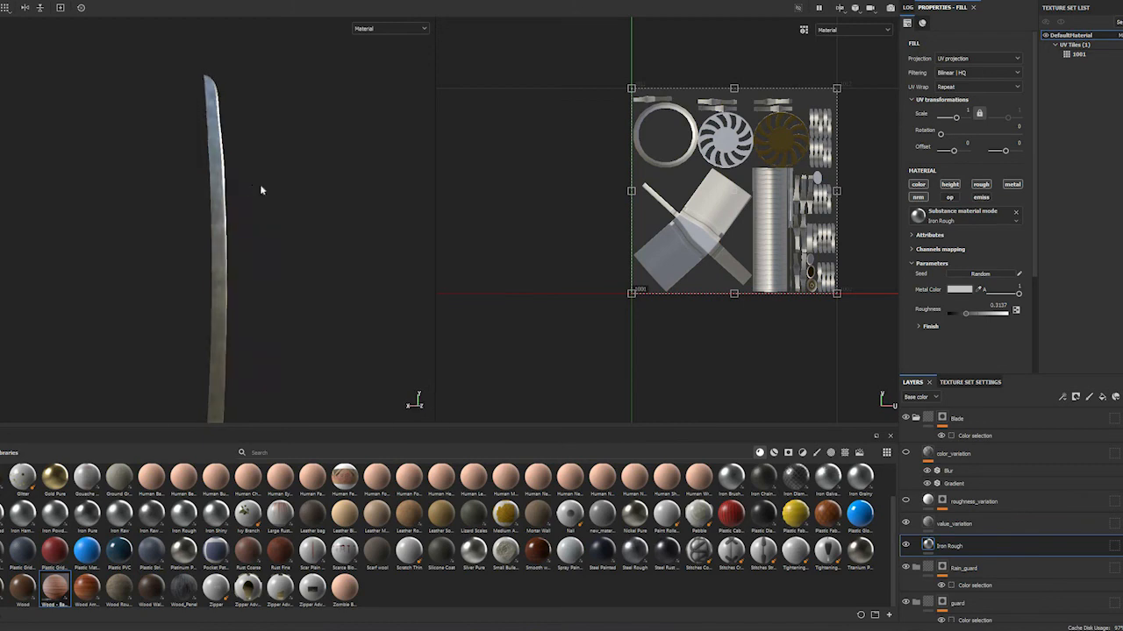
{"action": "left_click", "coordinate": [906, 502]}
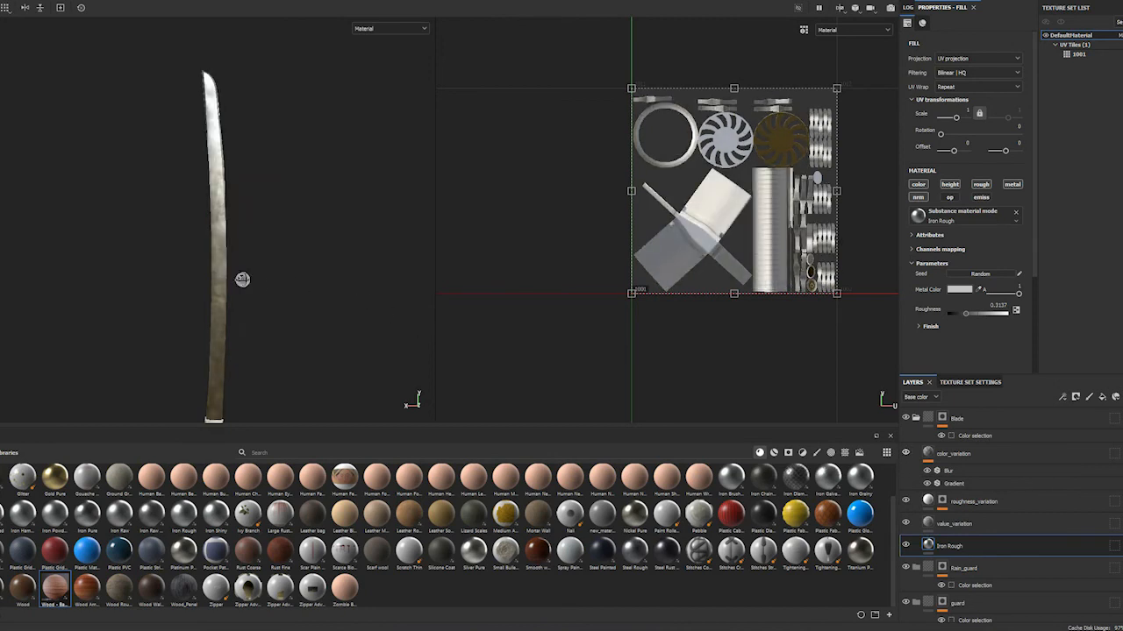
{"action": "left_click_drag", "start_coordinate": [250, 245], "coordinate": [157, 253], "text": "alt"}
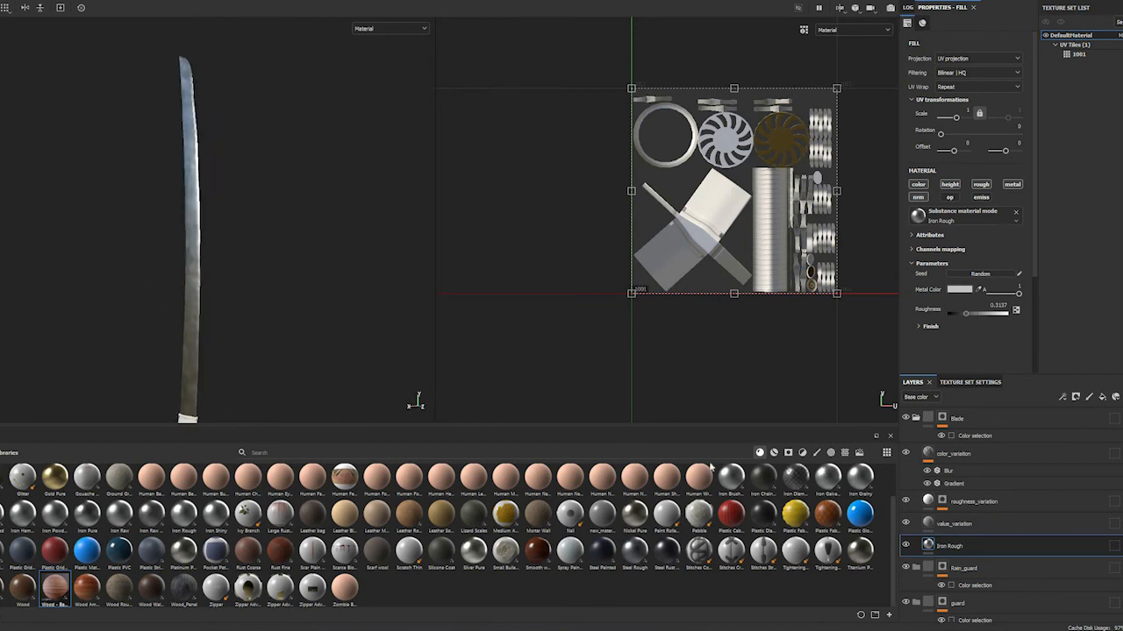
{"action": "left_click_drag", "start_coordinate": [269, 300], "coordinate": [211, 294], "text": "alt"}
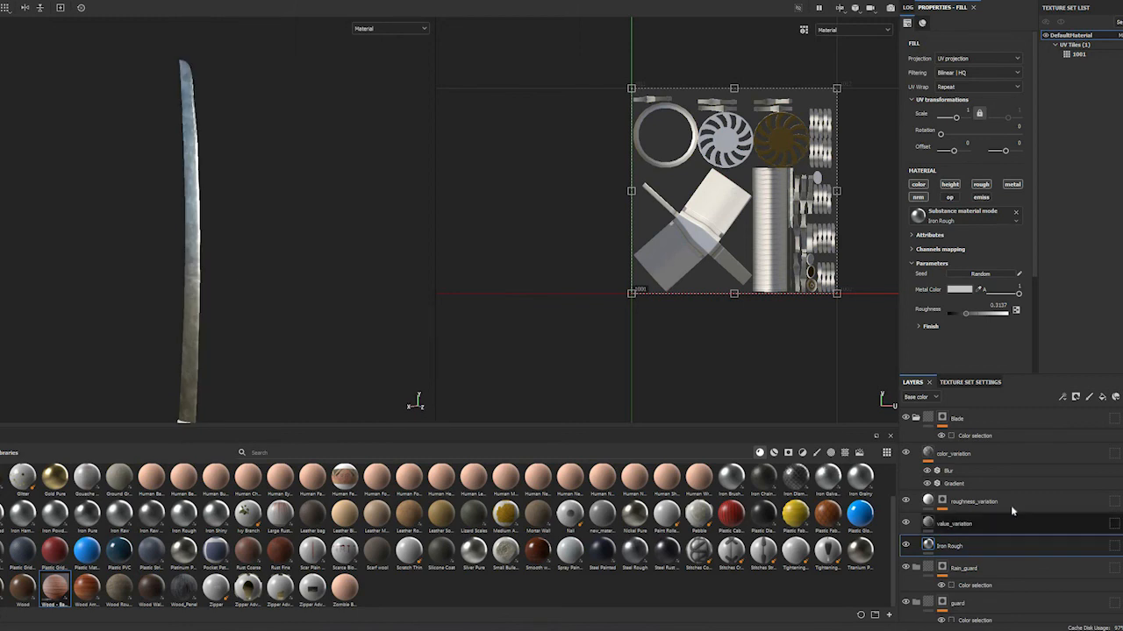
Add a fill layer above color_variation, keep only its color and roughness channels, and name it Dirt
{"action": "left_click", "coordinate": [1002, 450]}
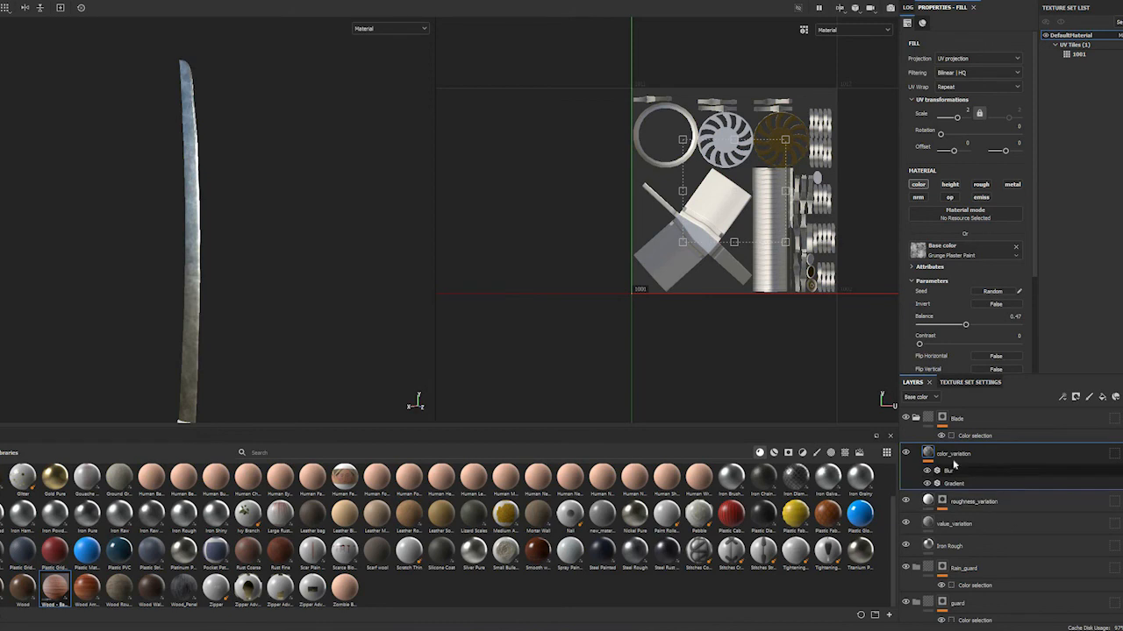
{"action": "left_click", "coordinate": [1102, 398]}
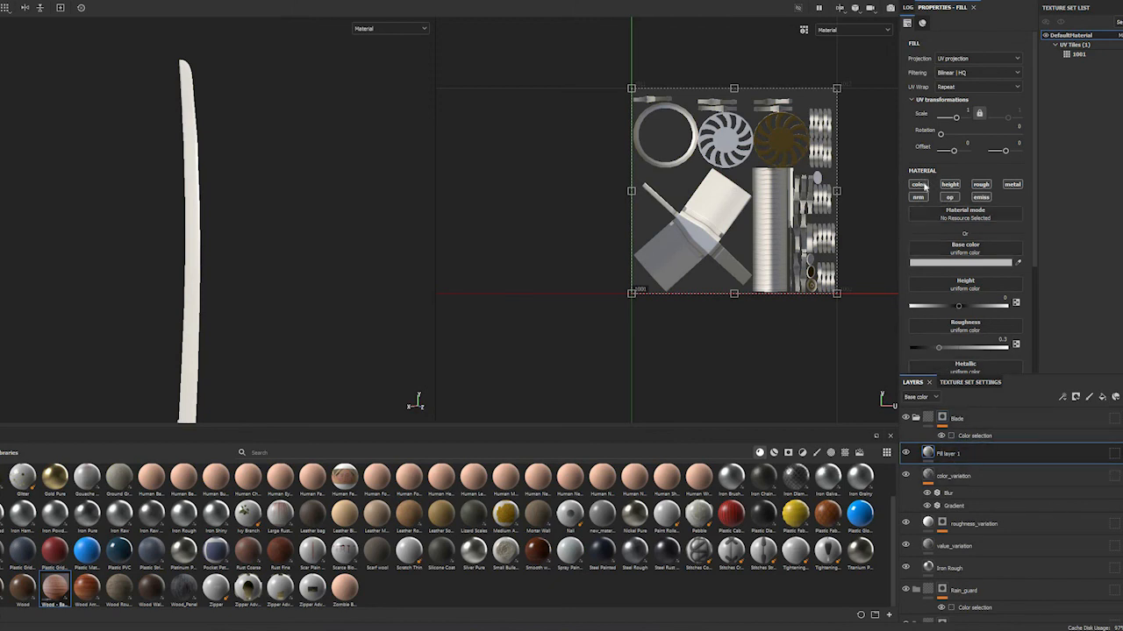
{"action": "left_click", "coordinate": [989, 185]}
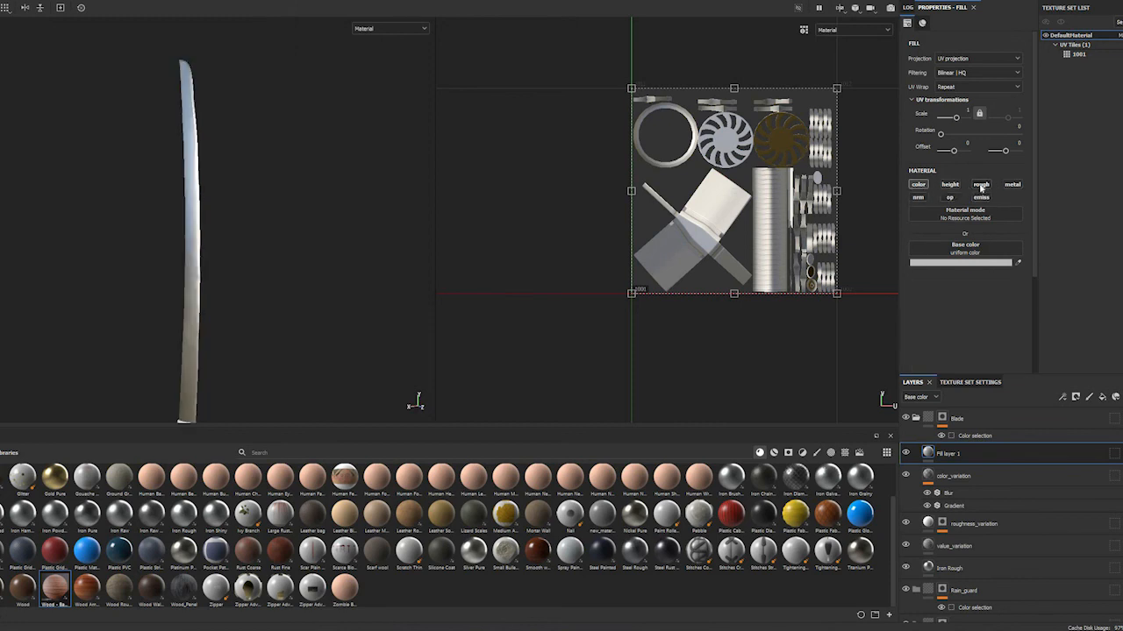
{"action": "left_click", "coordinate": [981, 184]}
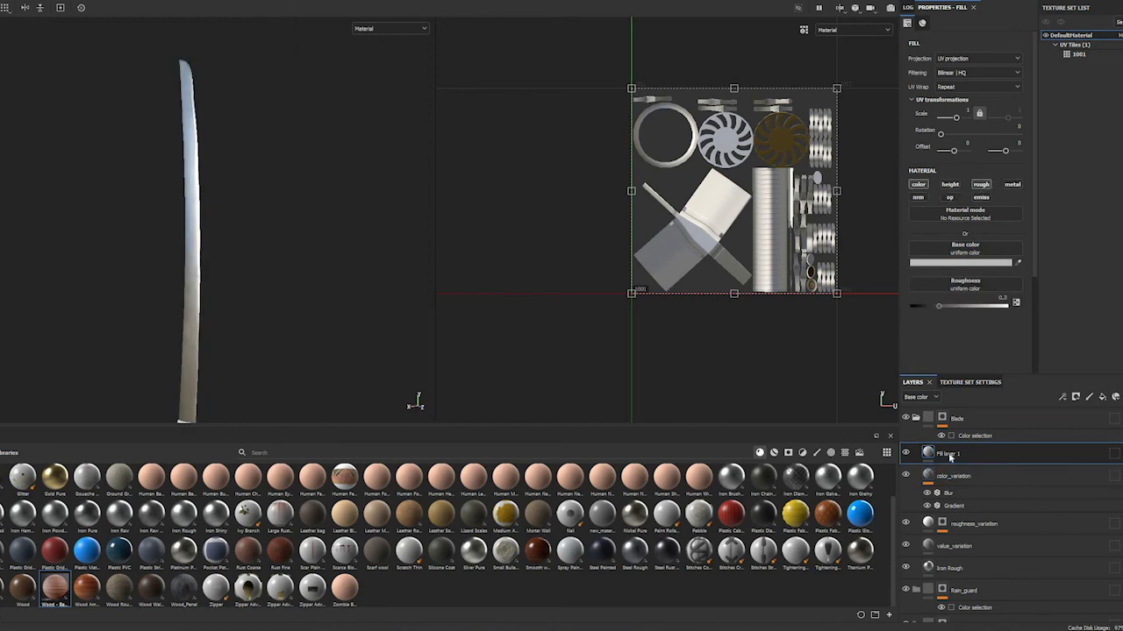
{"action": "double_click", "coordinate": [947, 454]}
{"action": "type", "text": "Dirt"}
{"action": "key", "text": "Return"}
Set the Dirt layer's base color to a very dark brown and its roughness to about 0.74
{"action": "left_click_drag", "start_coordinate": [1082, 386], "coordinate": [1082, 379]}
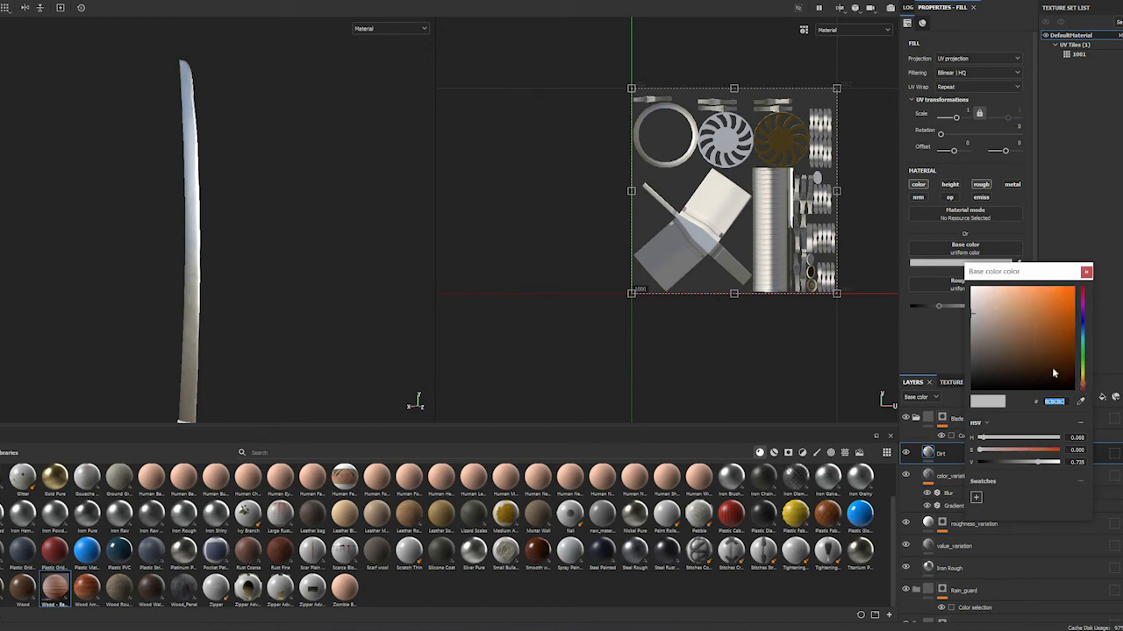
{"action": "left_click", "coordinate": [1074, 372]}
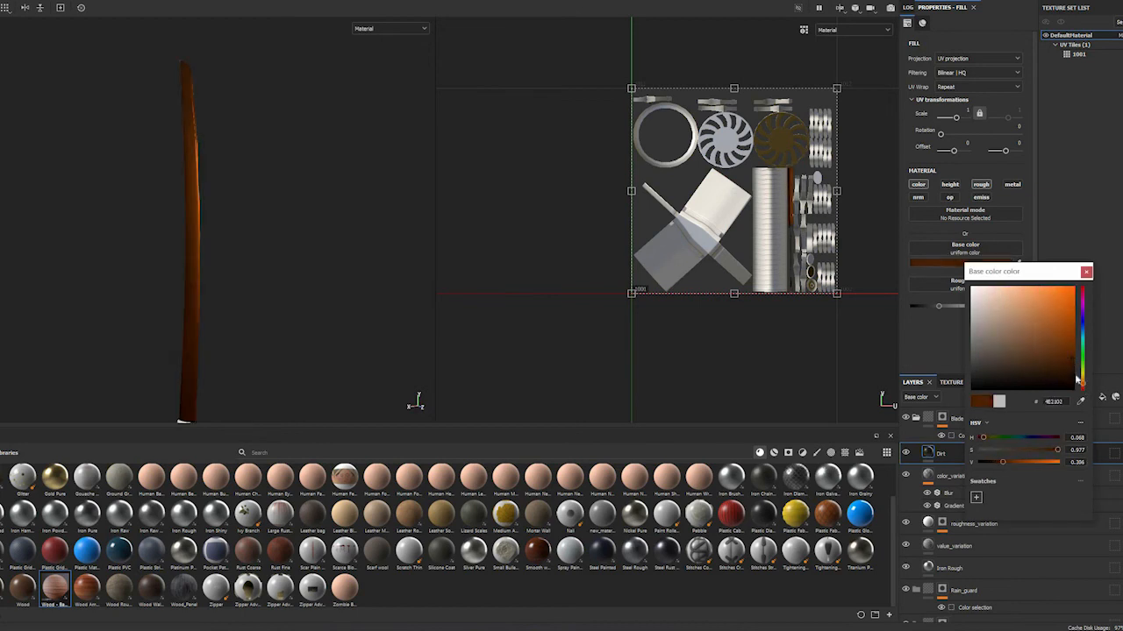
{"action": "left_click", "coordinate": [902, 280]}
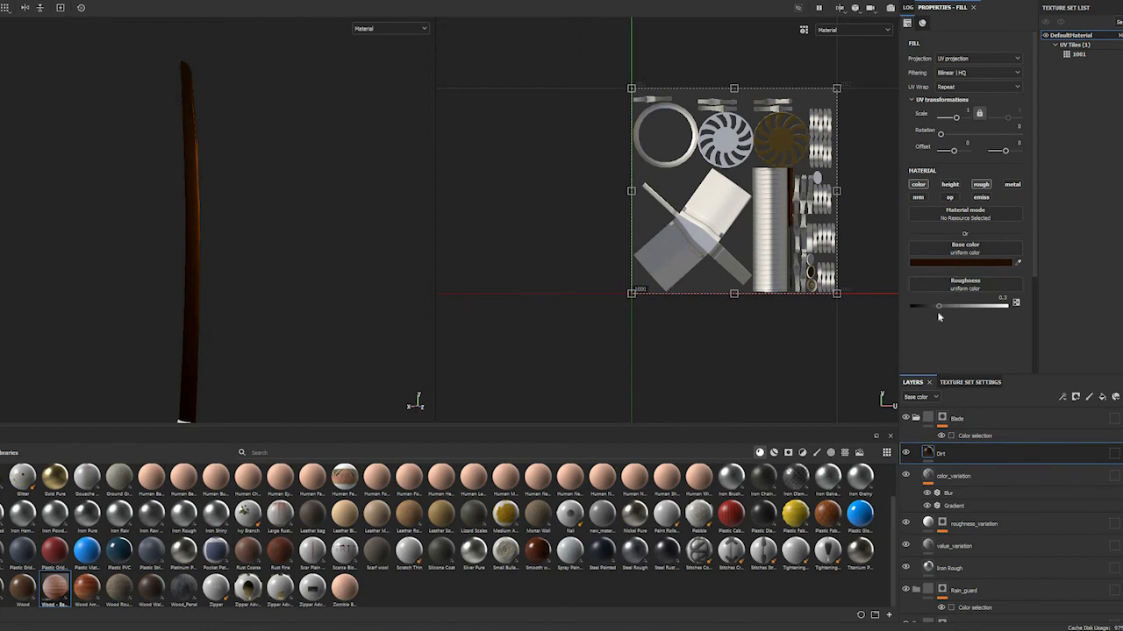
{"action": "left_click_drag", "start_coordinate": [973, 310], "coordinate": [987, 310]}
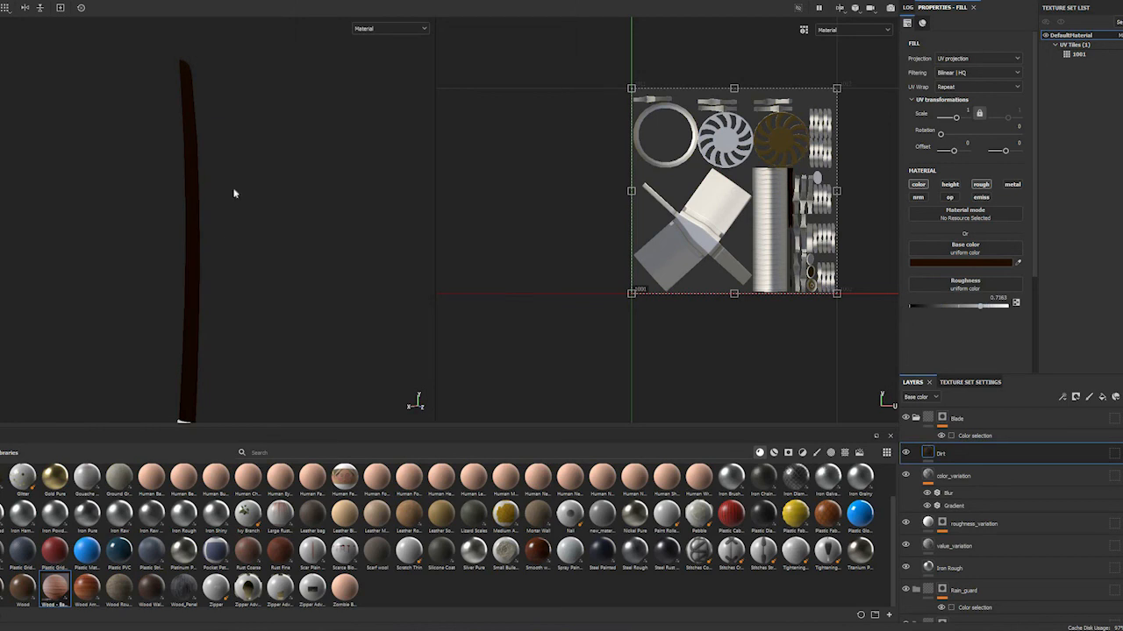
Inspect the dirt color on the blade and add a black mask to the Dirt layer
{"action": "left_click_drag", "start_coordinate": [301, 230], "coordinate": [258, 253], "text": "alt"}
{"action": "left_click_drag", "start_coordinate": [248, 293], "coordinate": [206, 269], "text": "alt"}
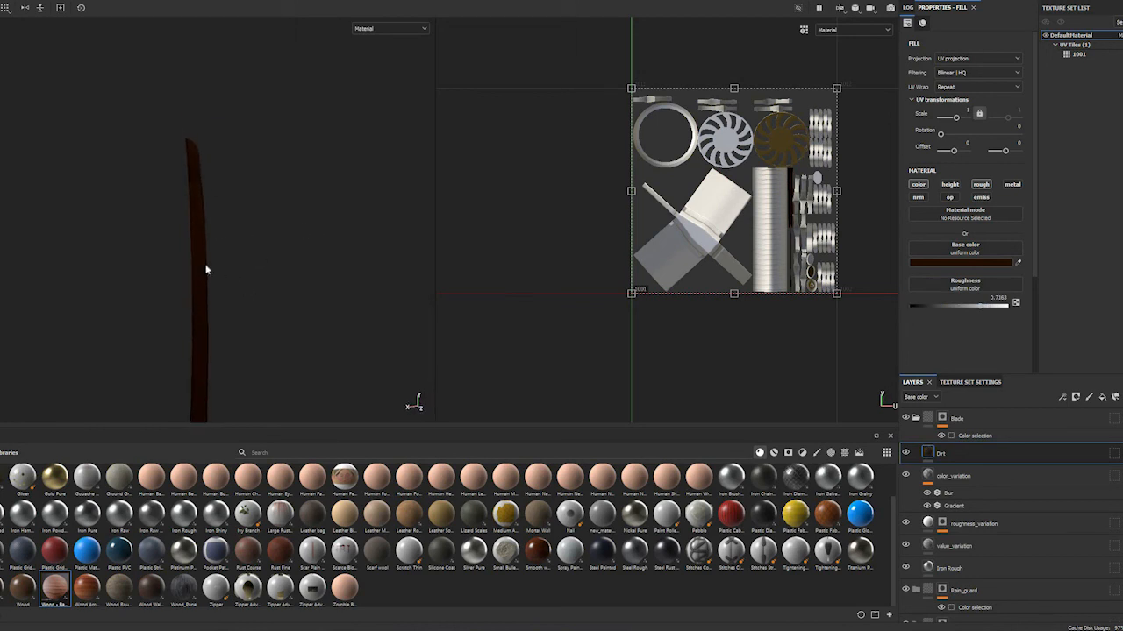
{"action": "left_click_drag", "start_coordinate": [207, 269], "coordinate": [241, 228], "text": "alt"}
{"action": "scroll", "coordinate": [246, 249], "scroll_direction": "up", "scroll_amount": 3}
{"action": "scroll", "coordinate": [246, 250], "scroll_direction": "down", "scroll_amount": 5}
{"action": "left_click_drag", "start_coordinate": [284, 314], "coordinate": [394, 313], "text": "alt"}
{"action": "right_click", "coordinate": [948, 452]}
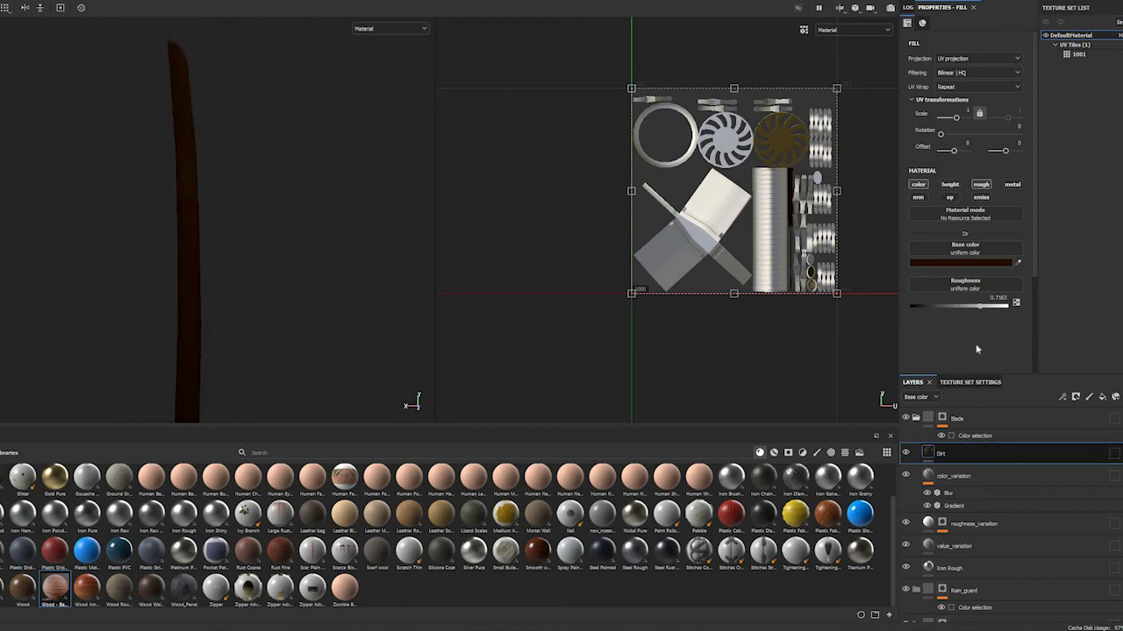
{"action": "left_click", "coordinate": [1001, 7]}
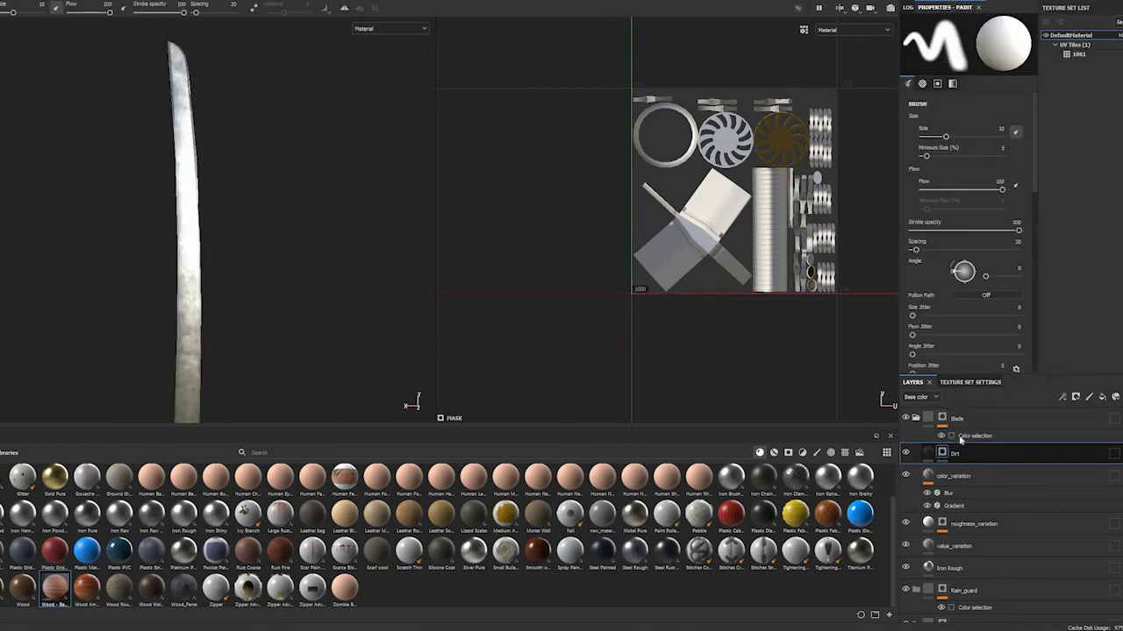
Add a generator to the Dirt layer's mask and review the texture set's baked mesh maps
{"action": "right_click", "coordinate": [955, 453]}
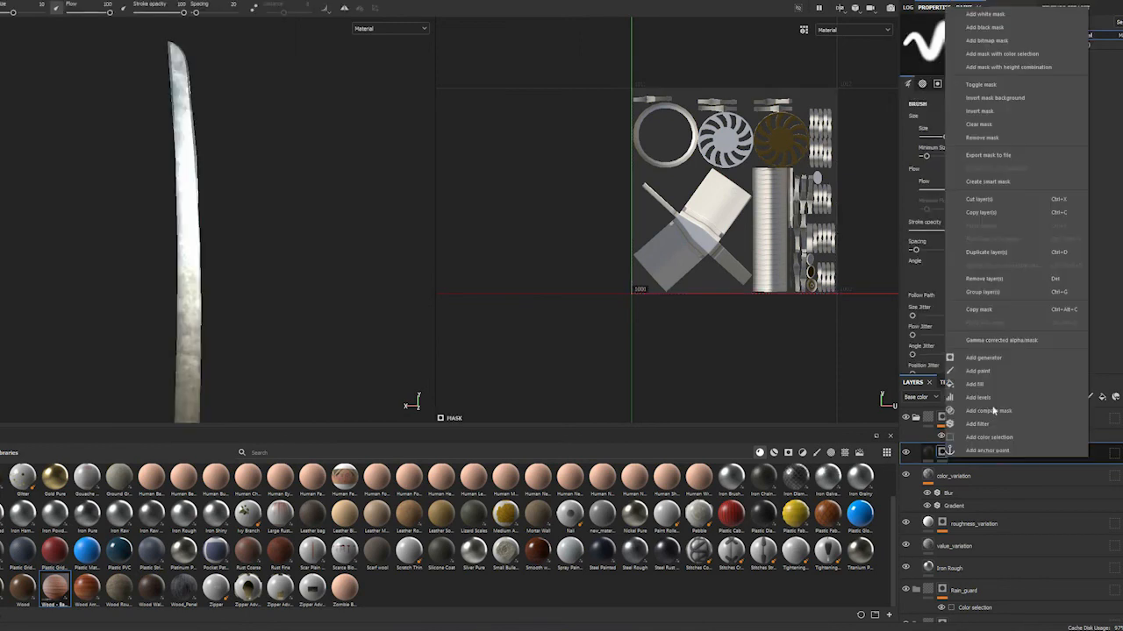
{"action": "left_click", "coordinate": [990, 358]}
{"action": "left_click", "coordinate": [990, 41]}
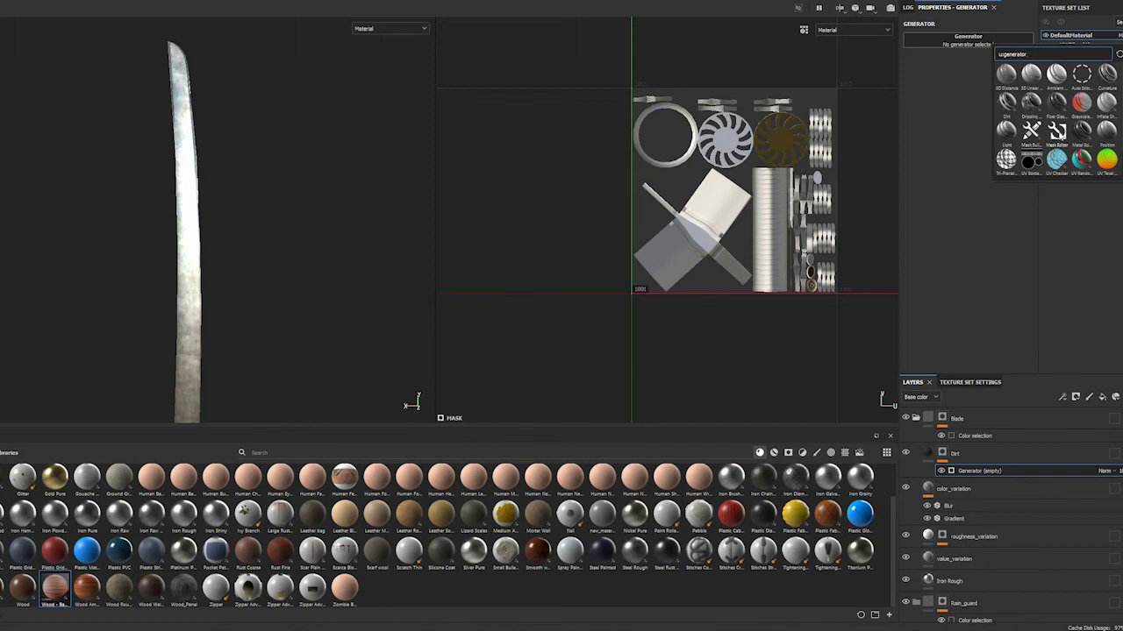
{"action": "mouse_move", "coordinate": [1057, 130]}
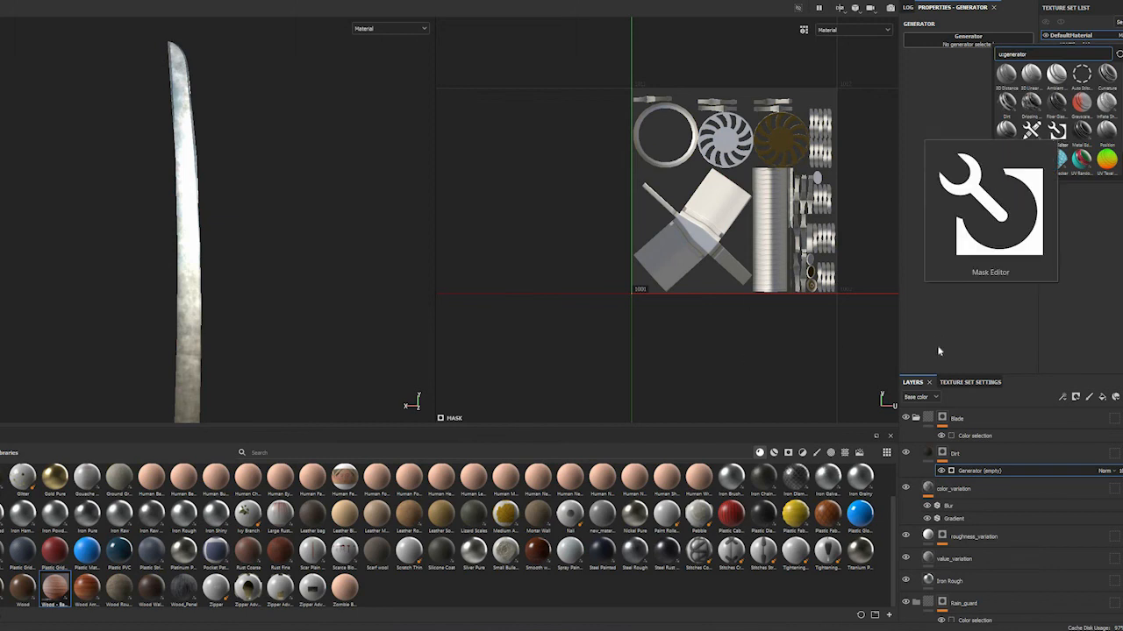
{"action": "left_click", "coordinate": [957, 383]}
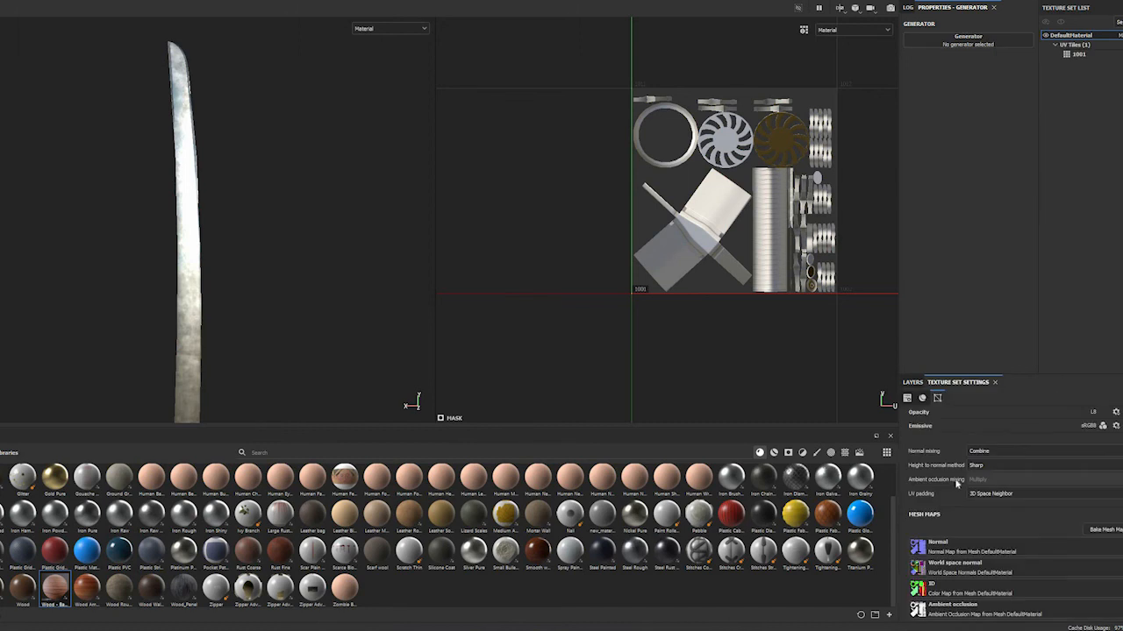
{"action": "scroll", "coordinate": [973, 526], "scroll_direction": "down", "scroll_amount": 3}
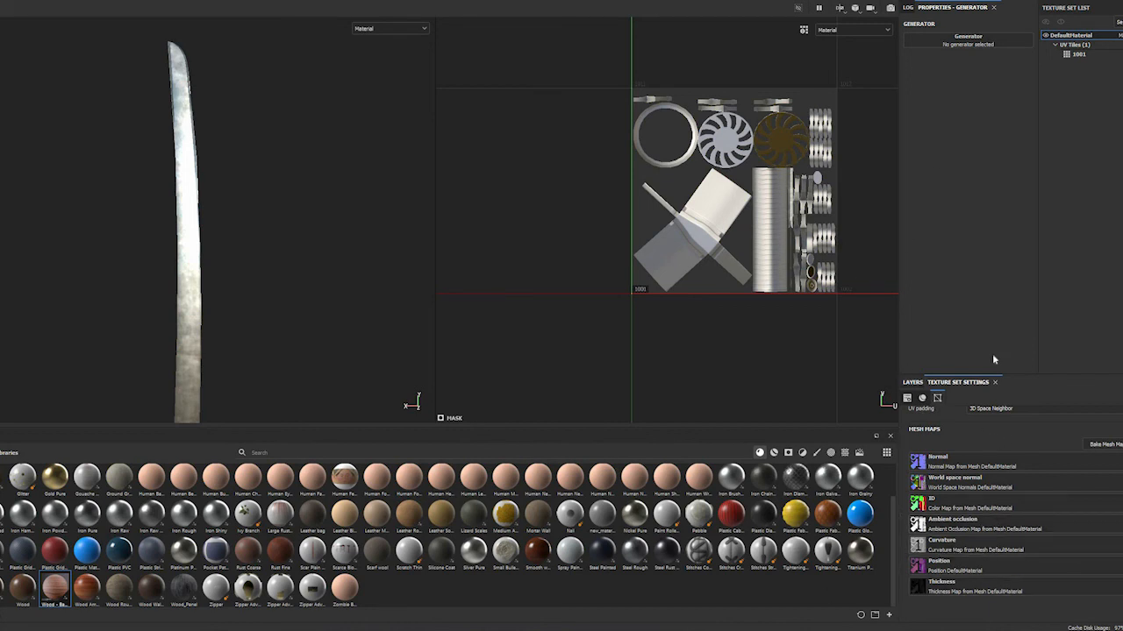
Assign the Dirt generator to the mask, set its Dirt Level to 0.84, and inspect the blade
{"action": "left_click", "coordinate": [968, 39]}
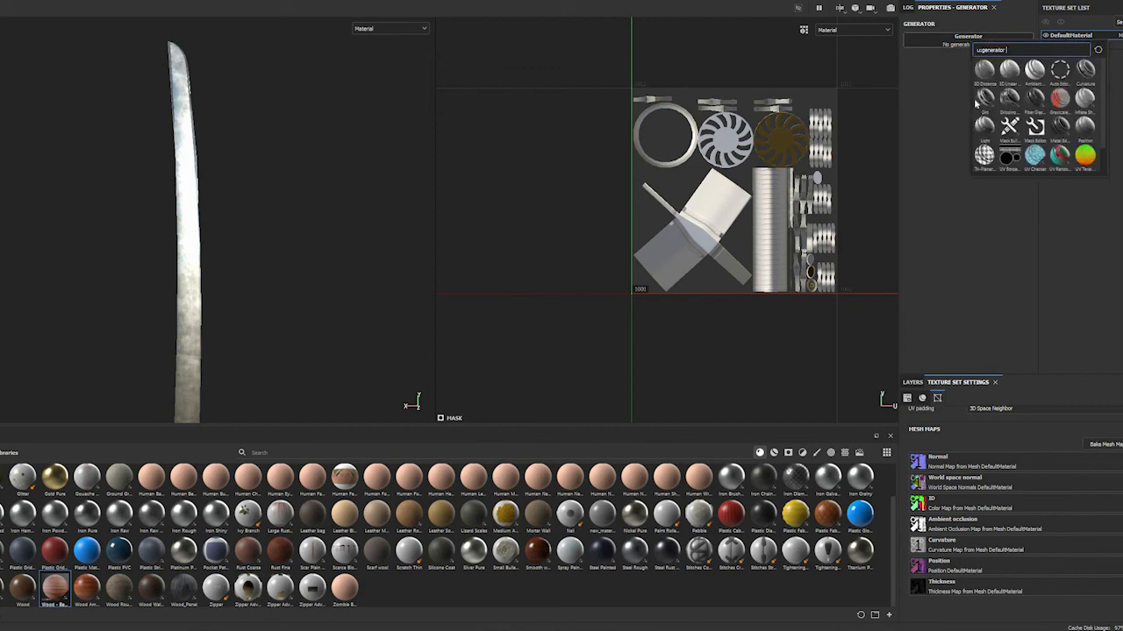
{"action": "left_click", "coordinate": [980, 98]}
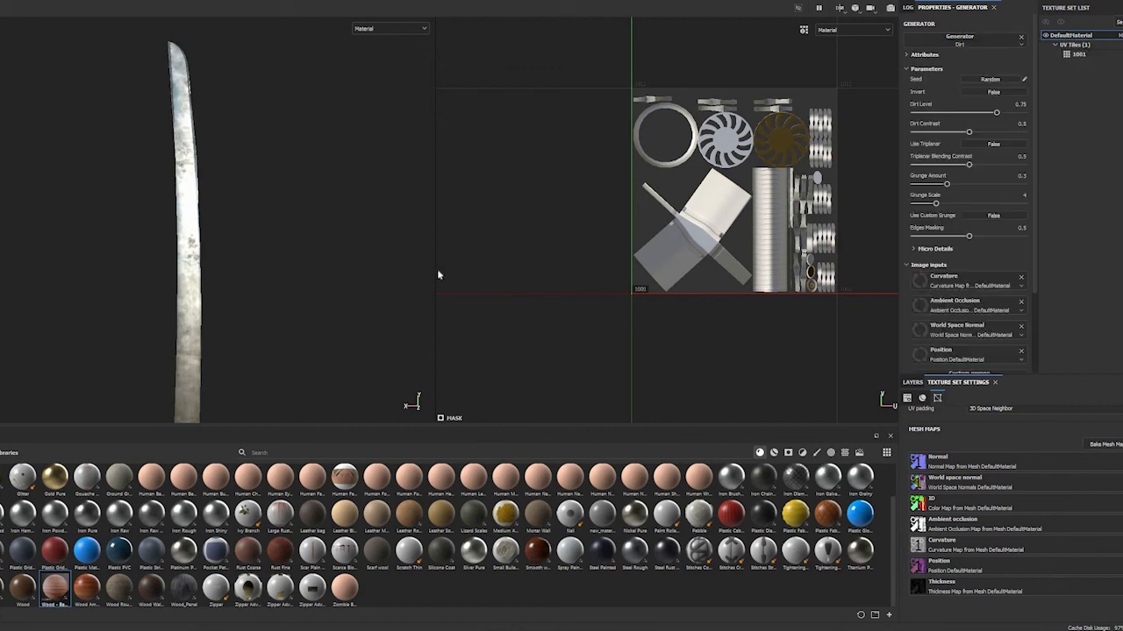
{"action": "left_click", "coordinate": [915, 383]}
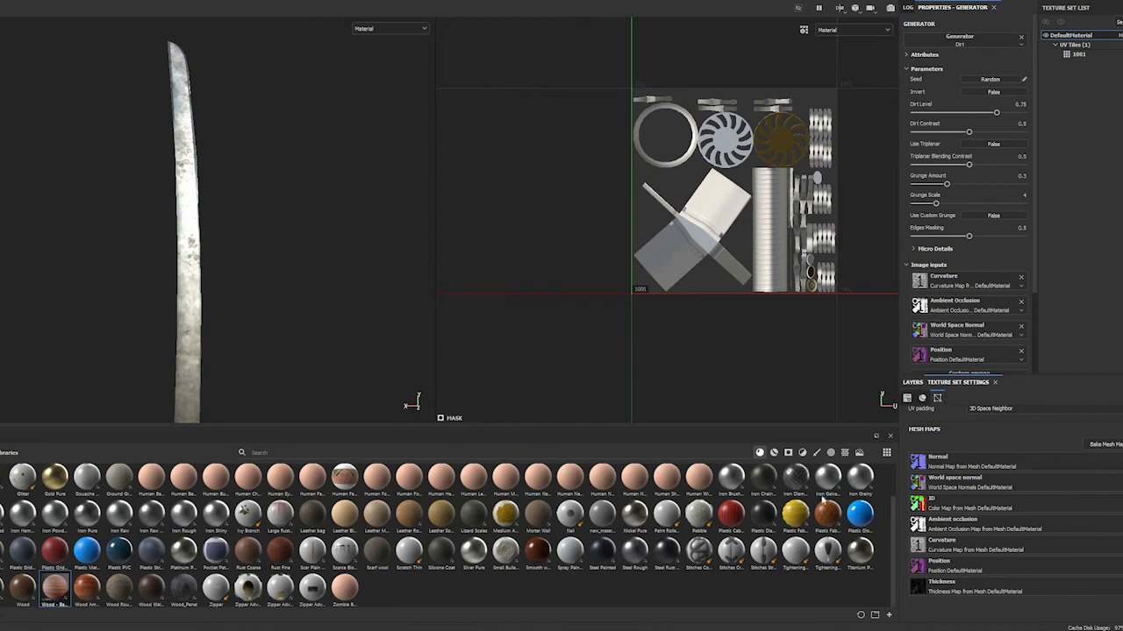
{"action": "mouse_move", "coordinate": [247, 265]}
{"action": "left_mouse_down", "text": "alt"}
{"action": "mouse_move", "coordinate": [288, 248]}
{"action": "mouse_move", "coordinate": [246, 286]}
{"action": "mouse_move", "coordinate": [229, 252]}
{"action": "mouse_move", "coordinate": [242, 251]}
{"action": "left_mouse_up", "text": "alt"}
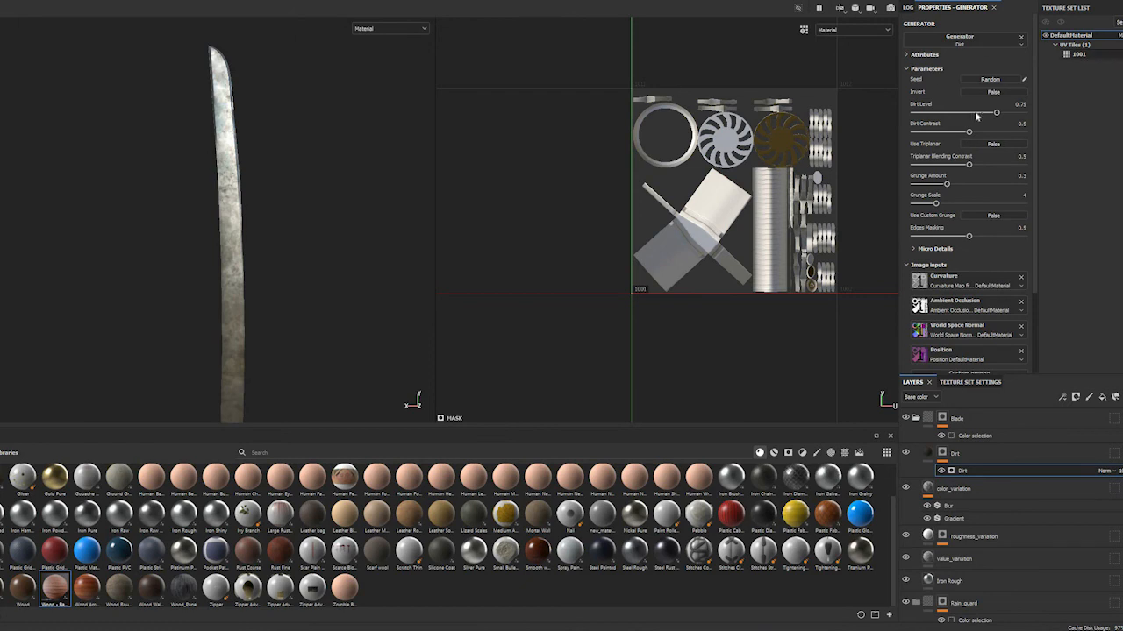
{"action": "left_click_drag", "start_coordinate": [996, 112], "coordinate": [1006, 113]}
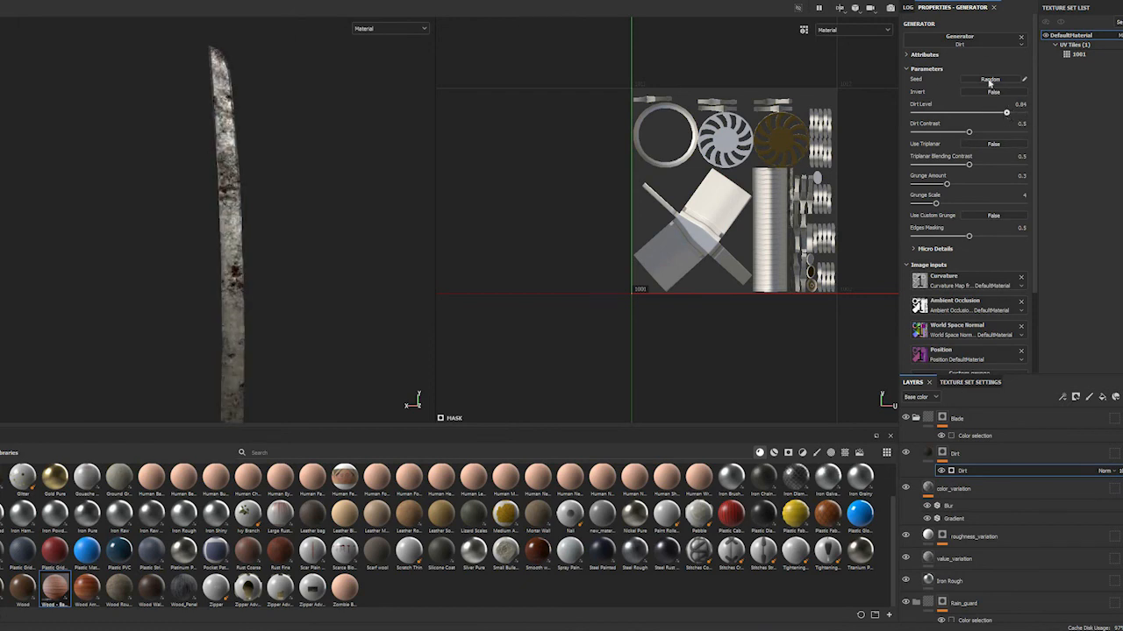
{"action": "left_click_drag", "start_coordinate": [416, 271], "coordinate": [298, 344], "text": "alt"}
{"action": "middle_click_drag", "start_coordinate": [141, 351], "coordinate": [147, 267], "text": "alt"}
{"action": "left_click_drag", "start_coordinate": [147, 268], "coordinate": [211, 394], "text": "alt"}
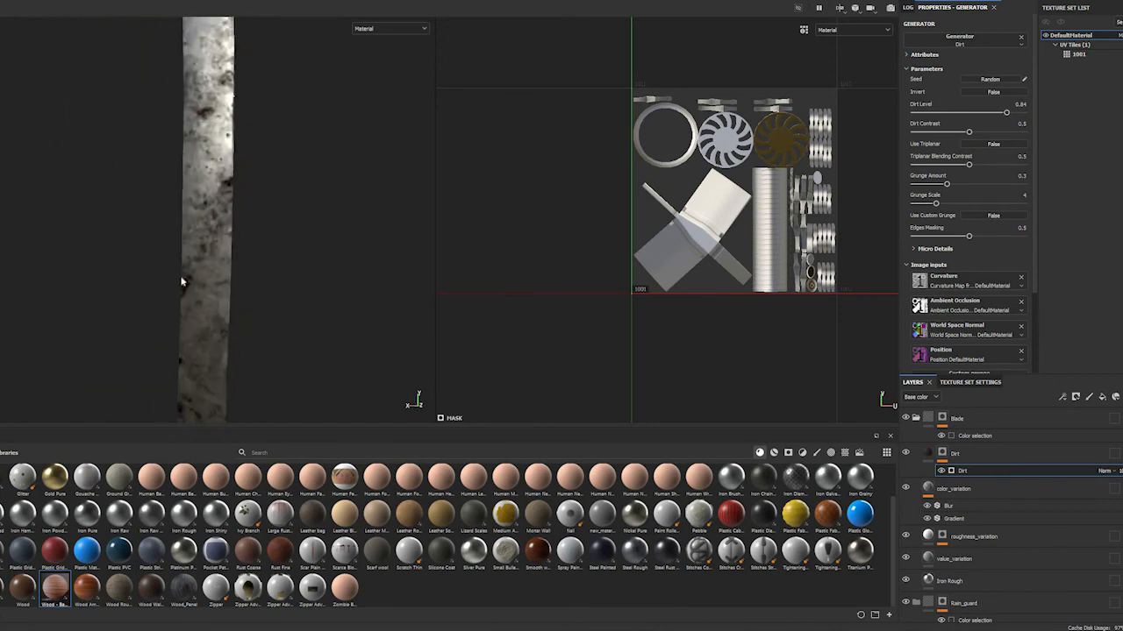
Collapse the Blade folder and select the Rain_guard folder
{"action": "middle_click_drag", "start_coordinate": [192, 292], "coordinate": [192, 167], "text": "alt"}
{"action": "middle_click_drag", "start_coordinate": [238, 244], "coordinate": [238, 143], "text": "alt"}
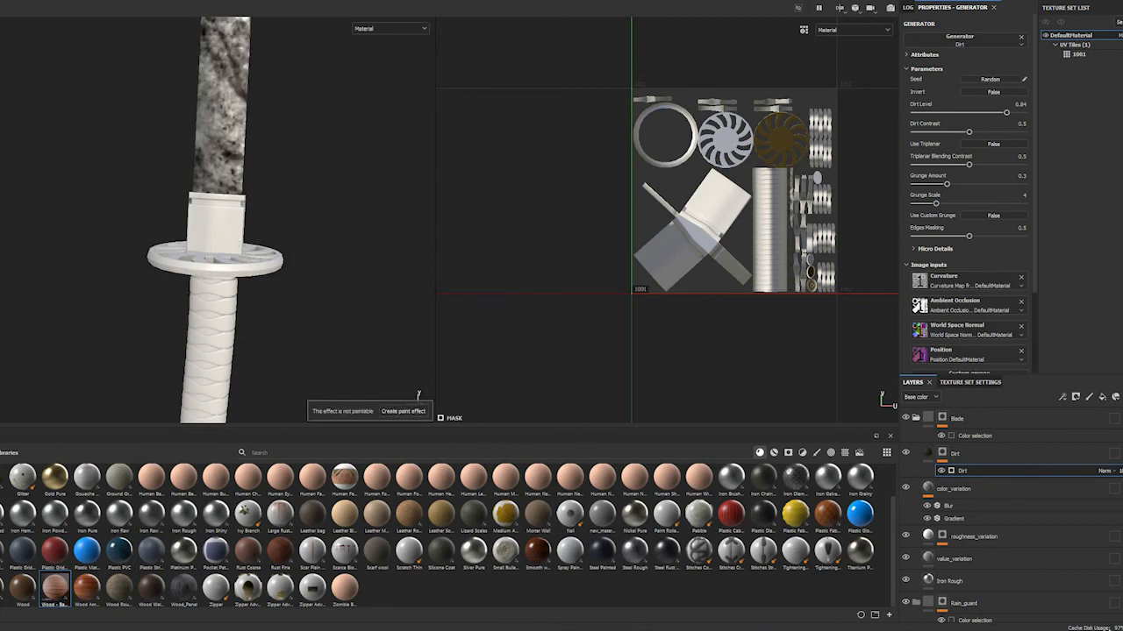
{"action": "left_click", "coordinate": [997, 454]}
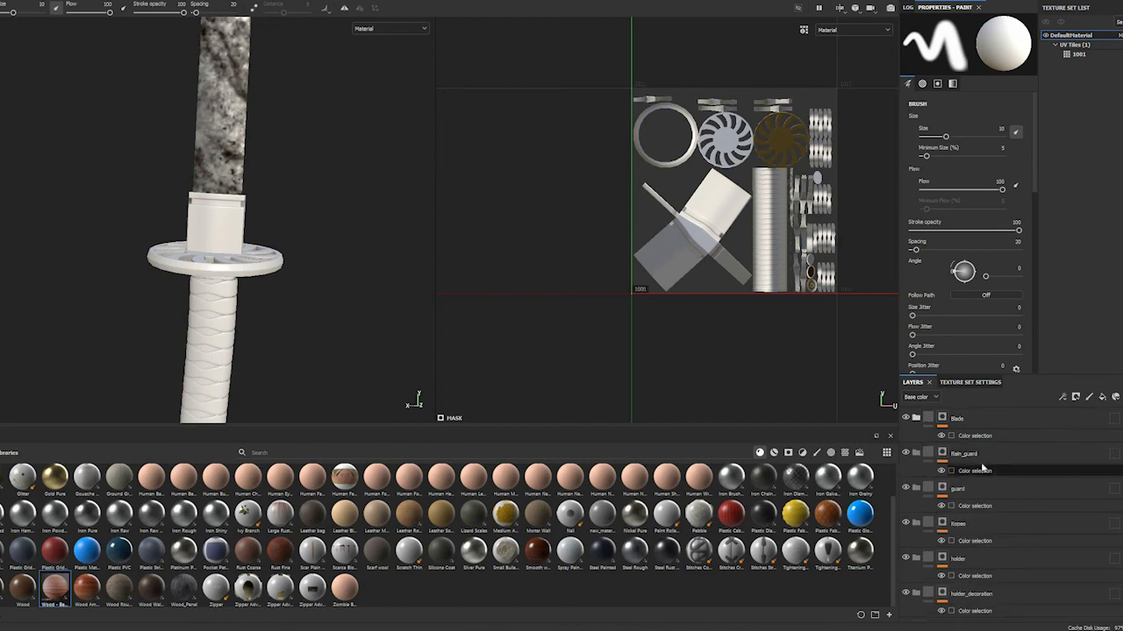
{"action": "left_click", "coordinate": [977, 458]}
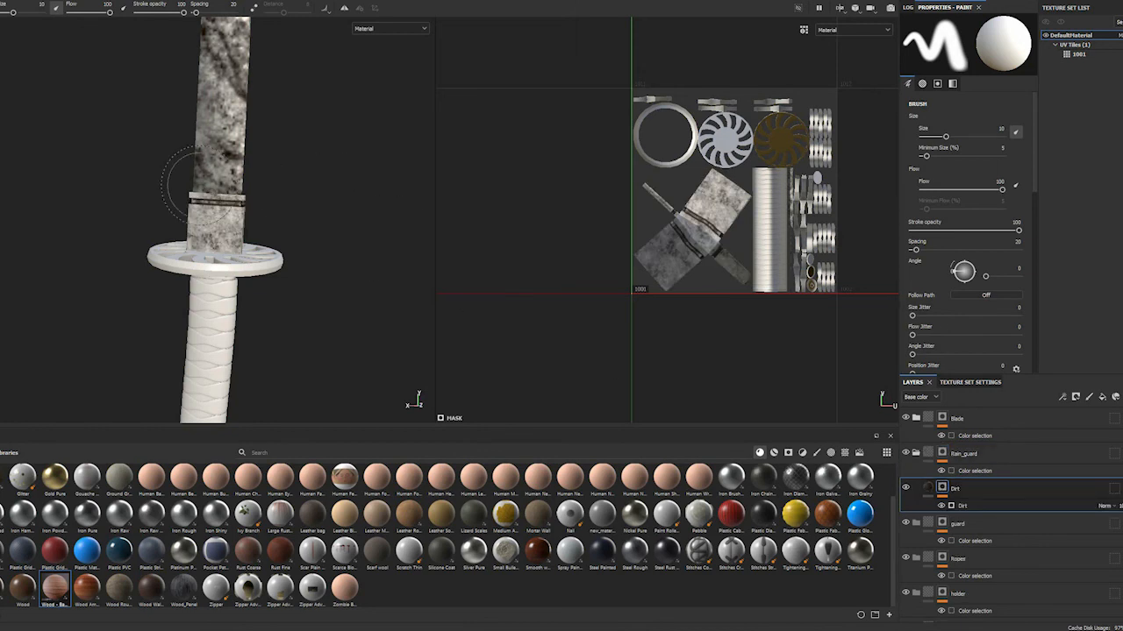
Try a copy of the Dirt layer in the Rain_guard folder, inspect the collar up close, and delete the layer
{"action": "scroll", "coordinate": [237, 215], "scroll_direction": "down", "scroll_amount": 2}
{"action": "scroll", "coordinate": [243, 215], "scroll_direction": "up", "scroll_amount": 6}
{"action": "left_click_drag", "start_coordinate": [249, 218], "coordinate": [110, 240], "text": "alt"}
{"action": "middle_click_drag", "start_coordinate": [175, 179], "coordinate": [107, 285], "text": "alt"}
{"action": "left_click_drag", "start_coordinate": [207, 191], "coordinate": [211, 154], "text": "alt"}
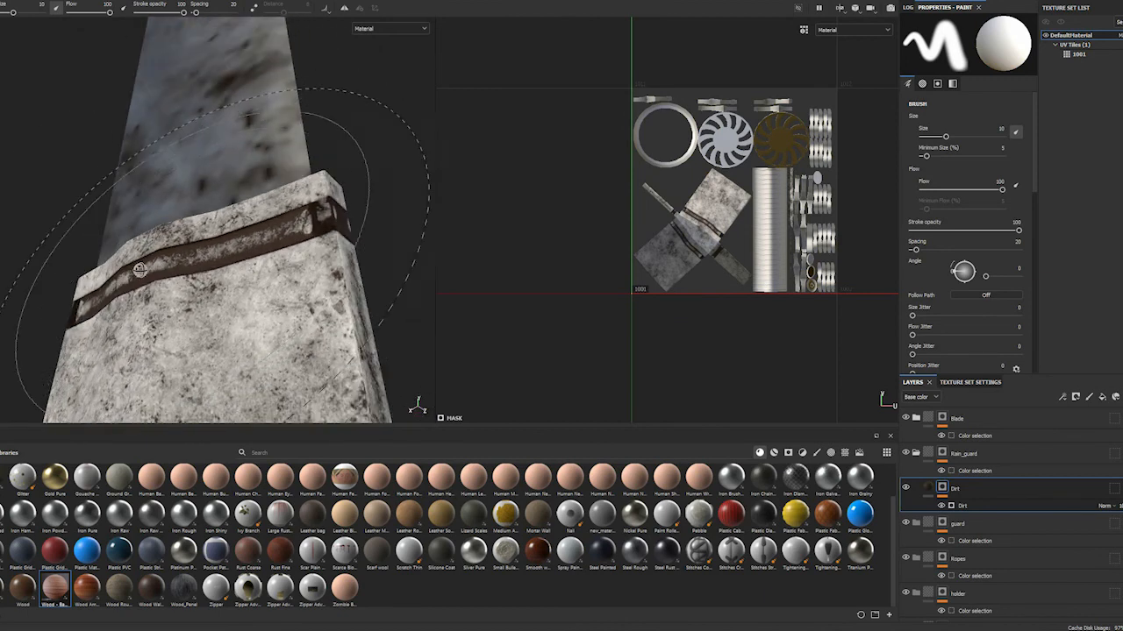
{"action": "mouse_move", "coordinate": [92, 268]}
{"action": "left_mouse_down", "text": "alt"}
{"action": "mouse_move", "coordinate": [147, 310]}
{"action": "mouse_move", "coordinate": [98, 323]}
{"action": "mouse_move", "coordinate": [51, 318]}
{"action": "mouse_move", "coordinate": [225, 322]}
{"action": "mouse_move", "coordinate": [150, 339]}
{"action": "mouse_move", "coordinate": [90, 307]}
{"action": "mouse_move", "coordinate": [168, 276]}
{"action": "left_mouse_up", "text": "alt"}
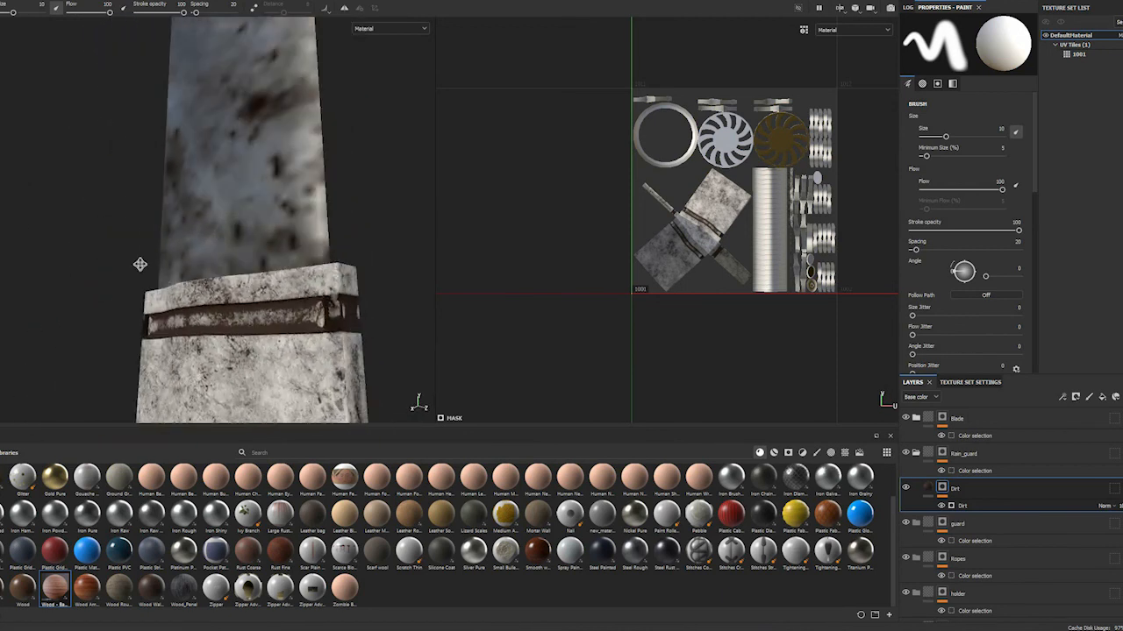
{"action": "mouse_move", "coordinate": [386, 353]}
{"action": "left_mouse_down", "text": "alt"}
{"action": "mouse_move", "coordinate": [262, 269]}
{"action": "mouse_move", "coordinate": [244, 296]}
{"action": "left_mouse_up", "text": "alt"}
{"action": "scroll", "coordinate": [243, 297], "scroll_direction": "up", "scroll_amount": 3}
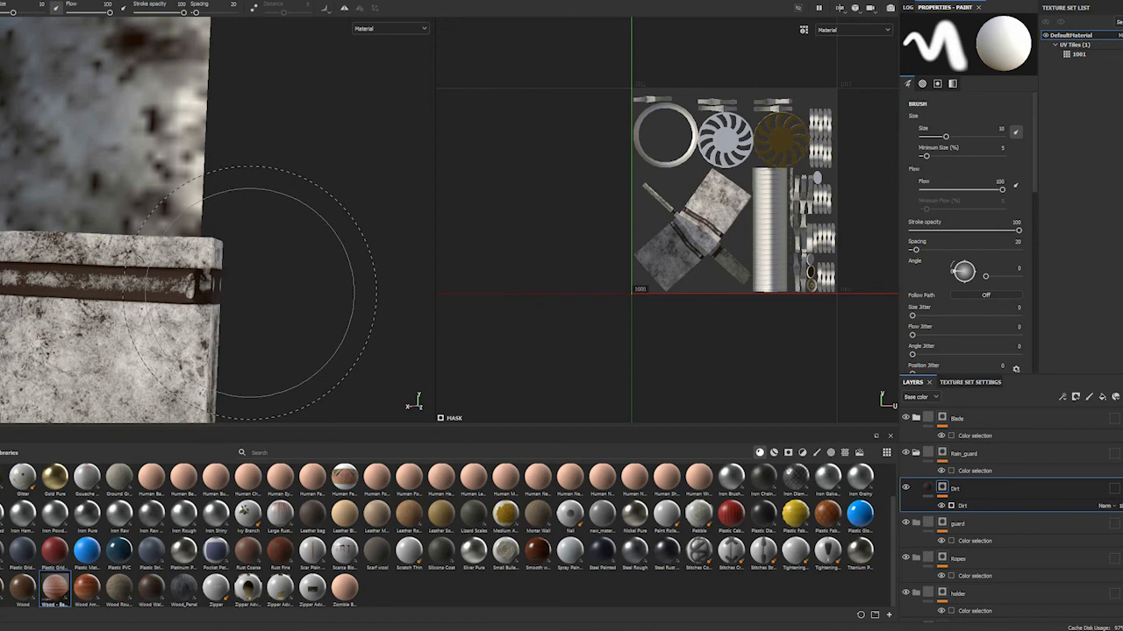
{"action": "middle_click_drag", "start_coordinate": [63, 304], "coordinate": [225, 288], "text": "alt"}
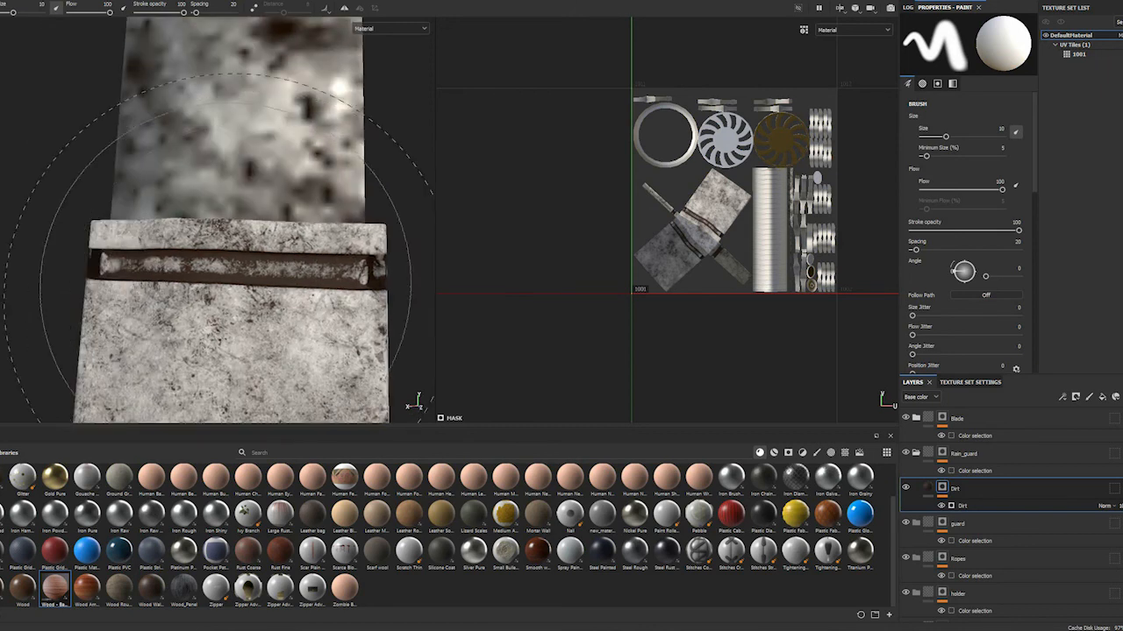
{"action": "mouse_move", "coordinate": [241, 277]}
{"action": "left_mouse_down", "text": "alt"}
{"action": "mouse_move", "coordinate": [231, 221]}
{"action": "mouse_move", "coordinate": [221, 241]}
{"action": "mouse_move", "coordinate": [235, 285]}
{"action": "left_mouse_up", "text": "alt"}
{"action": "left_click", "coordinate": [1116, 397]}
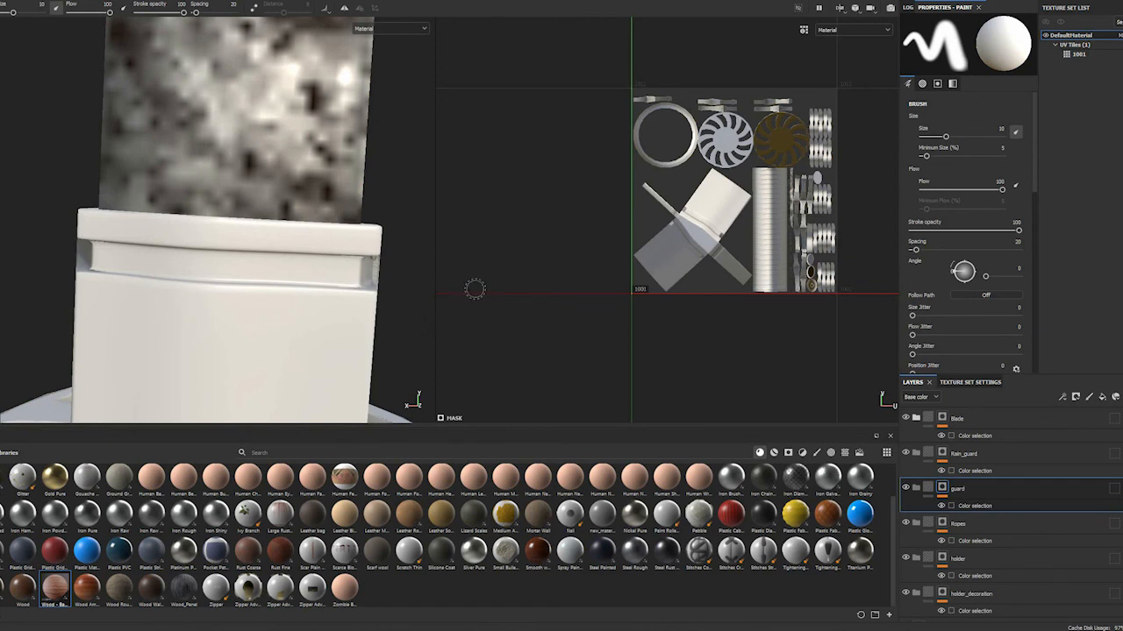
In the Blade folder's Dirt layer, set the Dirt generator's Dirt Level to 0.84 and Dirt Contrast to 0.31
{"action": "right_click_drag", "start_coordinate": [232, 203], "coordinate": [223, 599], "text": "alt"}
{"action": "middle_click_drag", "start_coordinate": [231, 210], "coordinate": [260, 454], "text": "alt"}
{"action": "middle_click_drag", "start_coordinate": [288, 217], "coordinate": [246, 290], "text": "alt"}
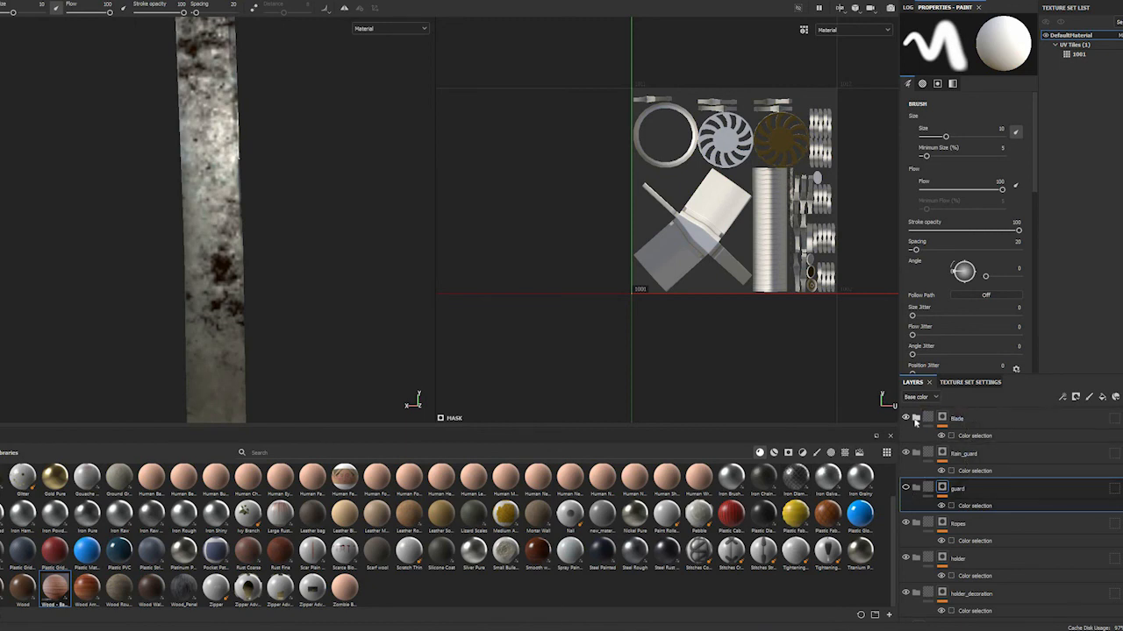
{"action": "left_click", "coordinate": [916, 418]}
{"action": "left_click", "coordinate": [975, 455]}
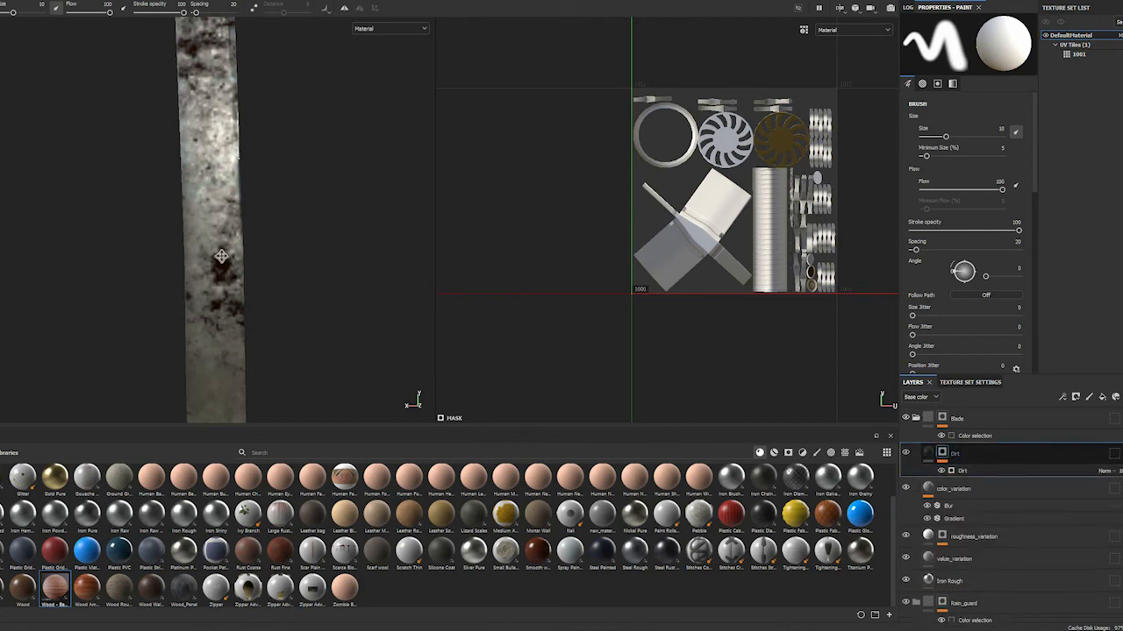
{"action": "middle_click_drag", "start_coordinate": [181, 172], "coordinate": [185, 258], "text": "alt"}
{"action": "middle_click_drag", "start_coordinate": [205, 147], "coordinate": [201, 267], "text": "alt"}
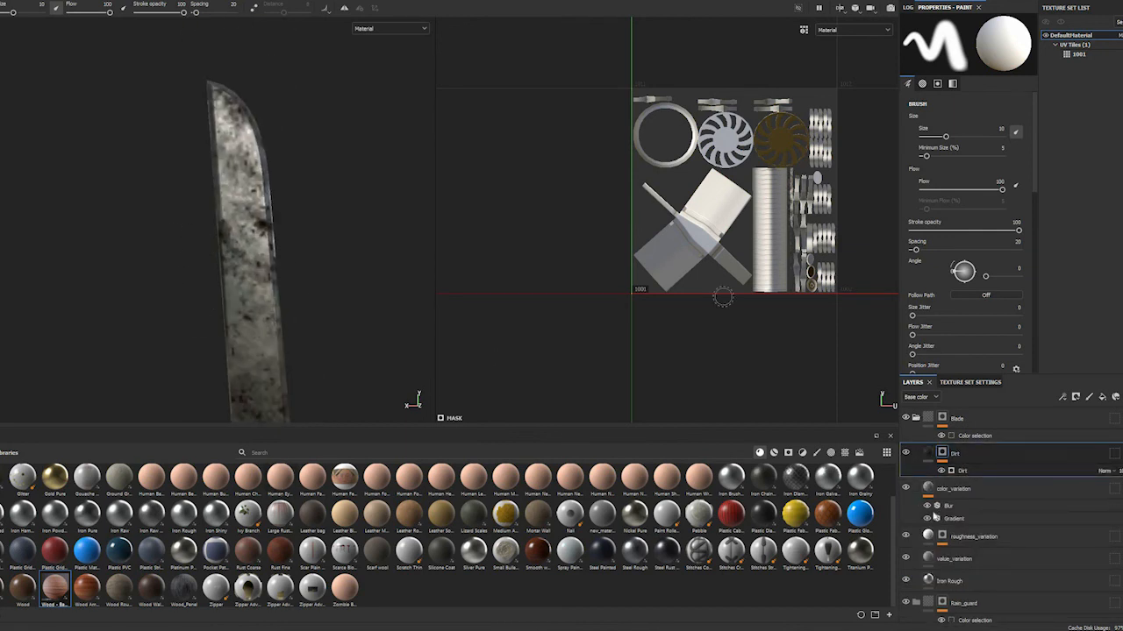
{"action": "left_click", "coordinate": [967, 473]}
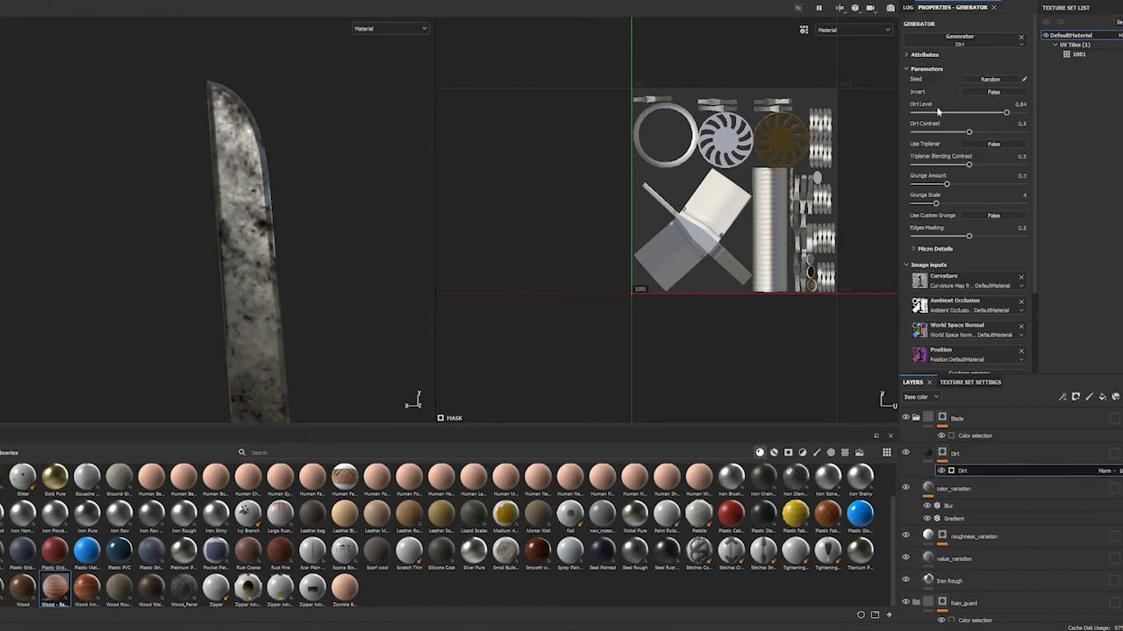
{"action": "mouse_move", "coordinate": [986, 114]}
{"action": "left_mouse_down"}
{"action": "mouse_move", "coordinate": [1017, 115]}
{"action": "mouse_move", "coordinate": [1007, 118]}
{"action": "left_mouse_up"}
{"action": "left_click", "coordinate": [1006, 114]}
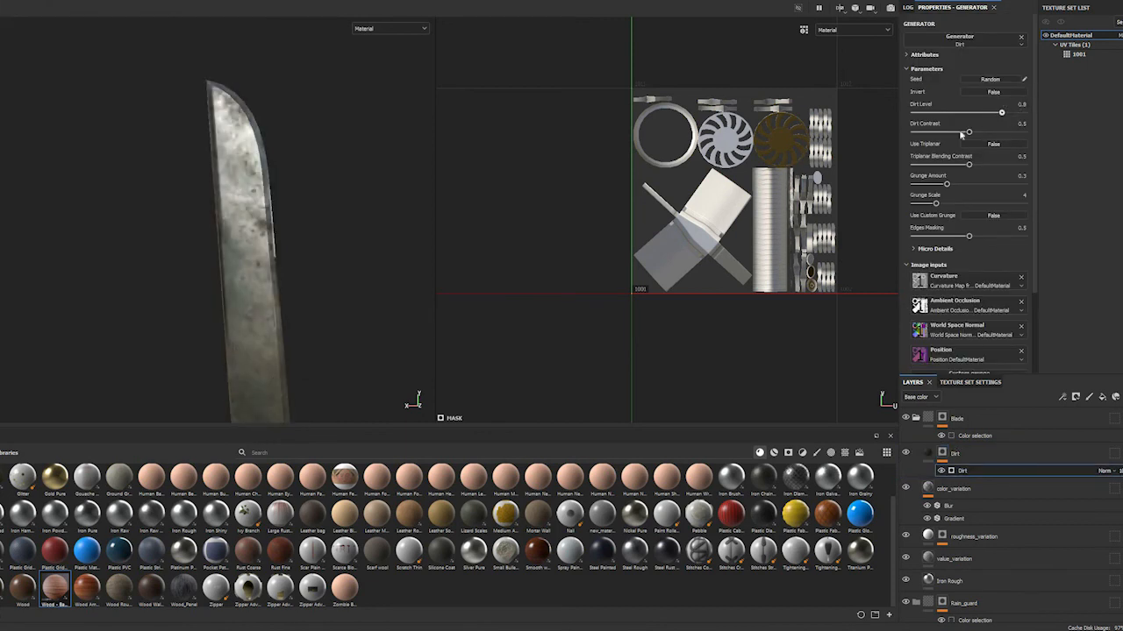
{"action": "left_click_drag", "start_coordinate": [990, 138], "coordinate": [956, 136]}
{"action": "left_click", "coordinate": [948, 134]}
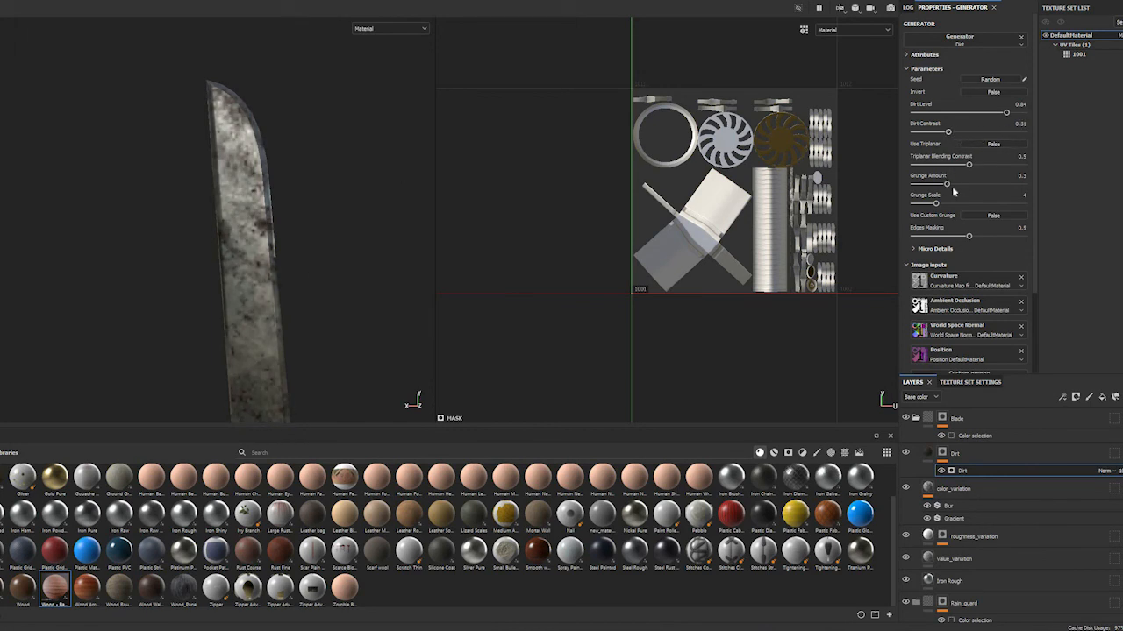
Compare different grunge strengths on the blade and set the Dirt generator's Grunge Amount to 0.32
{"action": "scroll", "coordinate": [327, 296], "scroll_direction": "up", "scroll_amount": 3}
{"action": "scroll", "coordinate": [326, 337], "scroll_direction": "down", "scroll_amount": 4}
{"action": "middle_click_drag", "start_coordinate": [311, 196], "coordinate": [303, 71], "text": "alt"}
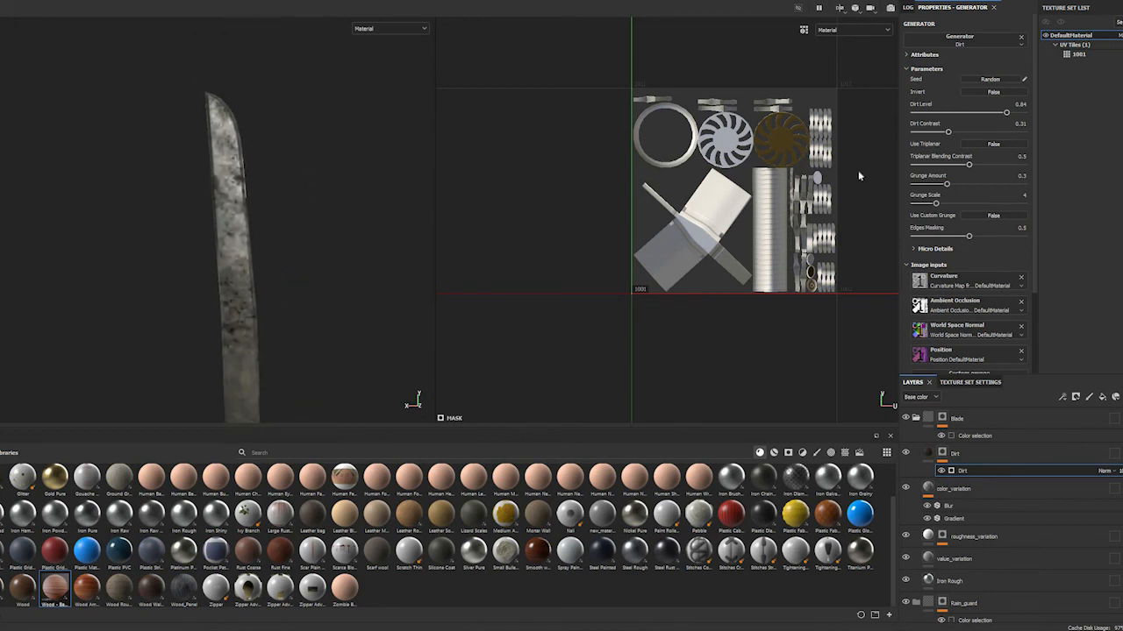
{"action": "left_click", "coordinate": [952, 184]}
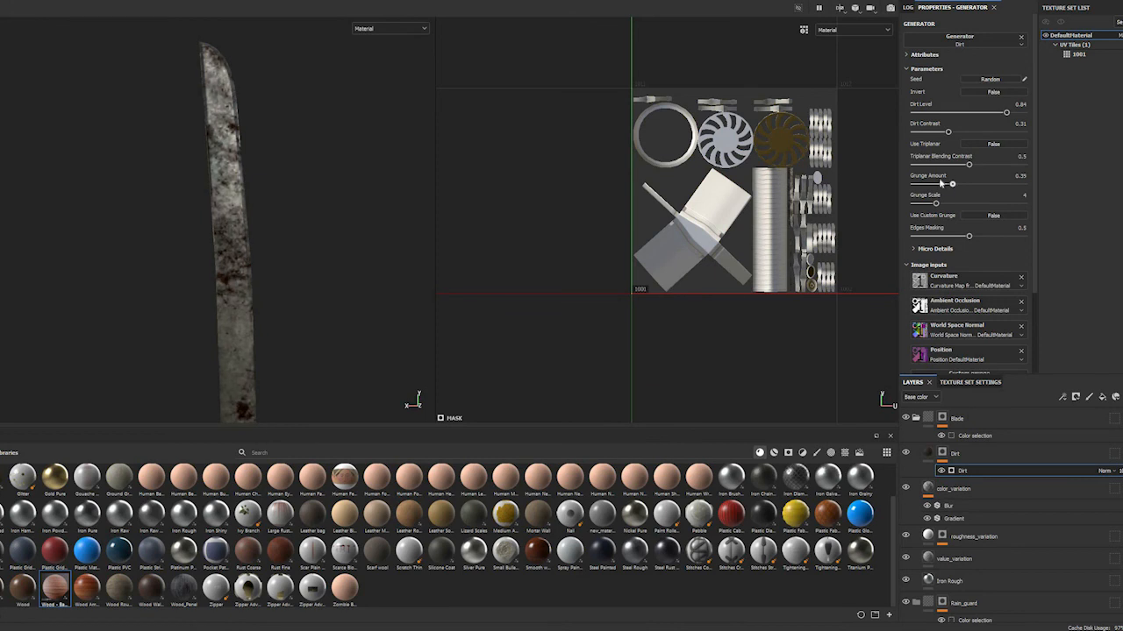
{"action": "left_click_drag", "start_coordinate": [947, 183], "coordinate": [943, 184]}
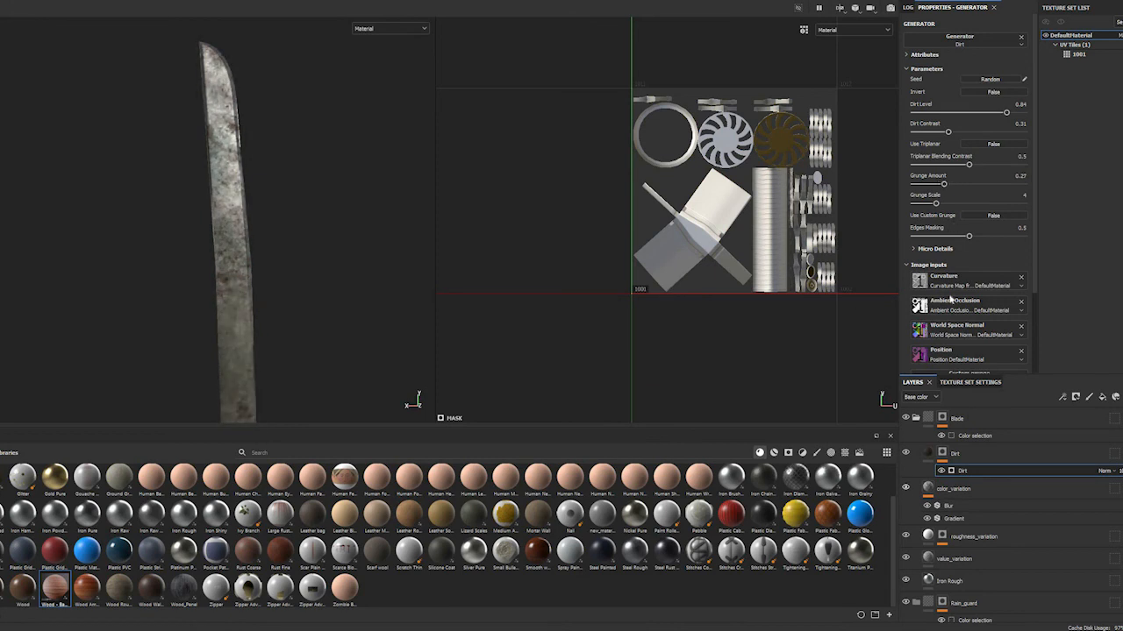
{"action": "left_click", "coordinate": [948, 184]}
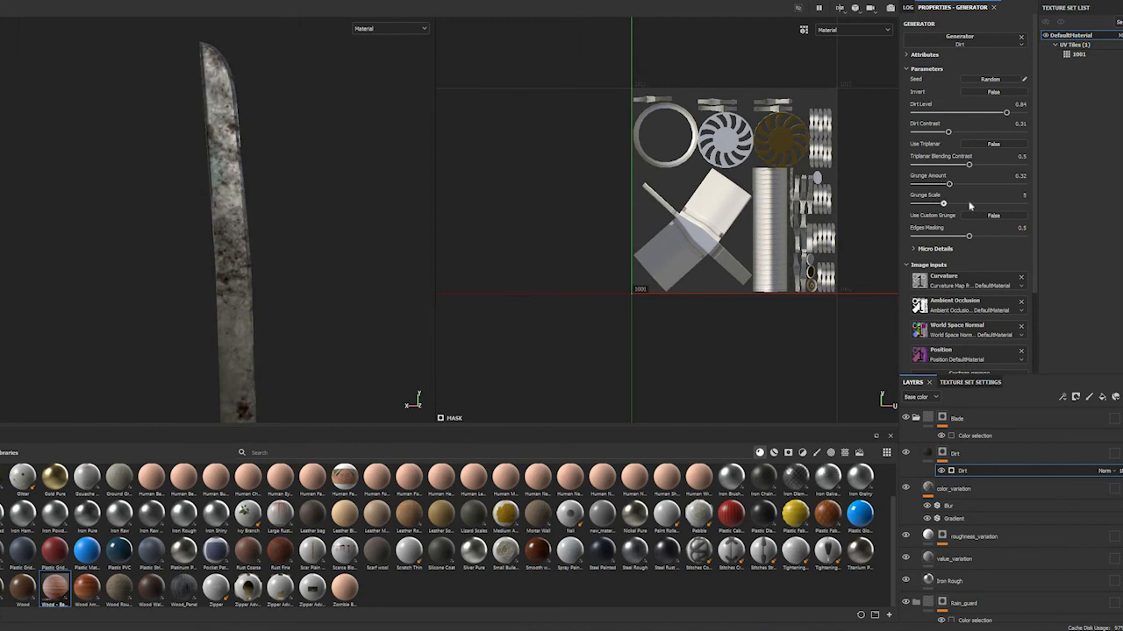
Try a Grunge Scale of 5, return it to 4, and inspect the dirt along the blade
{"action": "left_click_drag", "start_coordinate": [936, 204], "coordinate": [944, 204]}
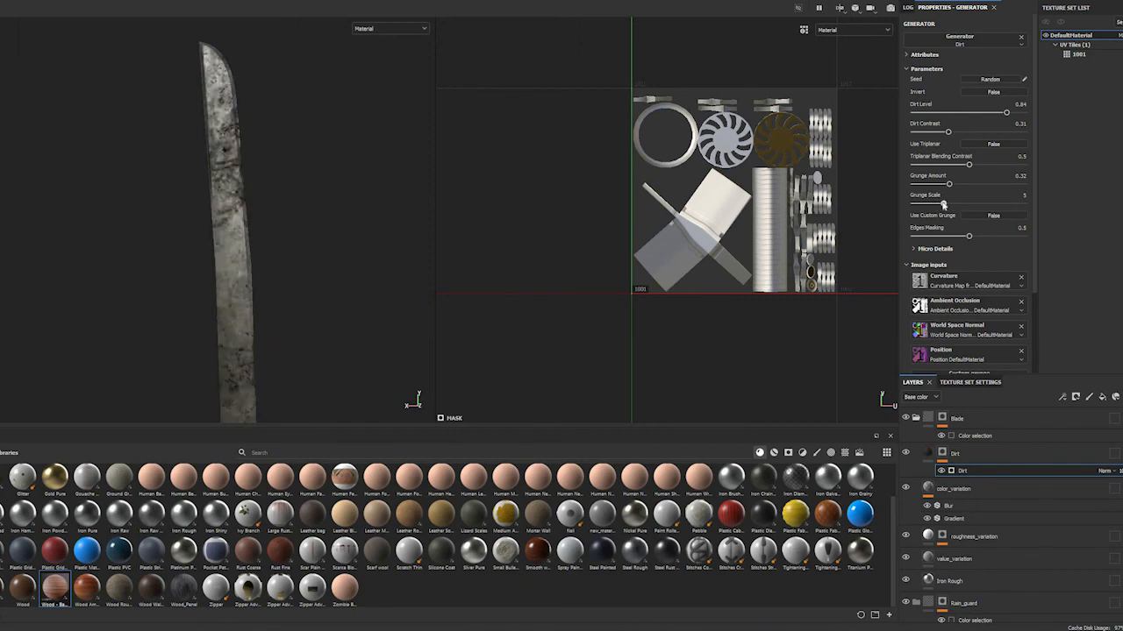
{"action": "left_click", "coordinate": [933, 203]}
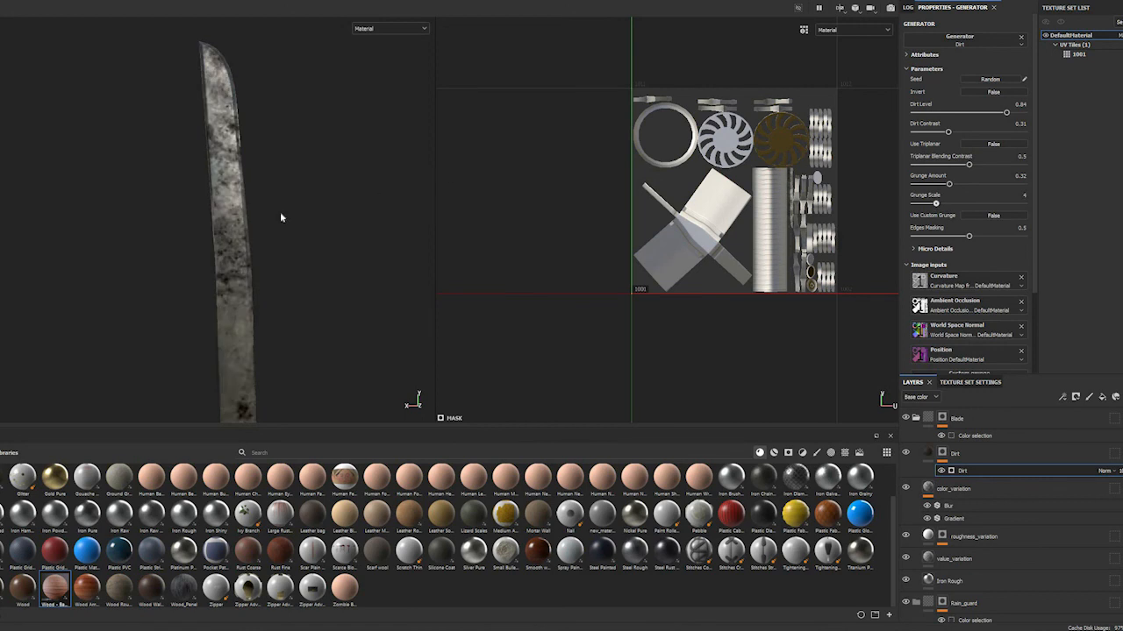
{"action": "scroll", "coordinate": [281, 213], "scroll_direction": "up", "scroll_amount": 2}
{"action": "middle_click_drag", "start_coordinate": [278, 190], "coordinate": [285, 202], "text": "alt"}
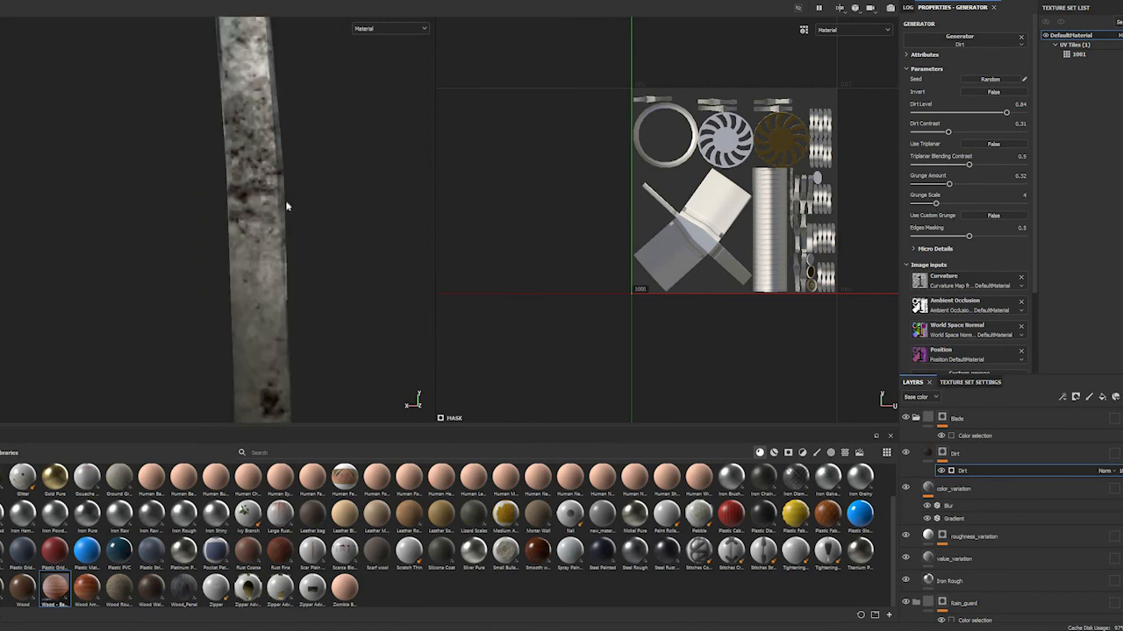
{"action": "scroll", "coordinate": [307, 223], "scroll_direction": "down", "scroll_amount": 2}
{"action": "scroll", "coordinate": [309, 227], "scroll_direction": "down", "scroll_amount": 5}
{"action": "mouse_move", "coordinate": [307, 232]}
{"action": "left_mouse_down", "text": "alt"}
{"action": "mouse_move", "coordinate": [303, 241]}
{"action": "mouse_move", "coordinate": [317, 239]}
{"action": "left_mouse_up", "text": "alt"}
{"action": "mouse_move", "coordinate": [317, 239]}
{"action": "right_mouse_down", "text": "shift"}
{"action": "mouse_move", "coordinate": [305, 234]}
{"action": "mouse_move", "coordinate": [351, 236]}
{"action": "mouse_move", "coordinate": [331, 241]}
{"action": "right_mouse_up", "text": "shift"}
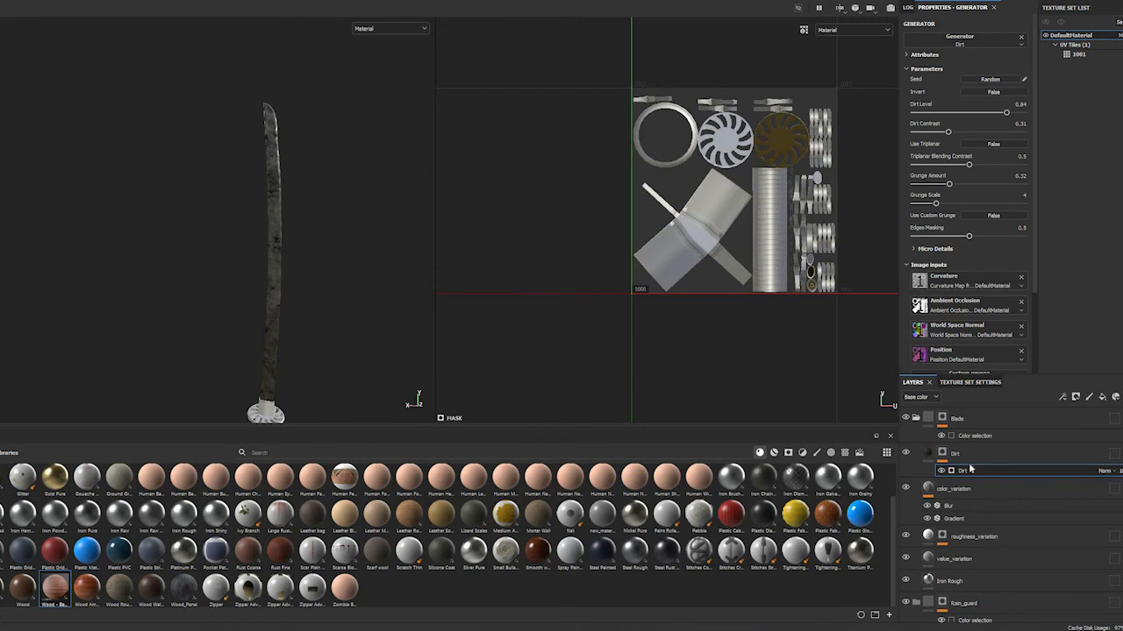
Try the Soft light blending mode on the Dirt layer's base color and compare the blade with the layer hidden and shown
{"action": "left_click", "coordinate": [1002, 457]}
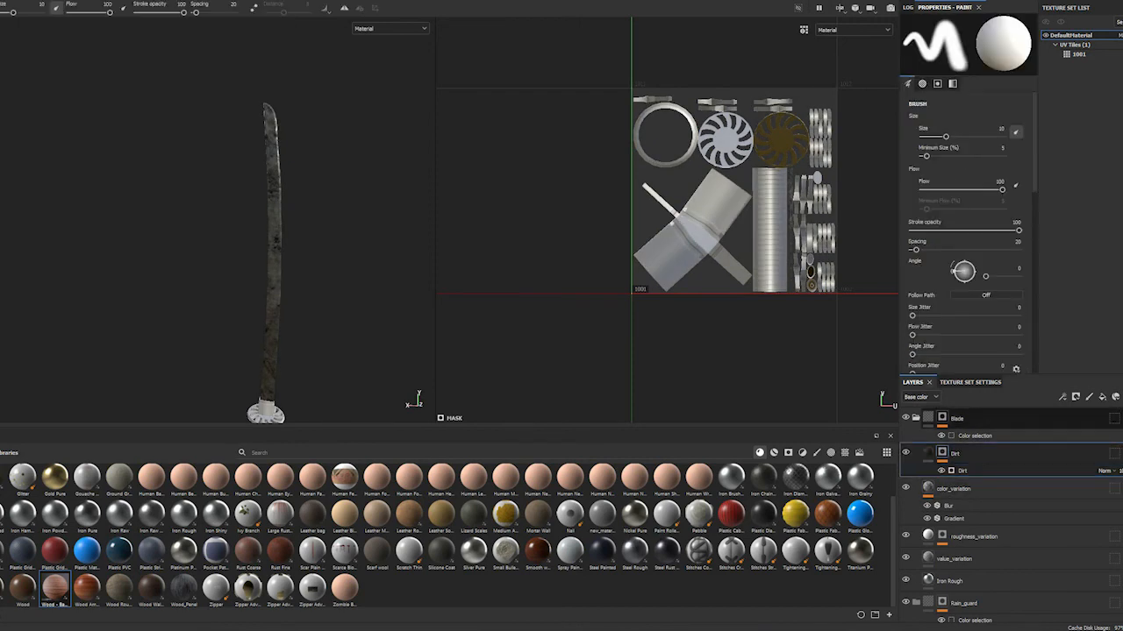
{"action": "left_click", "coordinate": [1121, 449]}
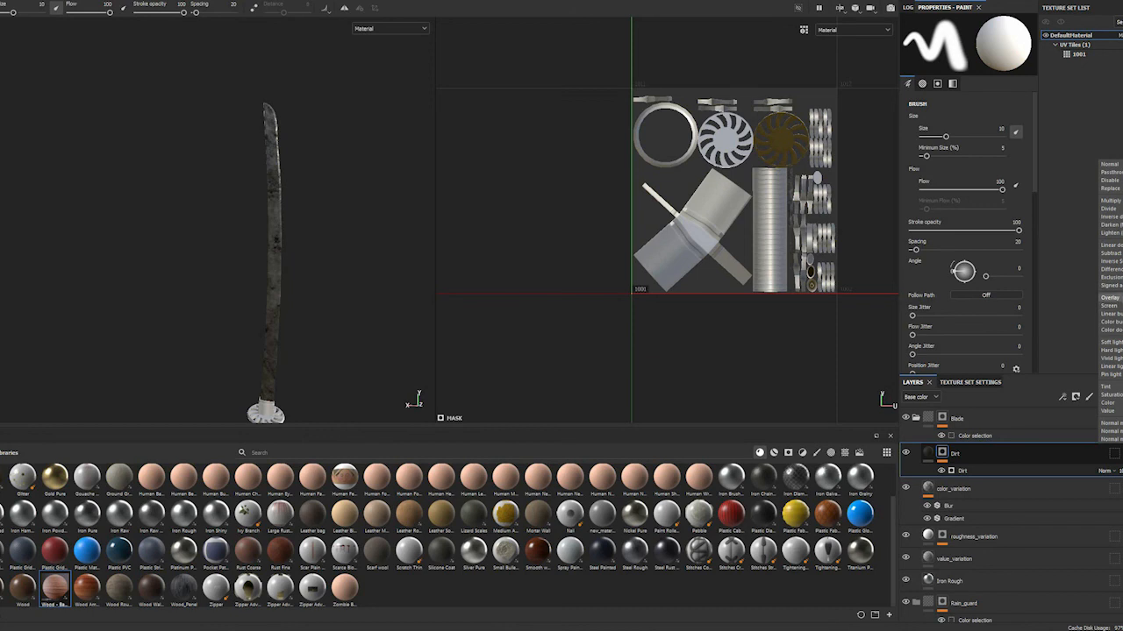
{"action": "left_click", "coordinate": [1110, 342]}
{"action": "scroll", "coordinate": [248, 191], "scroll_direction": "down", "scroll_amount": 1}
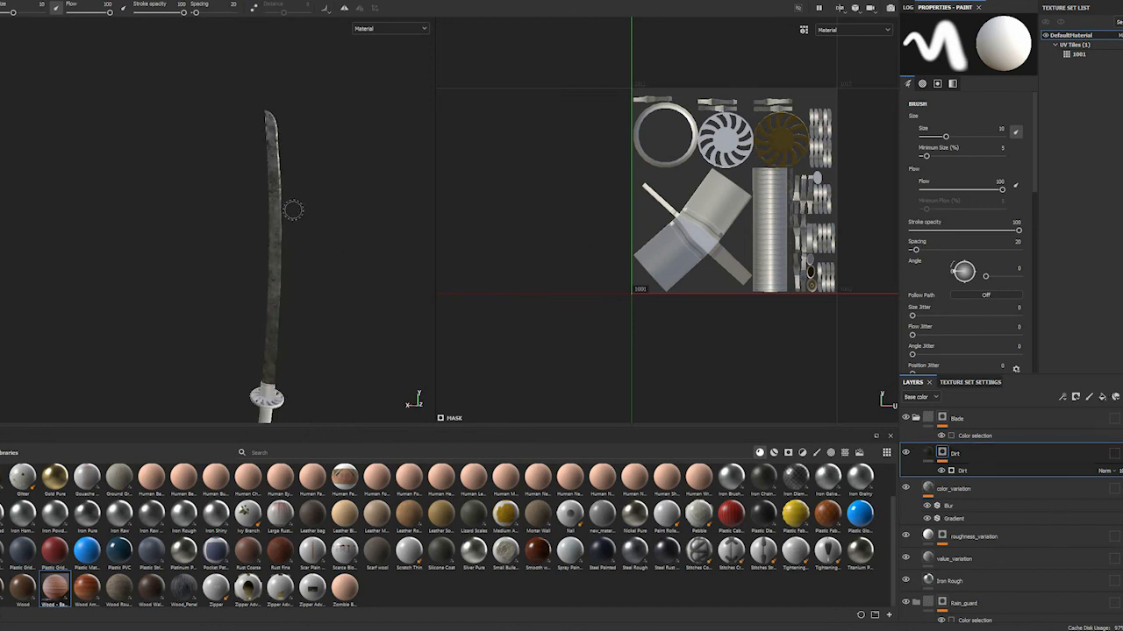
{"action": "left_click", "coordinate": [905, 457]}
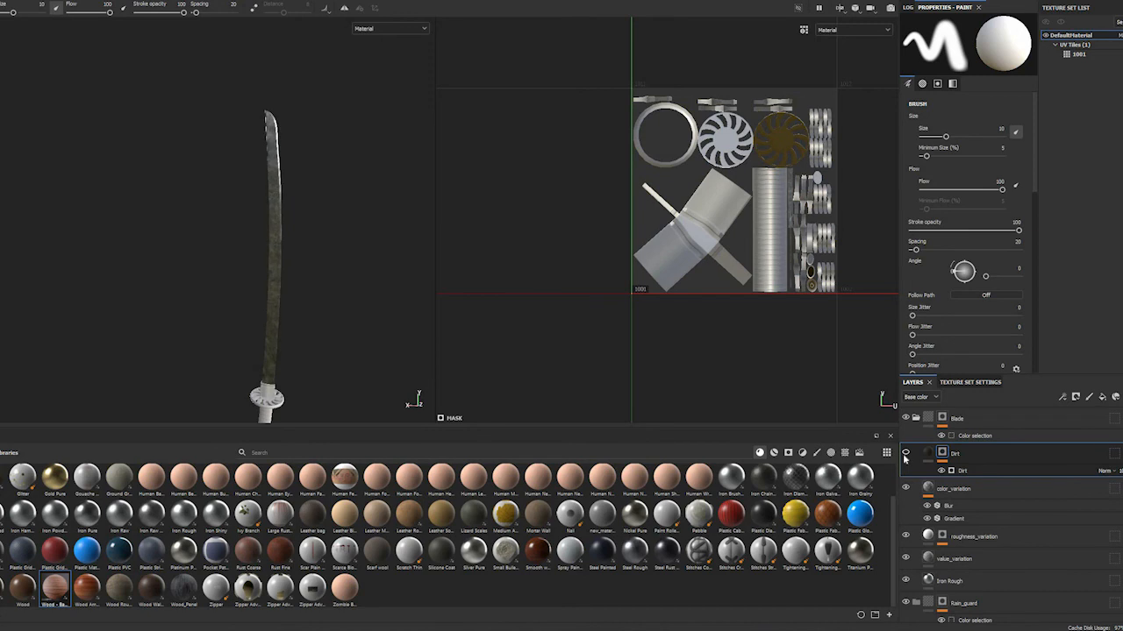
{"action": "left_click", "coordinate": [904, 457]}
{"action": "left_click", "coordinate": [904, 457]}
{"action": "left_click_drag", "start_coordinate": [360, 228], "coordinate": [363, 215], "text": "alt"}
{"action": "right_click_drag", "start_coordinate": [344, 235], "coordinate": [392, 272], "text": "alt"}
{"action": "left_click_drag", "start_coordinate": [360, 251], "coordinate": [377, 252], "text": "alt"}
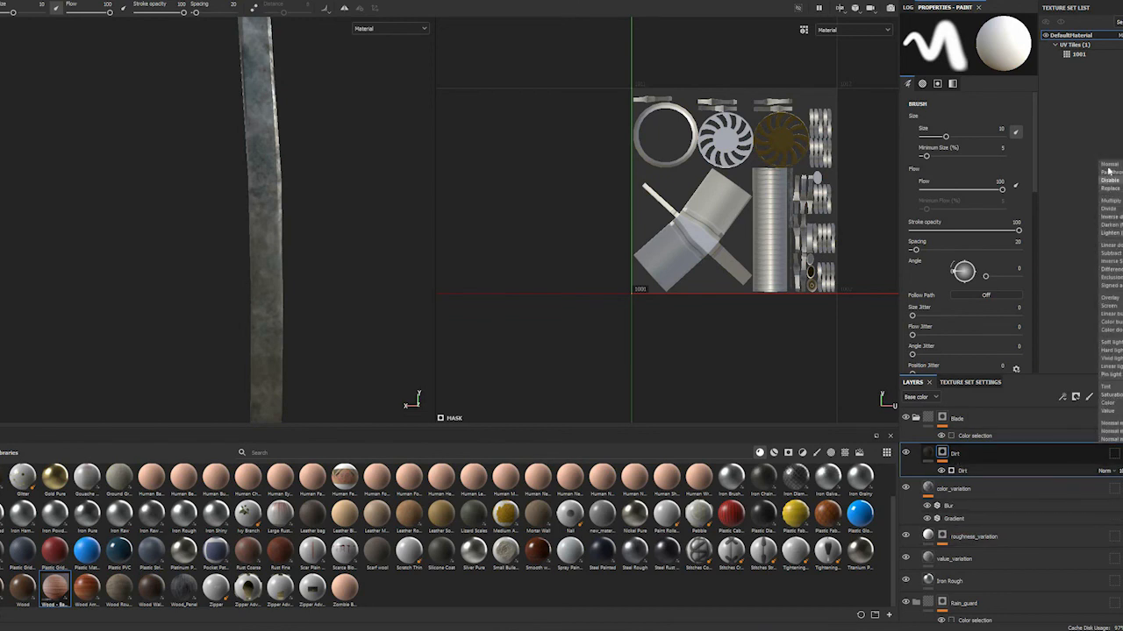
Set the Dirt layer's base color blending mode to Normal and check the blade up to its tip
{"action": "left_click", "coordinate": [1110, 164]}
{"action": "left_click_drag", "start_coordinate": [250, 153], "coordinate": [219, 296], "text": "alt"}
{"action": "middle_click_drag", "start_coordinate": [219, 295], "coordinate": [260, 248], "text": "alt"}
{"action": "left_click_drag", "start_coordinate": [260, 248], "coordinate": [304, 161], "text": "alt"}
{"action": "middle_click_drag", "start_coordinate": [329, 241], "coordinate": [304, 148], "text": "alt"}
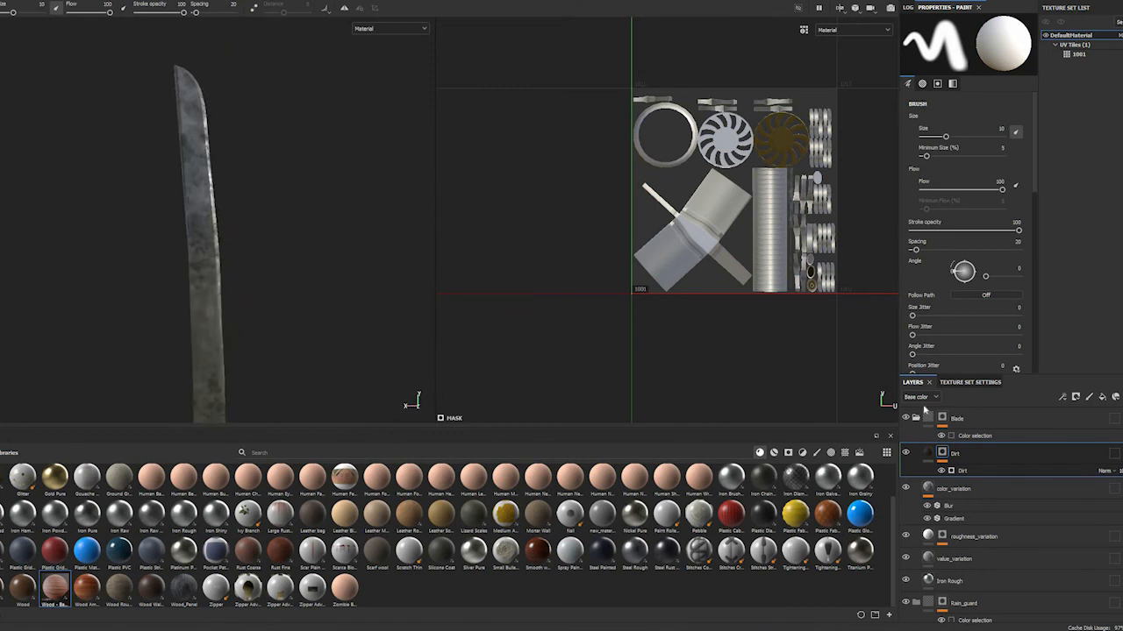
Switch the layer stack to the Roughness channel and view the Dirt layer's blending mode options
{"action": "left_click", "coordinate": [912, 397]}
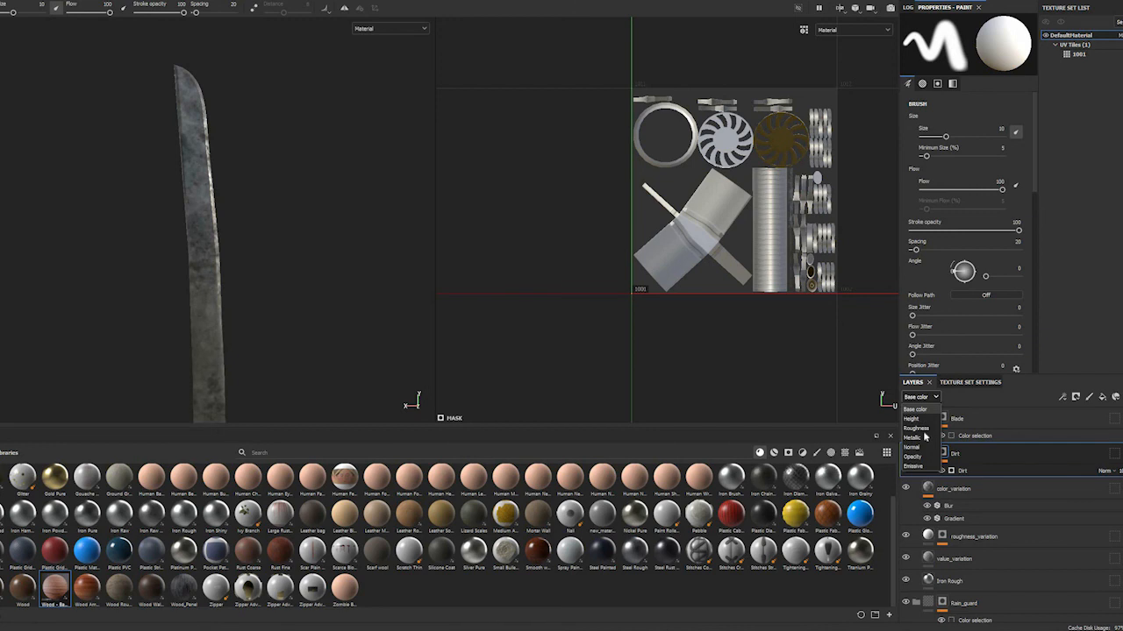
{"action": "left_click", "coordinate": [916, 428]}
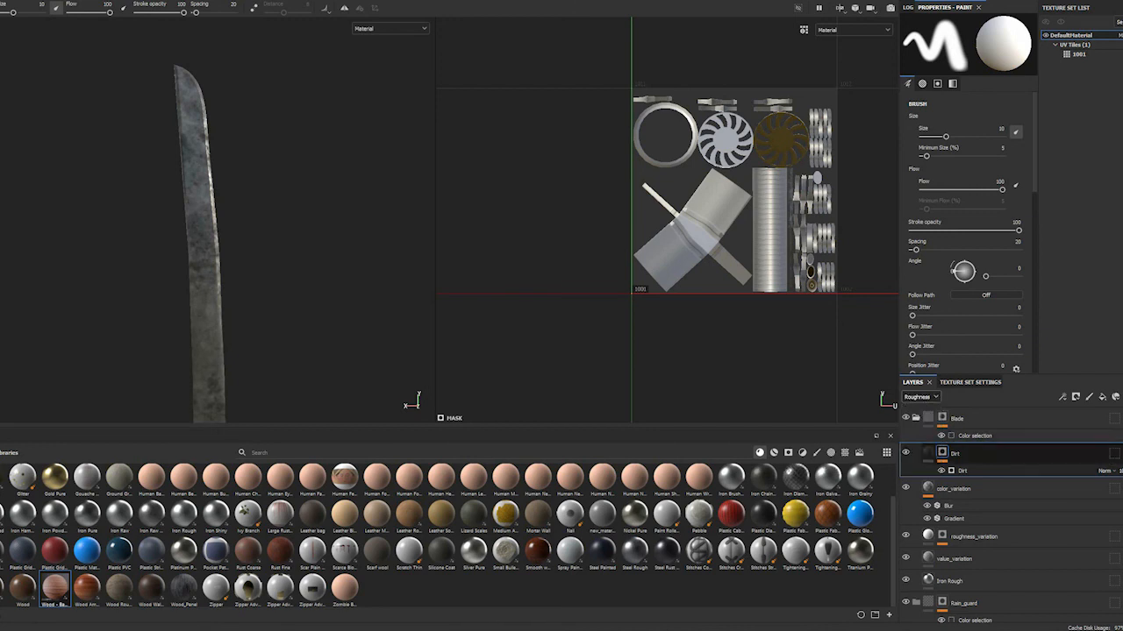
{"action": "left_click", "coordinate": [1120, 449]}
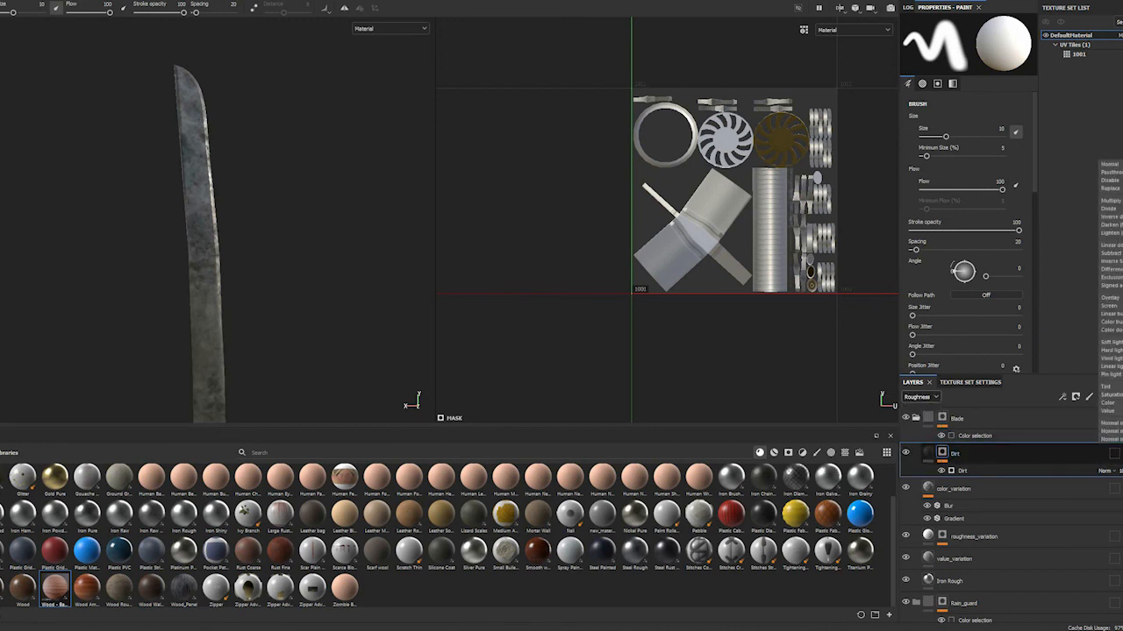
{"action": "key", "text": "Escape"}
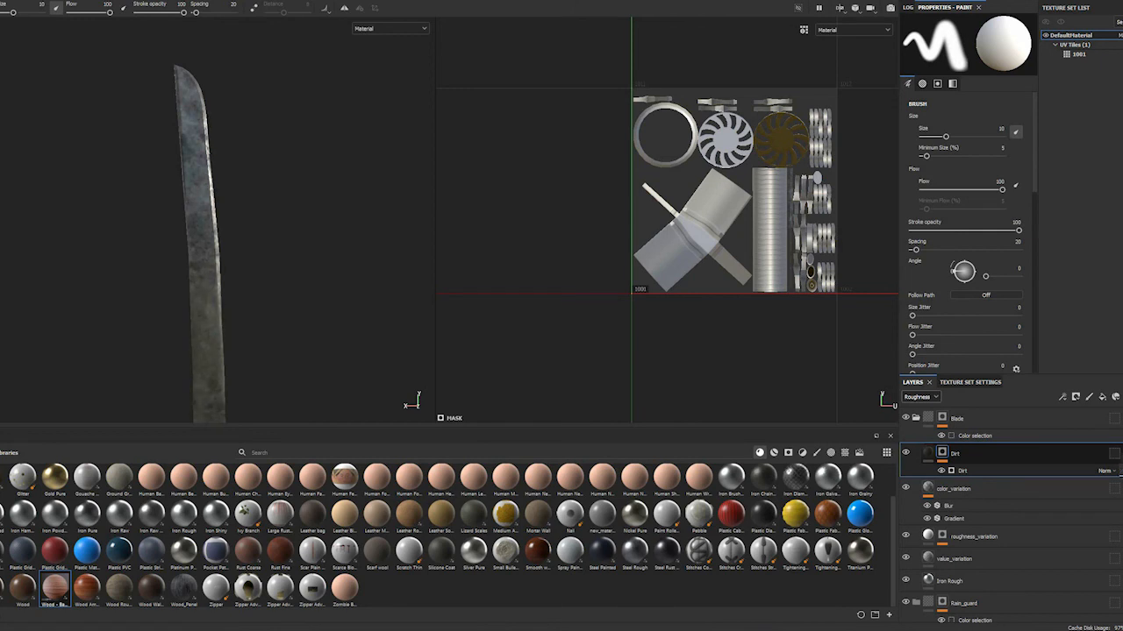
Examine how the dirt affects the blade's surface and reflections from several angles and distances
{"action": "scroll", "coordinate": [320, 290], "scroll_direction": "up", "scroll_amount": 3}
{"action": "scroll", "coordinate": [274, 295], "scroll_direction": "down", "scroll_amount": 5}
{"action": "middle_click_drag", "start_coordinate": [254, 294], "coordinate": [292, 269], "text": "alt"}
{"action": "scroll", "coordinate": [265, 290], "scroll_direction": "down", "scroll_amount": 3}
{"action": "middle_click_drag", "start_coordinate": [207, 299], "coordinate": [188, 216], "text": "alt"}
{"action": "right_click_drag", "start_coordinate": [281, 246], "coordinate": [269, 246], "text": "shift"}
{"action": "scroll", "coordinate": [234, 231], "scroll_direction": "up", "scroll_amount": 4}
{"action": "left_click_drag", "start_coordinate": [223, 238], "coordinate": [125, 198], "text": "alt"}
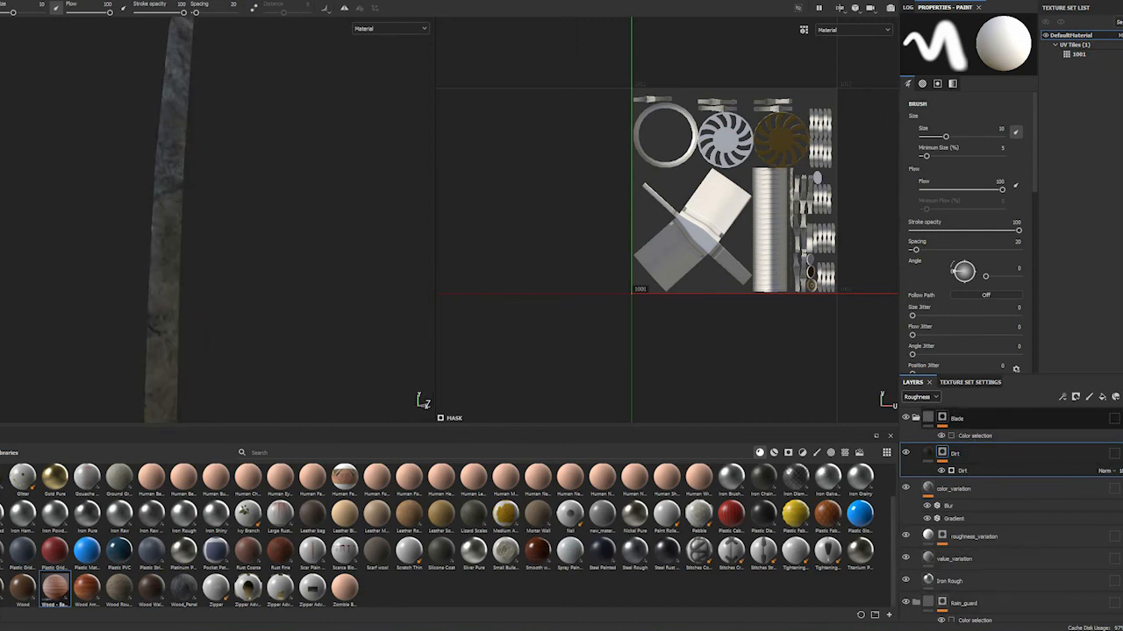
{"action": "left_click_drag", "start_coordinate": [241, 155], "coordinate": [182, 214], "text": "alt"}
{"action": "right_click_drag", "start_coordinate": [181, 214], "coordinate": [256, 234], "text": "shift"}
{"action": "left_click_drag", "start_coordinate": [174, 494], "coordinate": [270, 526], "text": "alt"}
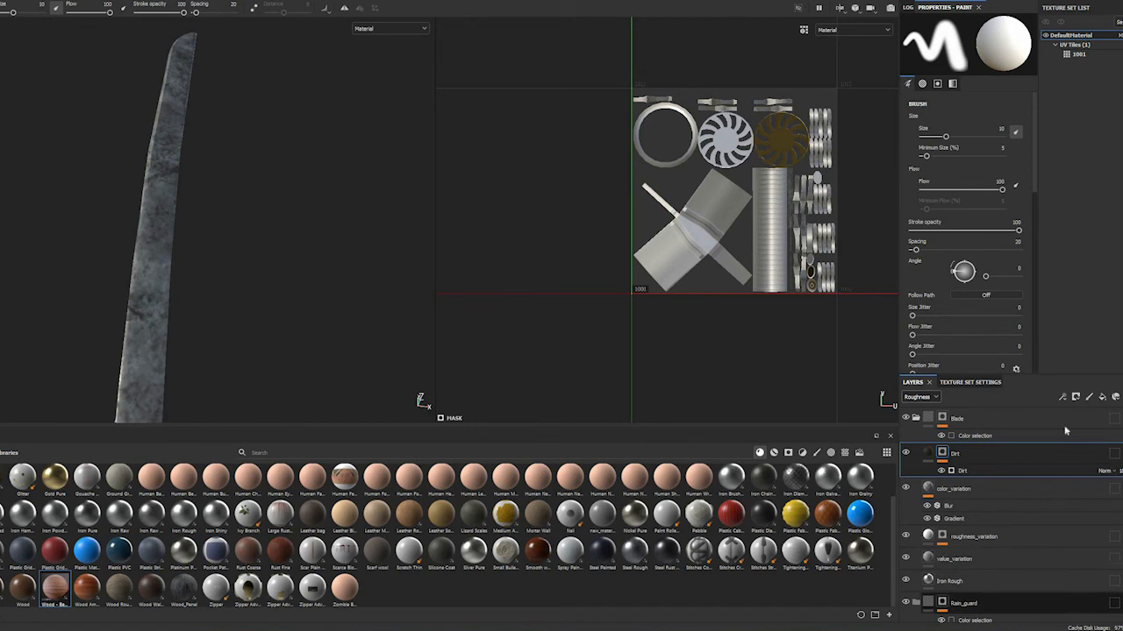
{"action": "left_click", "coordinate": [965, 581]}
{"action": "left_click", "coordinate": [1101, 397]}
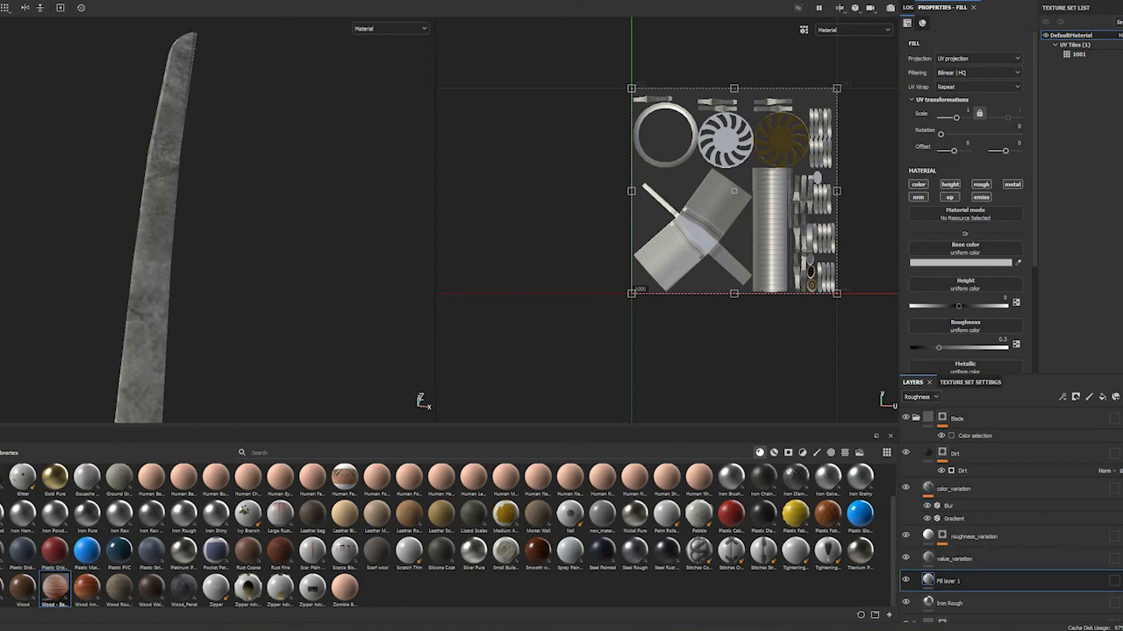
{"action": "key", "text": "Delete"}
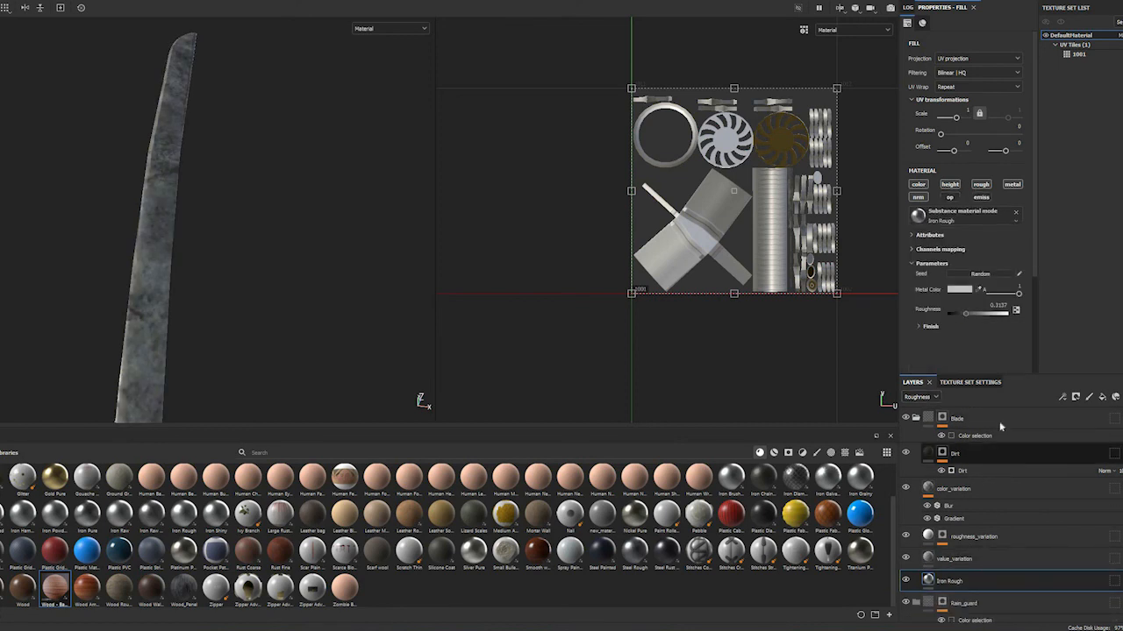
Select the Blade folder's Dirt layer and save the project
{"action": "left_click", "coordinate": [992, 452]}
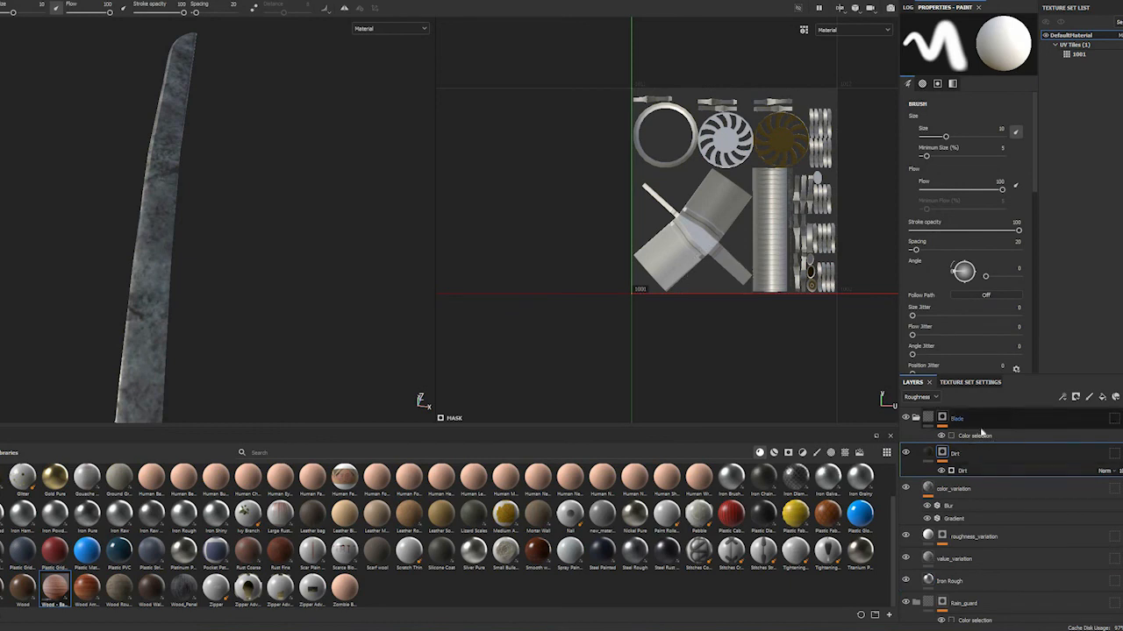
{"action": "key", "text": "ctrl+s"}
{"action": "left_click_drag", "start_coordinate": [256, 244], "coordinate": [451, 261], "text": "alt"}
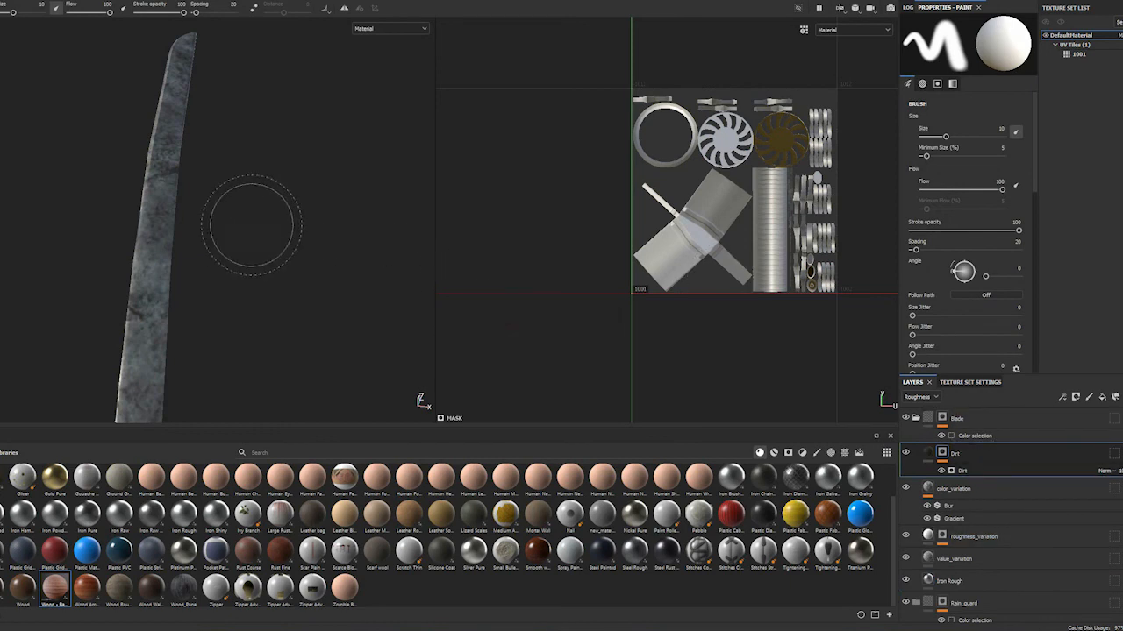
{"action": "mouse_move", "coordinate": [319, 250]}
{"action": "left_mouse_down", "text": "alt"}
{"action": "mouse_move", "coordinate": [215, 307]}
{"action": "mouse_move", "coordinate": [231, 161]}
{"action": "left_mouse_up", "text": "alt"}
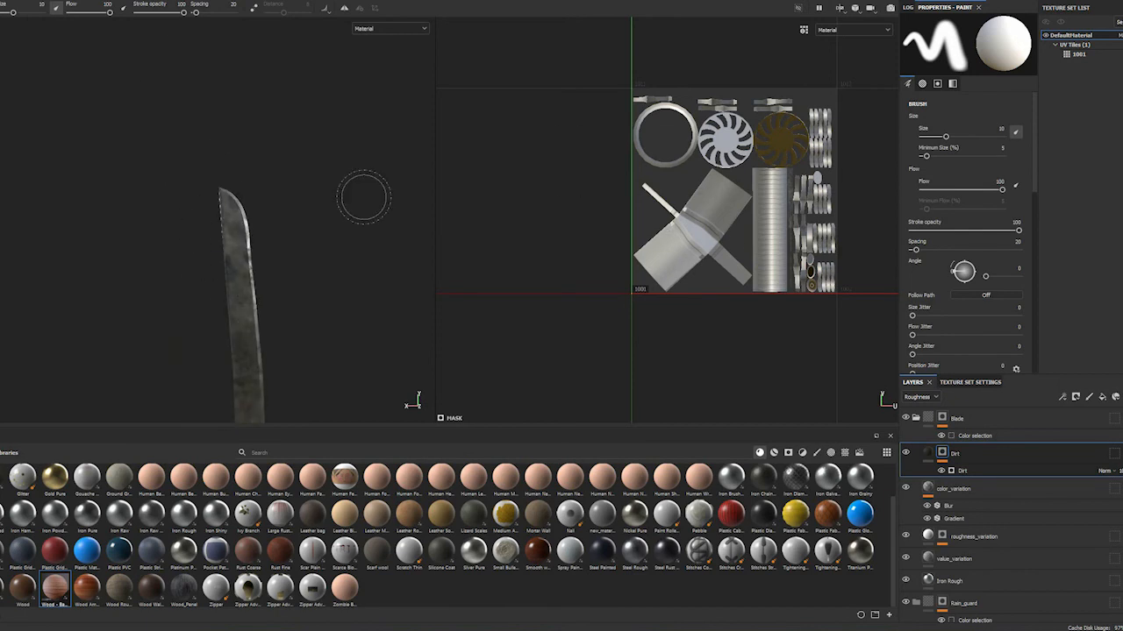
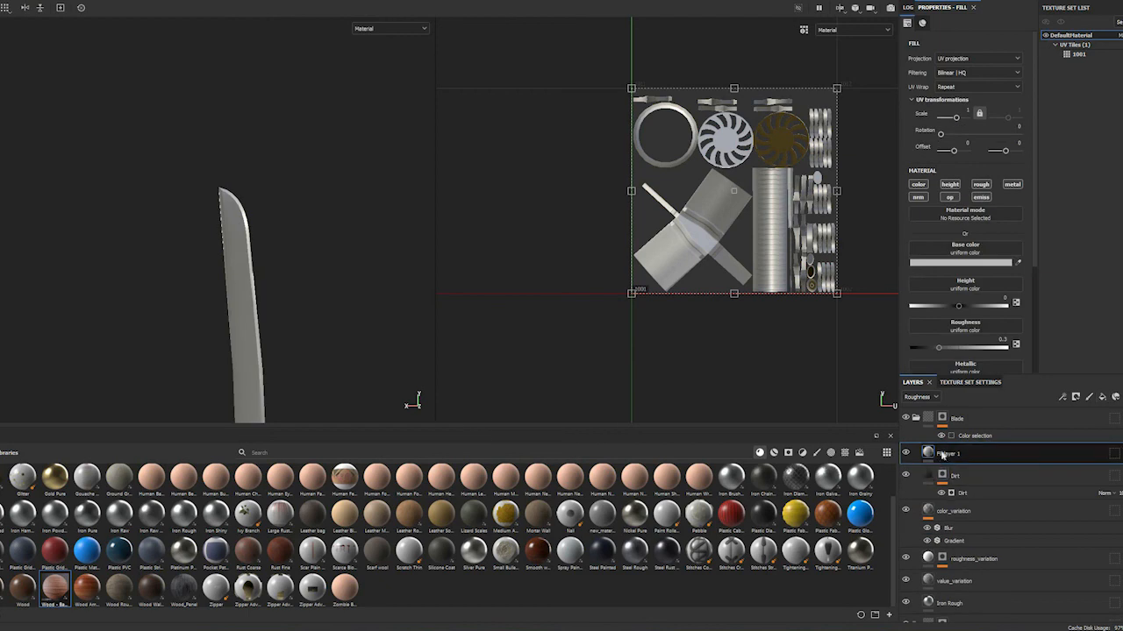
Rename the new fill layer above Dirt as blood and limit it to the color and roughness channels
{"action": "double_click", "coordinate": [949, 454]}
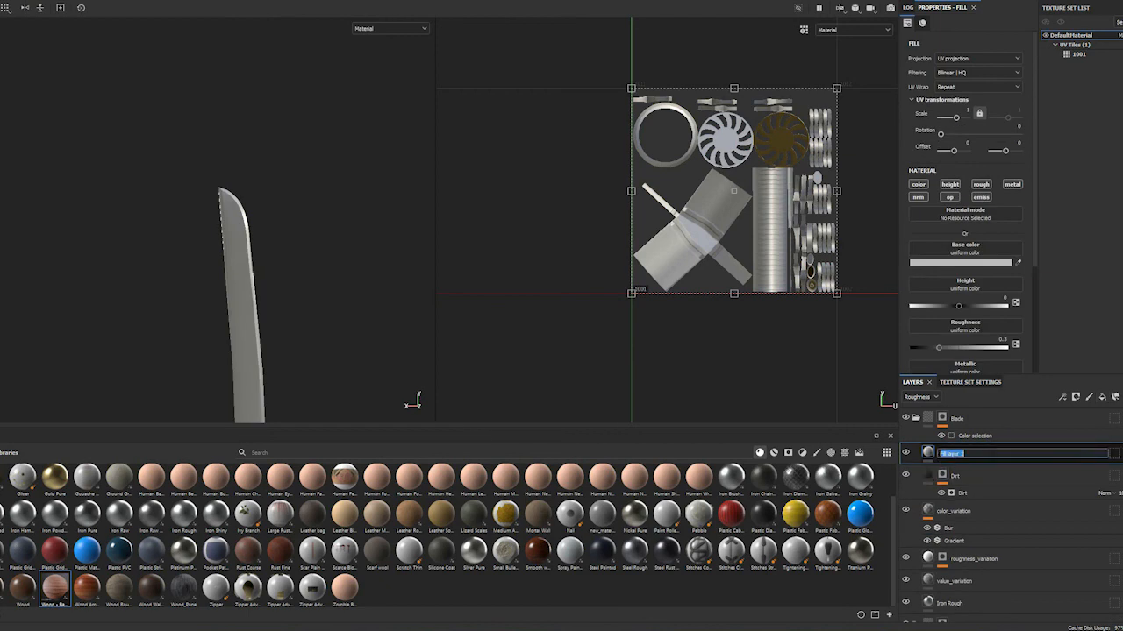
{"action": "type", "text": "blood"}
{"action": "key", "text": "Return"}
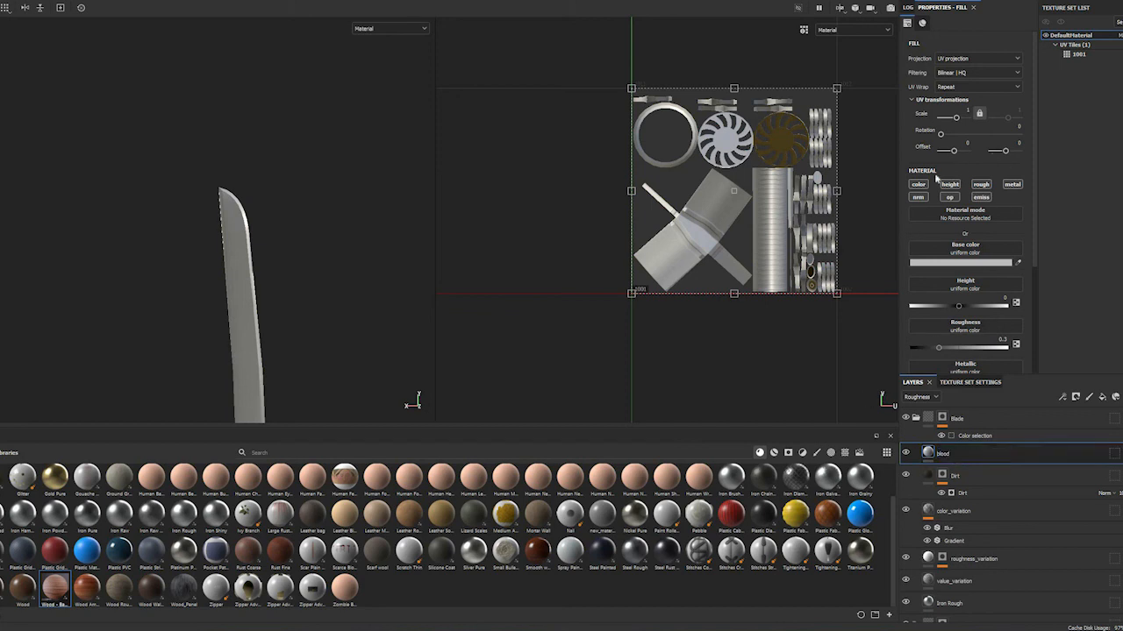
{"action": "left_click", "coordinate": [982, 185]}
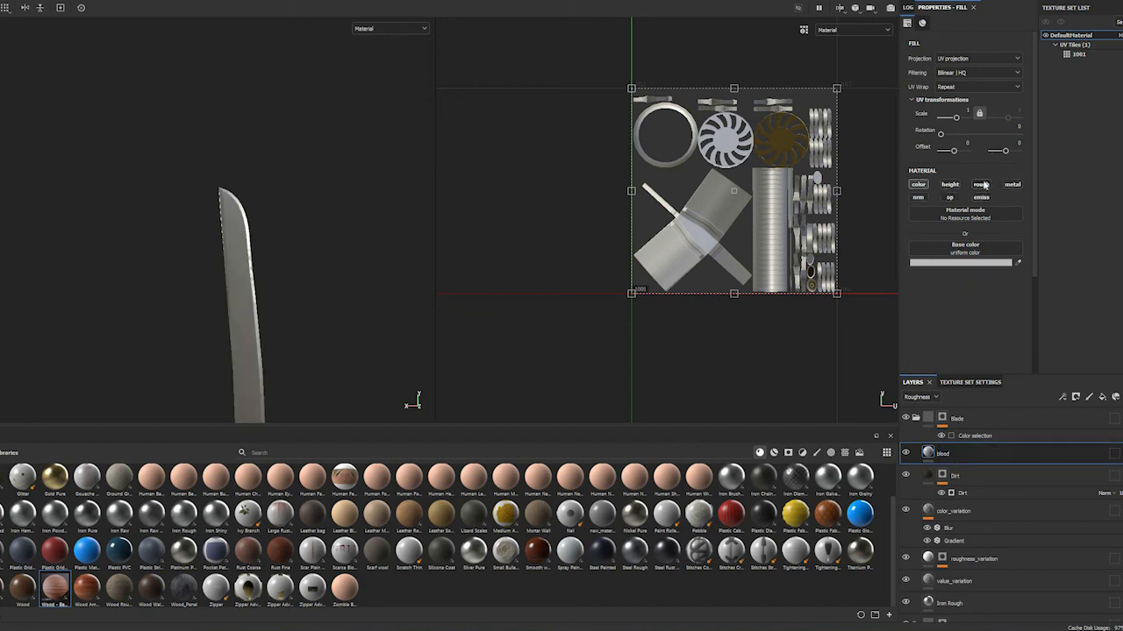
Give the blood layer a dark red base color, hex 5F0000, and raise its roughness to about 0.85
{"action": "left_click", "coordinate": [969, 263]}
{"action": "type", "text": "5F0000"}
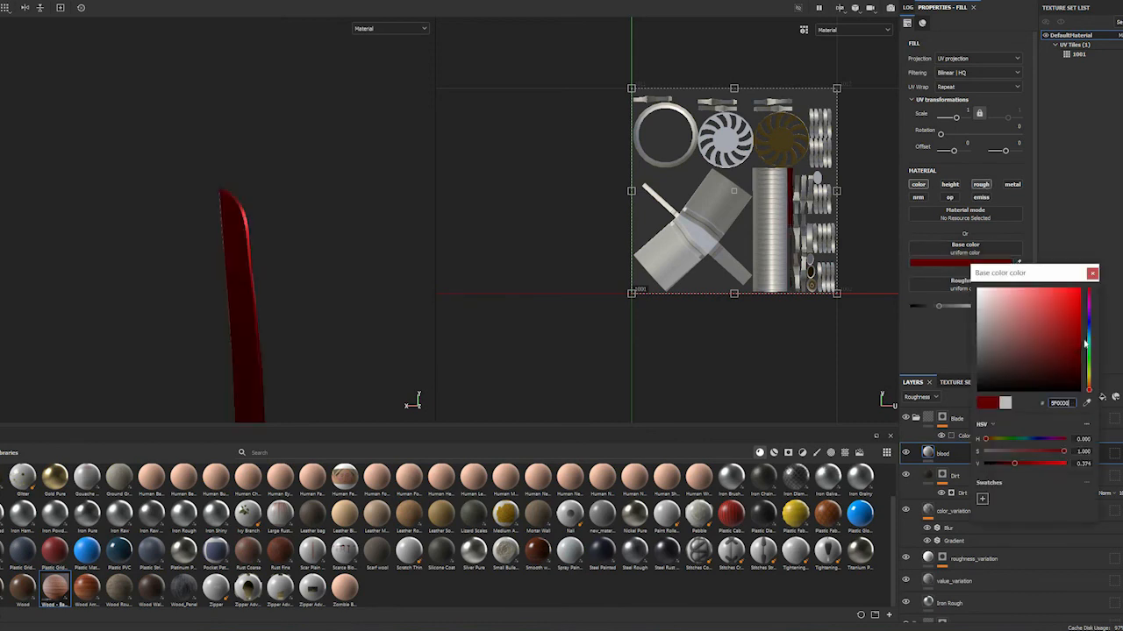
{"action": "left_click", "coordinate": [946, 306]}
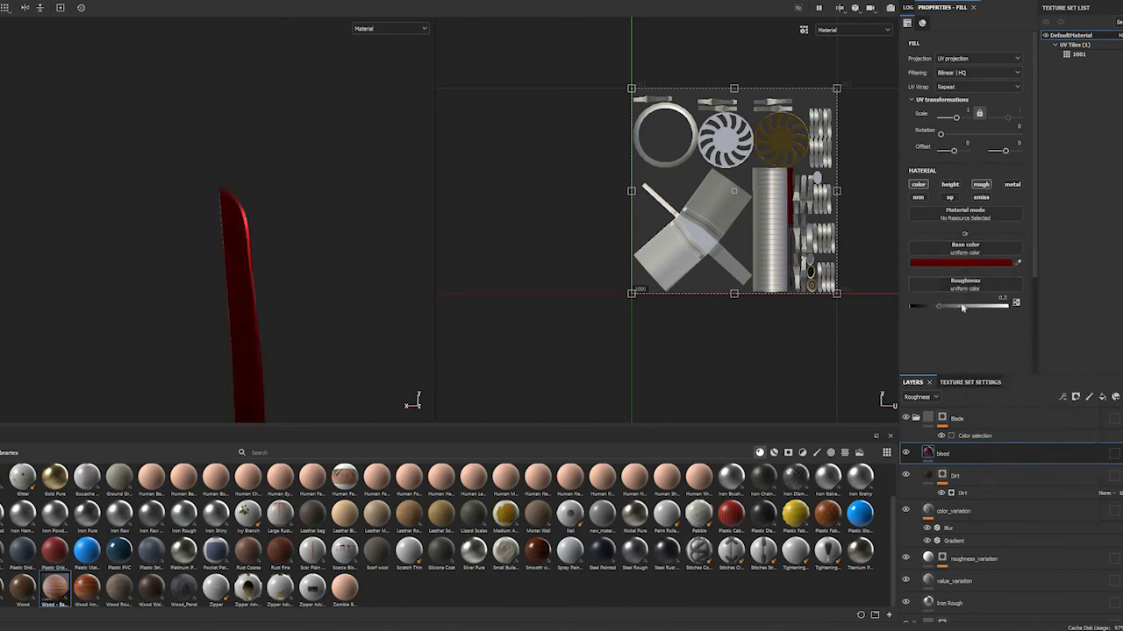
{"action": "left_click_drag", "start_coordinate": [996, 307], "coordinate": [993, 309]}
Darken the blood layer's base color to a deeper red and check it on the blade
{"action": "left_click", "coordinate": [1000, 262]}
{"action": "left_click", "coordinate": [1080, 360]}
{"action": "left_click_drag", "start_coordinate": [1081, 364], "coordinate": [1082, 357]}
{"action": "left_click", "coordinate": [187, 254]}
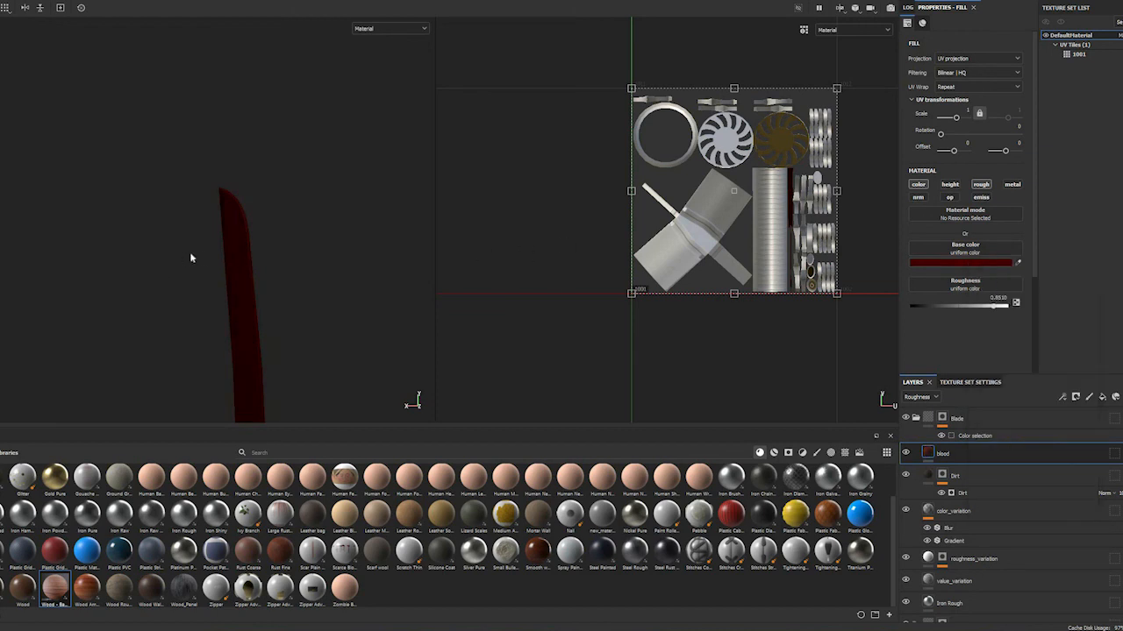
{"action": "scroll", "coordinate": [249, 224], "scroll_direction": "up", "scroll_amount": 3}
{"action": "scroll", "coordinate": [249, 224], "scroll_direction": "down", "scroll_amount": 3}
{"action": "middle_click_drag", "start_coordinate": [256, 163], "coordinate": [256, 124], "text": "alt"}
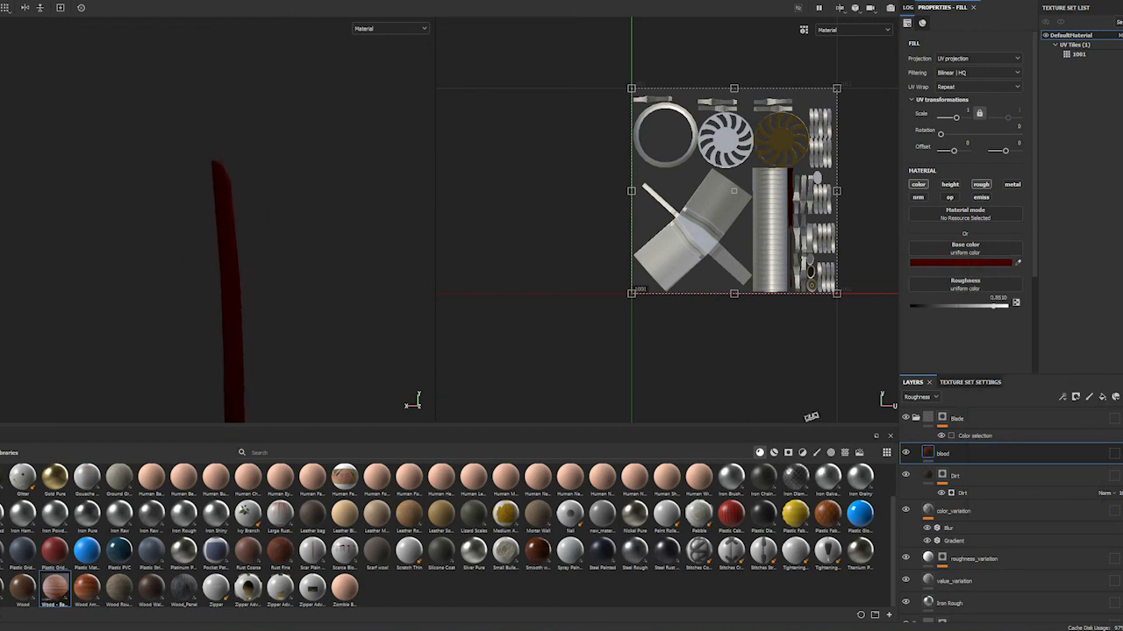
Add a black mask to the blood layer and drive it with a Curvature generator
{"action": "right_click", "coordinate": [947, 453]}
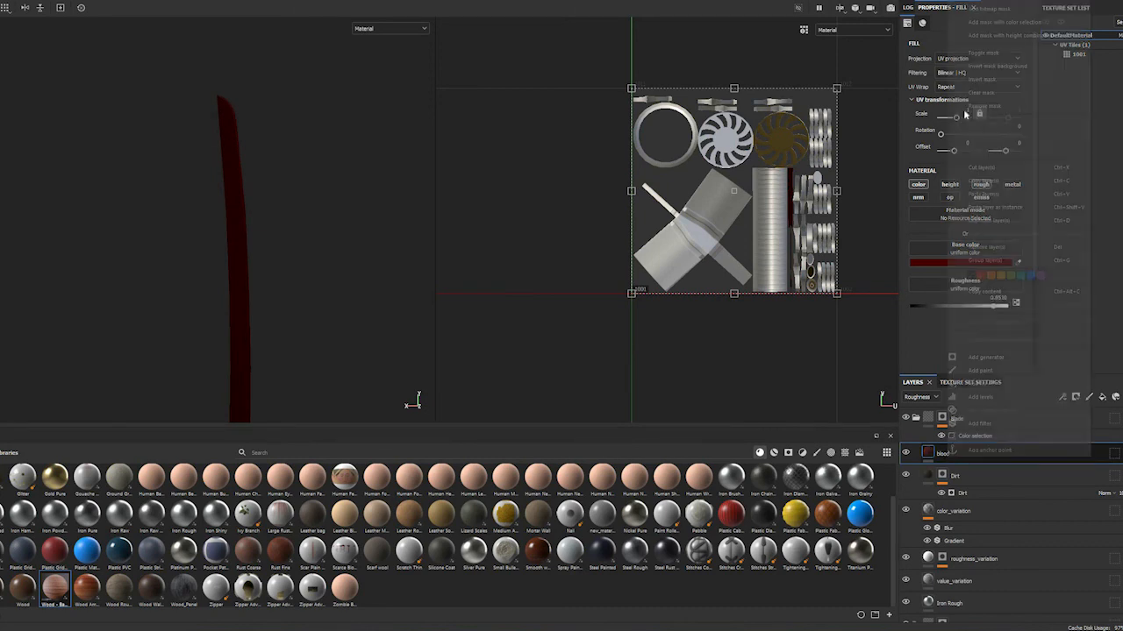
{"action": "left_click", "coordinate": [1000, 3]}
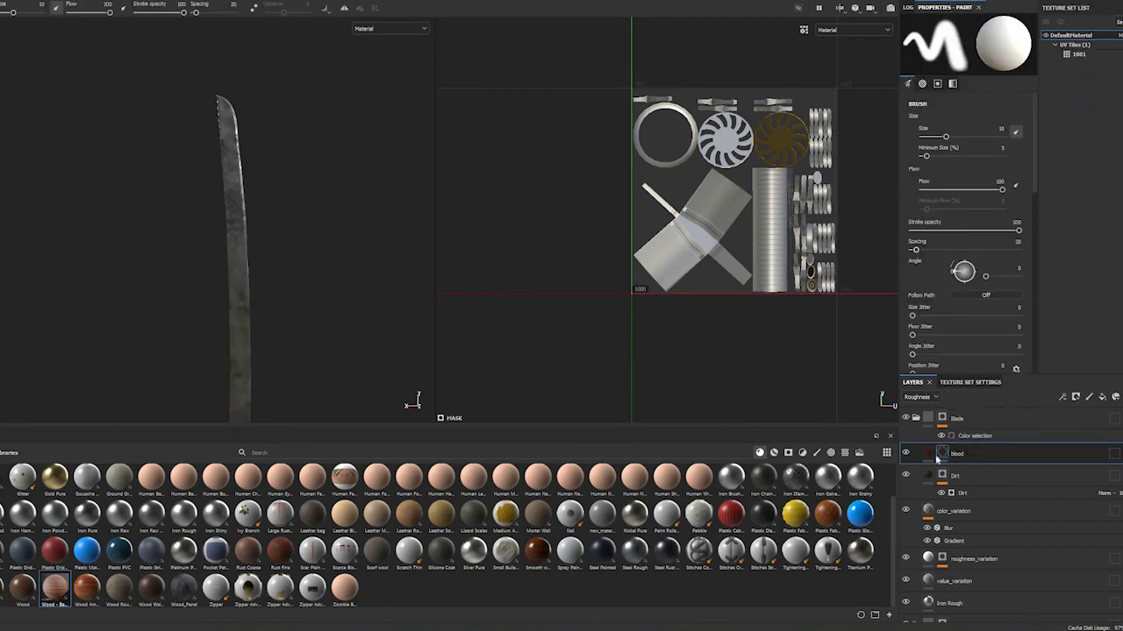
{"action": "right_click", "coordinate": [943, 454]}
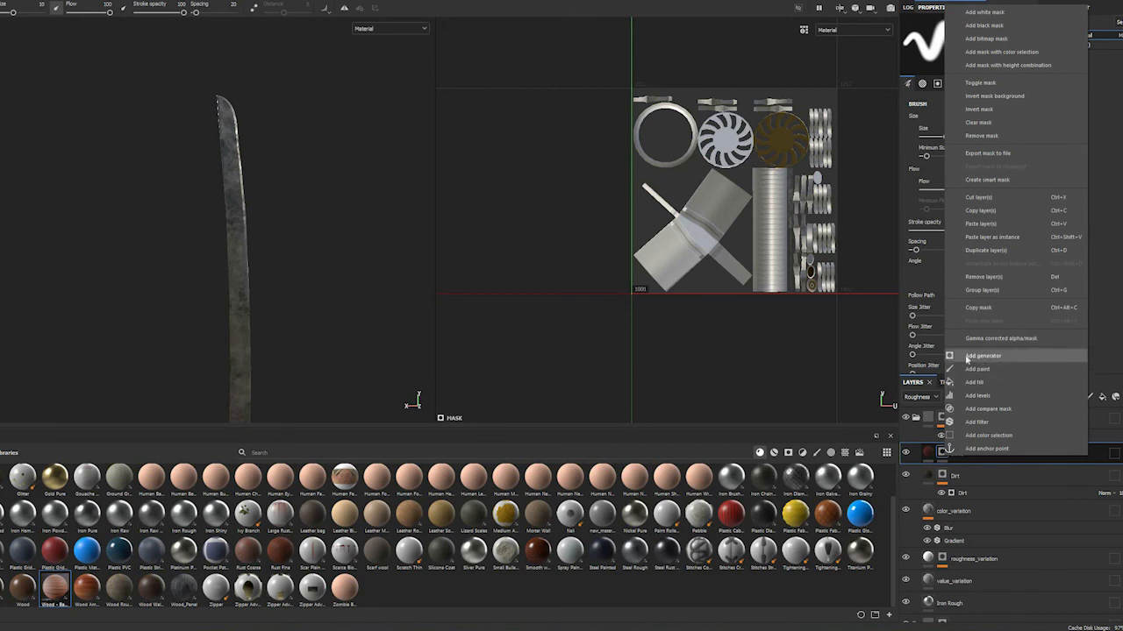
{"action": "left_click", "coordinate": [982, 356]}
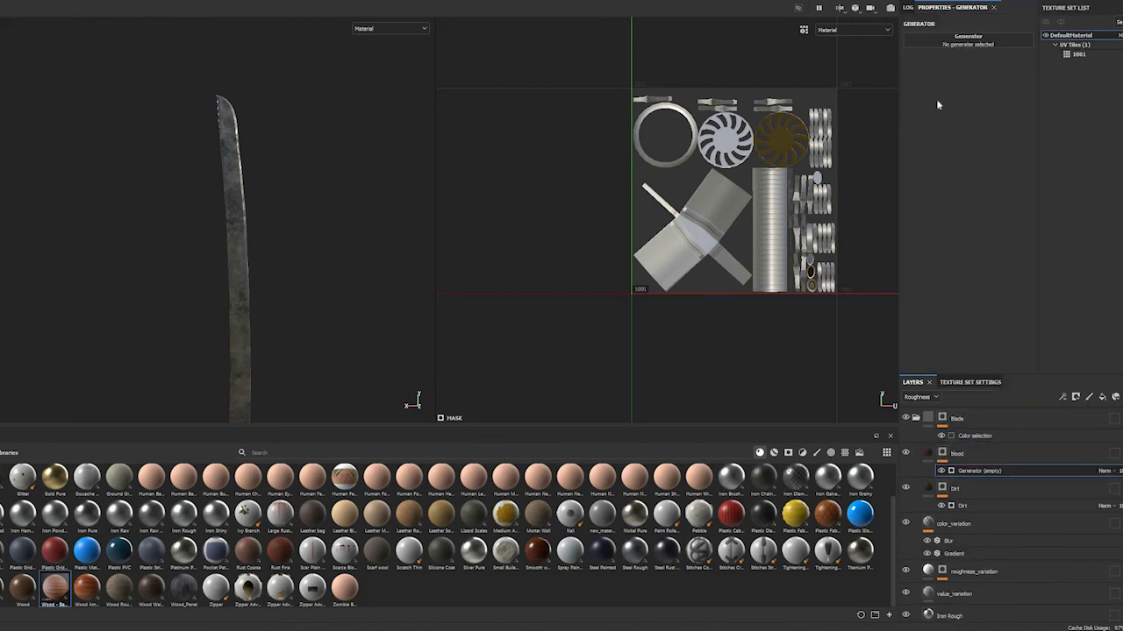
{"action": "left_click", "coordinate": [976, 40]}
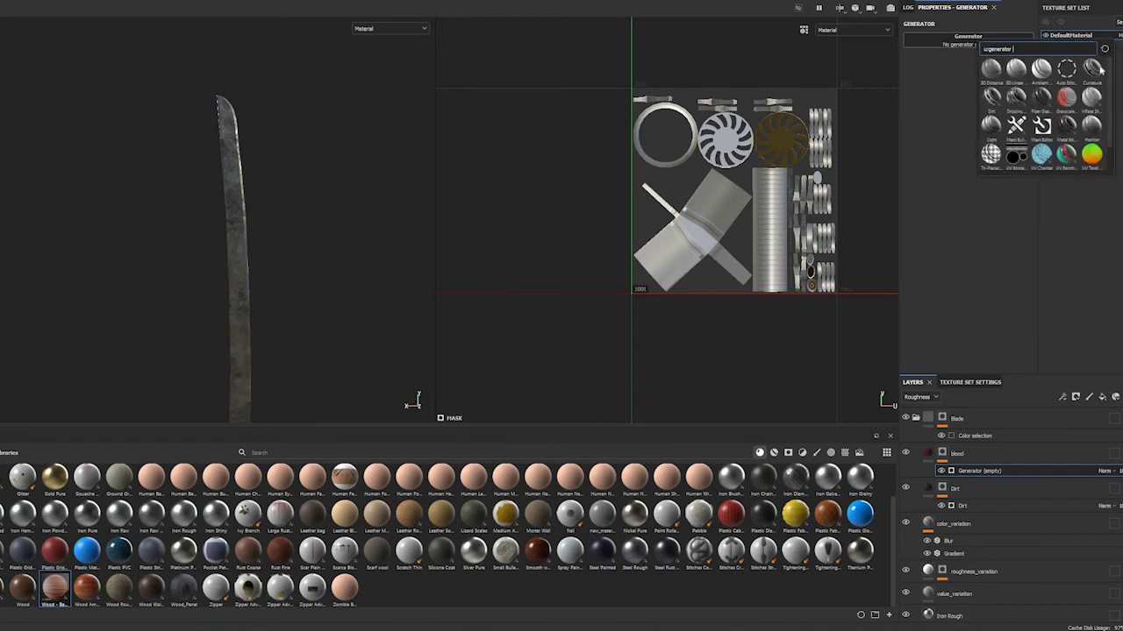
{"action": "left_click", "coordinate": [1092, 67]}
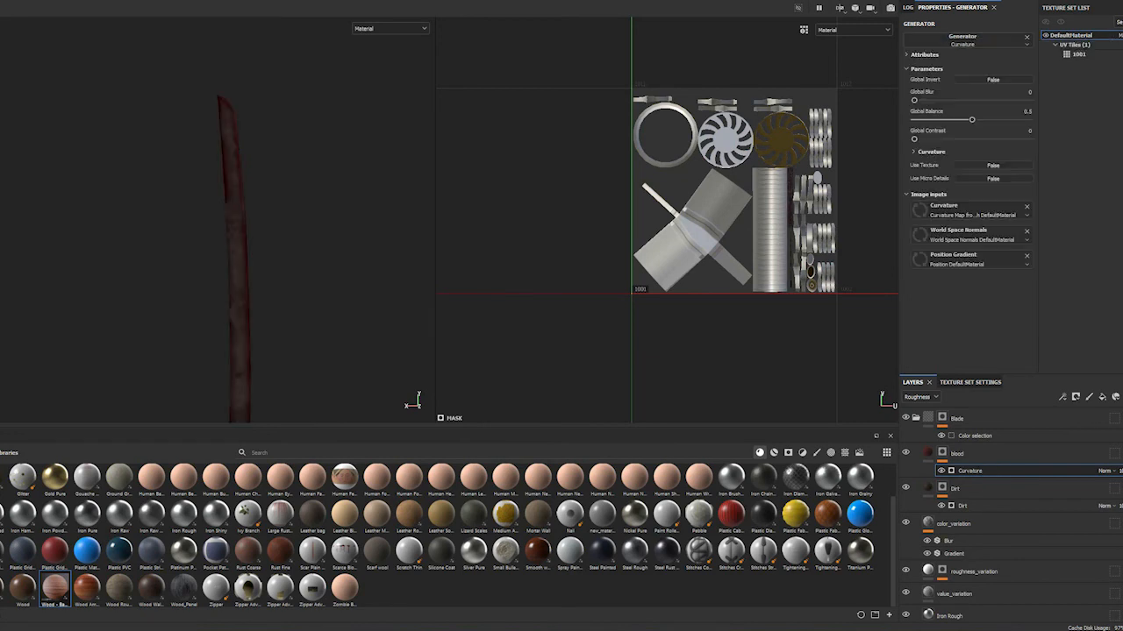
Set the Curvature generator's Global Blur to 0.52 and Global Balance to 0.52, checking the blood along the blade
{"action": "left_click_drag", "start_coordinate": [97, 240], "coordinate": [208, 301], "text": "alt"}
{"action": "middle_click_drag", "start_coordinate": [231, 351], "coordinate": [238, 246], "text": "alt"}
{"action": "right_click_drag", "start_coordinate": [237, 245], "coordinate": [239, 274], "text": "alt"}
{"action": "left_click_drag", "start_coordinate": [359, 228], "coordinate": [143, 237], "text": "alt"}
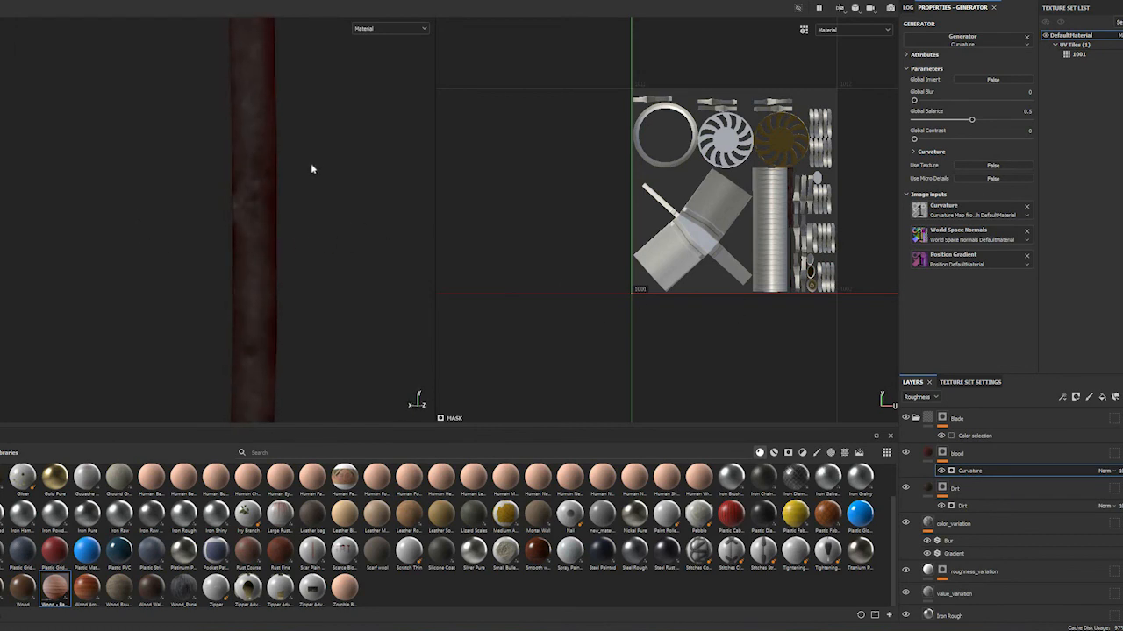
{"action": "left_click_drag", "start_coordinate": [267, 396], "coordinate": [224, 252], "text": "alt"}
{"action": "middle_click_drag", "start_coordinate": [224, 252], "coordinate": [360, 269], "text": "alt"}
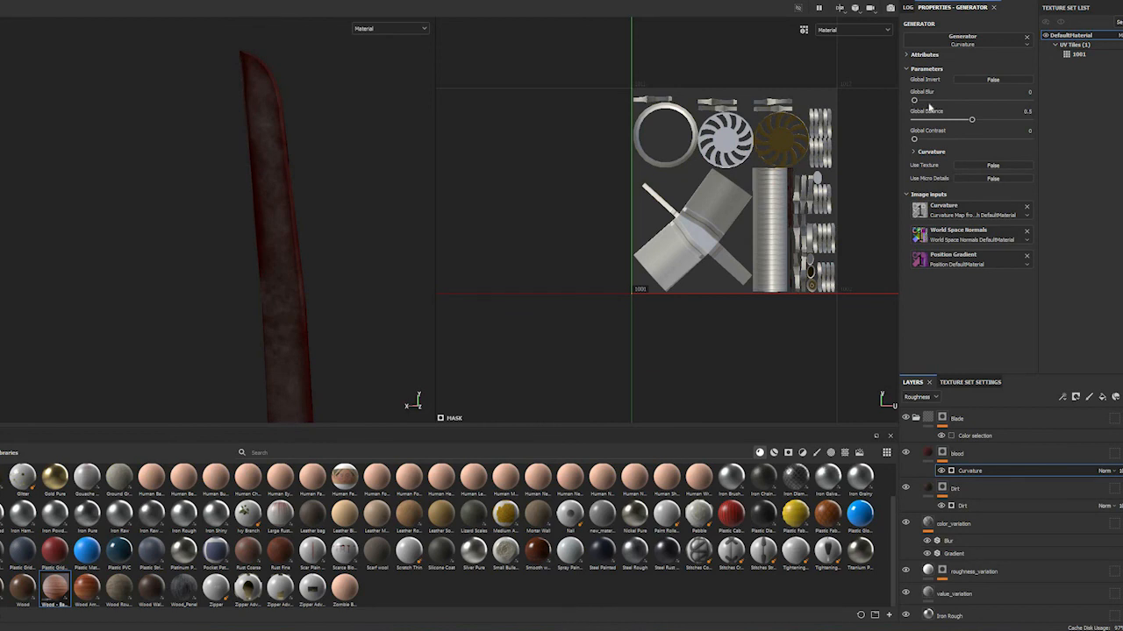
{"action": "mouse_move", "coordinate": [914, 101]}
{"action": "left_mouse_down"}
{"action": "mouse_move", "coordinate": [931, 108]}
{"action": "mouse_move", "coordinate": [907, 108]}
{"action": "mouse_move", "coordinate": [918, 110]}
{"action": "left_mouse_up"}
{"action": "left_click_drag", "start_coordinate": [969, 120], "coordinate": [972, 126]}
{"action": "left_click_drag", "start_coordinate": [264, 278], "coordinate": [296, 298], "text": "alt"}
{"action": "left_click_drag", "start_coordinate": [298, 87], "coordinate": [275, 242], "text": "alt"}
{"action": "middle_click_drag", "start_coordinate": [274, 243], "coordinate": [291, 394], "text": "alt"}
{"action": "scroll", "coordinate": [266, 233], "scroll_direction": "up", "scroll_amount": 5}
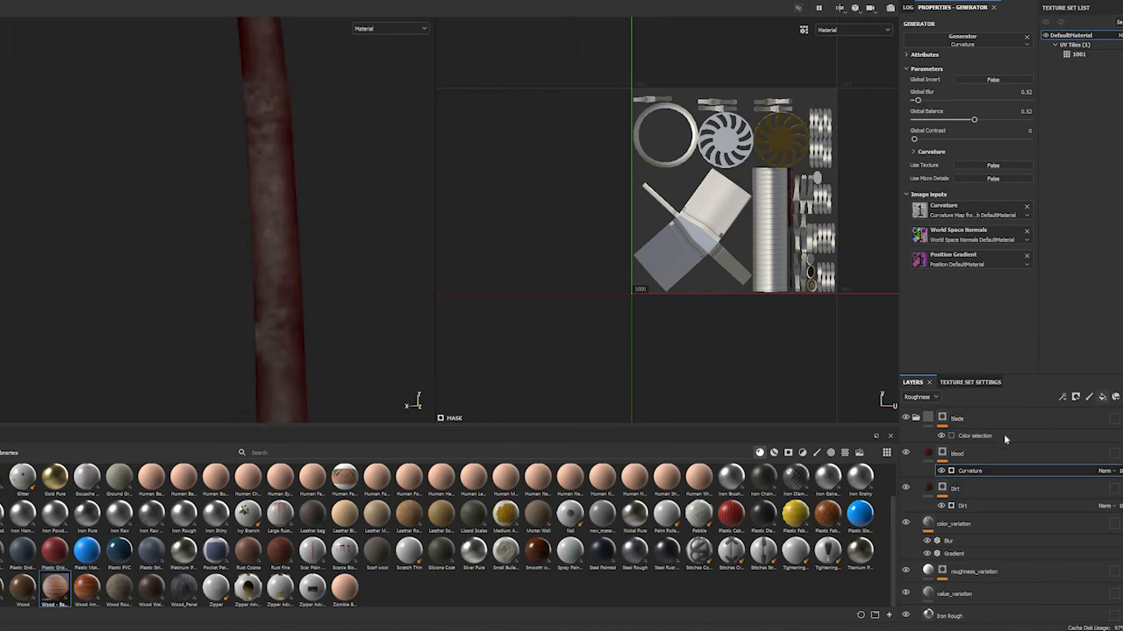
Add a fill with the Grunge Concrete Dirty texture to the blood layer's mask, above the Curvature generator
{"action": "left_click", "coordinate": [1103, 396]}
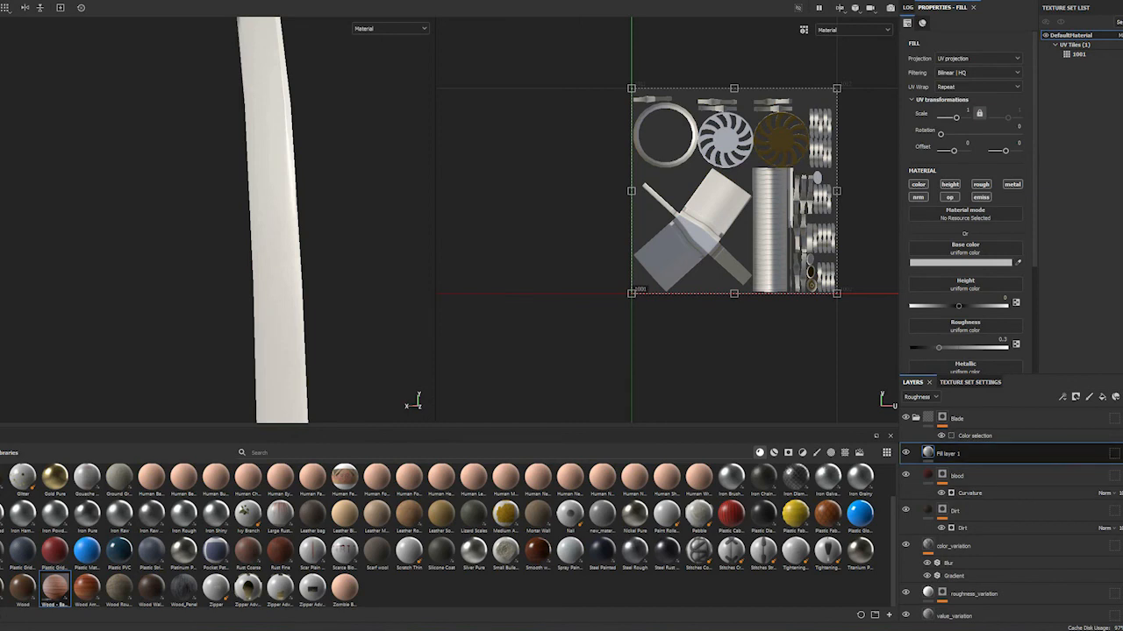
{"action": "key", "text": "Delete"}
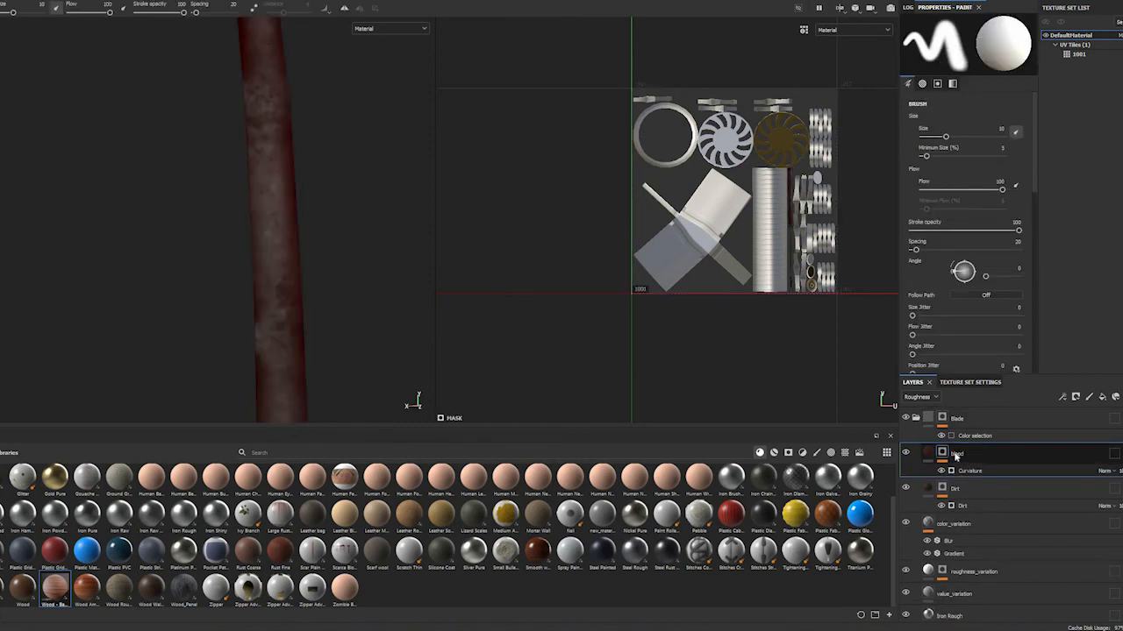
{"action": "right_click", "coordinate": [965, 438]}
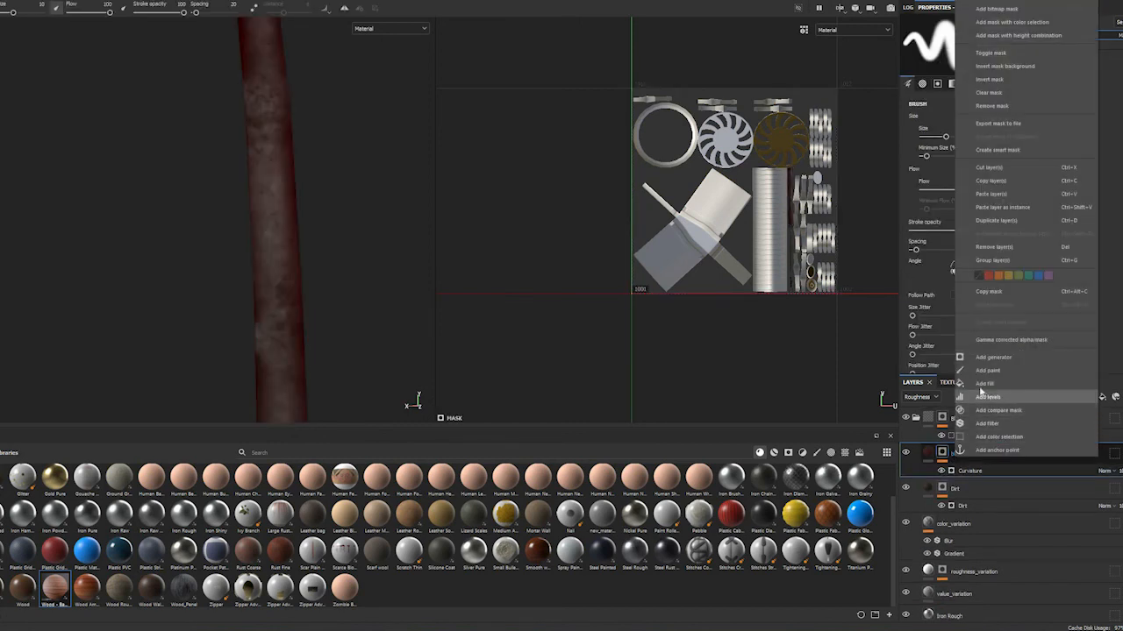
{"action": "left_click", "coordinate": [984, 383]}
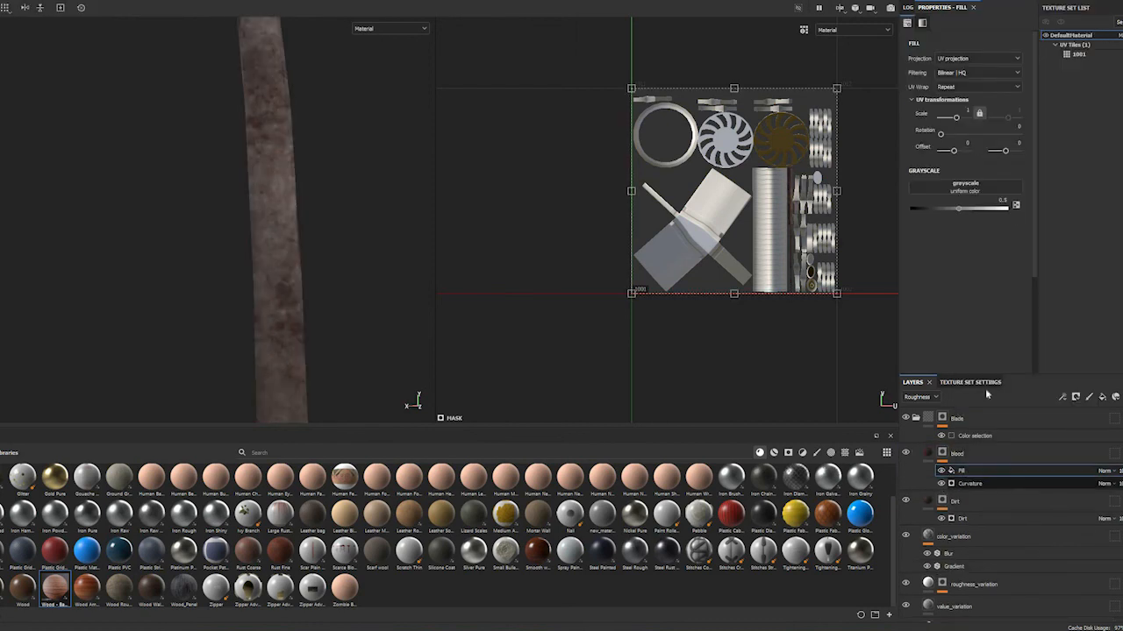
{"action": "left_click", "coordinate": [959, 192]}
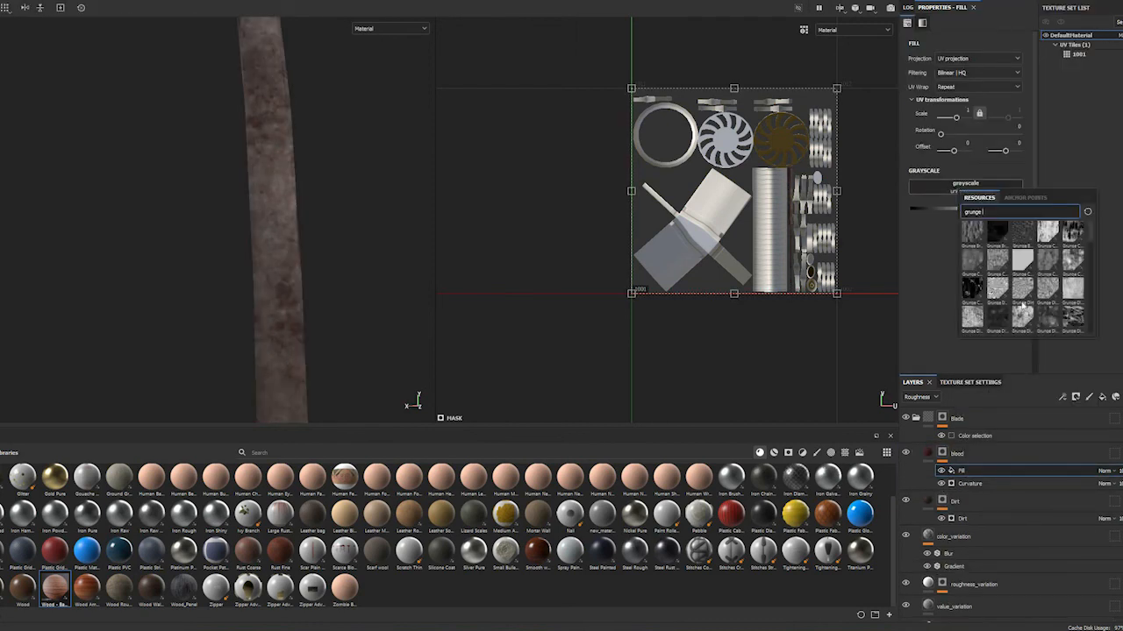
{"action": "scroll", "coordinate": [1015, 305], "scroll_direction": "down", "scroll_amount": 3}
{"action": "scroll", "coordinate": [1039, 282], "scroll_direction": "up", "scroll_amount": 3}
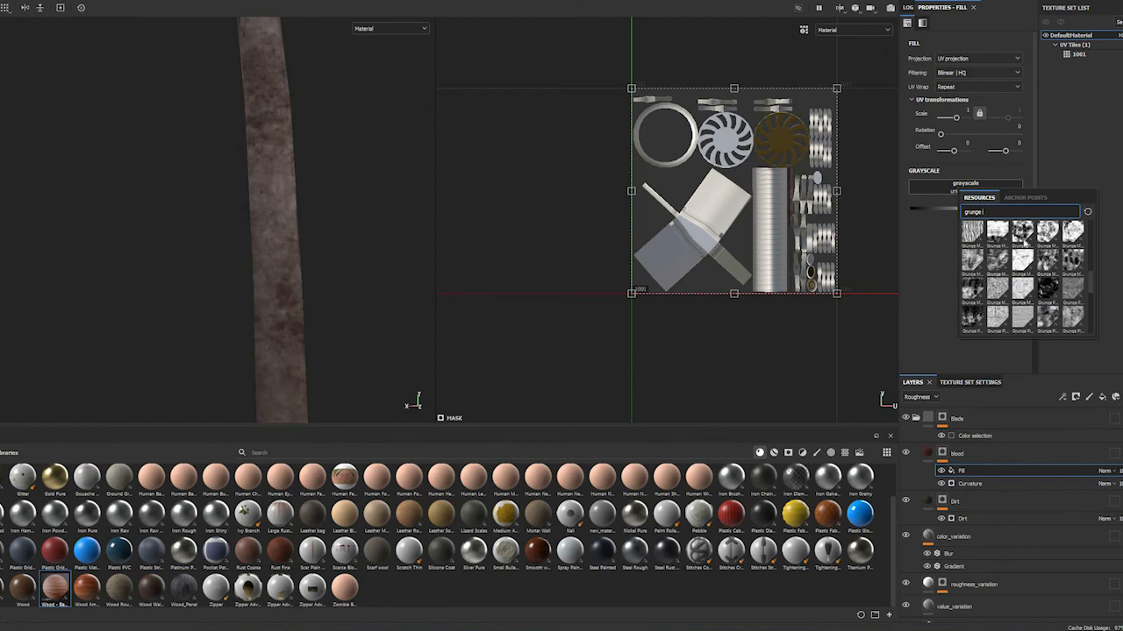
{"action": "scroll", "coordinate": [1020, 275], "scroll_direction": "up", "scroll_amount": 5}
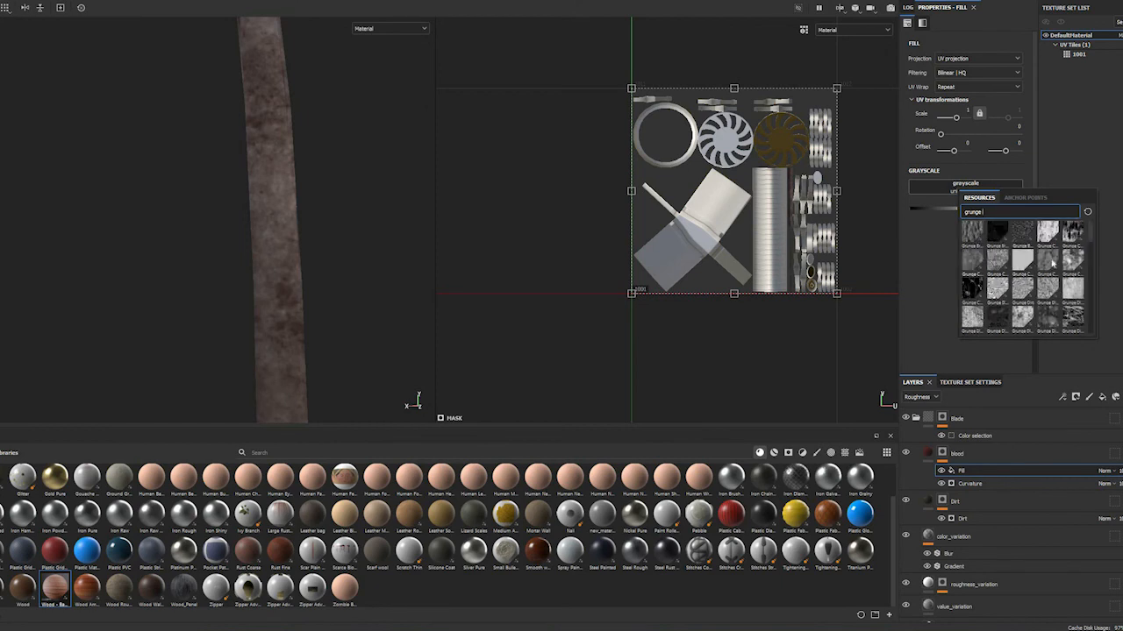
{"action": "mouse_move", "coordinate": [1058, 260]}
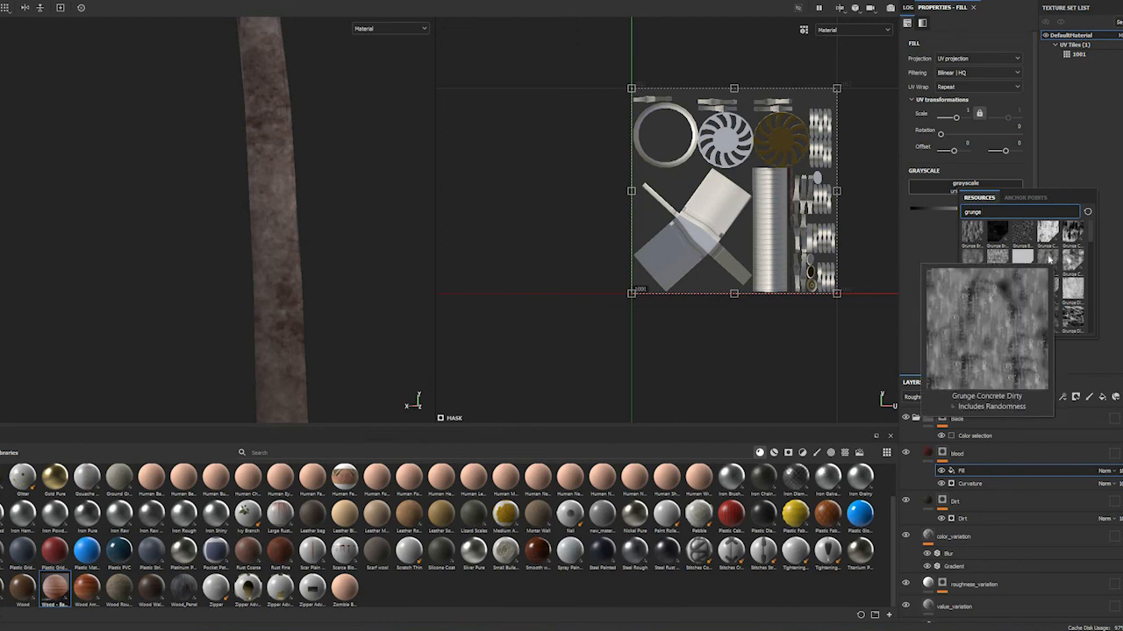
{"action": "left_click", "coordinate": [1017, 258]}
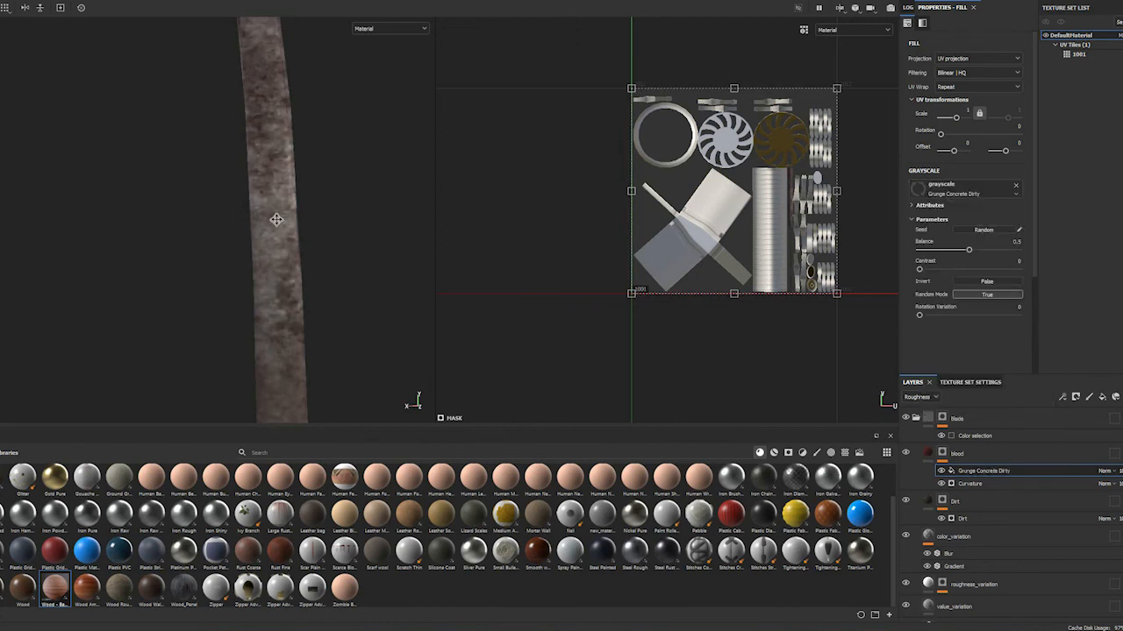
{"action": "middle_click_drag", "start_coordinate": [290, 457], "coordinate": [309, 533], "text": "alt"}
{"action": "middle_click_drag", "start_coordinate": [336, 248], "coordinate": [309, 519], "text": "alt"}
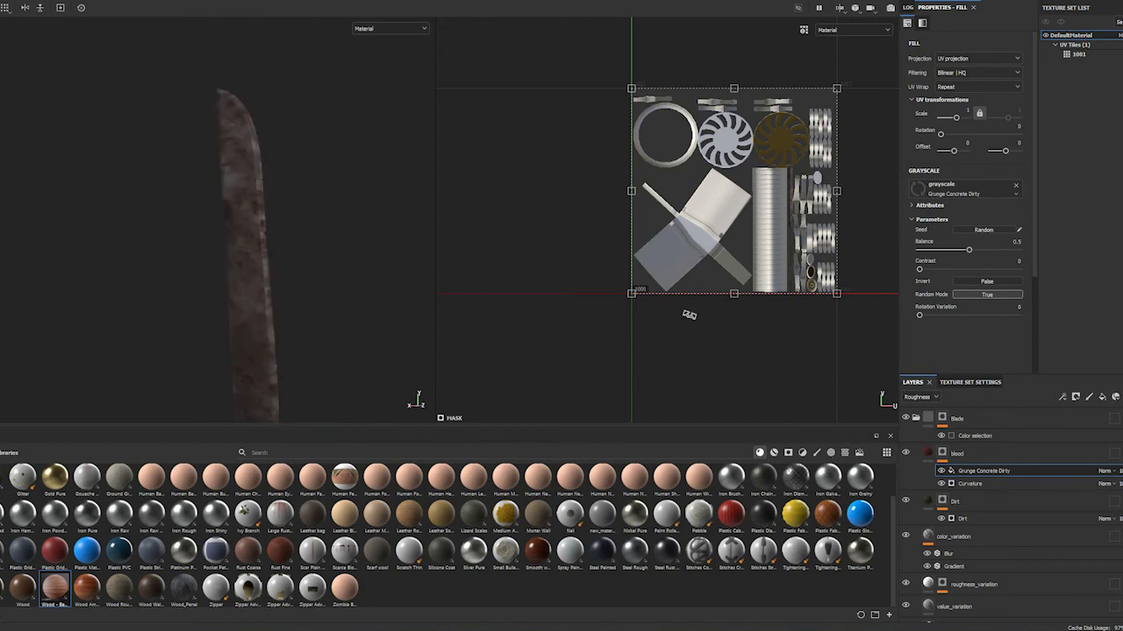
Set the Grunge Concrete Dirty fill's Balance to 0.53, viewing the blade under rotated lighting
{"action": "double_click", "coordinate": [1008, 471]}
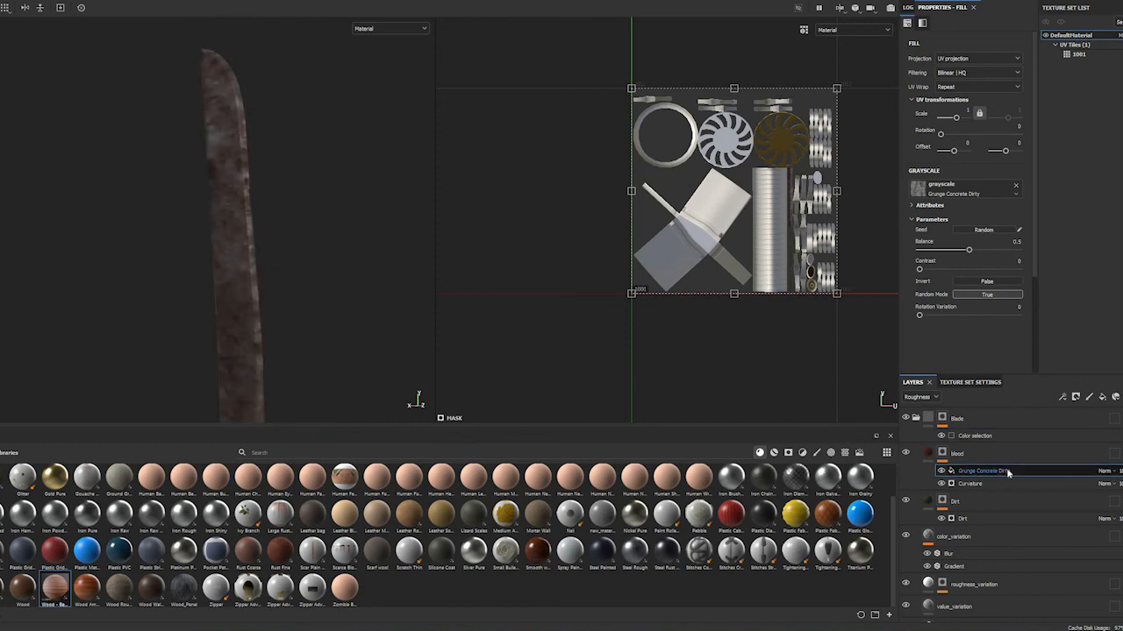
{"action": "left_click", "coordinate": [991, 476]}
{"action": "double_click", "coordinate": [998, 473]}
{"action": "right_click_drag", "start_coordinate": [347, 235], "coordinate": [400, 249], "text": "shift"}
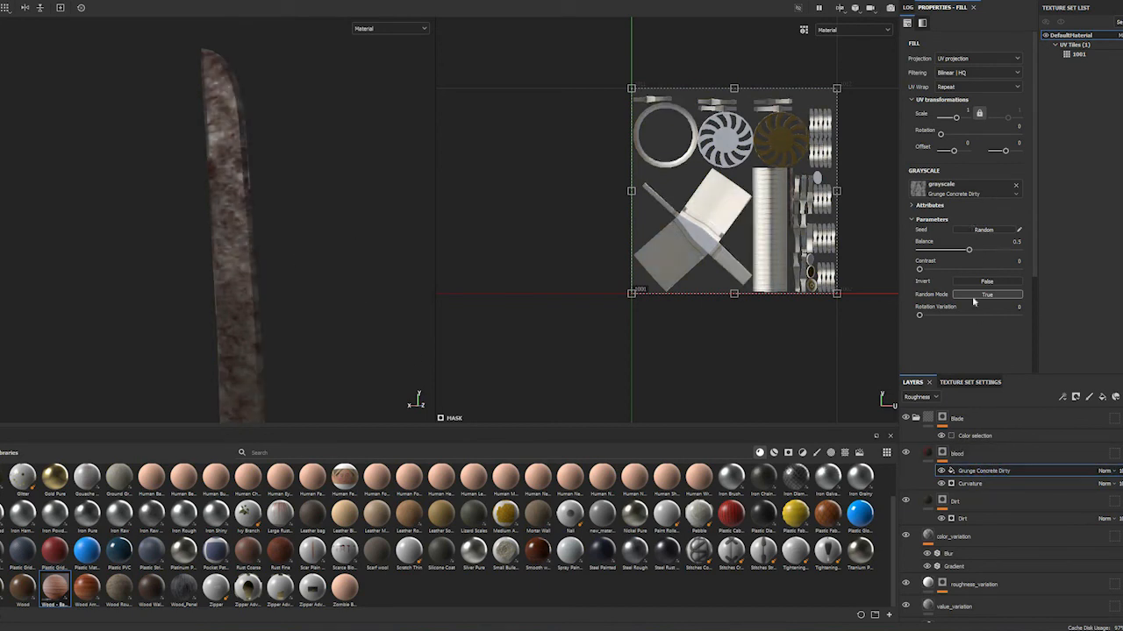
{"action": "left_click_drag", "start_coordinate": [968, 250], "coordinate": [971, 251]}
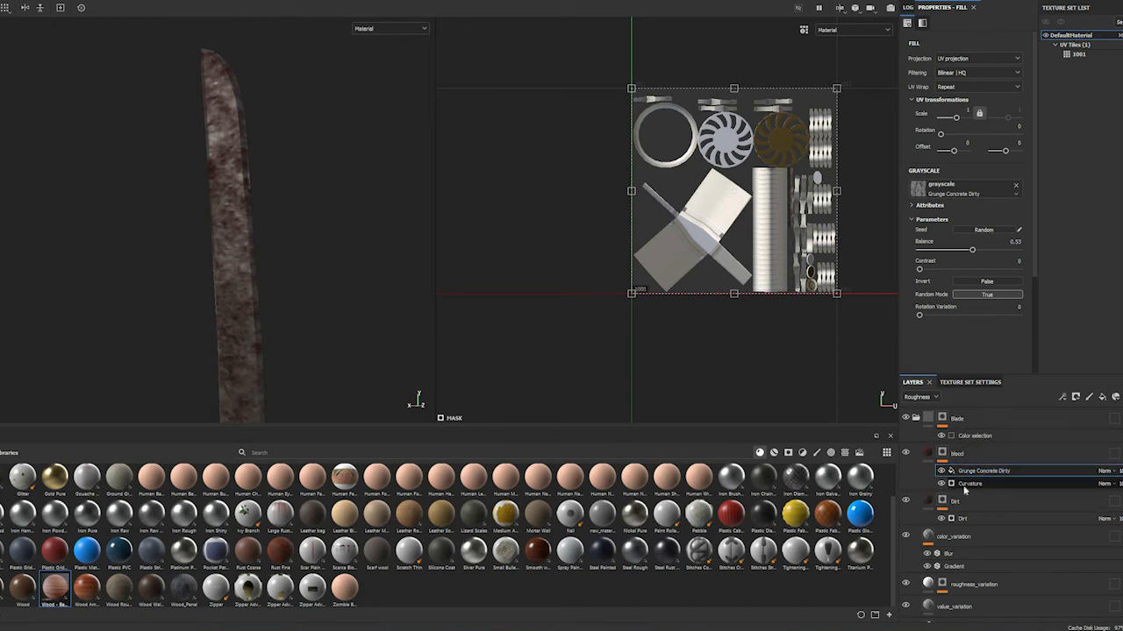
Set the Grunge Concrete Dirty fill's blending mode to Multiply over the Curvature generator
{"action": "left_click", "coordinate": [1107, 471]}
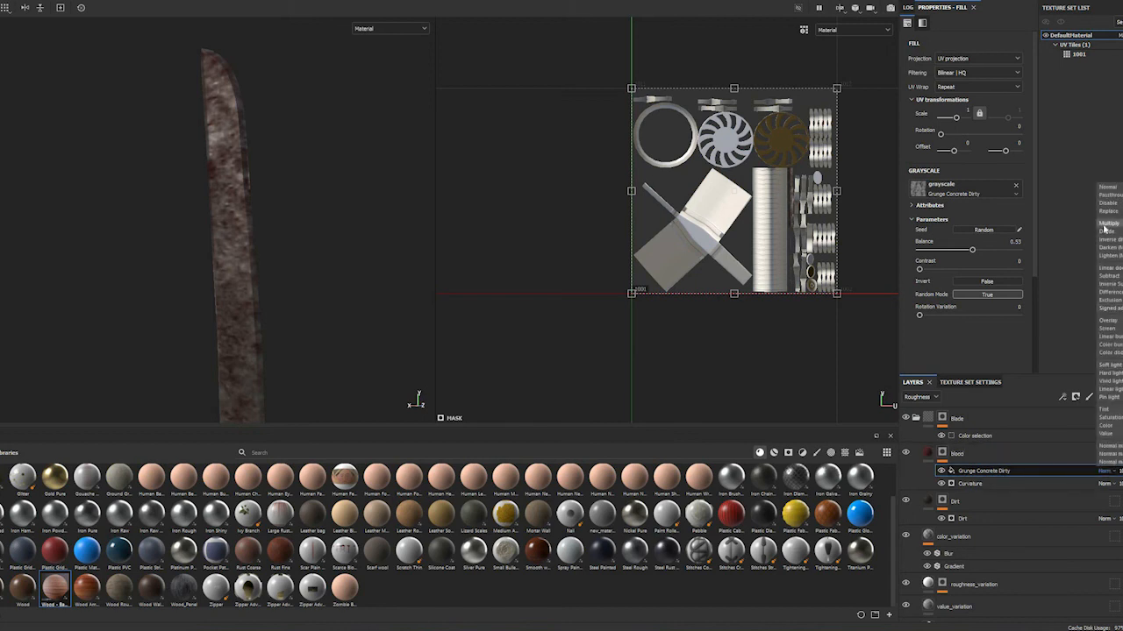
{"action": "left_click", "coordinate": [1108, 223]}
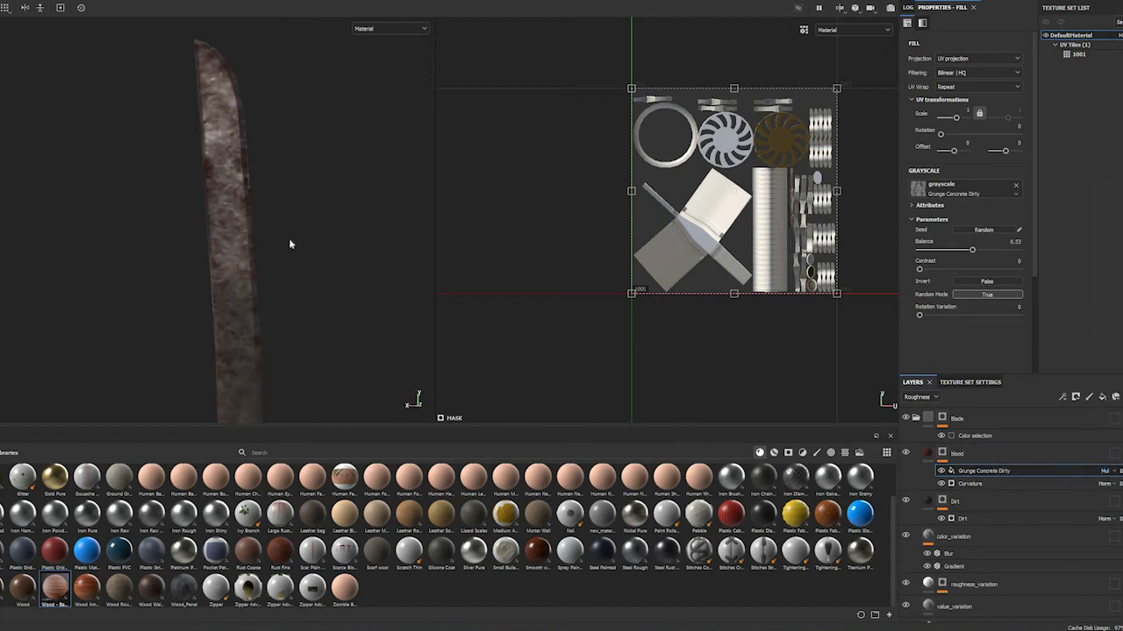
{"action": "middle_click_drag", "start_coordinate": [278, 179], "coordinate": [362, 204], "text": "alt"}
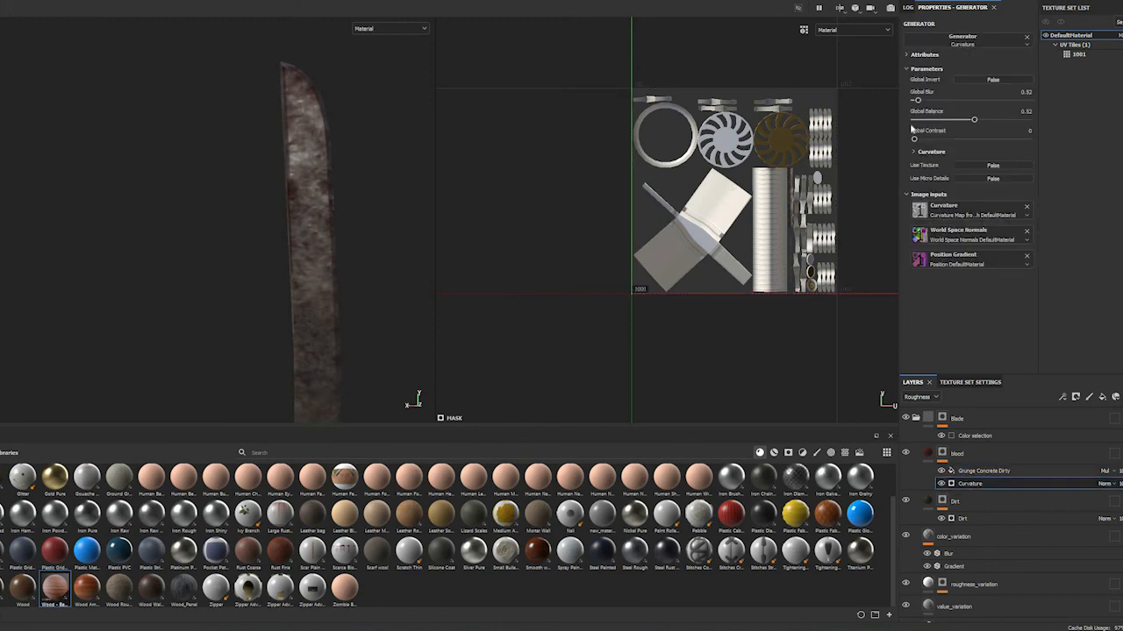
Set the blood mask's Curvature generator to Global Blur 0 and Global Balance about 0.39
{"action": "left_click_drag", "start_coordinate": [918, 99], "coordinate": [908, 101]}
{"action": "left_click_drag", "start_coordinate": [1008, 127], "coordinate": [963, 308]}
{"action": "left_click", "coordinate": [944, 454]}
{"action": "left_click", "coordinate": [980, 483]}
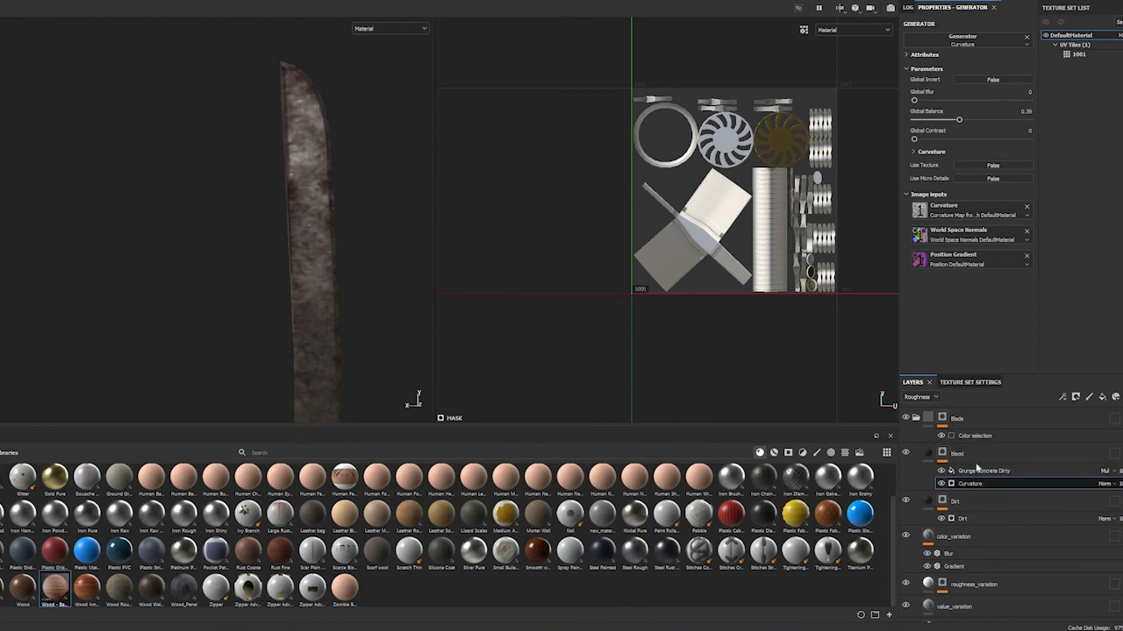
Set the Grunge Concrete Dirty fill's UV scale to 2 and check the pattern under different lighting
{"action": "left_click", "coordinate": [982, 471]}
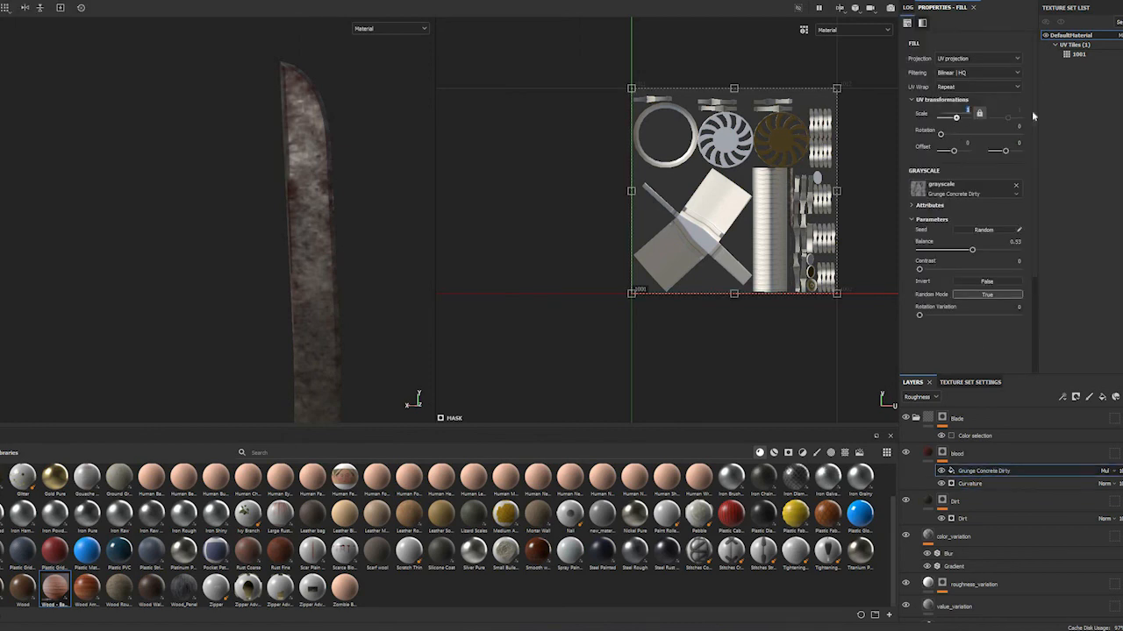
{"action": "type", "text": "2"}
{"action": "key", "text": "Return"}
{"action": "mouse_move", "coordinate": [326, 206]}
{"action": "right_mouse_down", "text": "shift"}
{"action": "mouse_move", "coordinate": [254, 224]}
{"action": "mouse_move", "coordinate": [373, 236]}
{"action": "right_mouse_up", "text": "shift"}
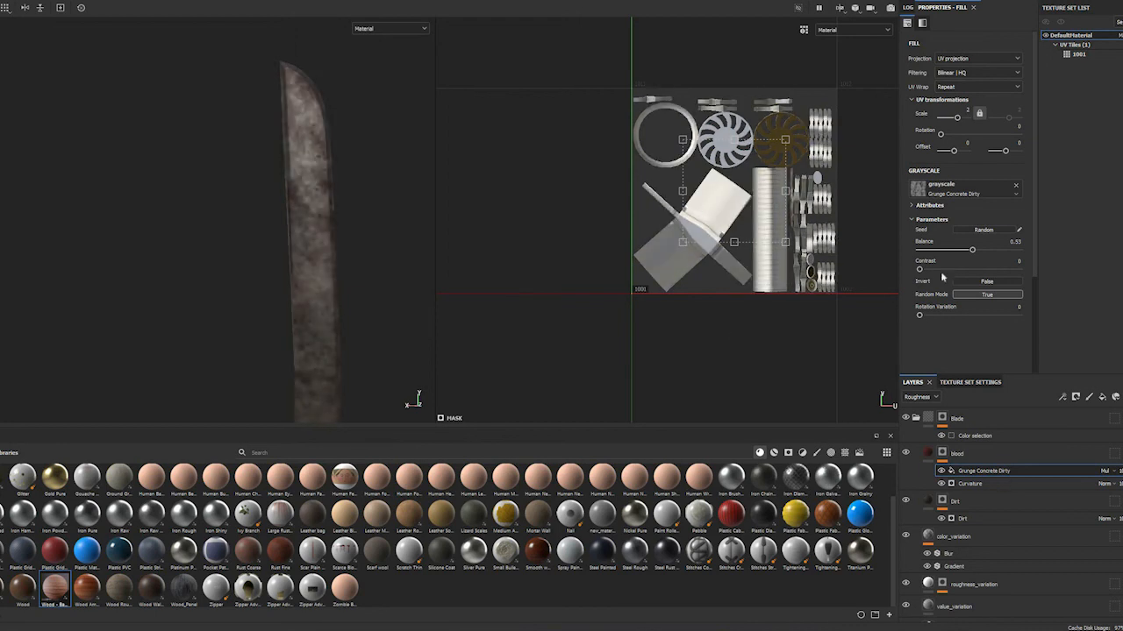
Set the Grunge Concrete Dirty fill's Balance to 0.69 and check the blood coverage along the blade
{"action": "left_click", "coordinate": [988, 250]}
{"action": "left_click_drag", "start_coordinate": [987, 252], "coordinate": [986, 252]}
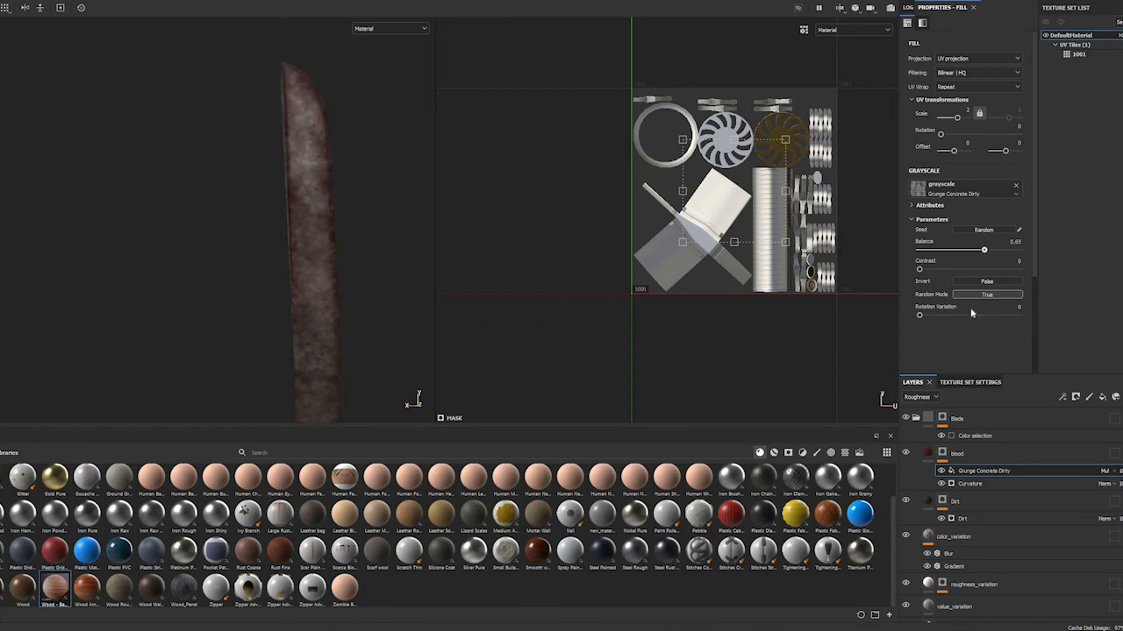
{"action": "left_click", "coordinate": [944, 470]}
{"action": "scroll", "coordinate": [215, 342], "scroll_direction": "up", "scroll_amount": 4}
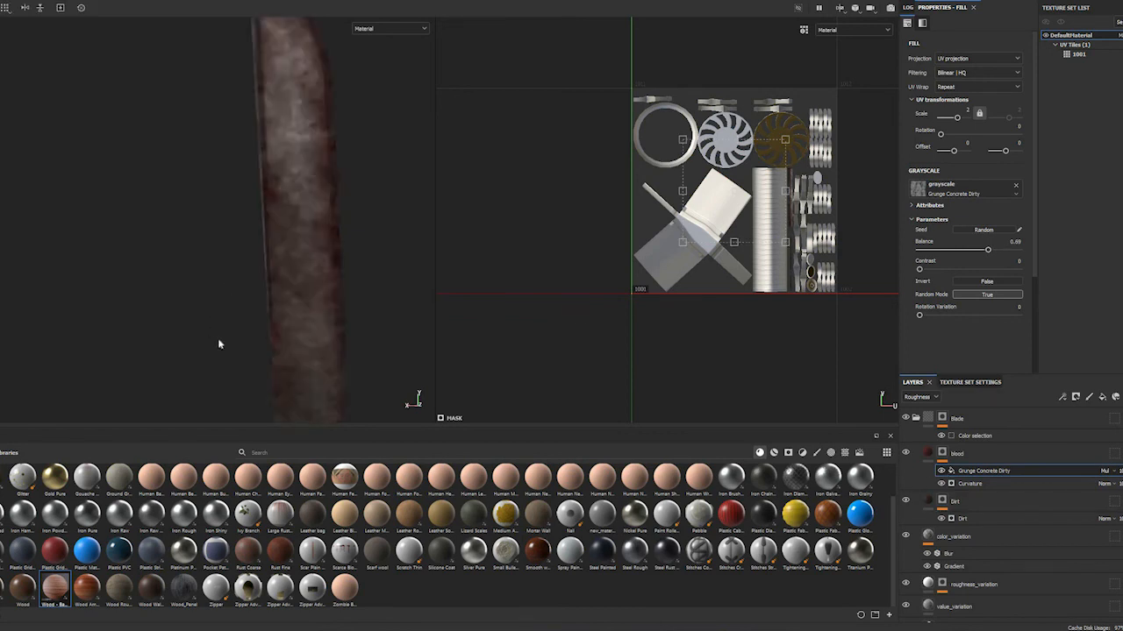
{"action": "scroll", "coordinate": [245, 326], "scroll_direction": "down", "scroll_amount": 8}
{"action": "middle_click_drag", "start_coordinate": [216, 220], "coordinate": [195, 154], "text": "alt"}
{"action": "middle_click_drag", "start_coordinate": [199, 255], "coordinate": [178, 292], "text": "alt"}
{"action": "scroll", "coordinate": [331, 381], "scroll_direction": "down", "scroll_amount": 2}
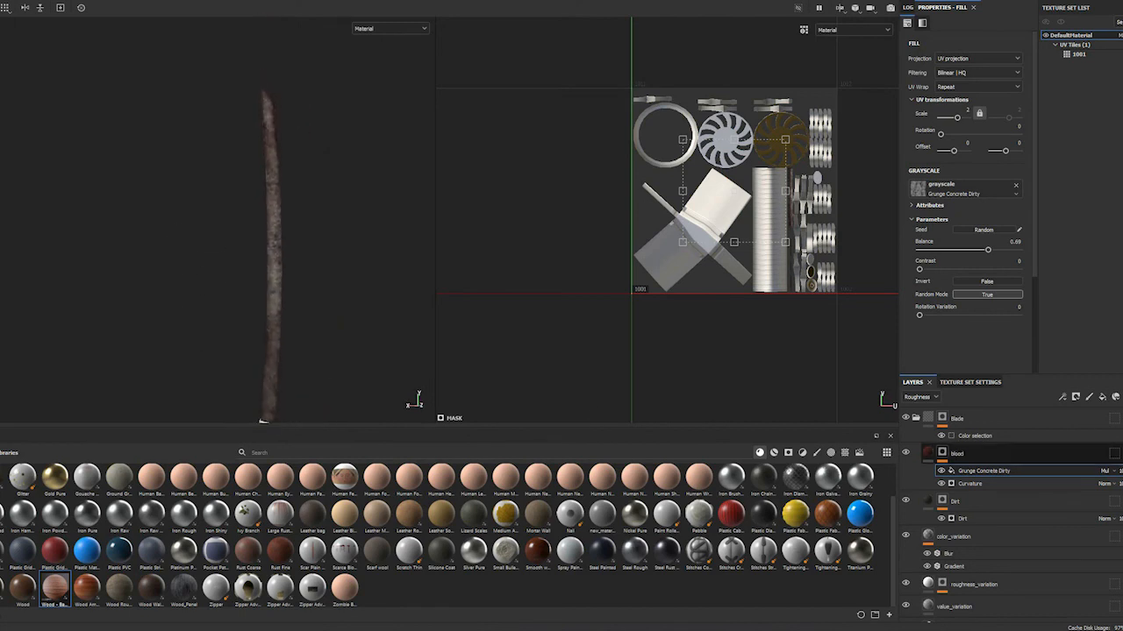
Switch the layer stack to the Base color channel and view the blade under rotated lighting
{"action": "left_click", "coordinate": [919, 397]}
{"action": "left_click", "coordinate": [921, 410]}
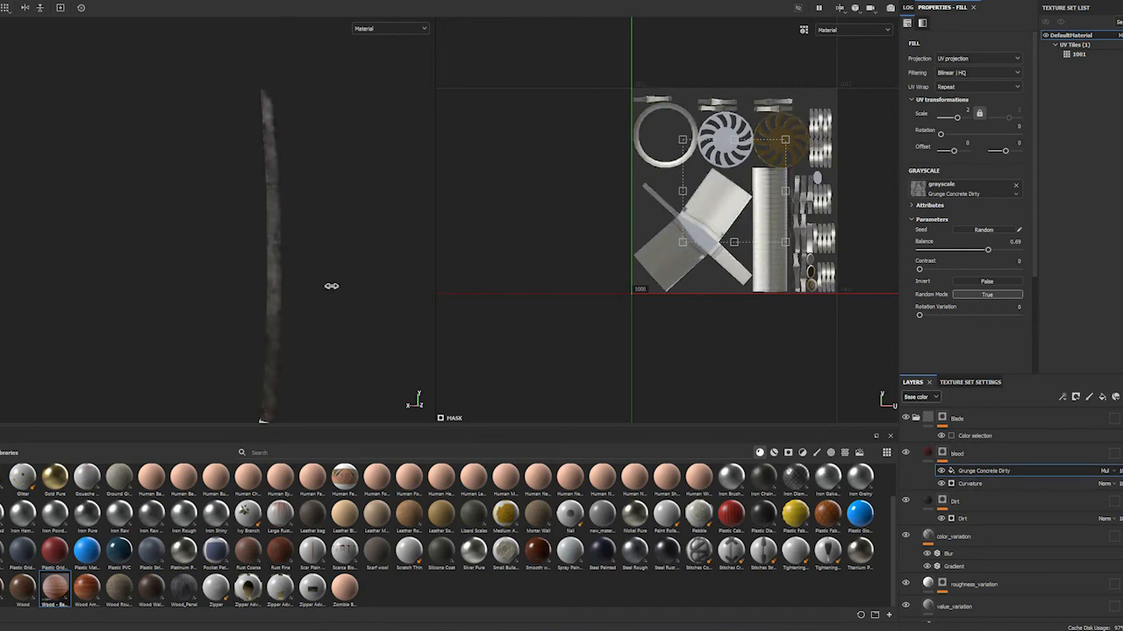
{"action": "right_click_drag", "start_coordinate": [327, 292], "coordinate": [299, 237], "text": "shift"}
{"action": "middle_click_drag", "start_coordinate": [297, 235], "coordinate": [267, 180], "text": "alt"}
{"action": "left_click_drag", "start_coordinate": [272, 196], "coordinate": [121, 346], "text": "alt"}
{"action": "middle_click_drag", "start_coordinate": [253, 176], "coordinate": [211, 299], "text": "alt"}
{"action": "left_click_drag", "start_coordinate": [211, 298], "coordinate": [233, 125], "text": "alt"}
{"action": "middle_click_drag", "start_coordinate": [150, 327], "coordinate": [106, 169], "text": "alt"}
Examine the blood and dirt pattern on the blade up close from several angles and lighting directions
{"action": "scroll", "coordinate": [177, 306], "scroll_direction": "up", "scroll_amount": 3}
{"action": "middle_click_drag", "start_coordinate": [177, 306], "coordinate": [149, 265], "text": "alt"}
{"action": "scroll", "coordinate": [144, 254], "scroll_direction": "up", "scroll_amount": 3}
{"action": "left_click_drag", "start_coordinate": [145, 254], "coordinate": [225, 264], "text": "alt"}
{"action": "scroll", "coordinate": [213, 269], "scroll_direction": "up", "scroll_amount": 4}
{"action": "scroll", "coordinate": [222, 277], "scroll_direction": "down", "scroll_amount": 3}
{"action": "middle_click_drag", "start_coordinate": [225, 264], "coordinate": [234, 400], "text": "alt"}
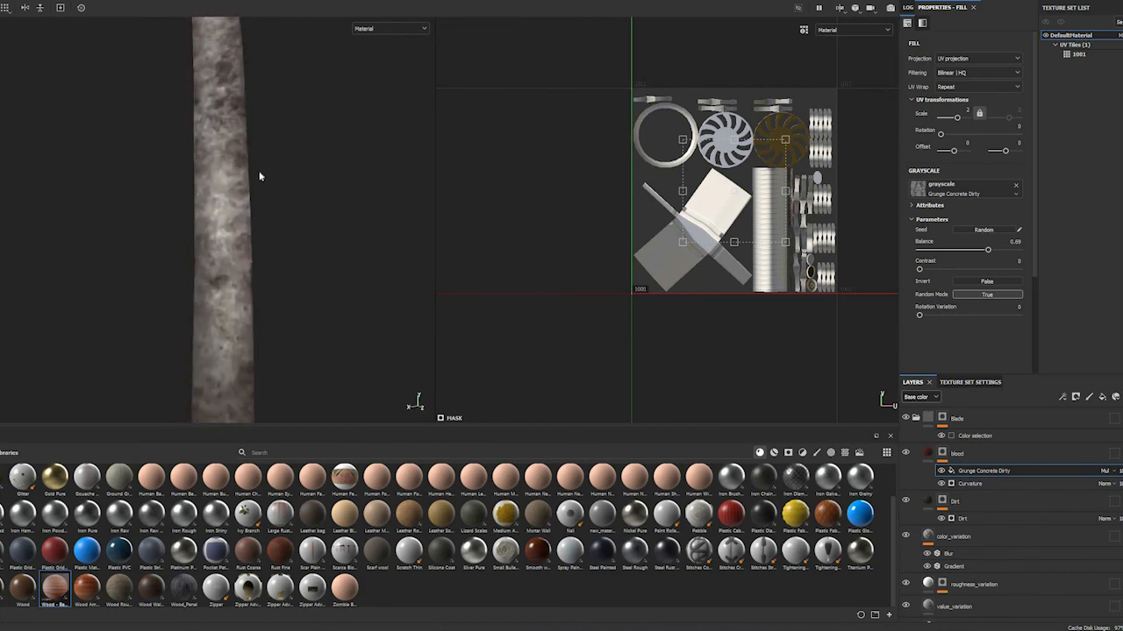
{"action": "scroll", "coordinate": [262, 181], "scroll_direction": "up", "scroll_amount": 3}
{"action": "scroll", "coordinate": [259, 195], "scroll_direction": "down", "scroll_amount": 5}
{"action": "middle_click_drag", "start_coordinate": [259, 194], "coordinate": [251, 245], "text": "alt"}
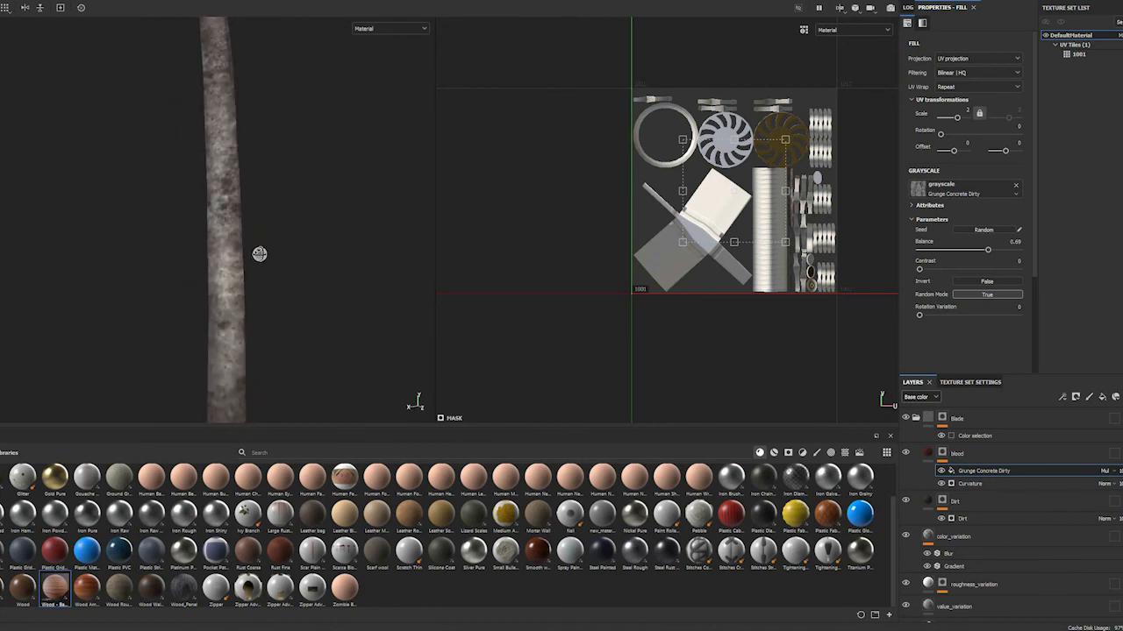
{"action": "left_click_drag", "start_coordinate": [270, 189], "coordinate": [183, 248], "text": "alt"}
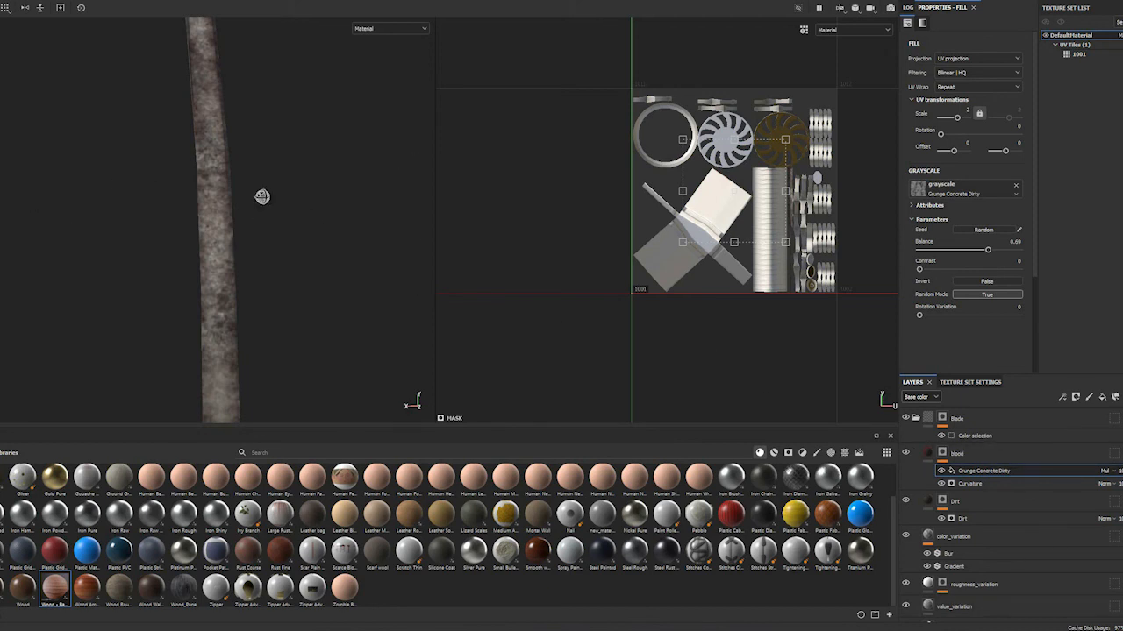
{"action": "mouse_move", "coordinate": [160, 231]}
{"action": "left_mouse_down", "text": "alt"}
{"action": "mouse_move", "coordinate": [275, 206]}
{"action": "mouse_move", "coordinate": [198, 196]}
{"action": "mouse_move", "coordinate": [208, 208]}
{"action": "mouse_move", "coordinate": [158, 210]}
{"action": "left_mouse_up", "text": "alt"}
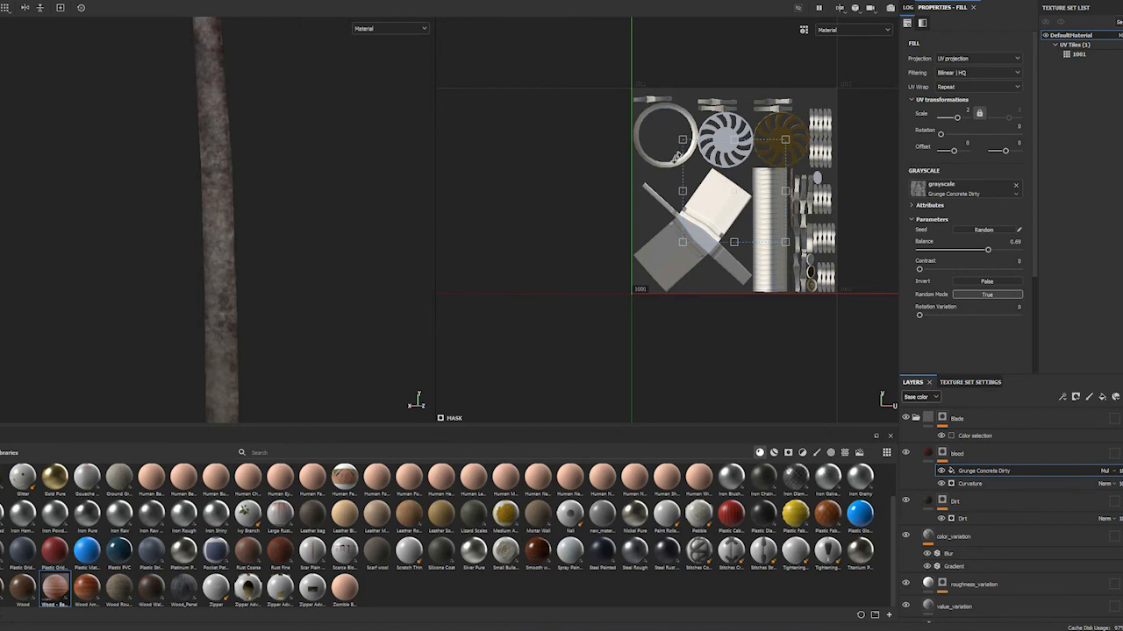
Examine the UV layout in the 2D view and the whole katana from handle to blade tip
{"action": "scroll", "coordinate": [608, 225], "scroll_direction": "up", "scroll_amount": 5}
{"action": "middle_click_drag", "start_coordinate": [609, 207], "coordinate": [687, 147]}
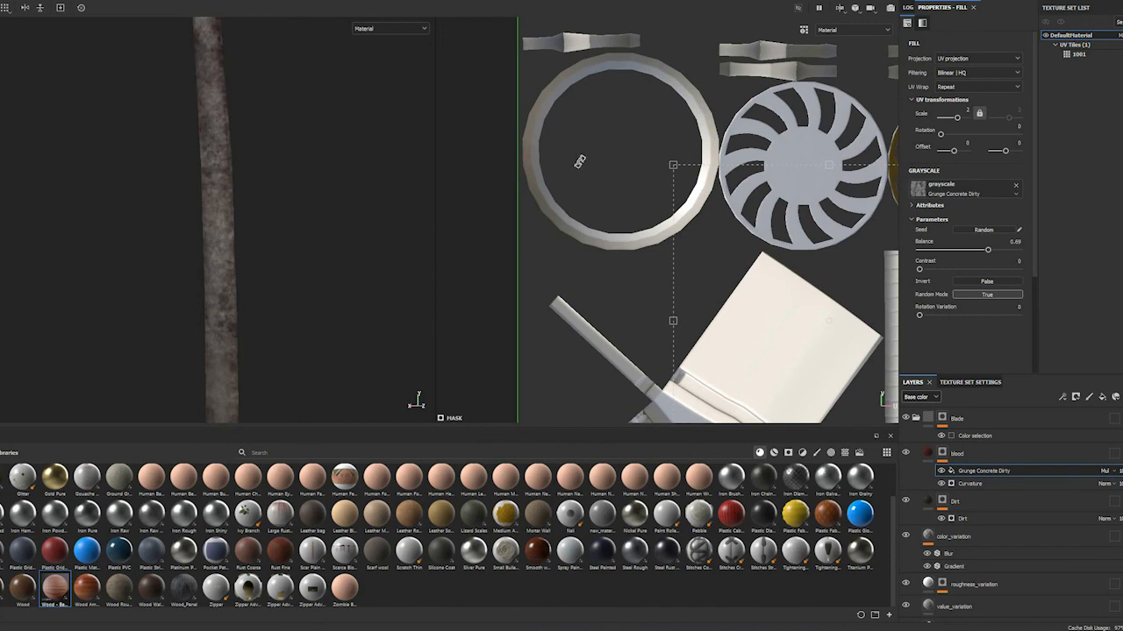
{"action": "middle_click_drag", "start_coordinate": [707, 381], "coordinate": [588, 186], "text": "alt"}
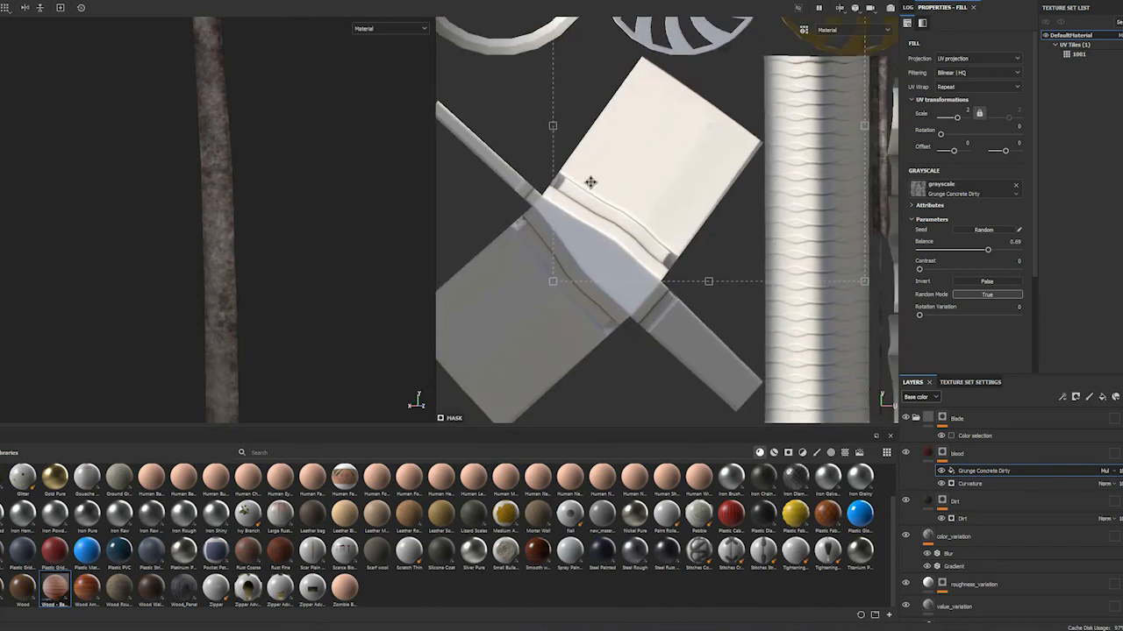
{"action": "scroll", "coordinate": [588, 186], "scroll_direction": "down", "scroll_amount": 4}
{"action": "middle_click_drag", "start_coordinate": [637, 268], "coordinate": [596, 301], "text": "alt"}
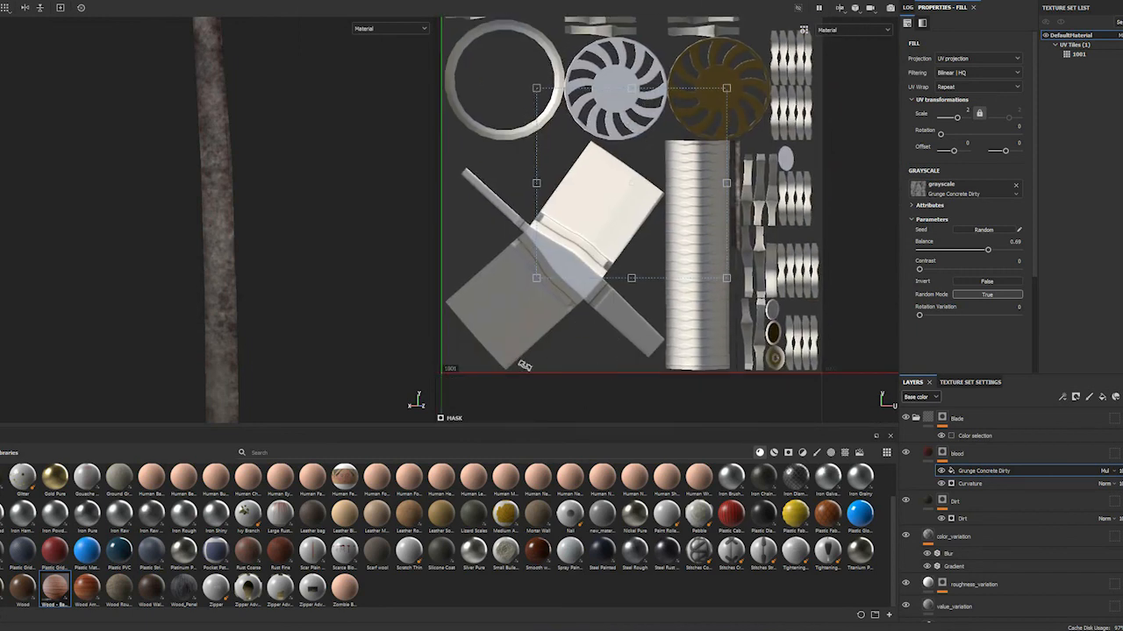
{"action": "middle_click_drag", "start_coordinate": [620, 30], "coordinate": [671, 67], "text": "alt"}
{"action": "middle_click_drag", "start_coordinate": [783, 137], "coordinate": [785, 230], "text": "alt"}
{"action": "middle_click_drag", "start_coordinate": [821, 322], "coordinate": [816, 317], "text": "alt"}
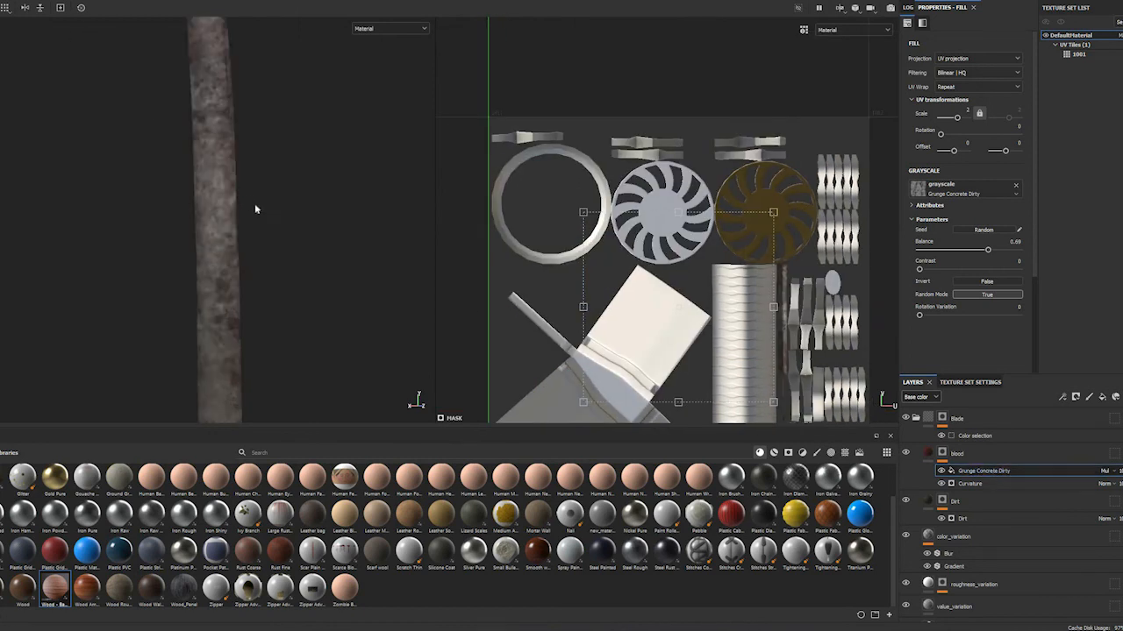
{"action": "left_click_drag", "start_coordinate": [280, 220], "coordinate": [248, 248], "text": "alt"}
{"action": "middle_click_drag", "start_coordinate": [272, 254], "coordinate": [288, 60], "text": "alt"}
{"action": "middle_click_drag", "start_coordinate": [239, 350], "coordinate": [279, 44], "text": "alt"}
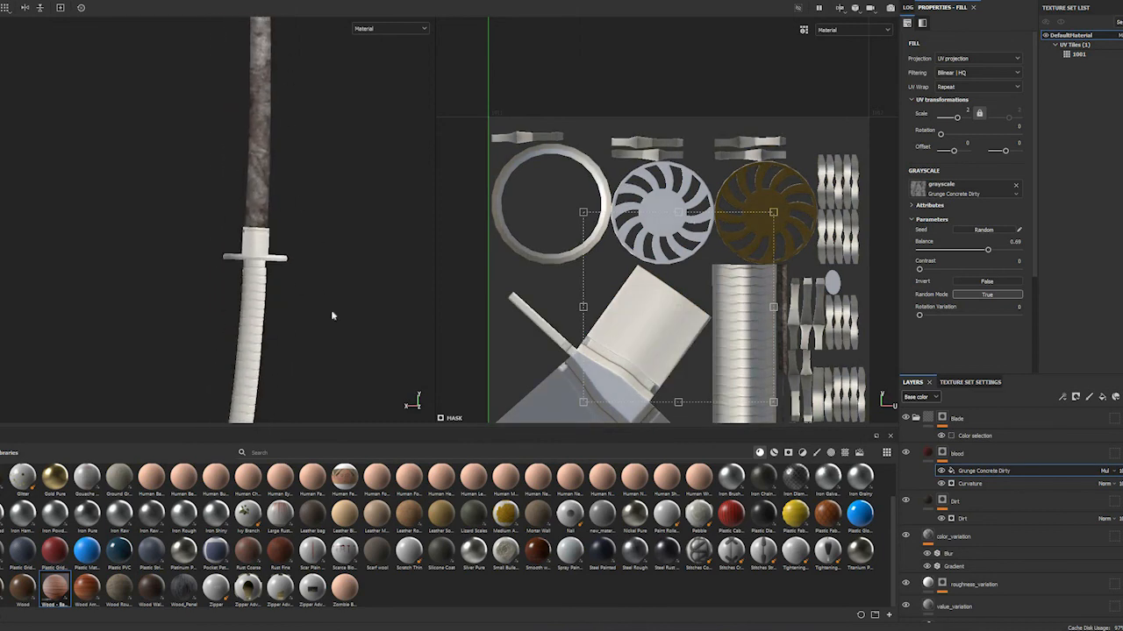
{"action": "left_click_drag", "start_coordinate": [319, 237], "coordinate": [219, 206], "text": "alt"}
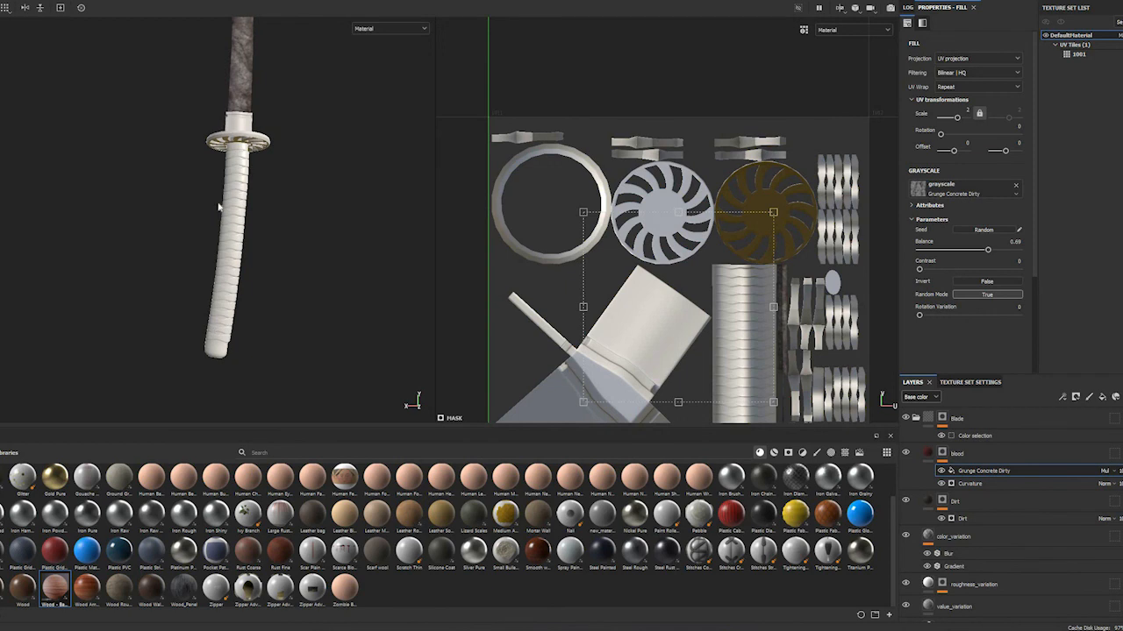
{"action": "mouse_move", "coordinate": [270, 249]}
{"action": "left_mouse_down", "text": "alt"}
{"action": "mouse_move", "coordinate": [189, 300]}
{"action": "mouse_move", "coordinate": [268, 202]}
{"action": "mouse_move", "coordinate": [243, 240]}
{"action": "mouse_move", "coordinate": [339, 273]}
{"action": "mouse_move", "coordinate": [166, 290]}
{"action": "mouse_move", "coordinate": [74, 264]}
{"action": "mouse_move", "coordinate": [218, 250]}
{"action": "mouse_move", "coordinate": [216, 175]}
{"action": "mouse_move", "coordinate": [278, 233]}
{"action": "mouse_move", "coordinate": [234, 228]}
{"action": "mouse_move", "coordinate": [268, 240]}
{"action": "mouse_move", "coordinate": [271, 254]}
{"action": "mouse_move", "coordinate": [240, 246]}
{"action": "mouse_move", "coordinate": [226, 214]}
{"action": "mouse_move", "coordinate": [211, 220]}
{"action": "left_mouse_up", "text": "alt"}
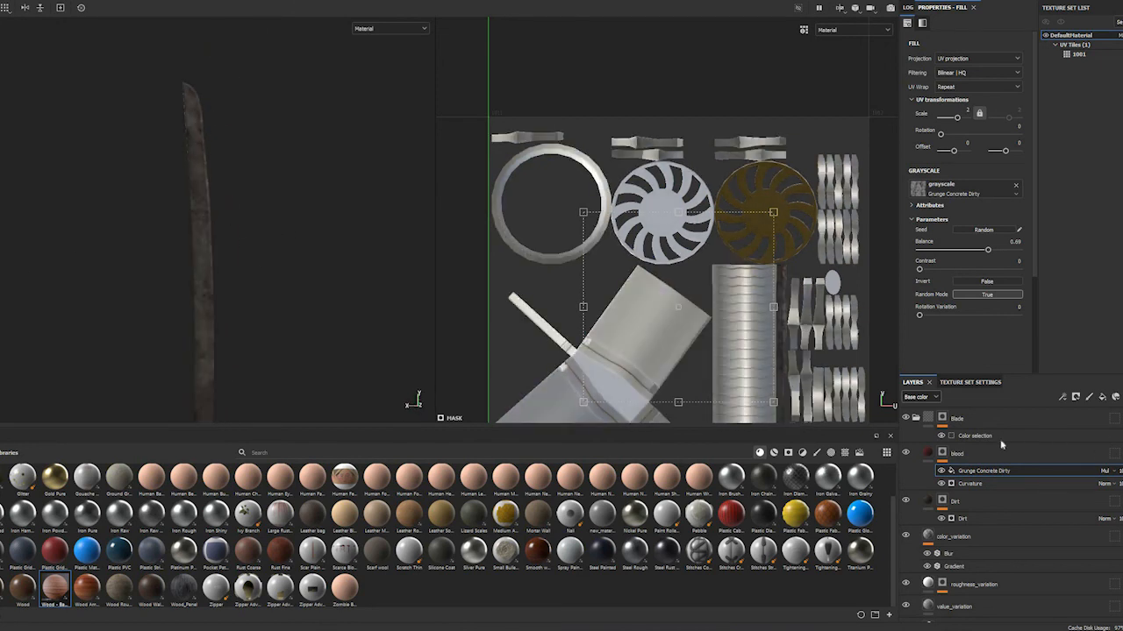
Collapse the Blade folder and save it as a smart material
{"action": "left_click", "coordinate": [916, 418]}
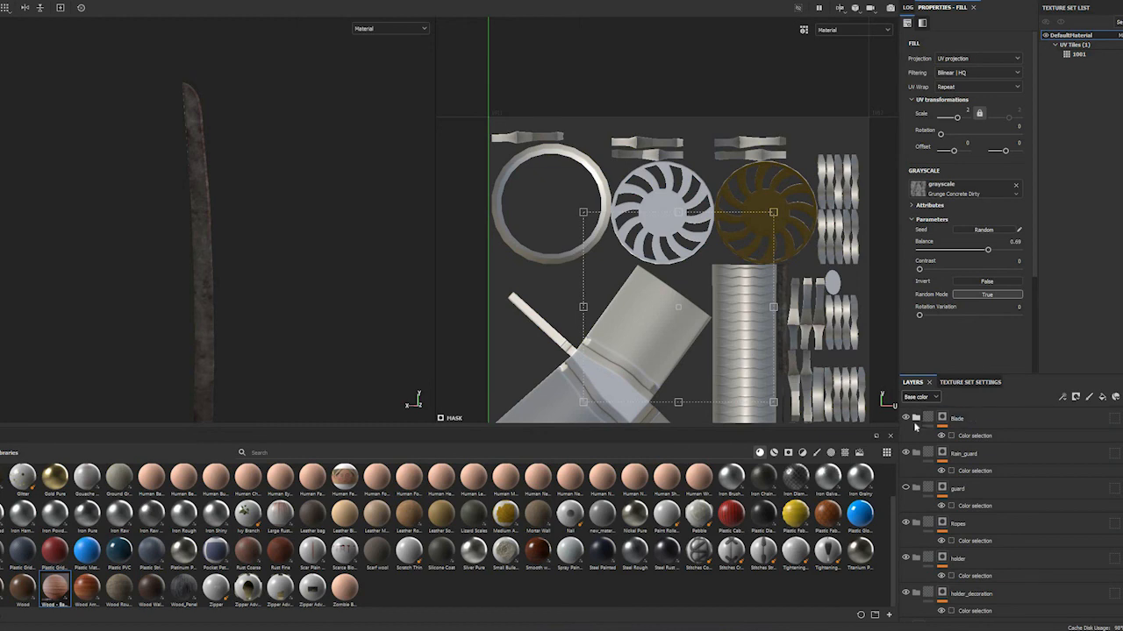
{"action": "left_click", "coordinate": [972, 421]}
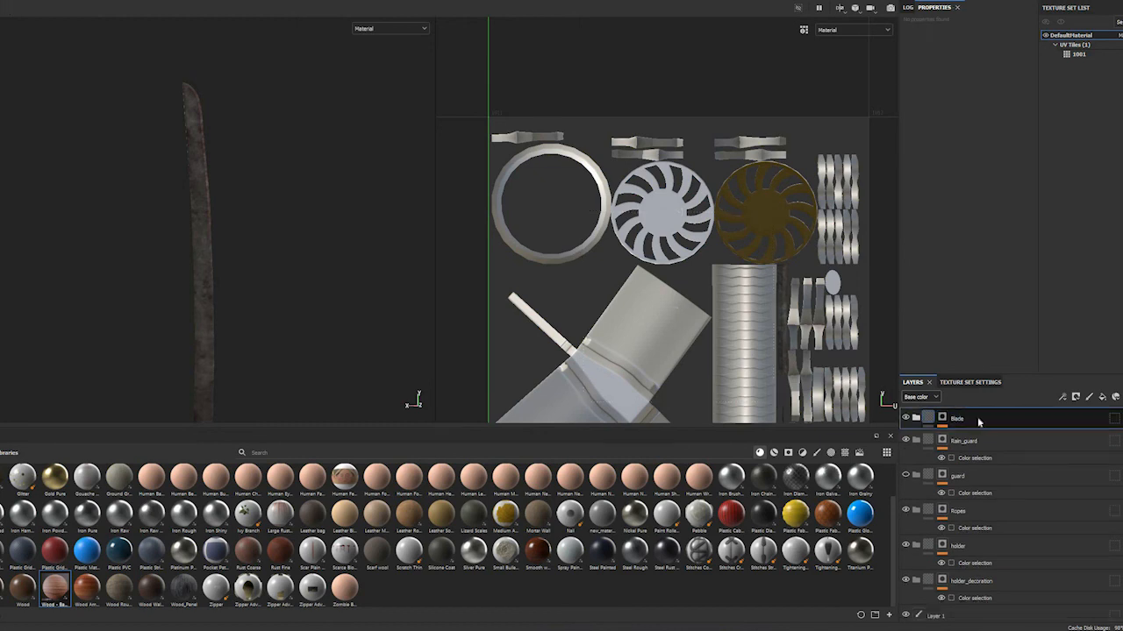
{"action": "right_click", "coordinate": [985, 417]}
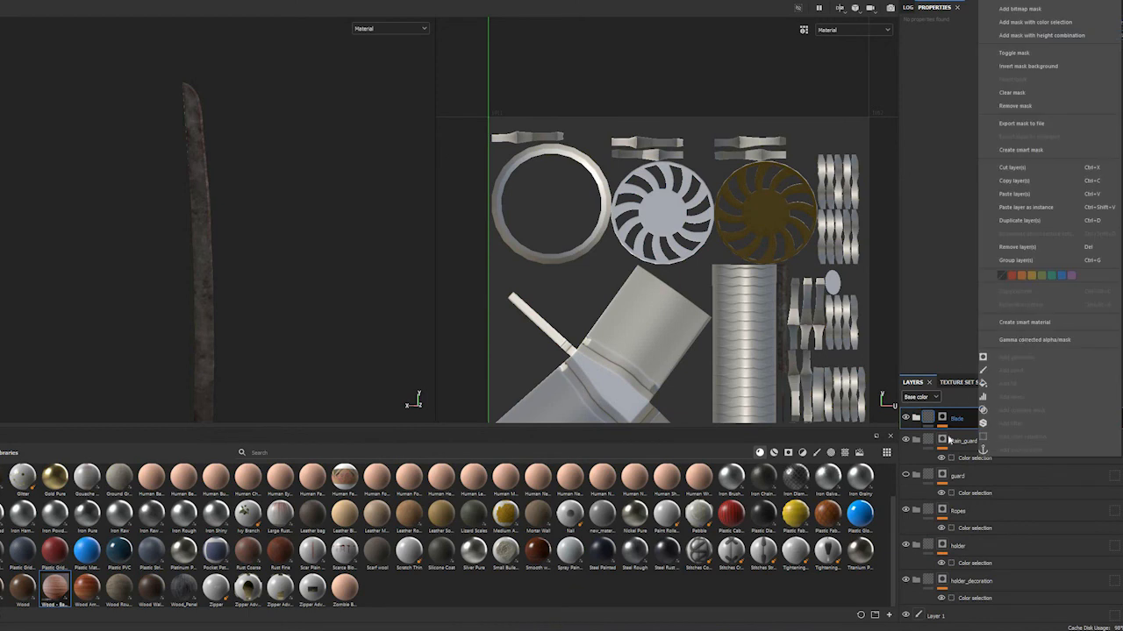
{"action": "left_click", "coordinate": [1035, 322]}
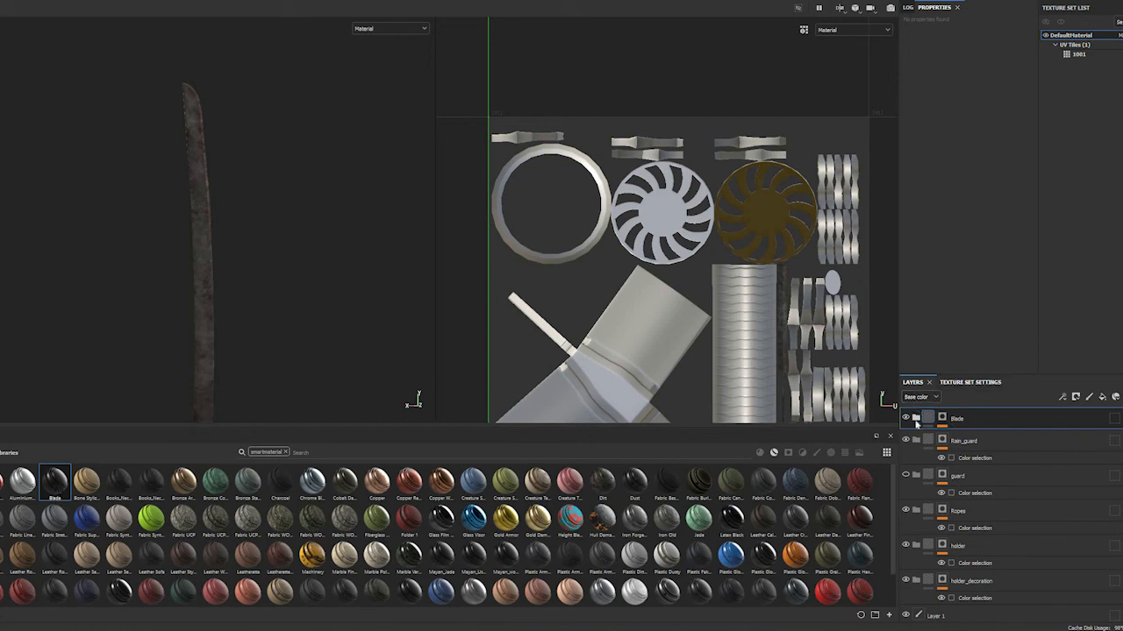
Apply the saved Blade smart material inside the Rain_guard folder
{"action": "scroll", "coordinate": [965, 492], "scroll_direction": "down", "scroll_amount": 1}
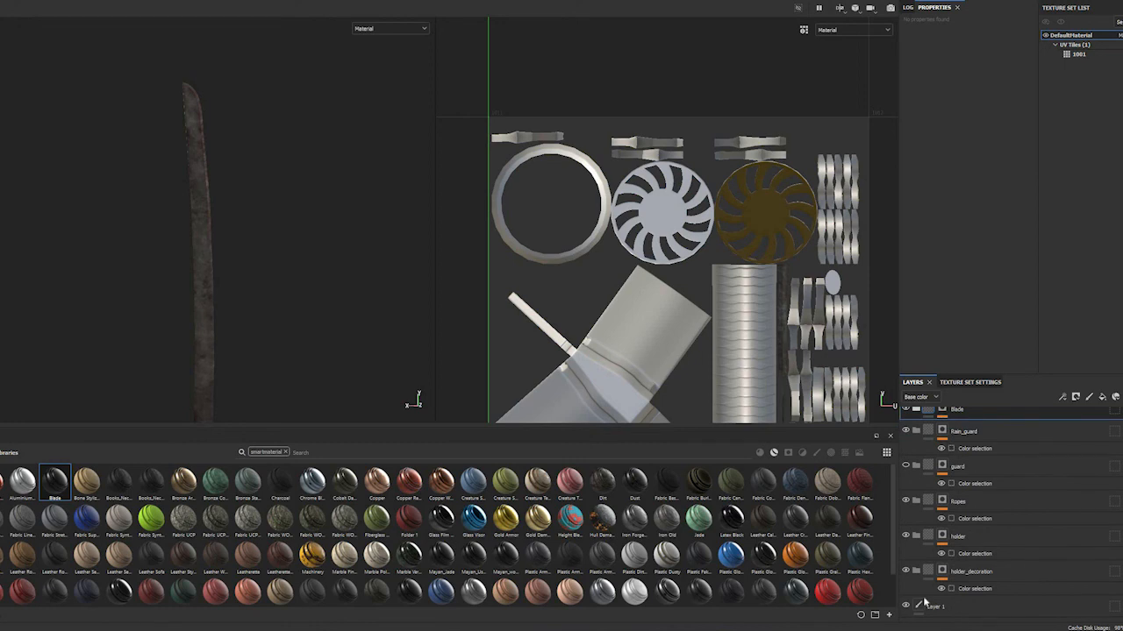
{"action": "scroll", "coordinate": [970, 526], "scroll_direction": "up", "scroll_amount": 1}
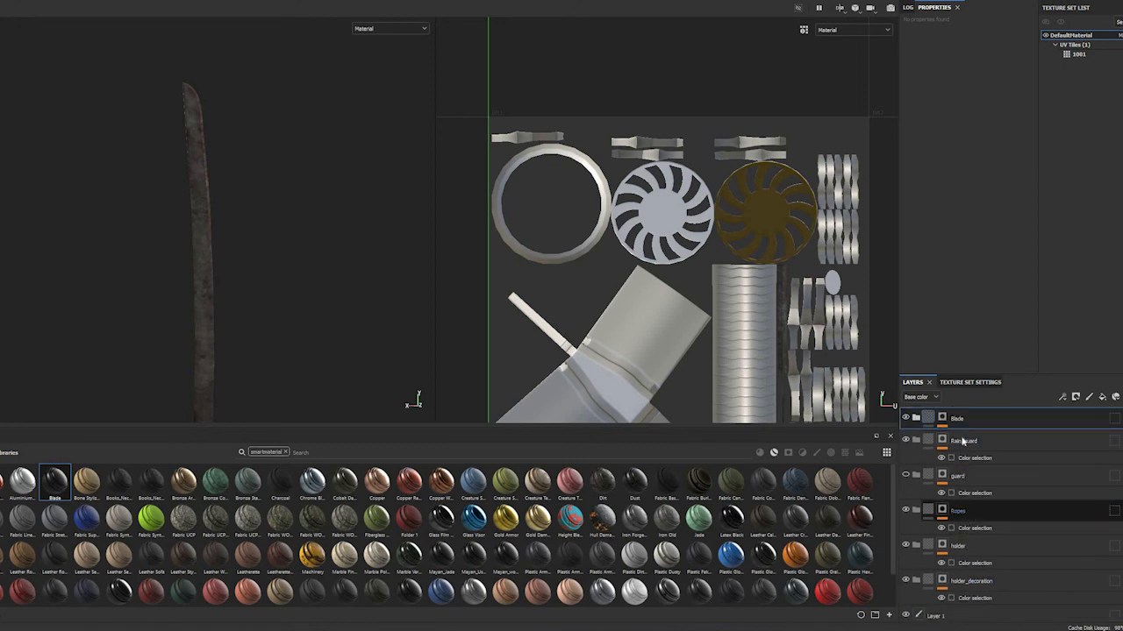
{"action": "left_click", "coordinate": [913, 447]}
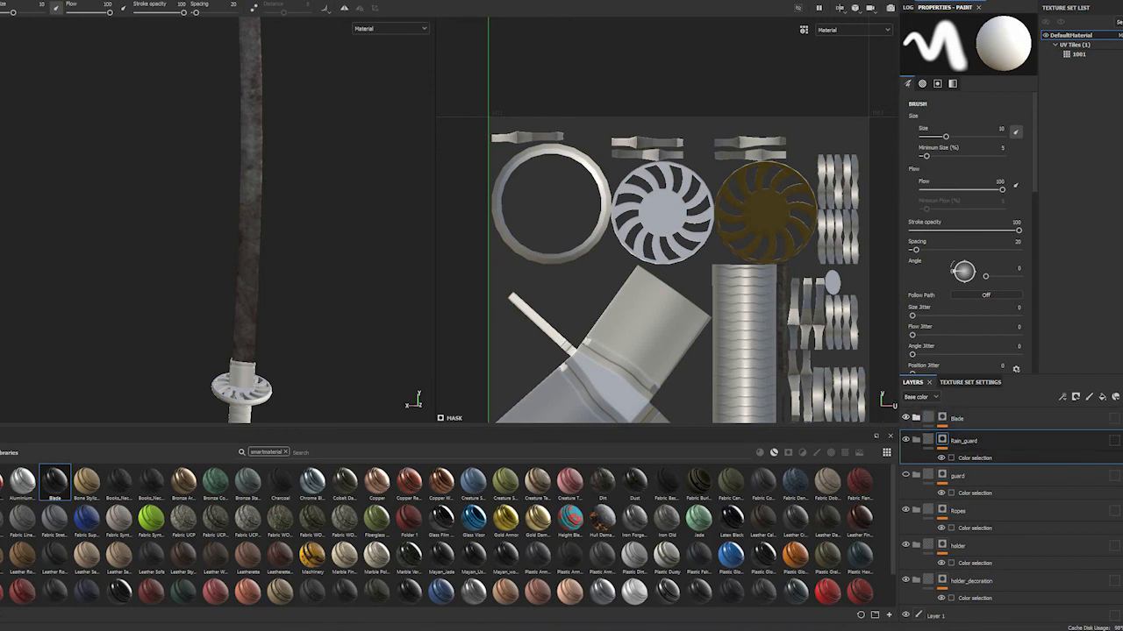
{"action": "left_click_drag", "start_coordinate": [236, 265], "coordinate": [216, 235], "text": "alt"}
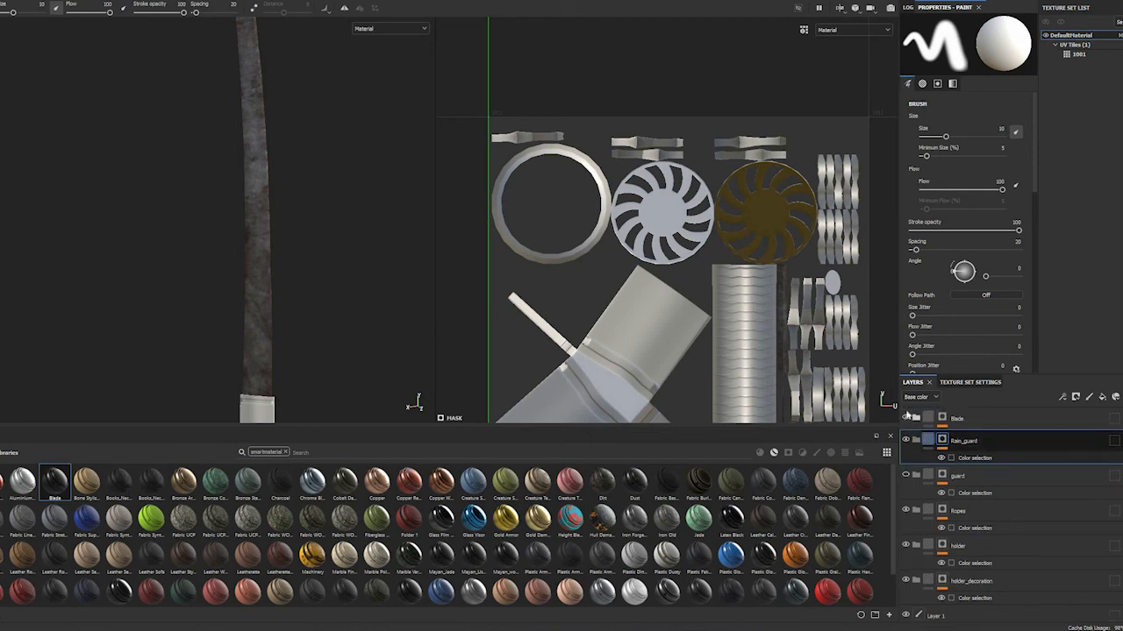
{"action": "left_click", "coordinate": [906, 418]}
{"action": "left_click", "coordinate": [906, 419]}
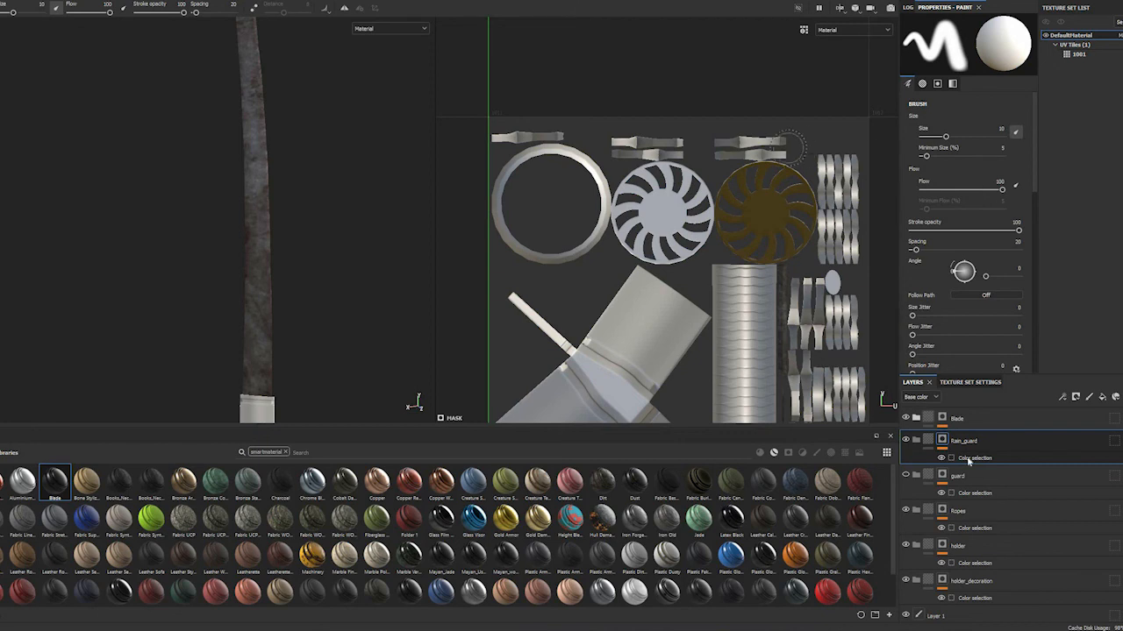
{"action": "left_click", "coordinate": [969, 481]}
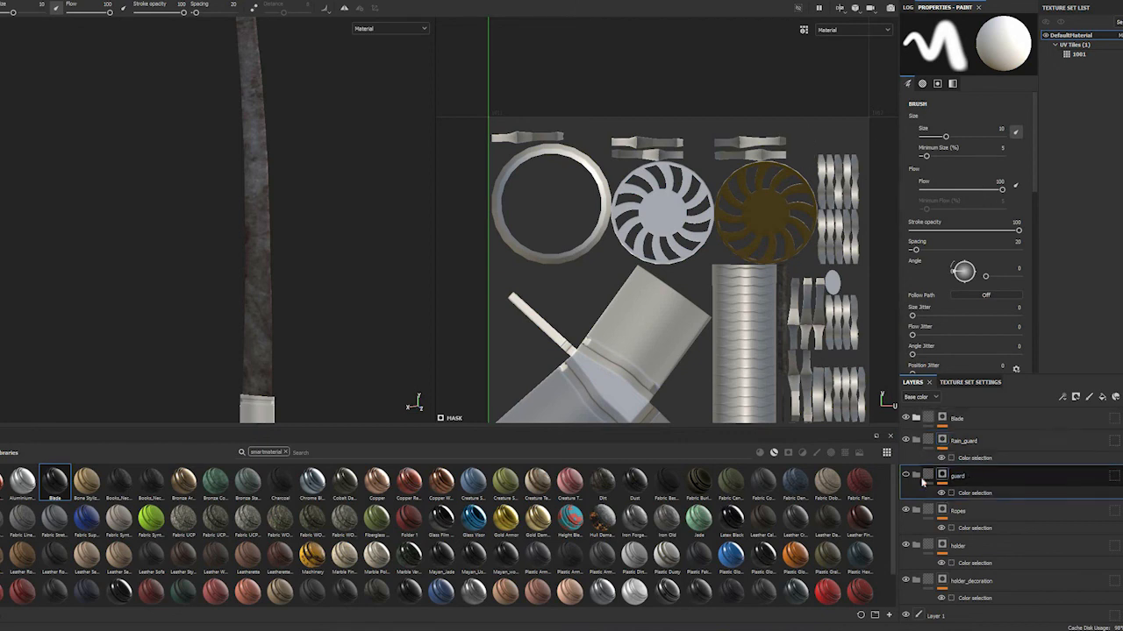
{"action": "left_click", "coordinate": [965, 441]}
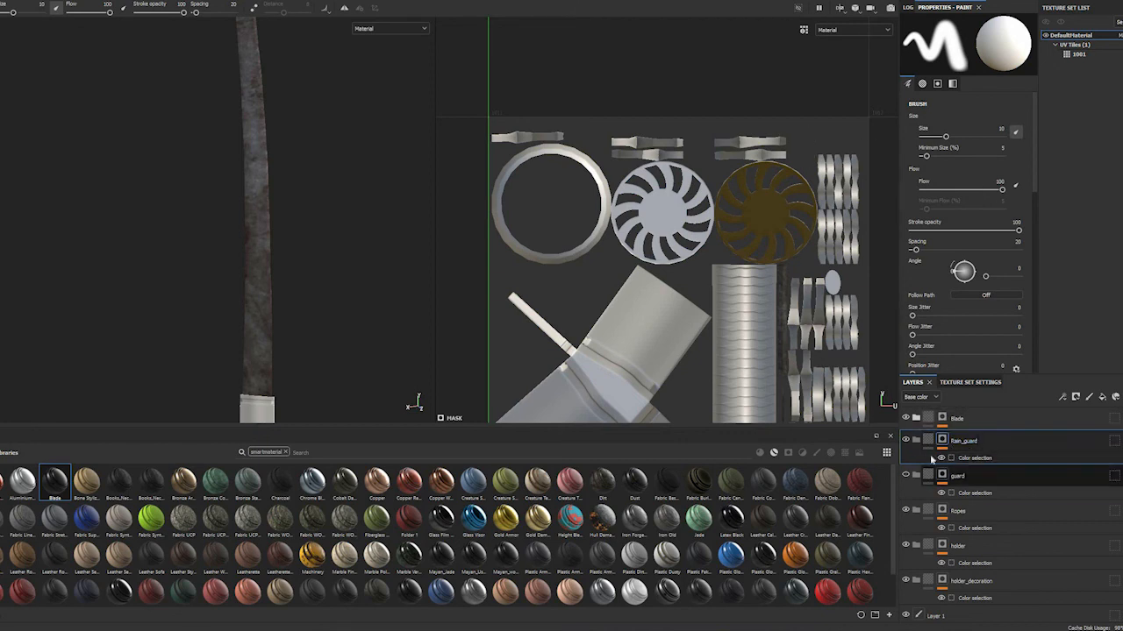
{"action": "left_click_drag", "start_coordinate": [69, 477], "coordinate": [959, 441]}
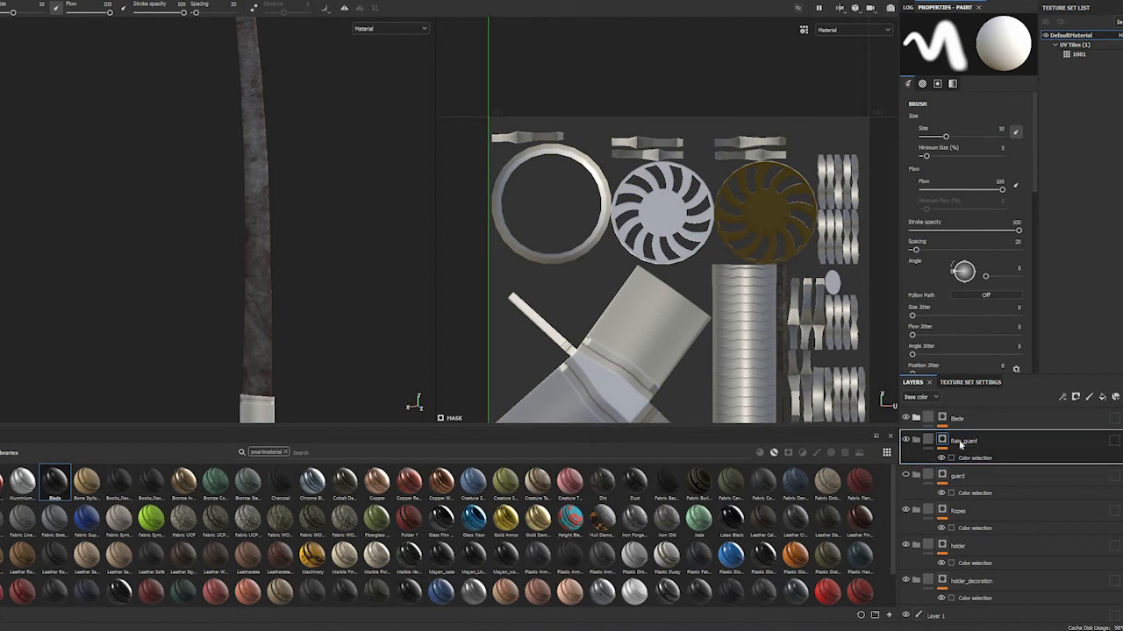
{"action": "middle_click_drag", "start_coordinate": [340, 380], "coordinate": [354, 260], "text": "alt"}
{"action": "left_click", "coordinate": [1014, 479]}
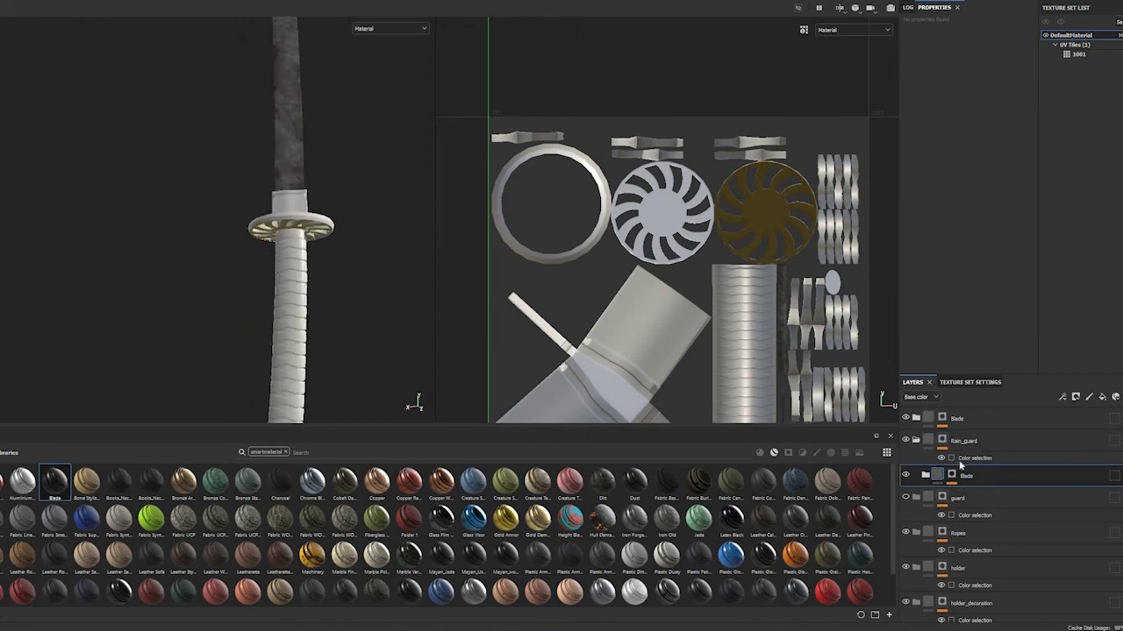
Open the Rain_guard mask's color selection and try picking the ID color of the collar above the disc guard
{"action": "left_click", "coordinate": [959, 460]}
{"action": "left_click_drag", "start_coordinate": [409, 225], "coordinate": [377, 291], "text": "alt"}
{"action": "left_click_drag", "start_coordinate": [280, 307], "coordinate": [449, 330], "text": "alt"}
{"action": "right_click_drag", "start_coordinate": [263, 314], "coordinate": [984, 90], "text": "alt"}
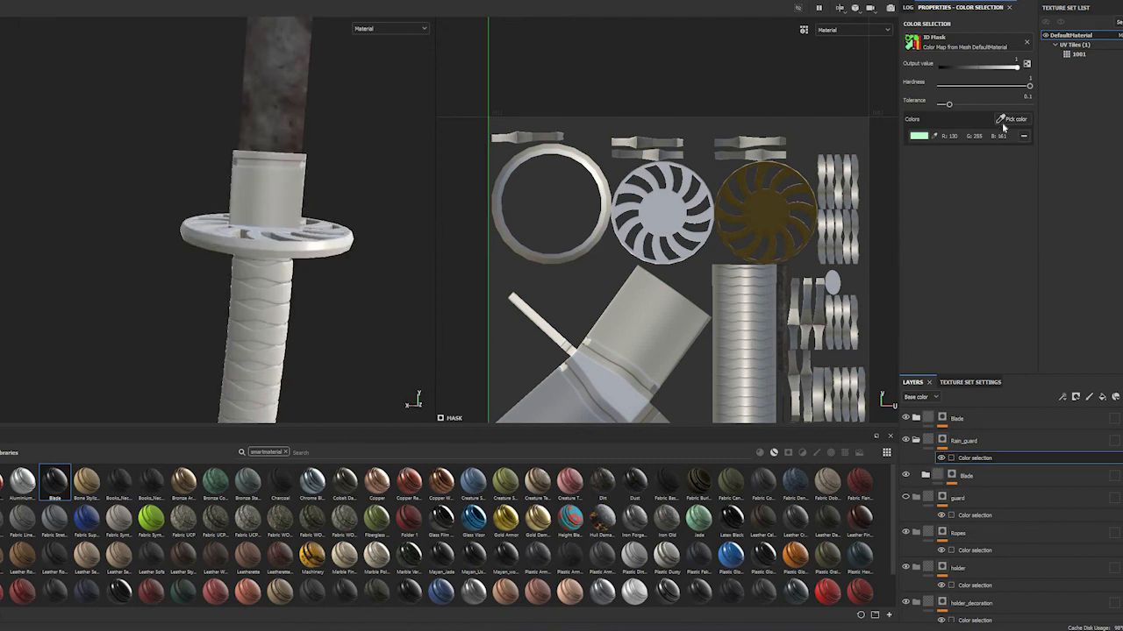
{"action": "left_click", "coordinate": [1004, 122]}
{"action": "left_click", "coordinate": [281, 195]}
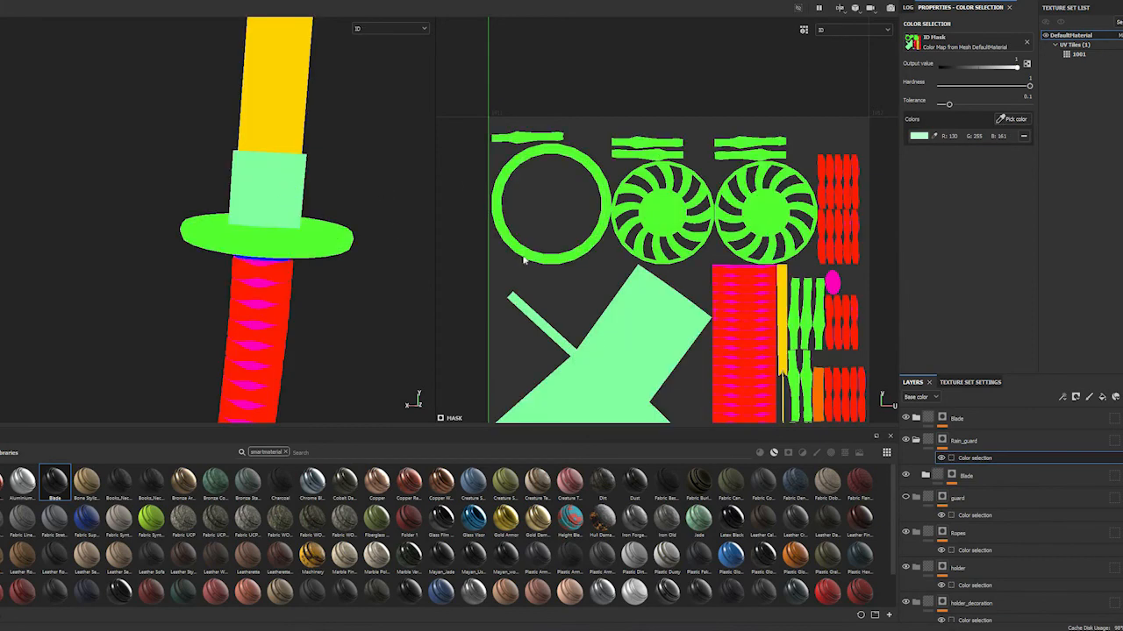
{"action": "left_click", "coordinate": [906, 418]}
{"action": "left_click", "coordinate": [905, 419]}
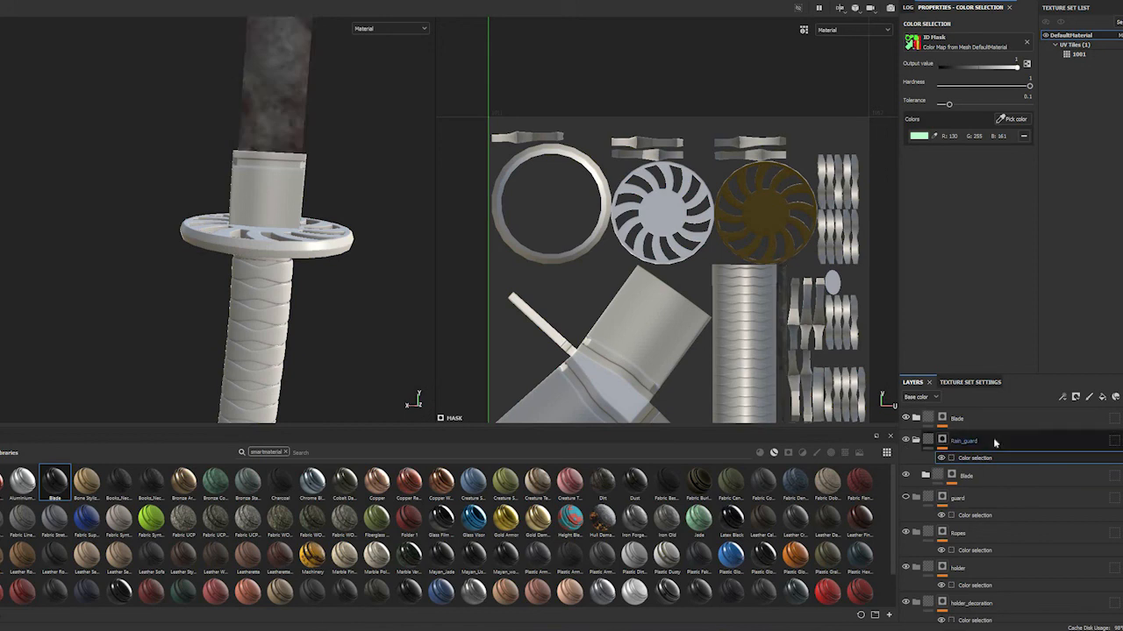
Remove the black mask from the Blade folder nested inside the Rain_guard folder
{"action": "left_click", "coordinate": [938, 446]}
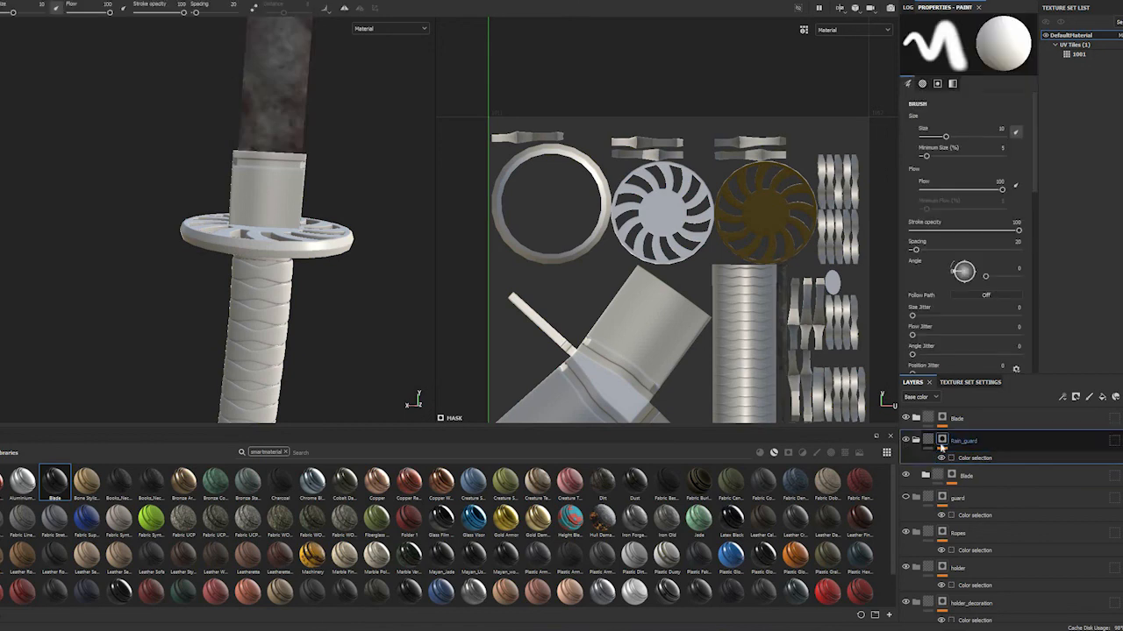
{"action": "left_click", "coordinate": [915, 440]}
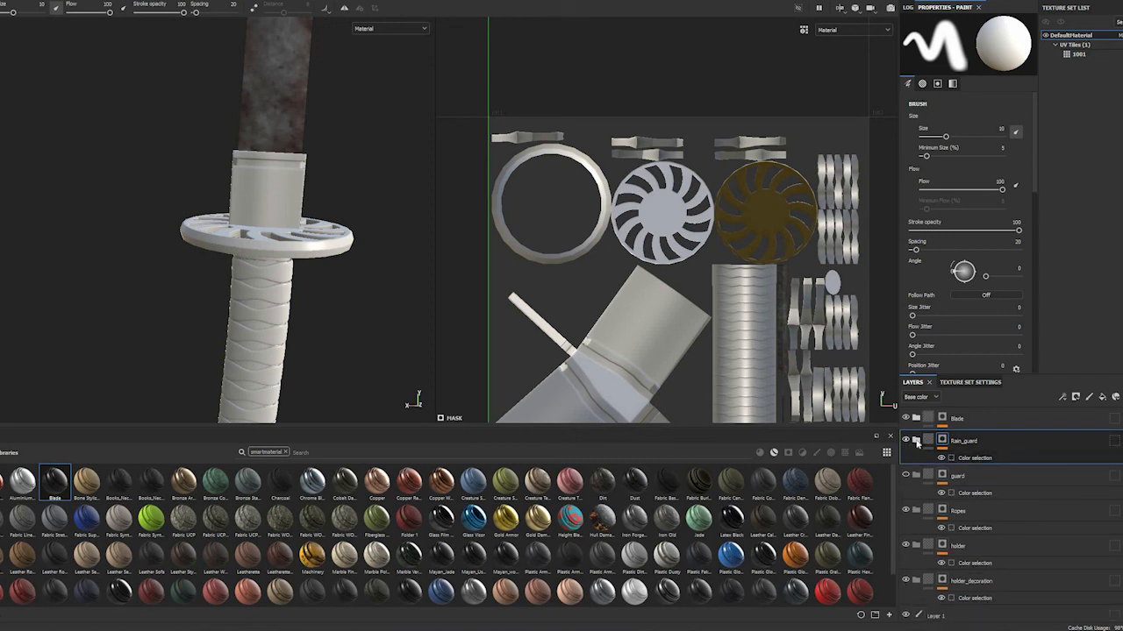
{"action": "left_click", "coordinate": [916, 441]}
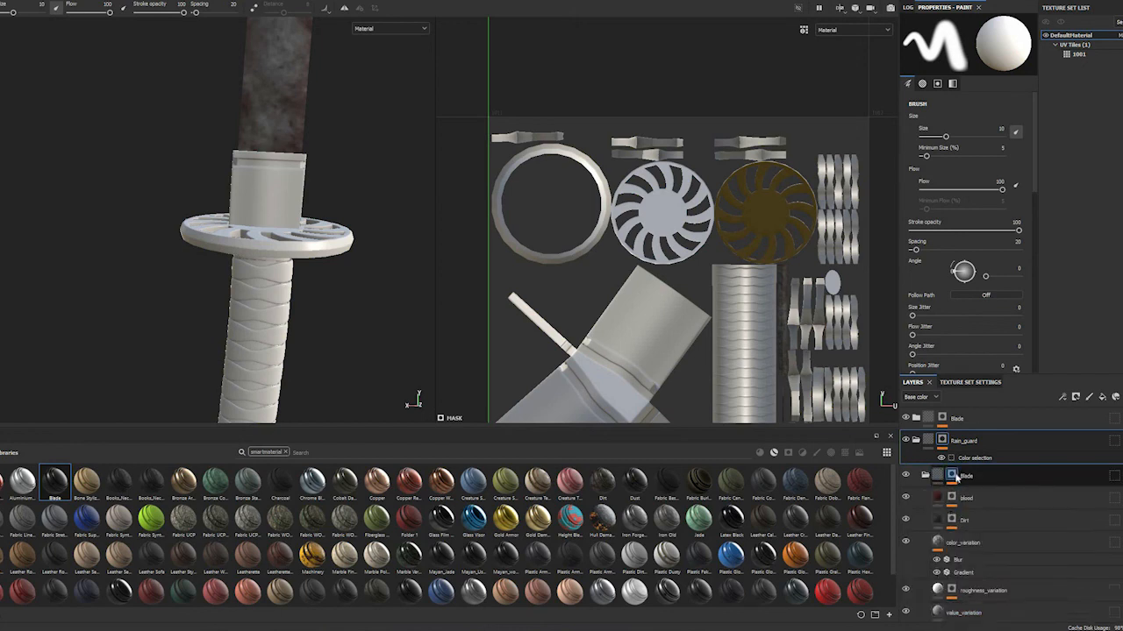
{"action": "left_click", "coordinate": [927, 476]}
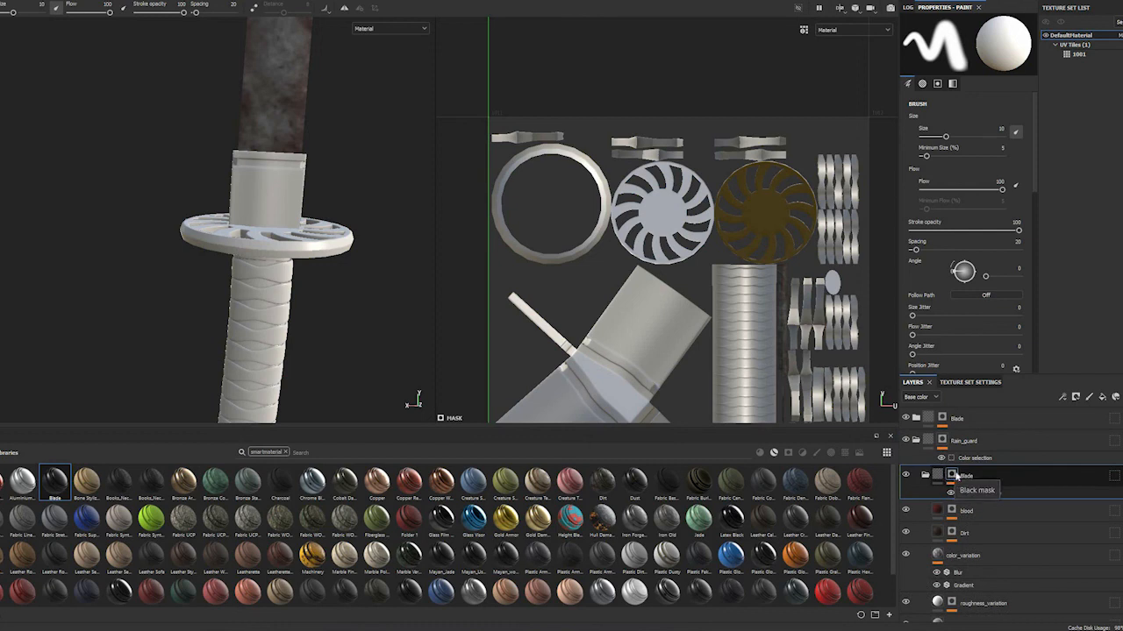
{"action": "right_click", "coordinate": [956, 476]}
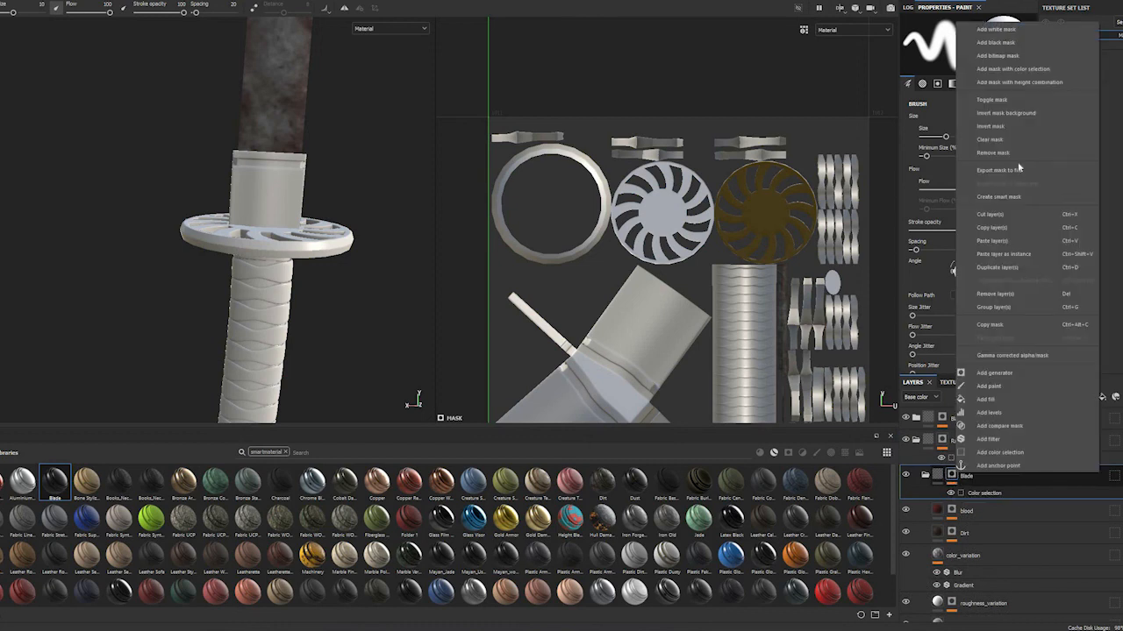
{"action": "left_click", "coordinate": [993, 154]}
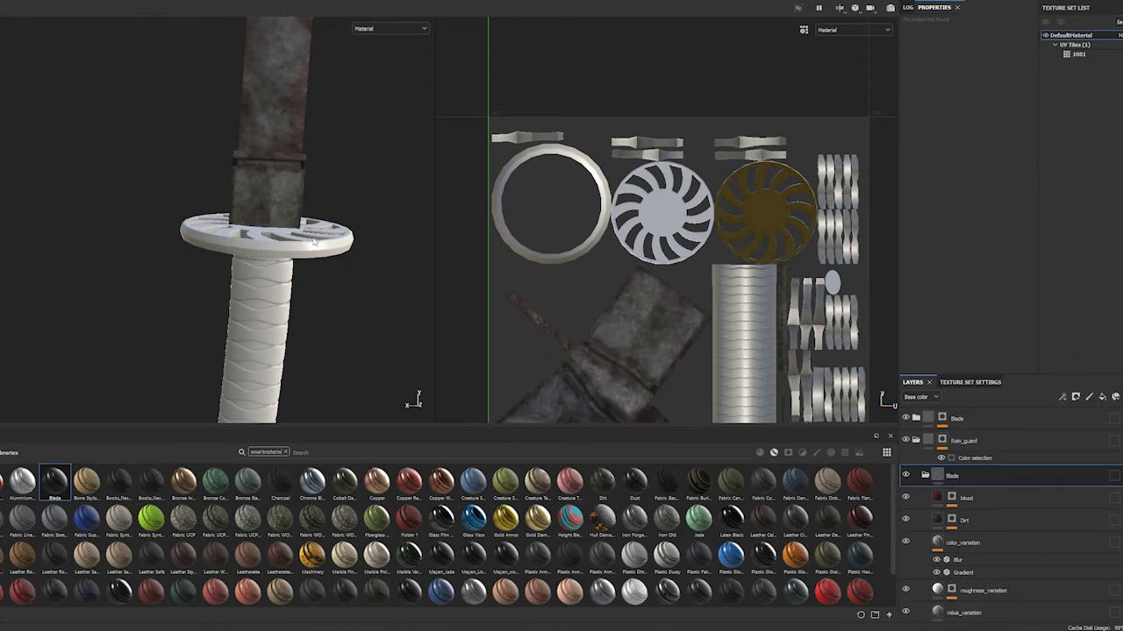
Set the metal color of the Rain_guard's Iron Rough layer to a pale gold, FDD48F
{"action": "scroll", "coordinate": [286, 183], "scroll_direction": "up", "scroll_amount": 5}
{"action": "scroll", "coordinate": [956, 517], "scroll_direction": "down", "scroll_amount": 2}
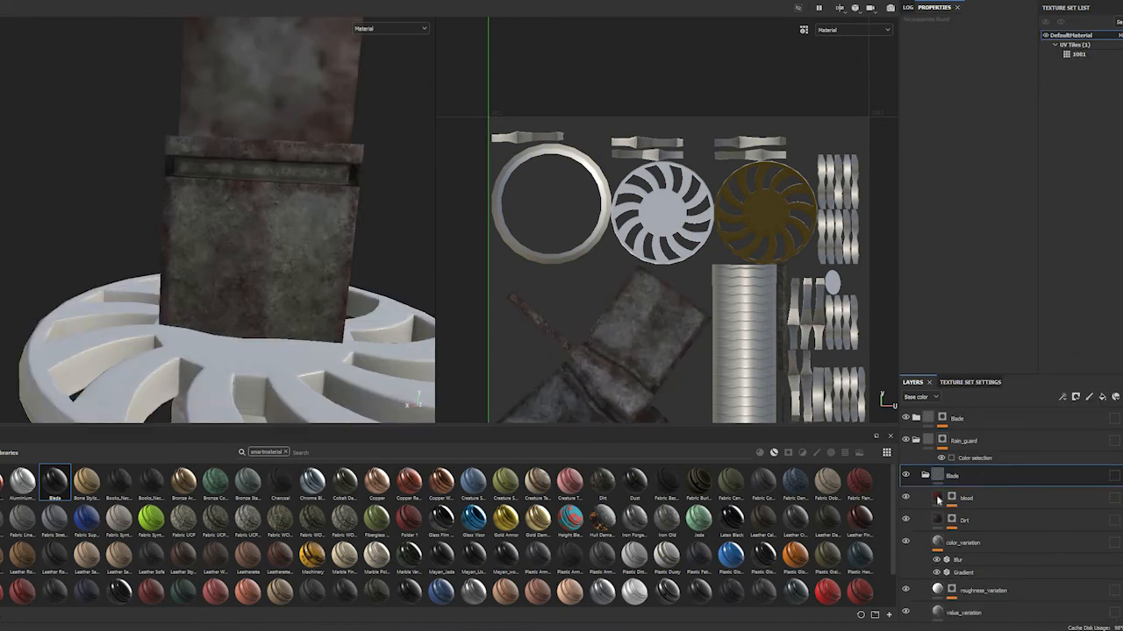
{"action": "scroll", "coordinate": [954, 522], "scroll_direction": "down", "scroll_amount": 1}
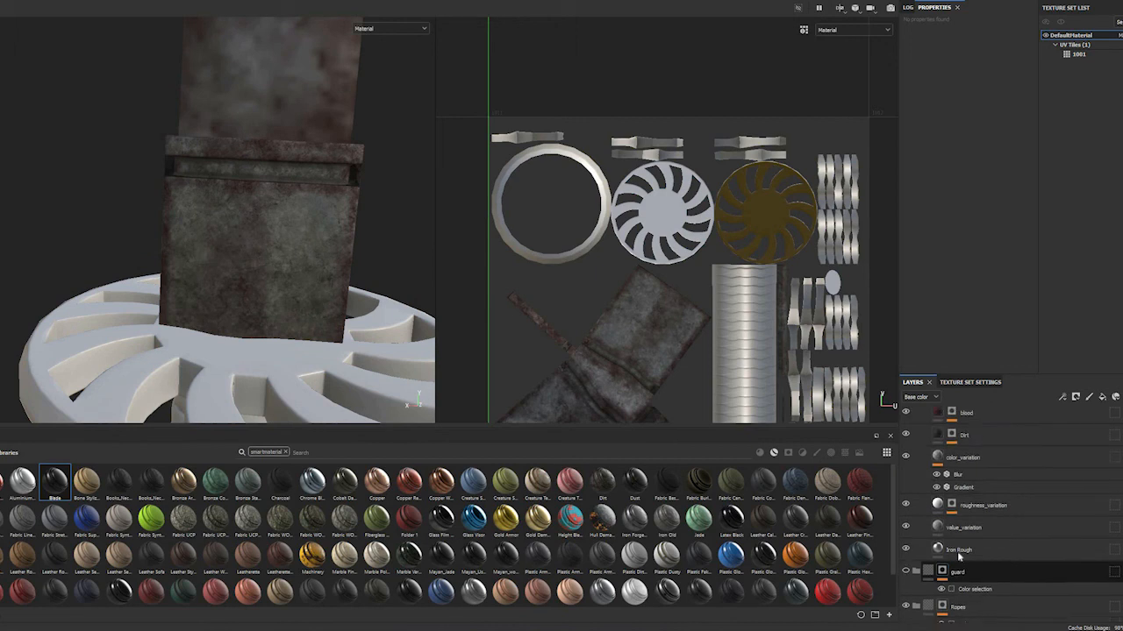
{"action": "left_click", "coordinate": [959, 550]}
{"action": "left_click", "coordinate": [961, 289]}
{"action": "left_click_drag", "start_coordinate": [1075, 414], "coordinate": [1075, 407]}
{"action": "left_click_drag", "start_coordinate": [1083, 327], "coordinate": [1008, 320]}
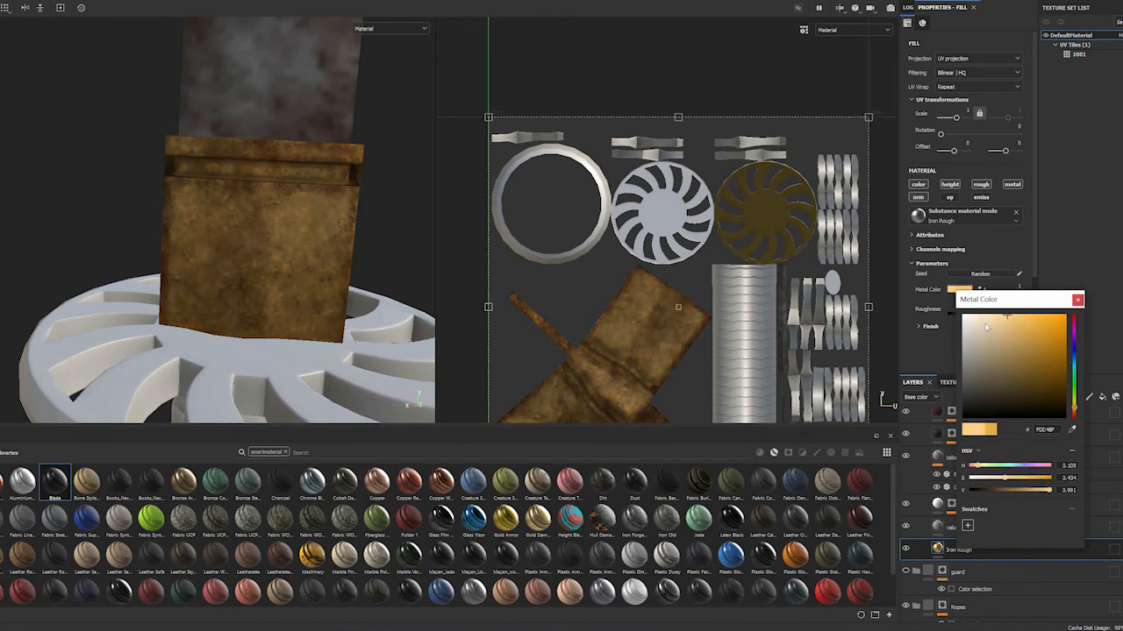
{"action": "left_click", "coordinate": [1077, 300]}
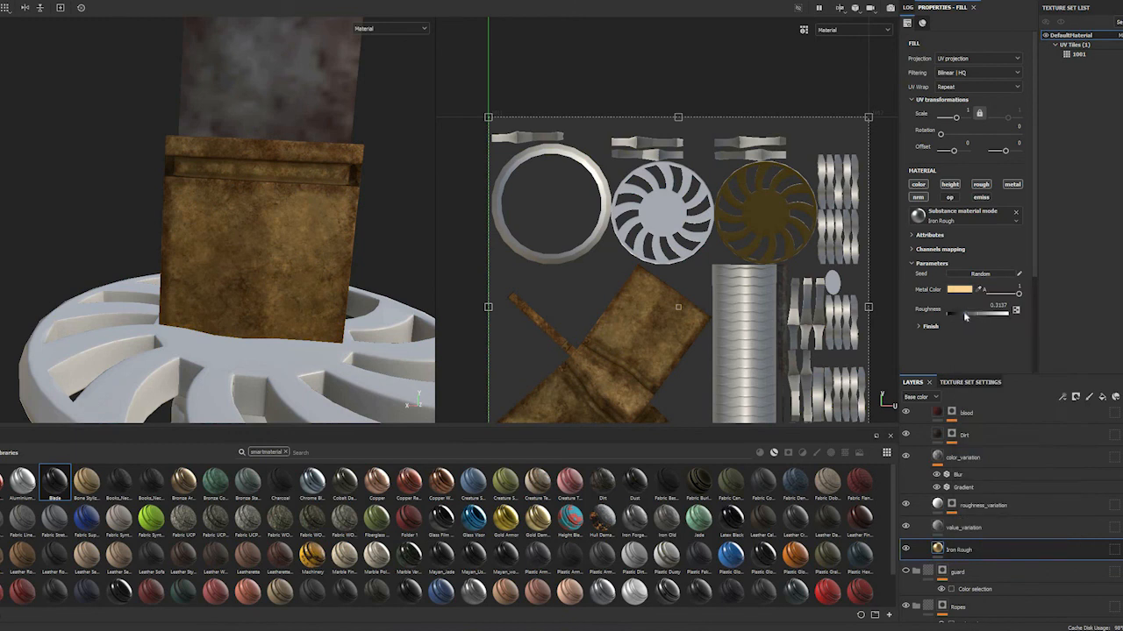
Set the Iron Rough layer's roughness to about 0.178 and the roughness_variation layer's roughness to 0.4375
{"action": "left_click_drag", "start_coordinate": [956, 315], "coordinate": [961, 316]}
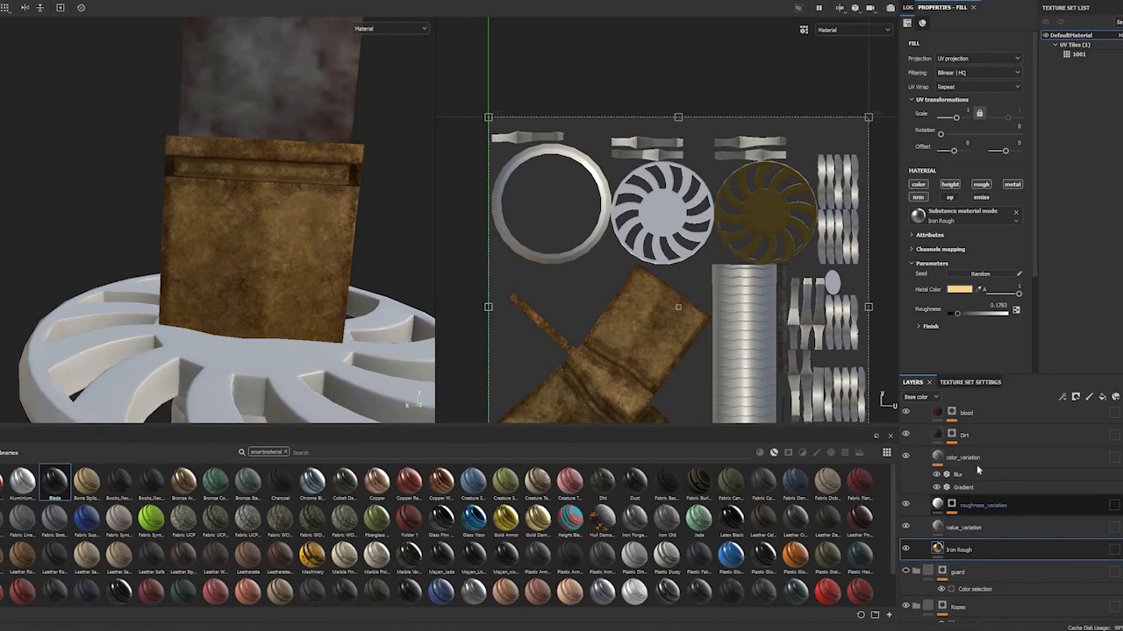
{"action": "left_click", "coordinate": [1019, 506]}
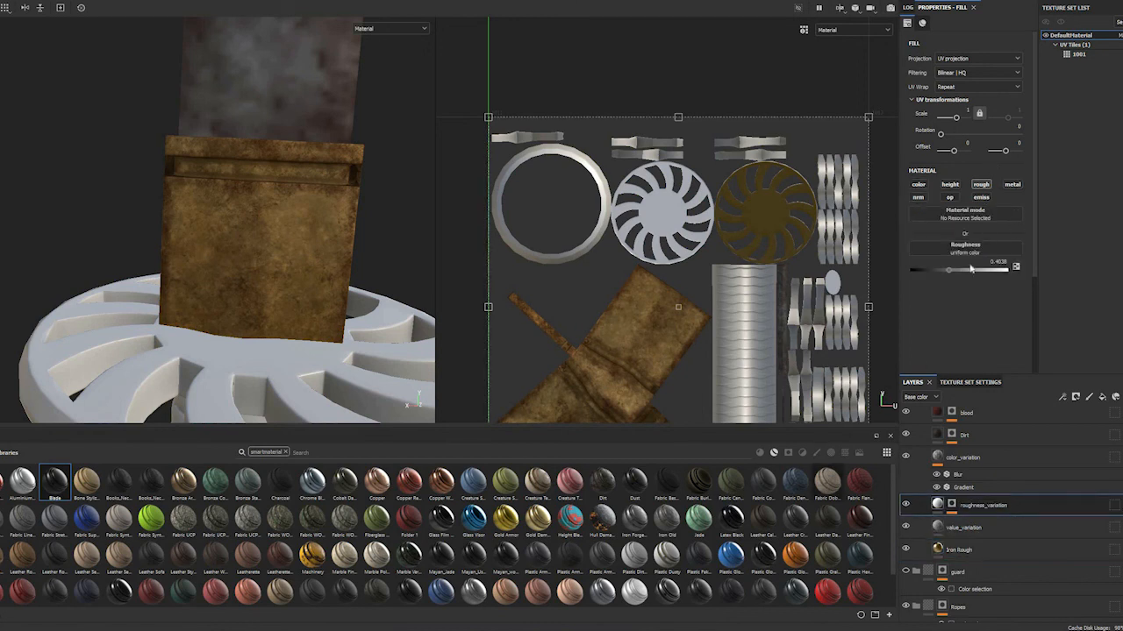
{"action": "left_click_drag", "start_coordinate": [945, 274], "coordinate": [936, 270]}
Examine the gold collar from a distance and follow the blade up to its tip
{"action": "scroll", "coordinate": [259, 226], "scroll_direction": "down", "scroll_amount": 5}
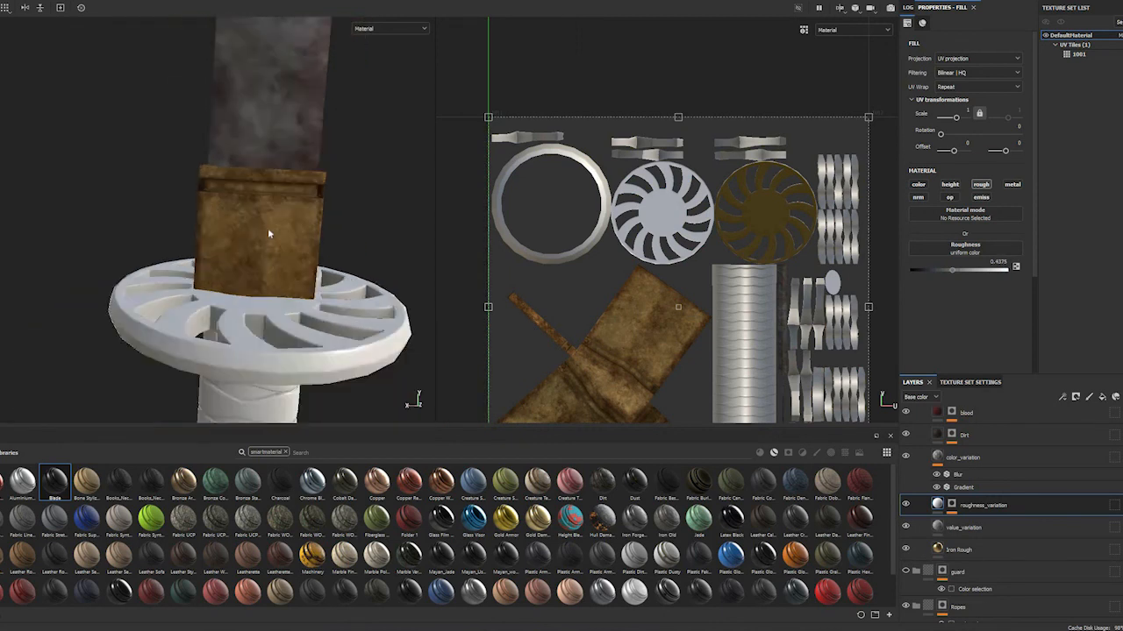
{"action": "left_click_drag", "start_coordinate": [156, 212], "coordinate": [202, 230], "text": "alt"}
{"action": "middle_click_drag", "start_coordinate": [233, 66], "coordinate": [220, 286], "text": "alt"}
{"action": "scroll", "coordinate": [238, 300], "scroll_direction": "down", "scroll_amount": 5}
{"action": "mouse_move", "coordinate": [240, 300]}
{"action": "right_mouse_down", "text": "shift"}
{"action": "mouse_move", "coordinate": [298, 287]}
{"action": "mouse_move", "coordinate": [286, 315]}
{"action": "mouse_move", "coordinate": [240, 293]}
{"action": "mouse_move", "coordinate": [247, 381]}
{"action": "right_mouse_up", "text": "shift"}
{"action": "middle_click_drag", "start_coordinate": [230, 149], "coordinate": [239, 254], "text": "alt"}
{"action": "mouse_move", "coordinate": [238, 254]}
{"action": "left_mouse_down", "text": "alt"}
{"action": "mouse_move", "coordinate": [255, 255]}
{"action": "mouse_move", "coordinate": [228, 248]}
{"action": "mouse_move", "coordinate": [207, 195]}
{"action": "left_mouse_up", "text": "alt"}
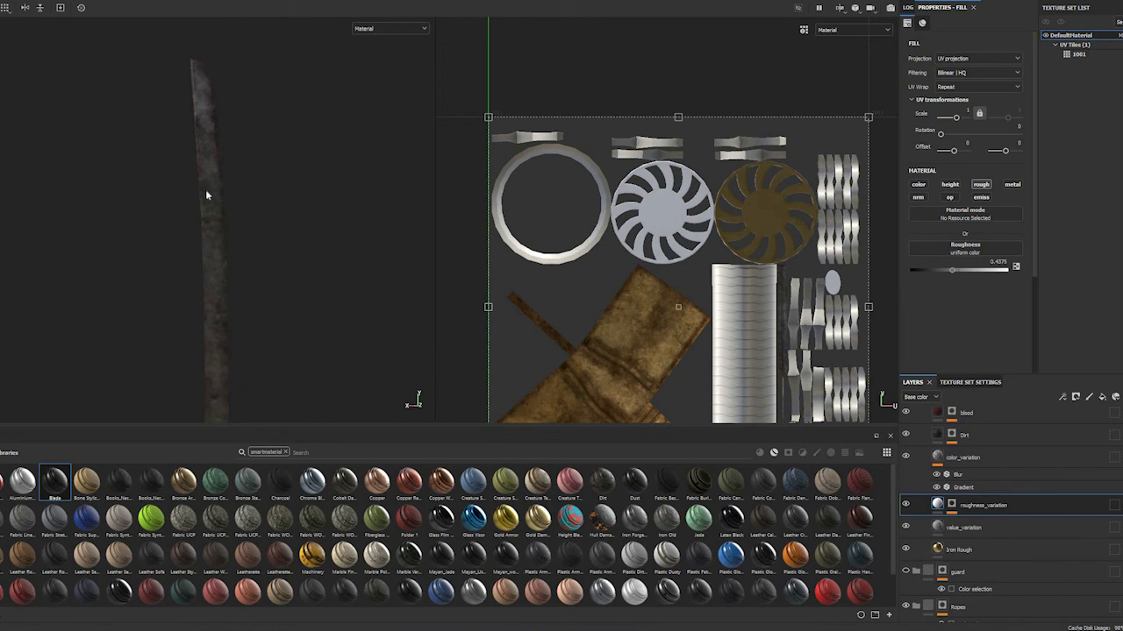